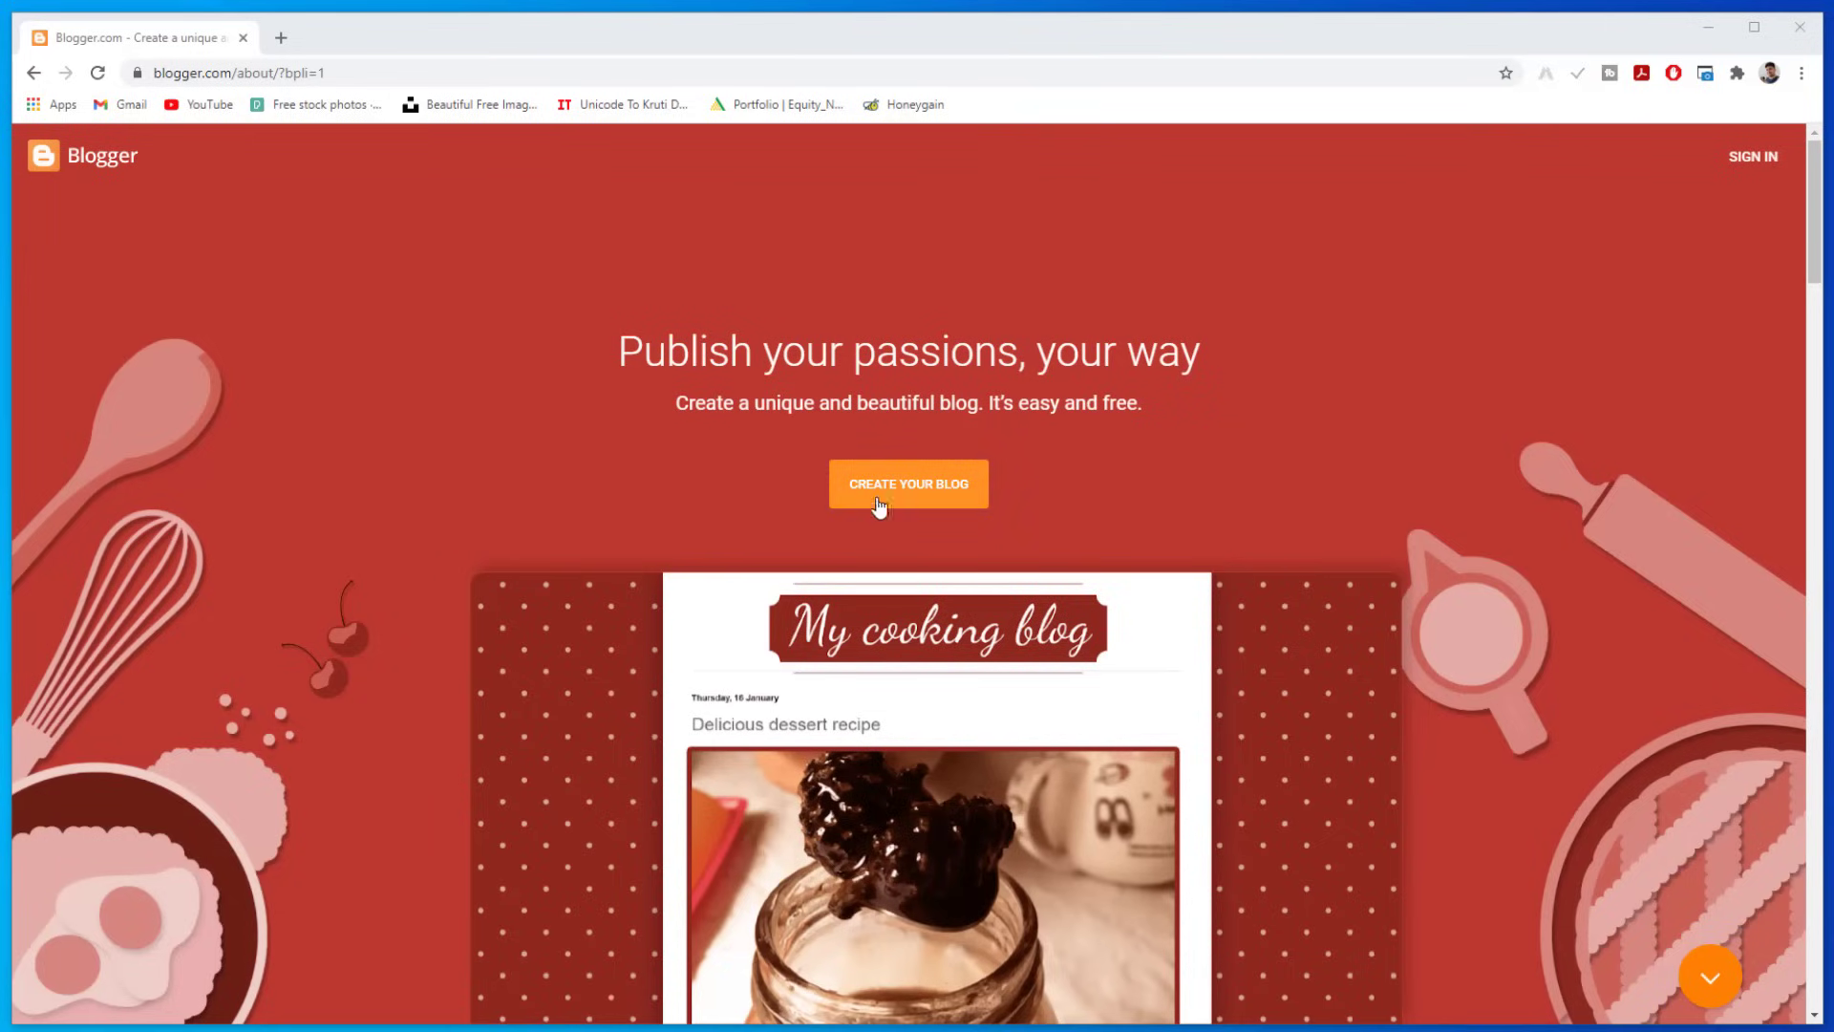
Step: Start creating a blog with the listed Google account and enter the blog's title
click(927, 499)
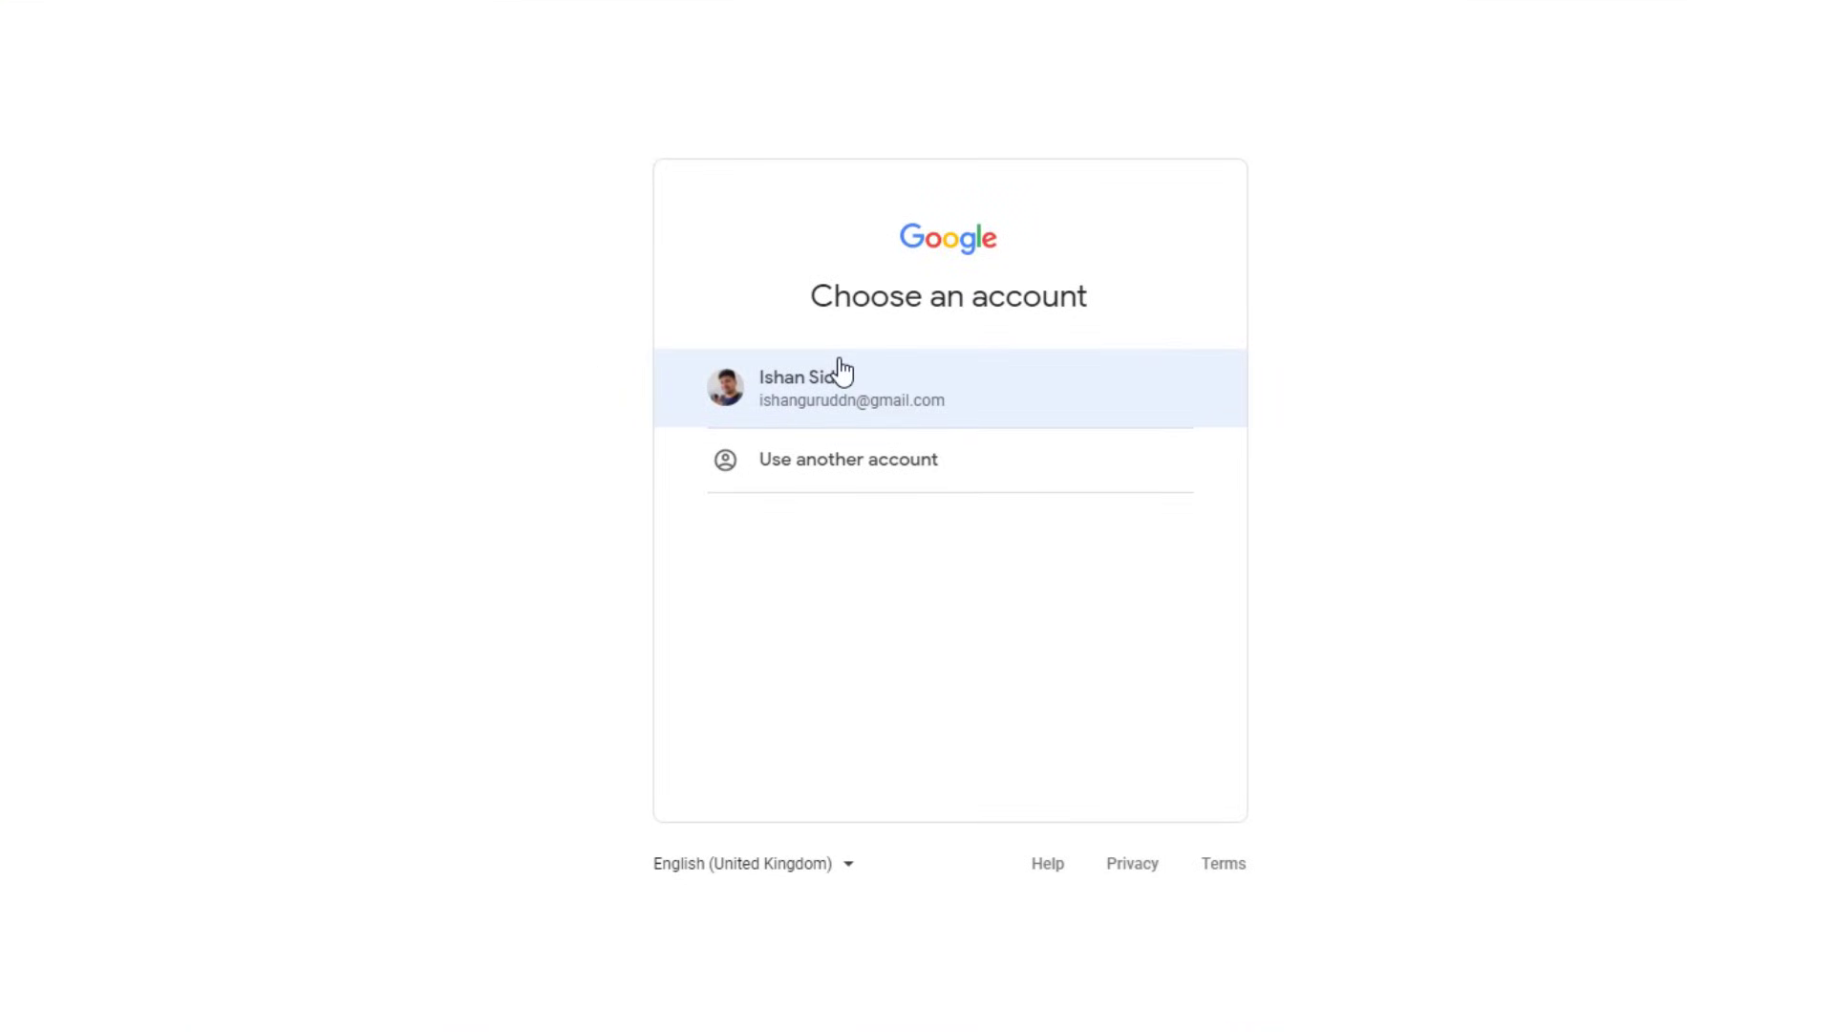
click(896, 390)
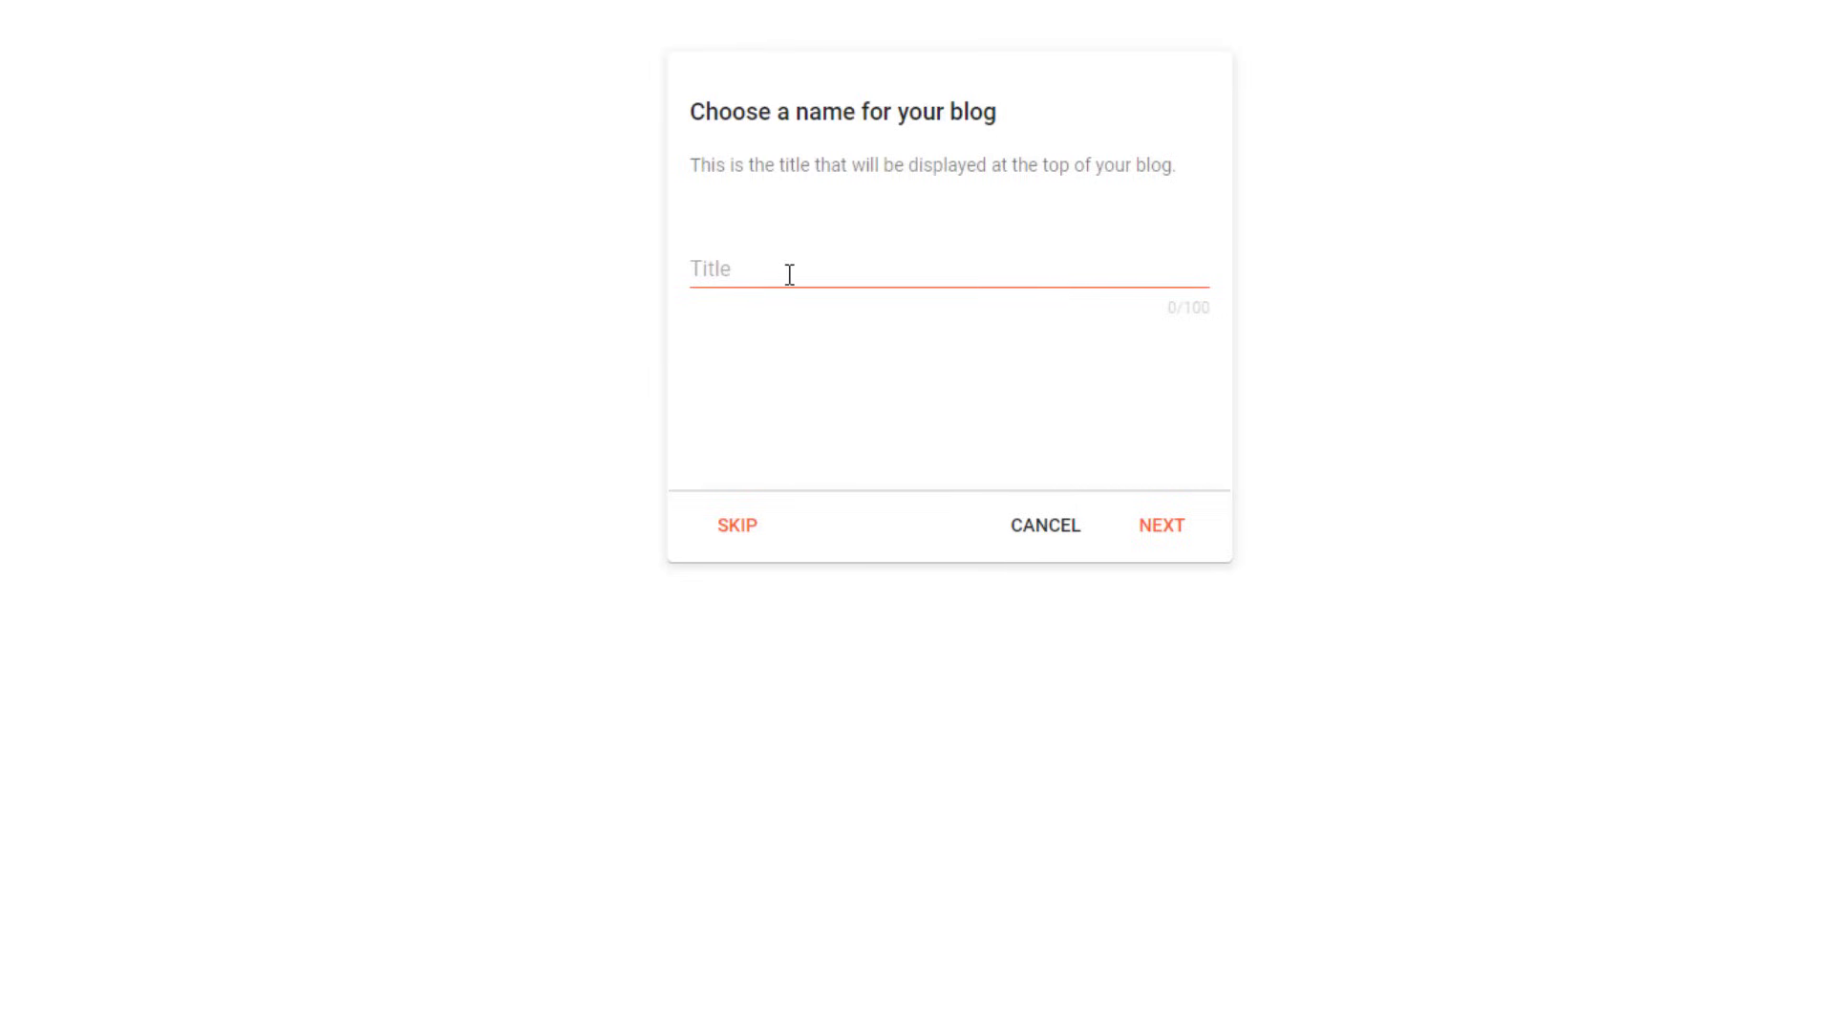
click(790, 277)
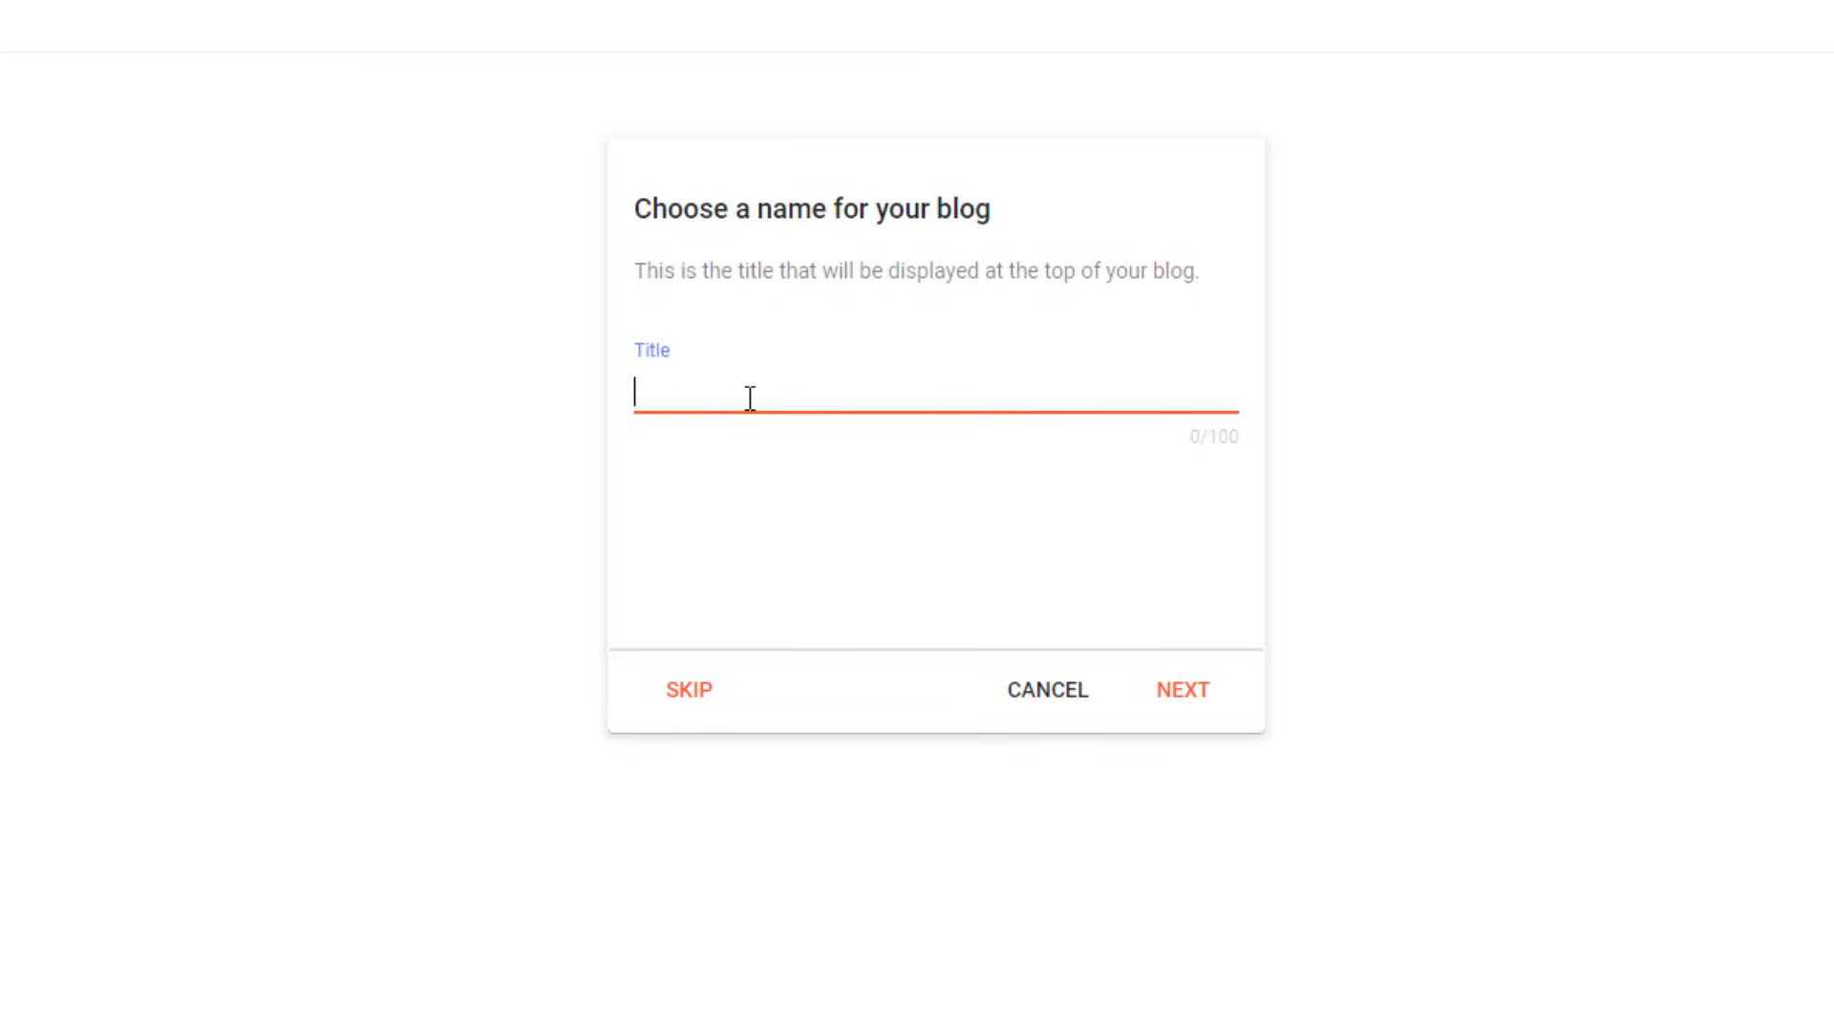
text(ISHAN GURU)
click(1177, 688)
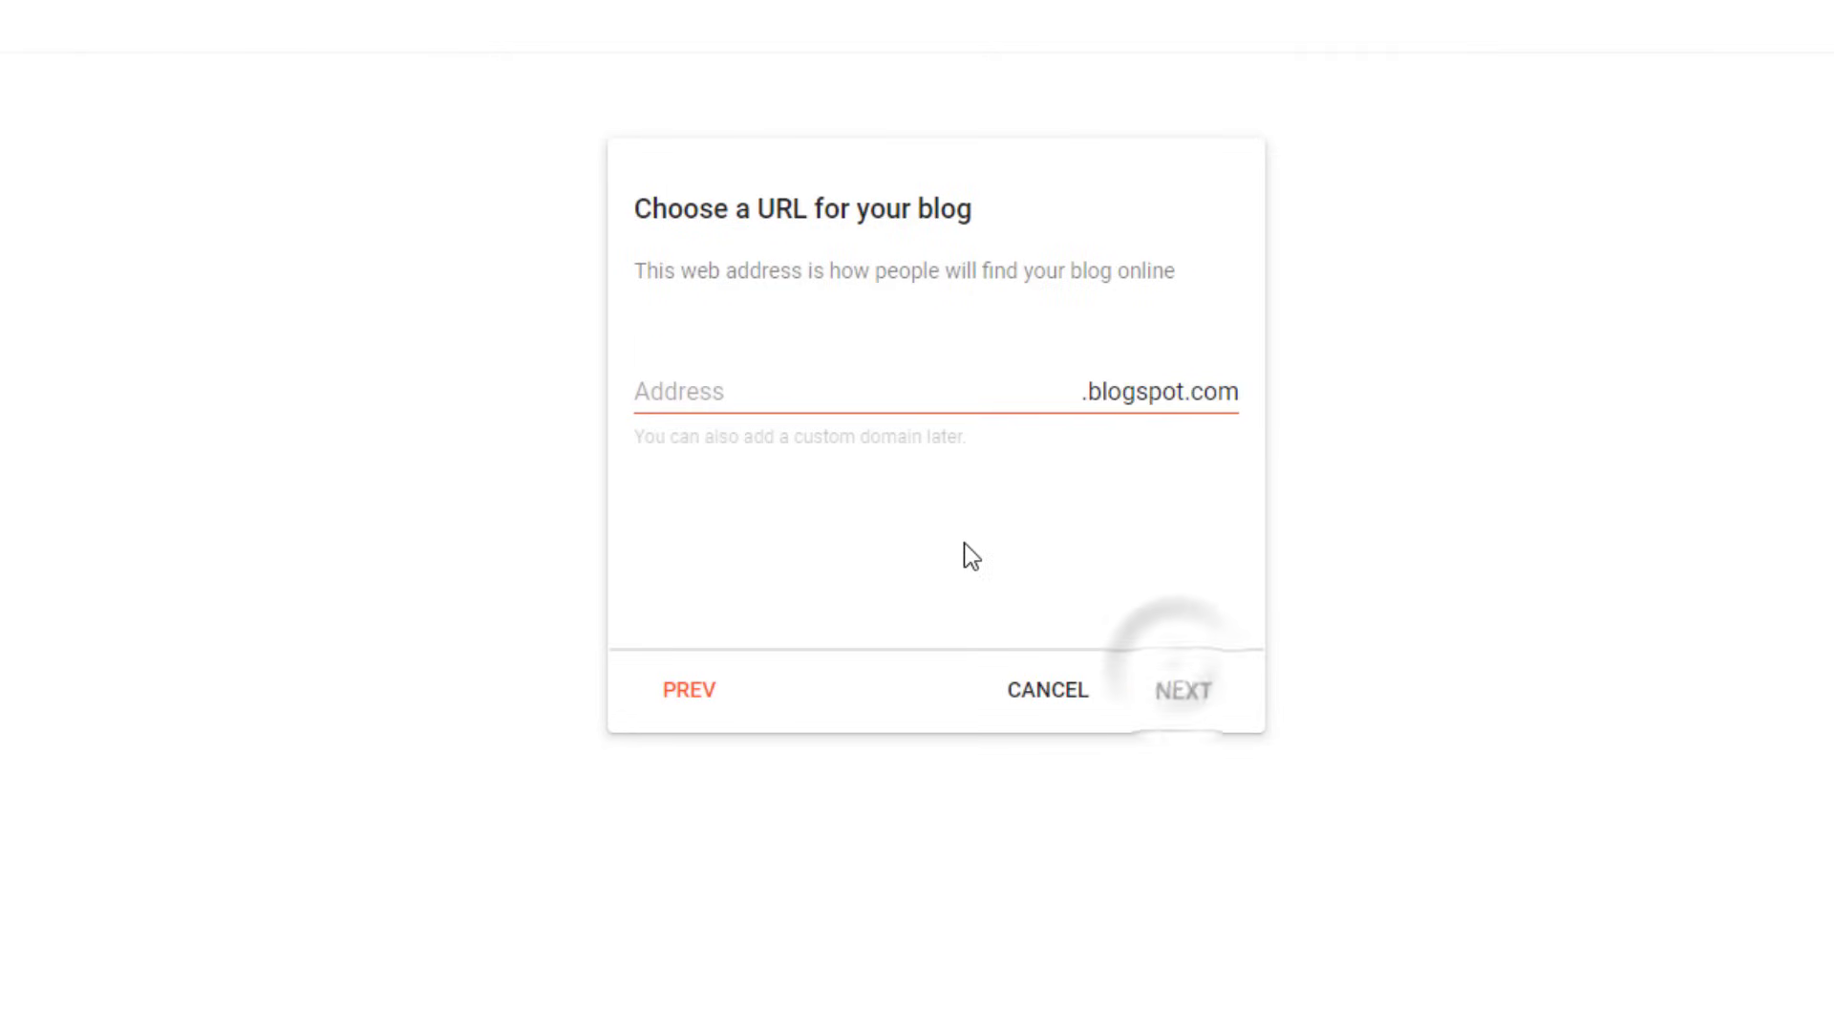
Step: Choose the blog's blogspot.com address, enter the author's display name and finish creating the blog
click(846, 397)
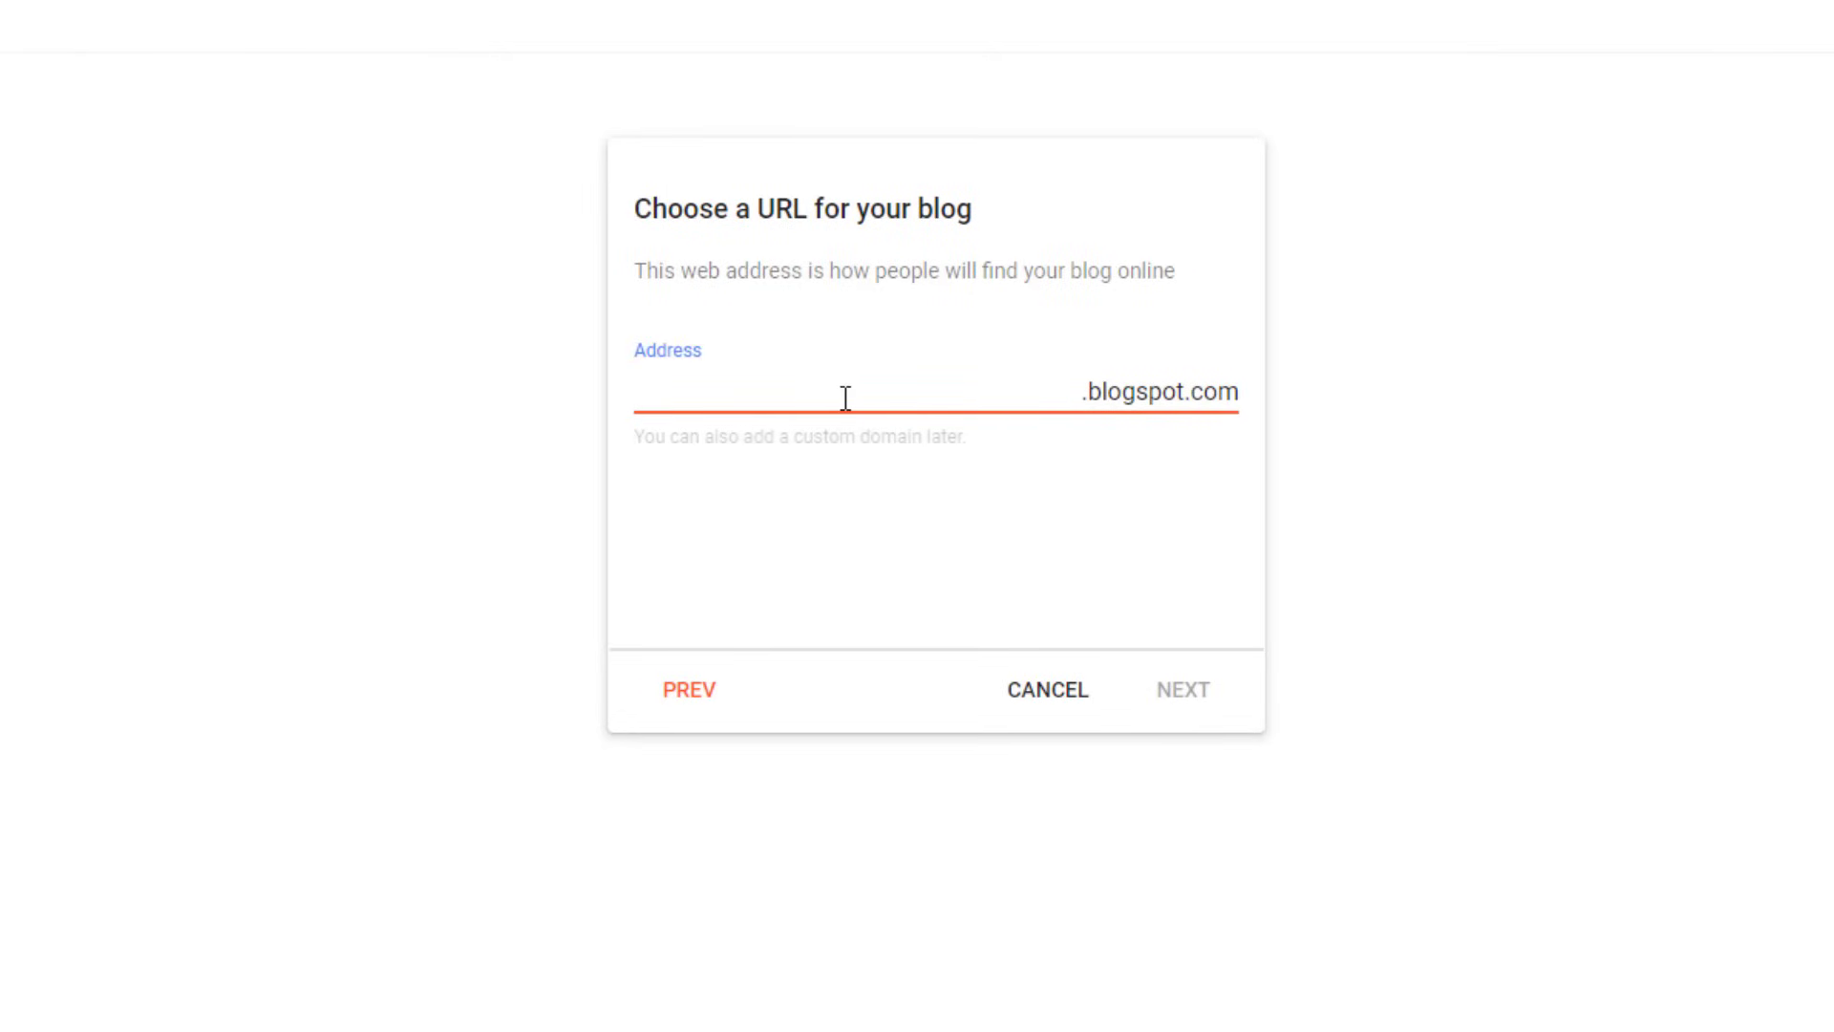
text(ishanguru)
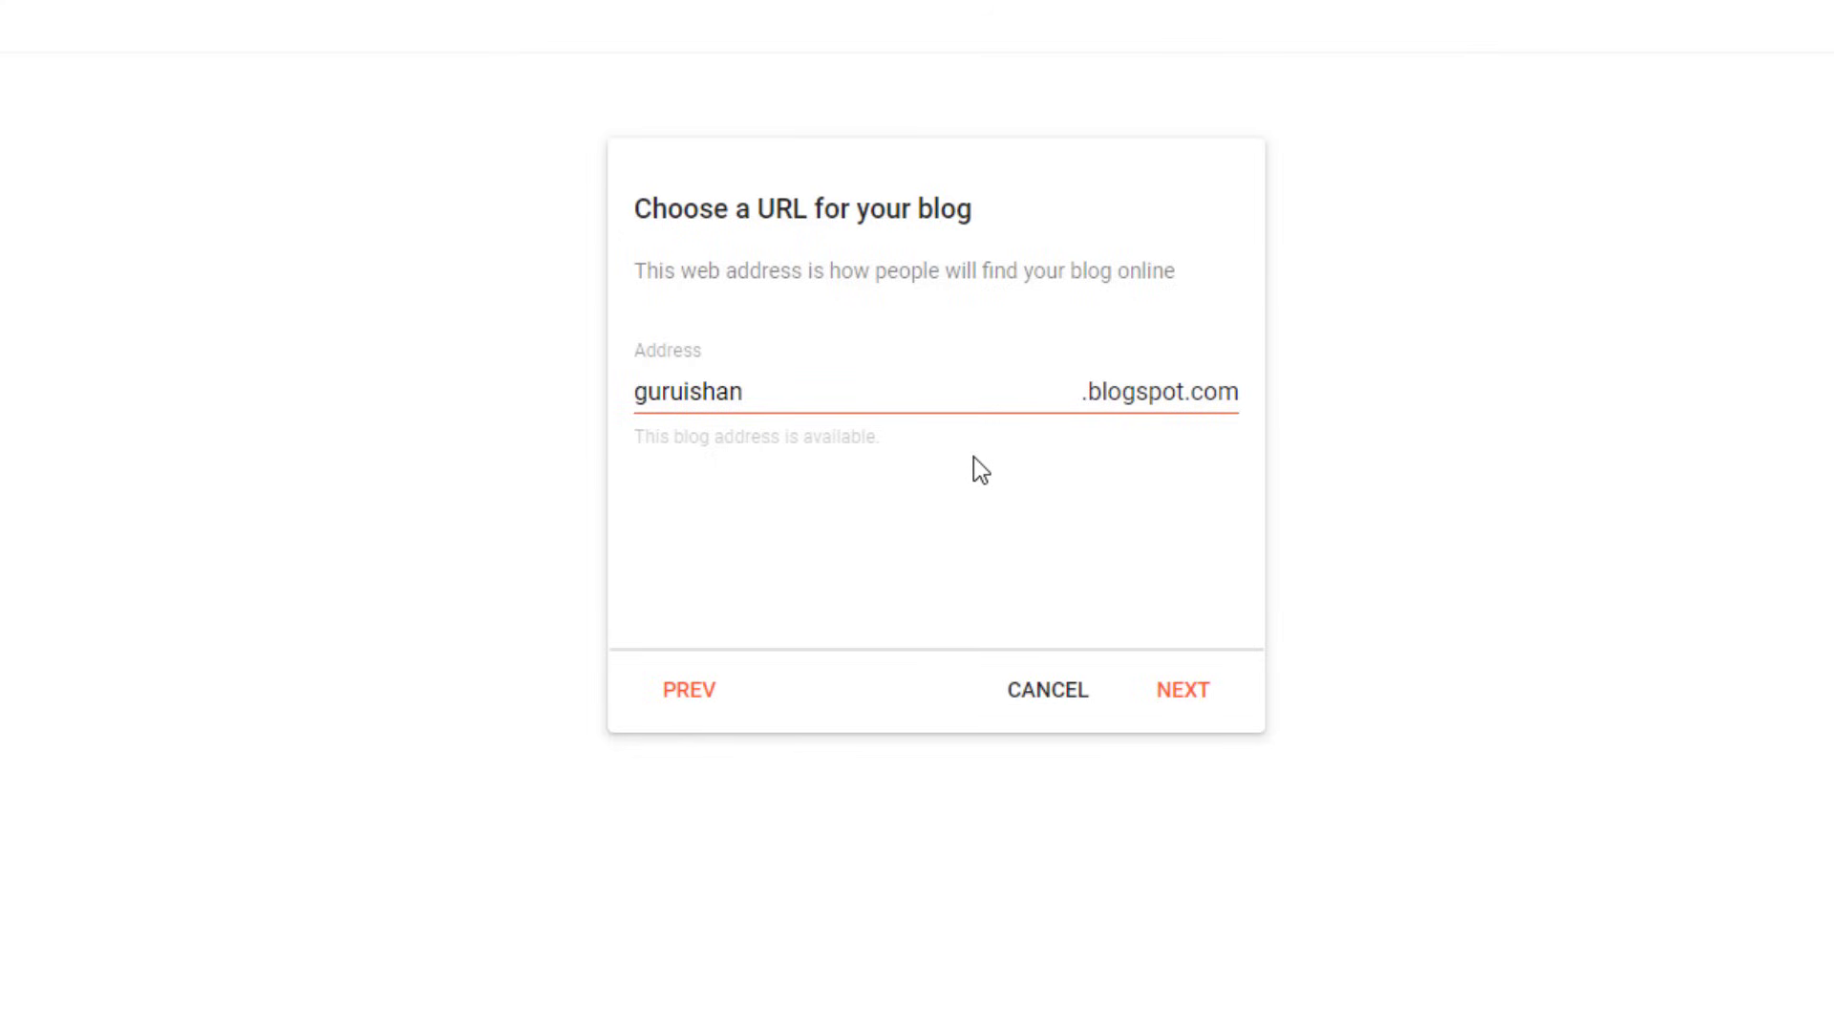
key(Return)
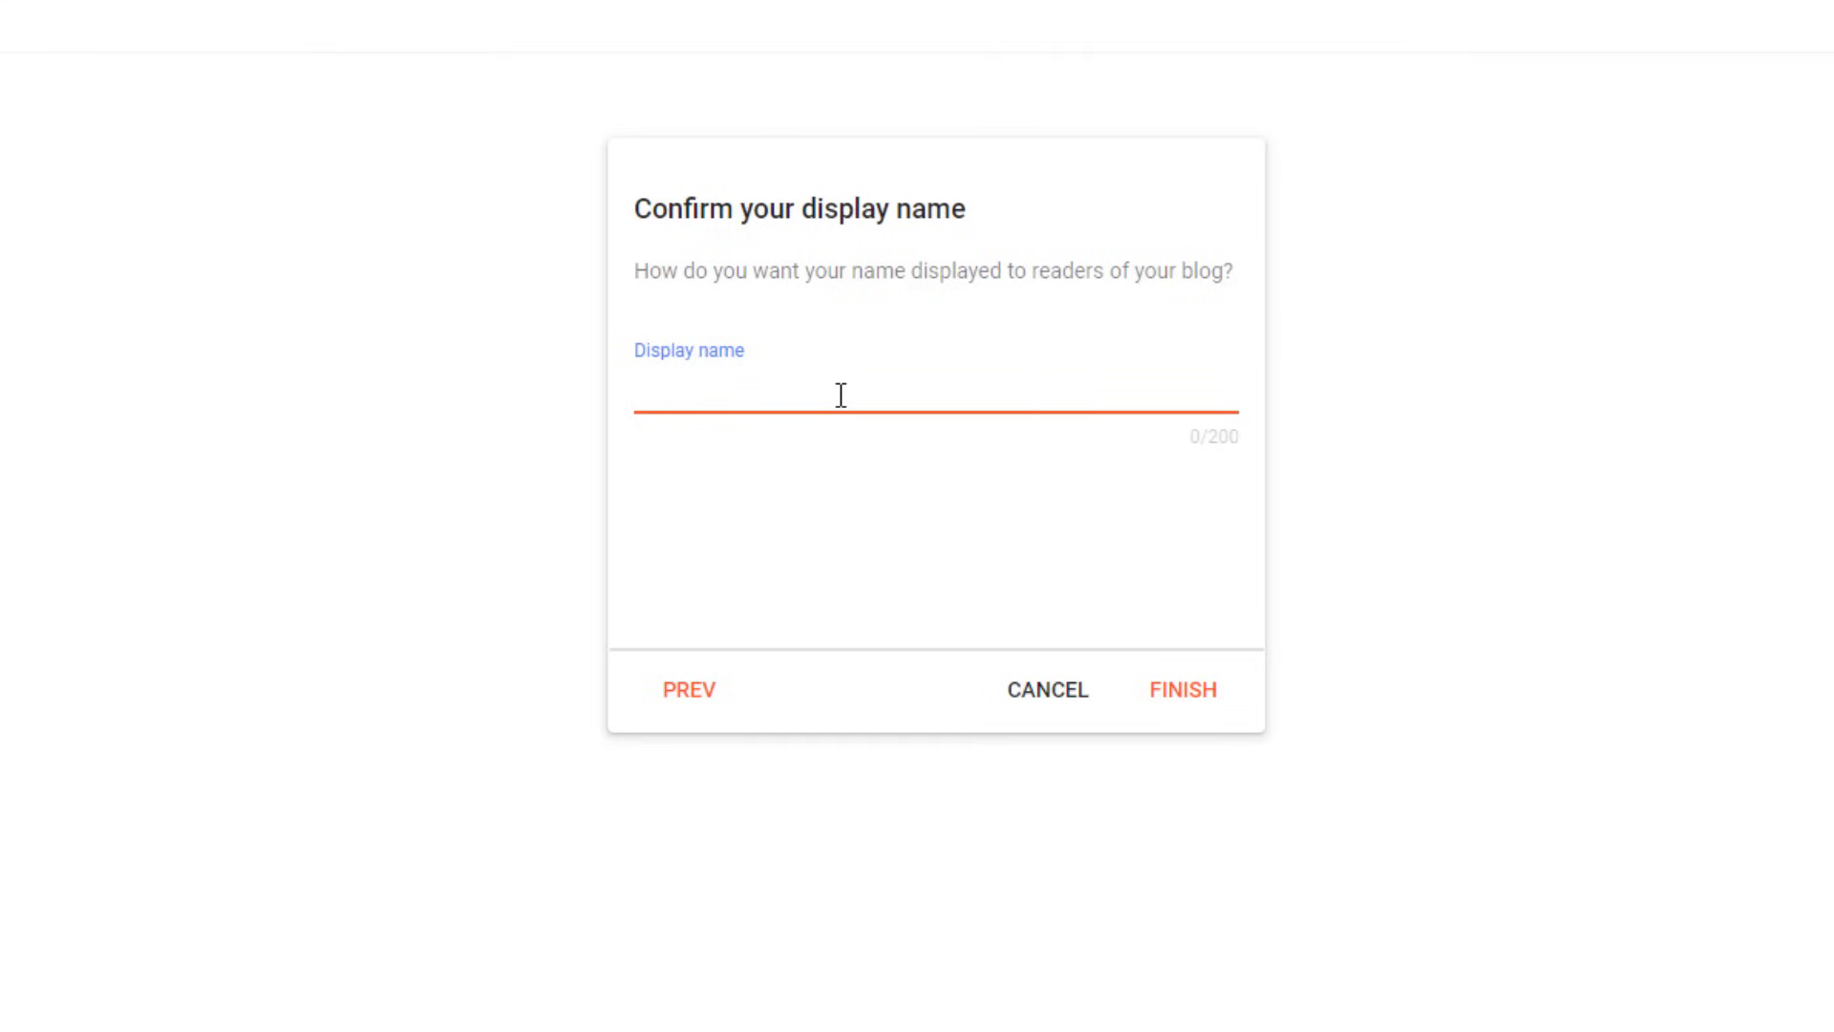
text(Ishan Sid)
click(1183, 714)
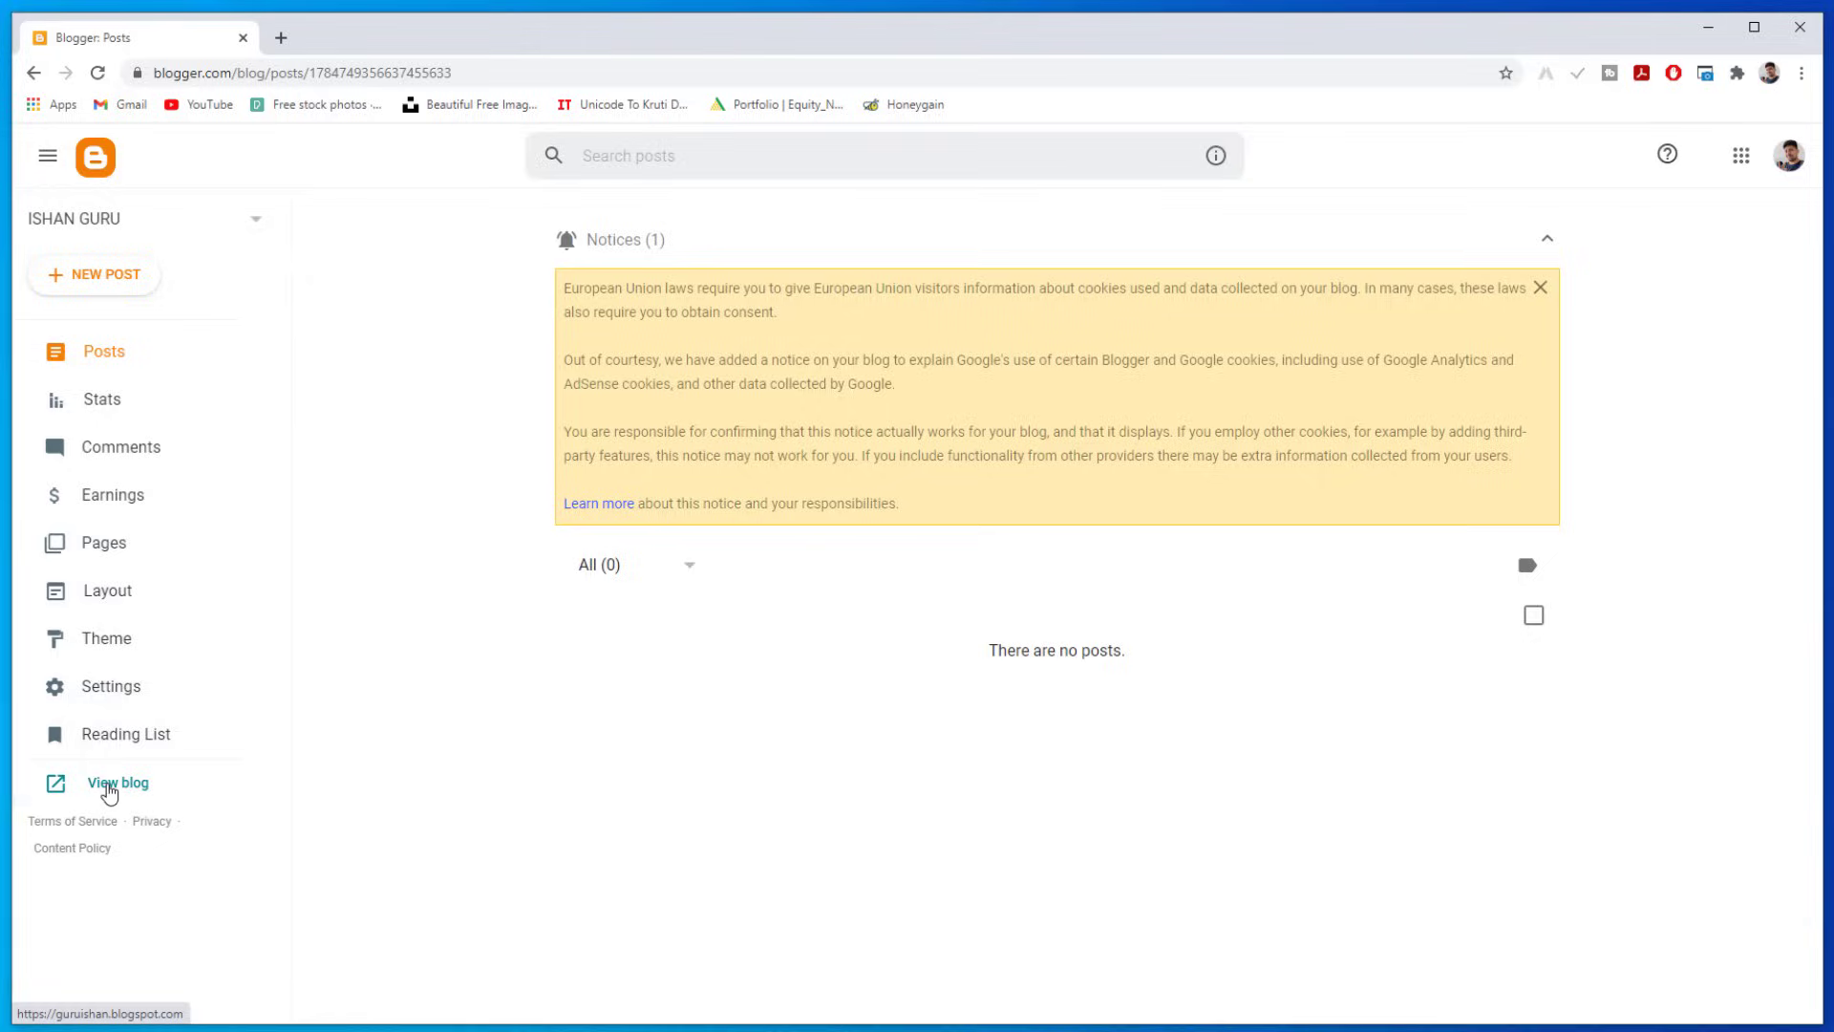
Step: View the live blog, and check the dashboard's list of blogs for the New Blog option
click(108, 792)
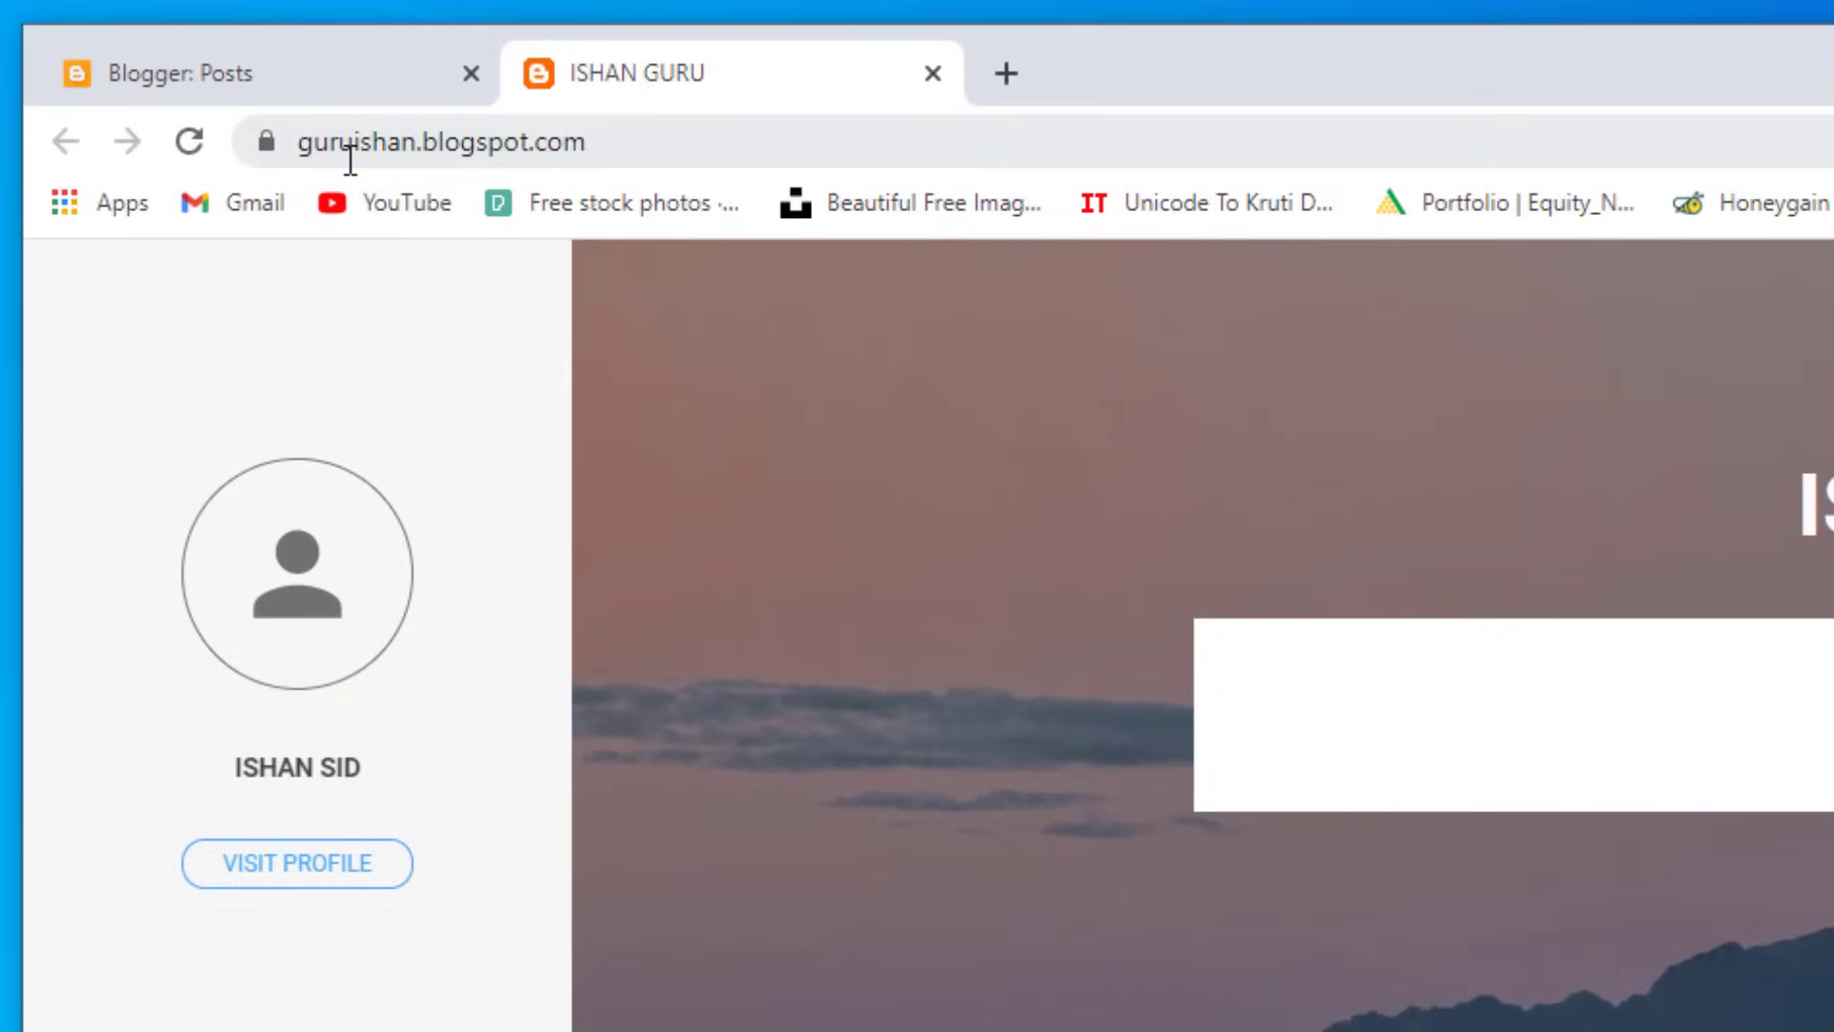
key(ctrl+1)
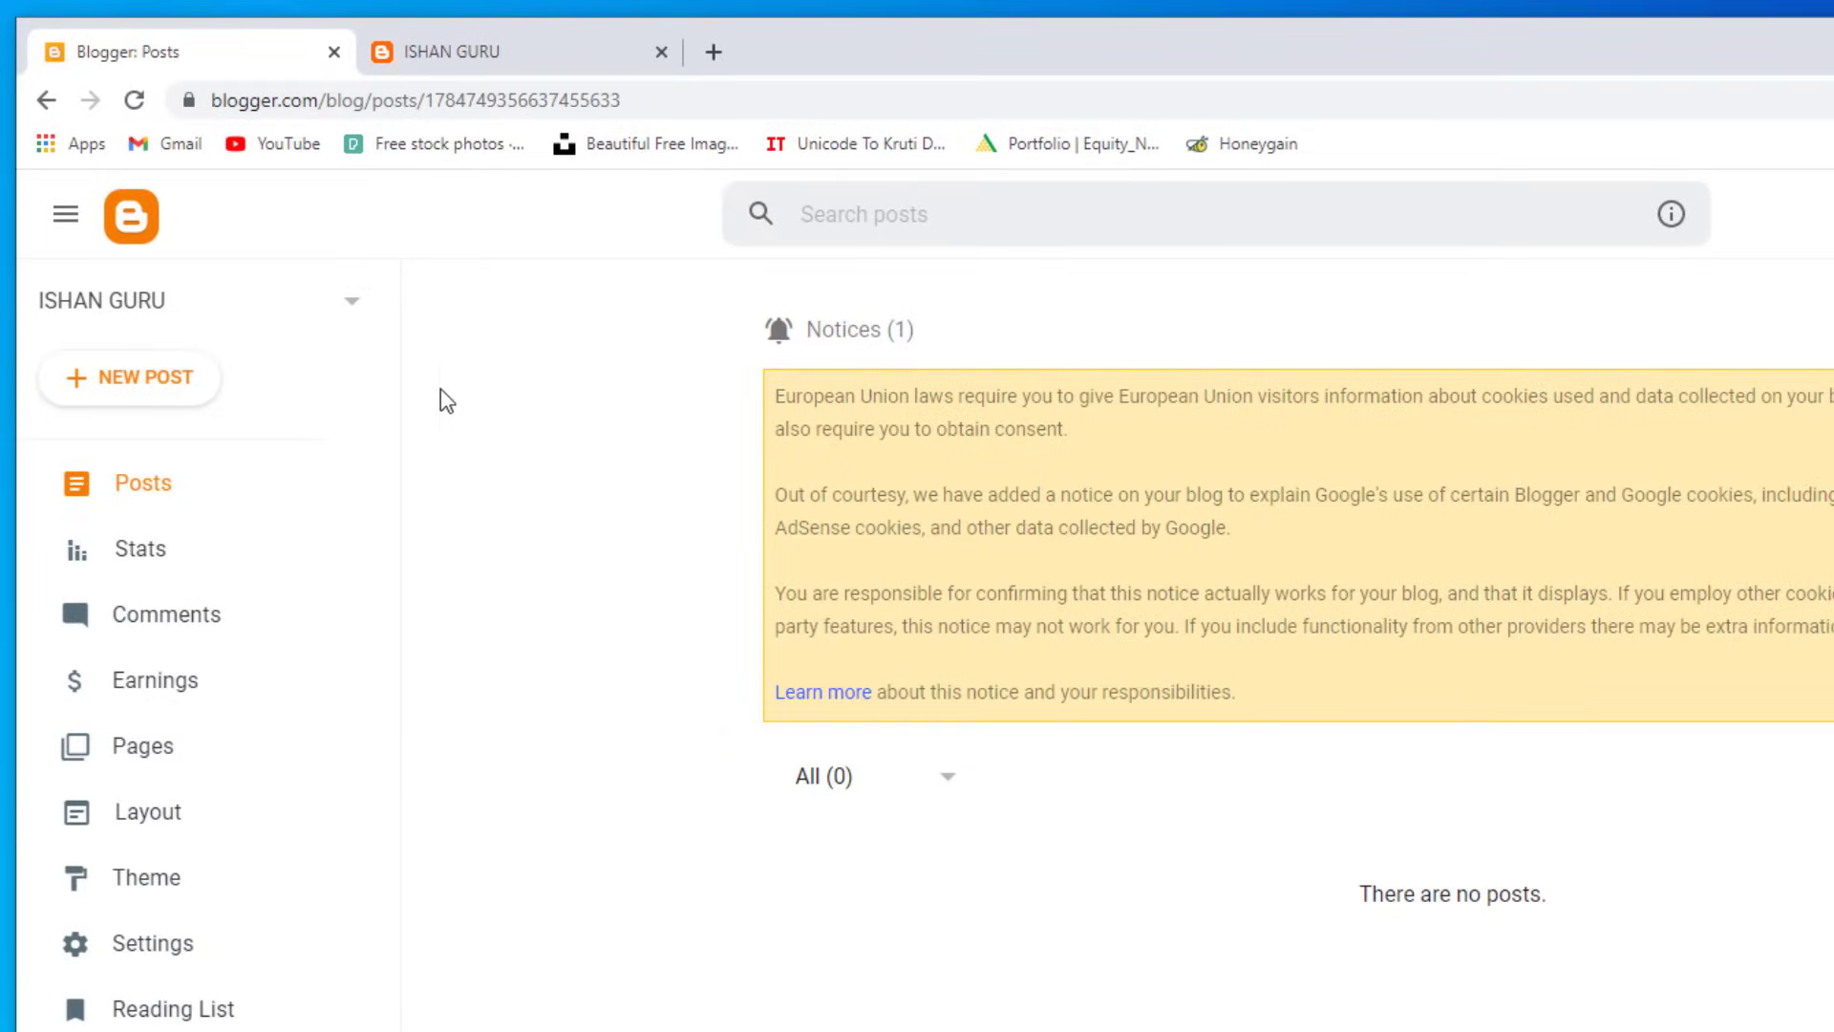
click(350, 302)
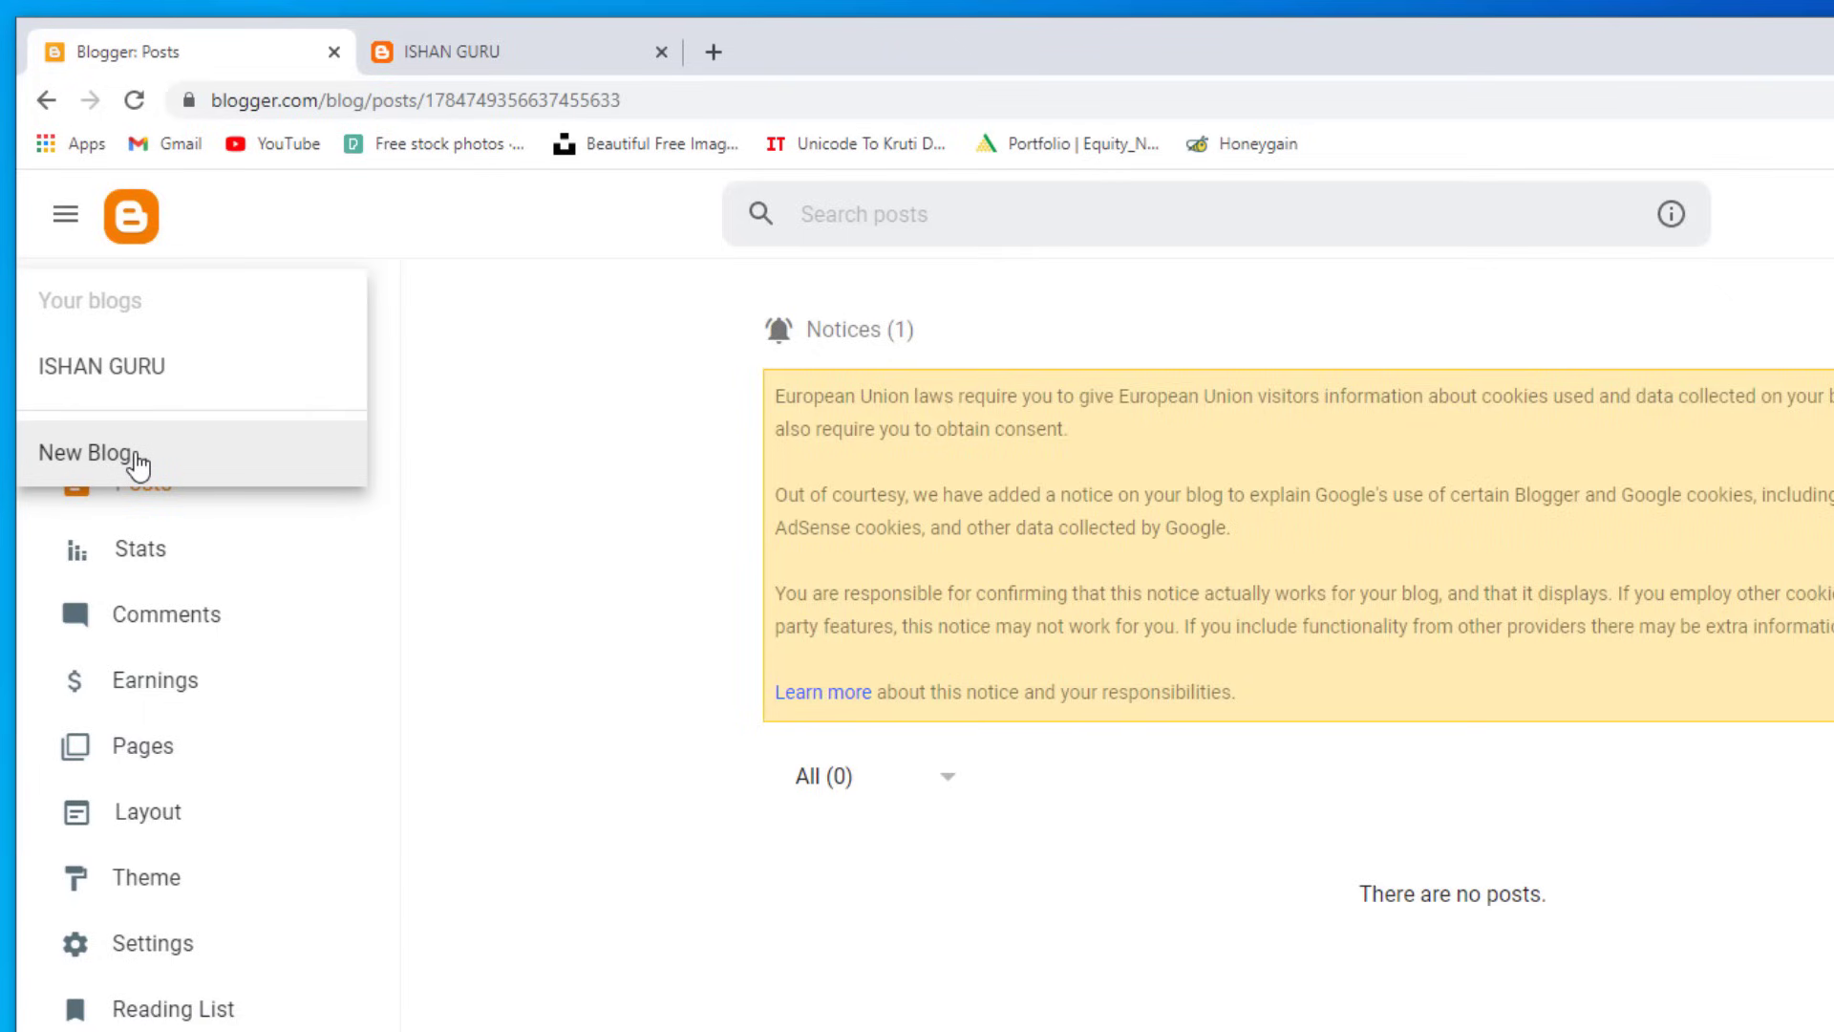
click(390, 510)
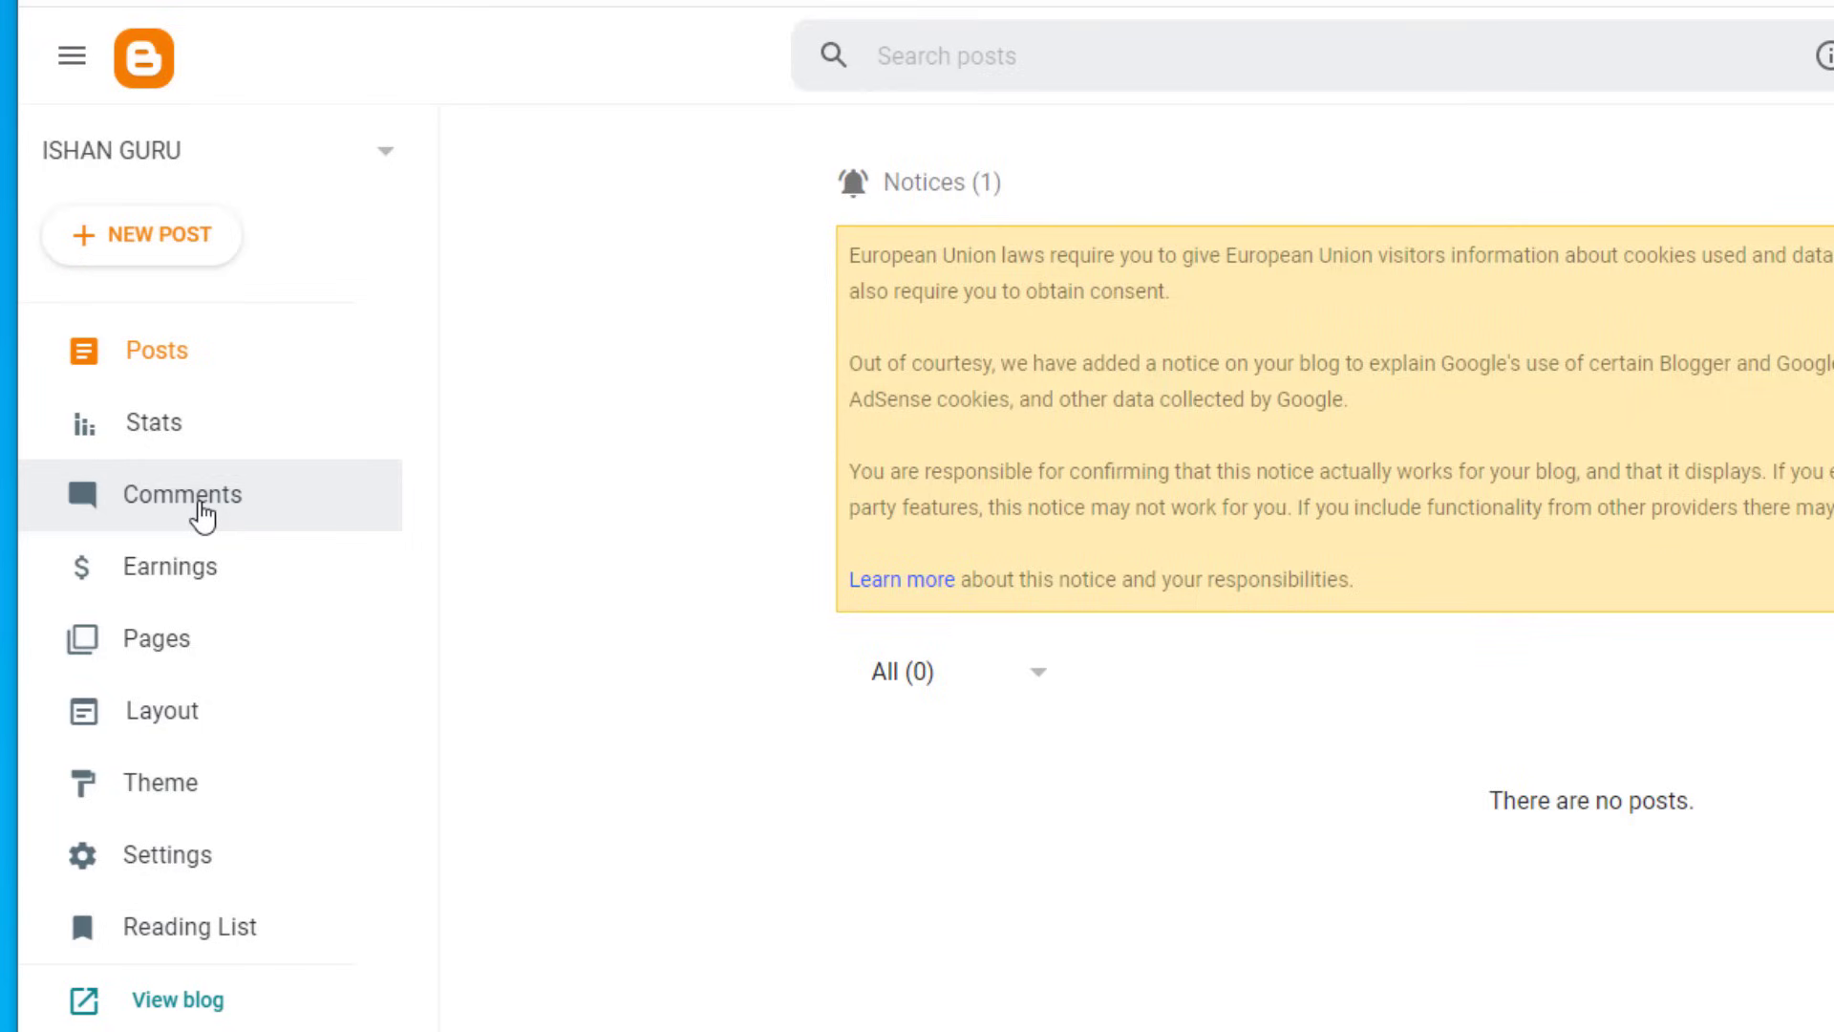
Step: Review the blog's Earnings and Pages sections and the gadget areas of its Layout
click(256, 586)
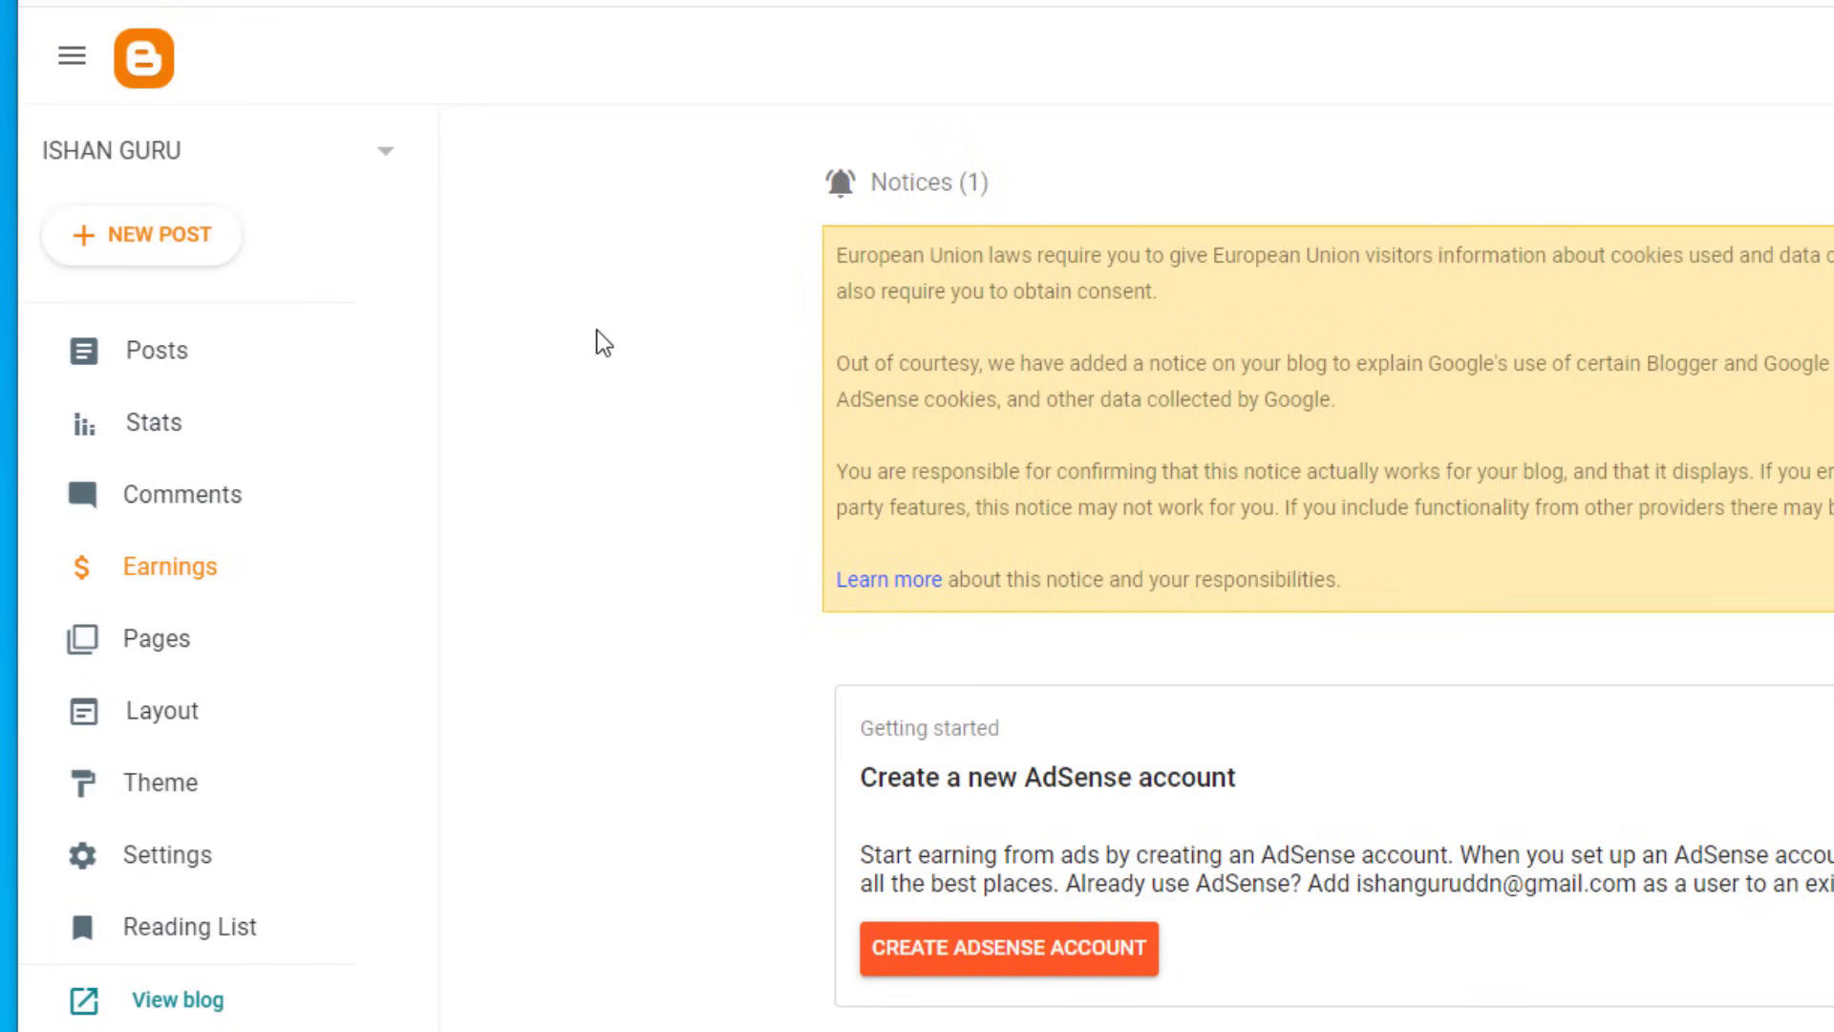
click(202, 628)
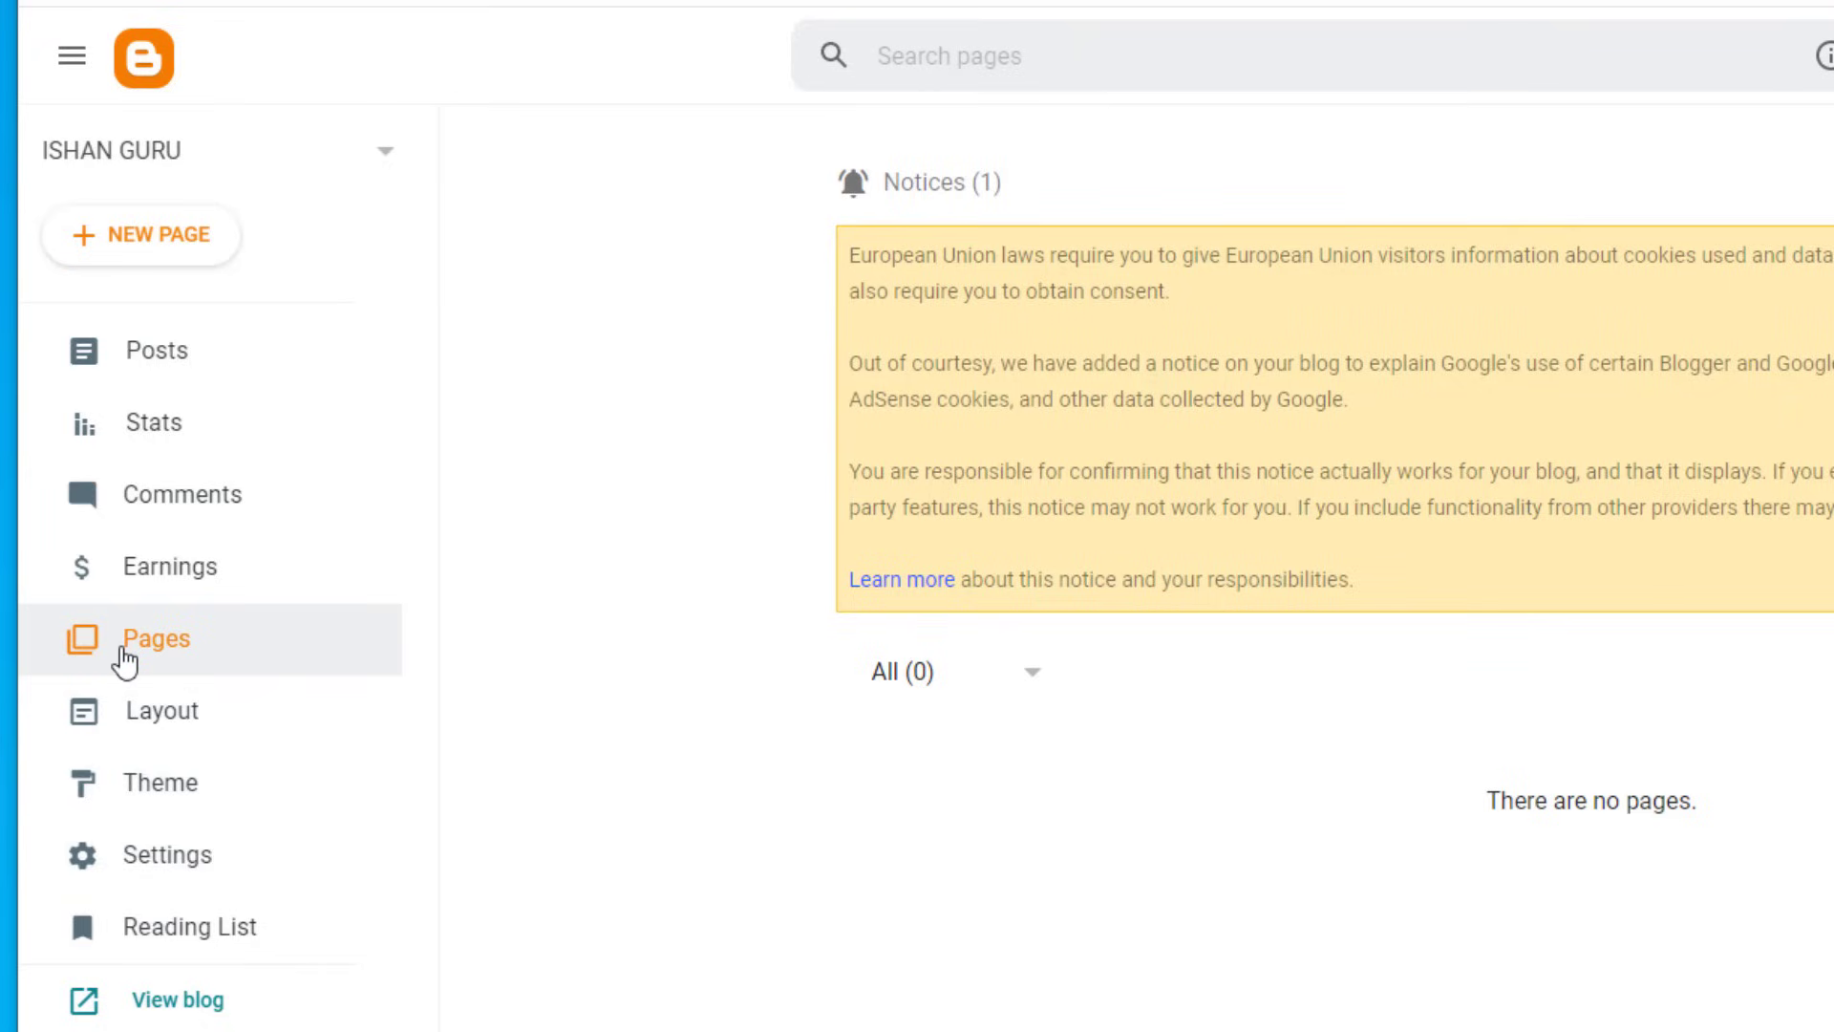
click(259, 728)
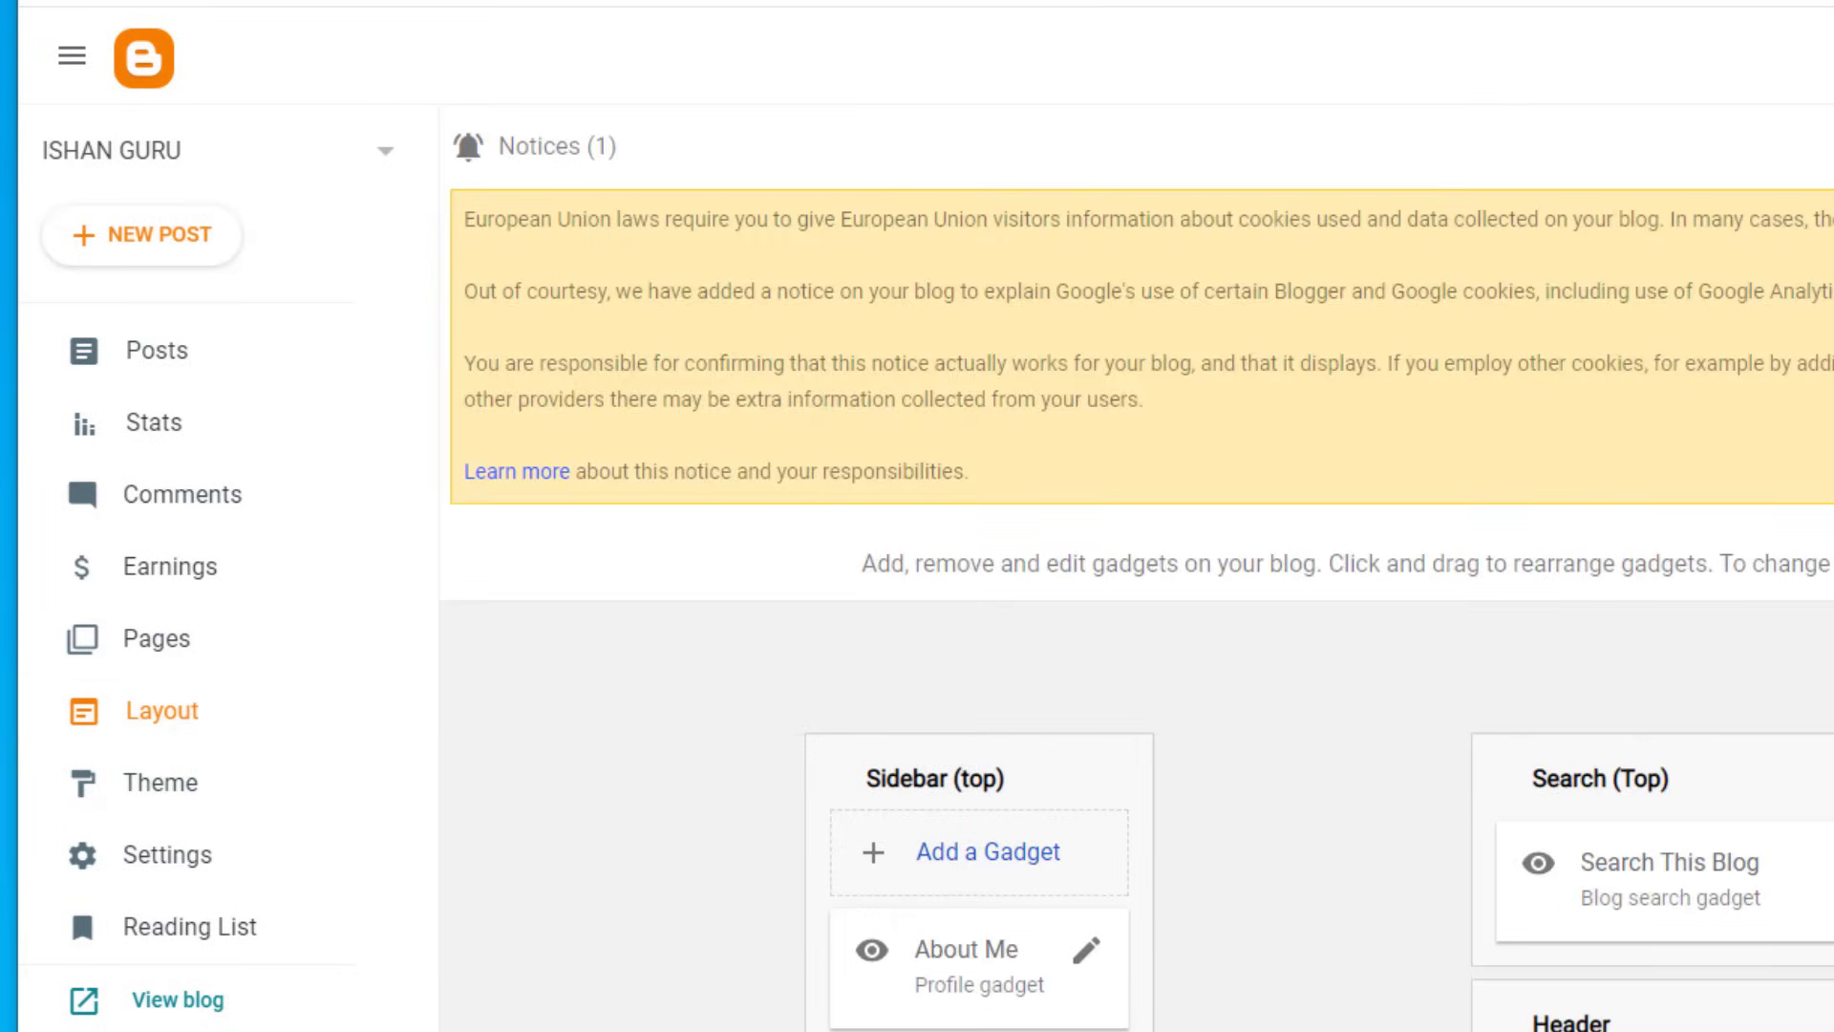
scroll(1137, 574, down, 4)
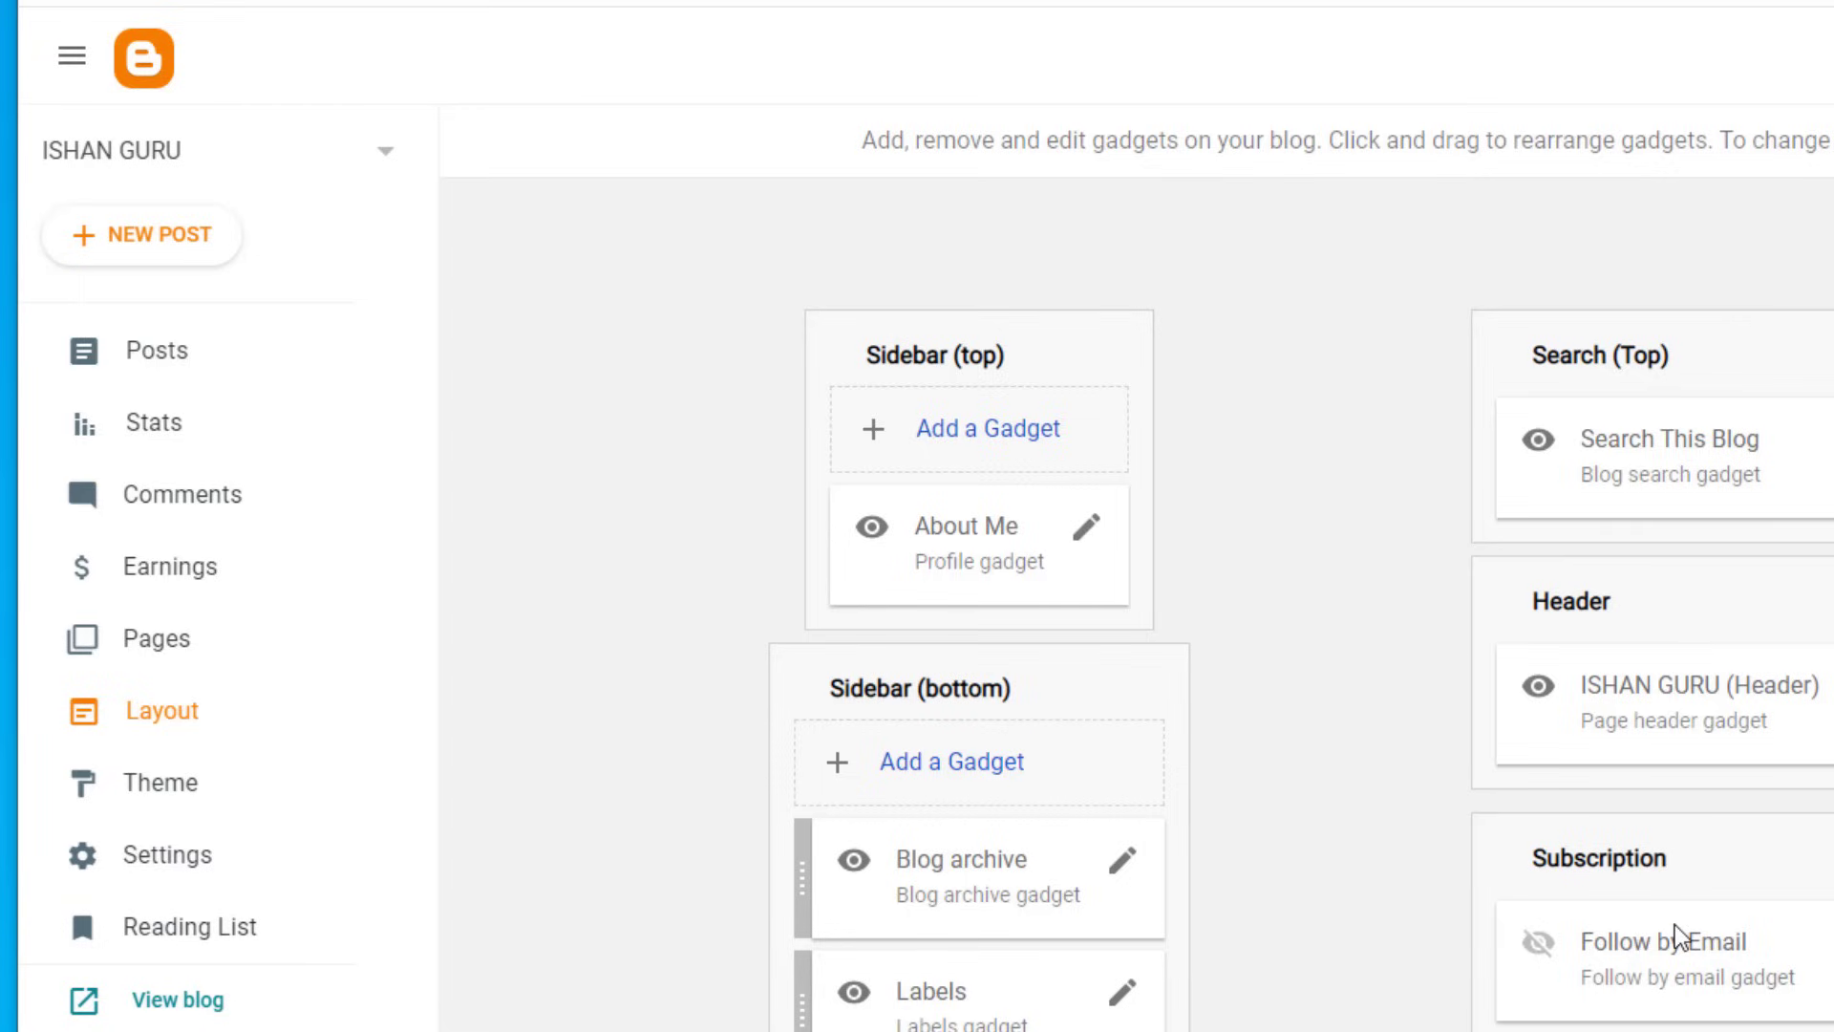
Step: Review the blog's Theme section and its basic, privacy and publishing settings
click(246, 785)
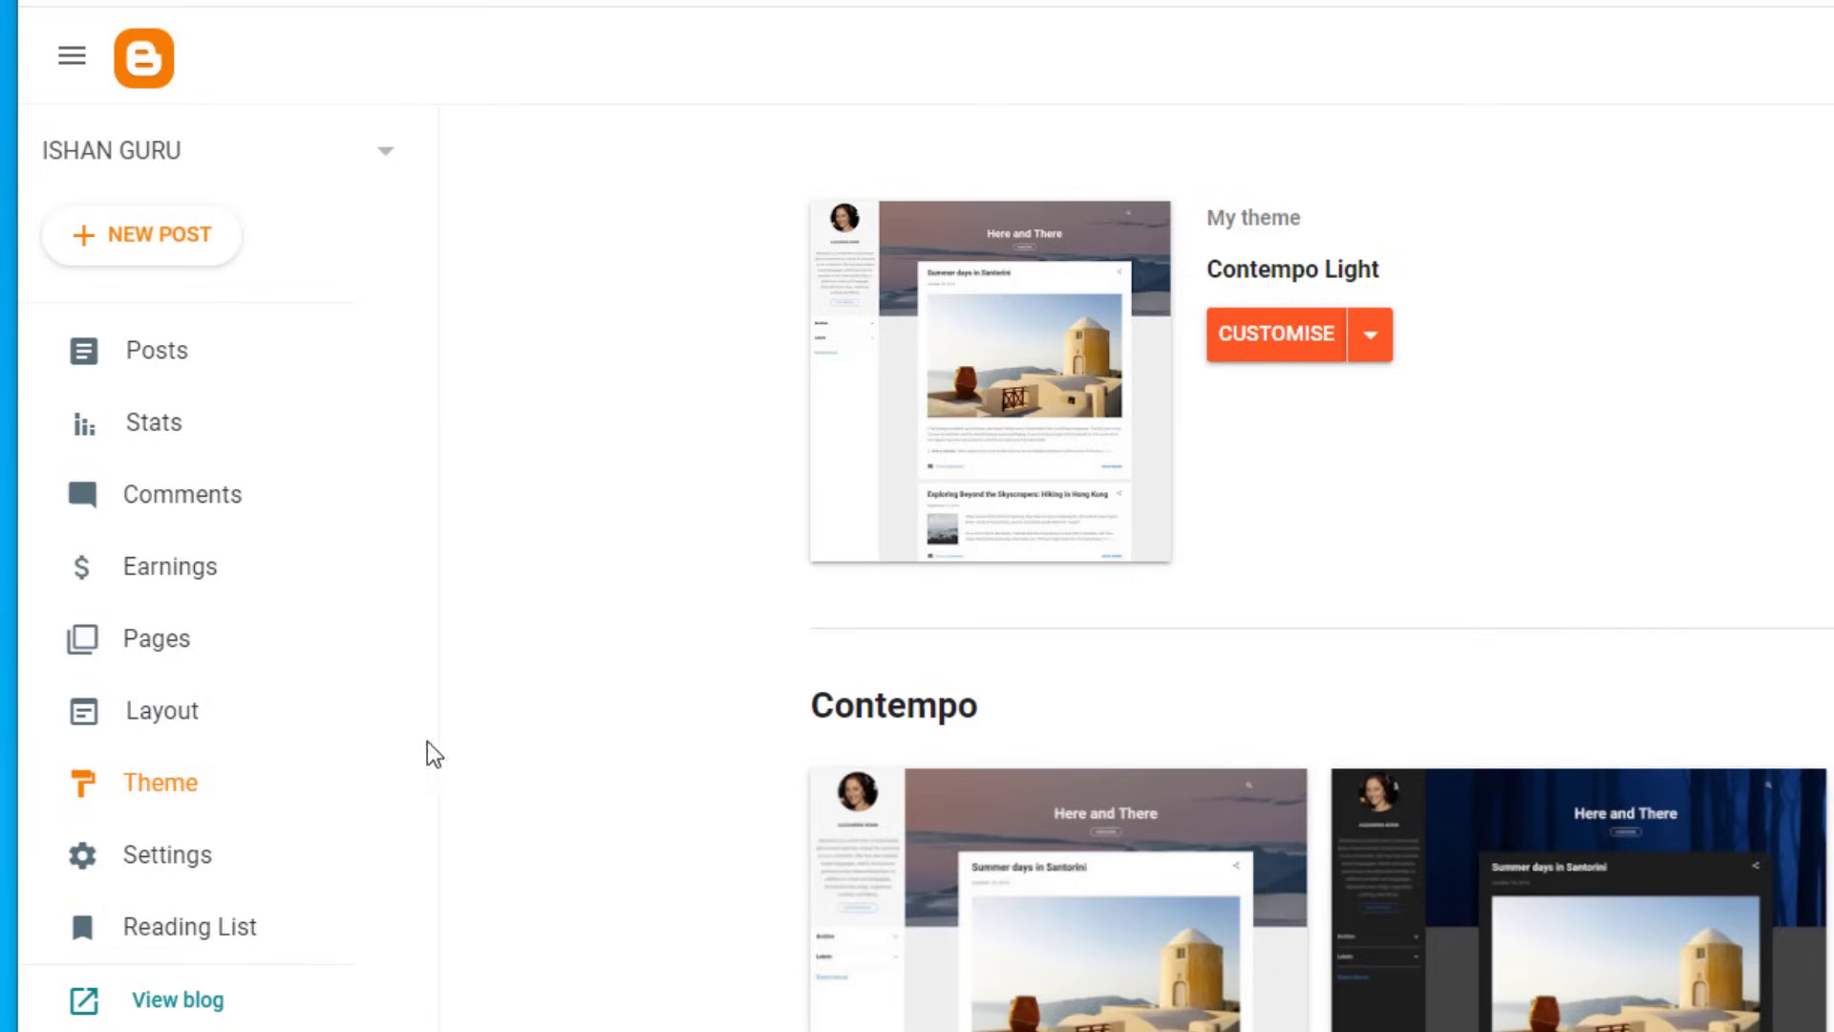
click(299, 848)
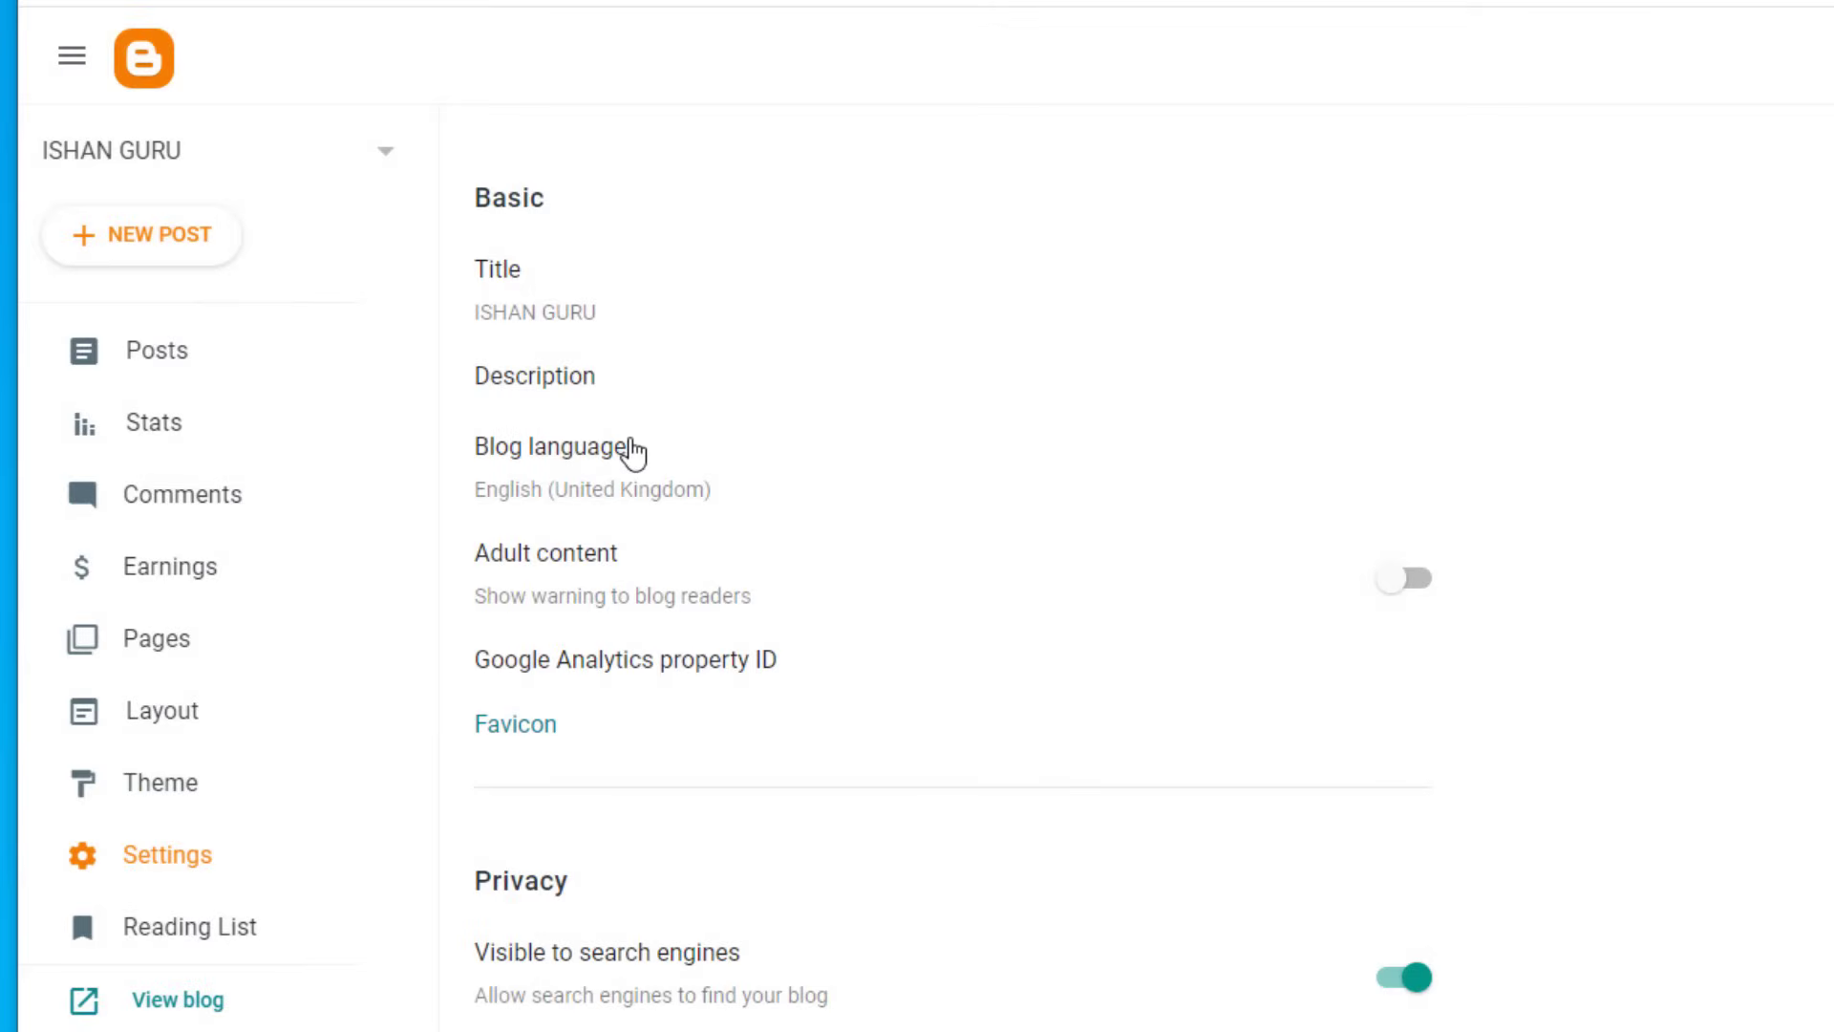
scroll(1128, 847, down, 10)
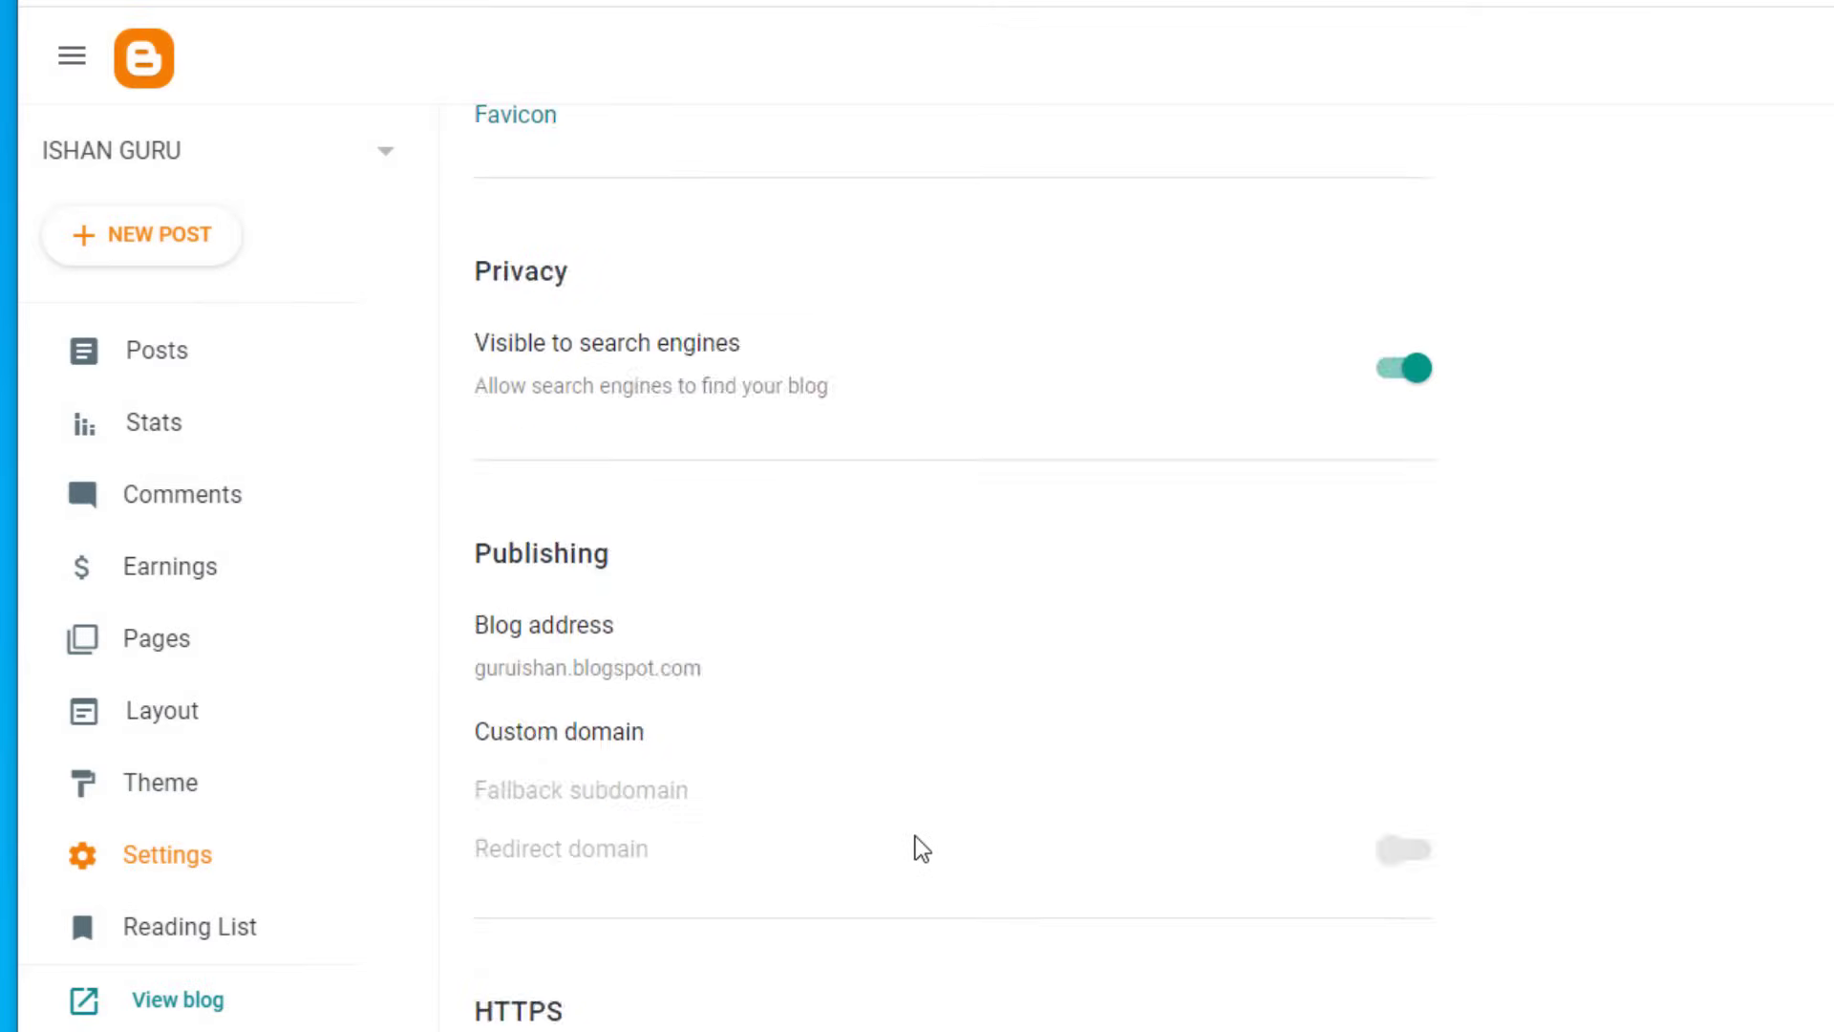
scroll(1045, 902, down, 4)
scroll(1041, 913, down, 5)
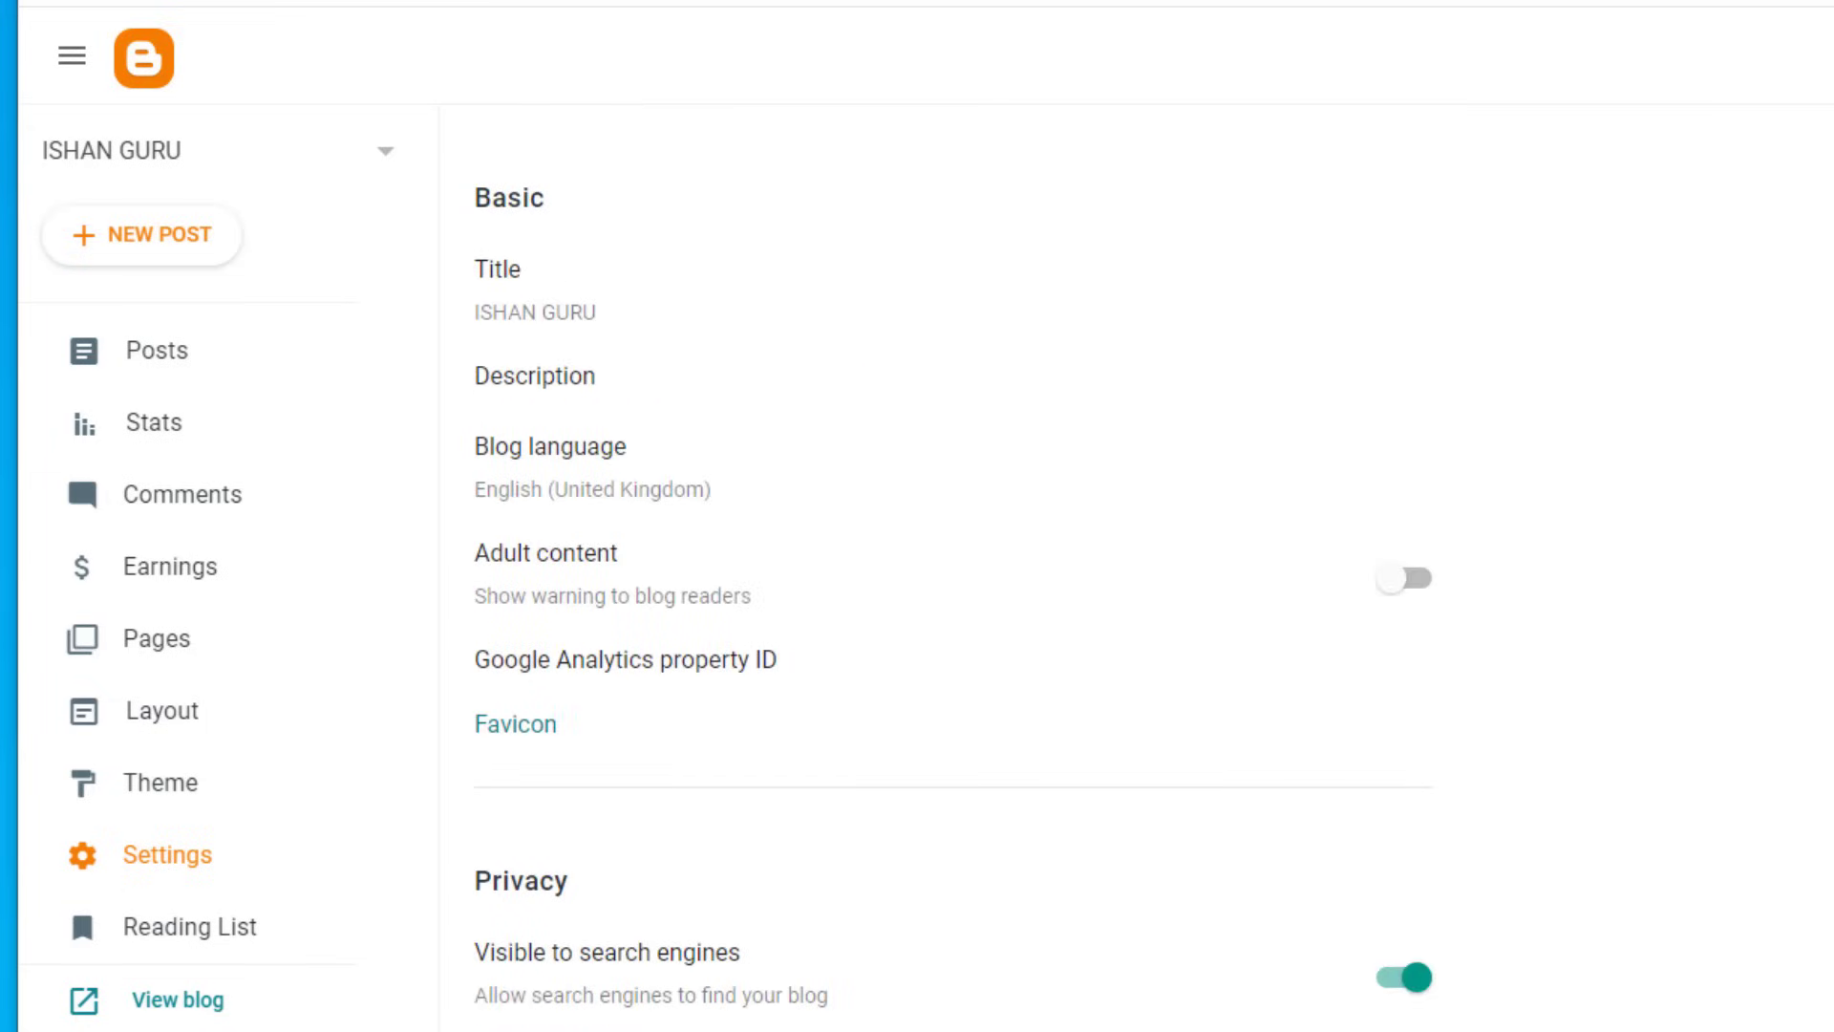
Step: Apply the Toolbox variant of the Emporio theme to the blog
click(238, 791)
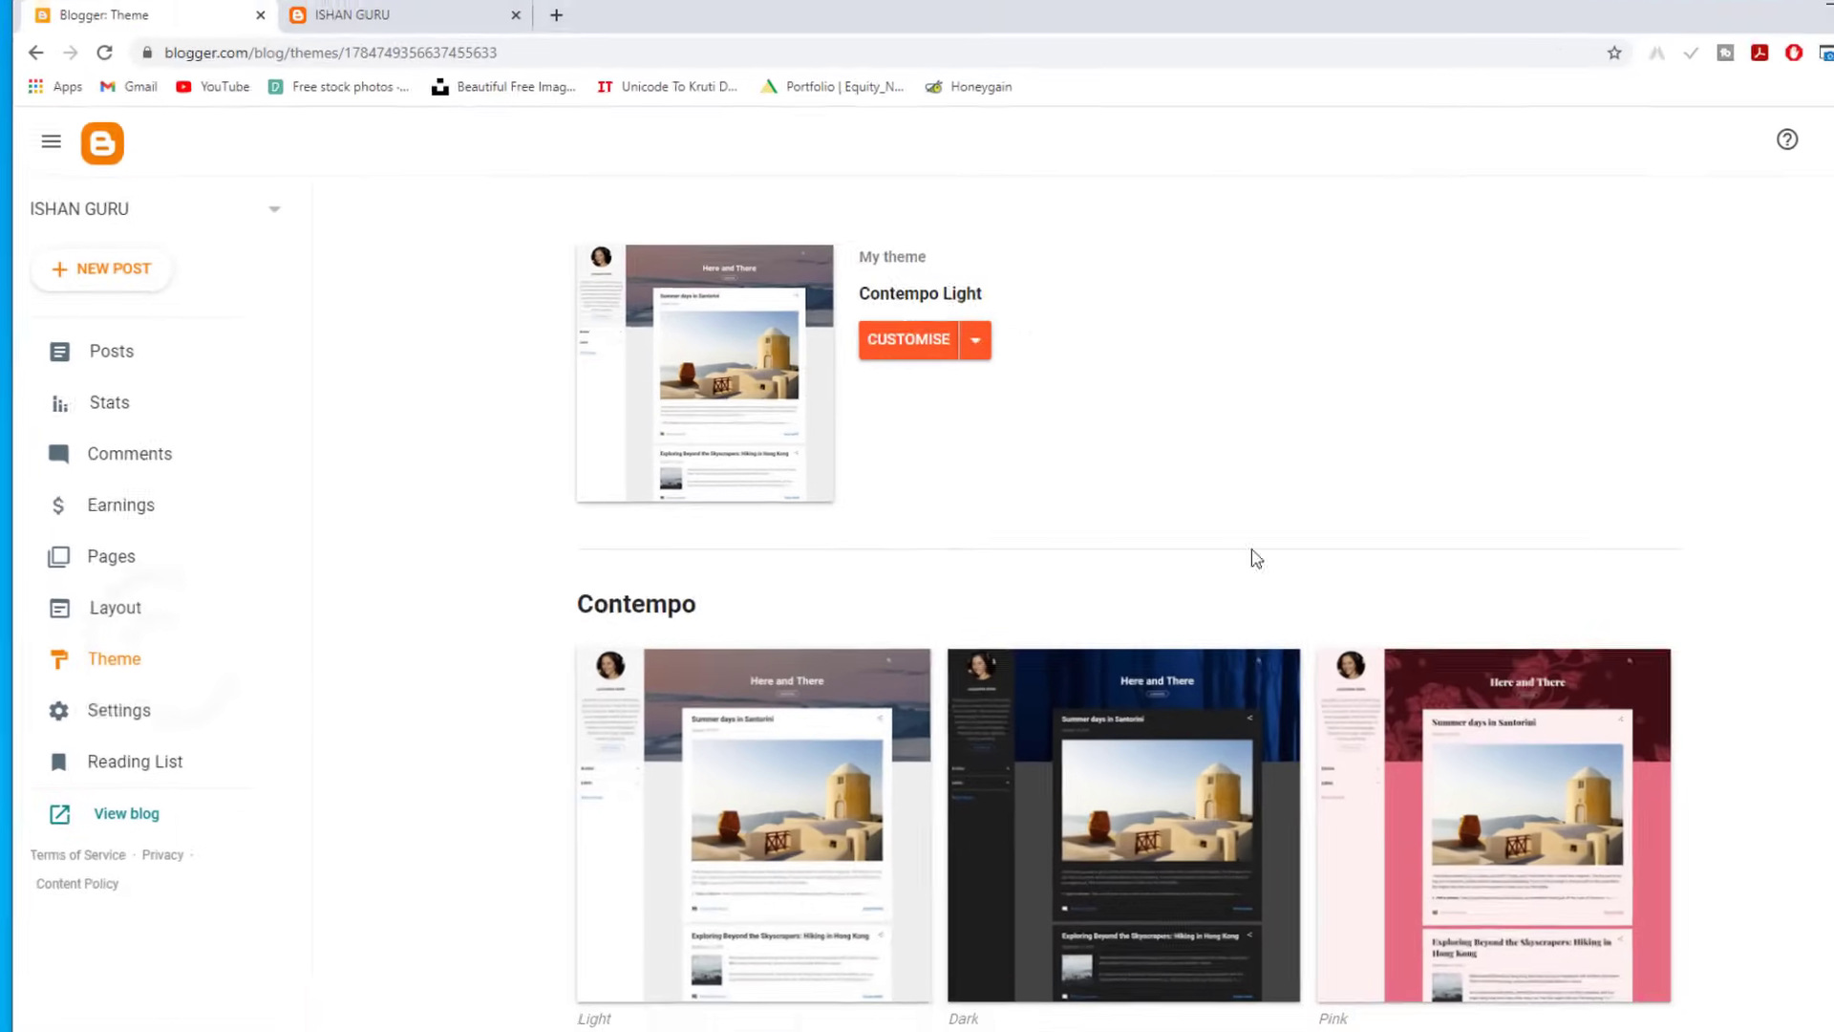
scroll(1256, 558, down, 5)
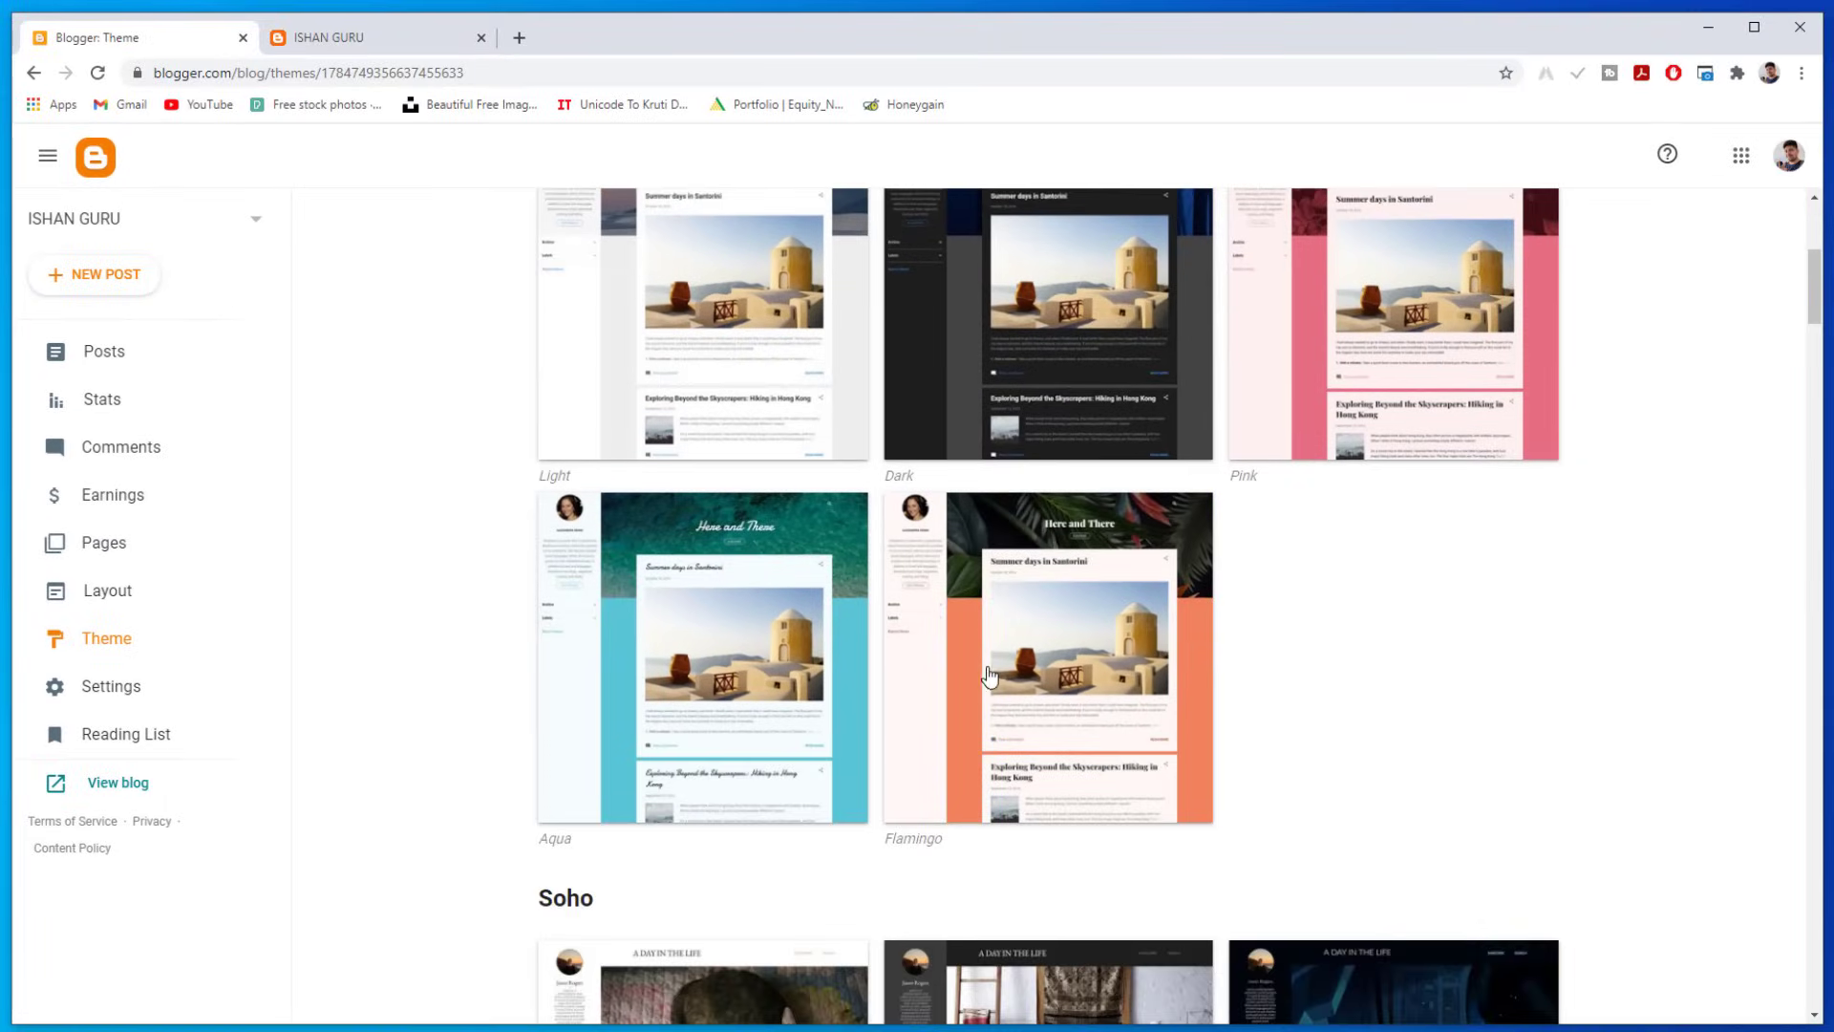
scroll(1077, 705, down, 4)
scroll(1005, 683, down, 10)
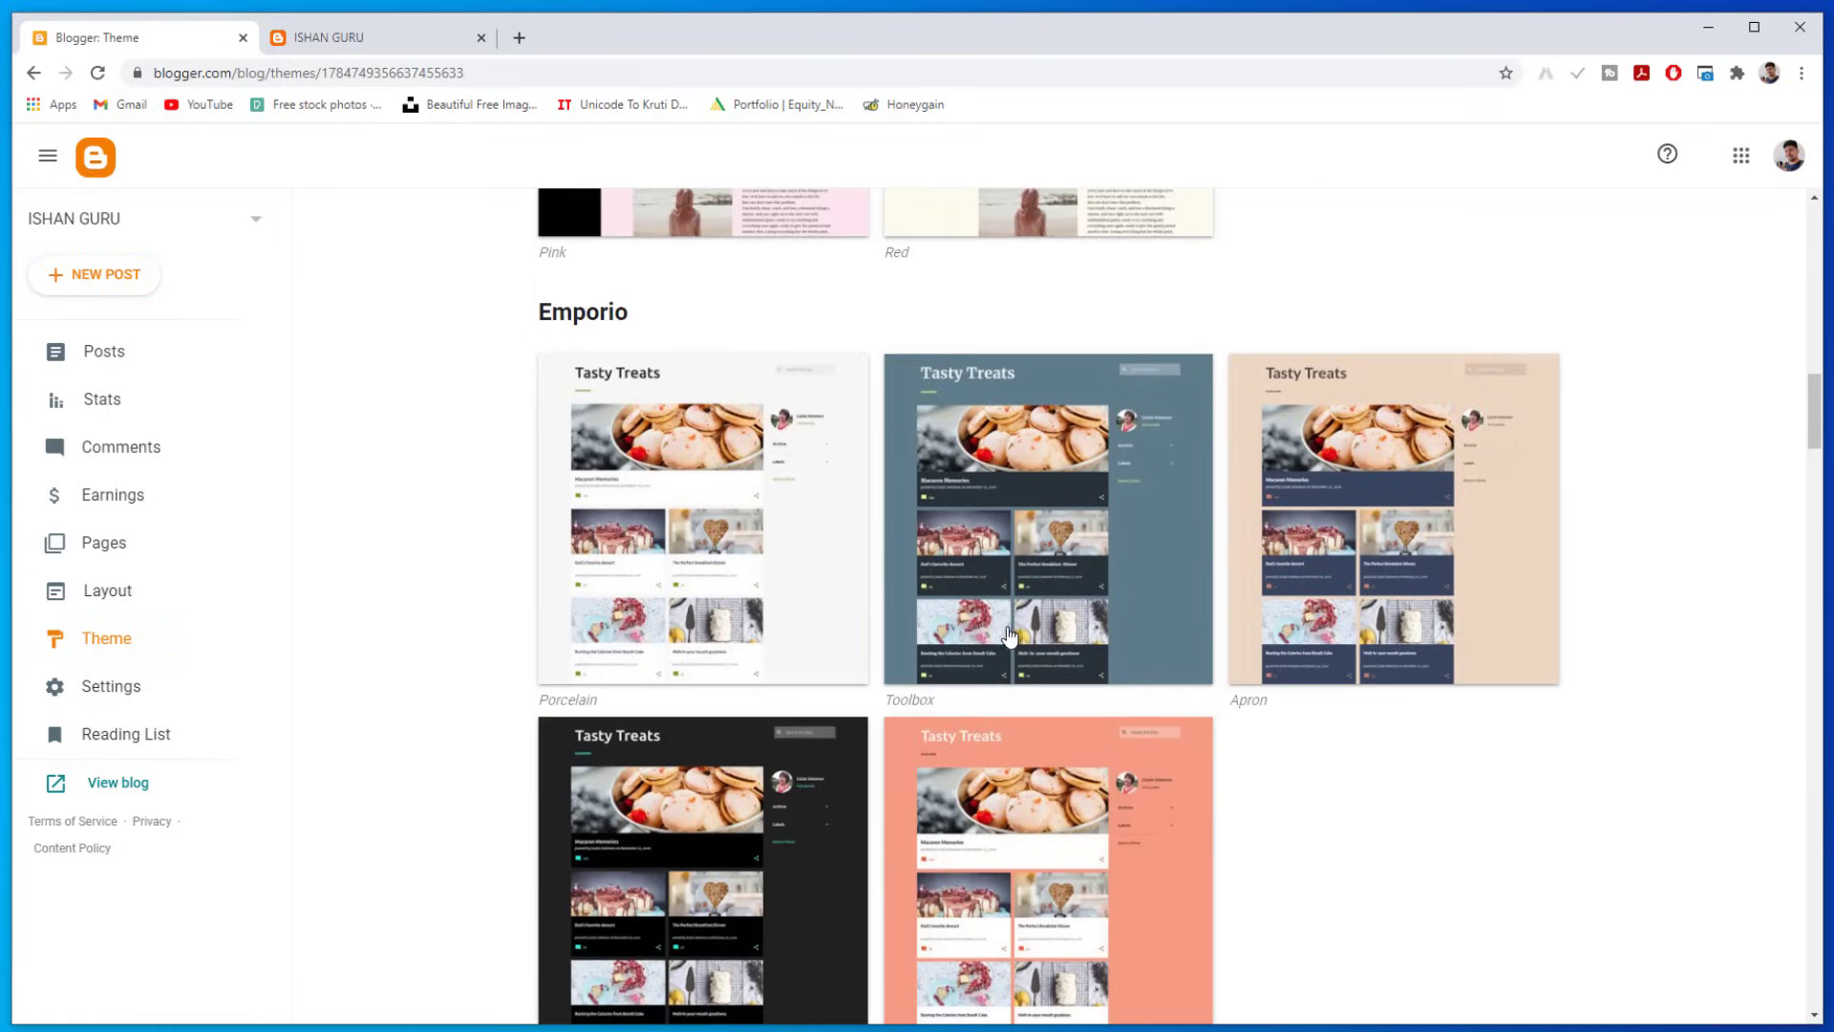
click(1113, 511)
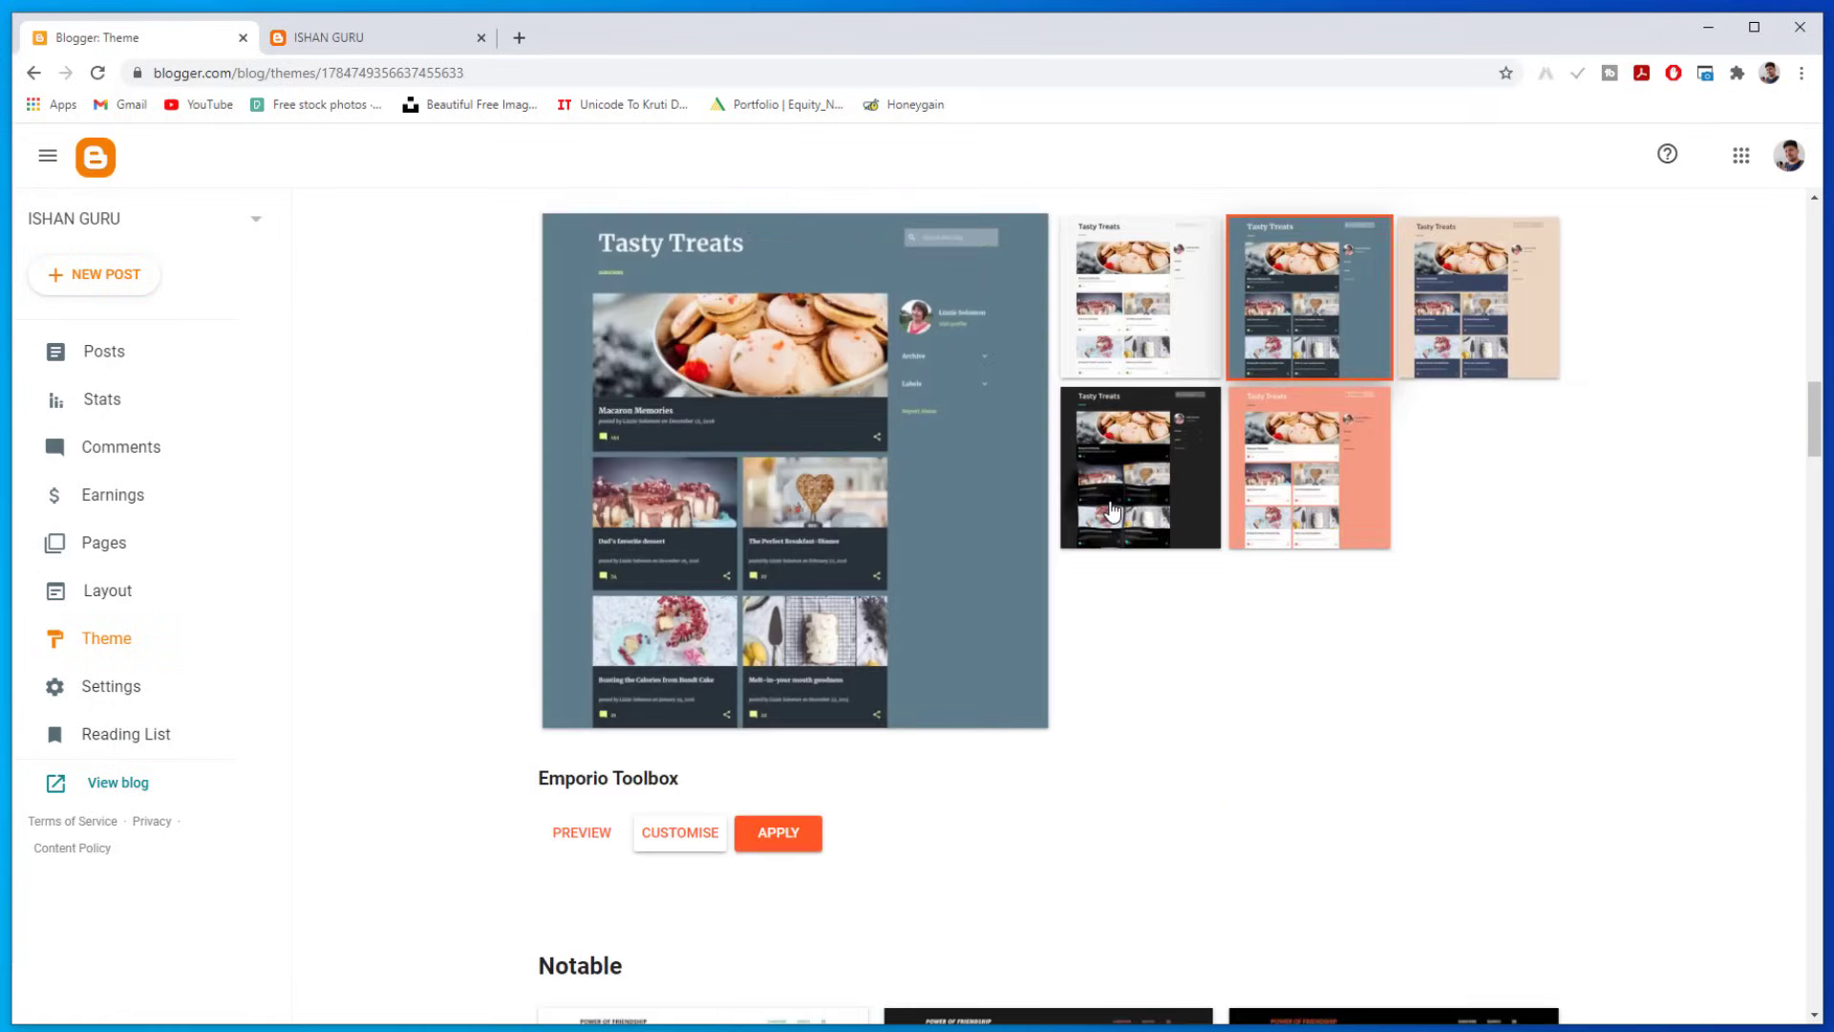
click(772, 834)
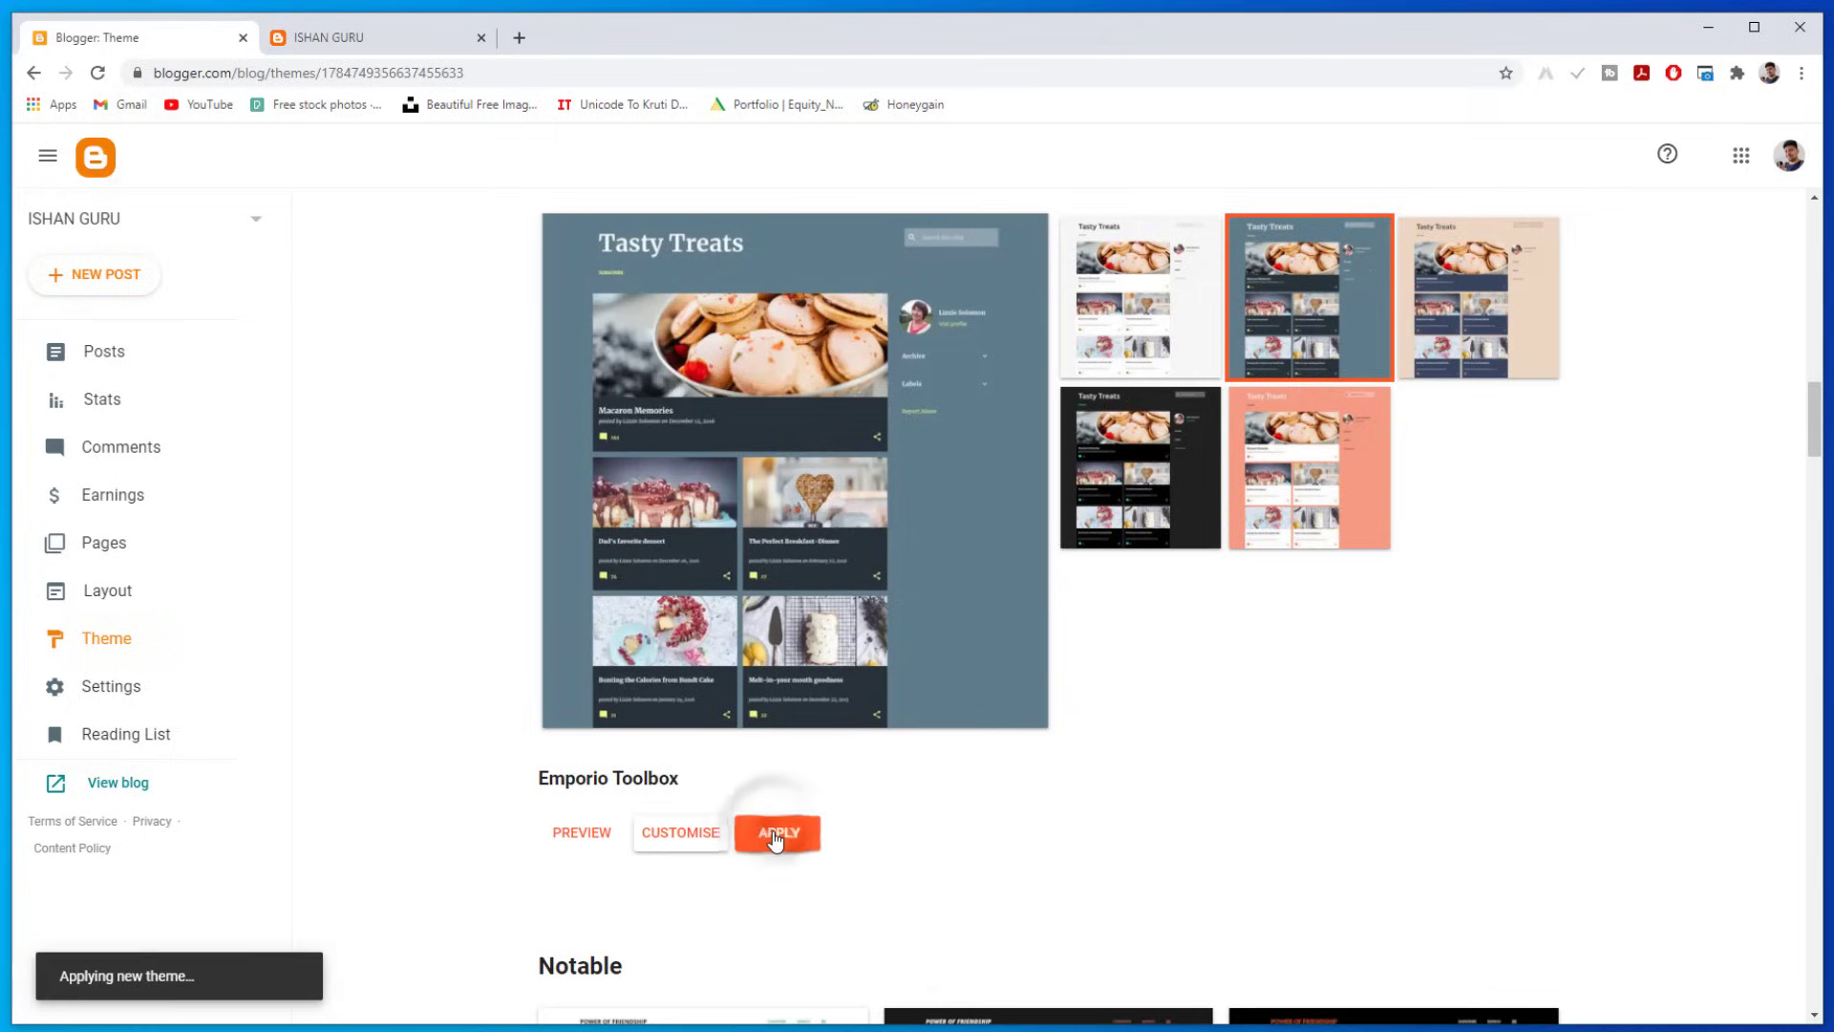
Step: Reload the live blog to check its new theme, and return to the theme gallery
click(451, 48)
click(99, 75)
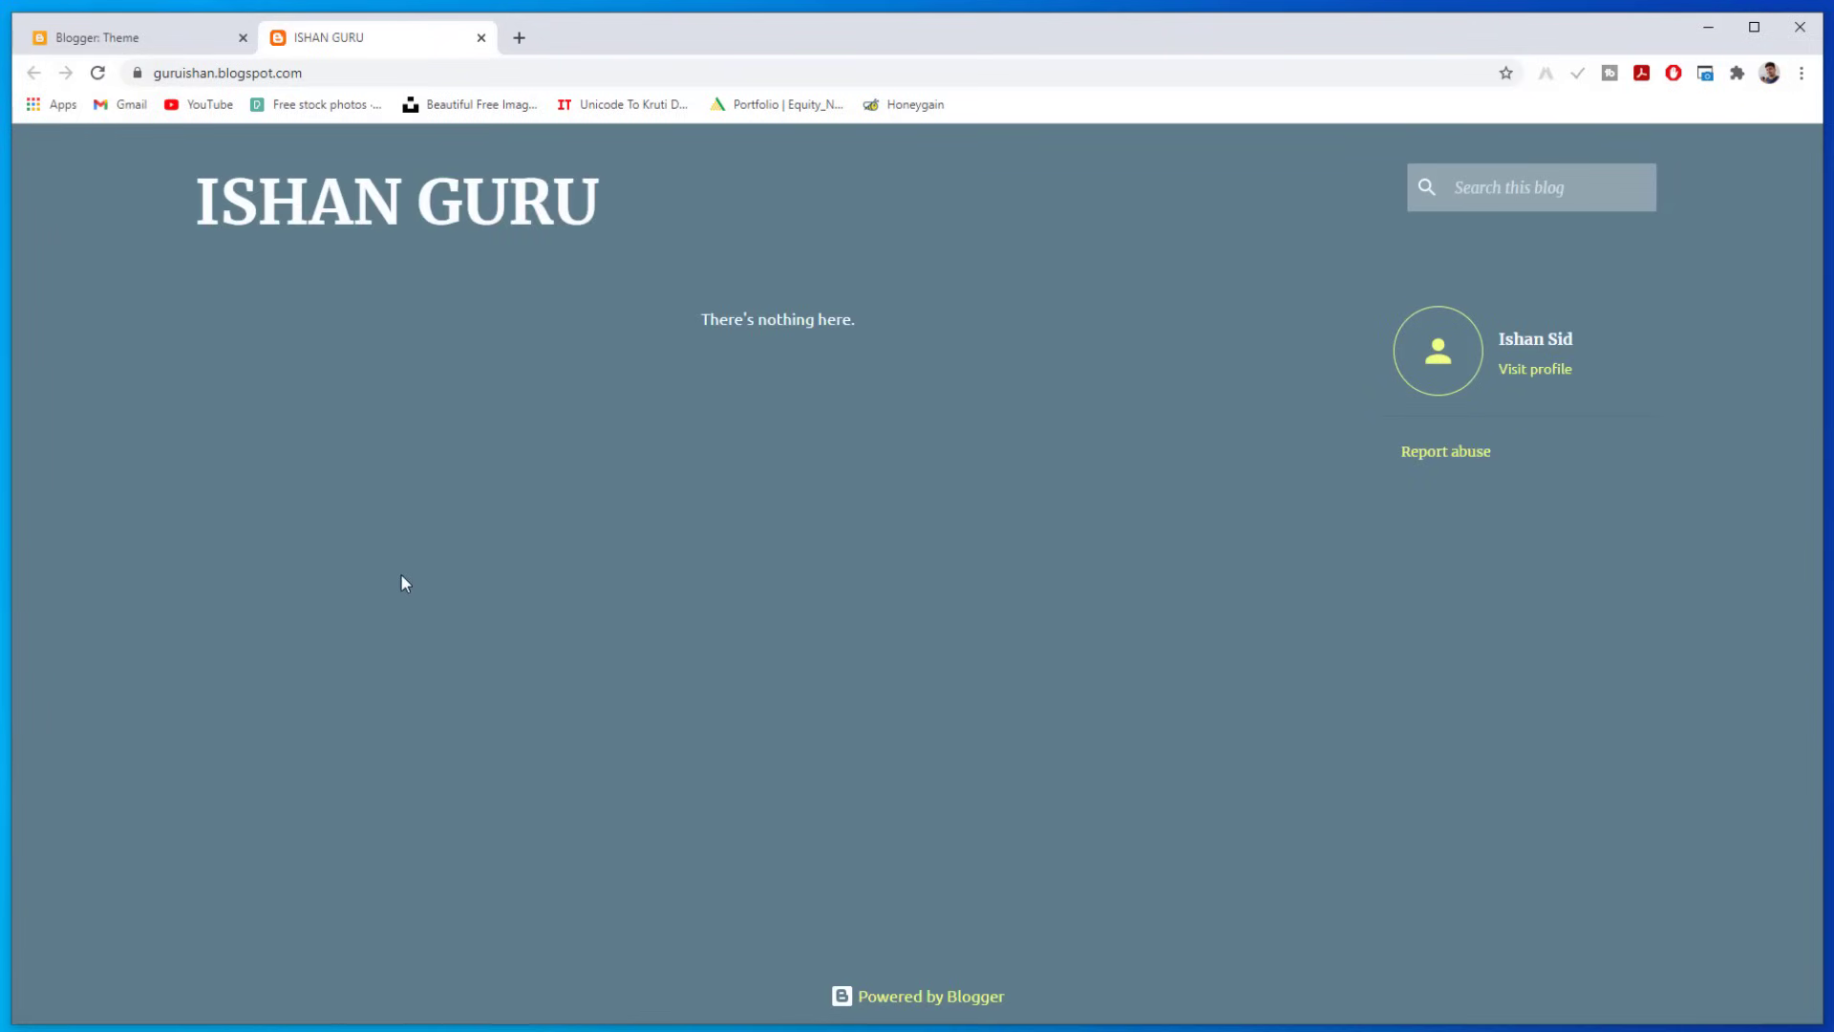
click(154, 45)
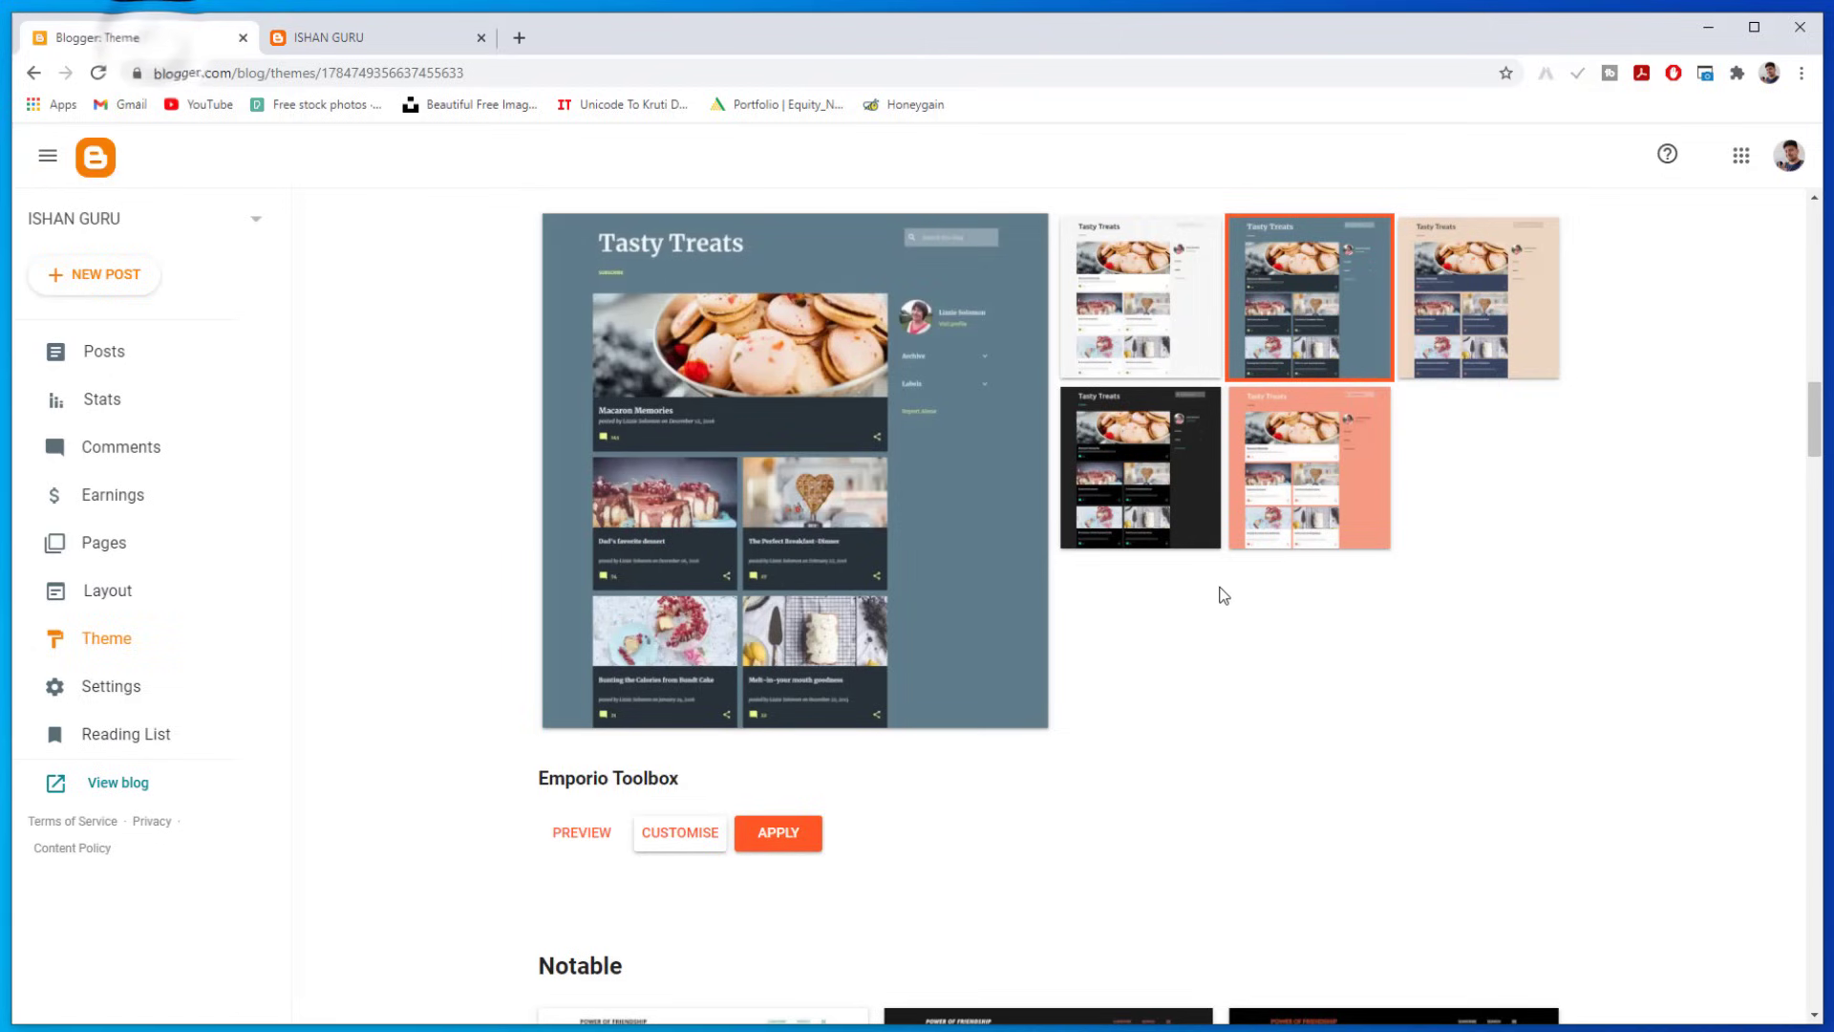
Step: Examine the other built-in theme collections, including Notable, Simple, Dynamic Views and Picture Window
scroll(1214, 597, down, 3)
scroll(1216, 601, down, 5)
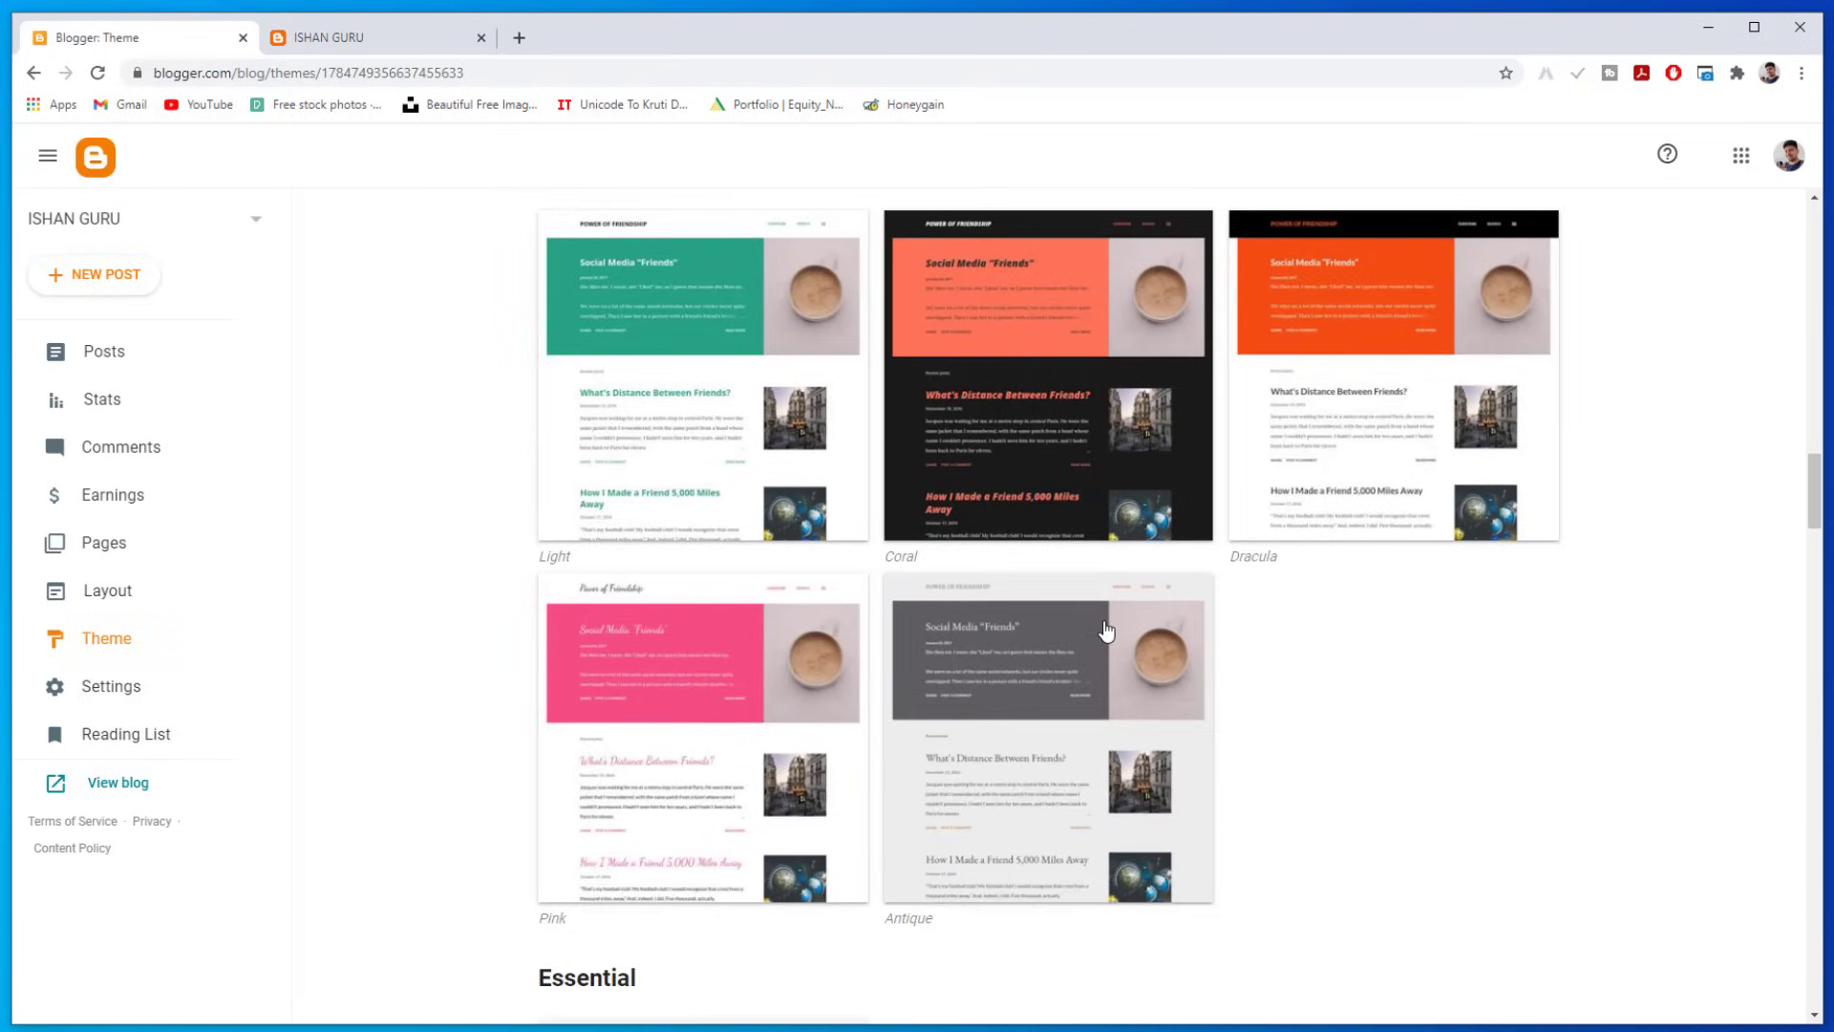
scroll(1106, 630, down, 12)
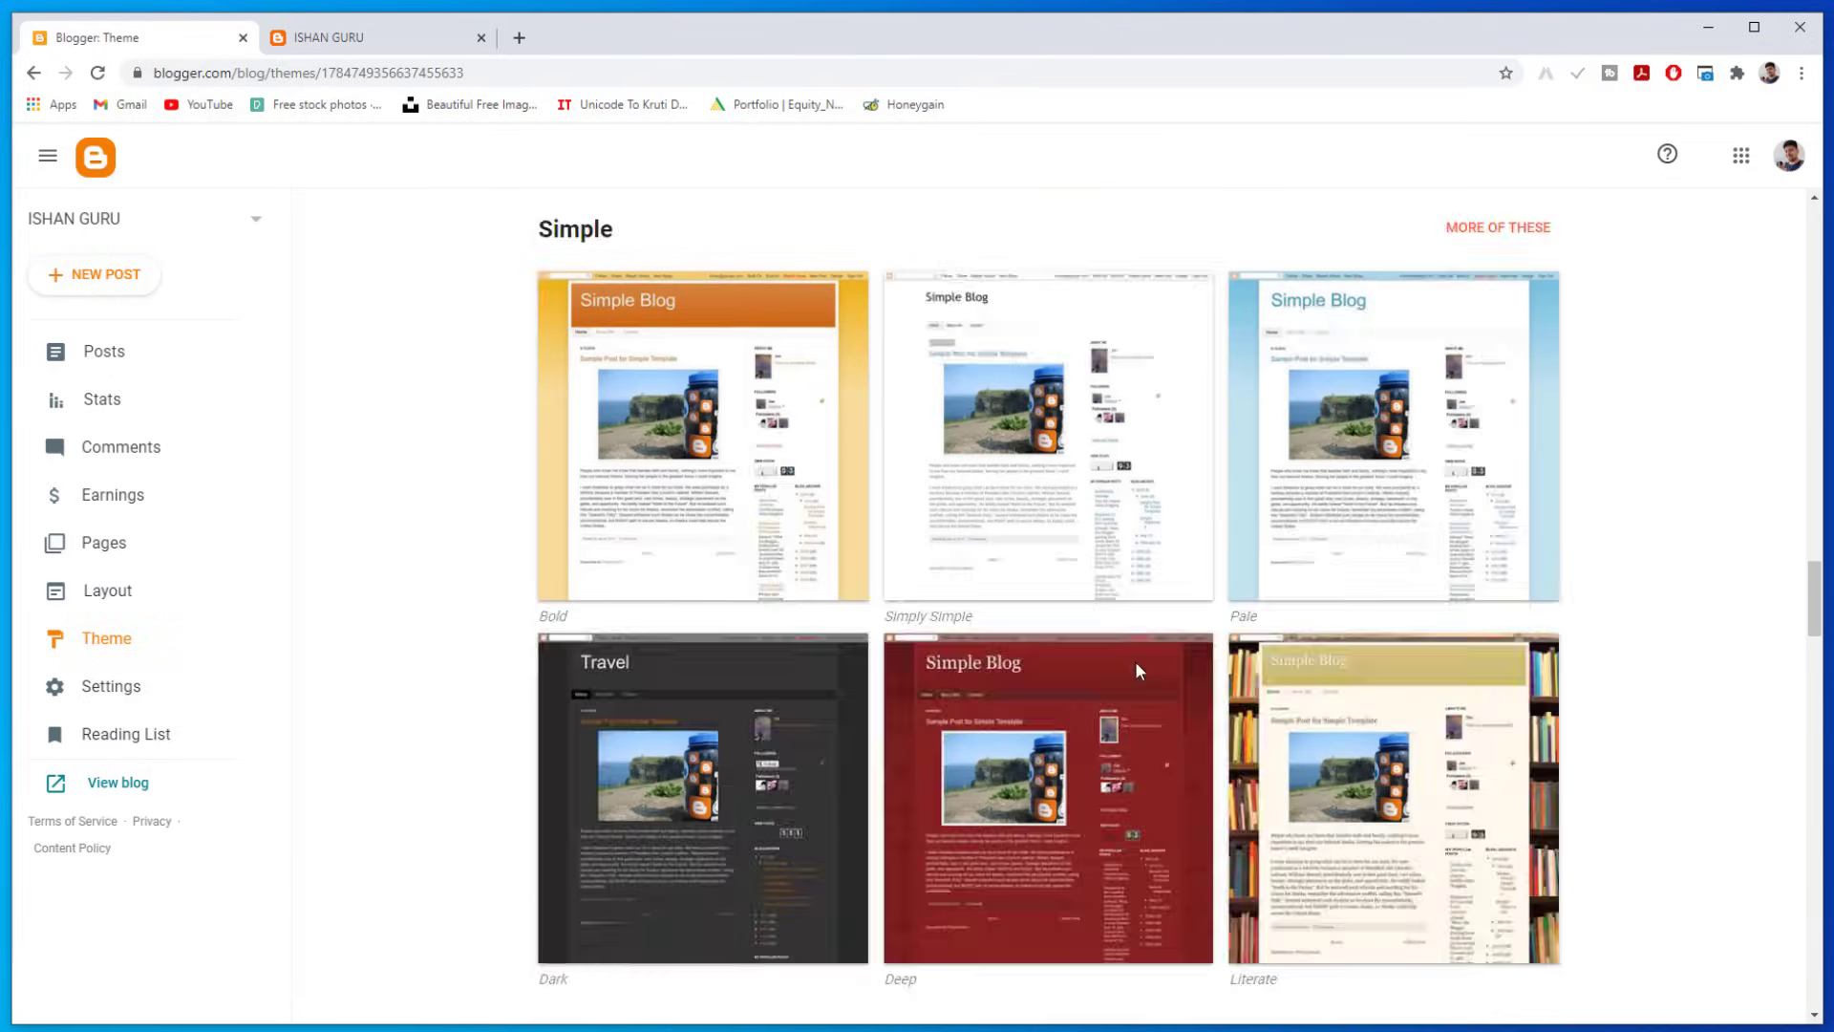
scroll(1176, 519, down, 7)
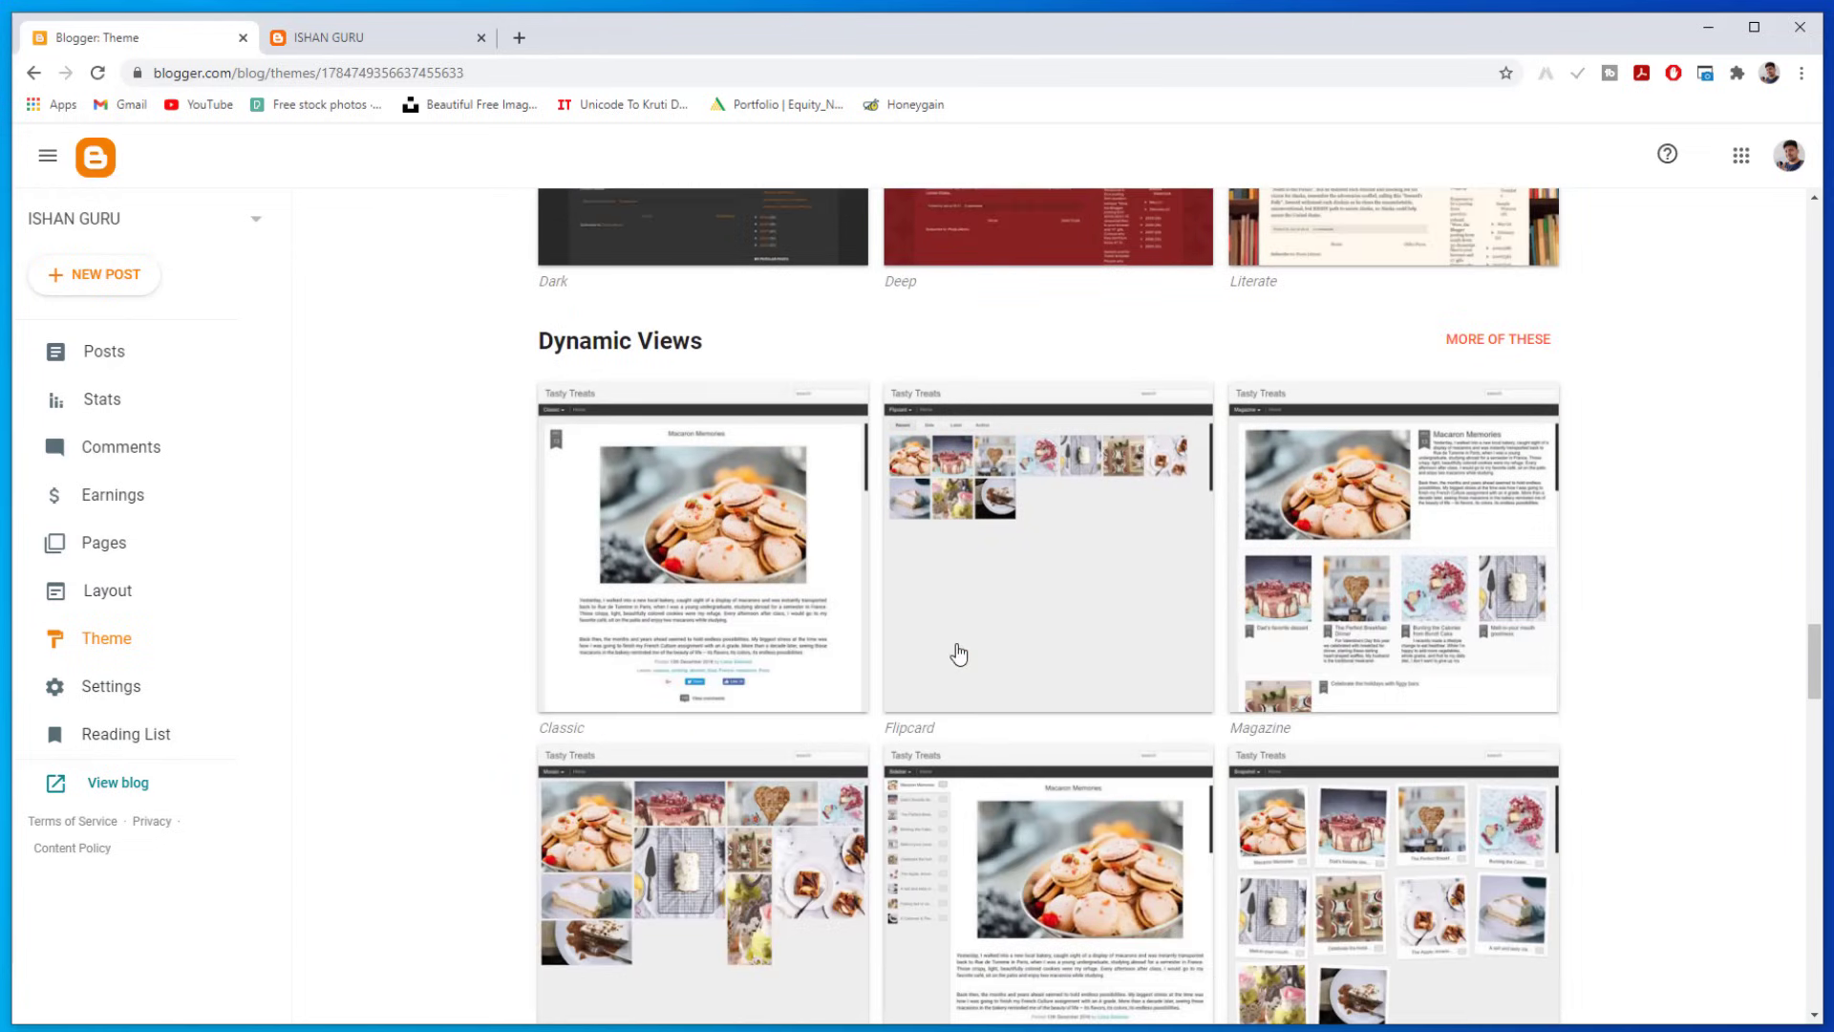
scroll(959, 655, down, 5)
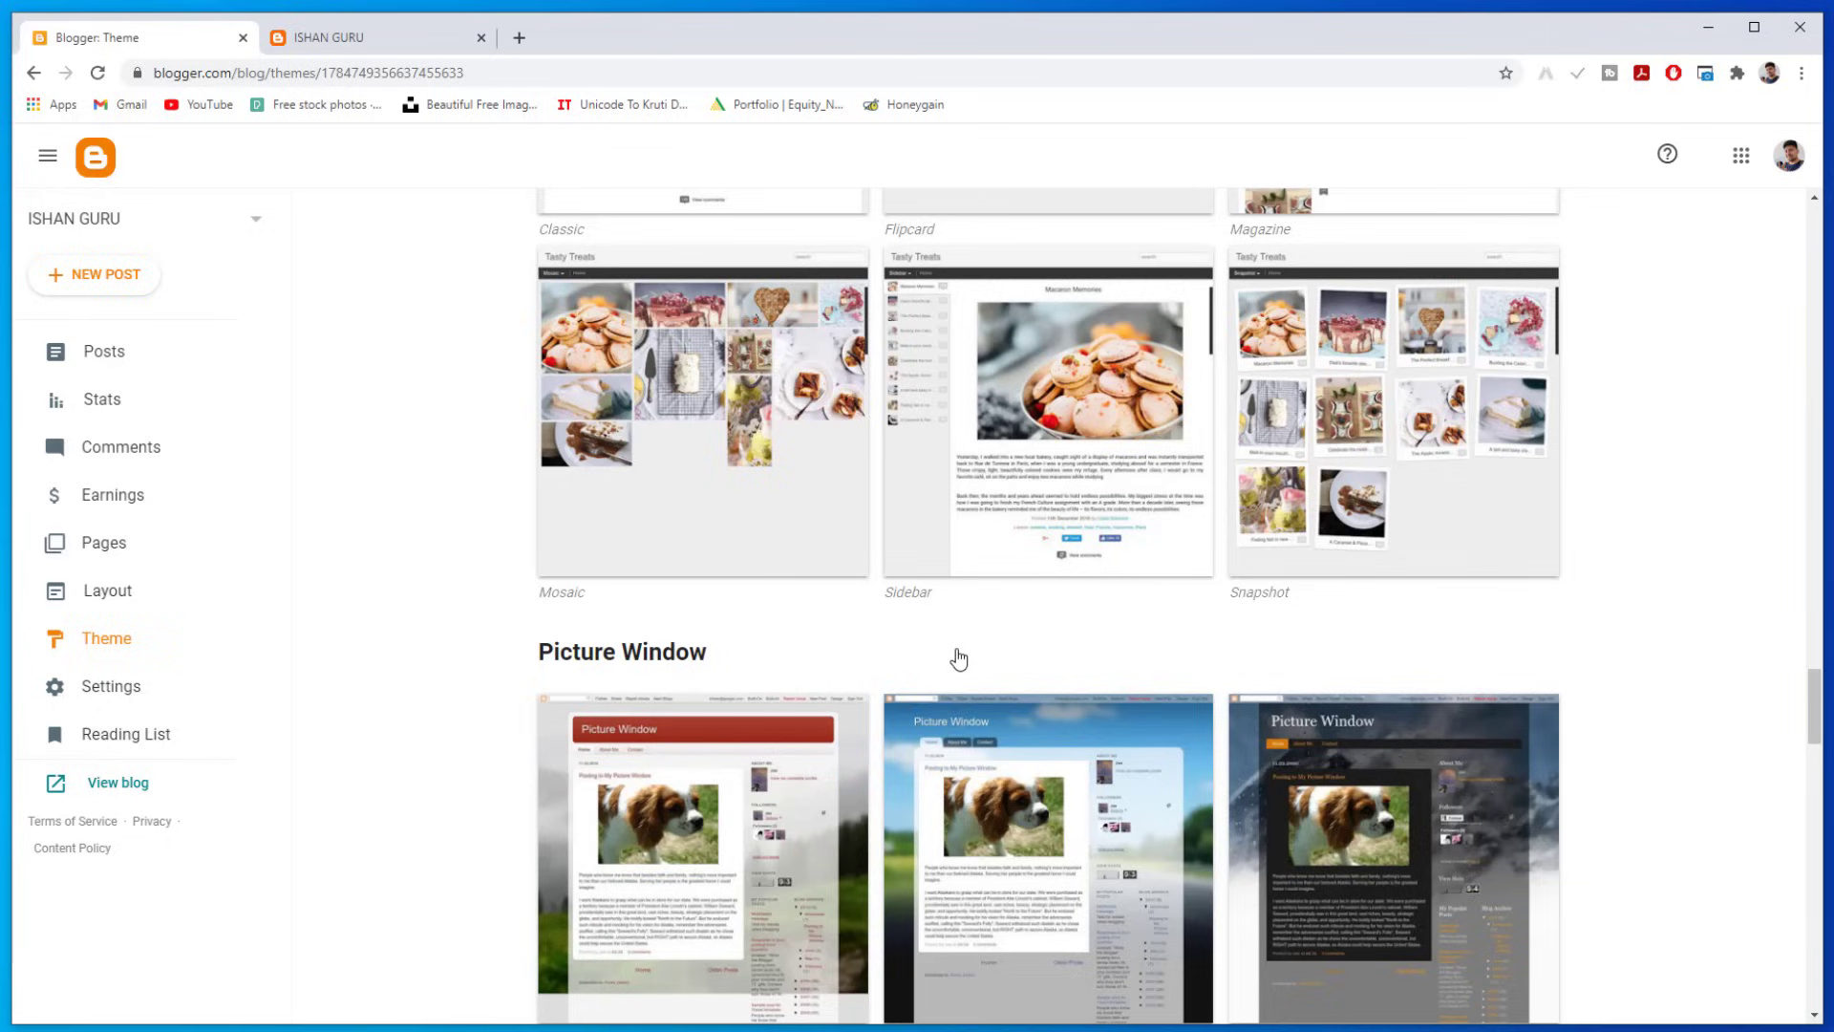
scroll(955, 680, down, 6)
scroll(957, 684, up, 20)
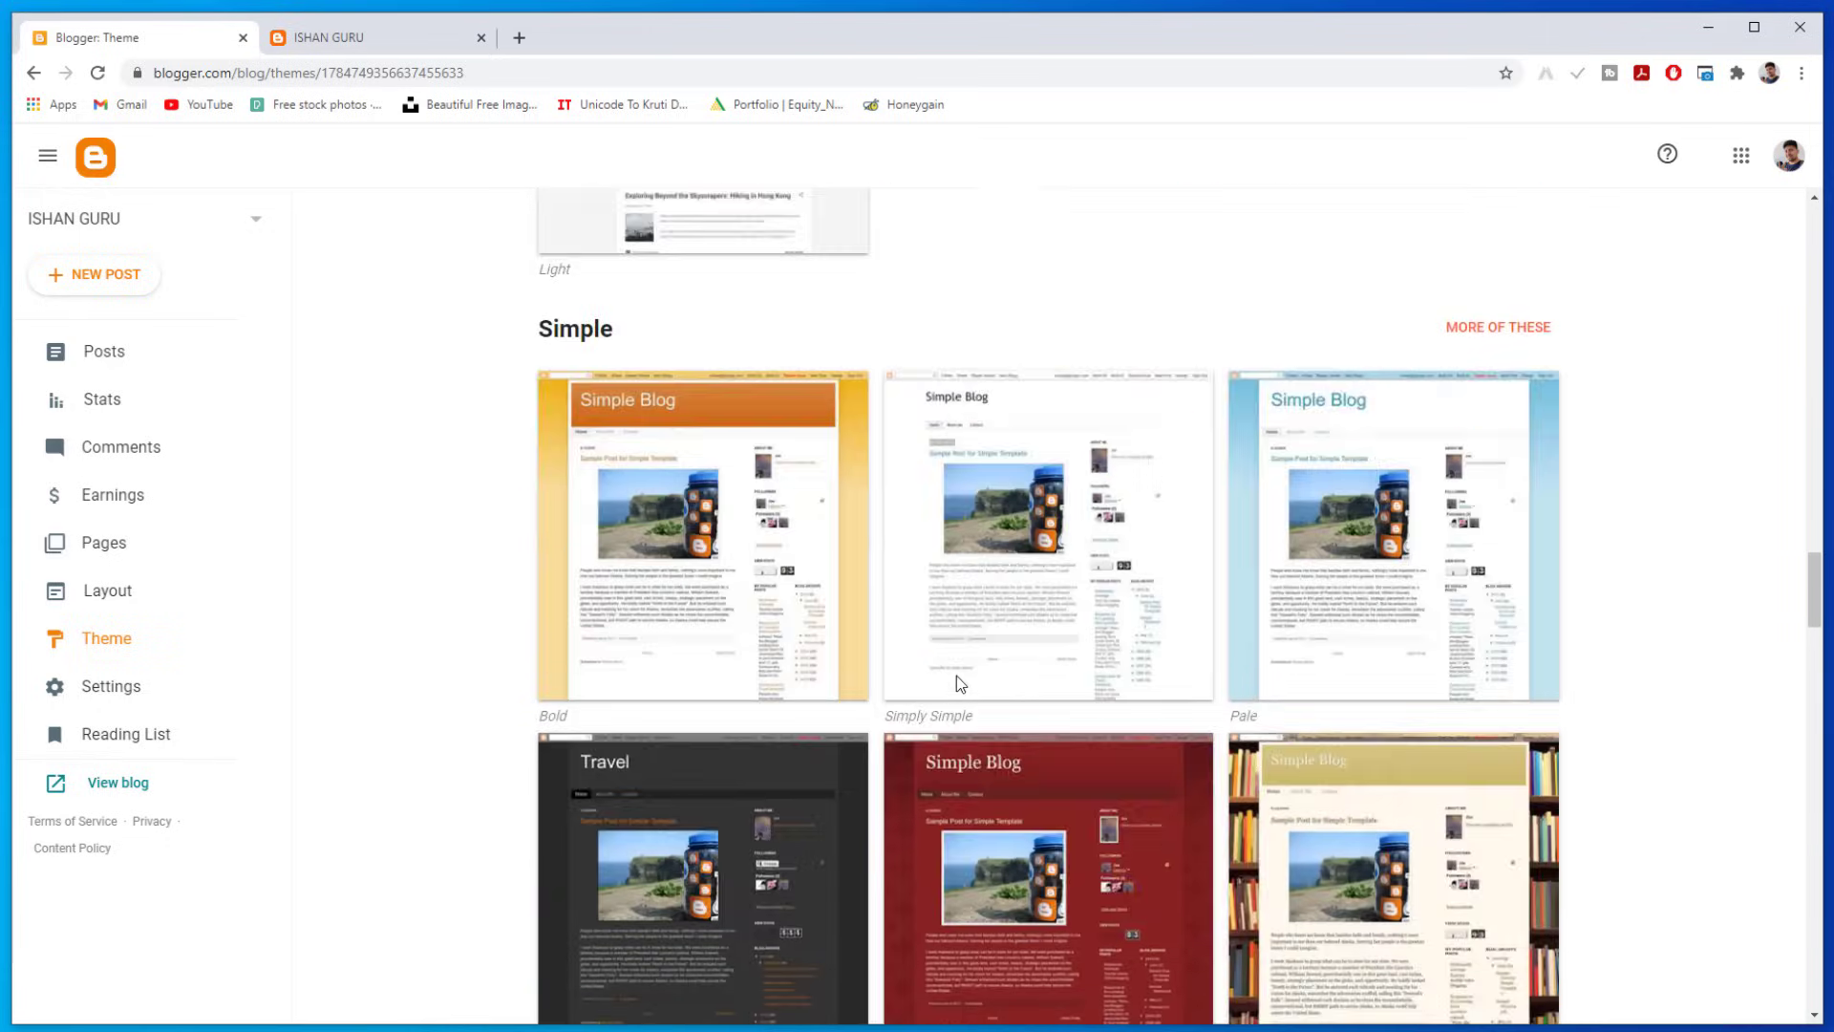
scroll(955, 675, up, 20)
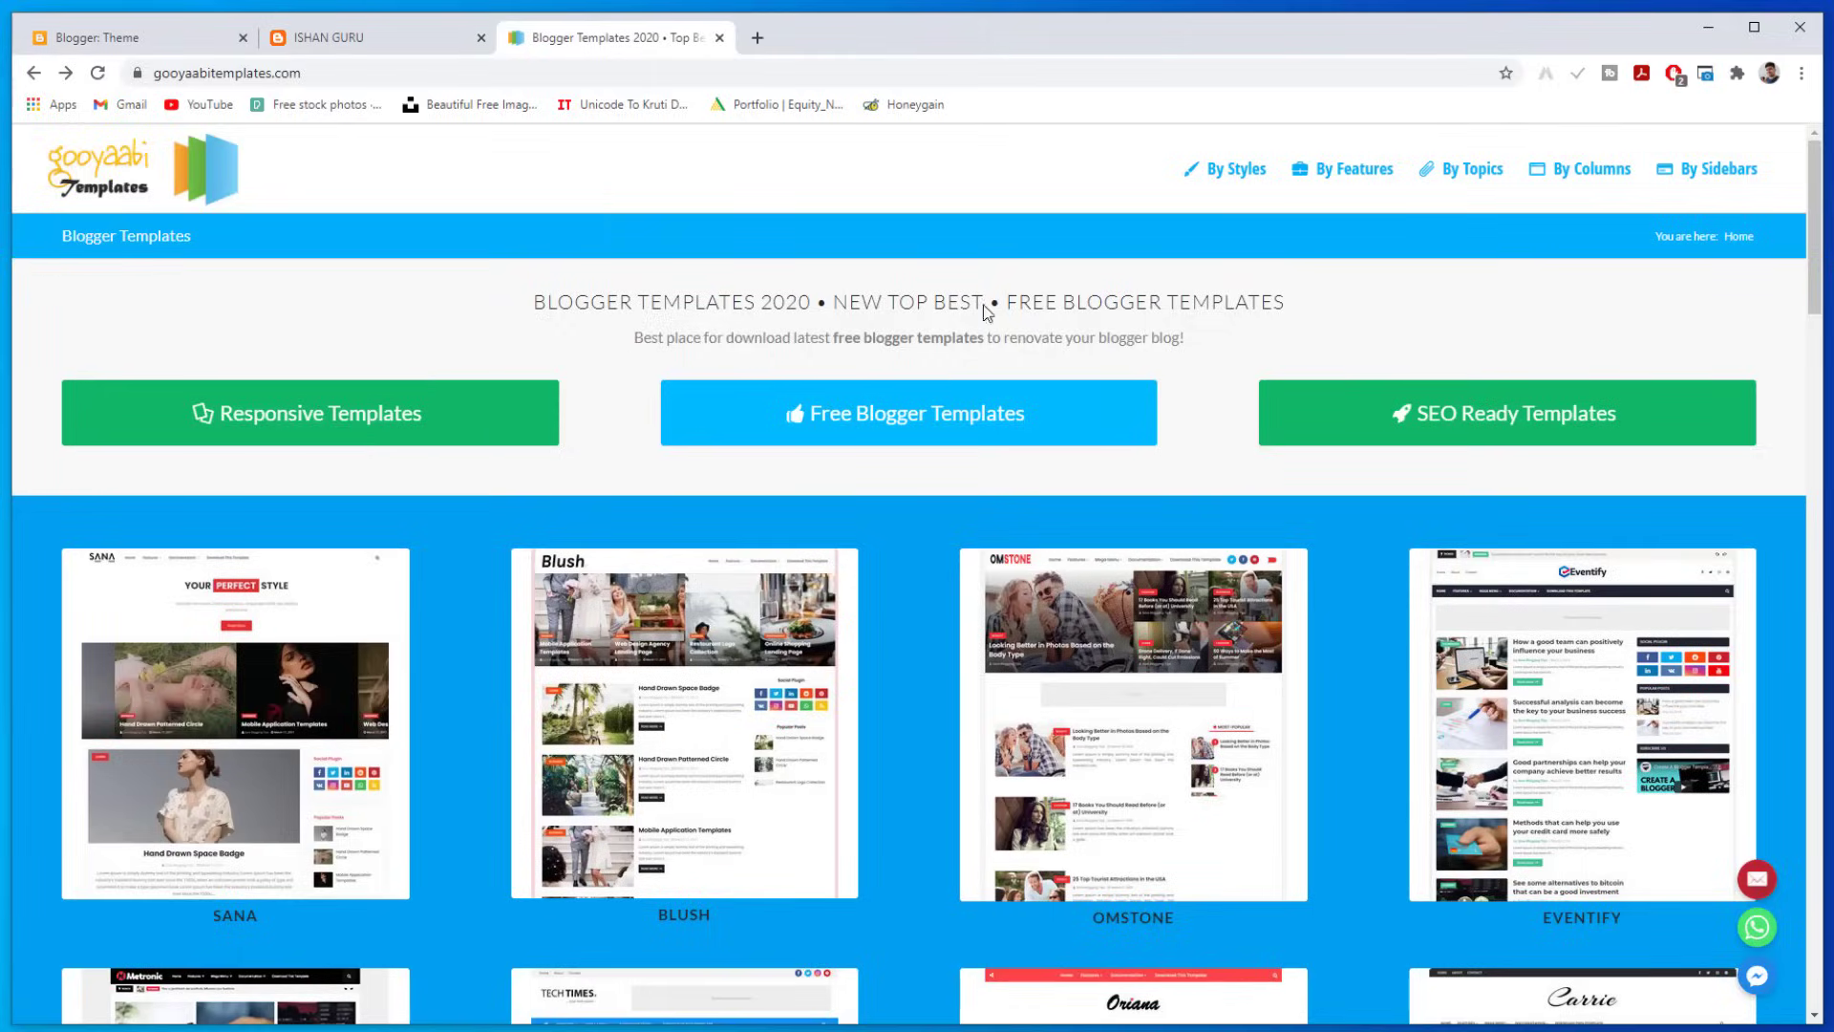
Step: Browse the free Blogger templates on Gooyaabi Templates and open the UltraLite template's page
click(886, 425)
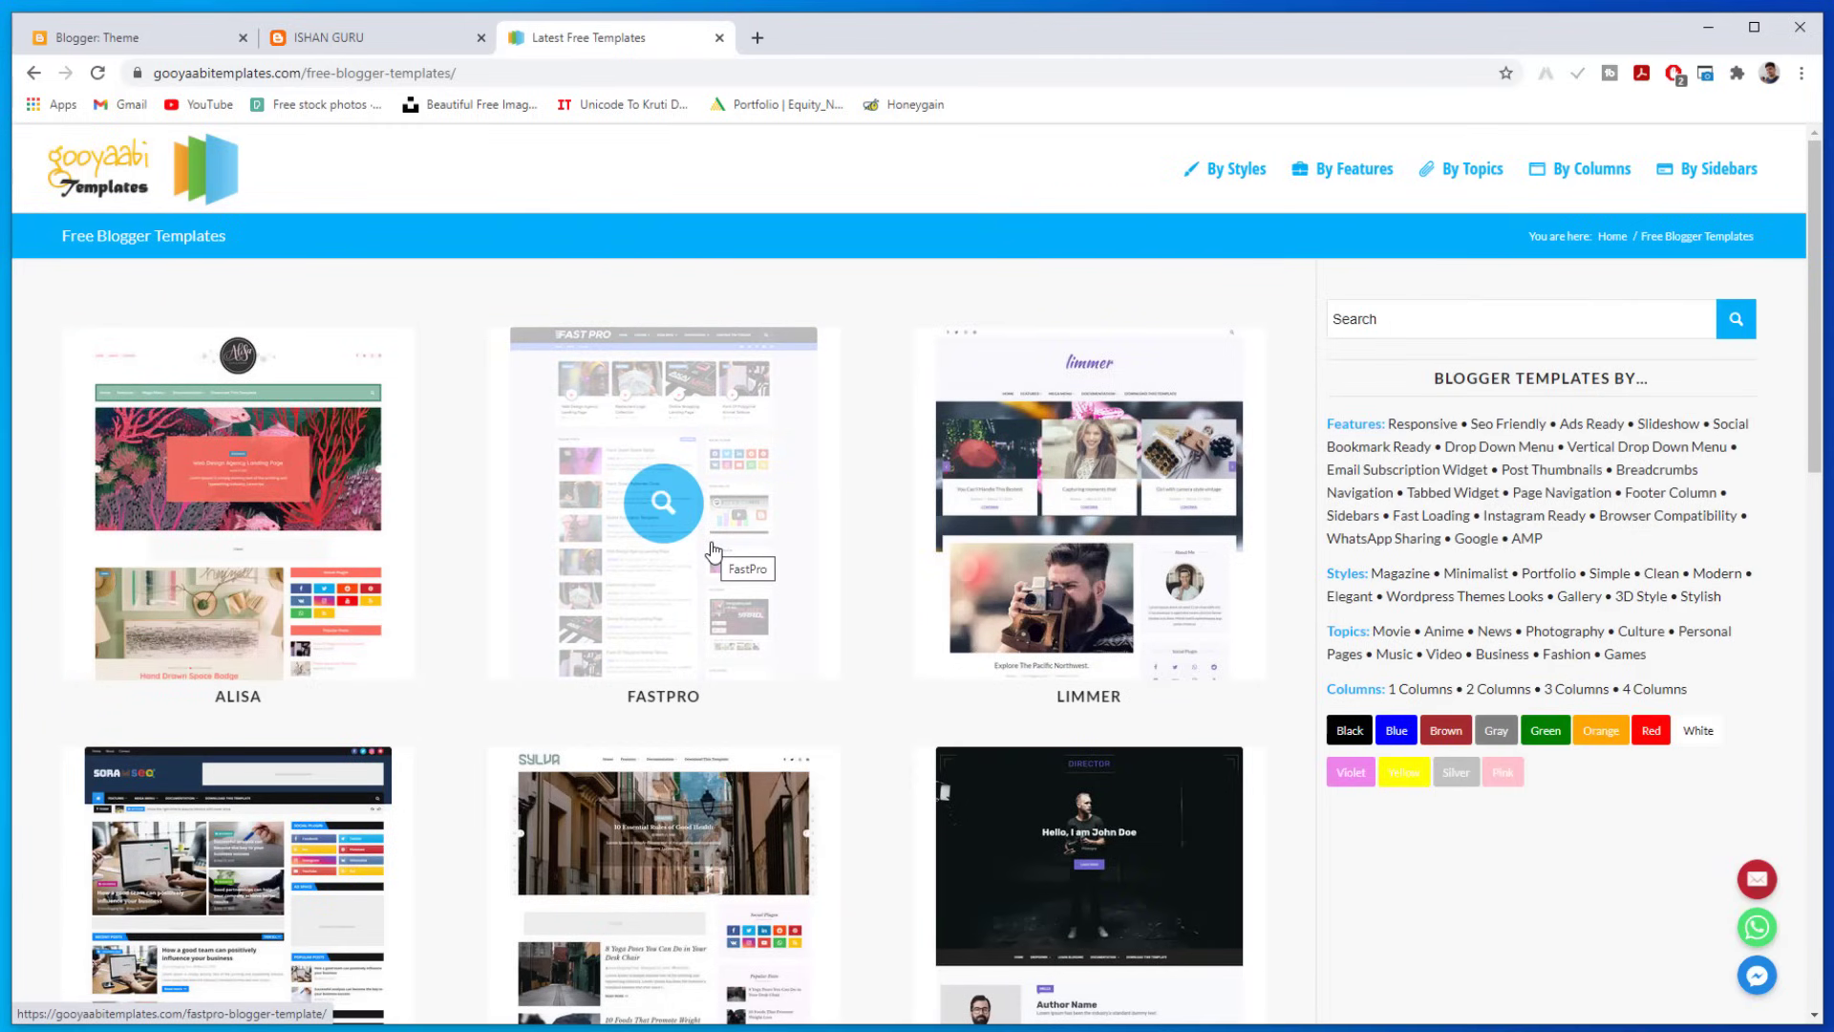
scroll(711, 550, down, 4)
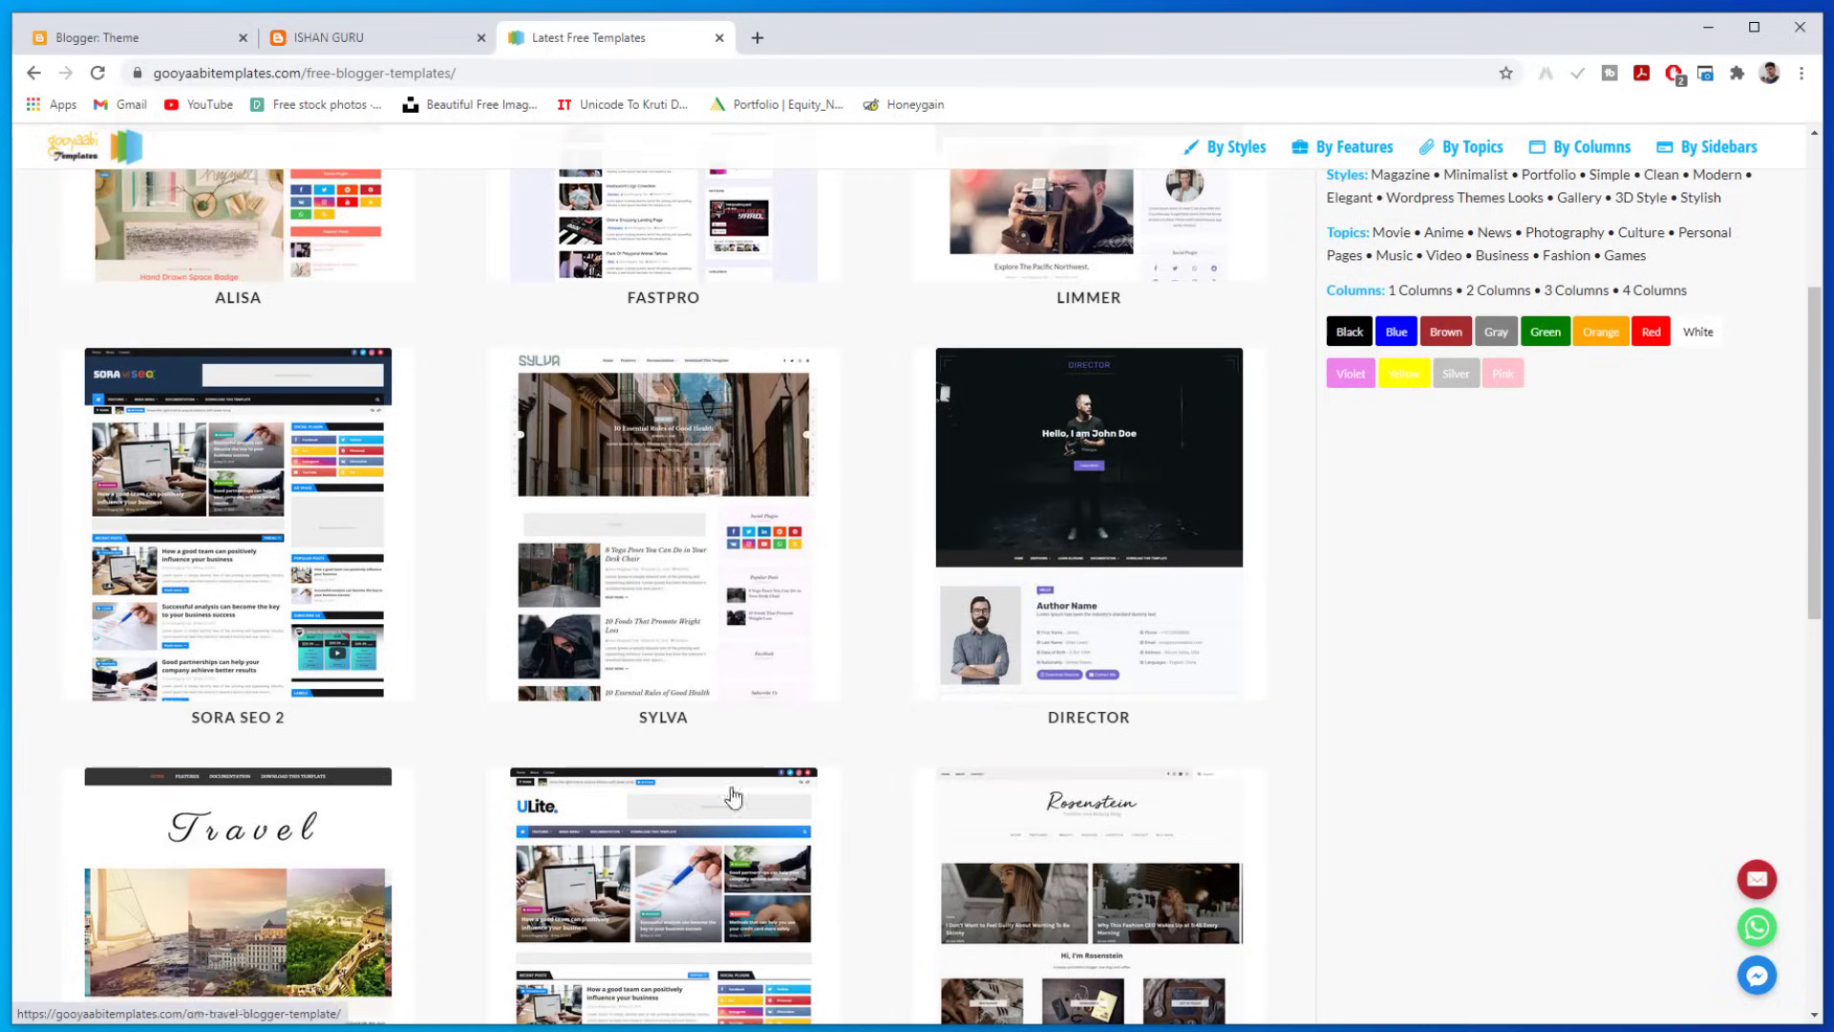
scroll(719, 721, down, 5)
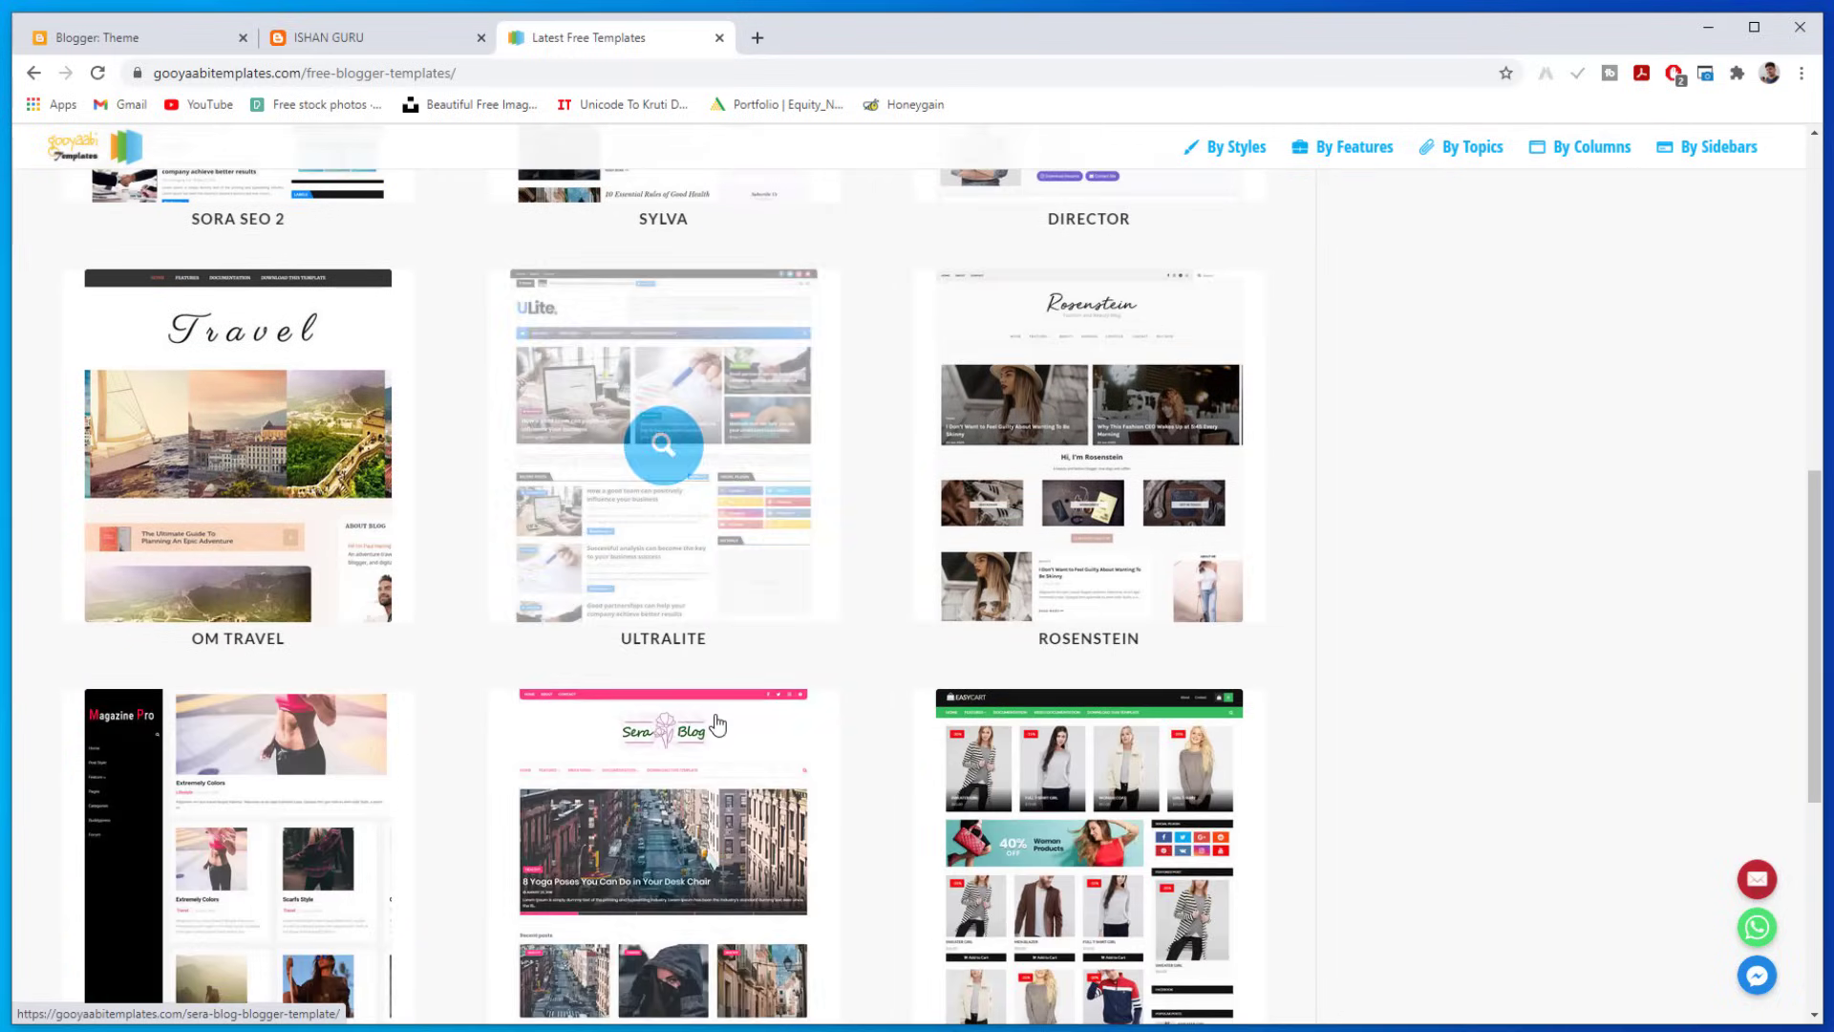
scroll(718, 721, down, 2)
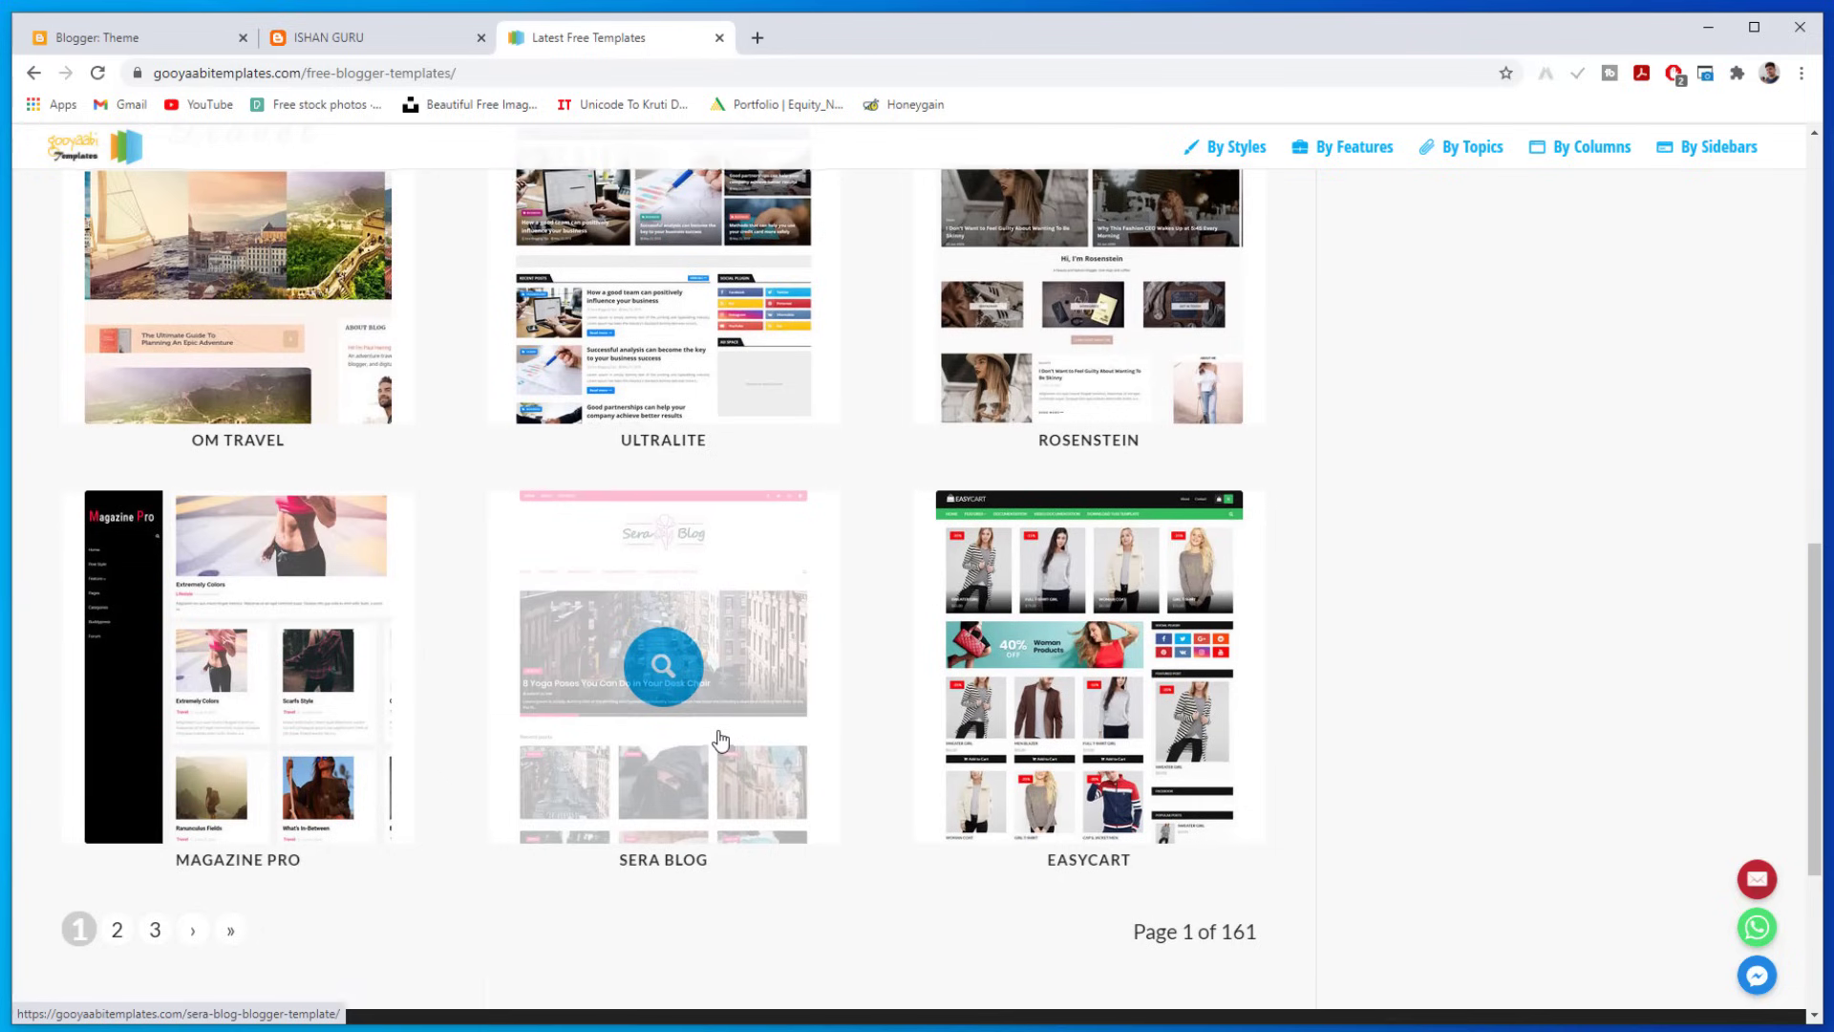
scroll(720, 739, up, 4)
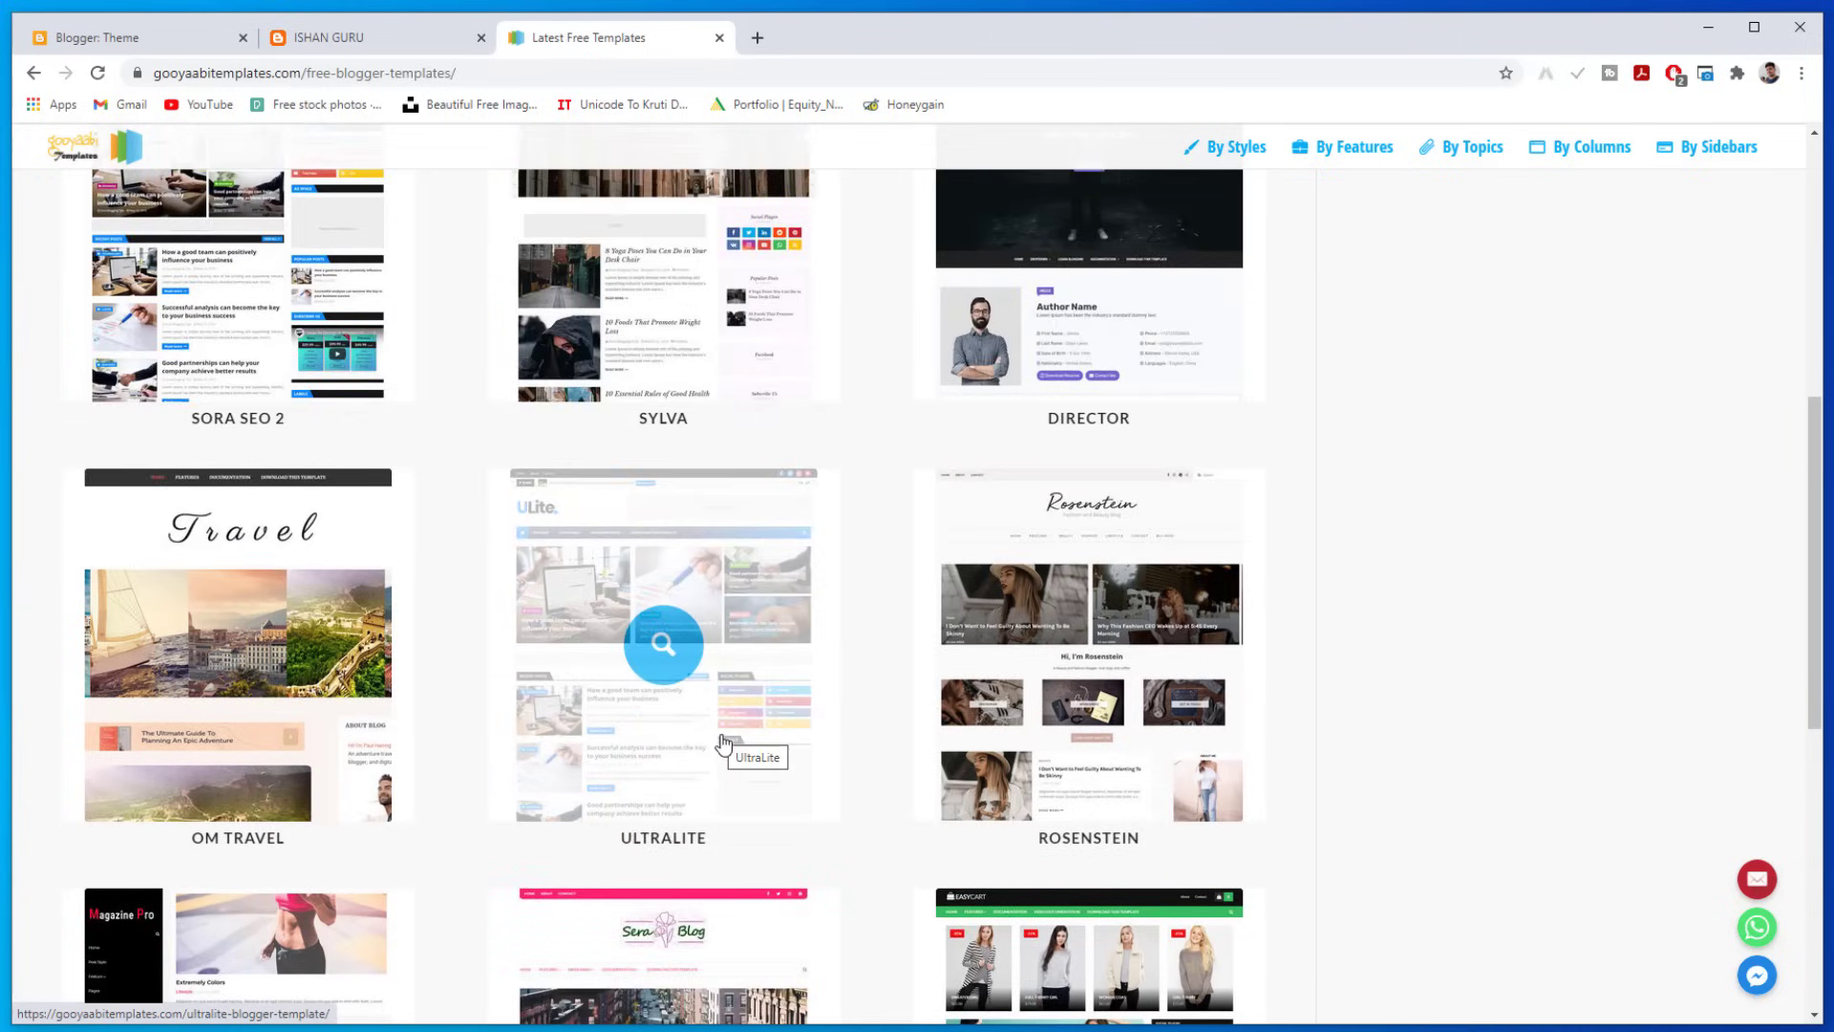
scroll(749, 704, up, 2)
scroll(669, 574, down, 3)
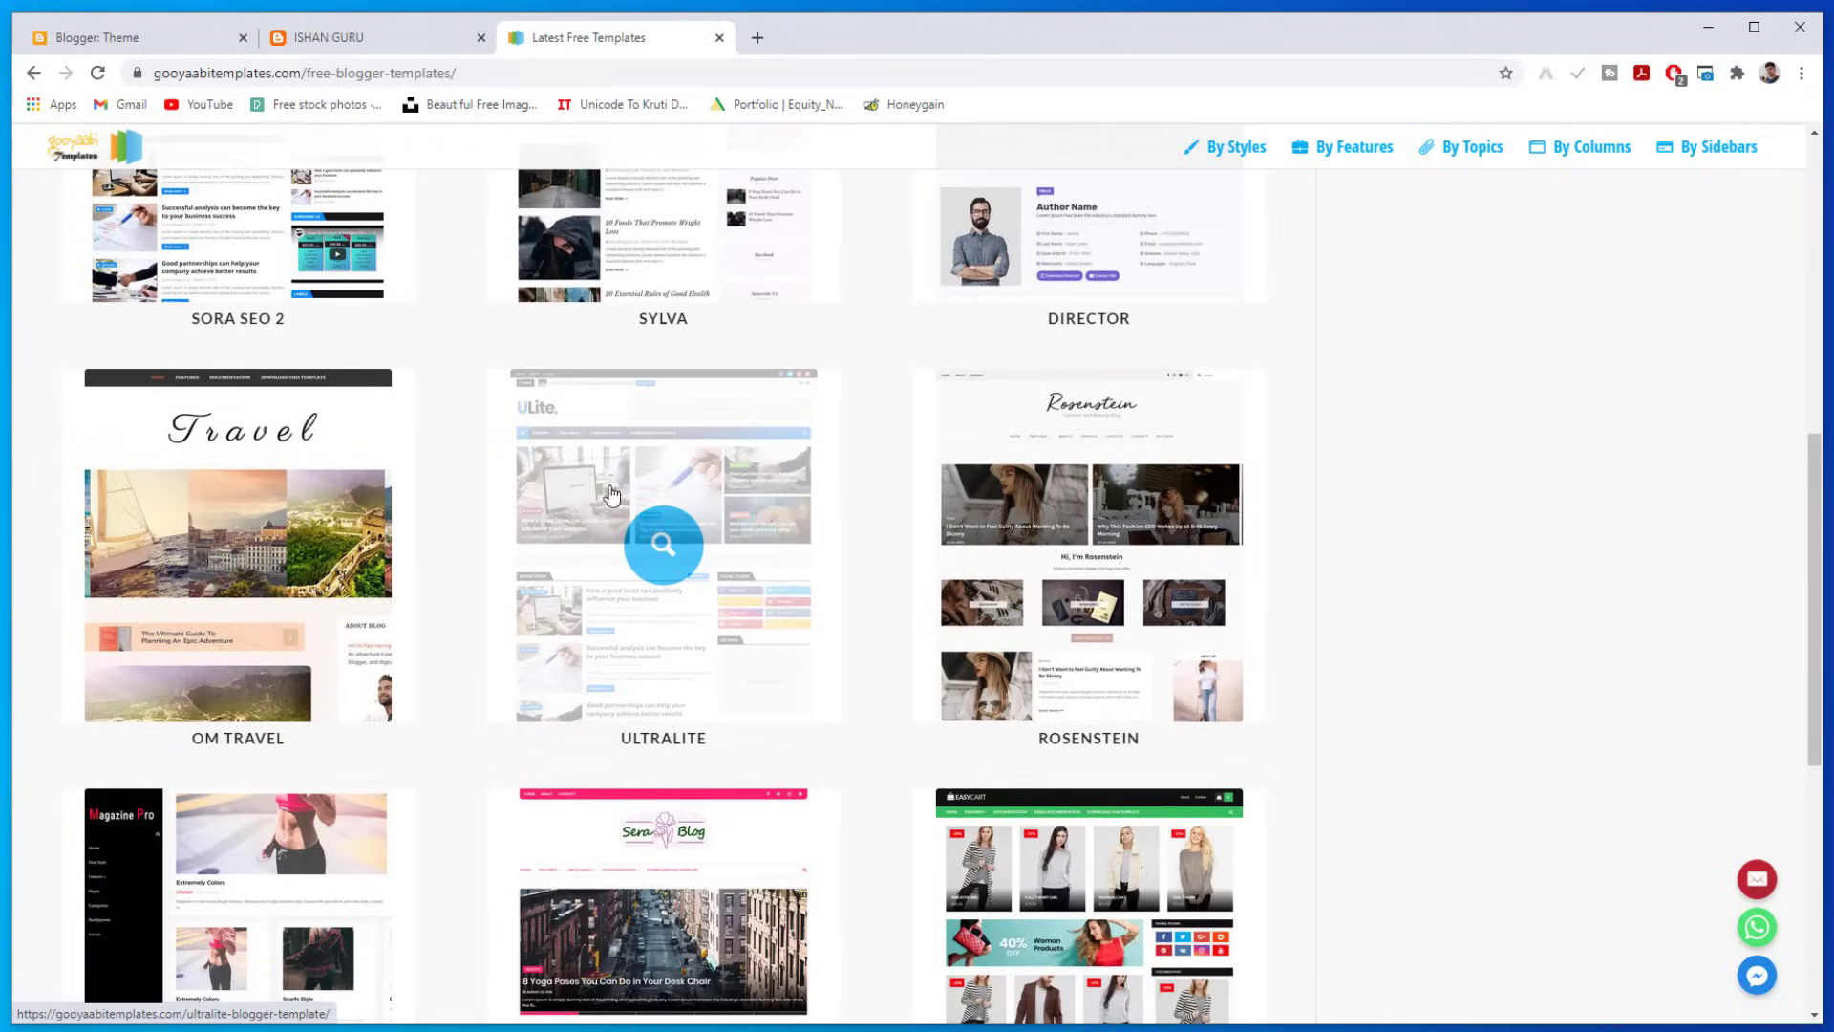
click(665, 563)
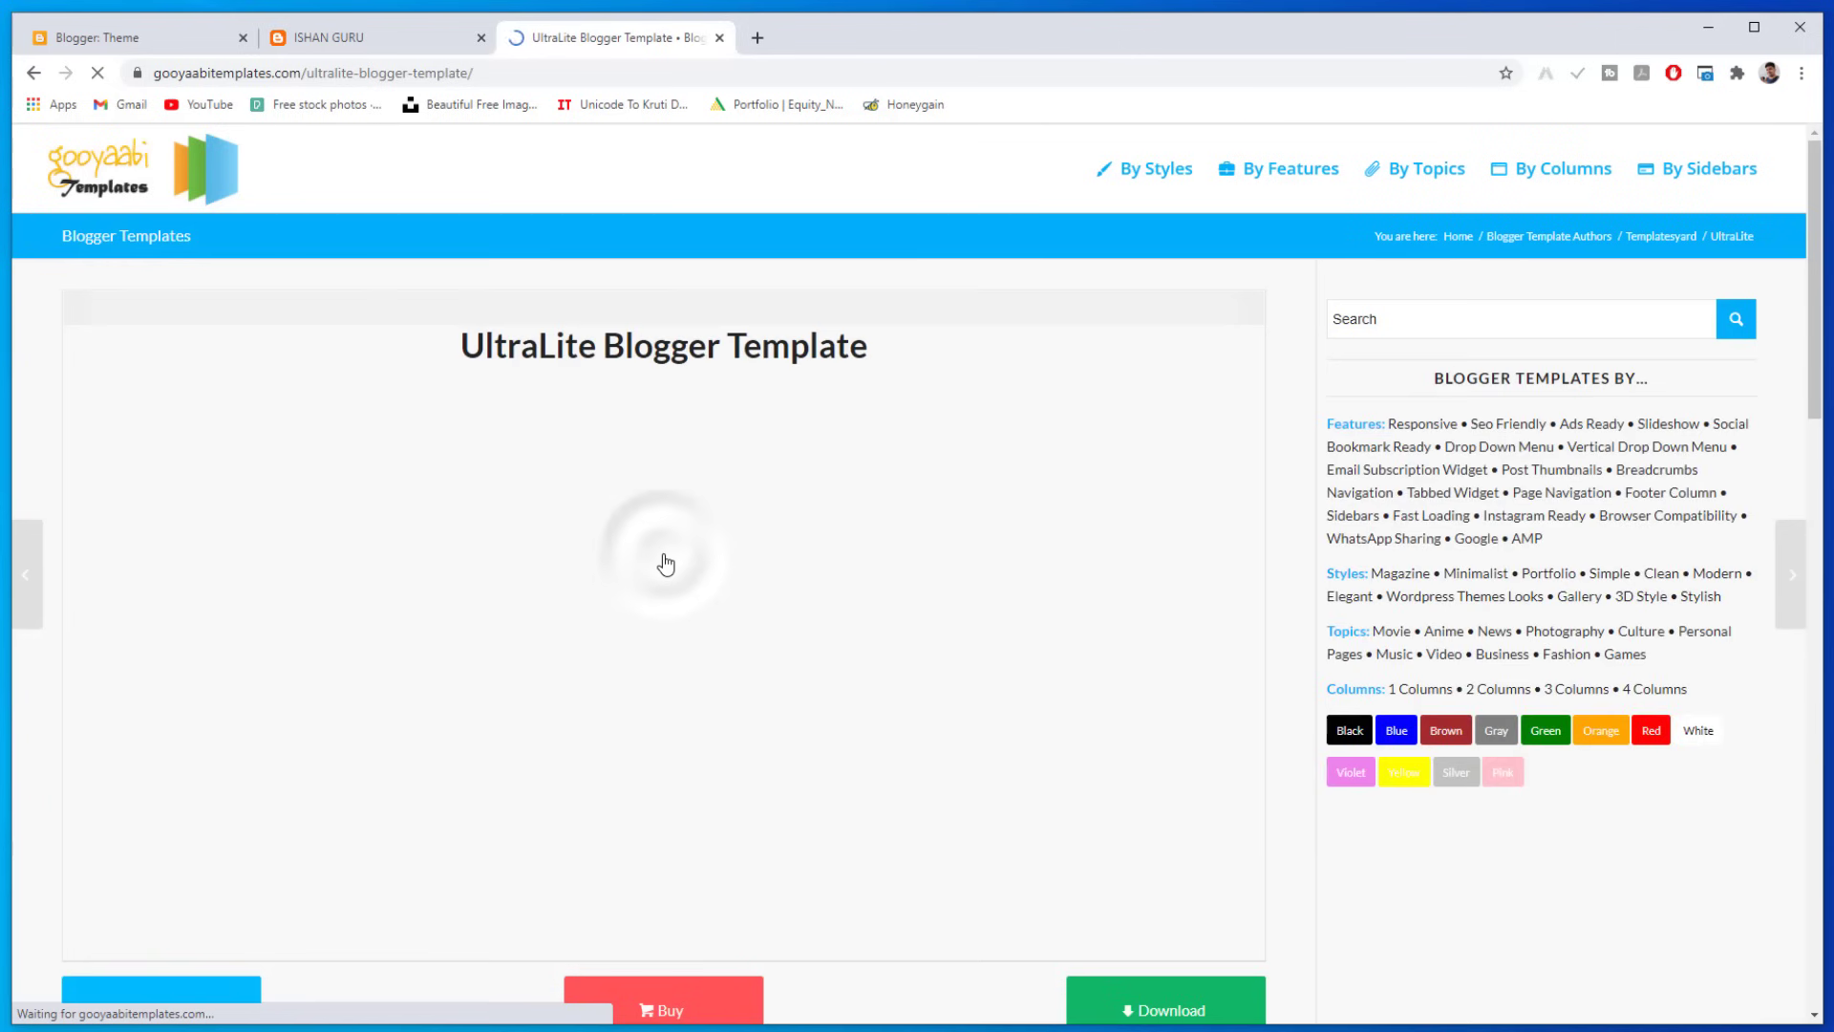
Step: Examine the UltraLite template's live preview from header to footer, and close the preview
scroll(203, 754, down, 3)
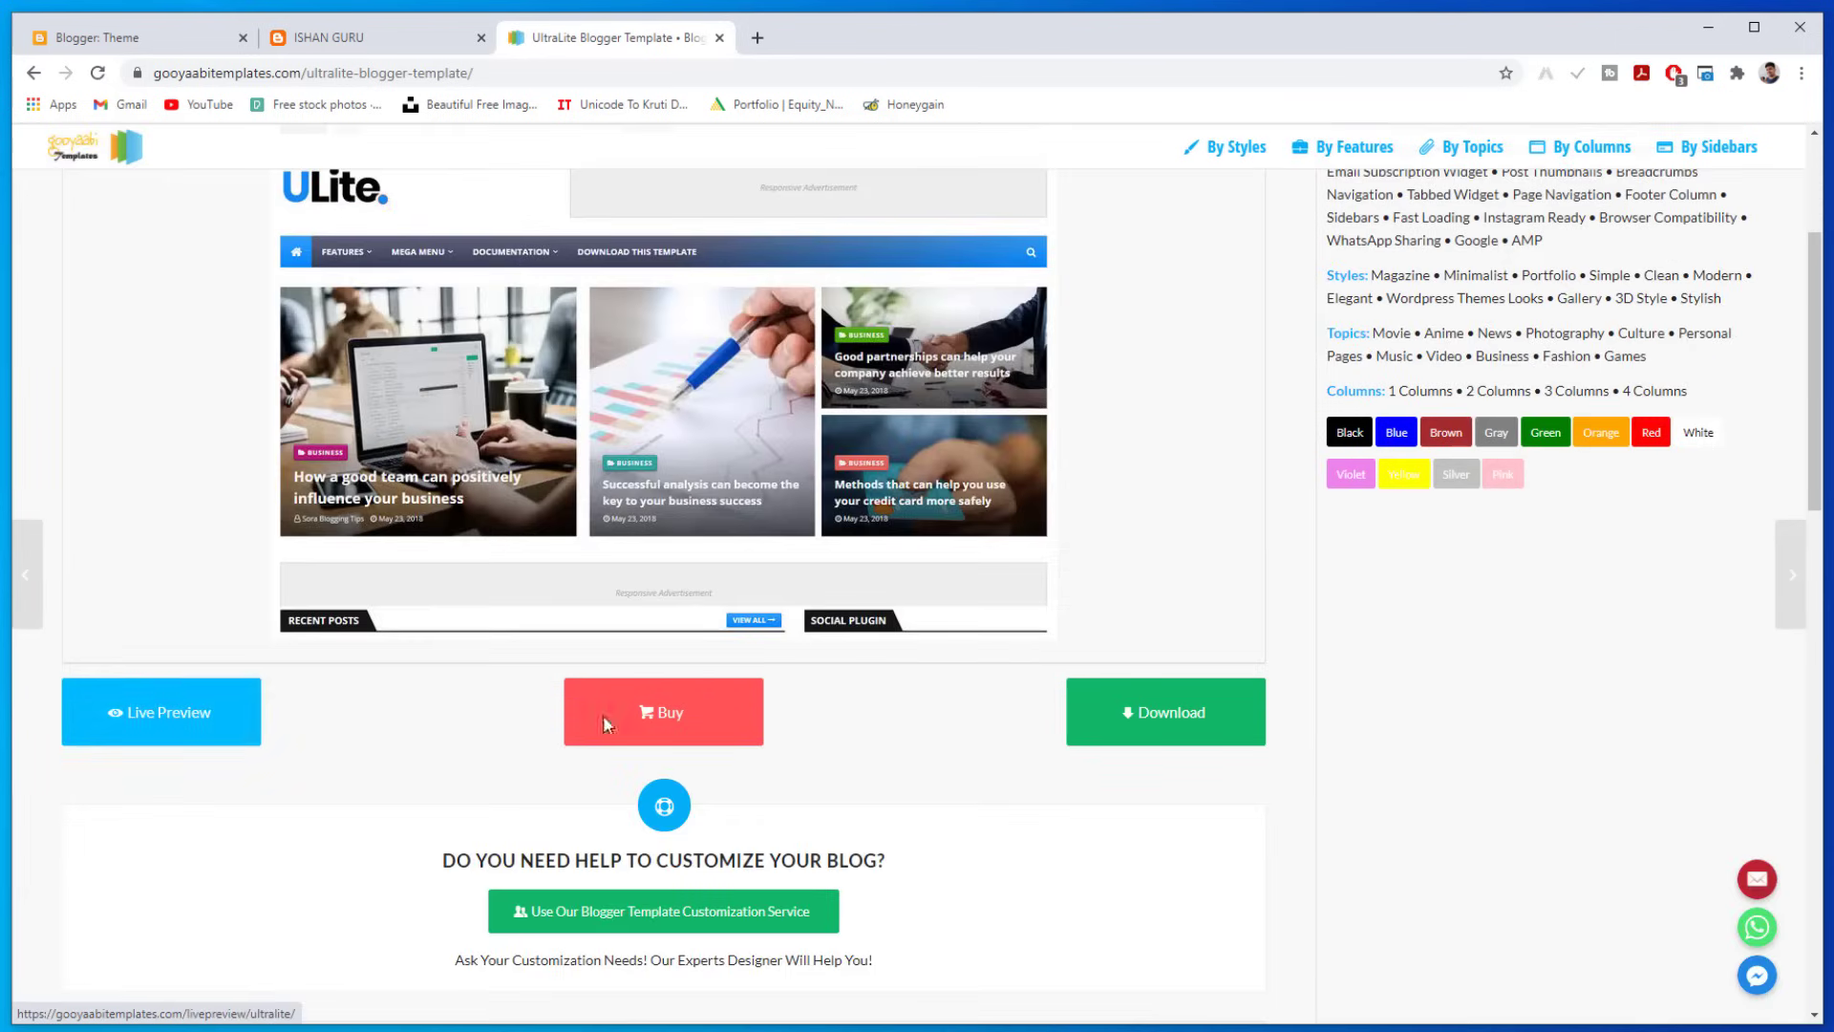
click(133, 722)
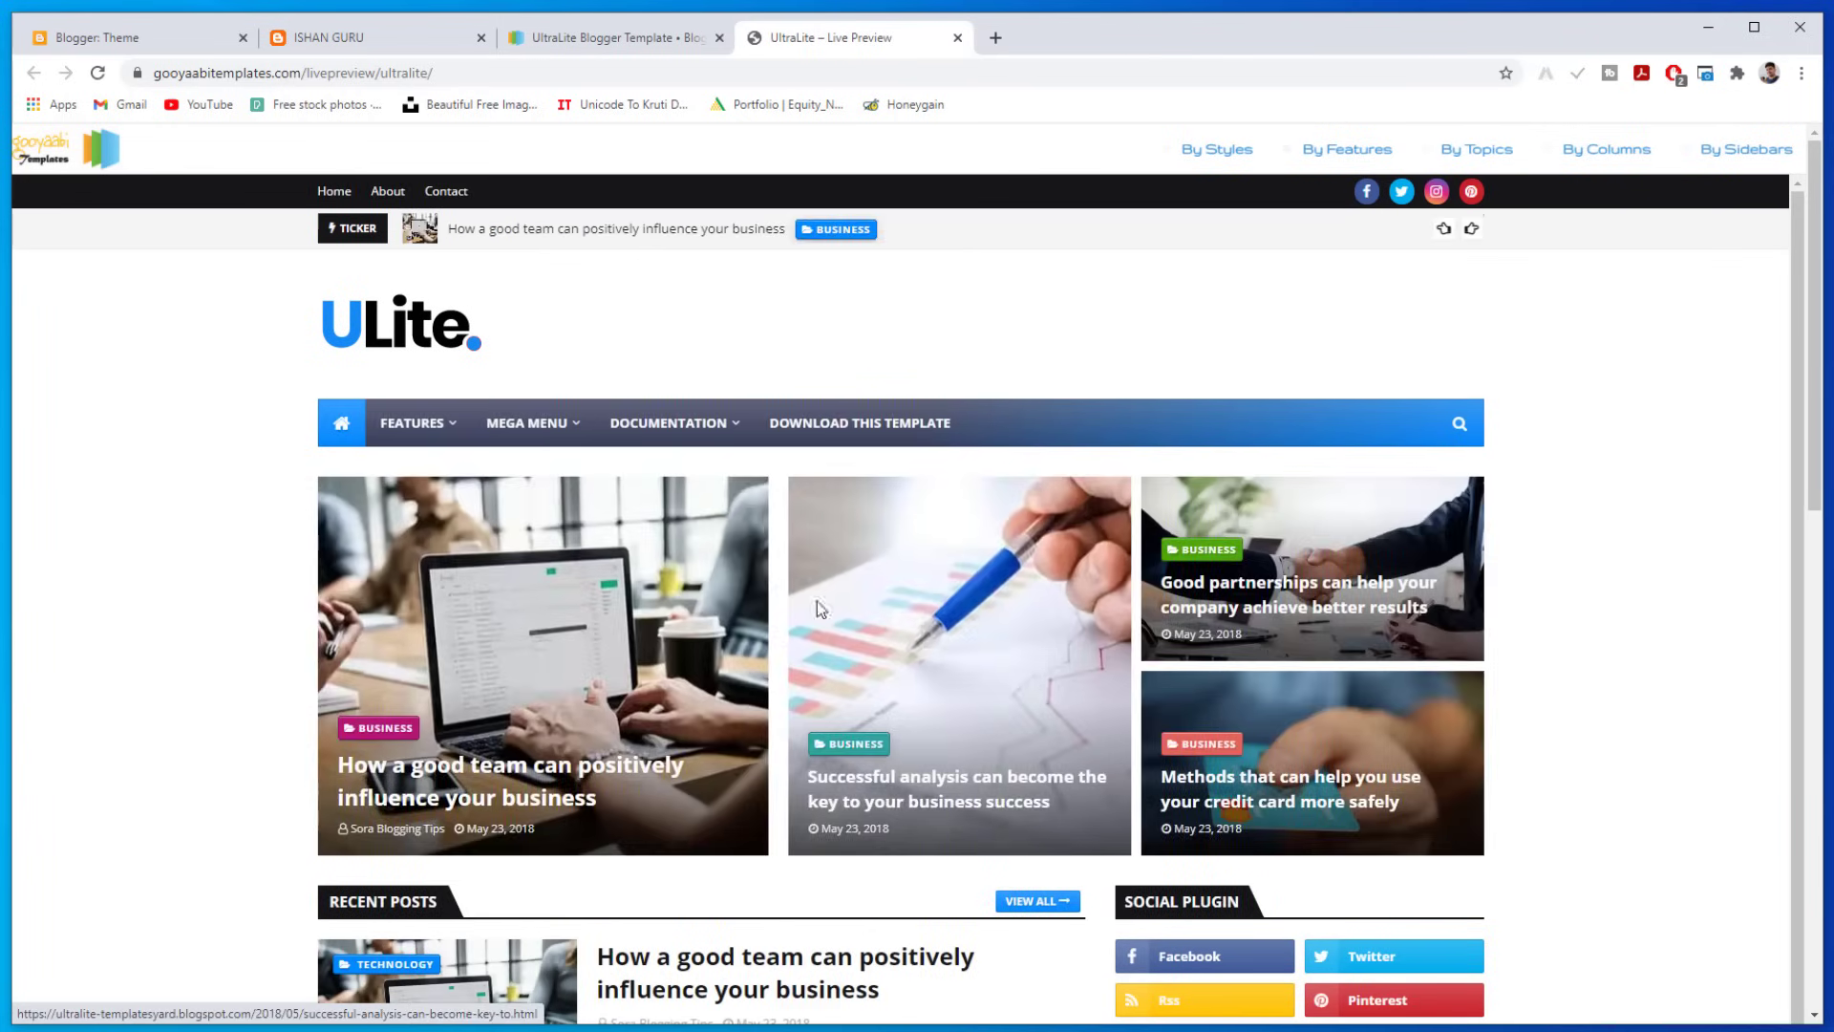
scroll(976, 684, down, 5)
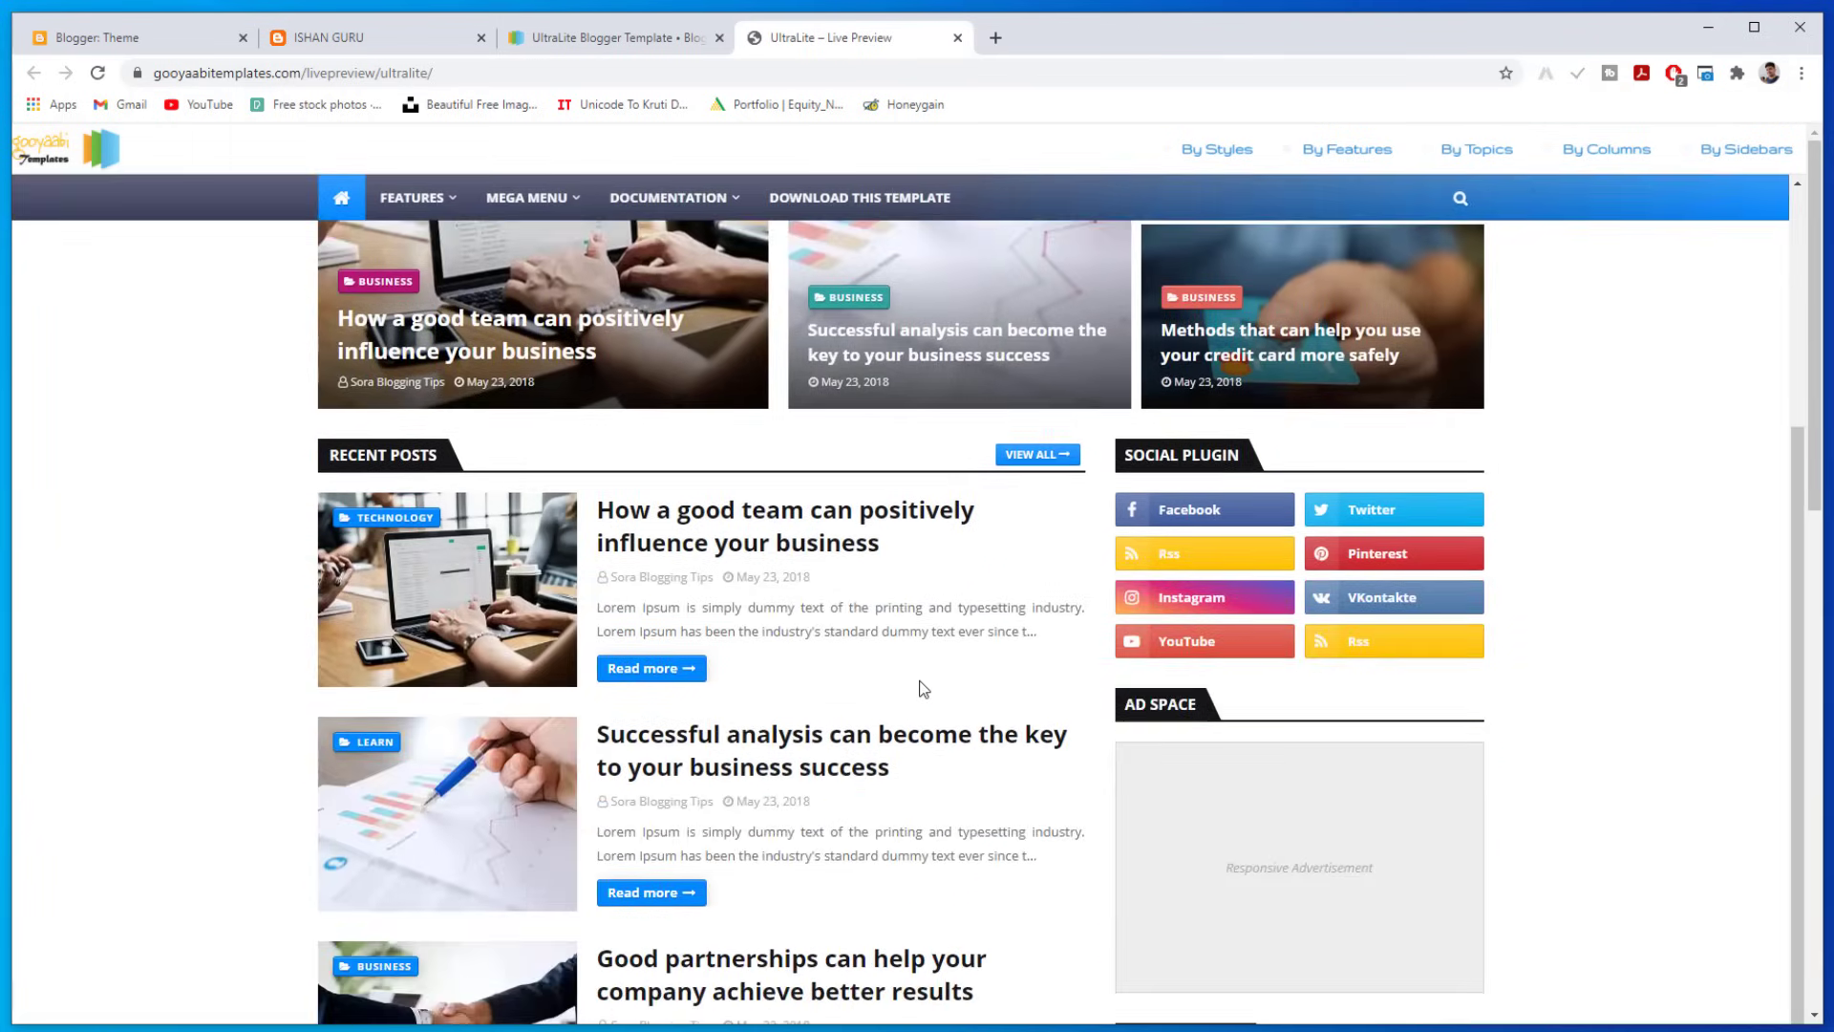
scroll(818, 724, down, 3)
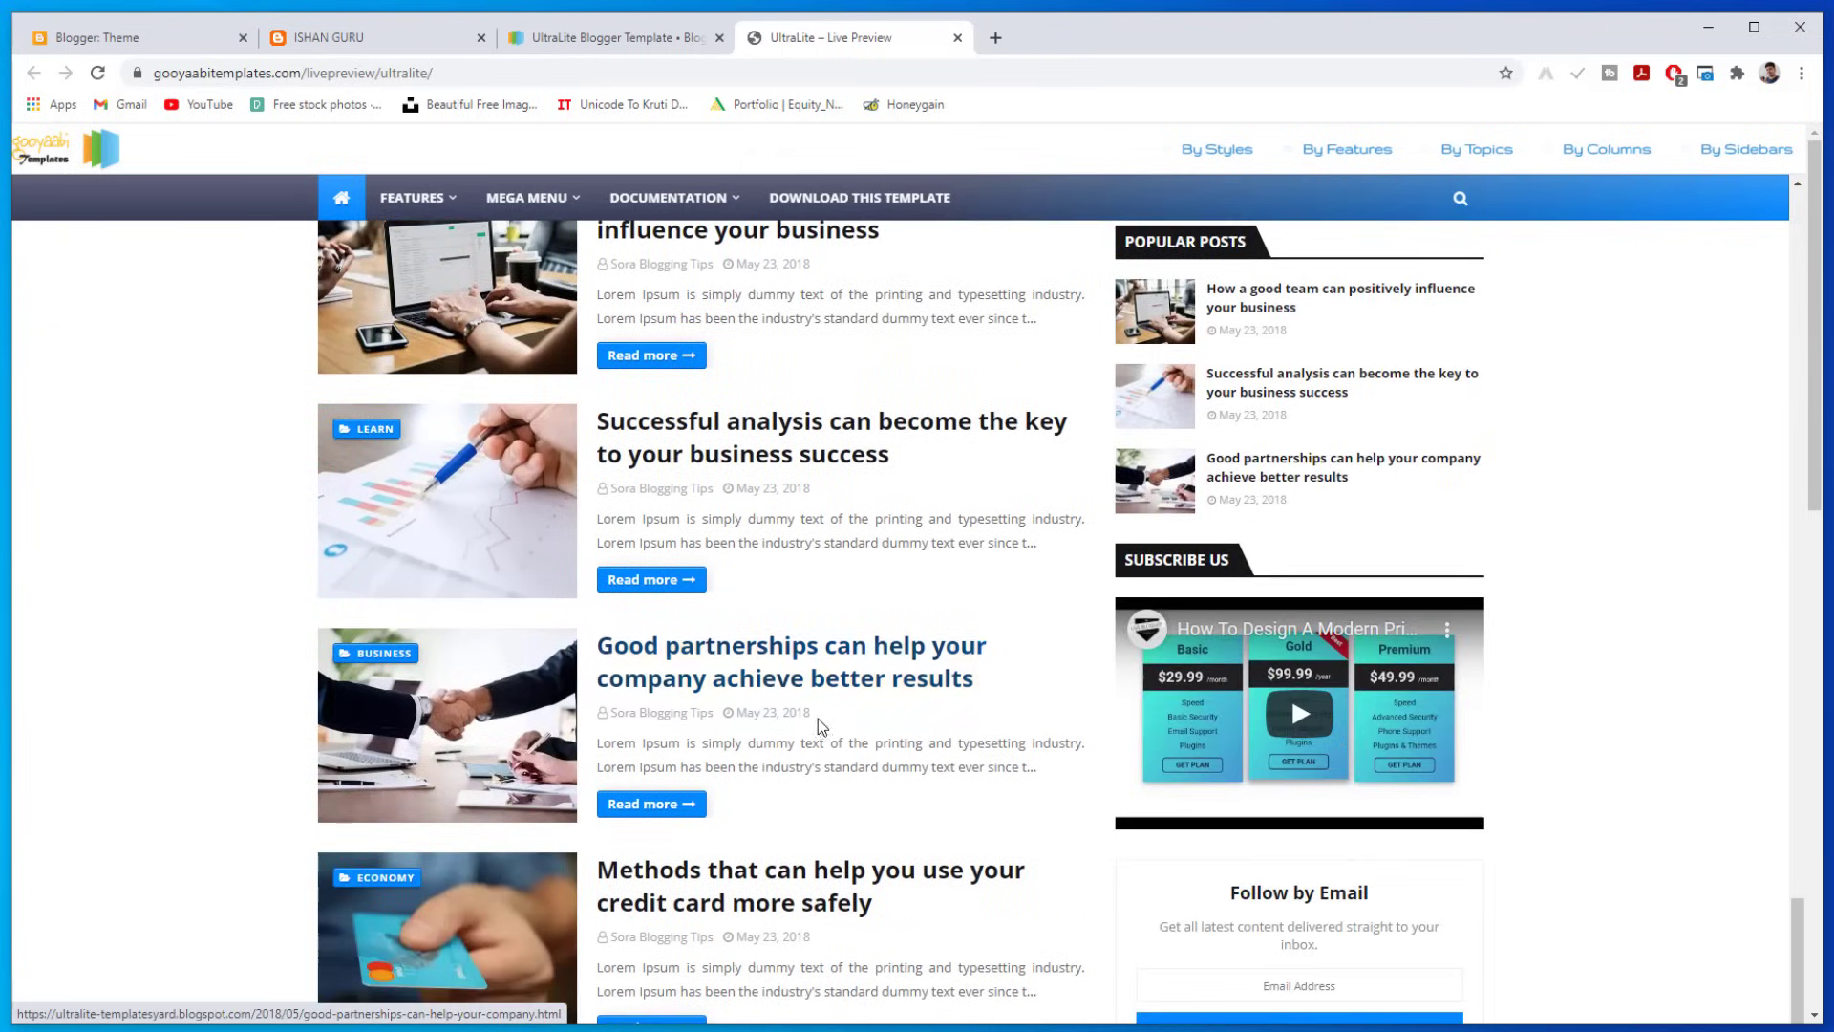
scroll(818, 718, down, 6)
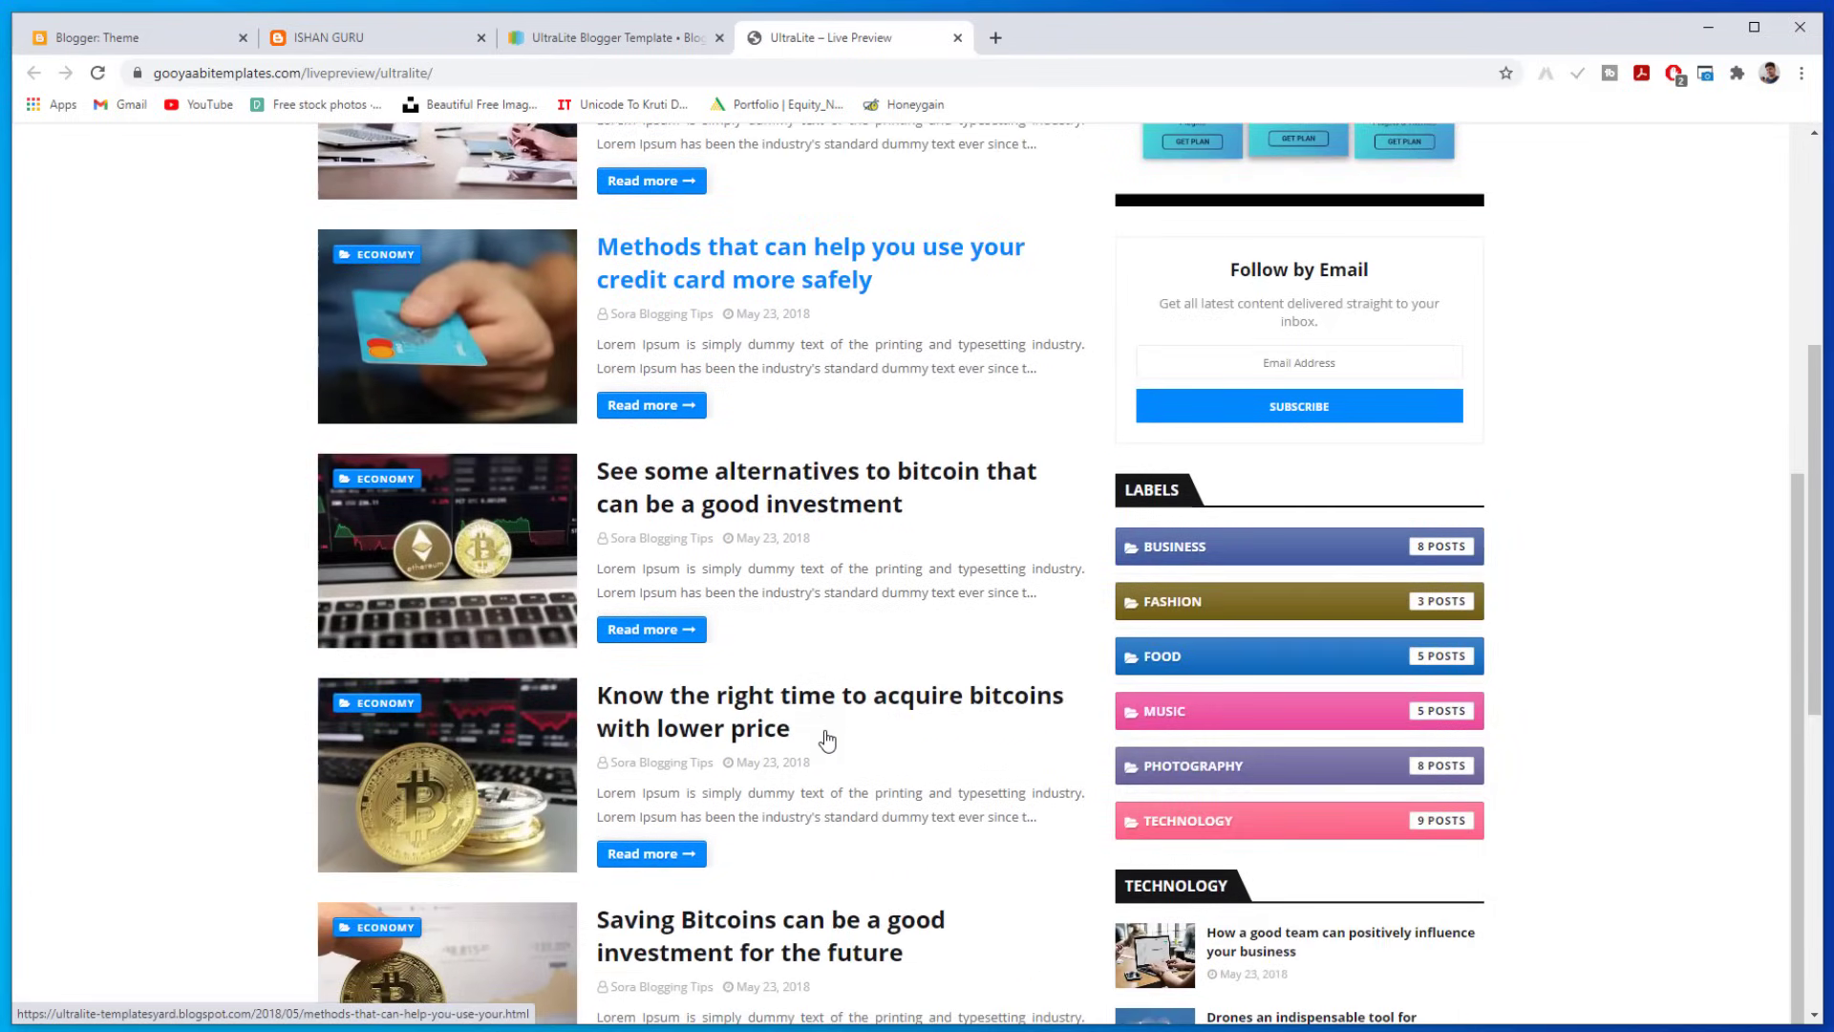
scroll(827, 740, down, 7)
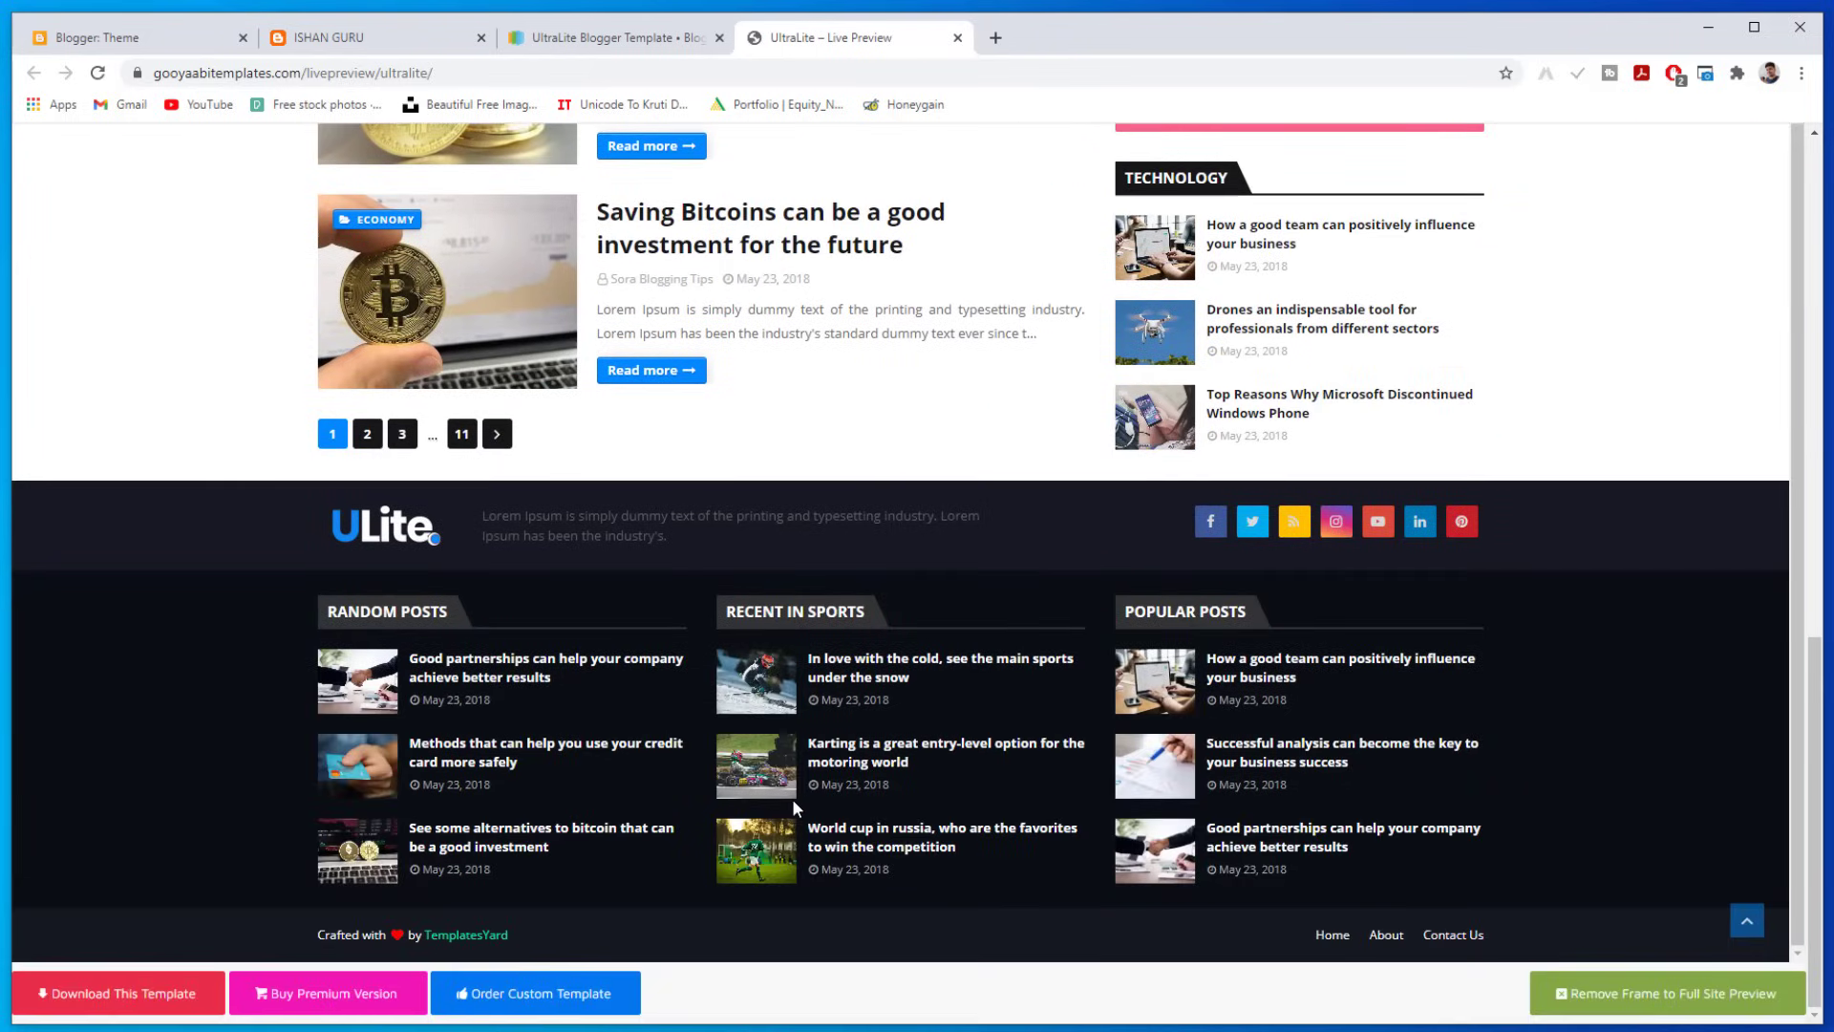
key(ctrl+w)
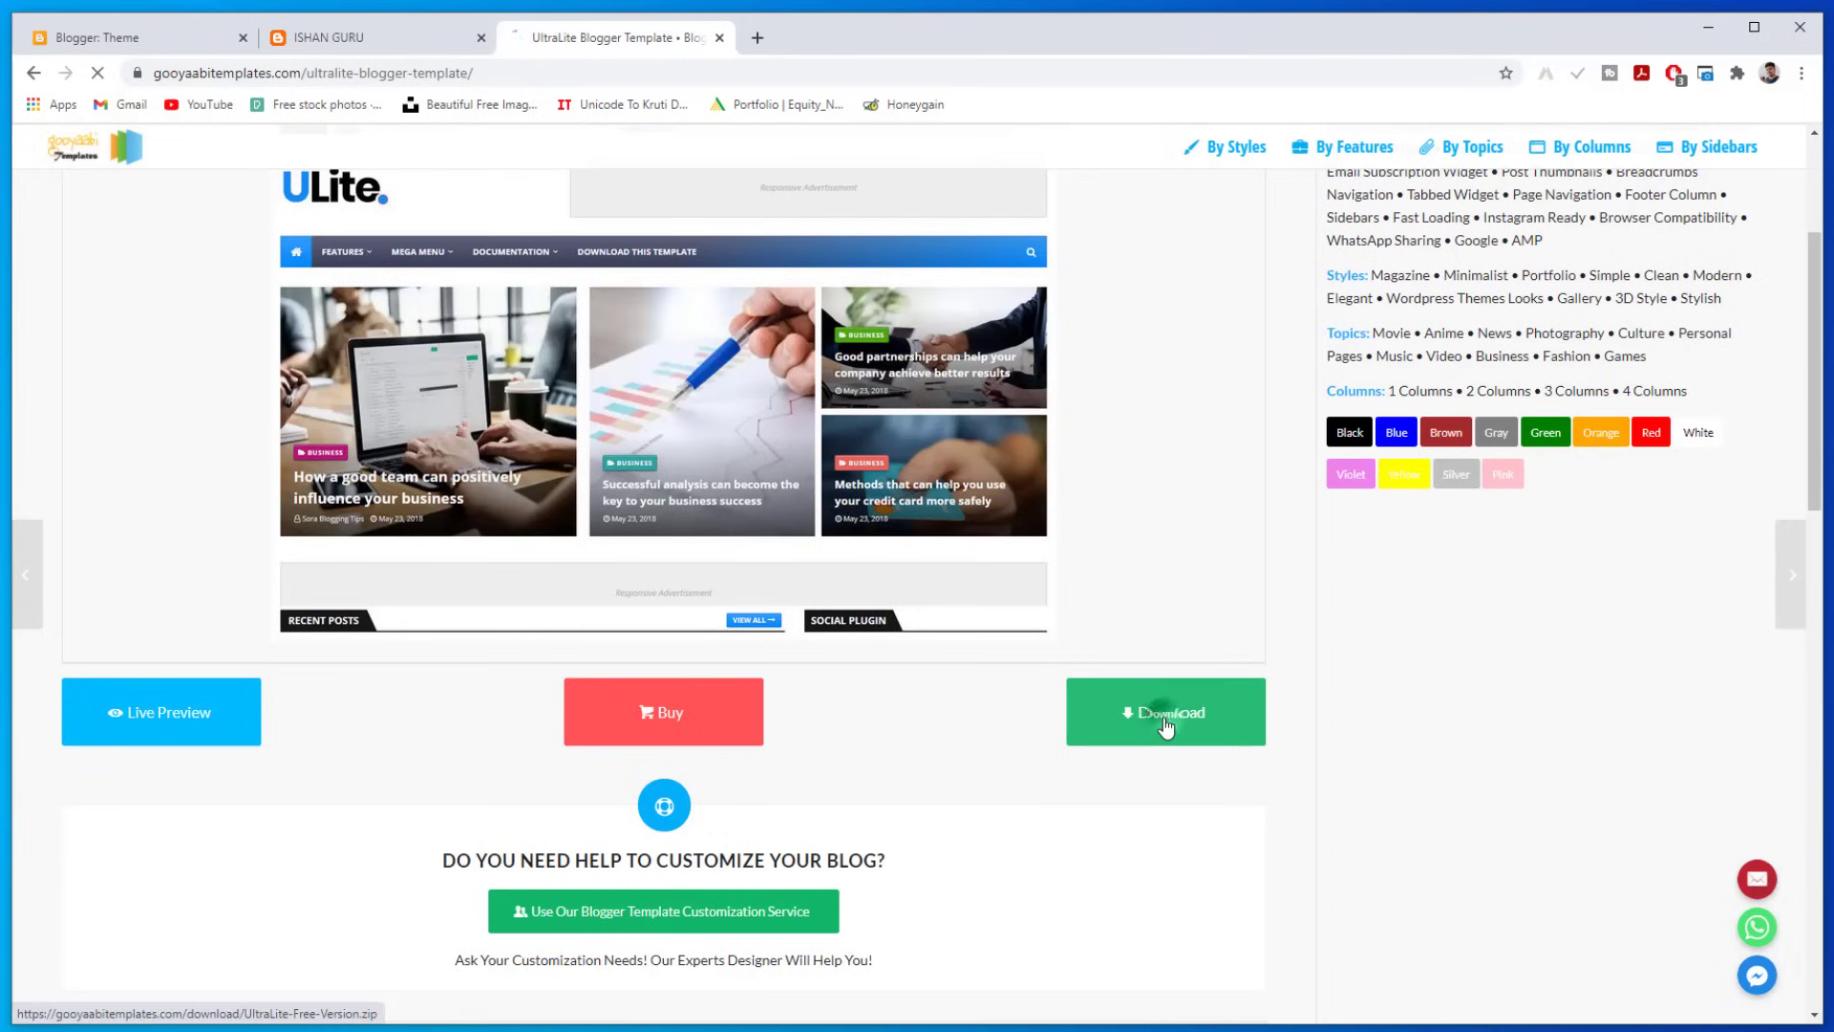
Step: Download the free version of the UltraLite template and show the zip file in its folder
click(1166, 726)
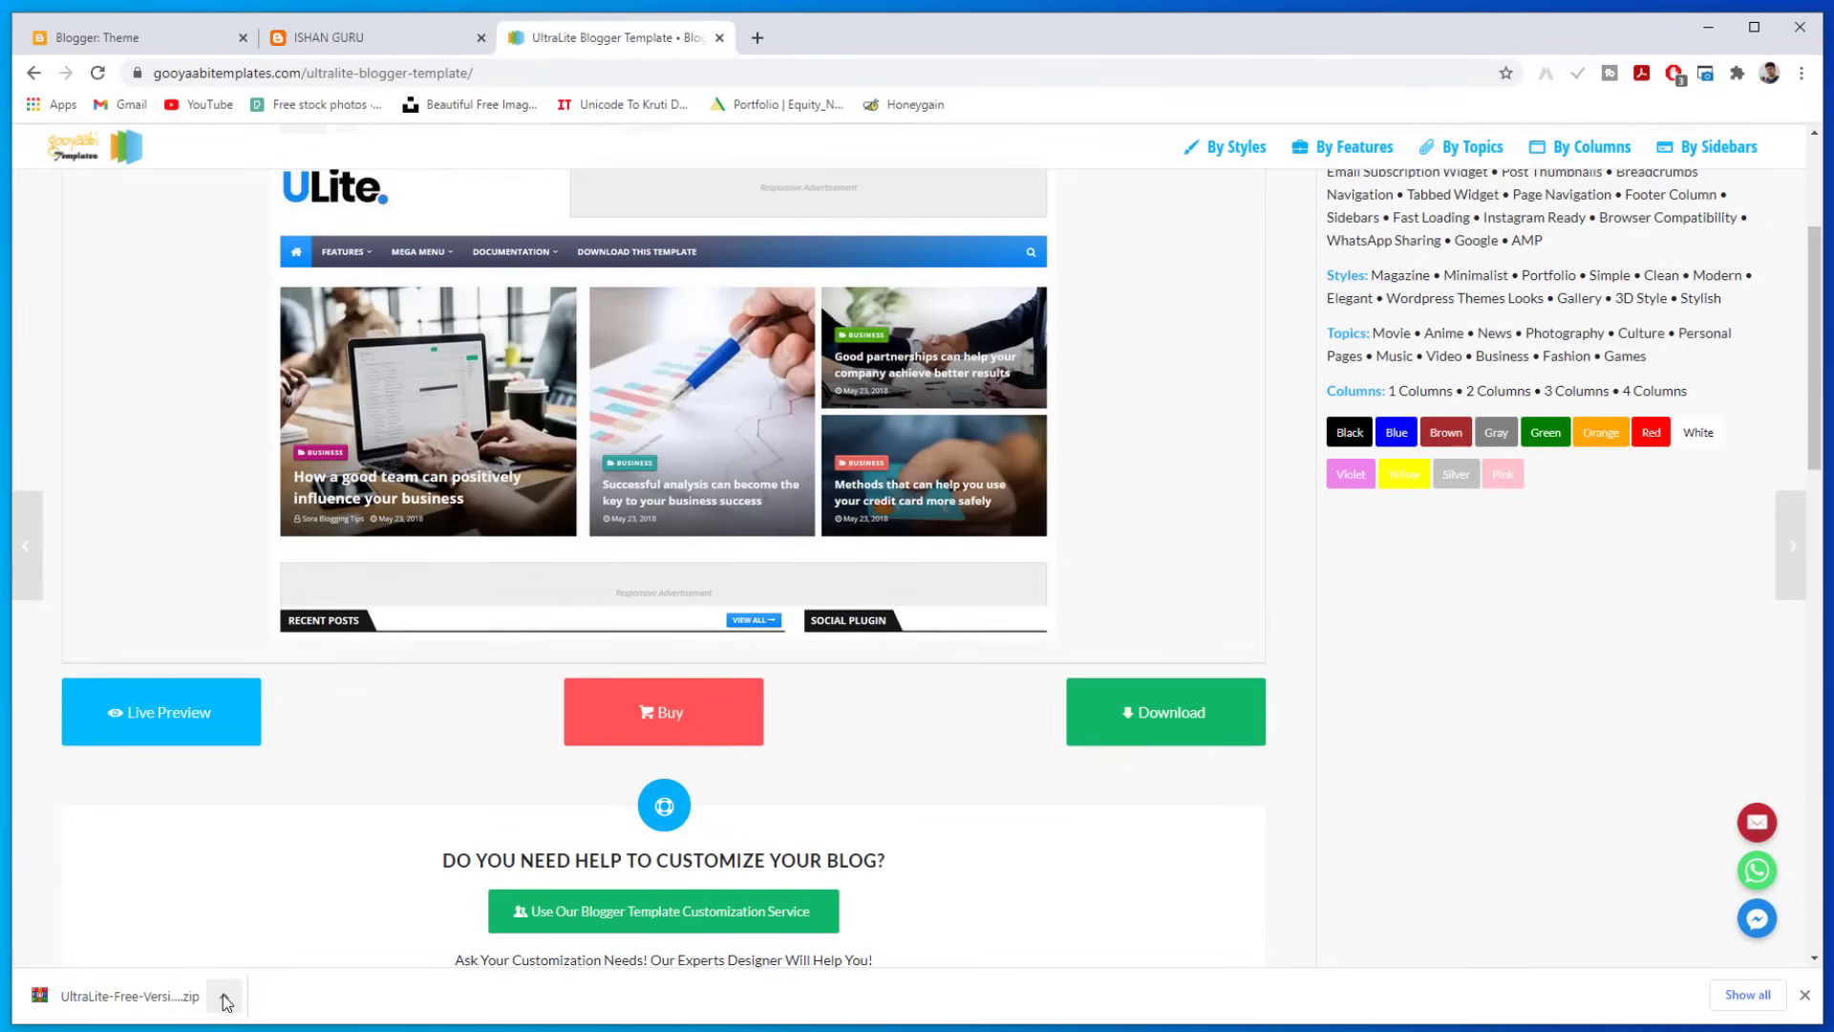
click(223, 993)
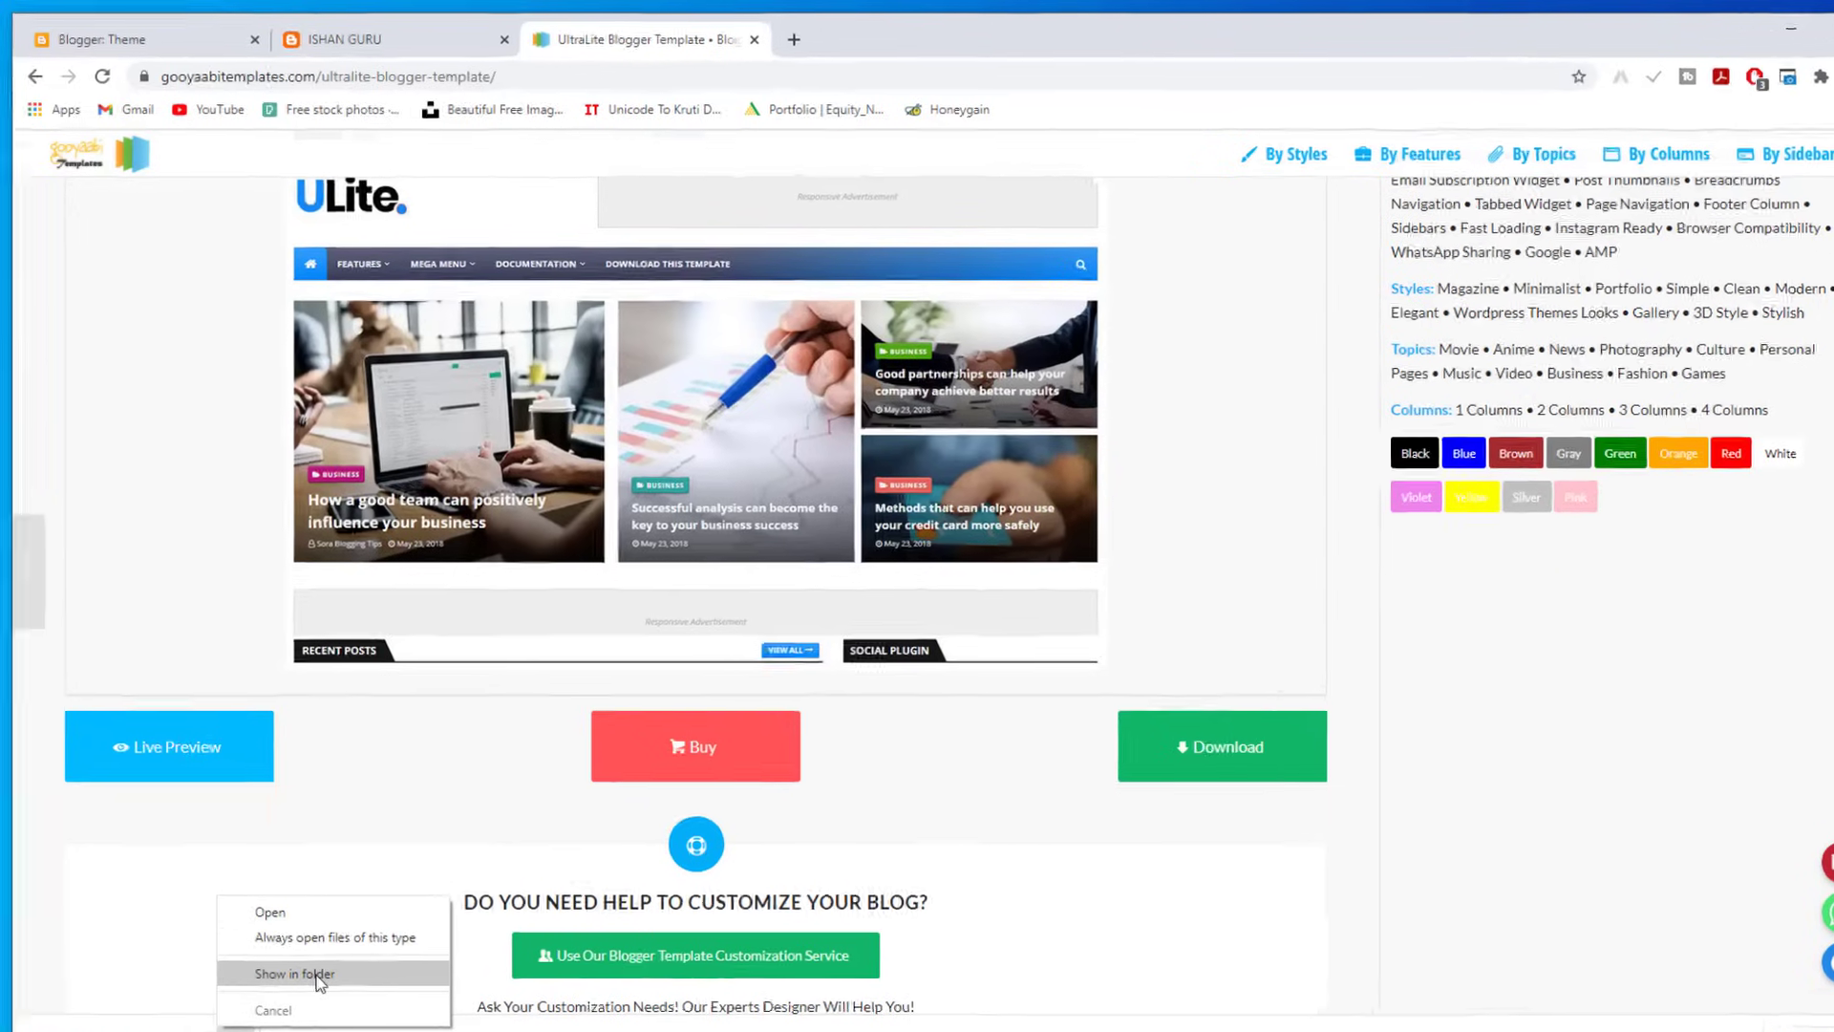
click(303, 928)
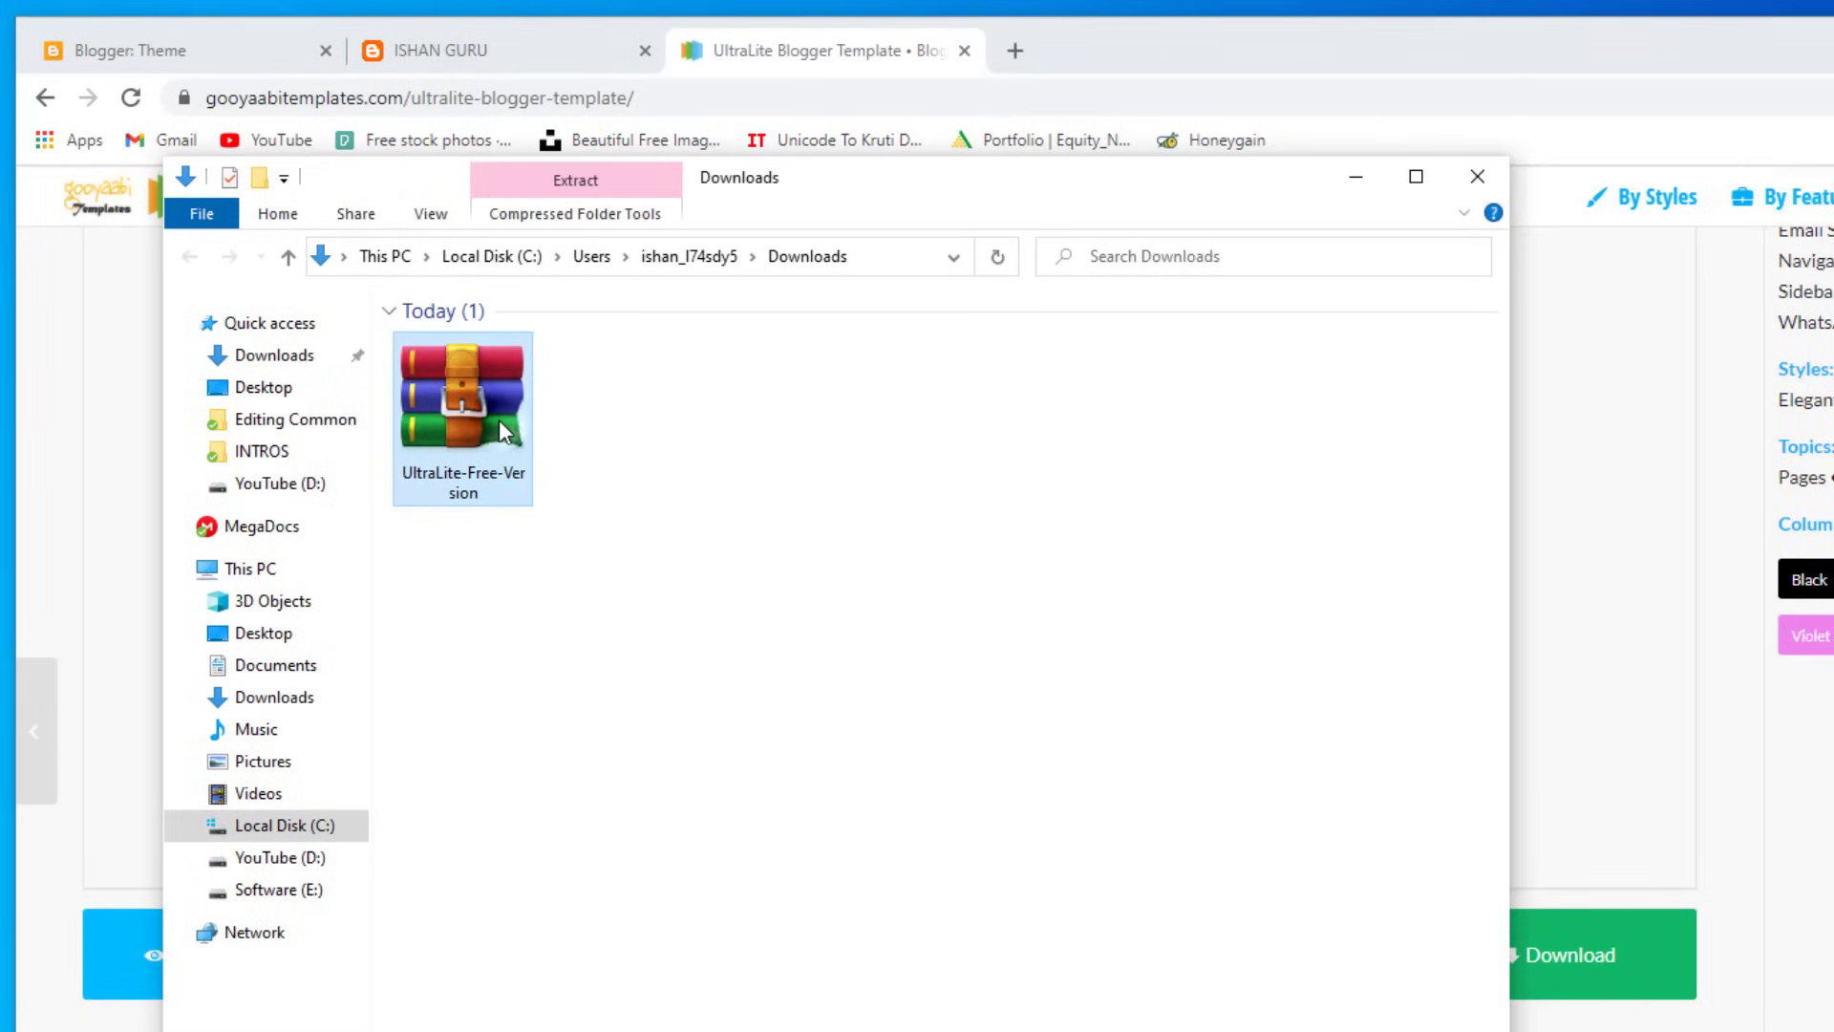
Step: Extract the downloaded archive to an UltraLite-Free-Version folder and locate the UltraLite Free Version XML file inside it
right_click(498, 420)
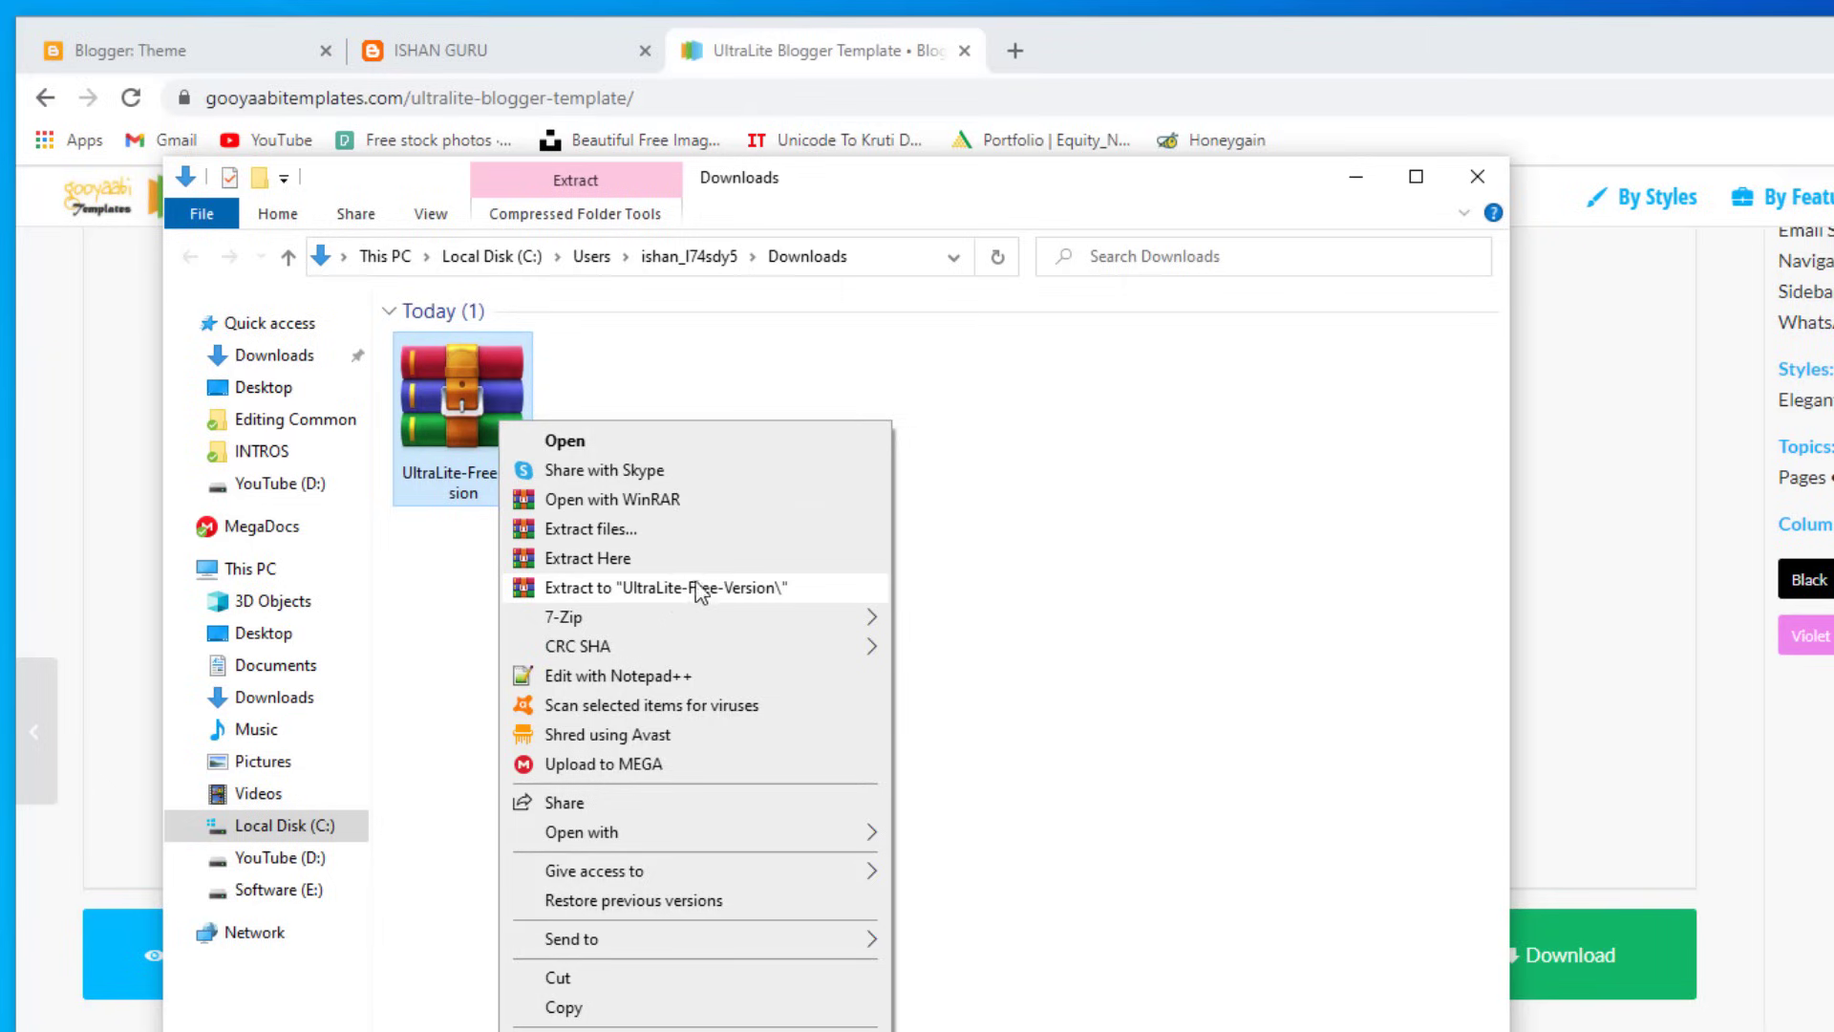
click(663, 586)
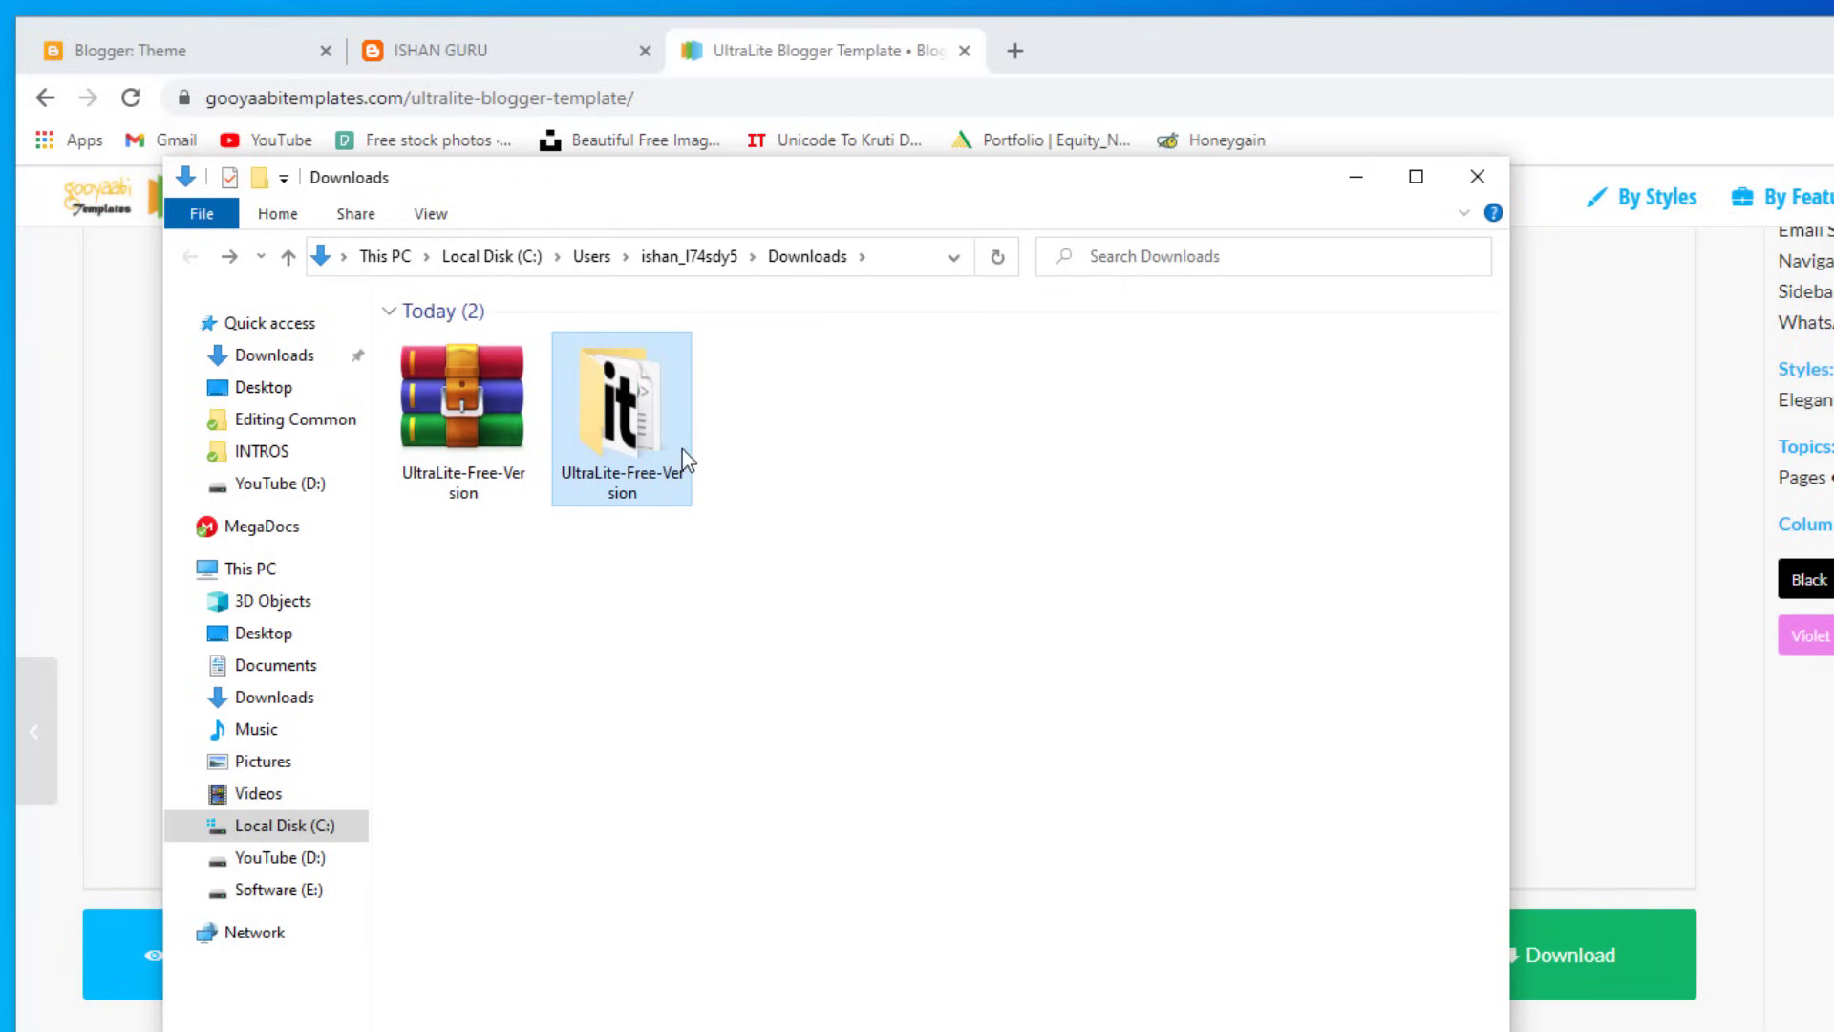
double_click(671, 418)
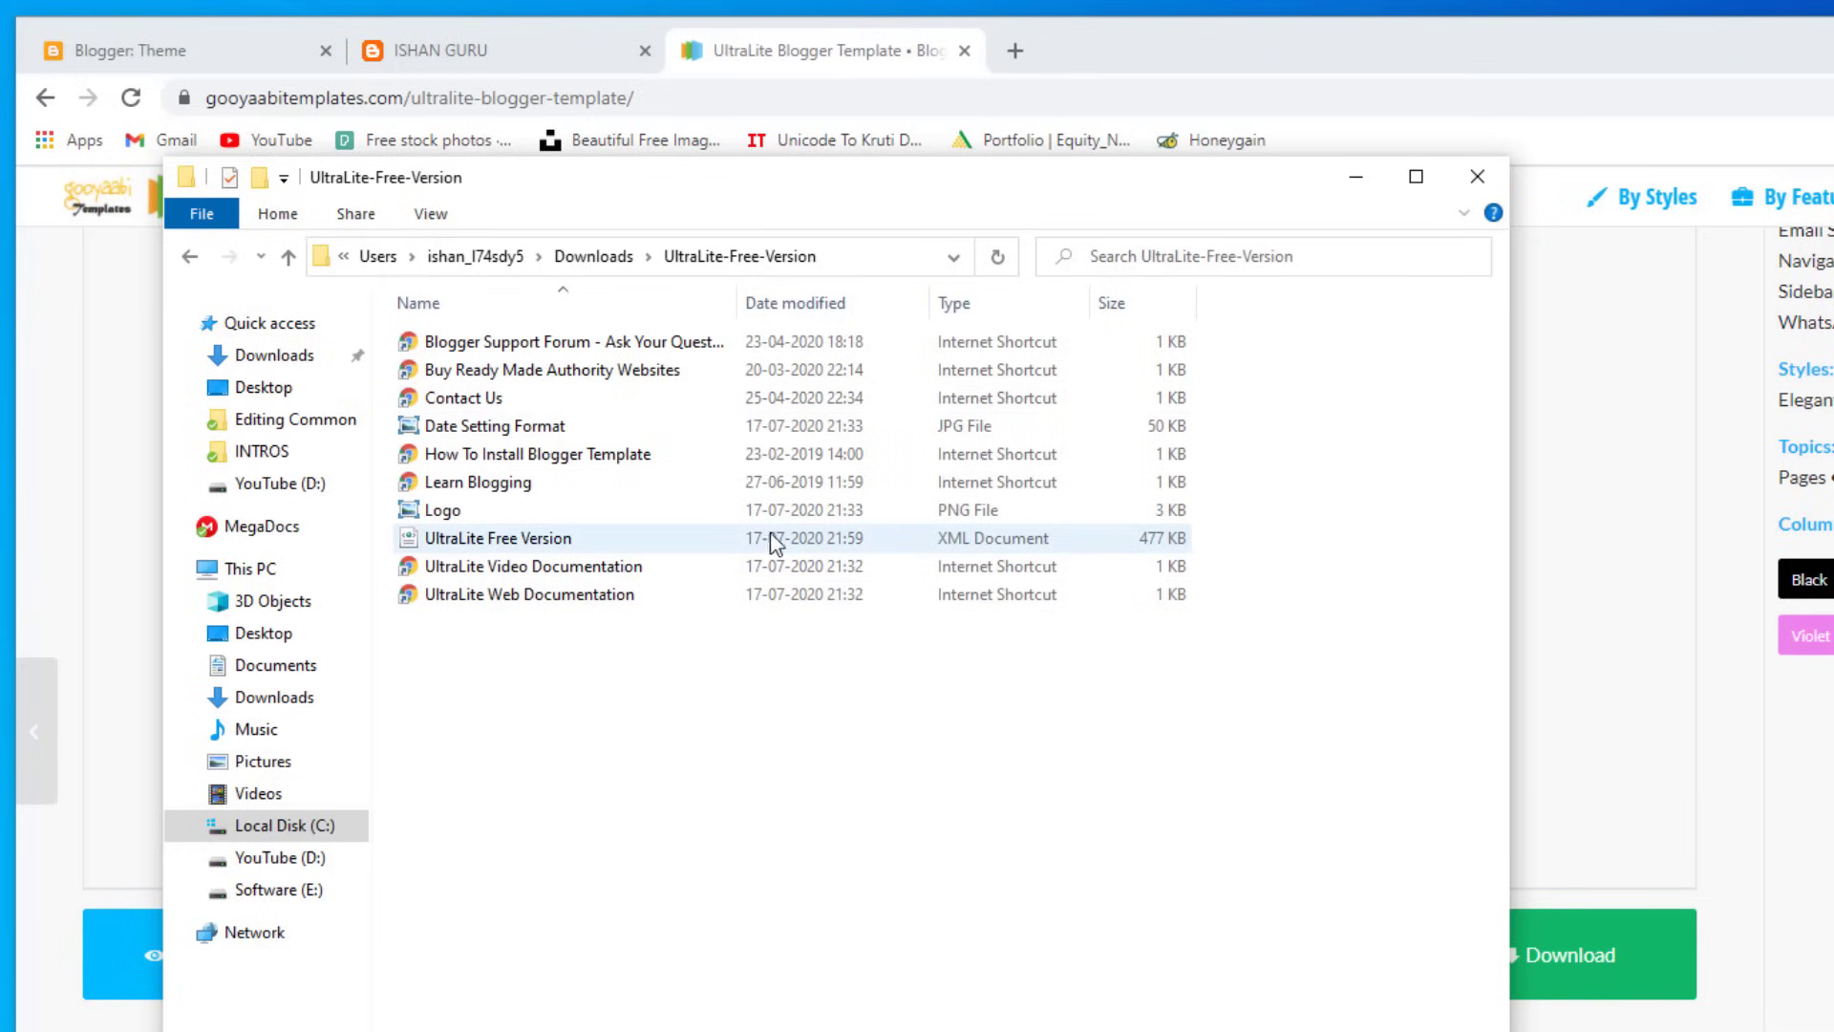
click(496, 540)
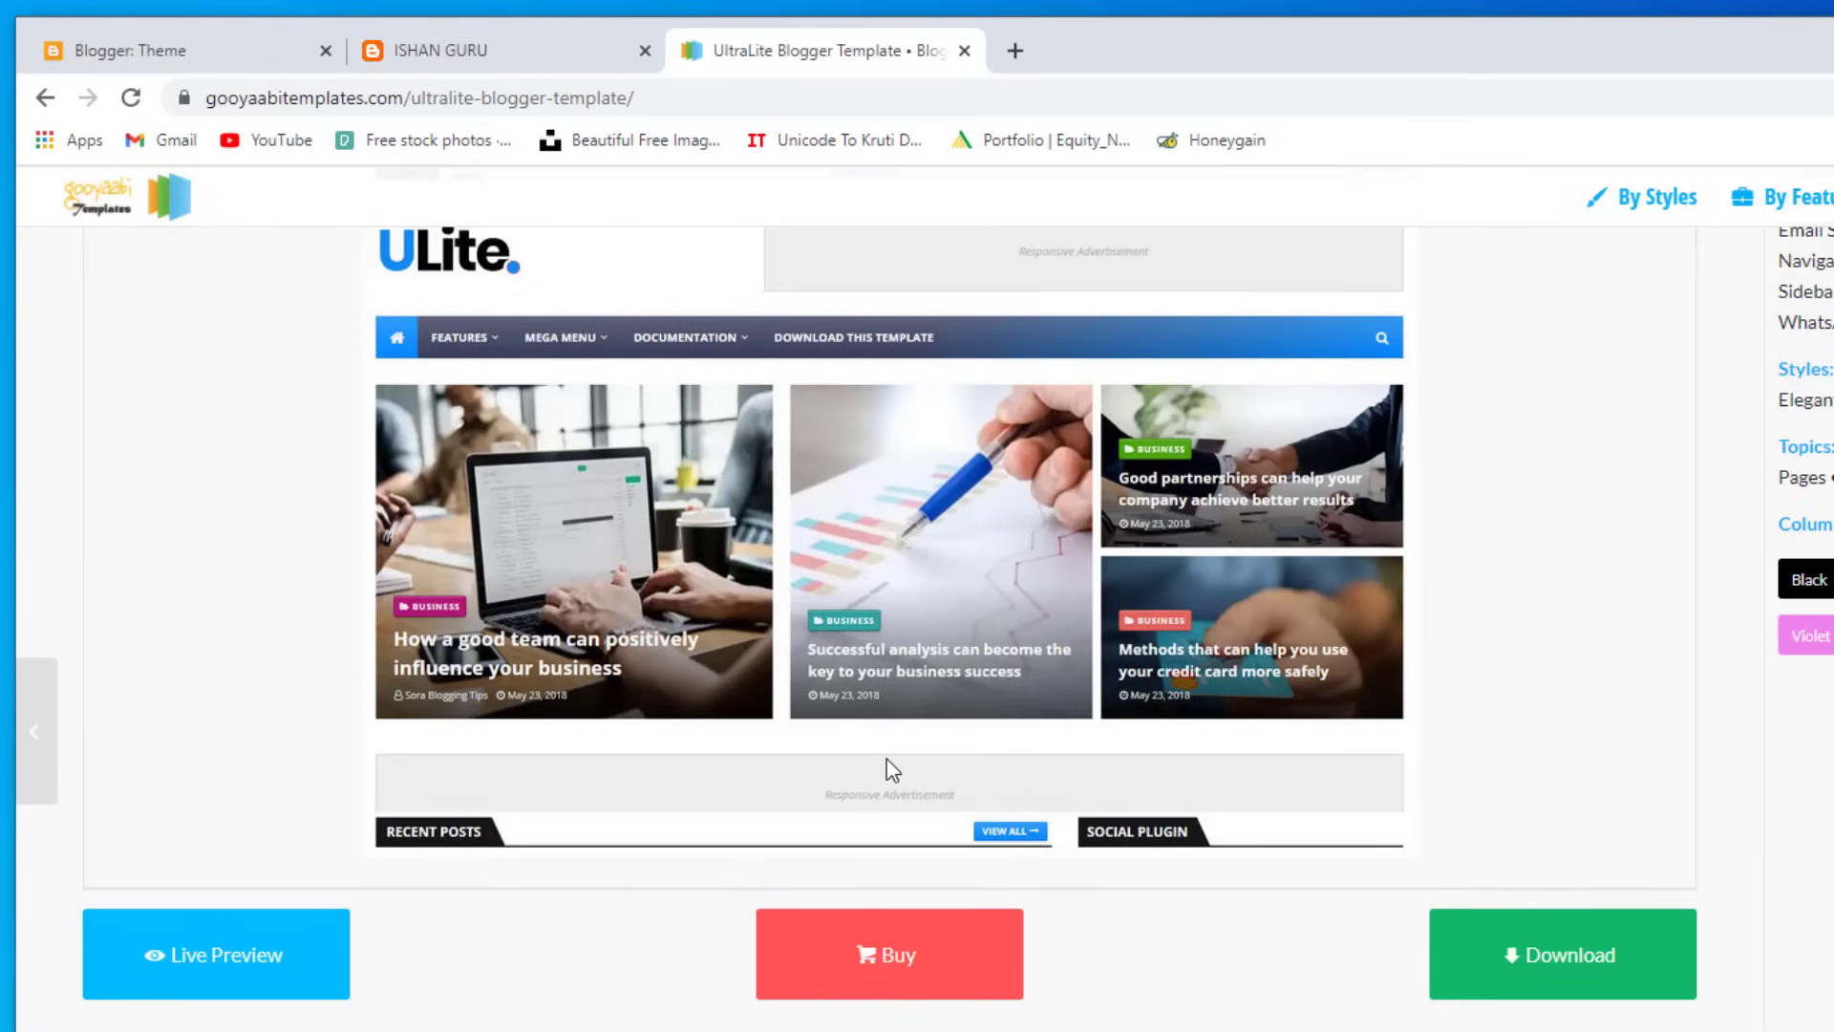
Step: Close the template page and restore the blog's theme in Blogger from the extracted UltraLite Free Version XML file
click(963, 51)
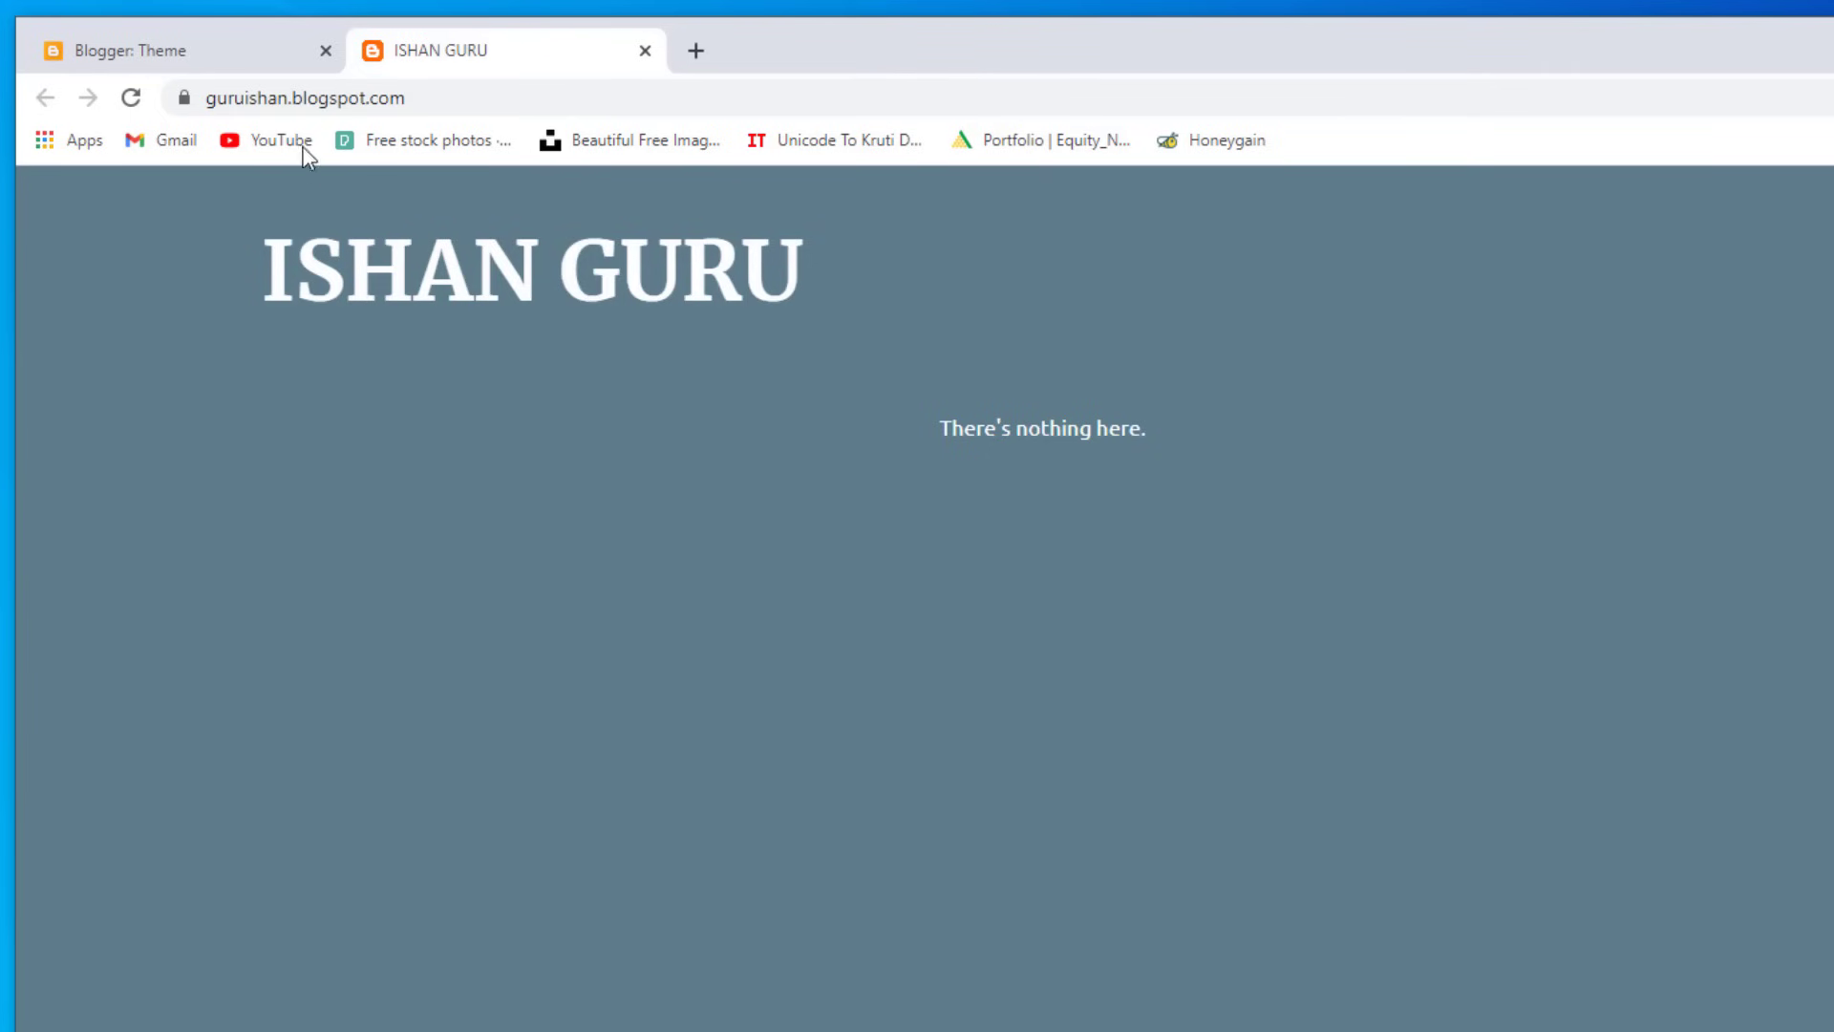
click(206, 49)
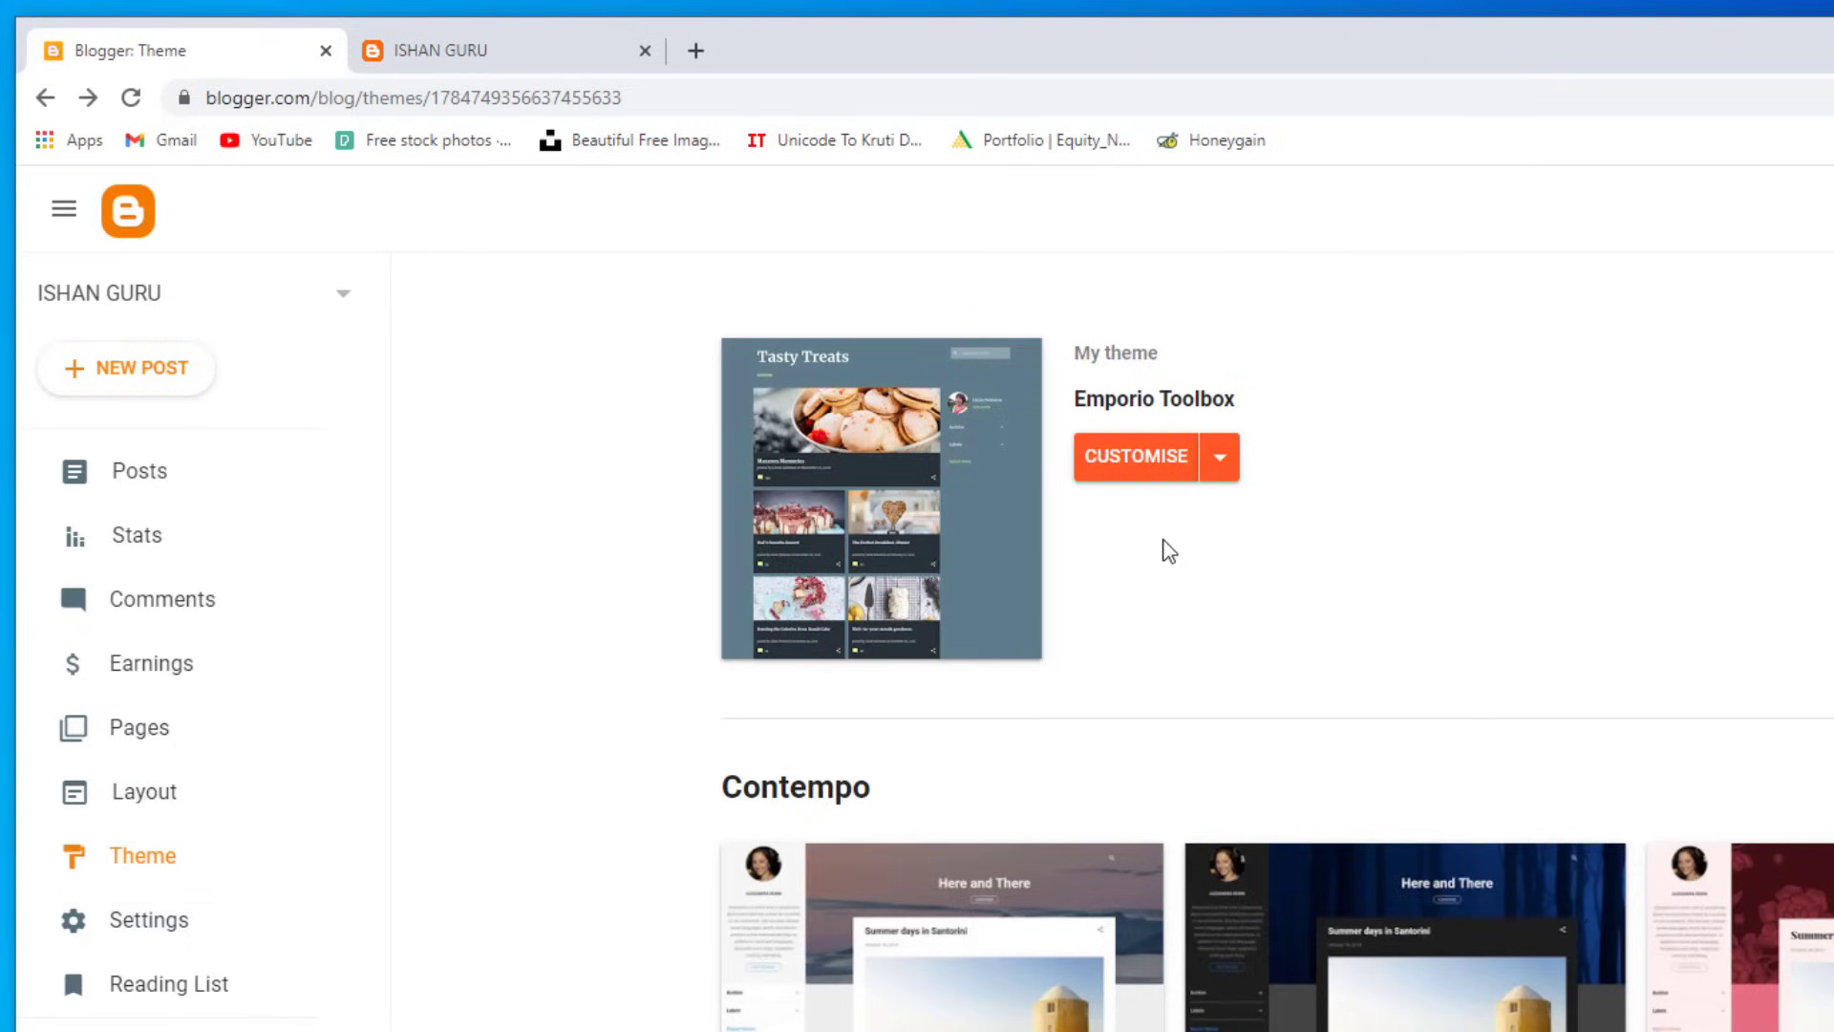
click(1219, 462)
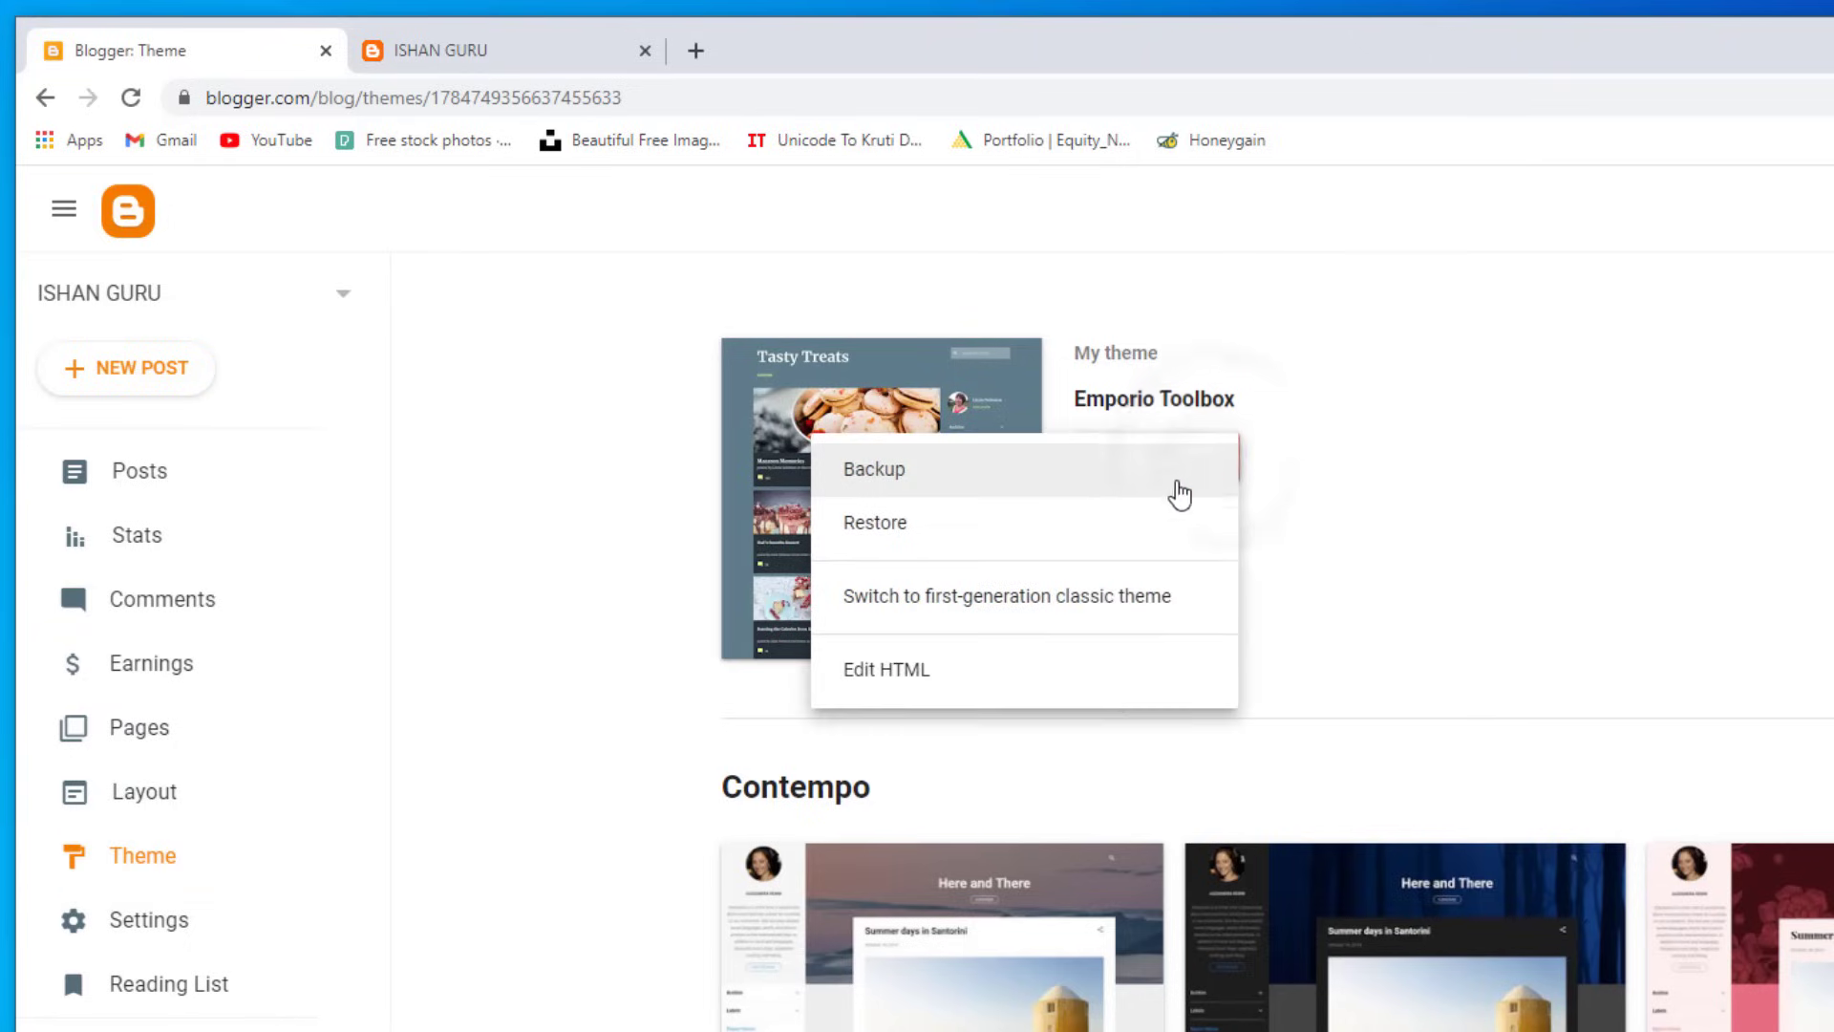
click(925, 526)
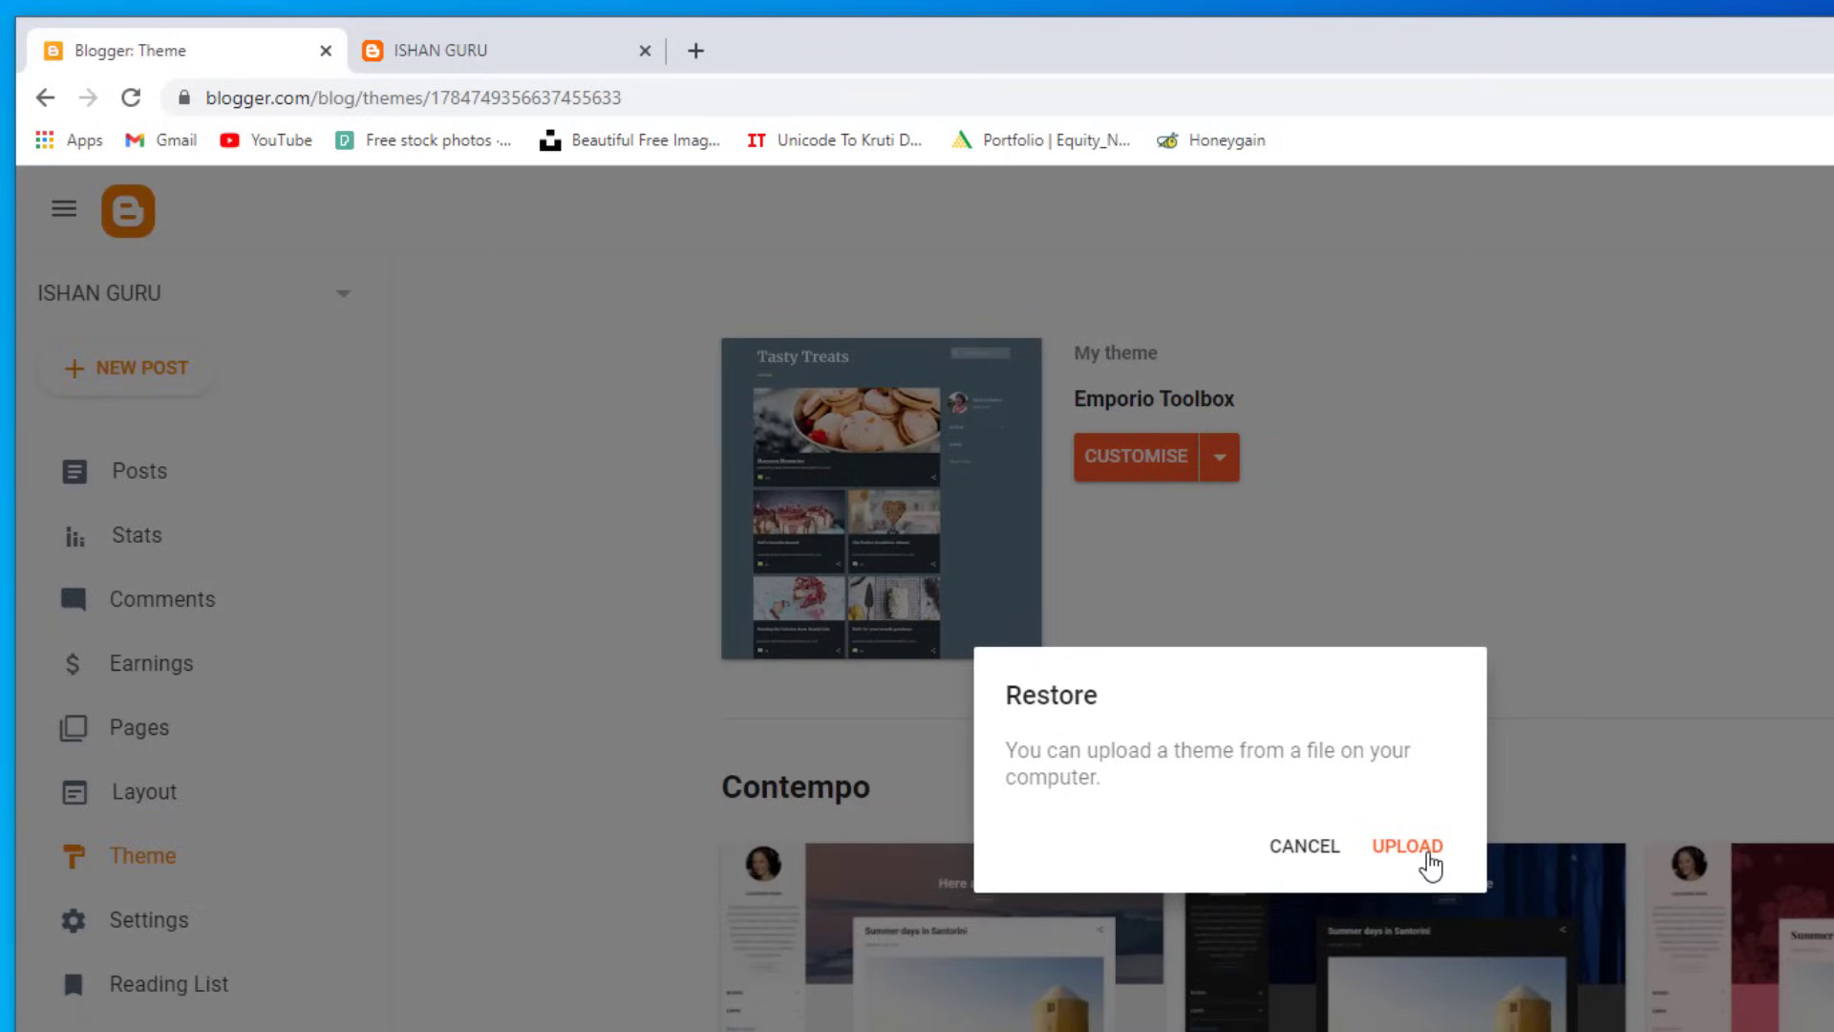
click(1427, 853)
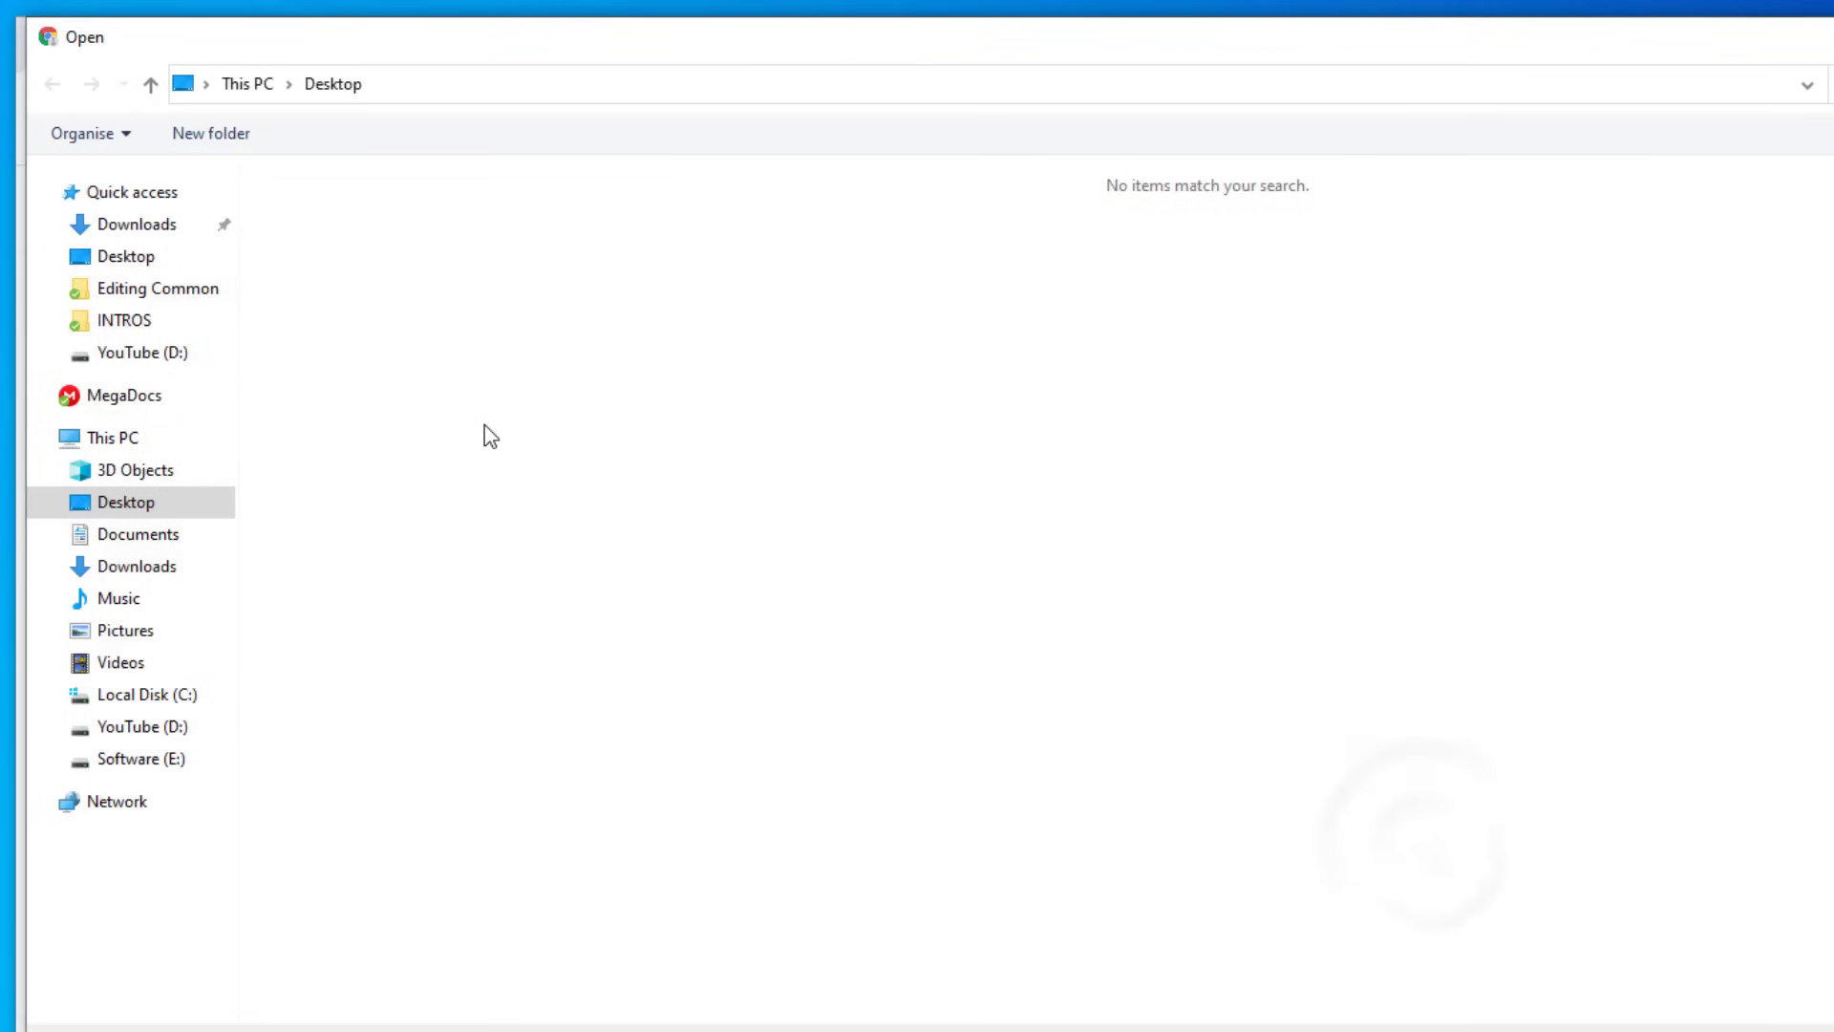
click(136, 224)
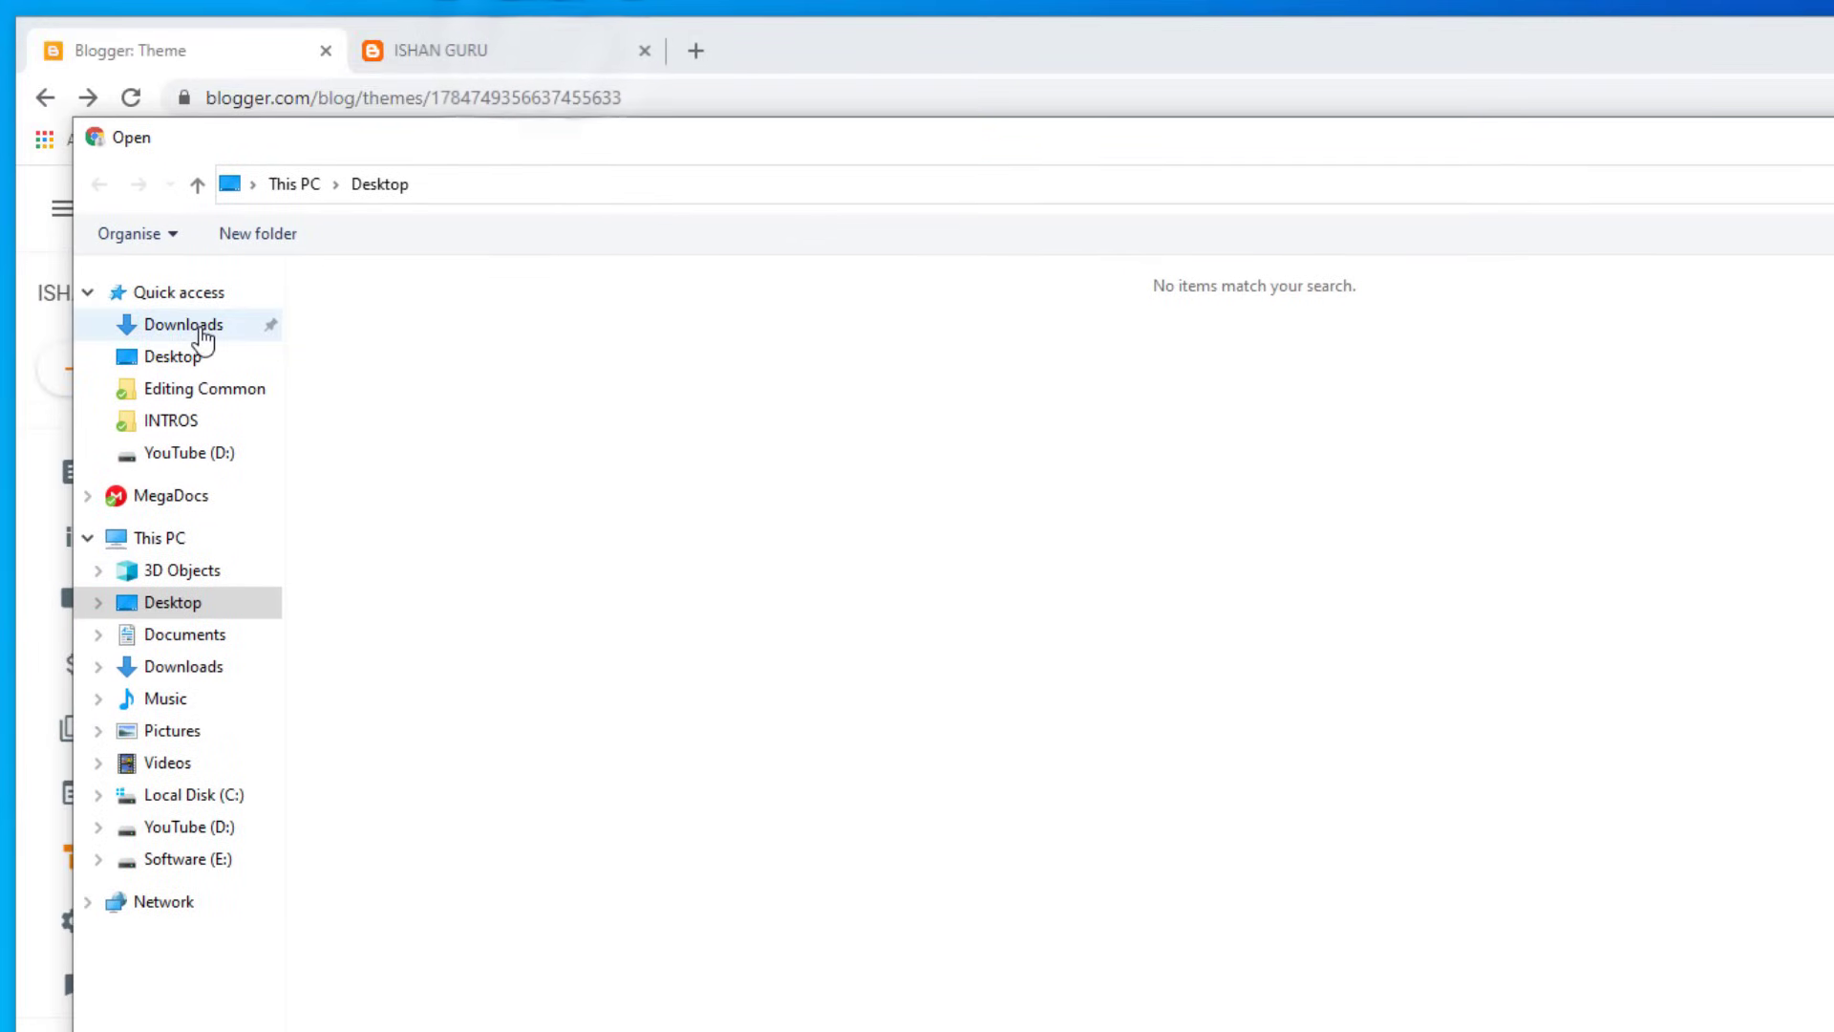
double_click(382, 377)
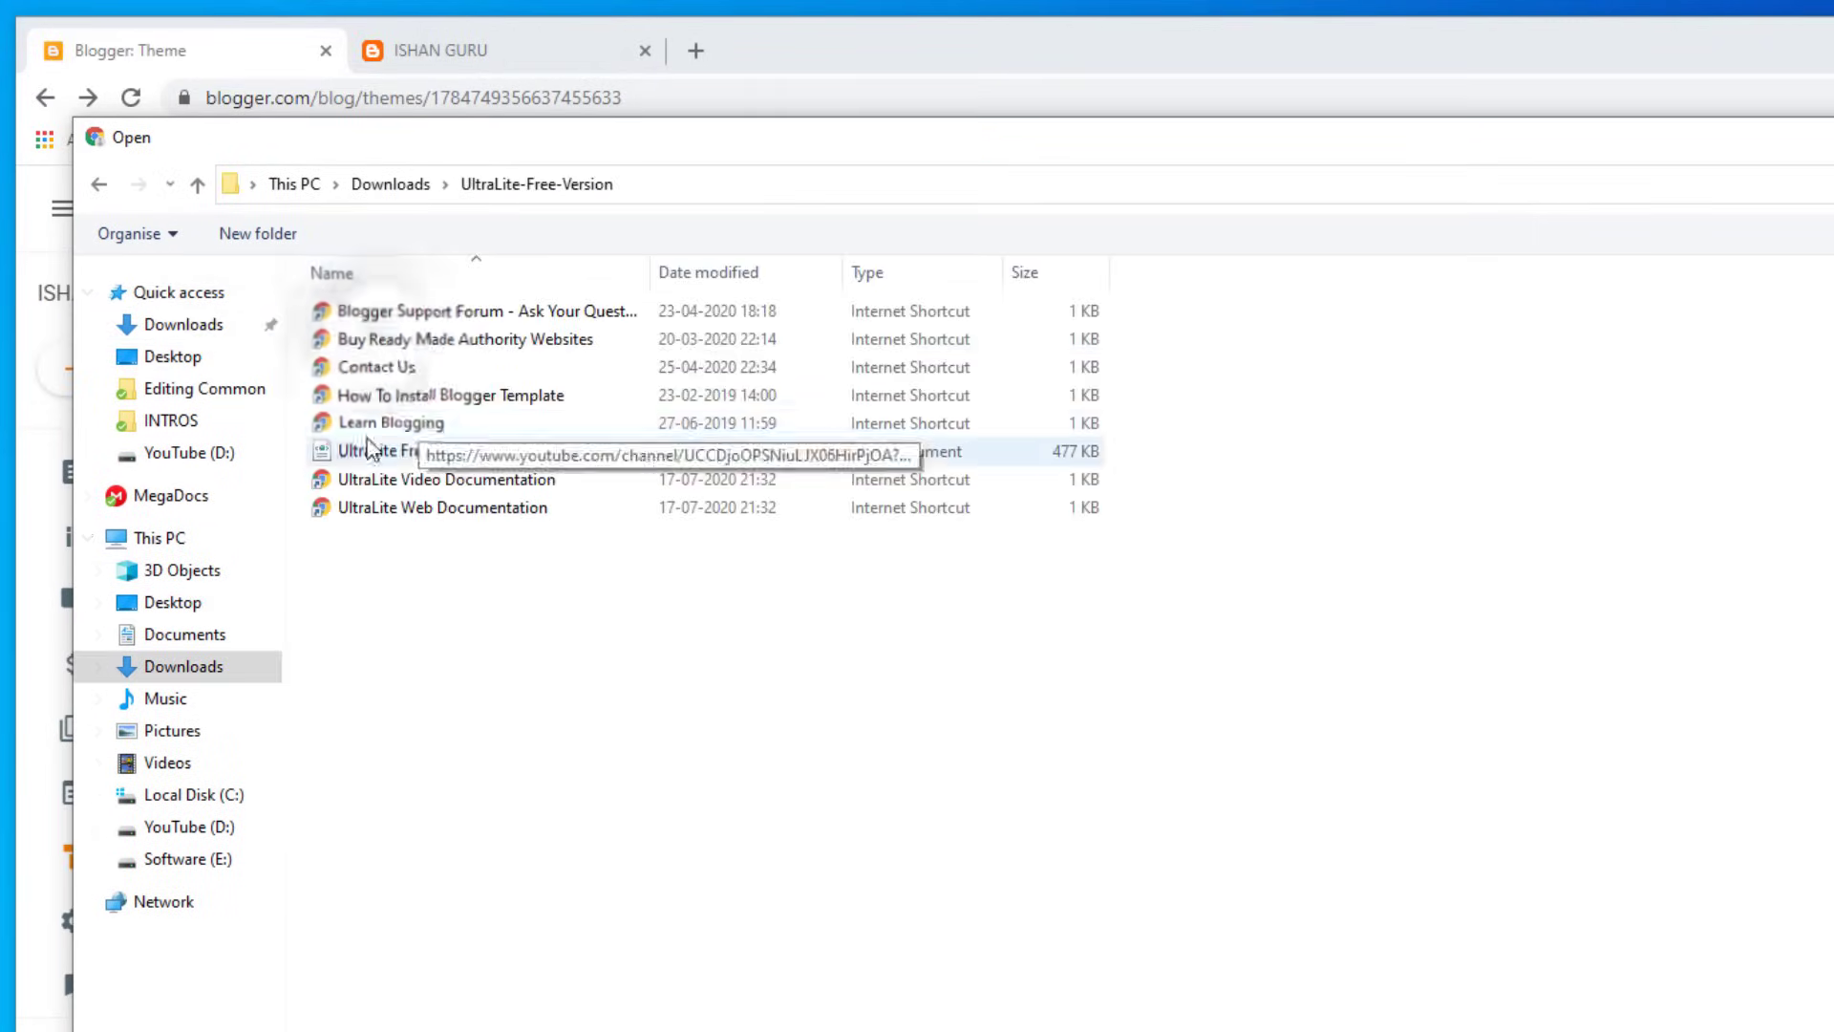
click(401, 455)
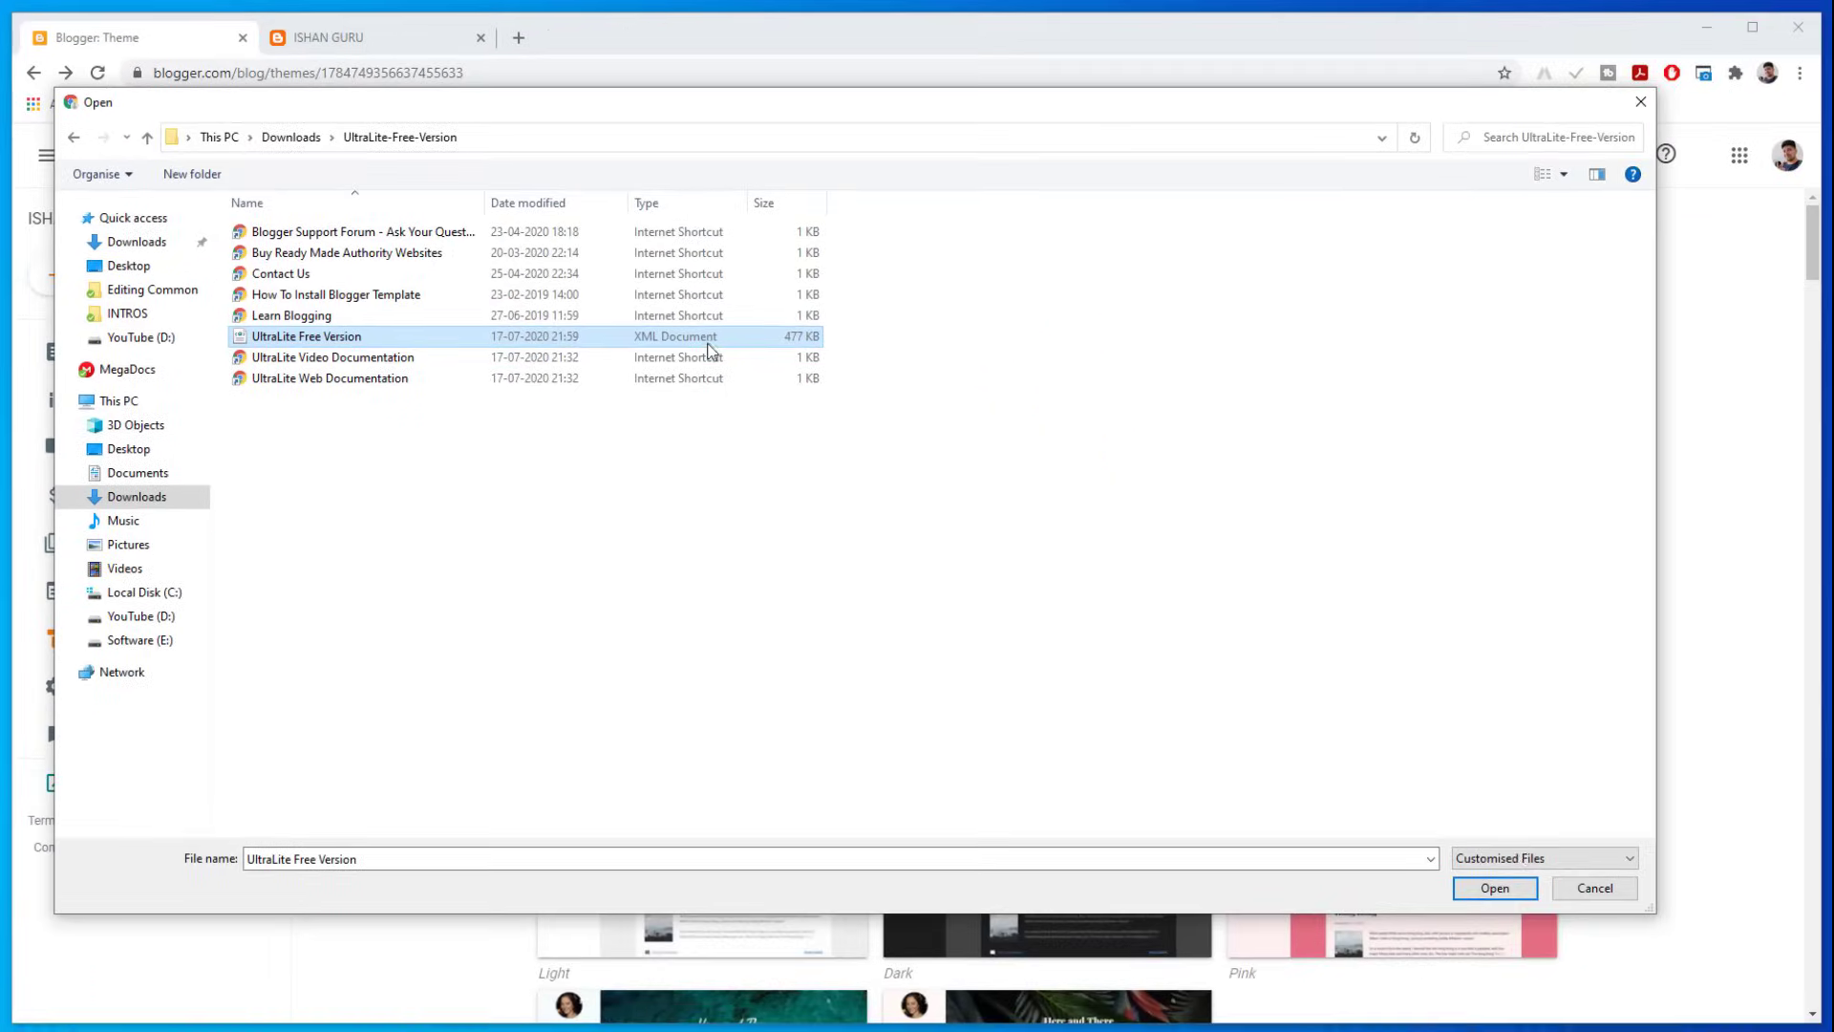
click(1518, 886)
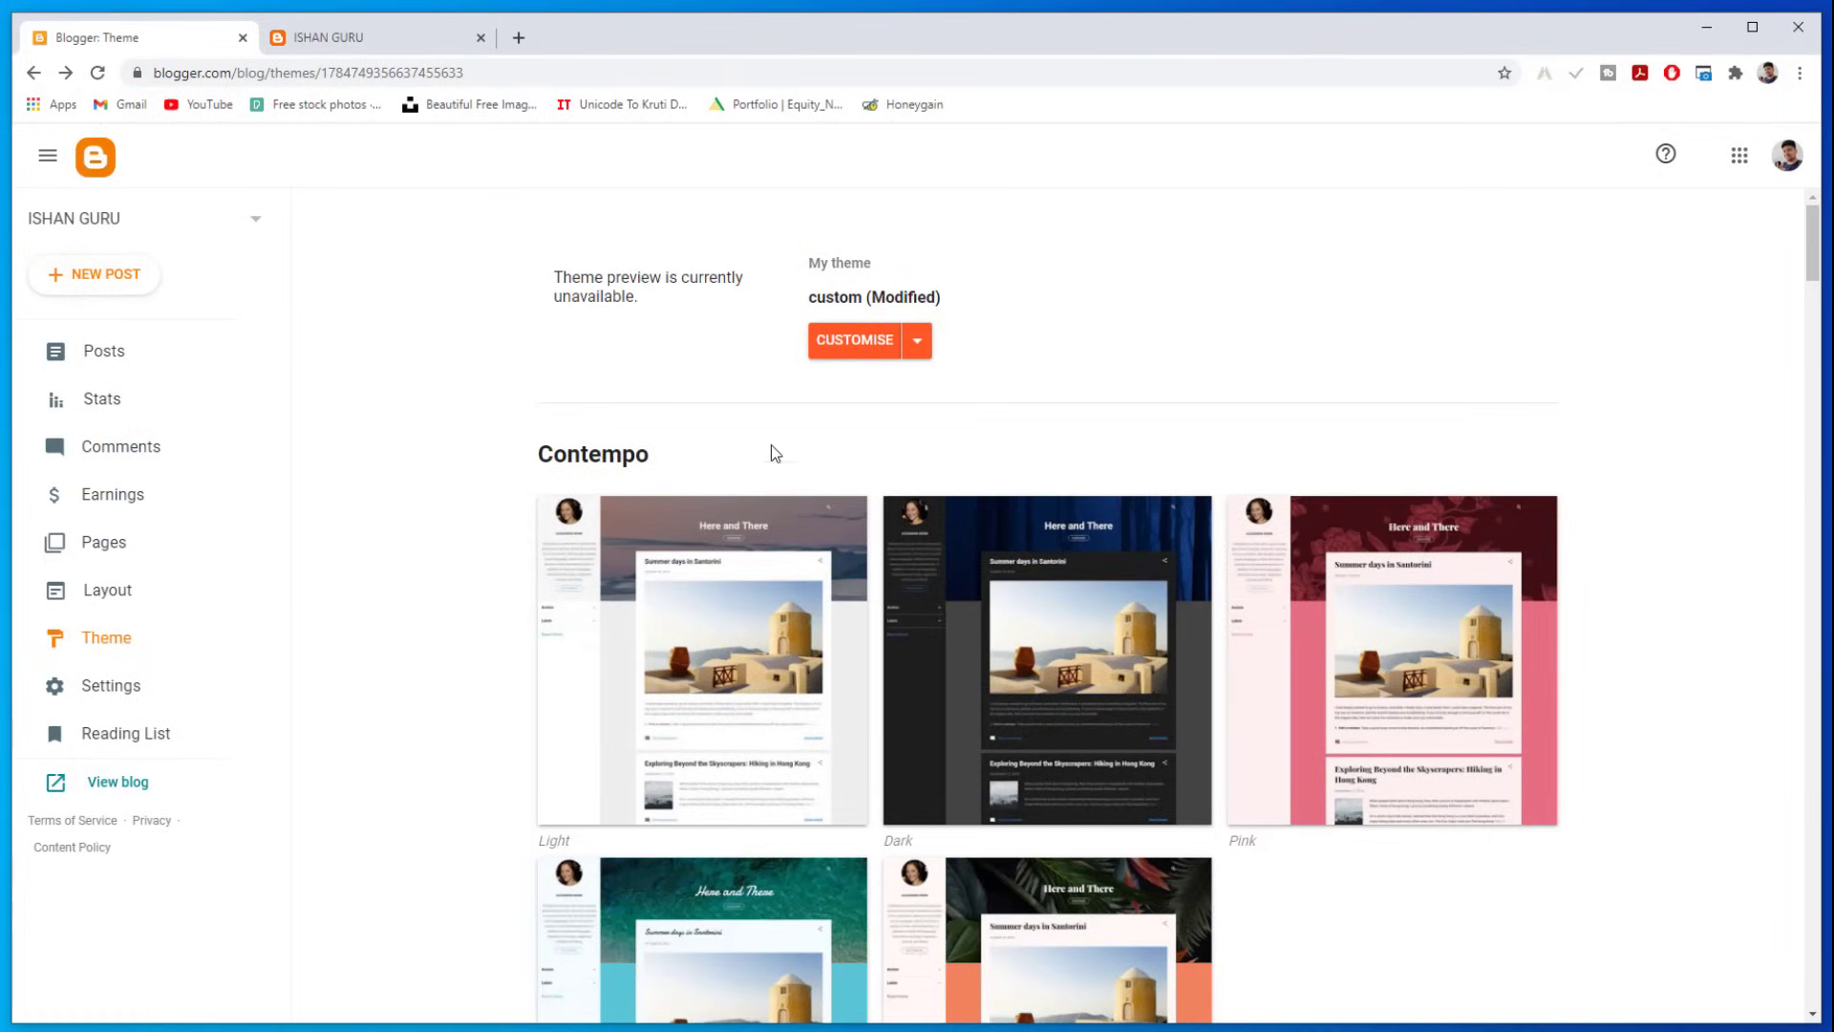
Step: Reload the live blog to examine the UltraLite layout, and return to Blogger's Theme section
click(328, 41)
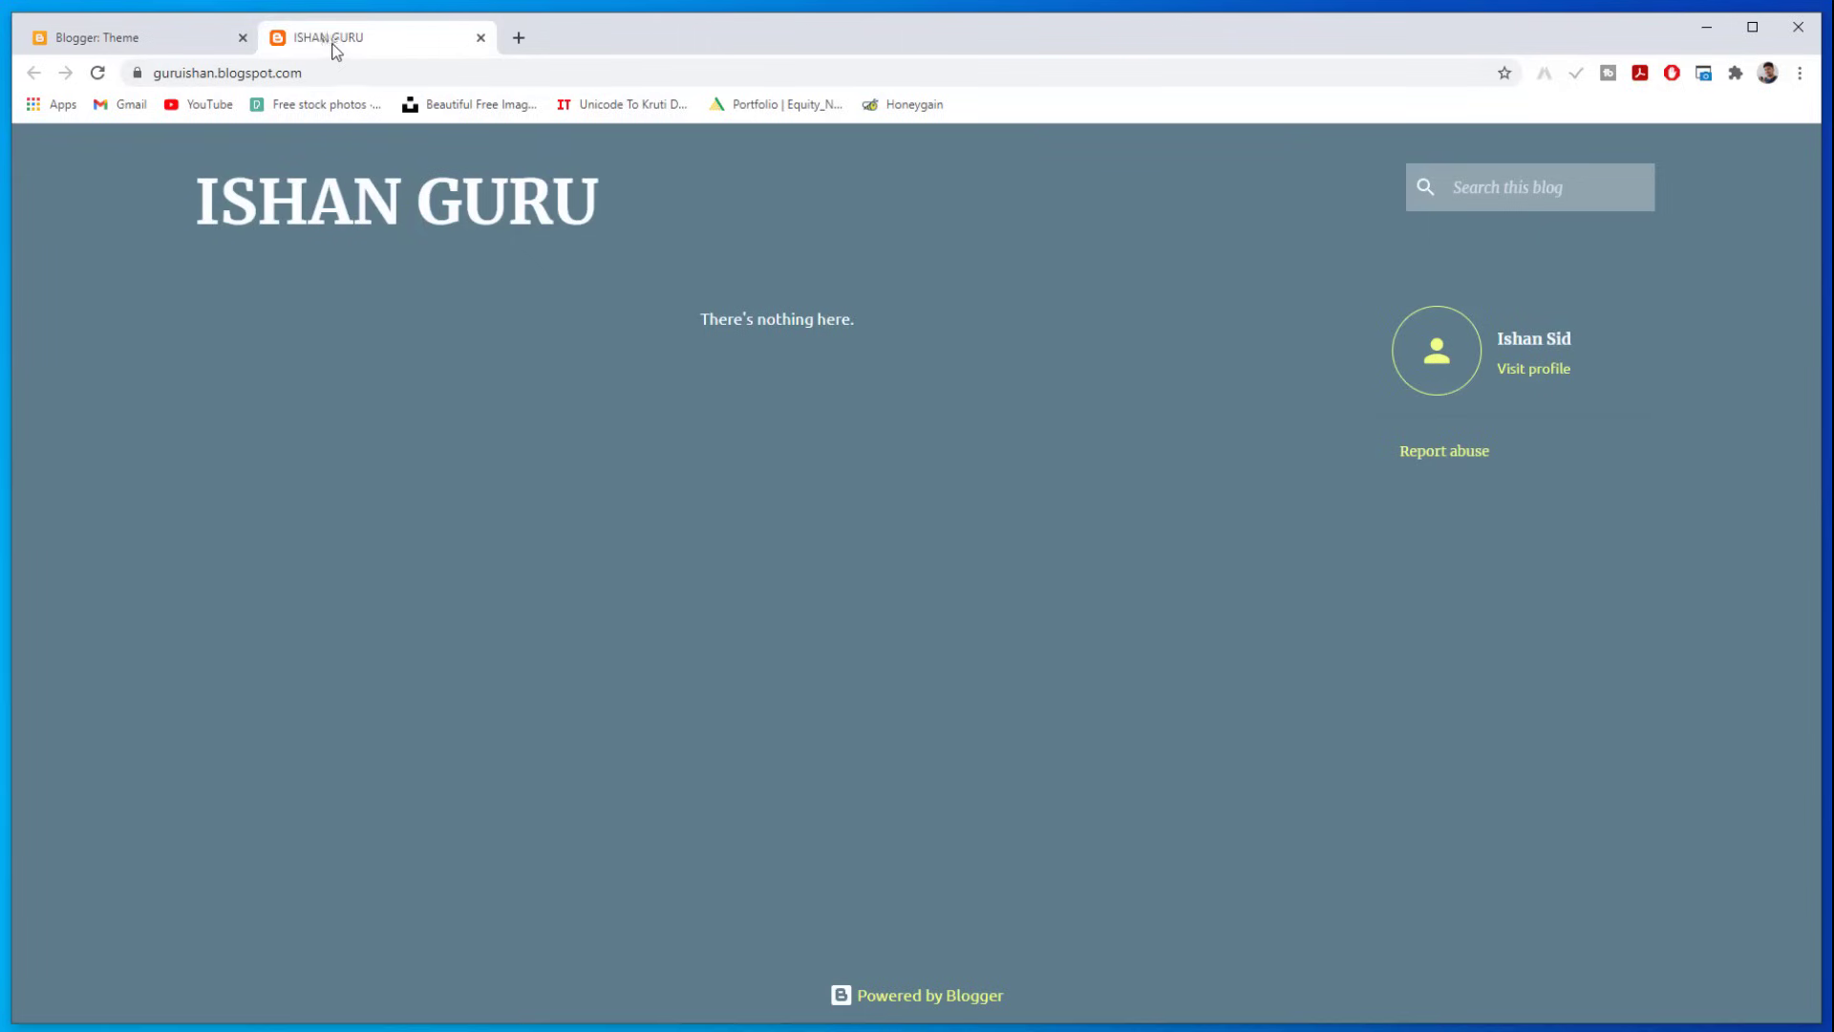
click(100, 73)
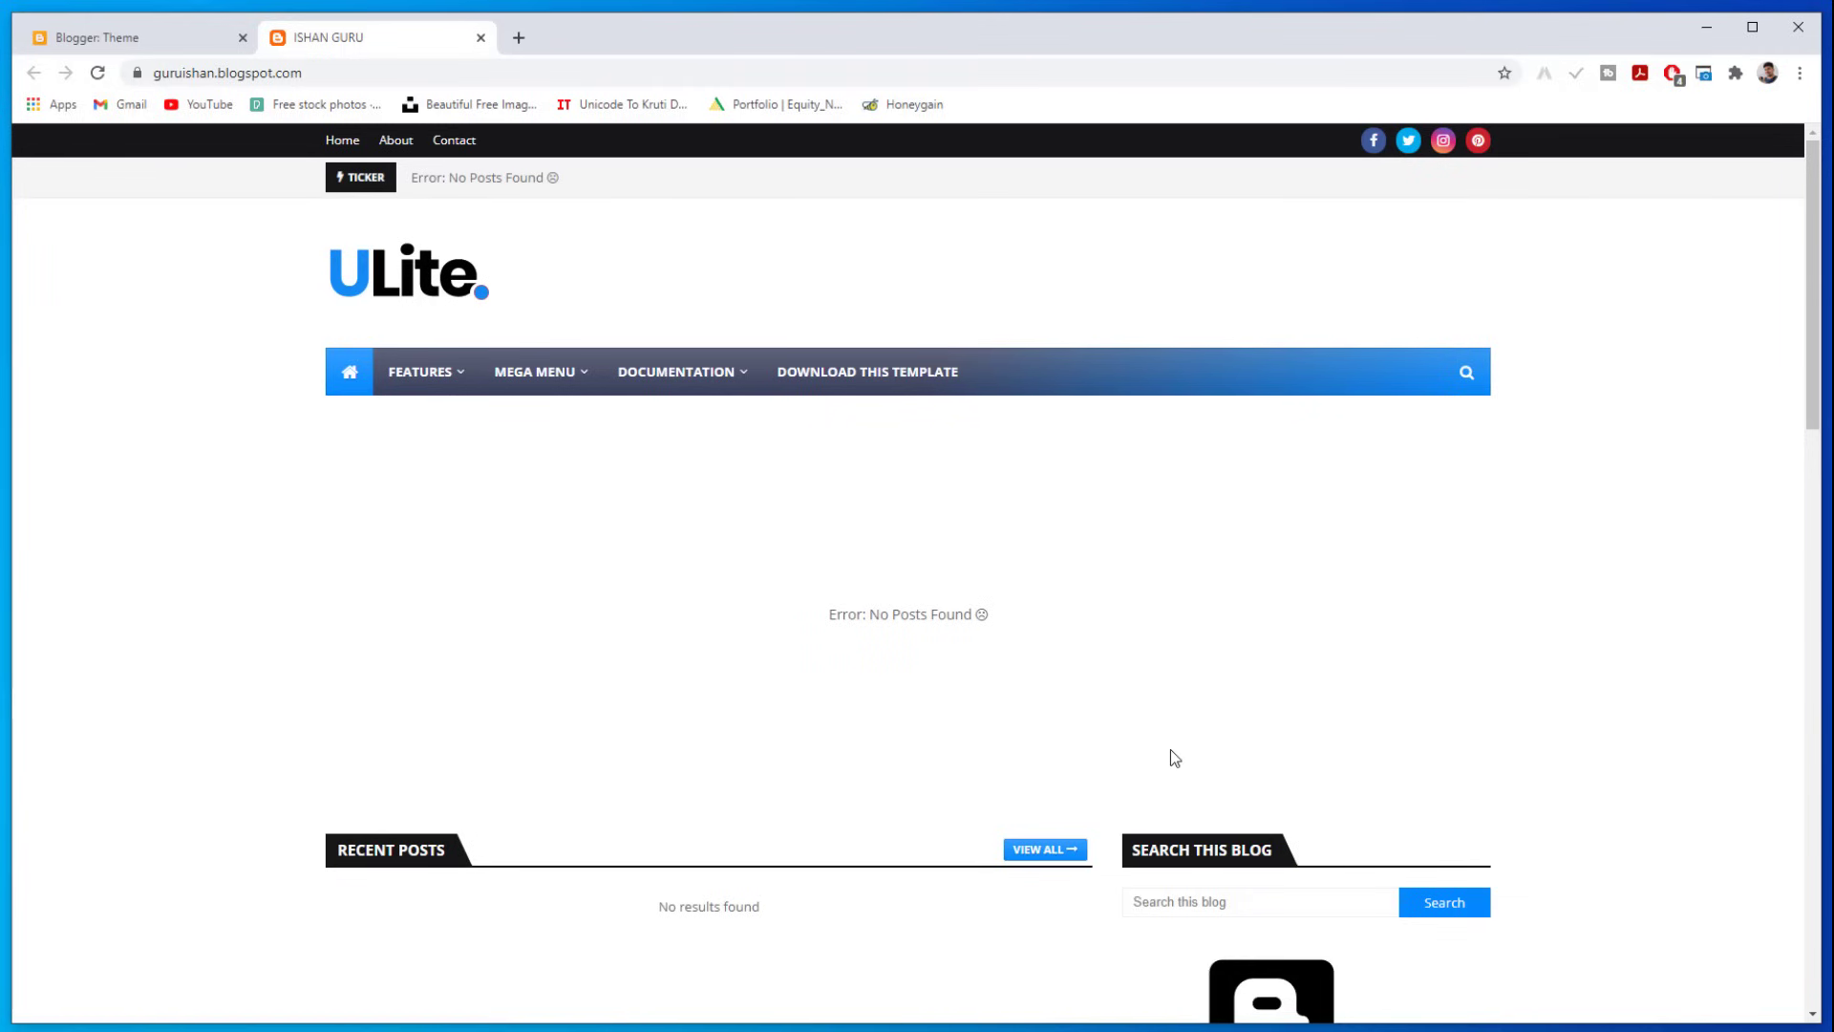
scroll(993, 769, down, 7)
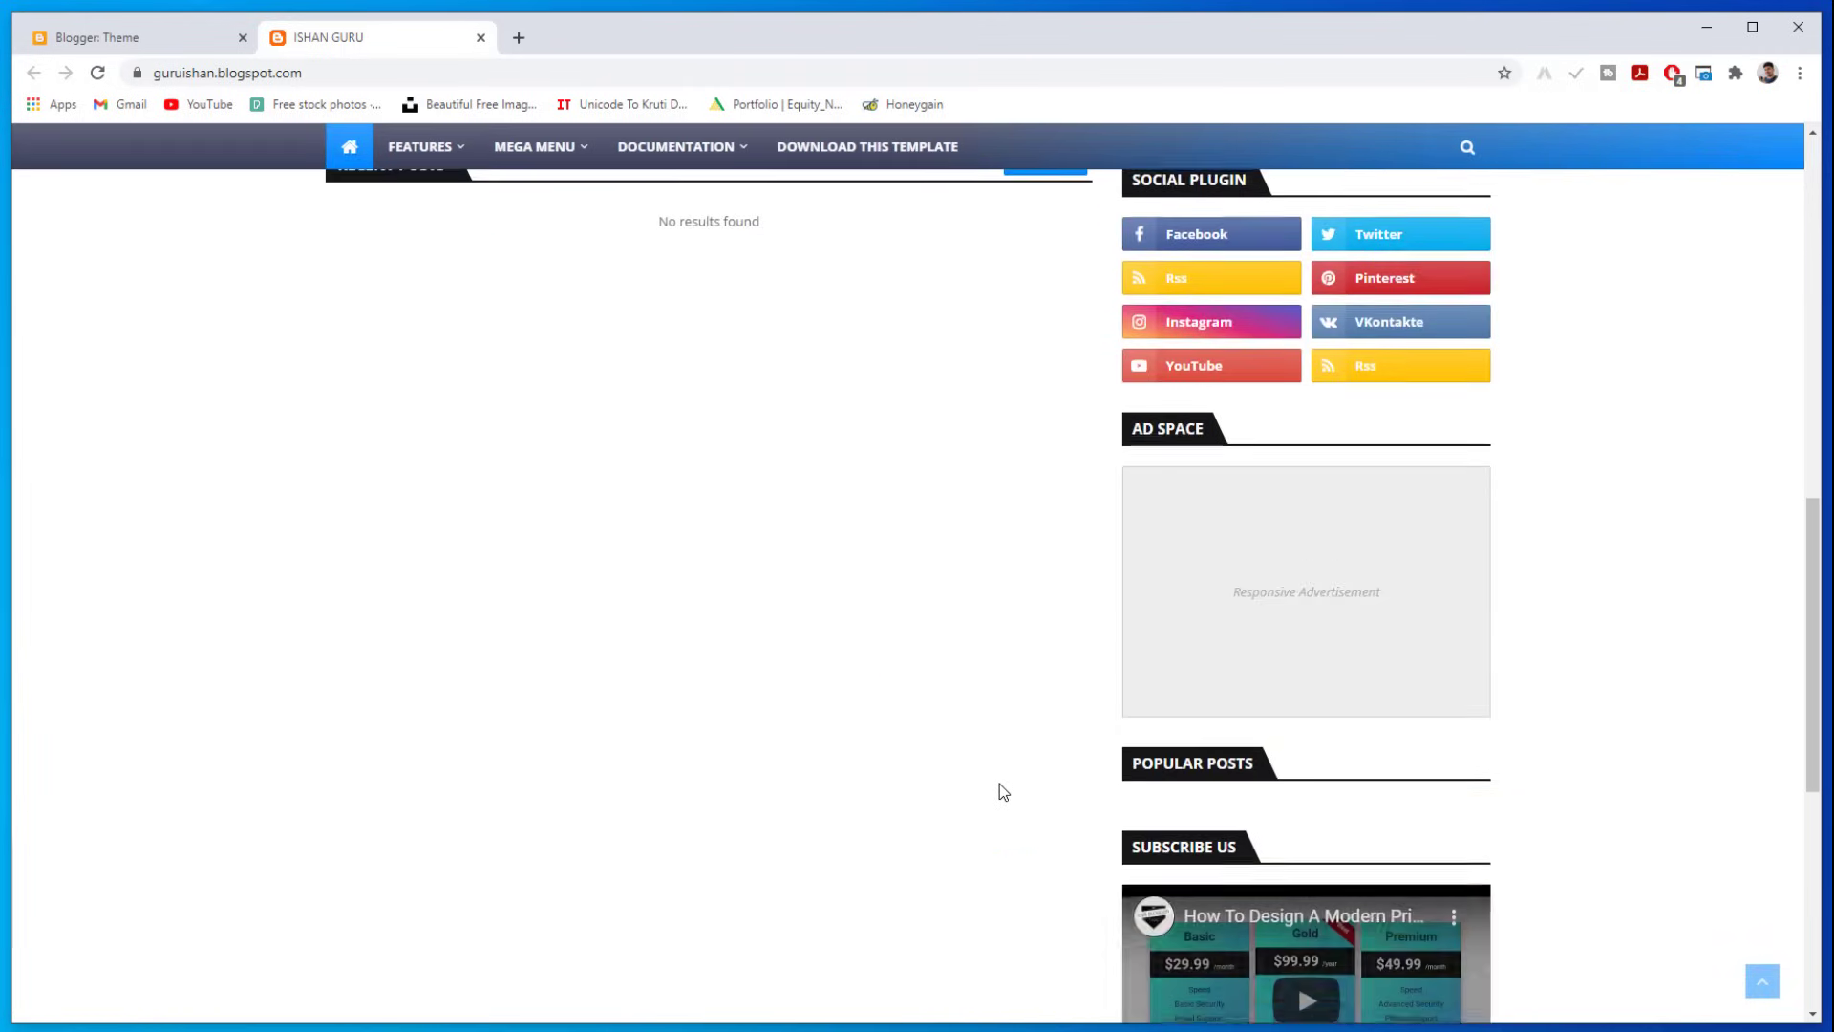
scroll(999, 784, down, 5)
scroll(1000, 788, up, 15)
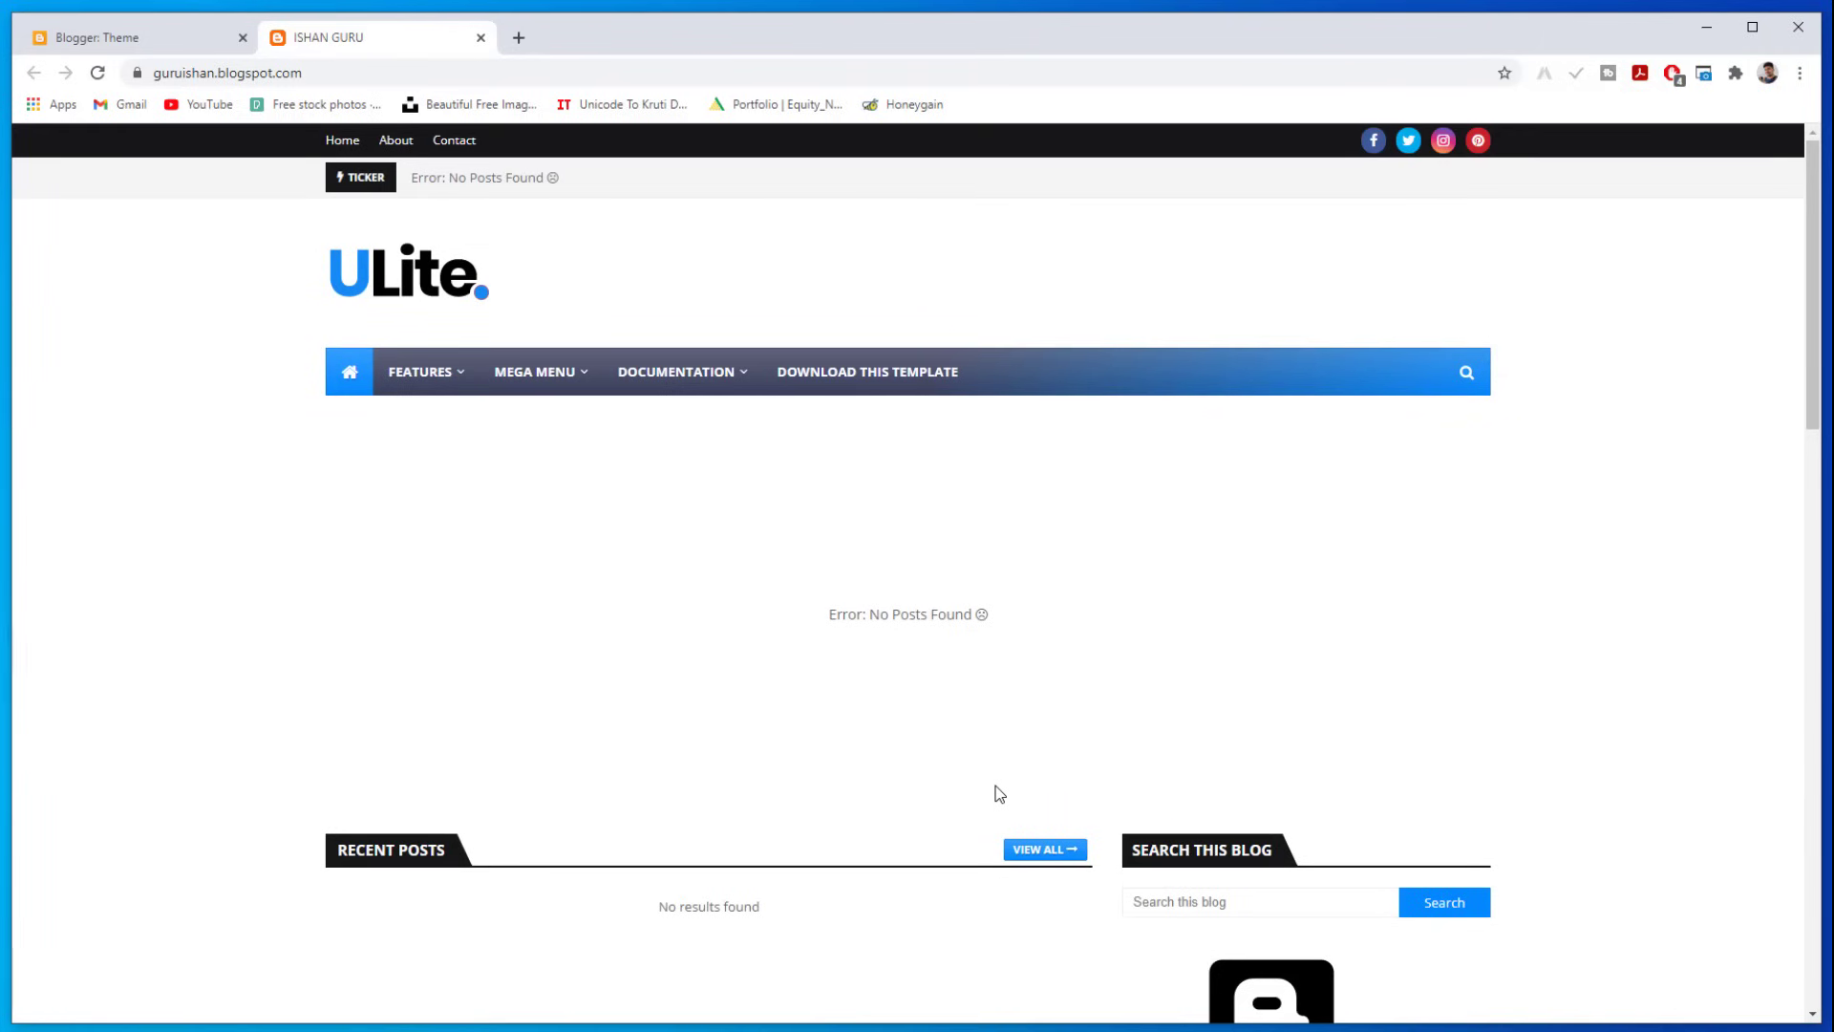
click(148, 38)
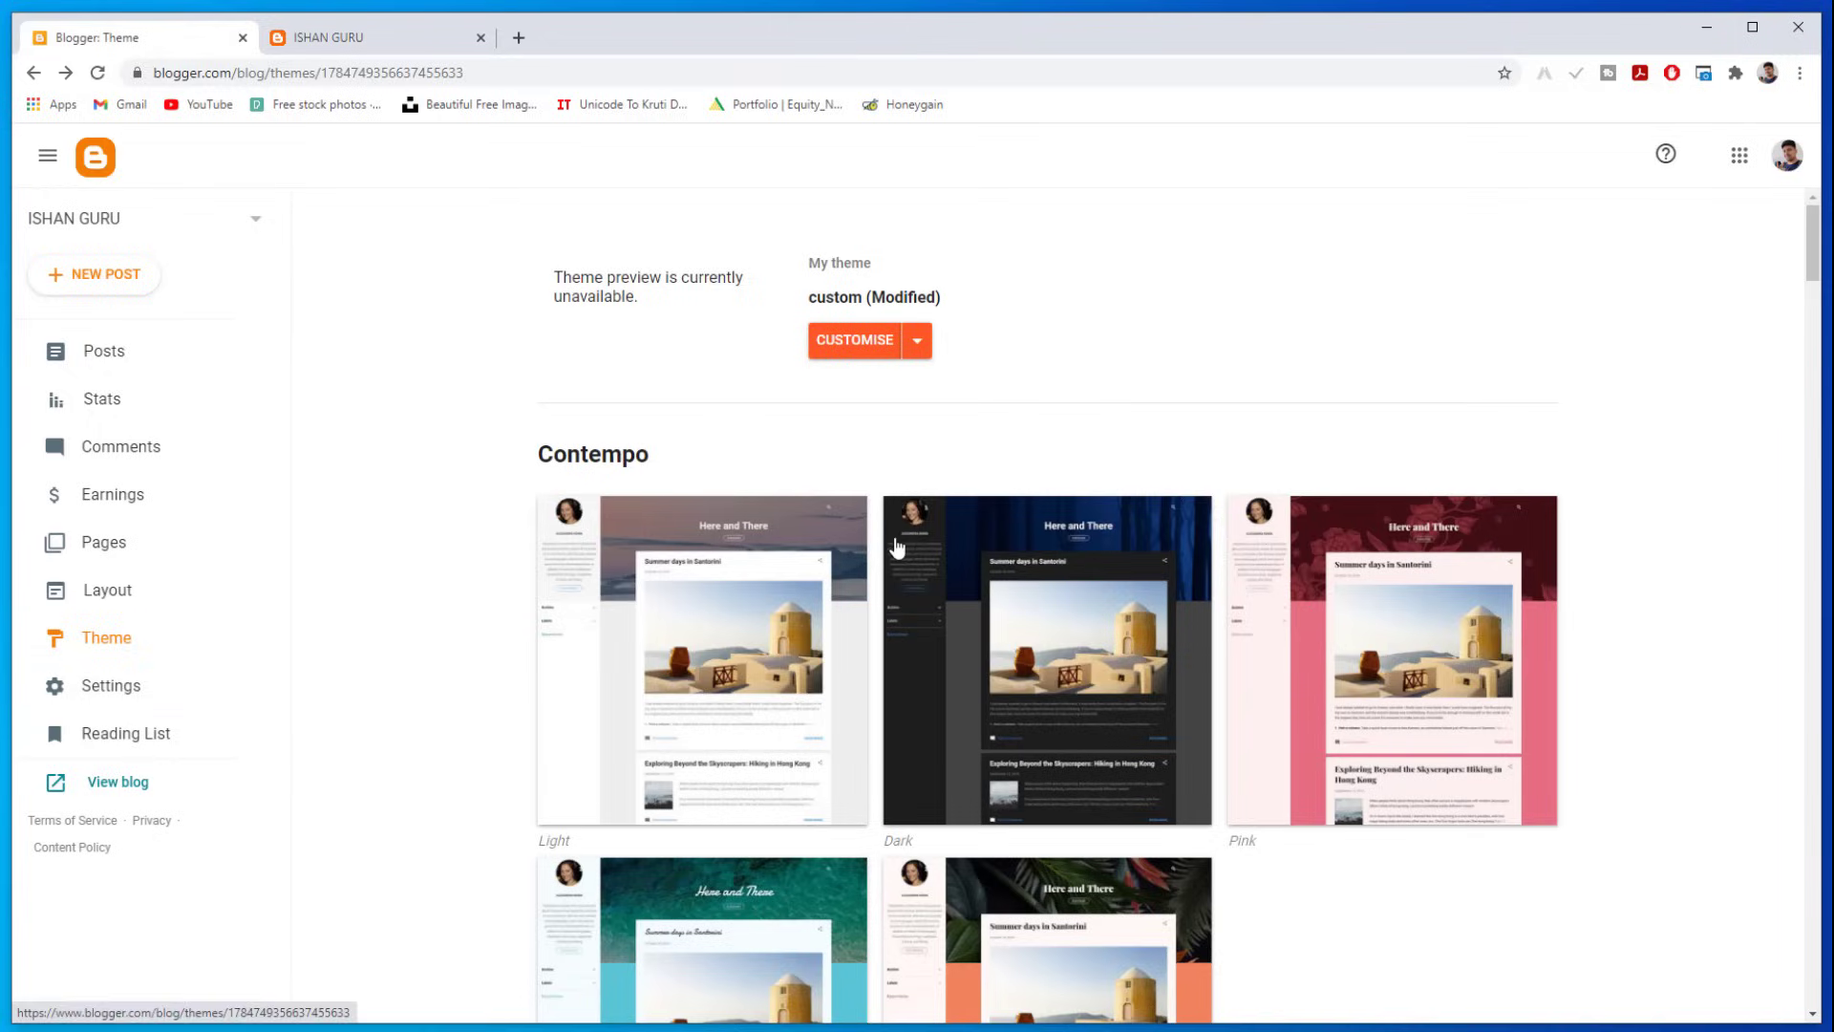
Step: Open the theme customiser and look through the Advanced colour settings for the theme body
click(874, 346)
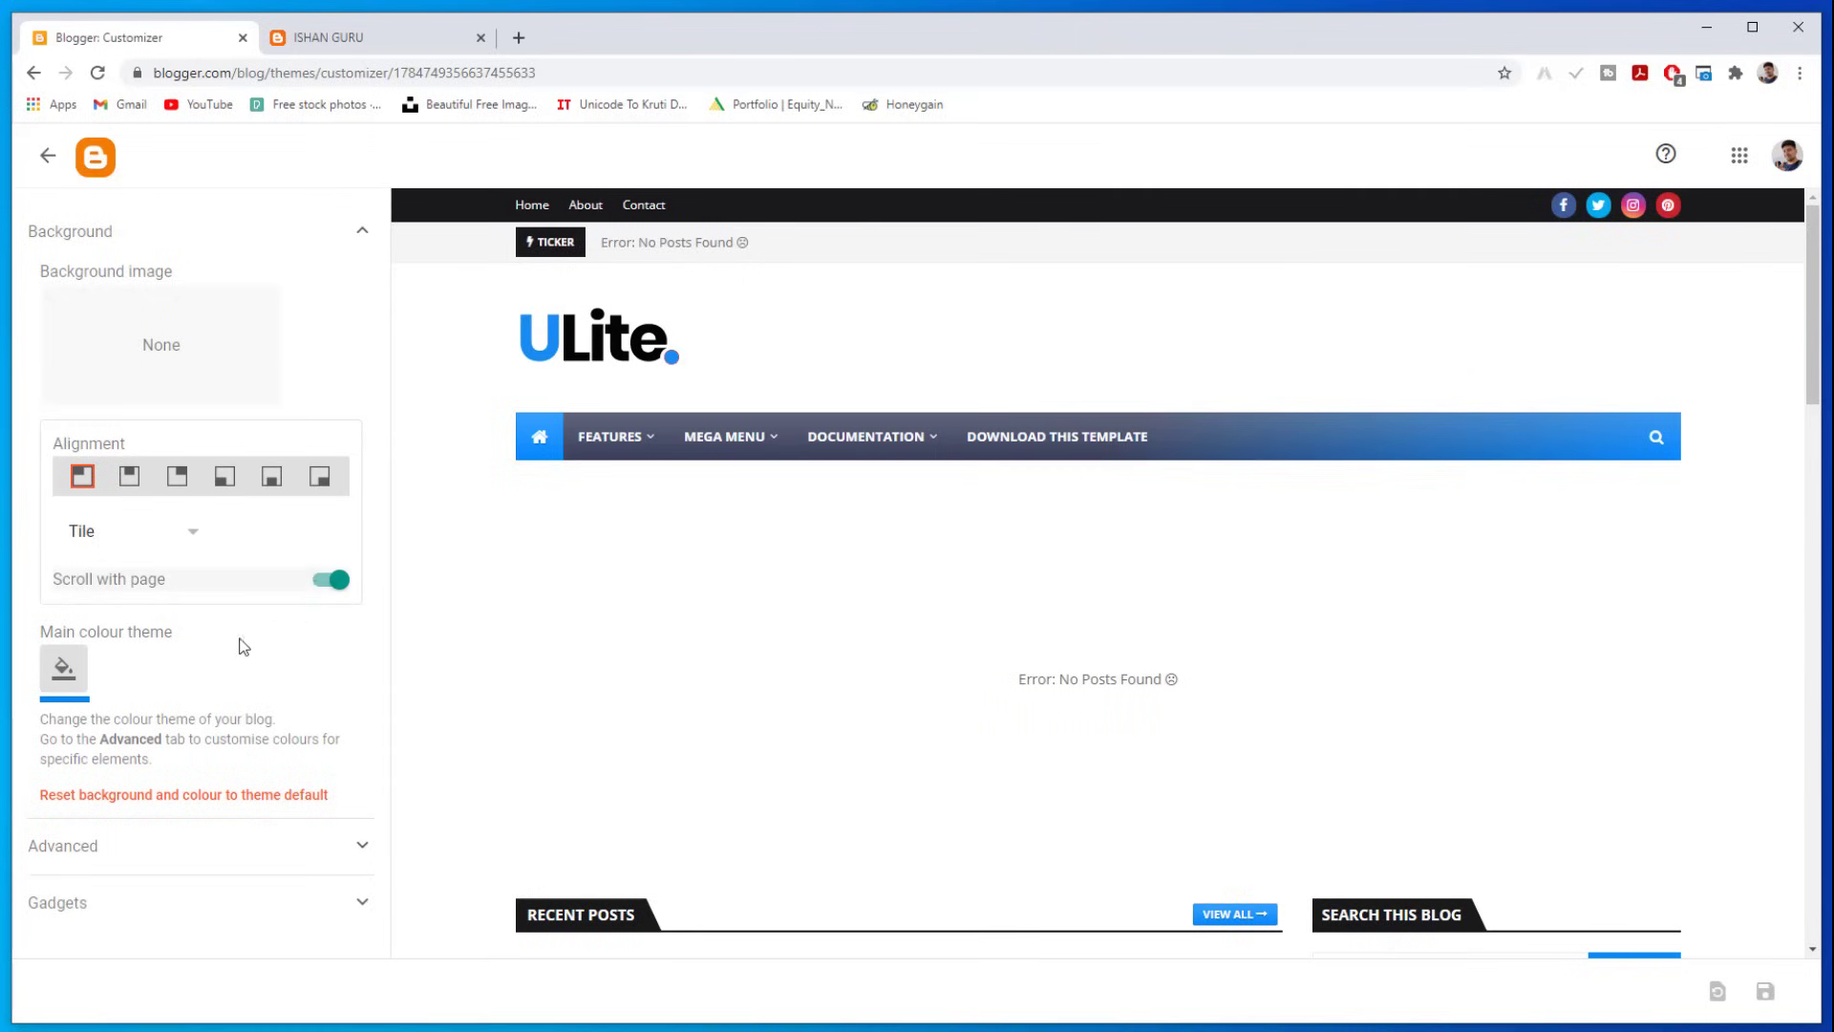
click(338, 861)
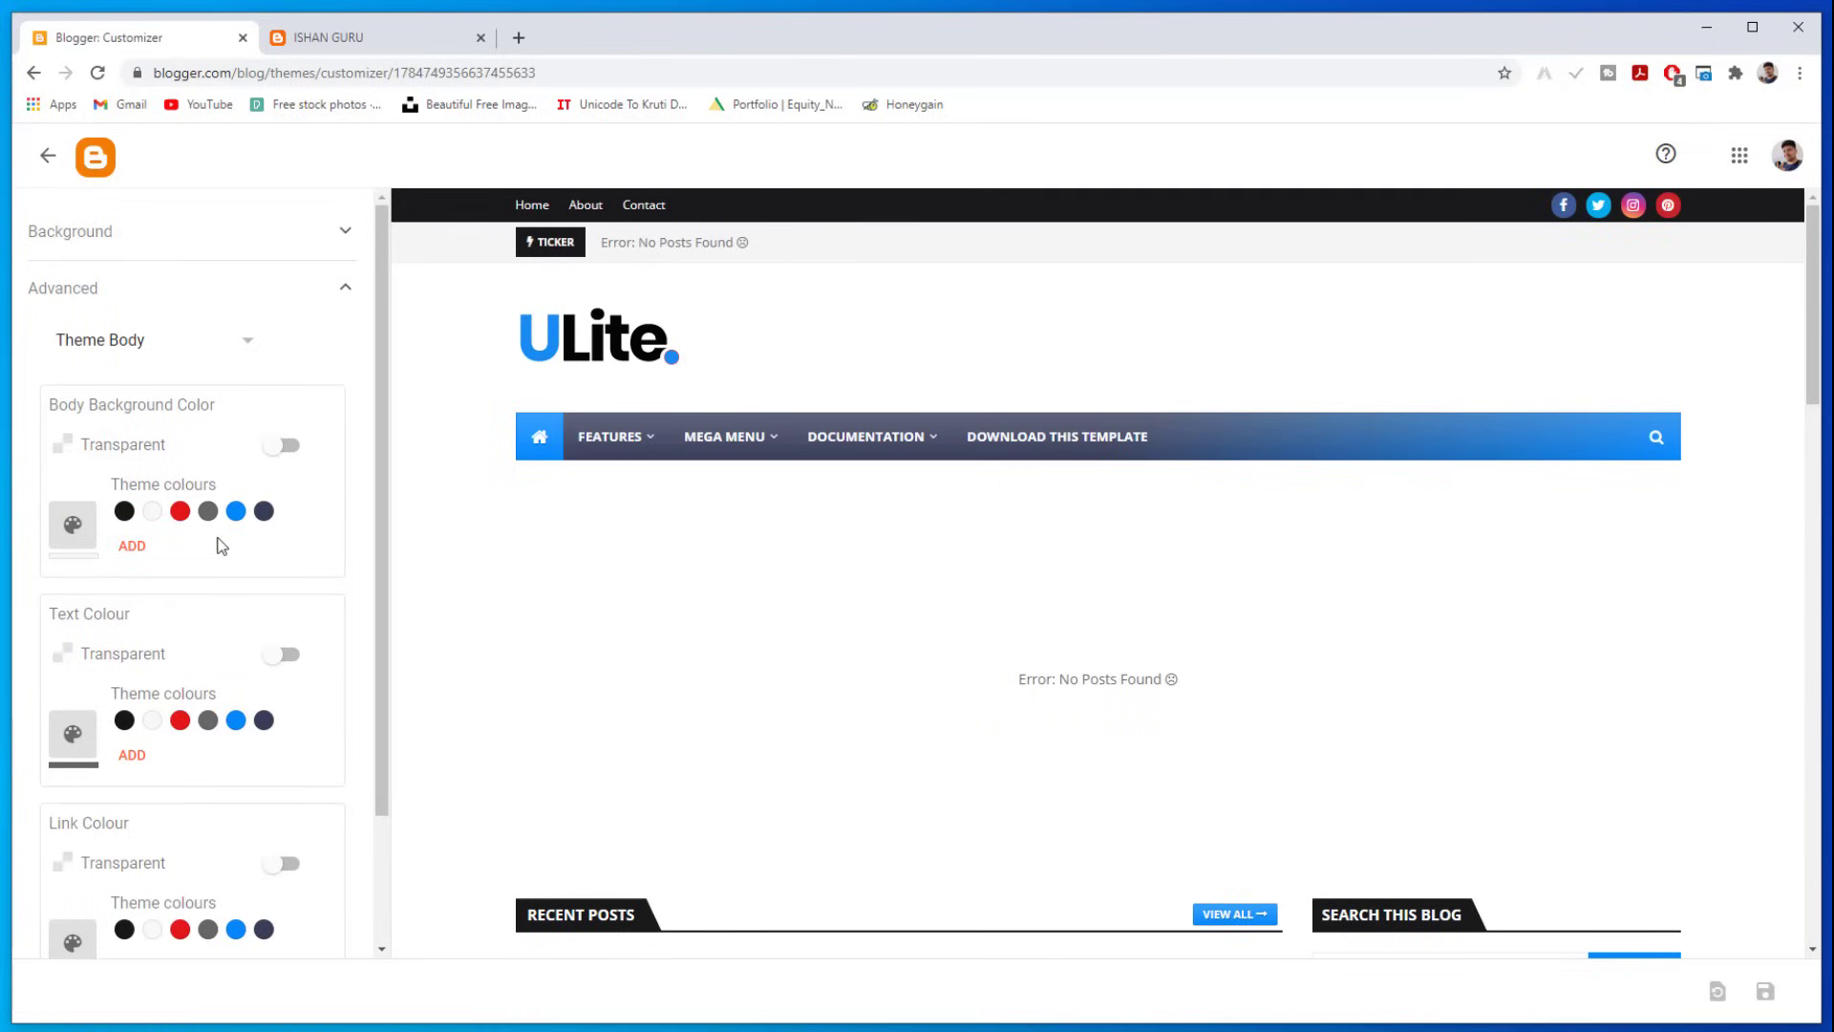
scroll(262, 859, down, 3)
Step: Turn off the About Me gadget in the theme customiser, save the change, and return to the Theme section
click(261, 915)
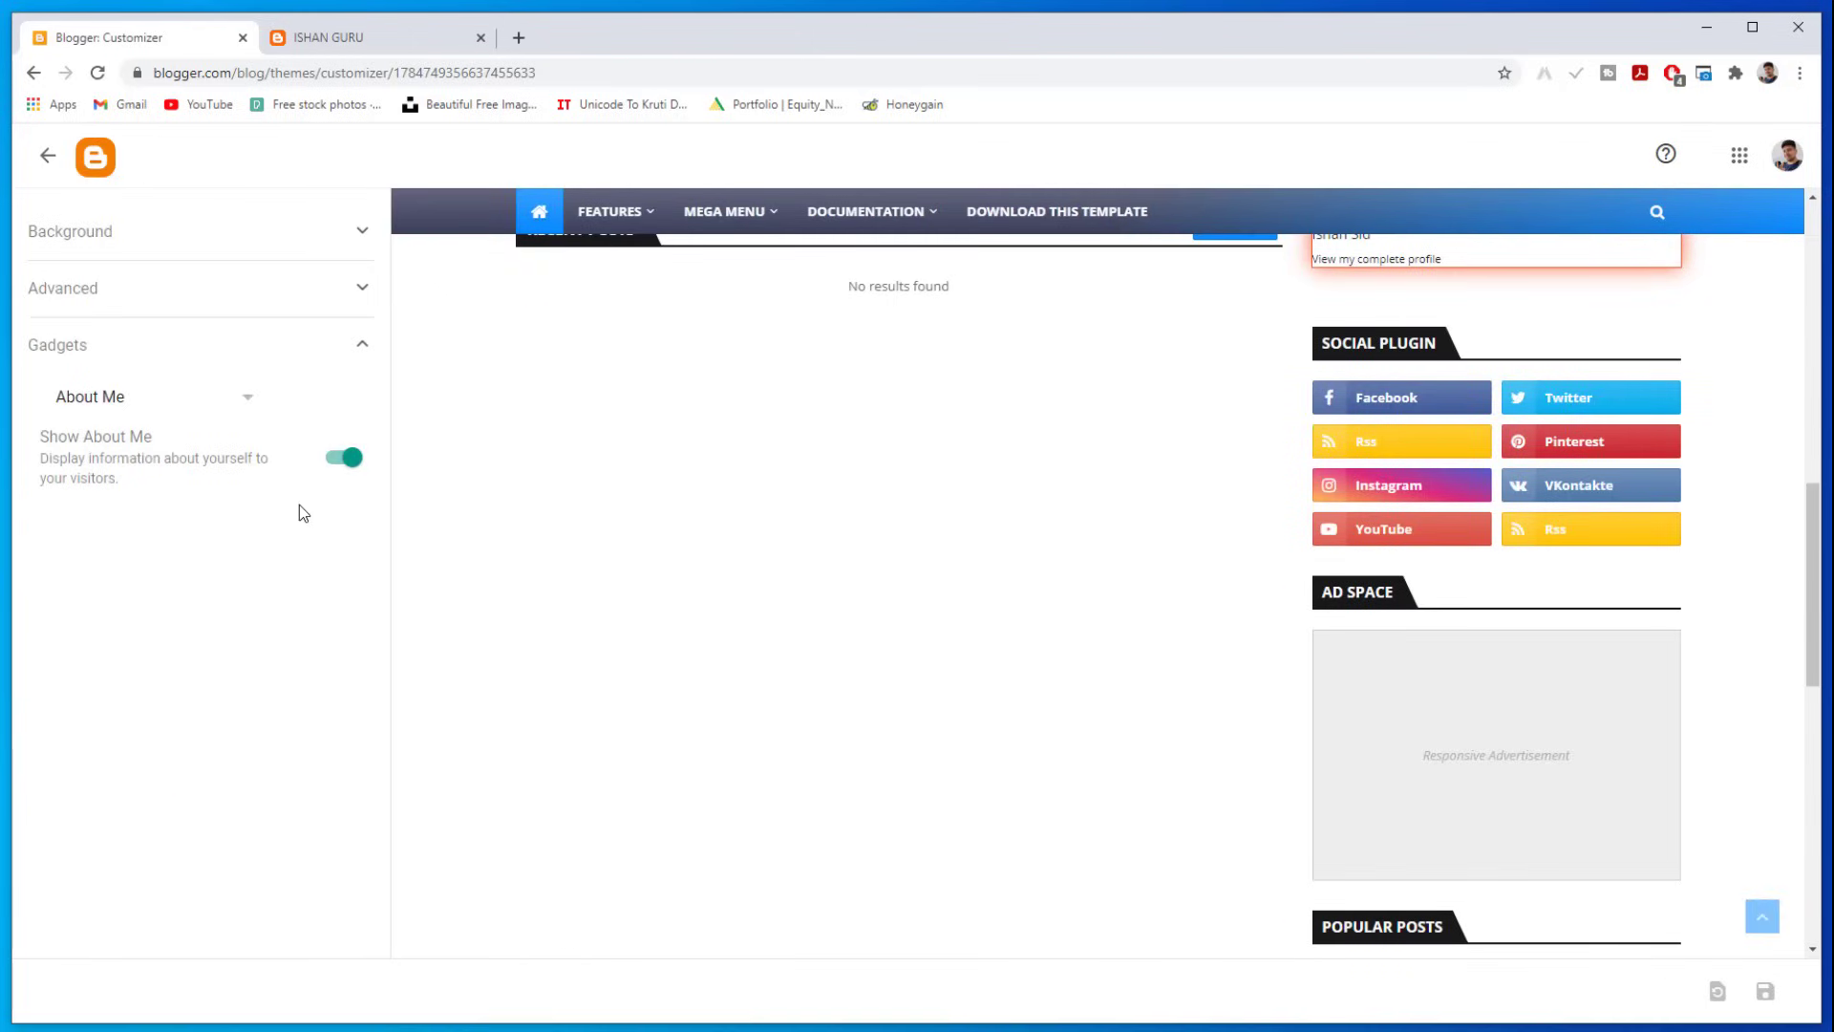
scroll(731, 318, up, 5)
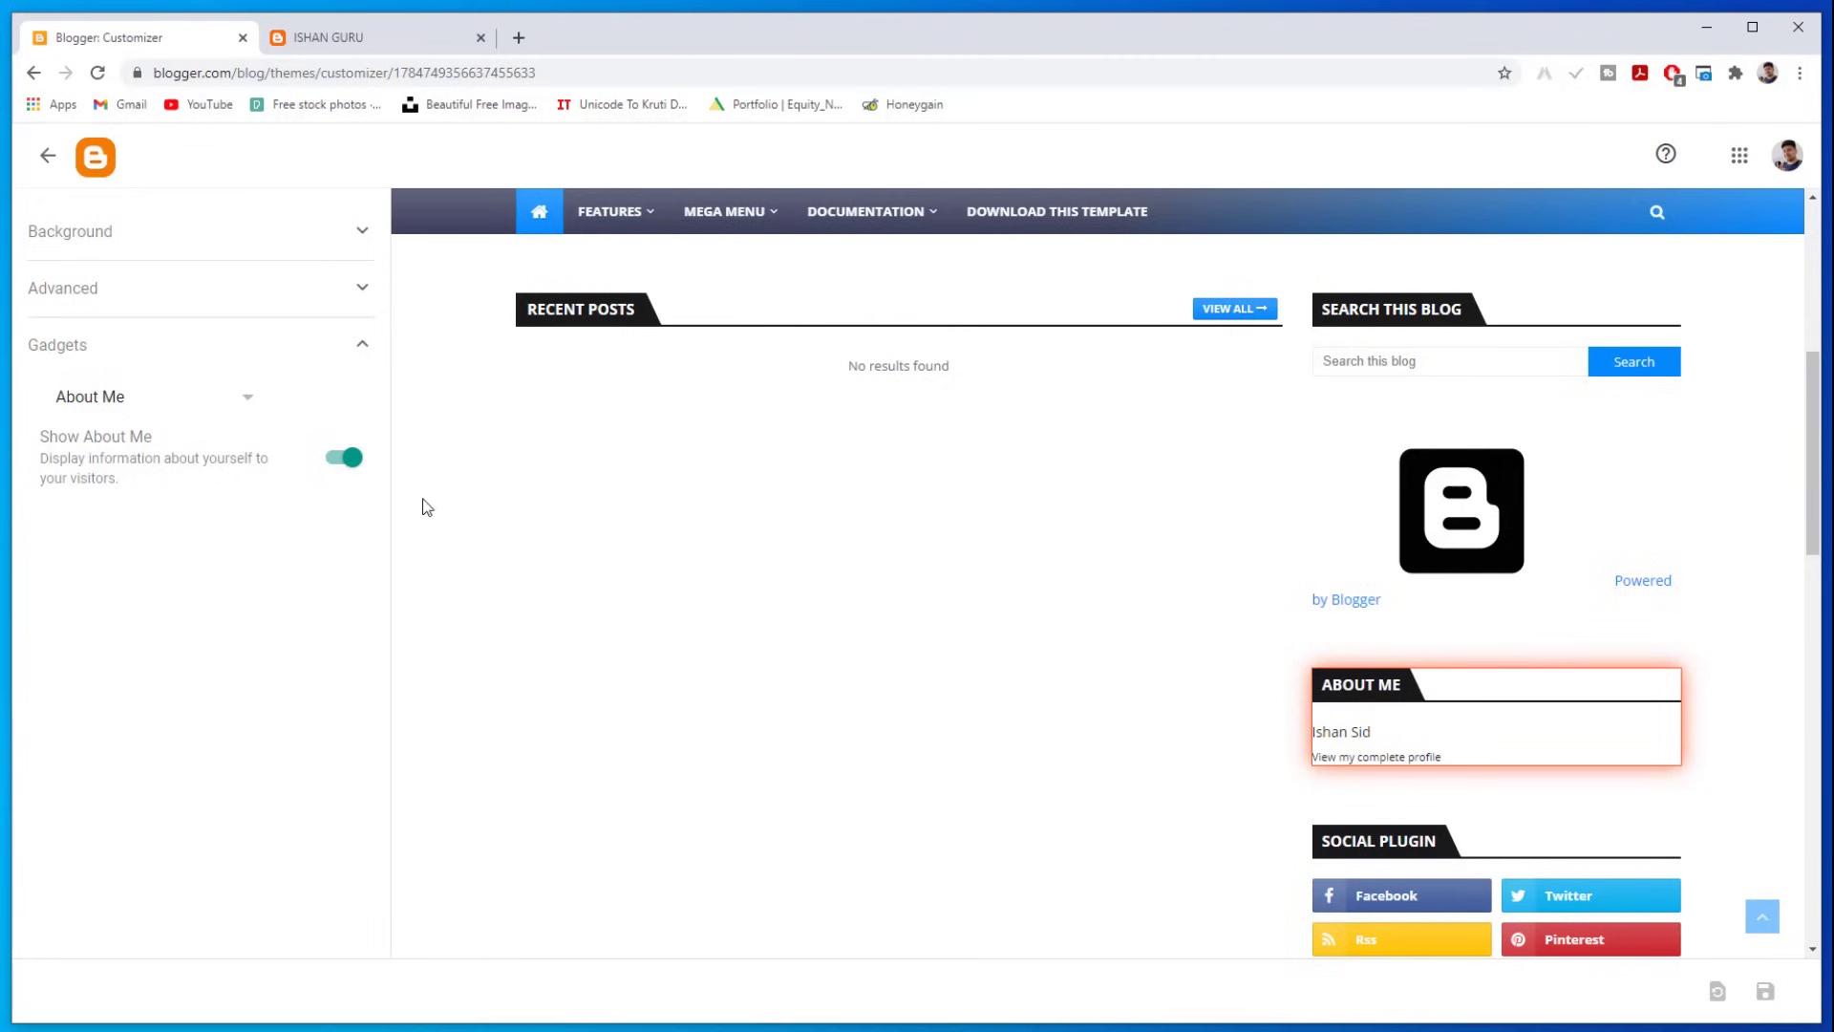
click(336, 468)
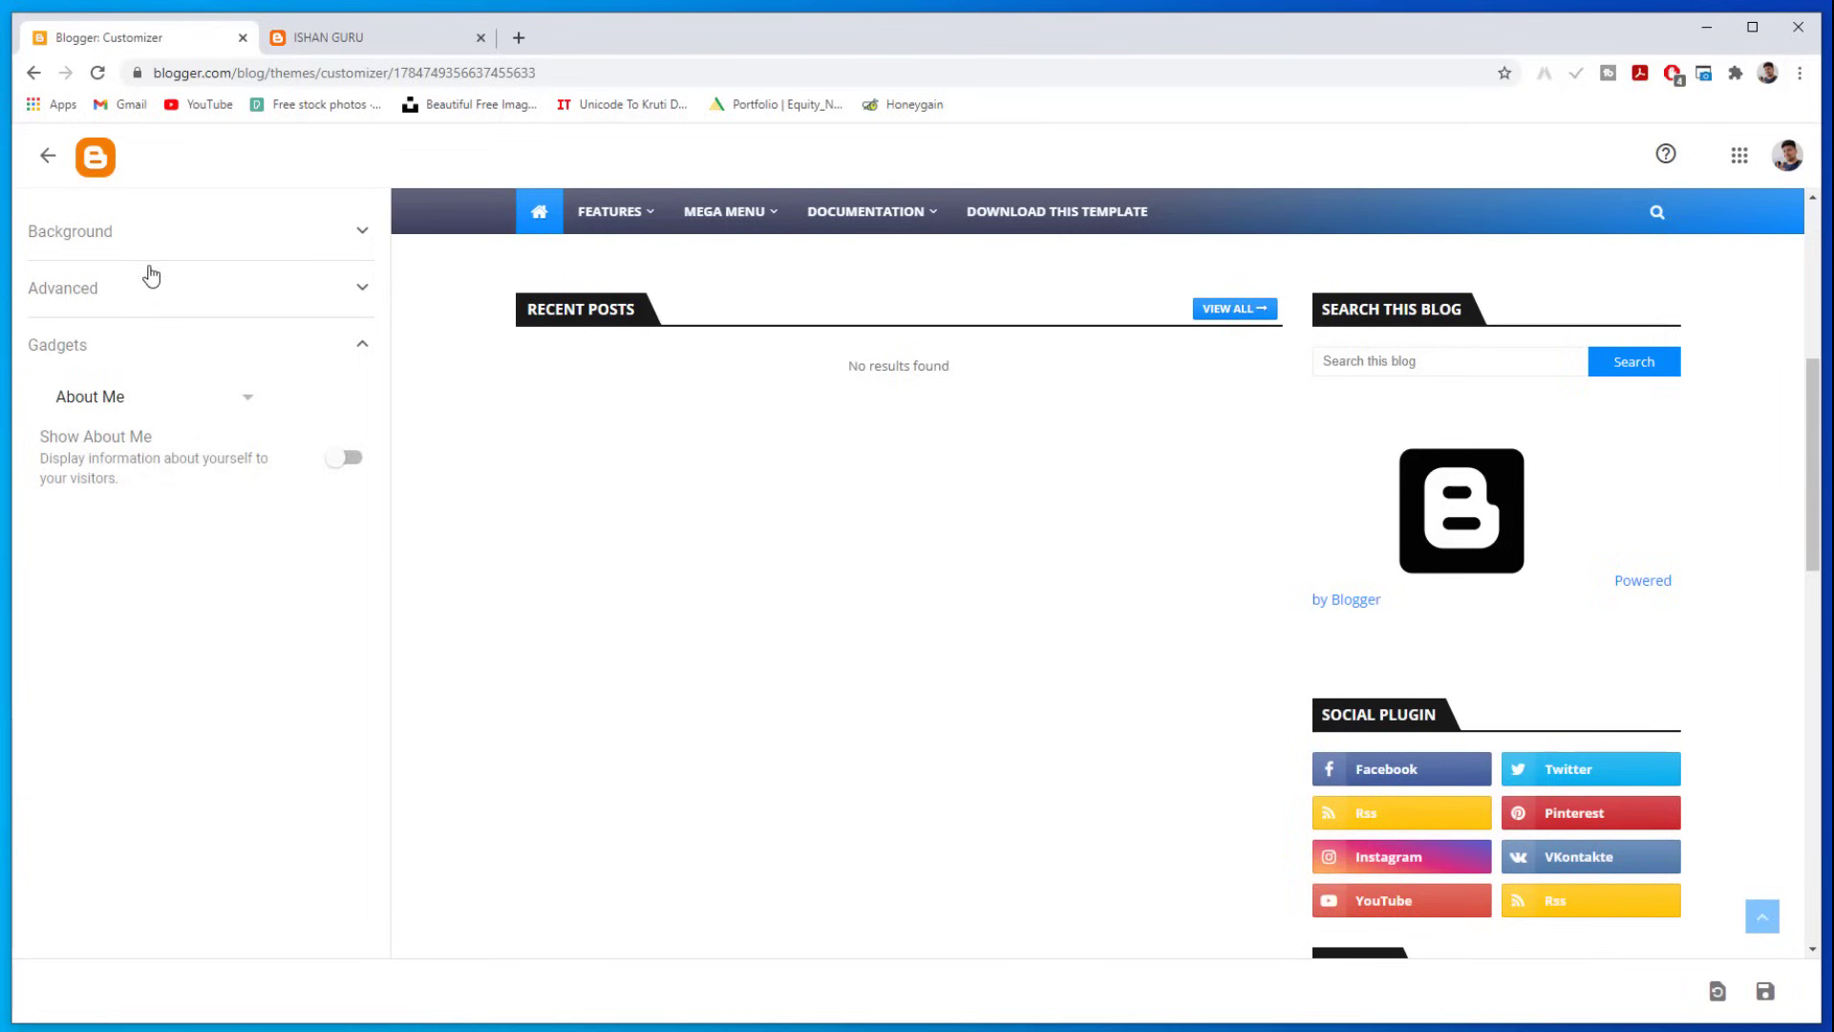
click(1764, 989)
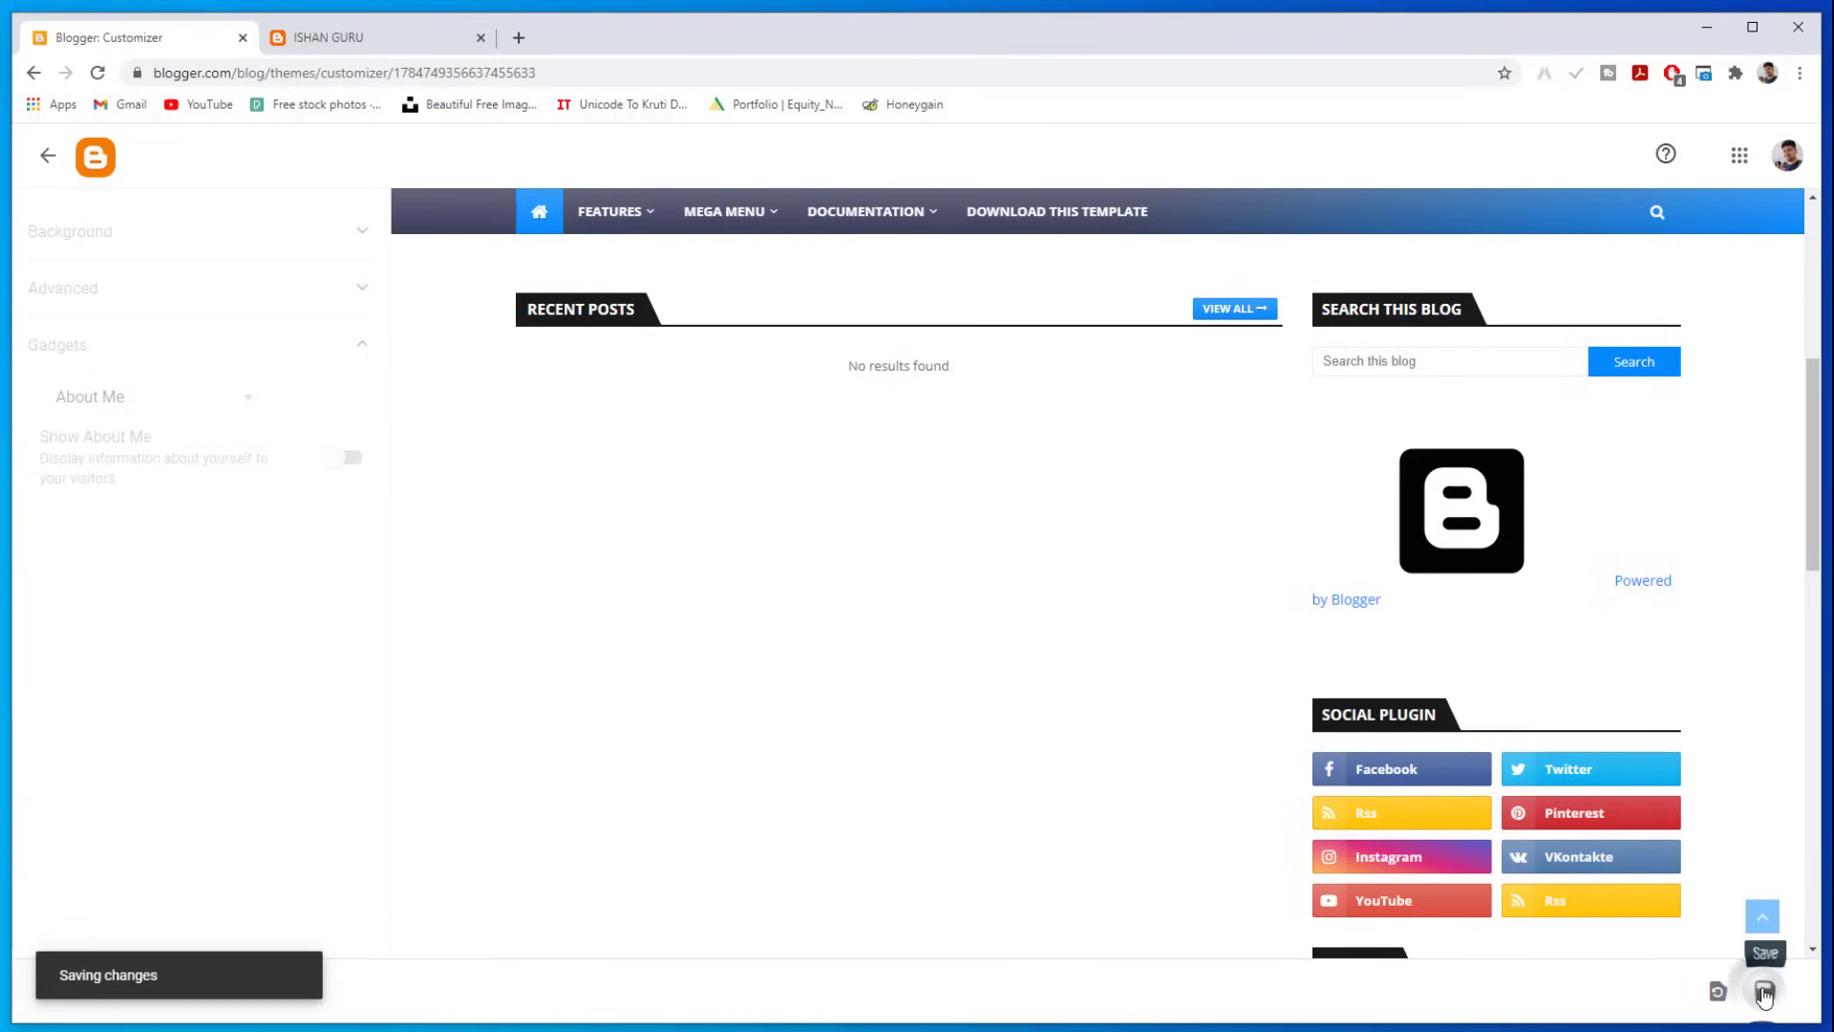
click(282, 245)
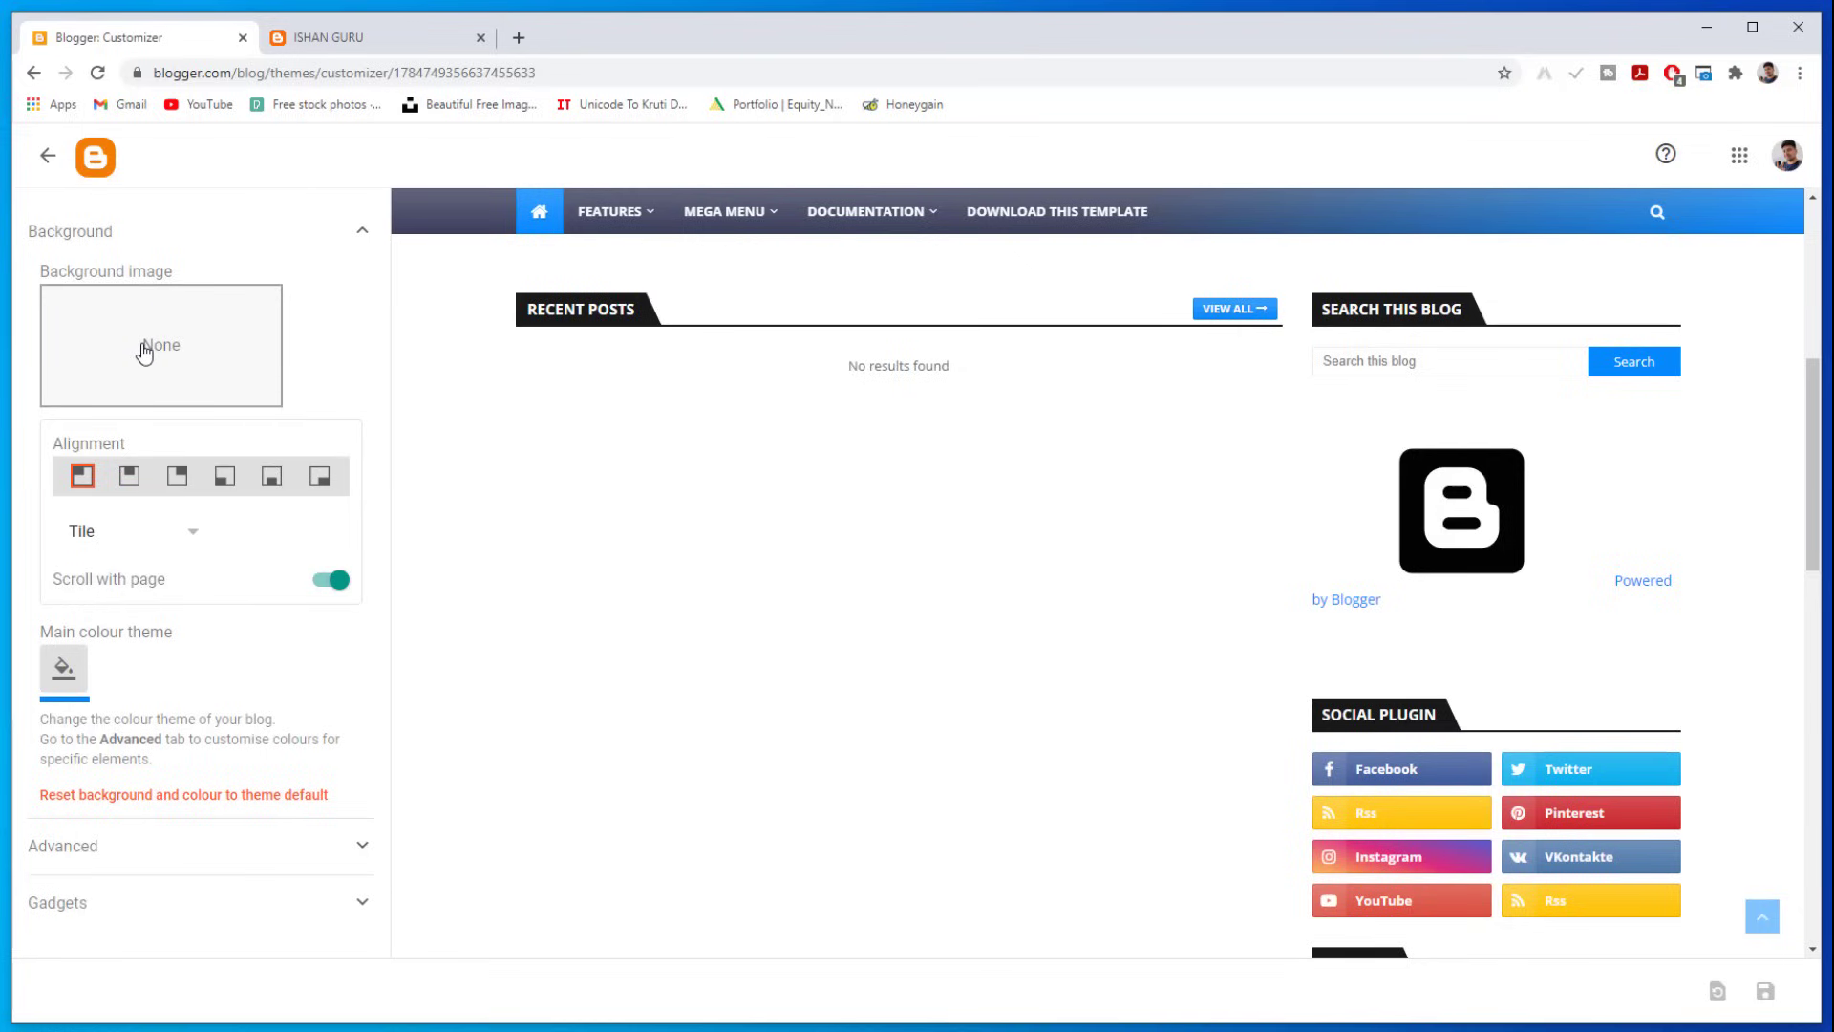
click(42, 159)
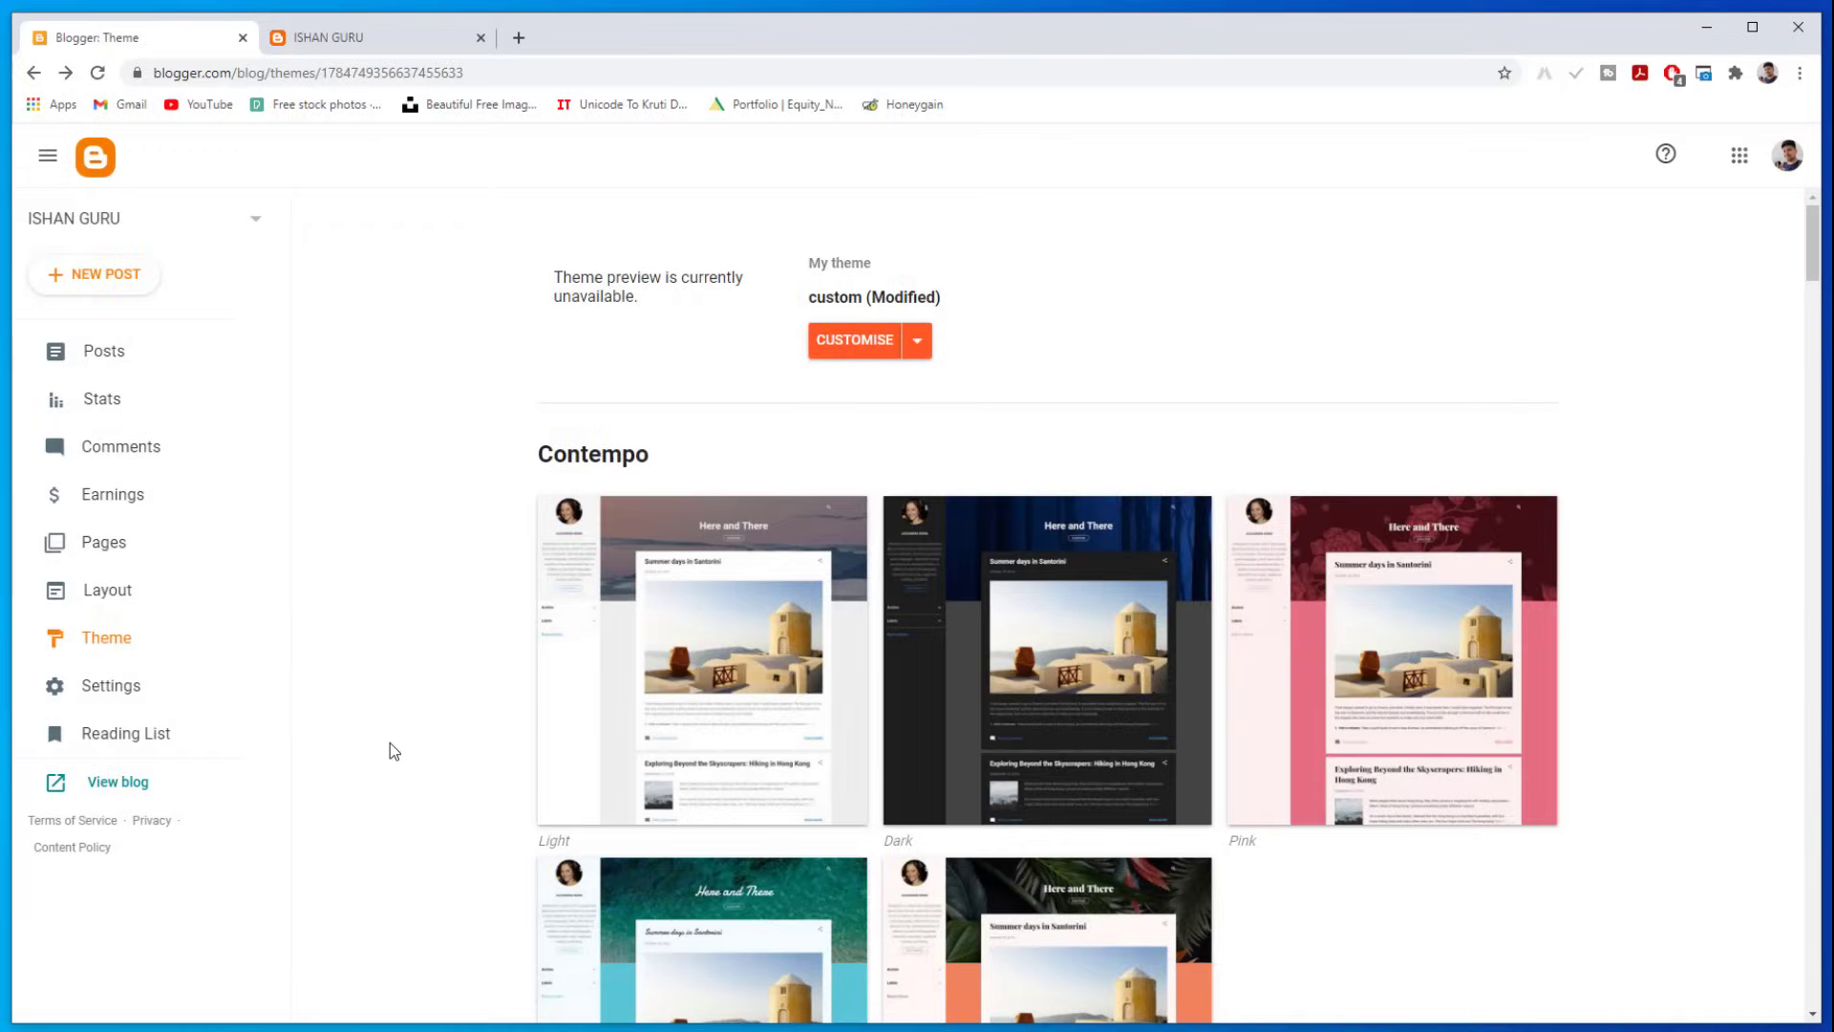
Step: Create a new blog page titled Contact Us with an empty body and publish it
click(122, 548)
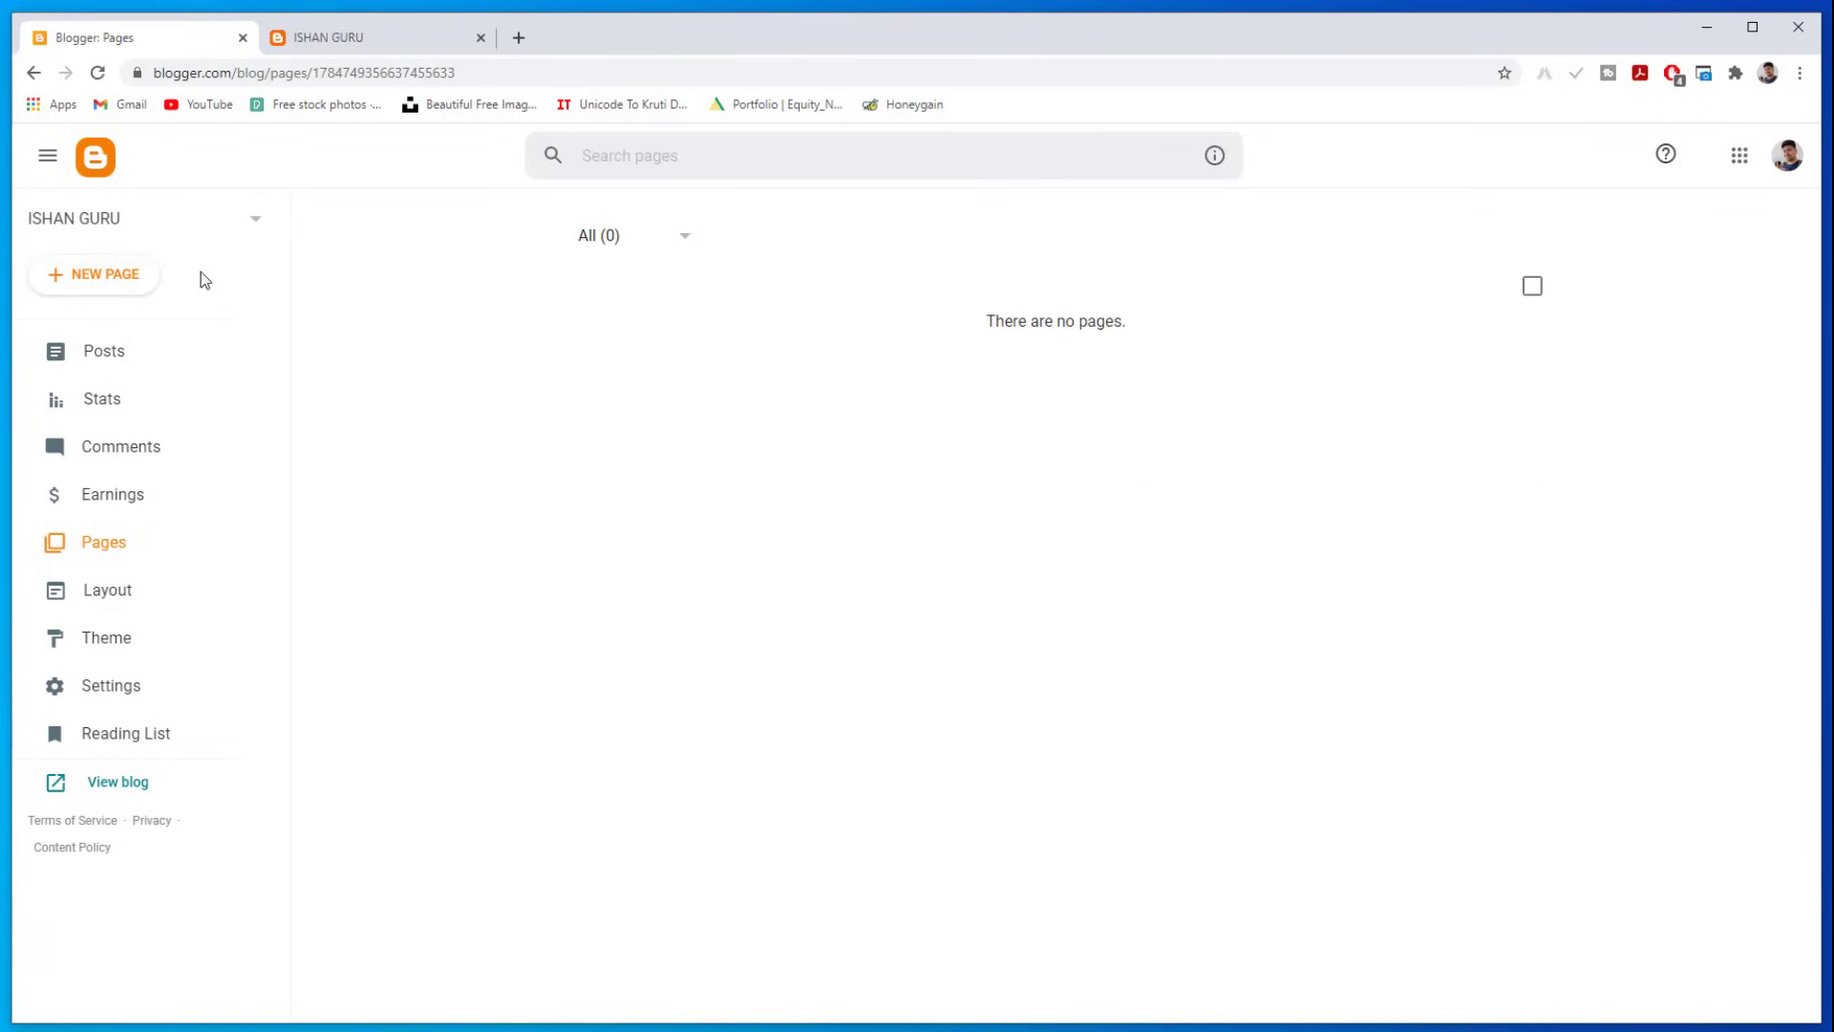
click(131, 281)
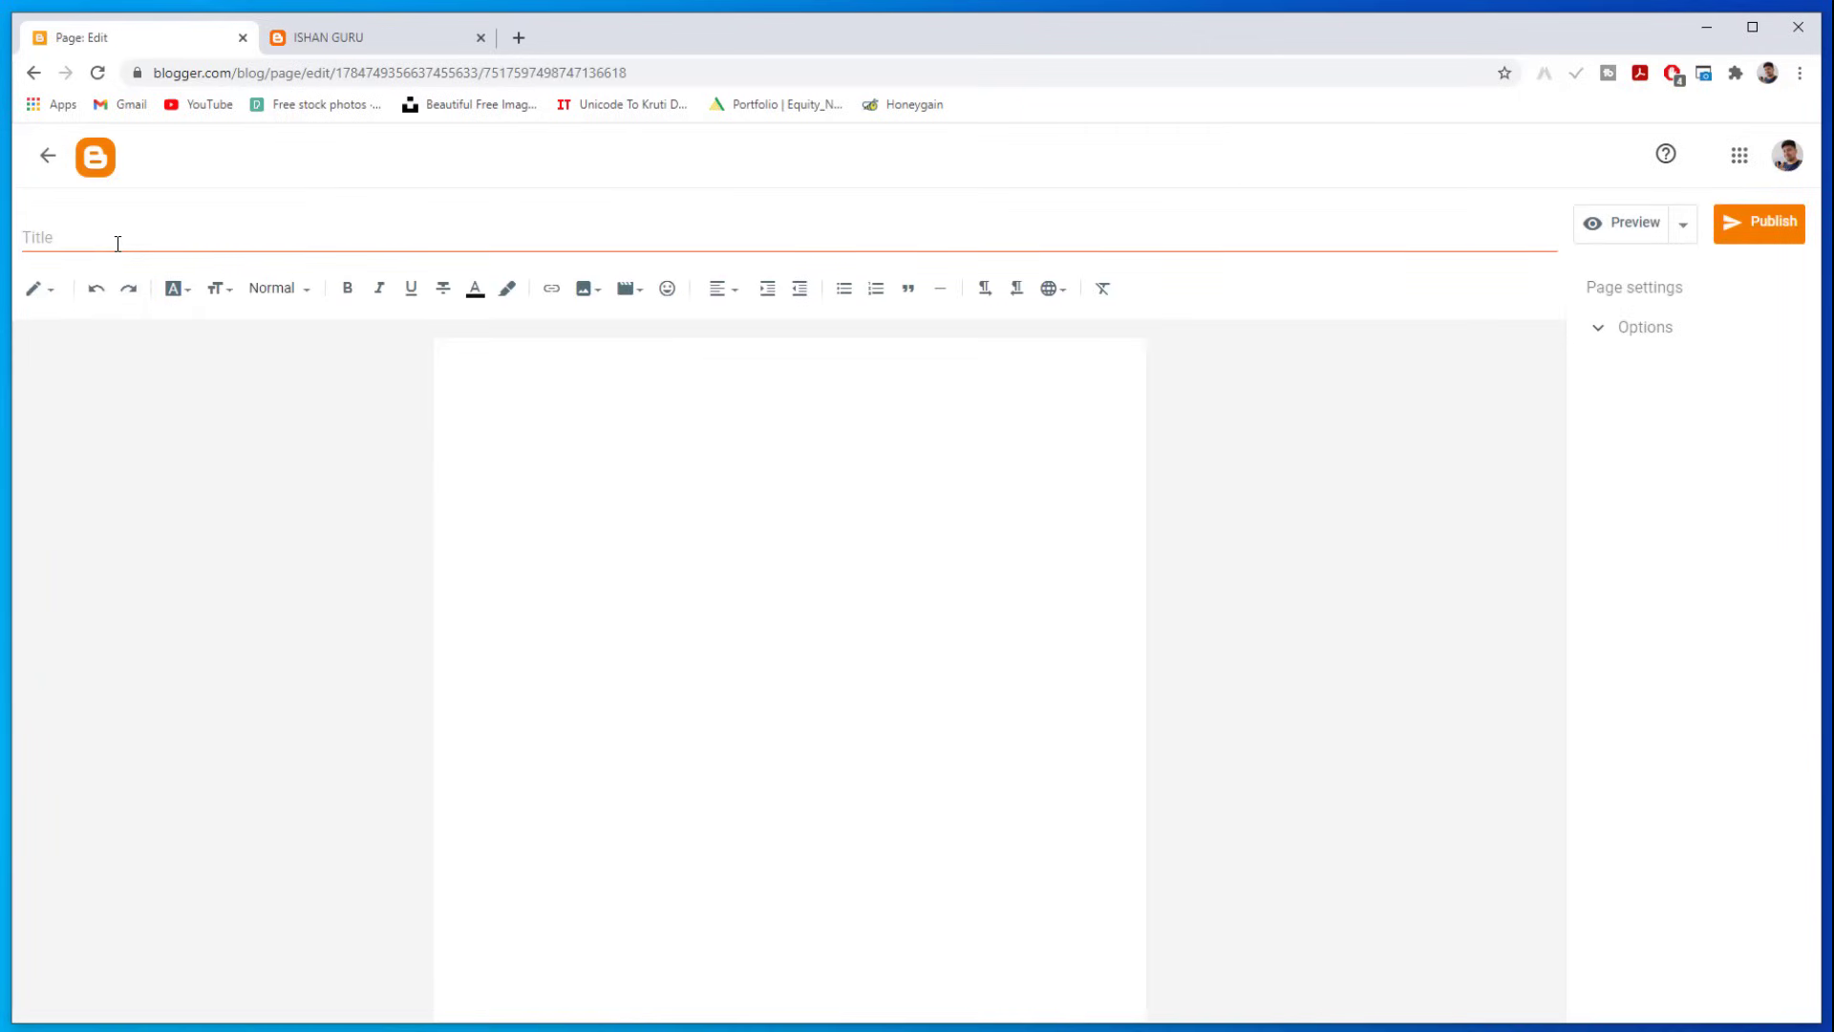
click(117, 243)
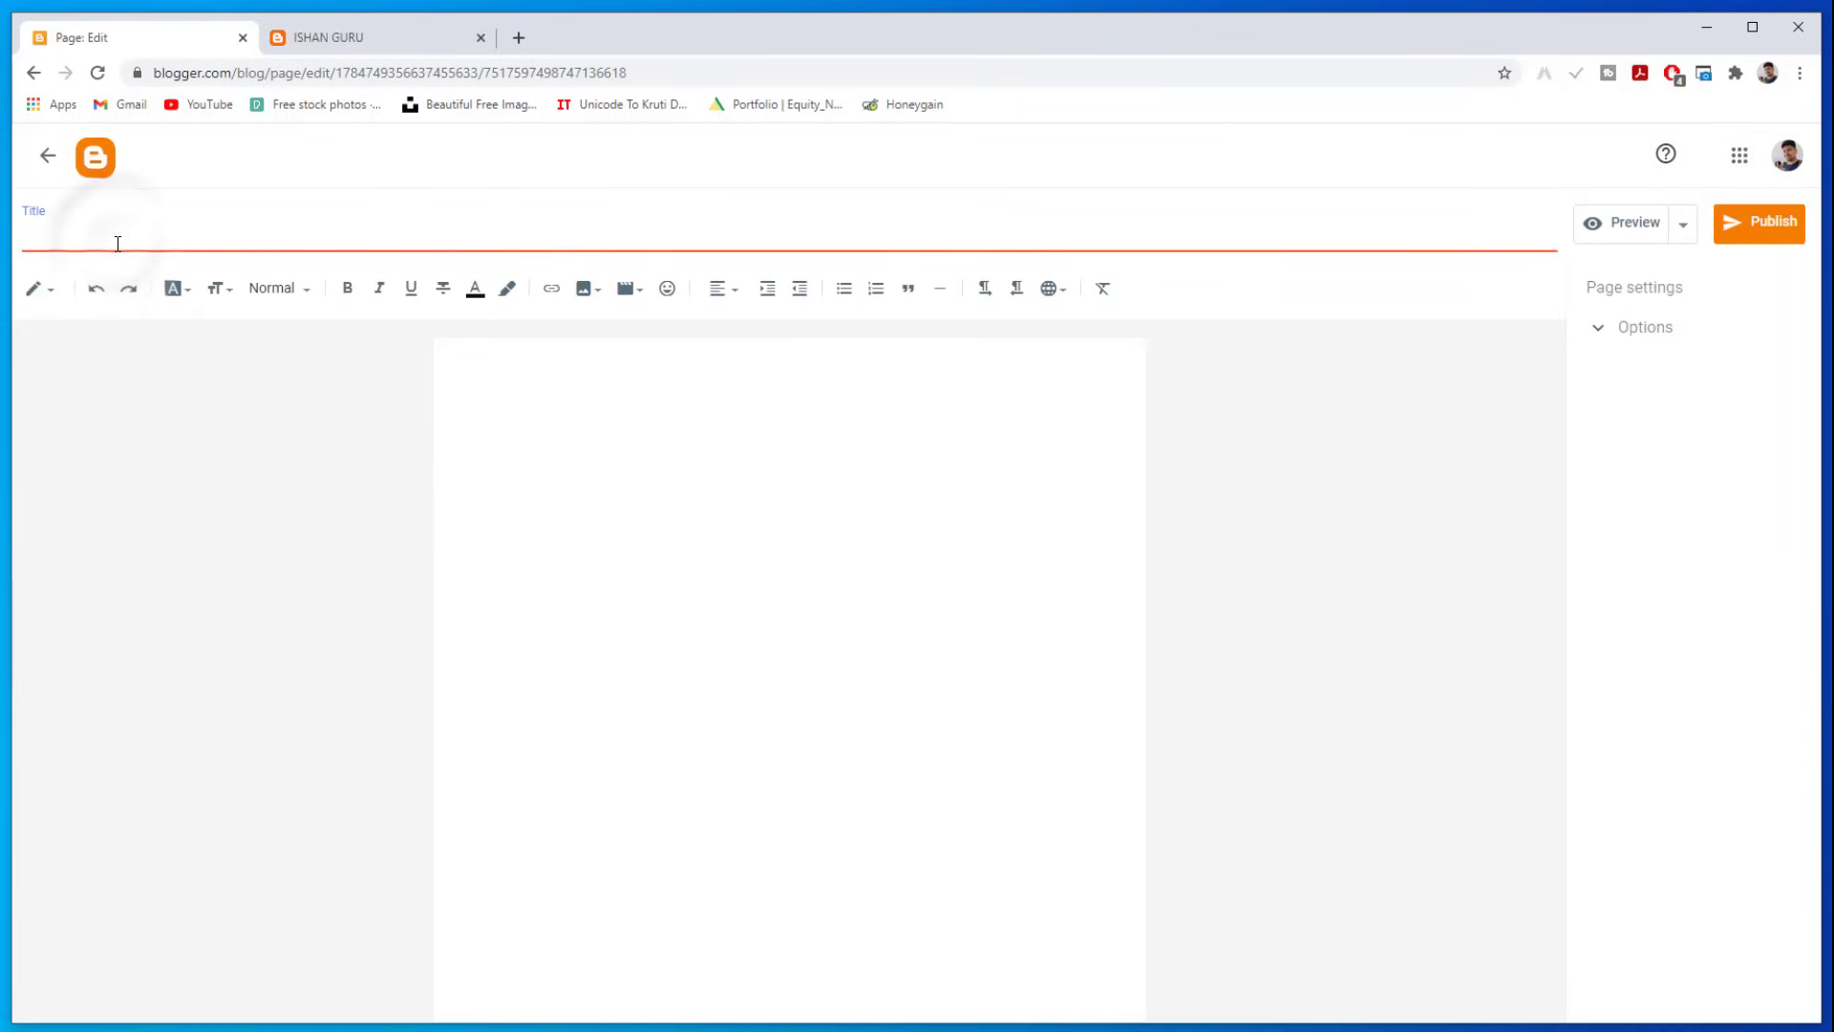
text(Contact Us)
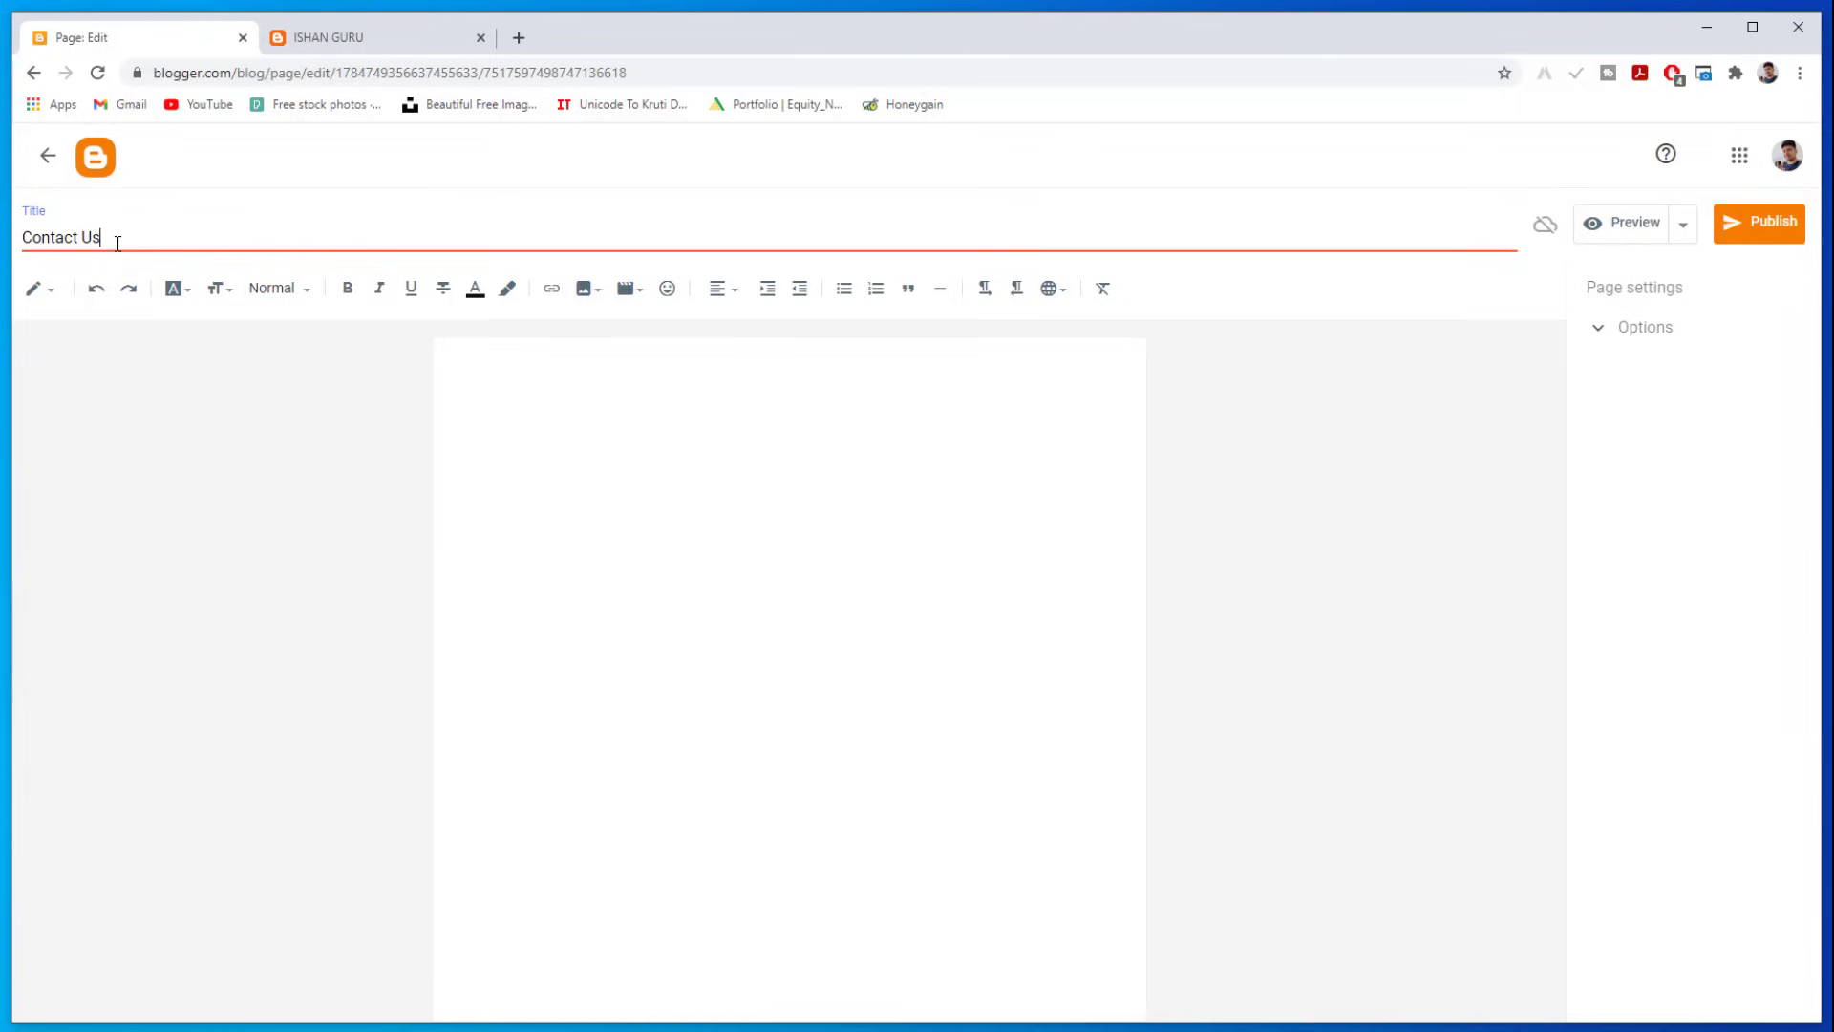
click(684, 585)
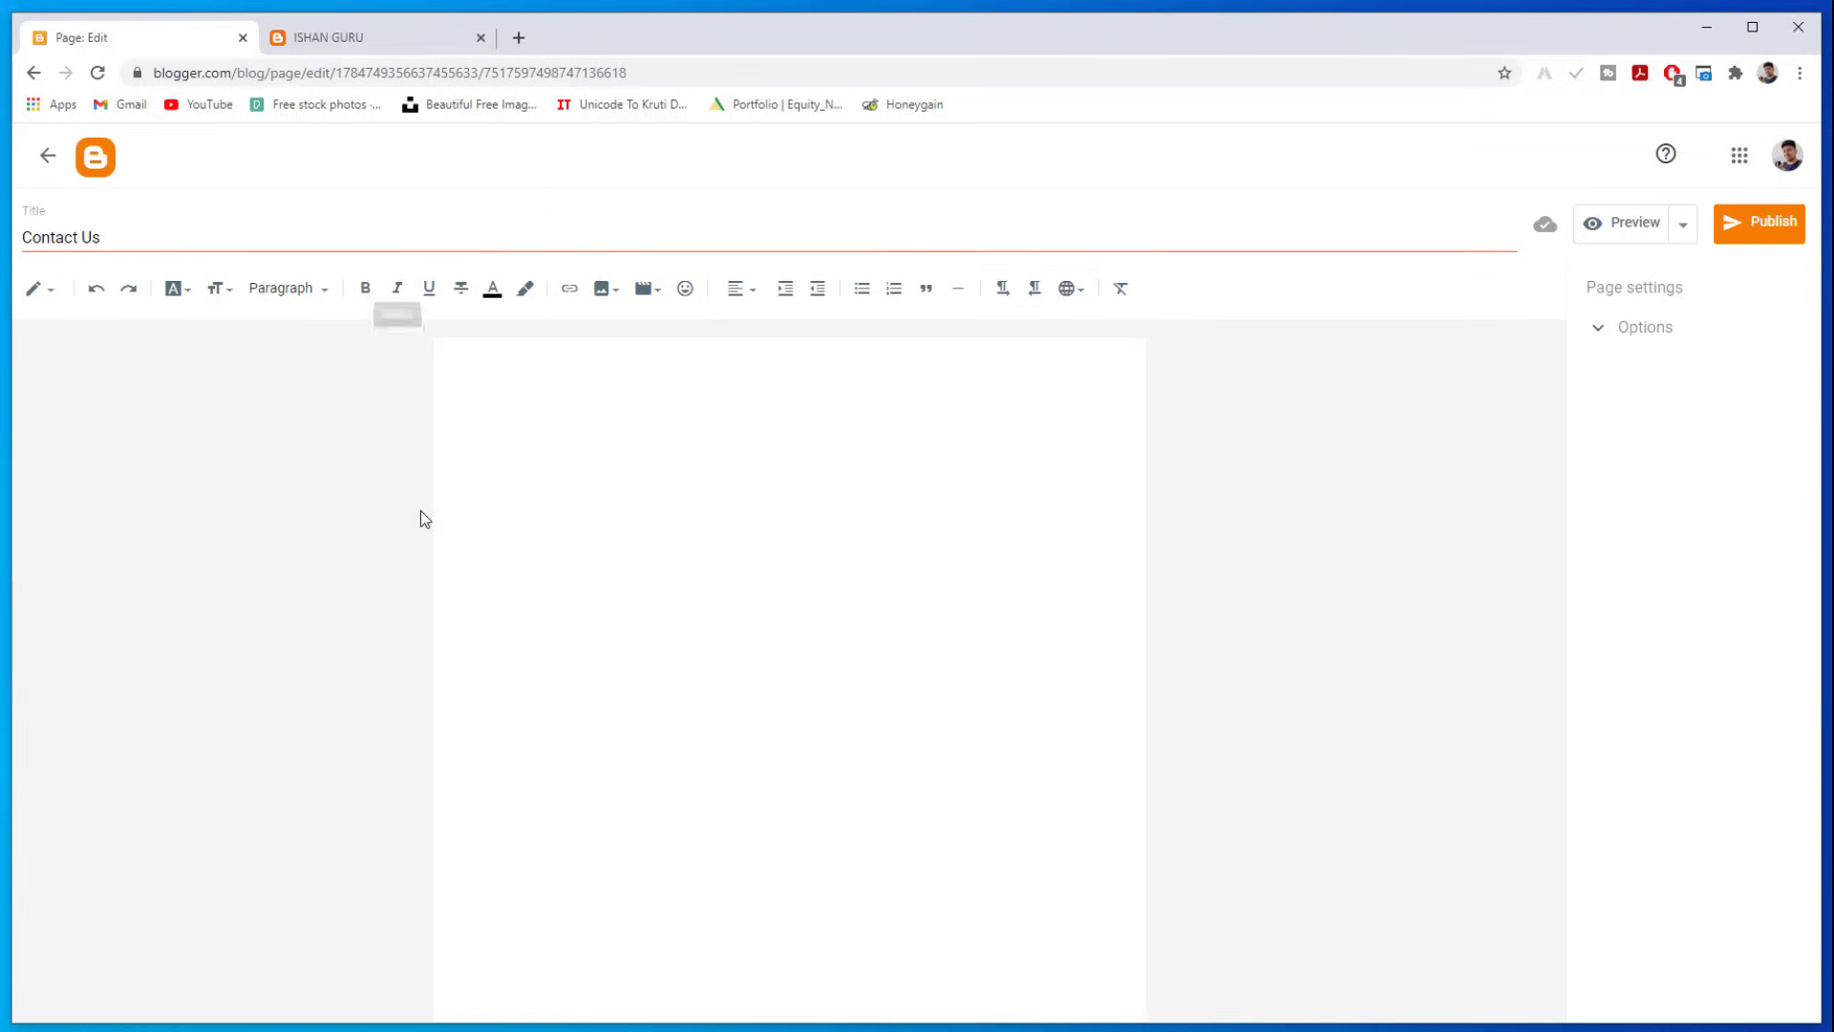
click(219, 288)
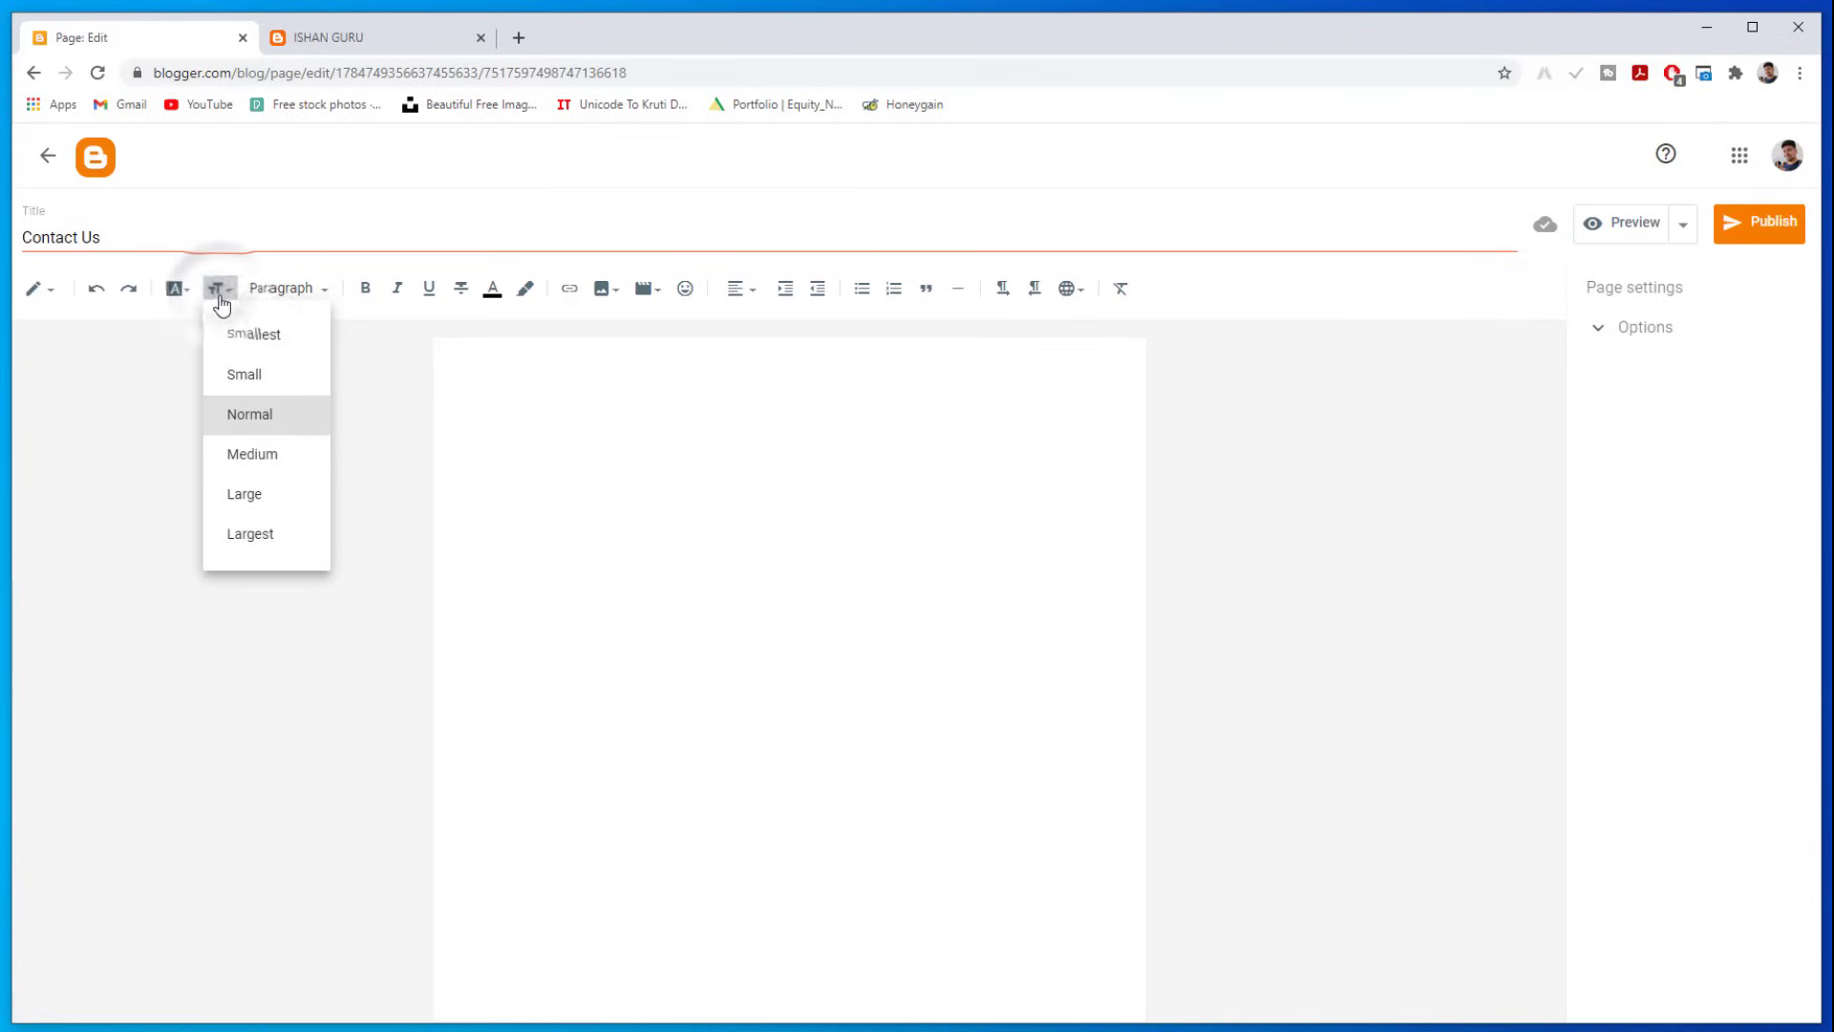
click(695, 405)
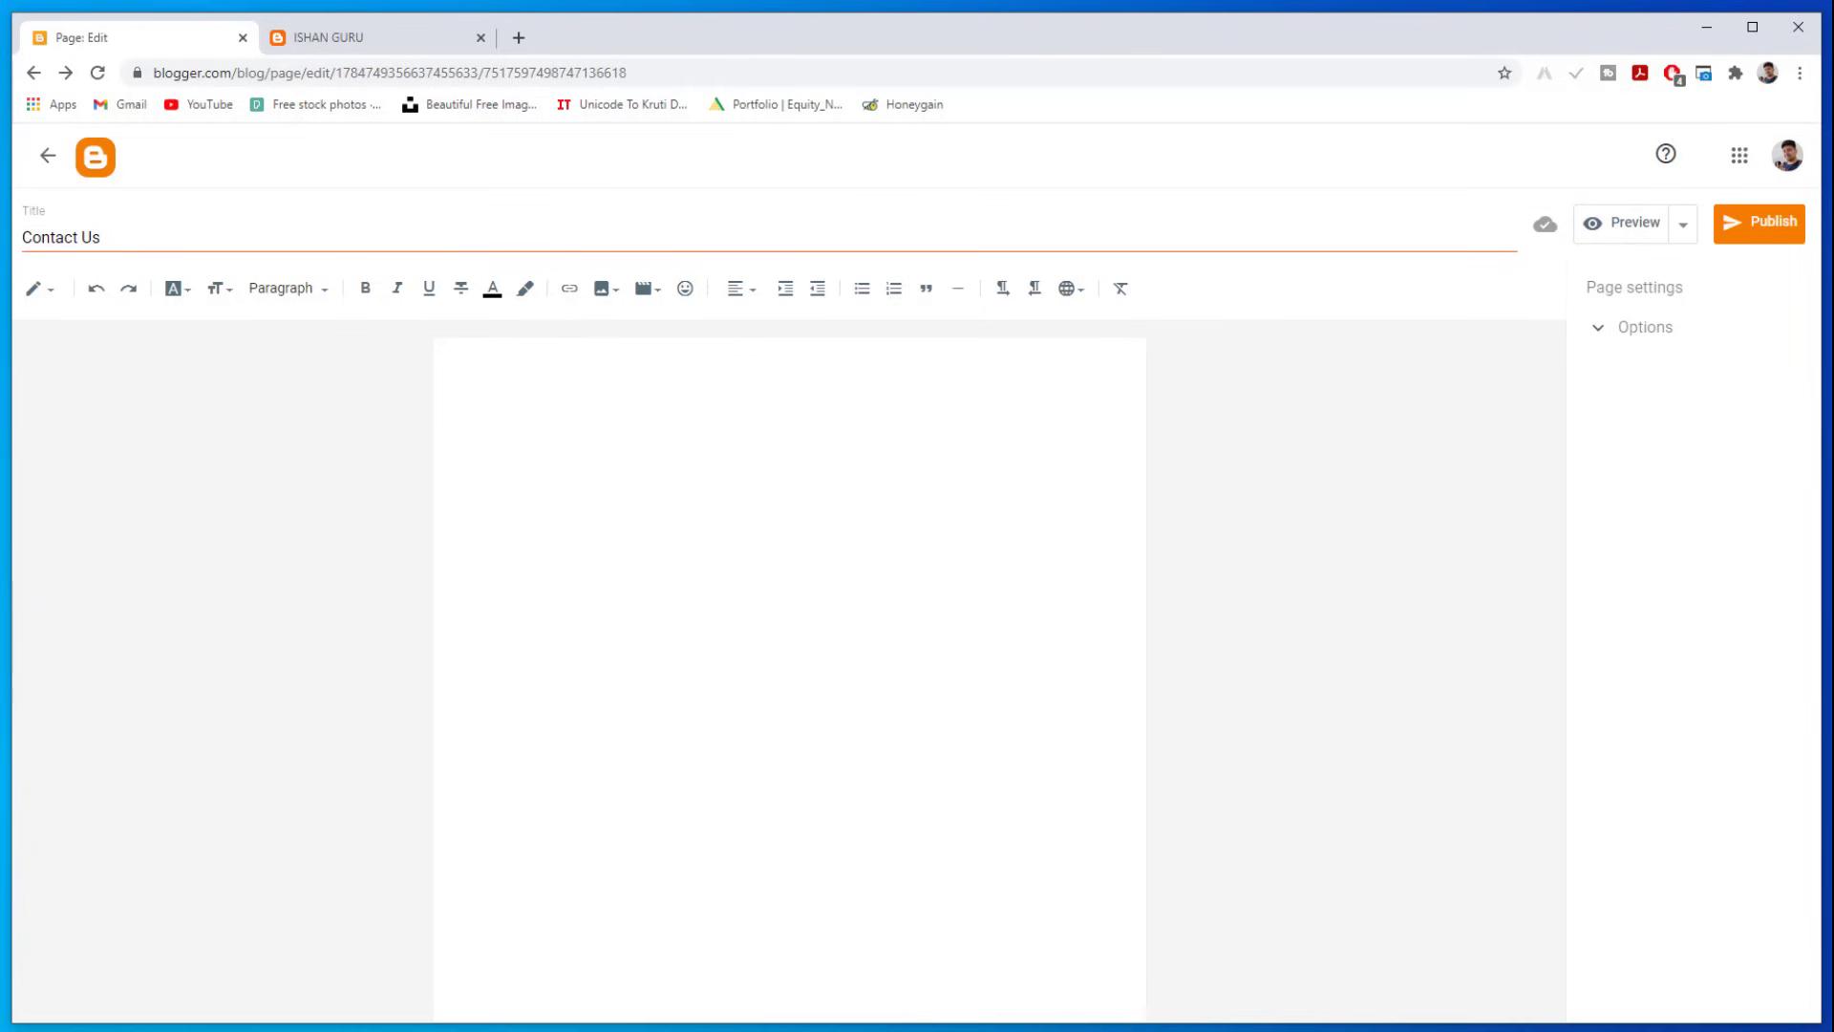
click(1767, 226)
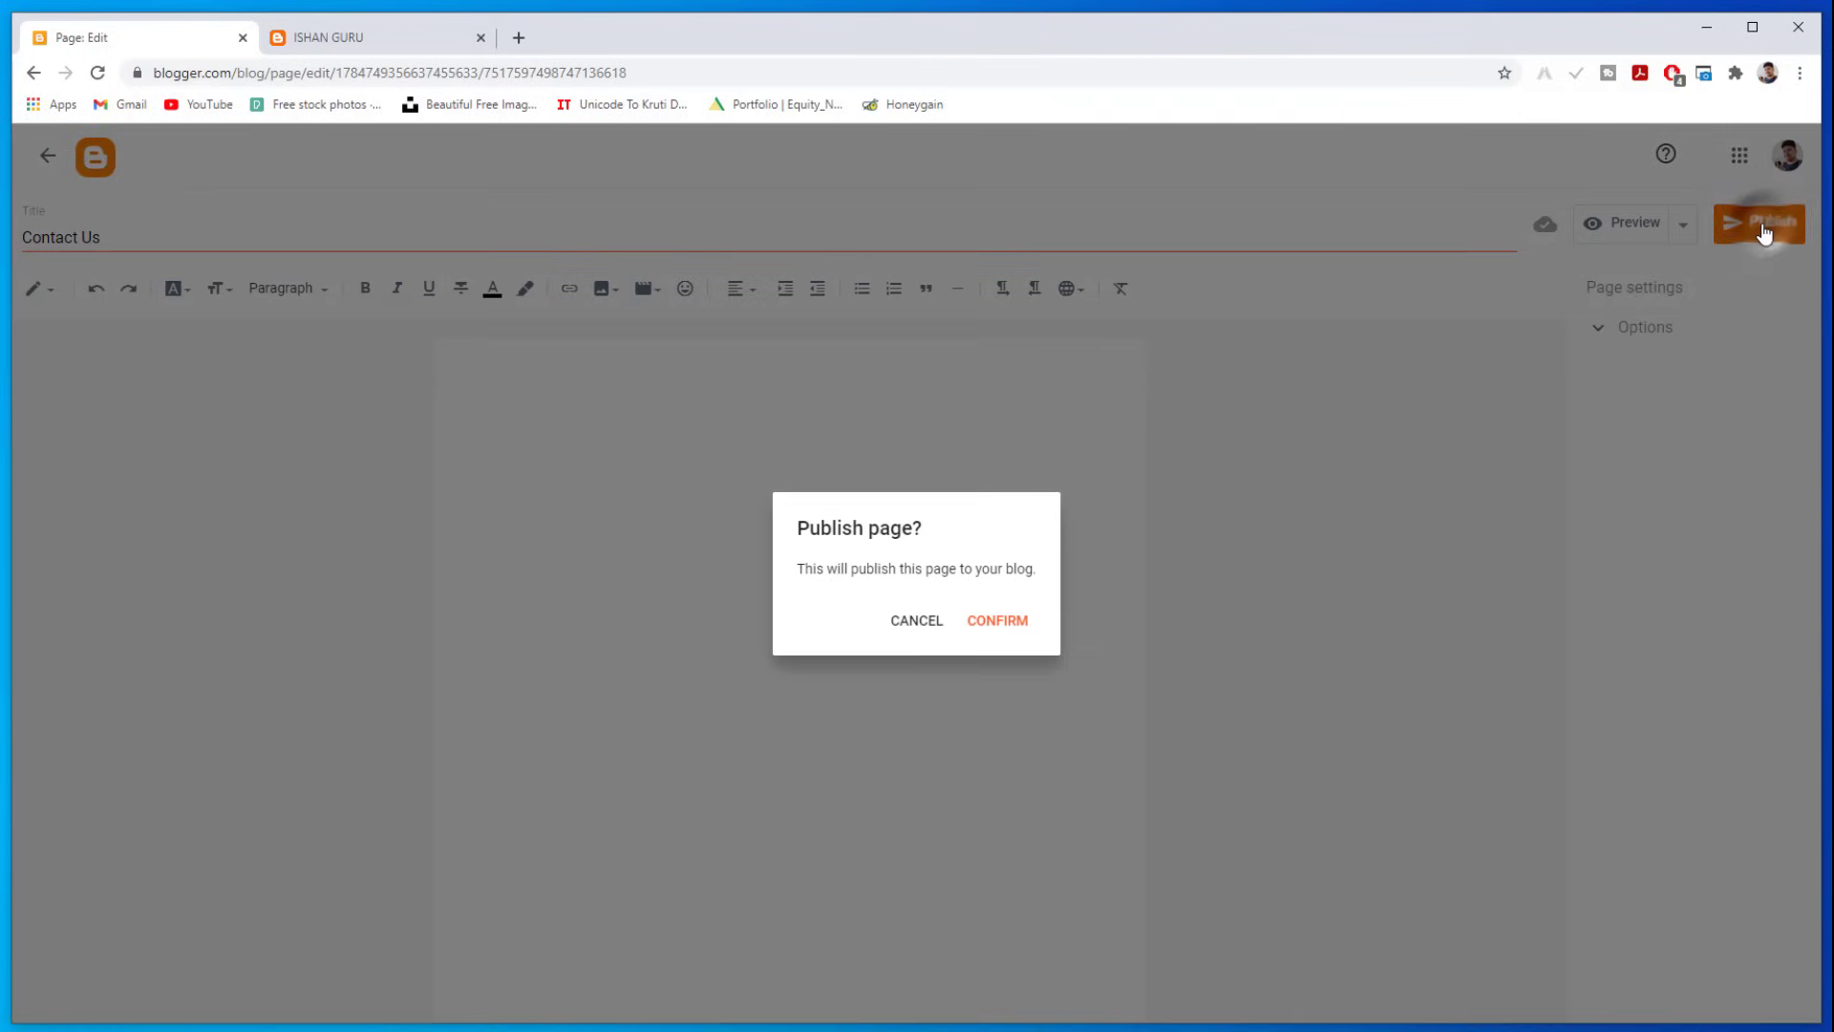
click(1011, 625)
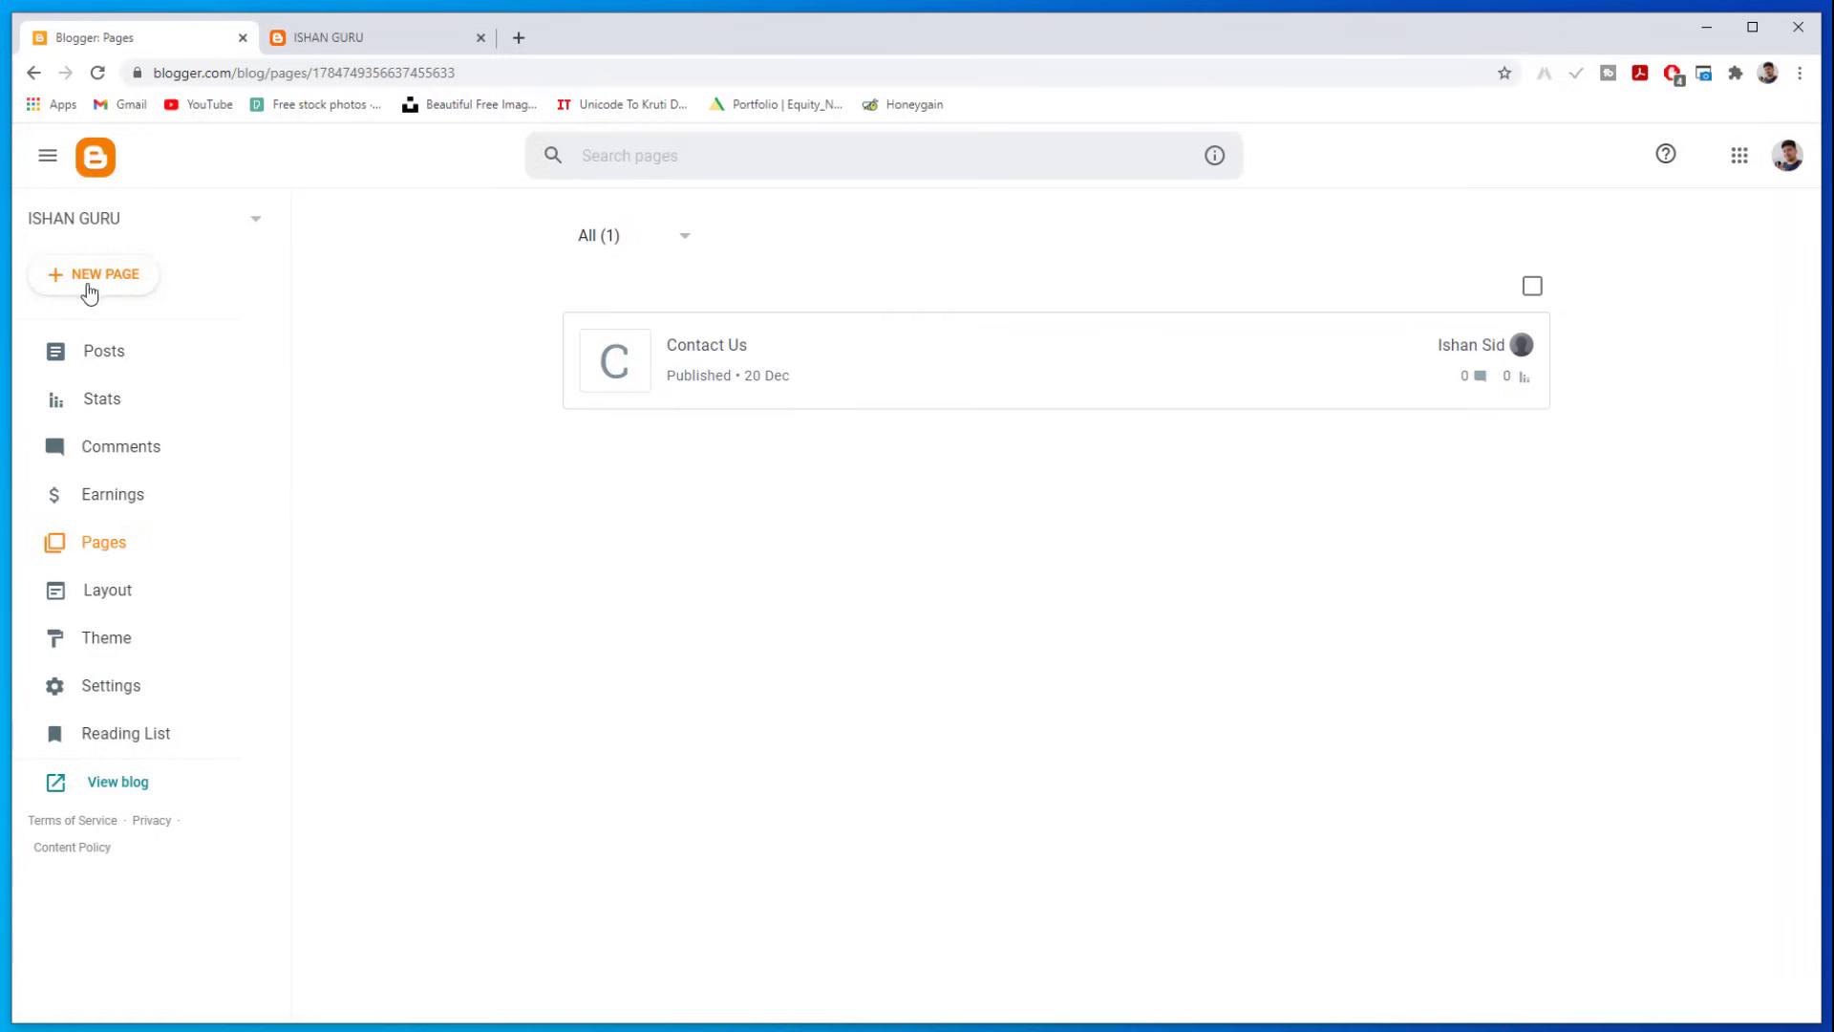
Step: Create another page titled About Us with an empty body and publish it
click(133, 285)
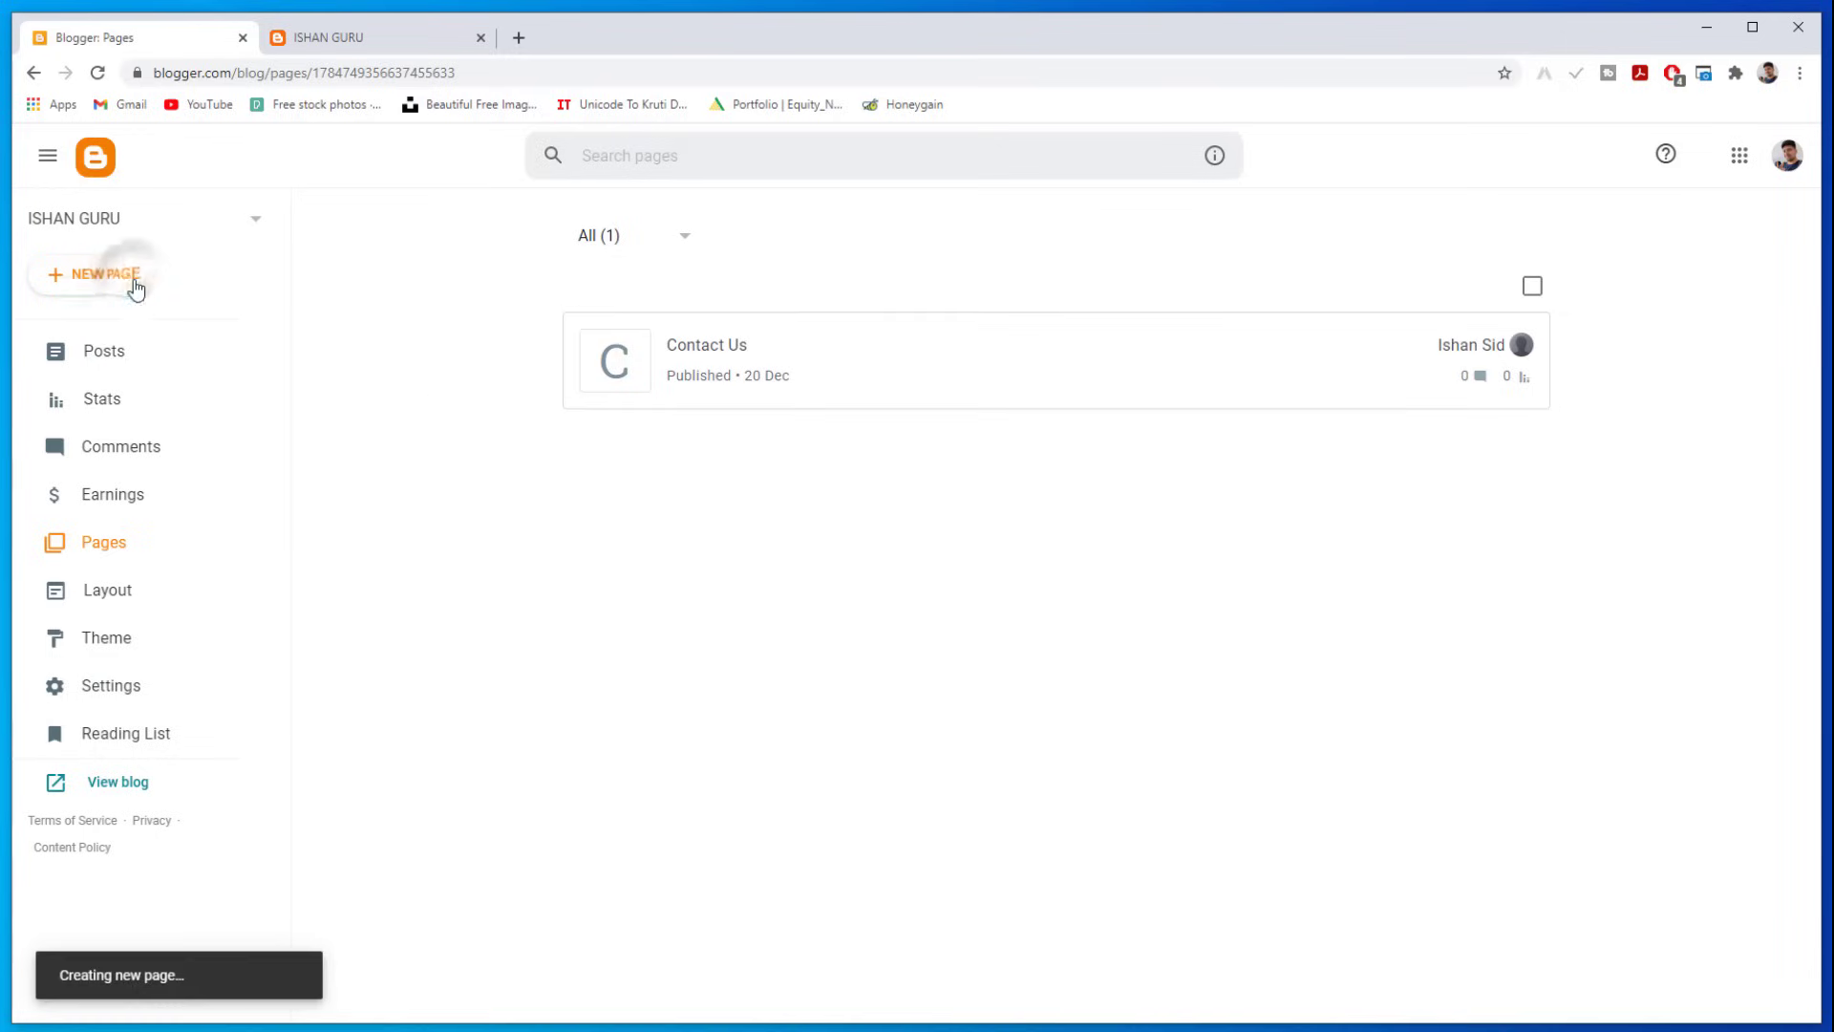
text(Ab)
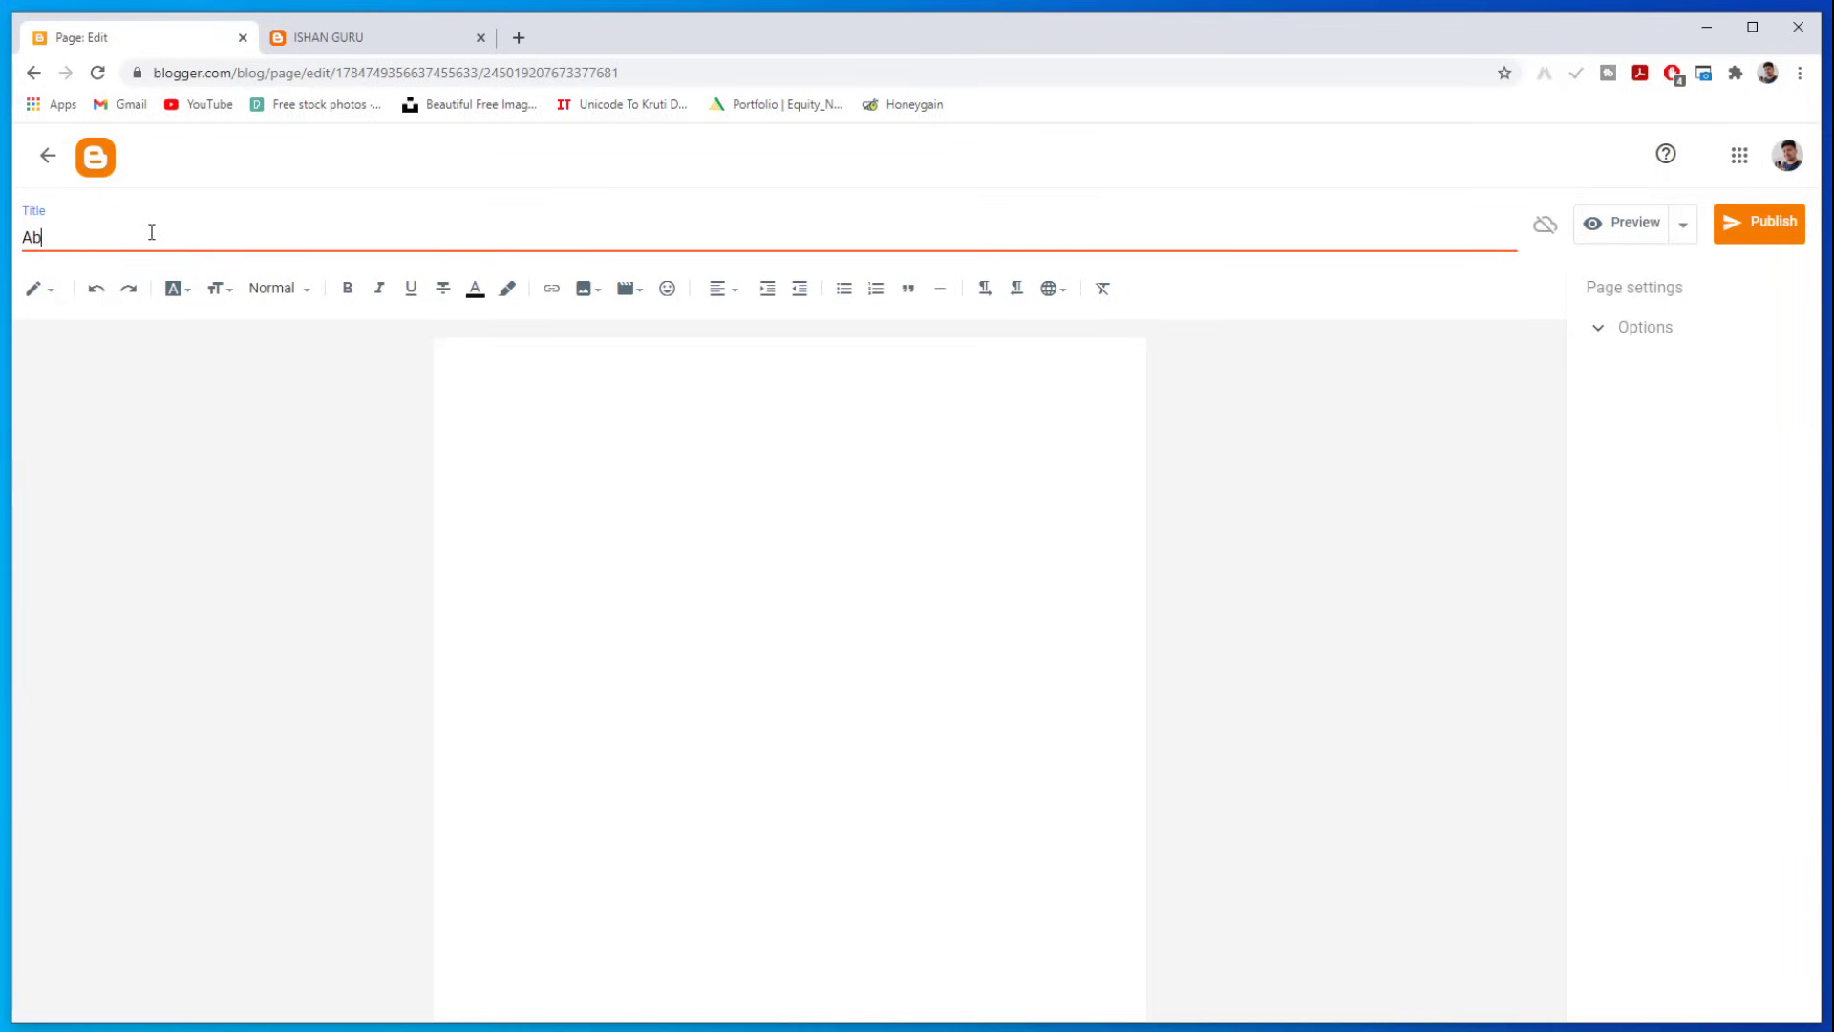
text(out Us)
click(816, 407)
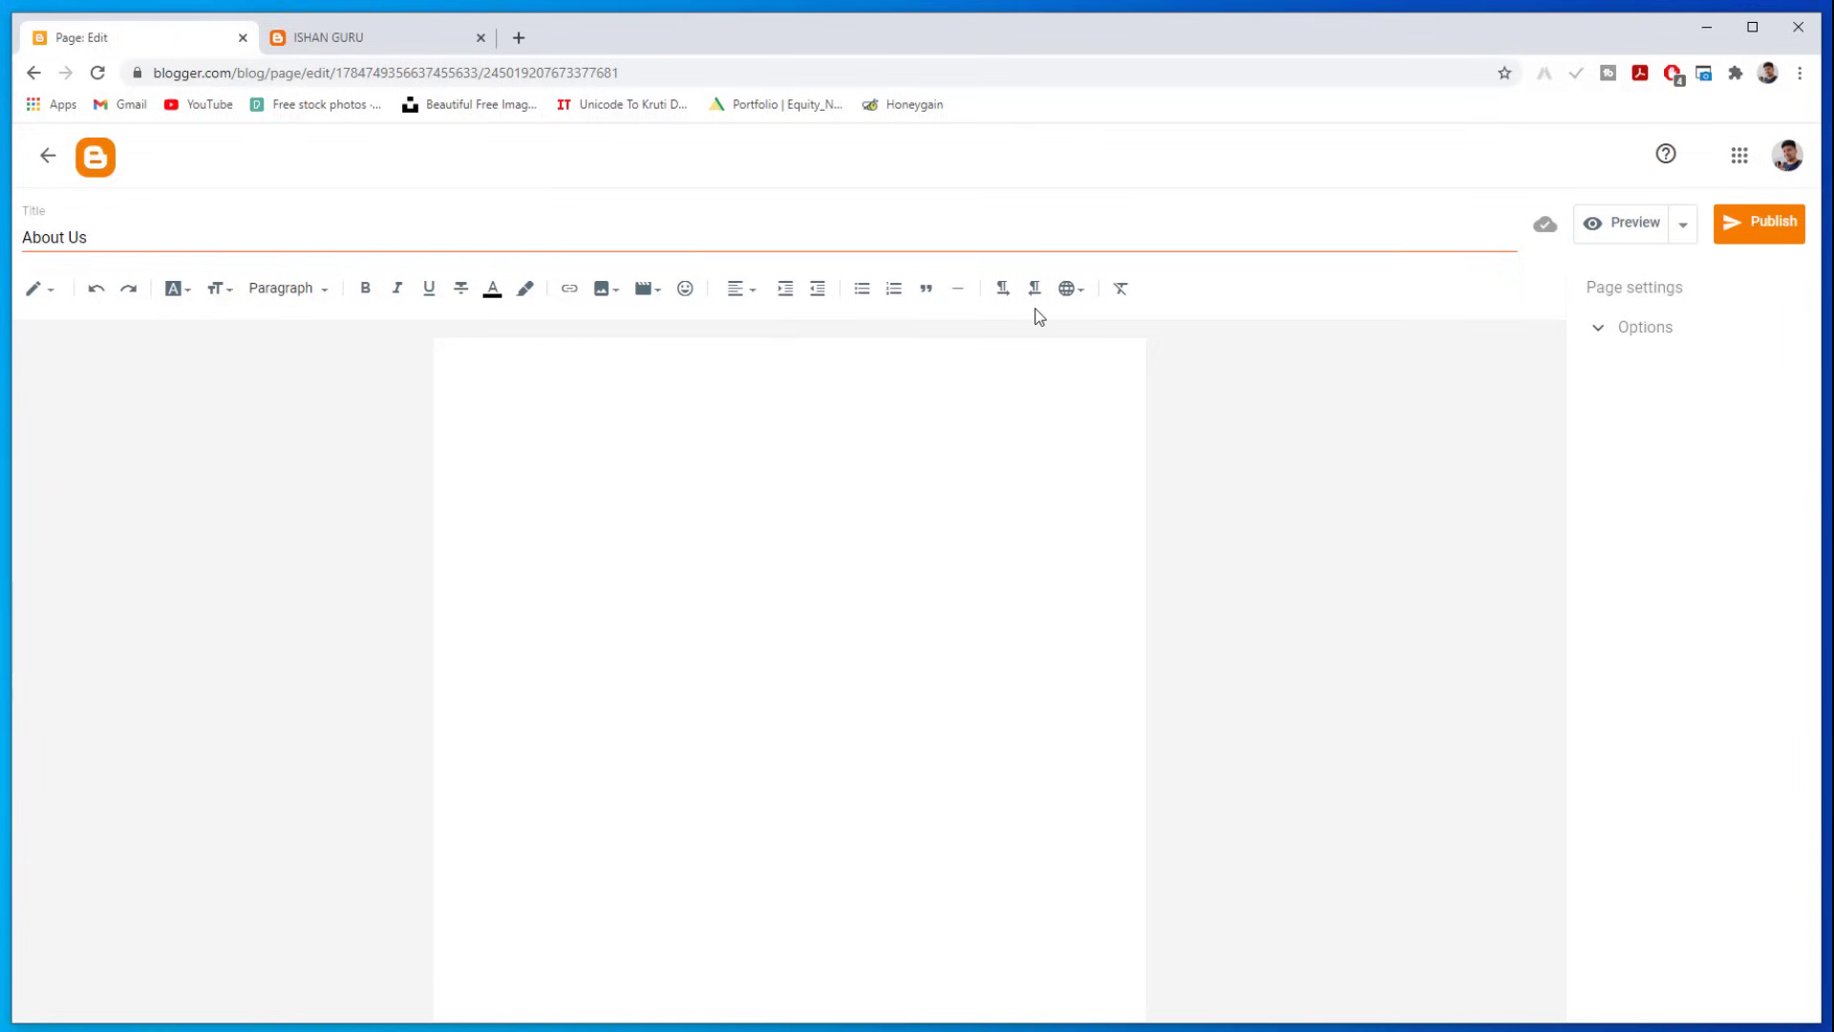
click(1729, 234)
click(1005, 623)
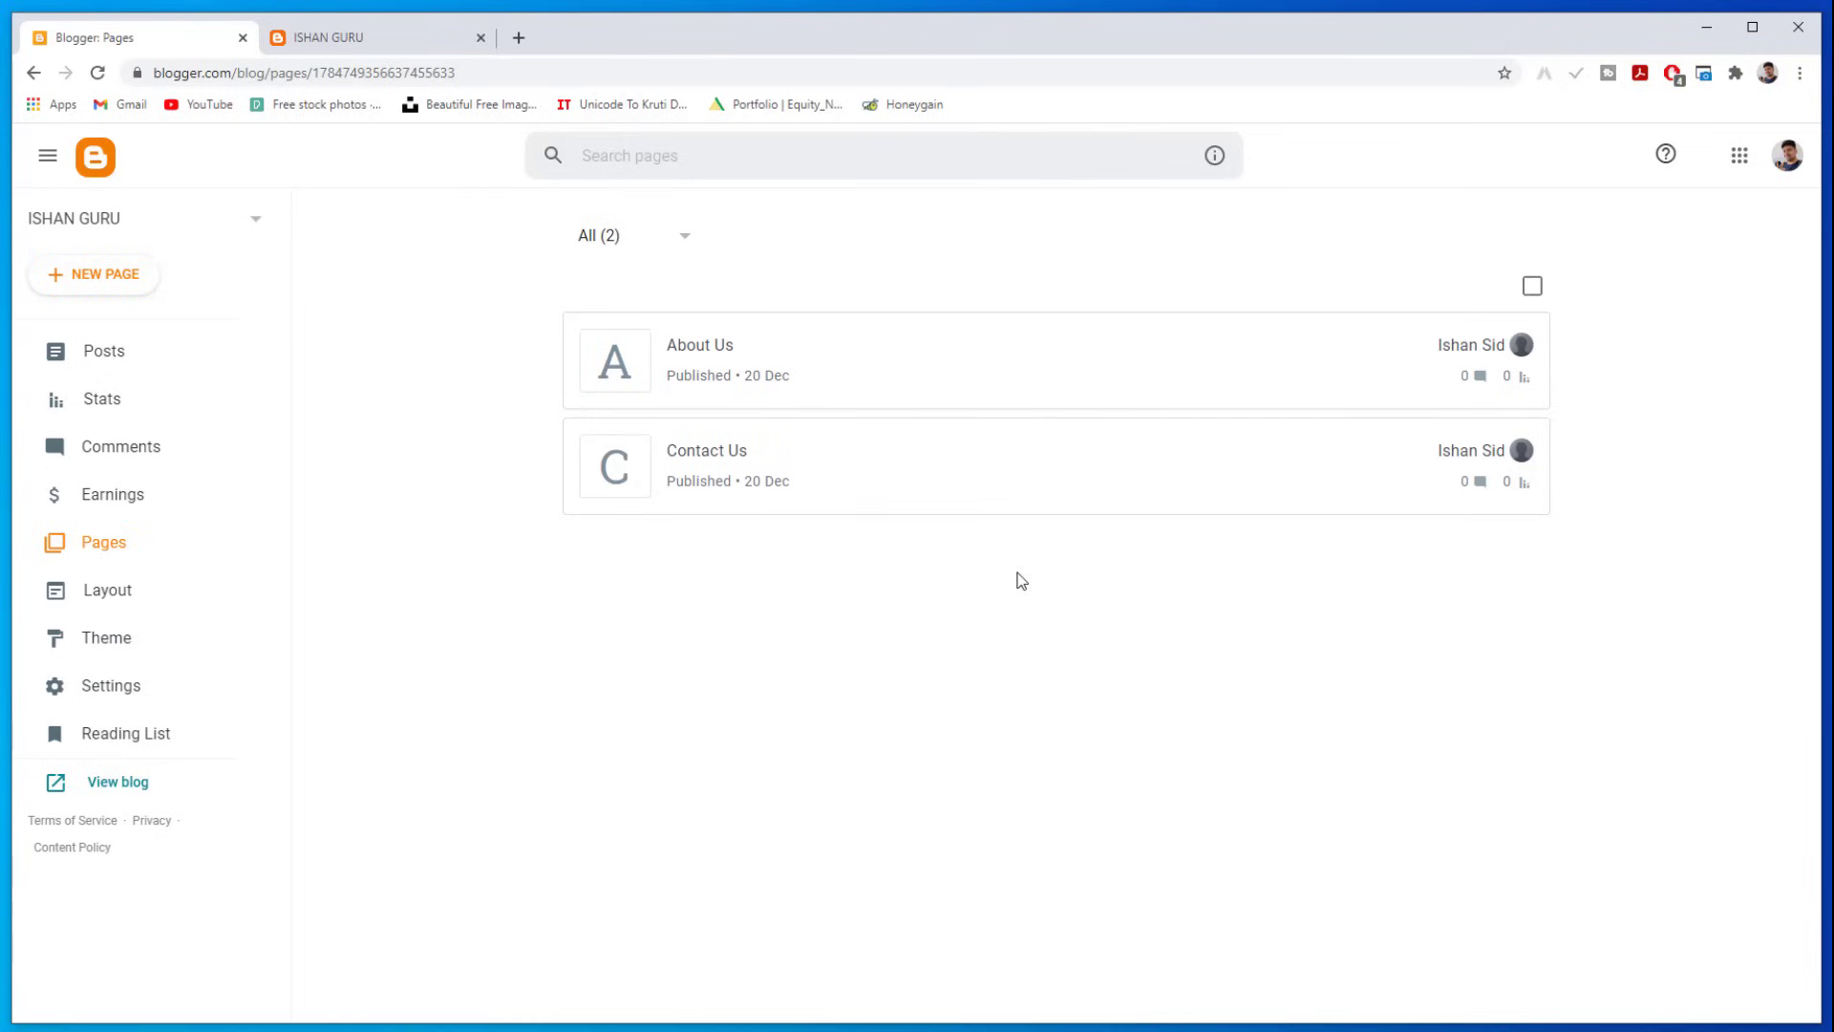
Step: Start a new blog post and title it "21 कमाल की वेबसाइट जिनके बारे में आपको जानना चाहिए"
click(162, 366)
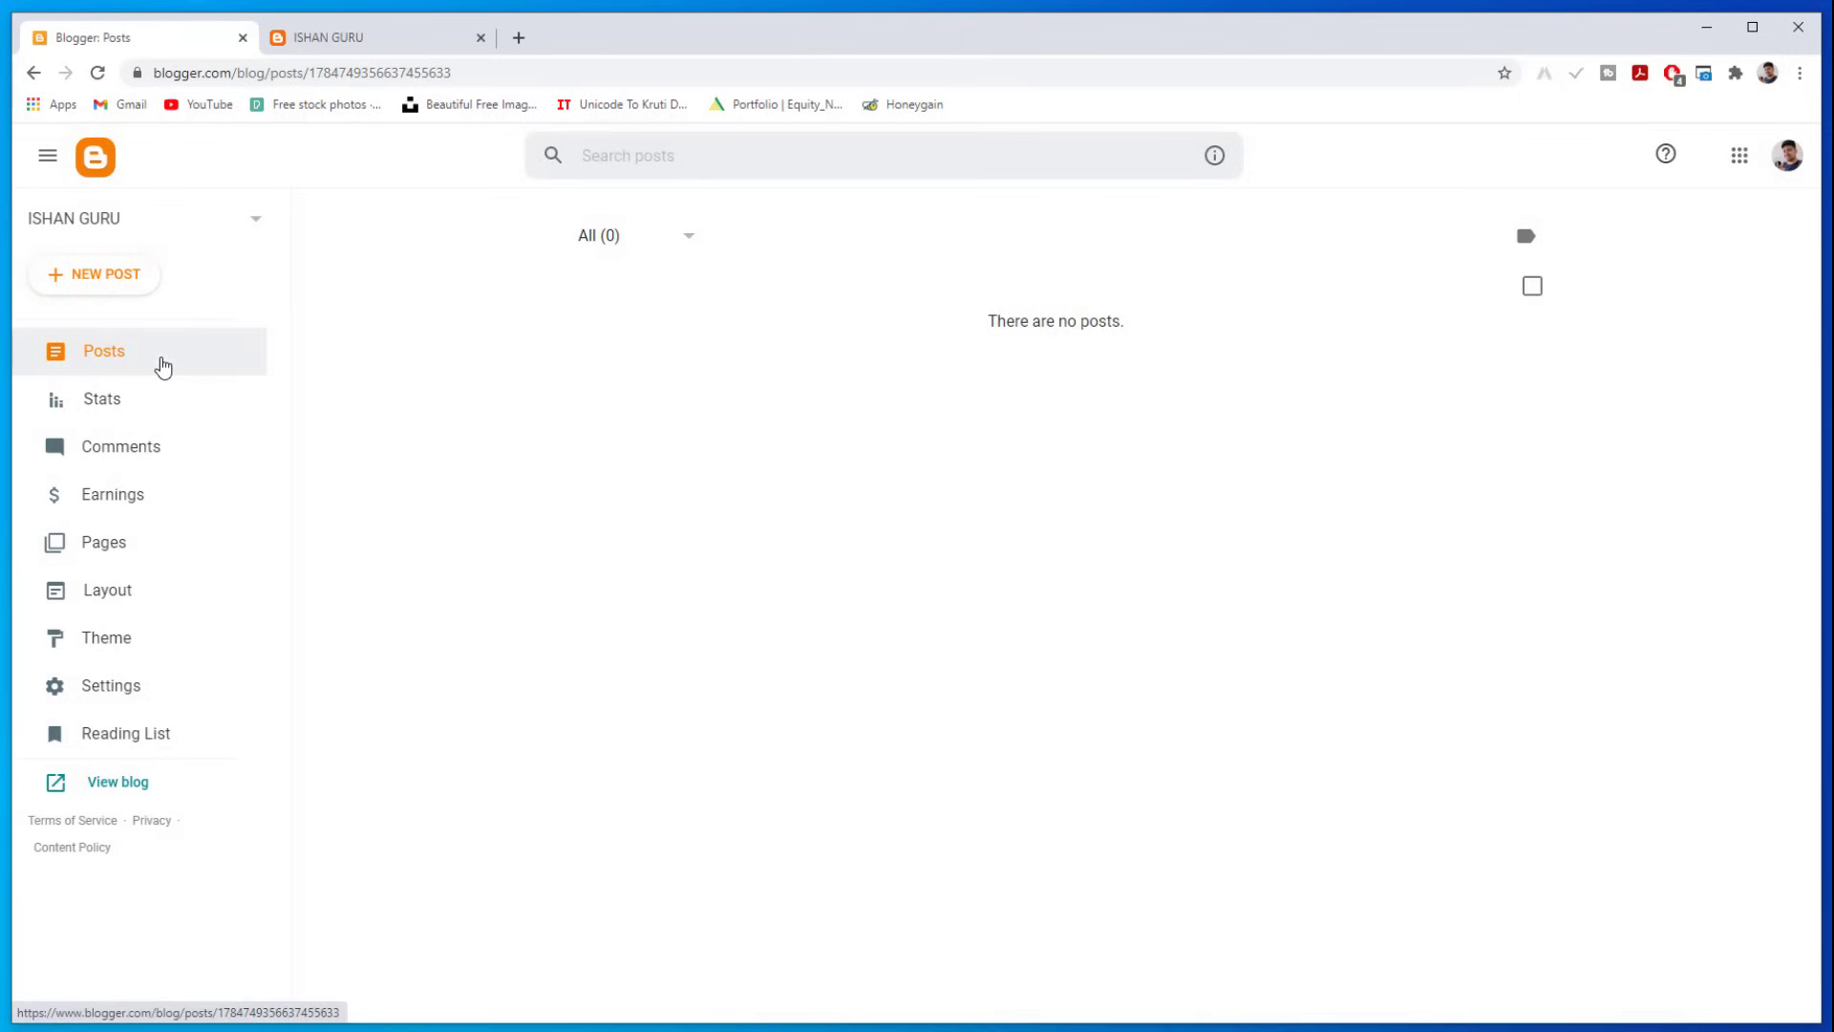
click(125, 281)
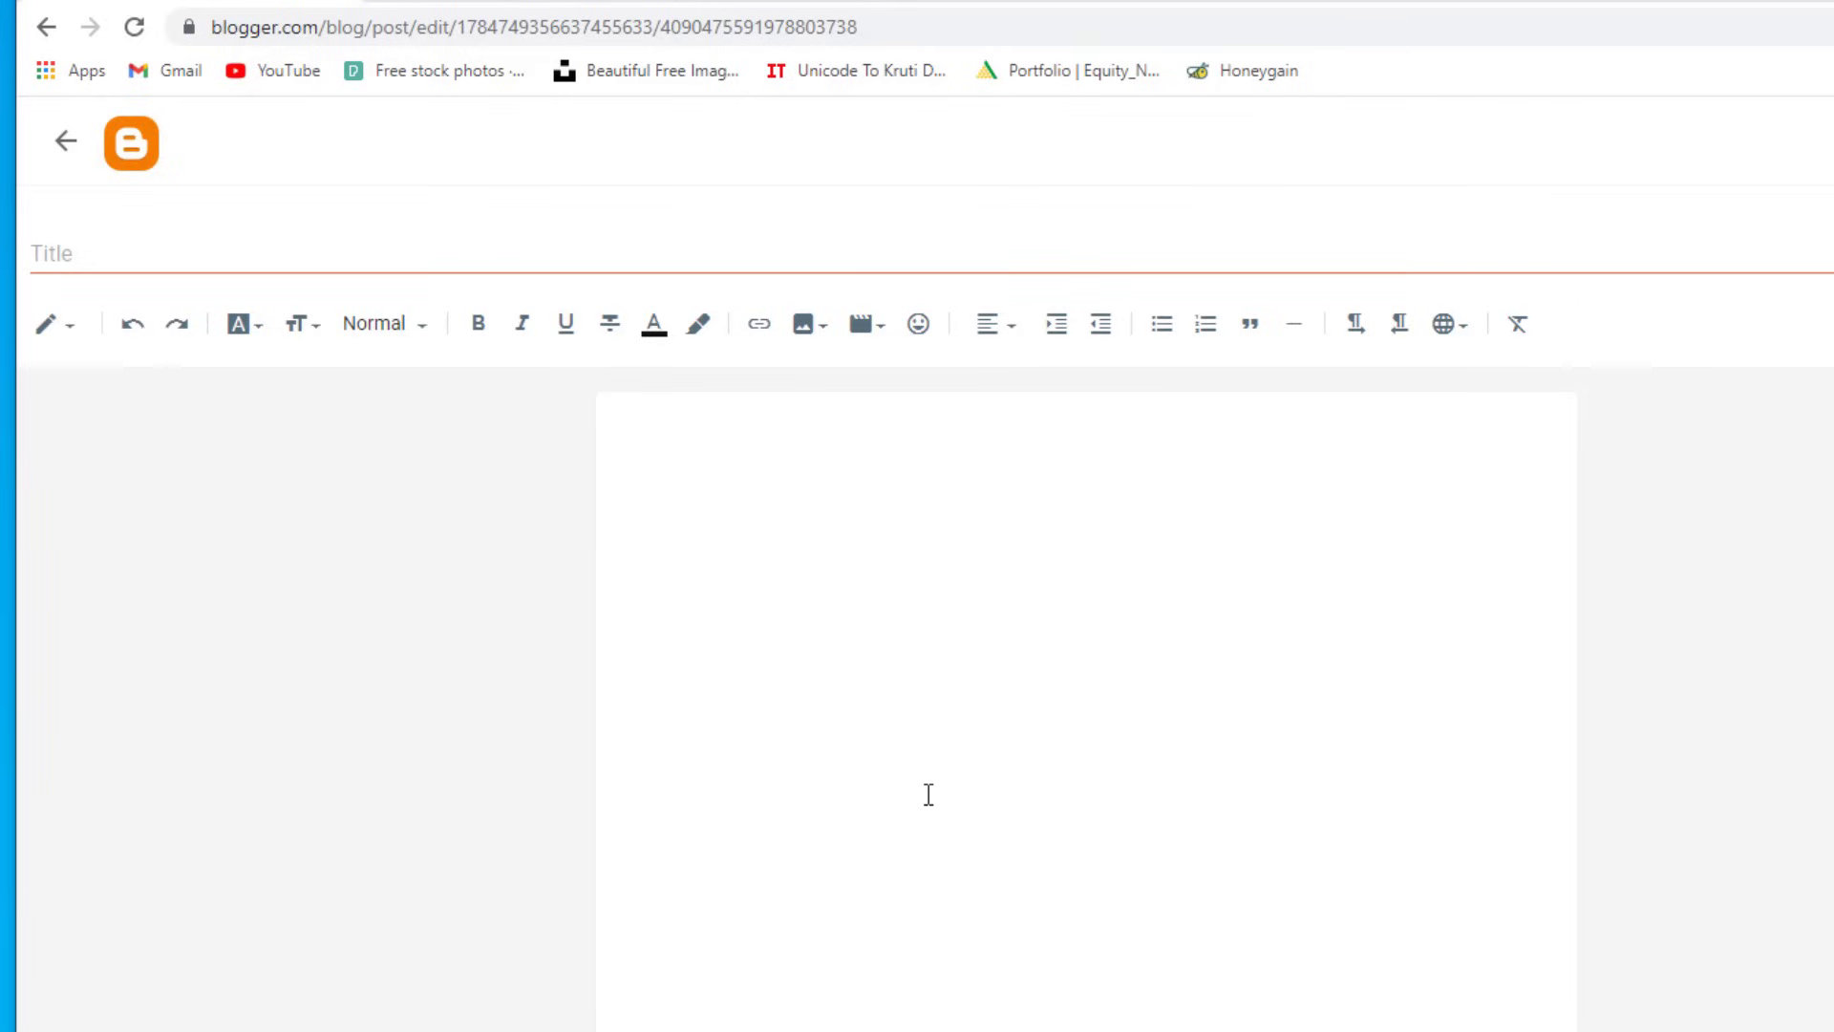
click(102, 257)
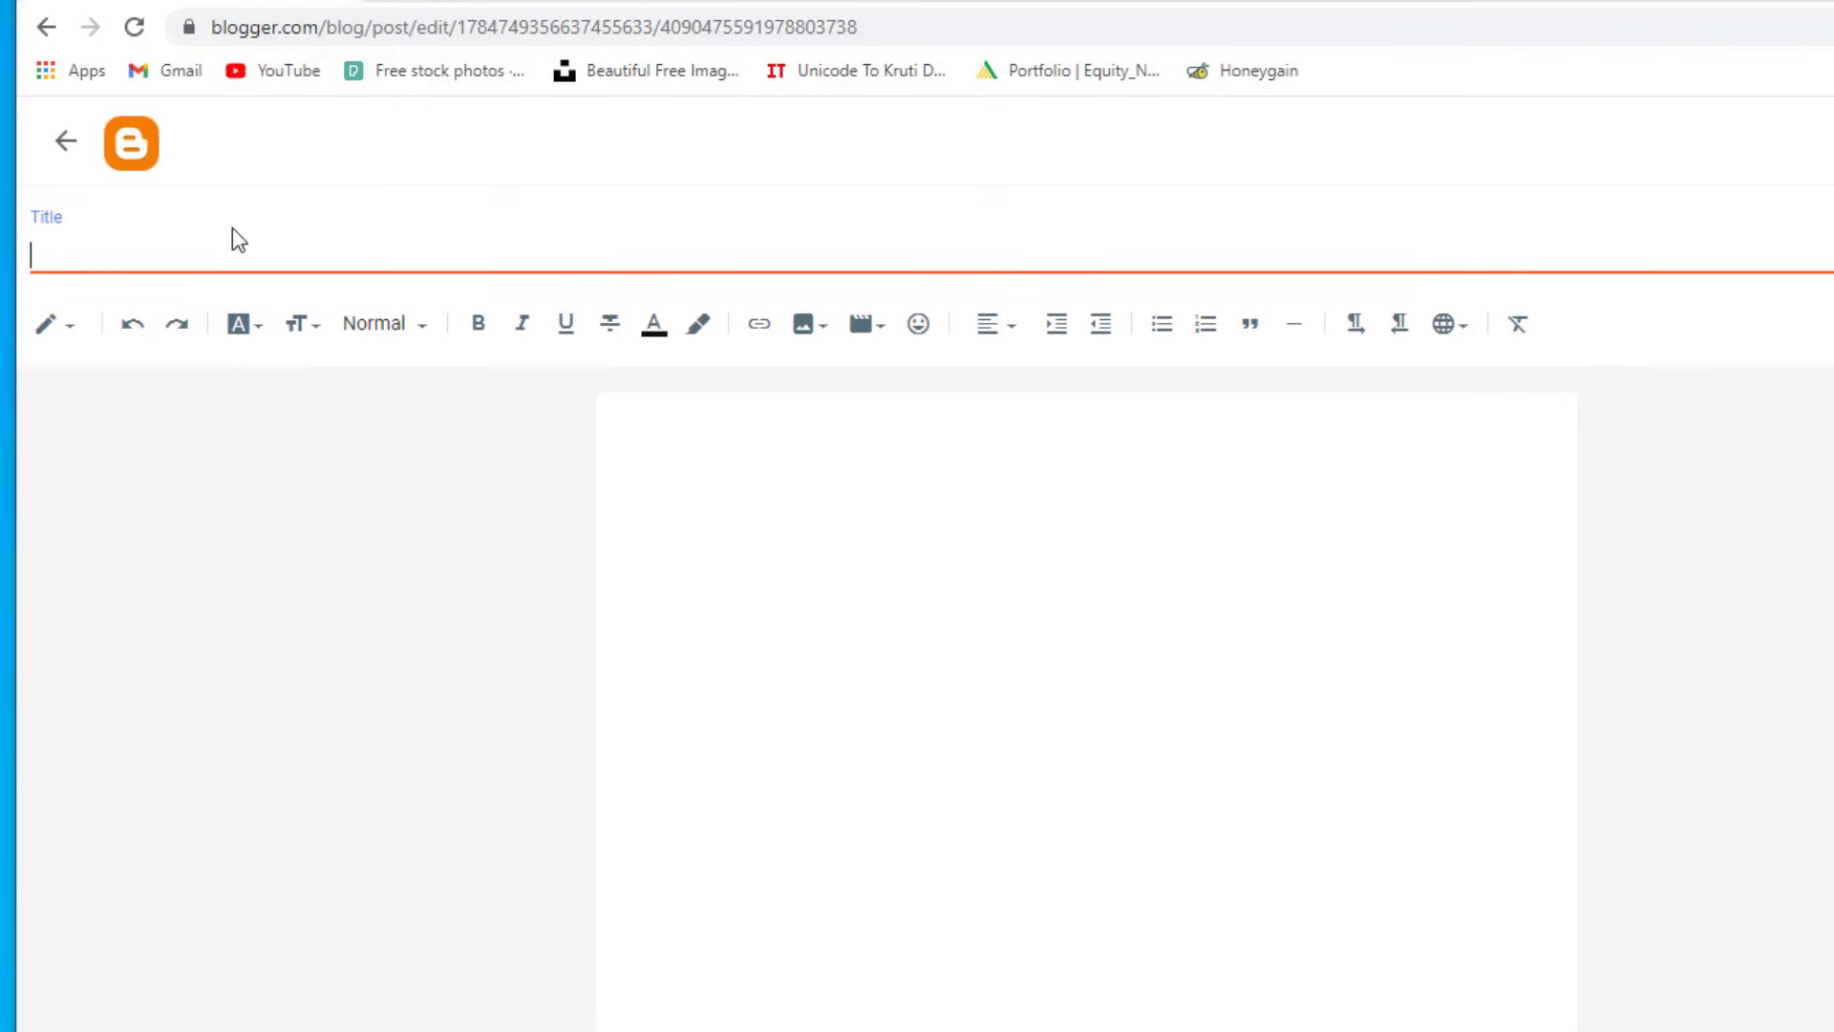
text(21 कमाल की वेबसाइट जिनके बारे में आपको जानना चाहिए)
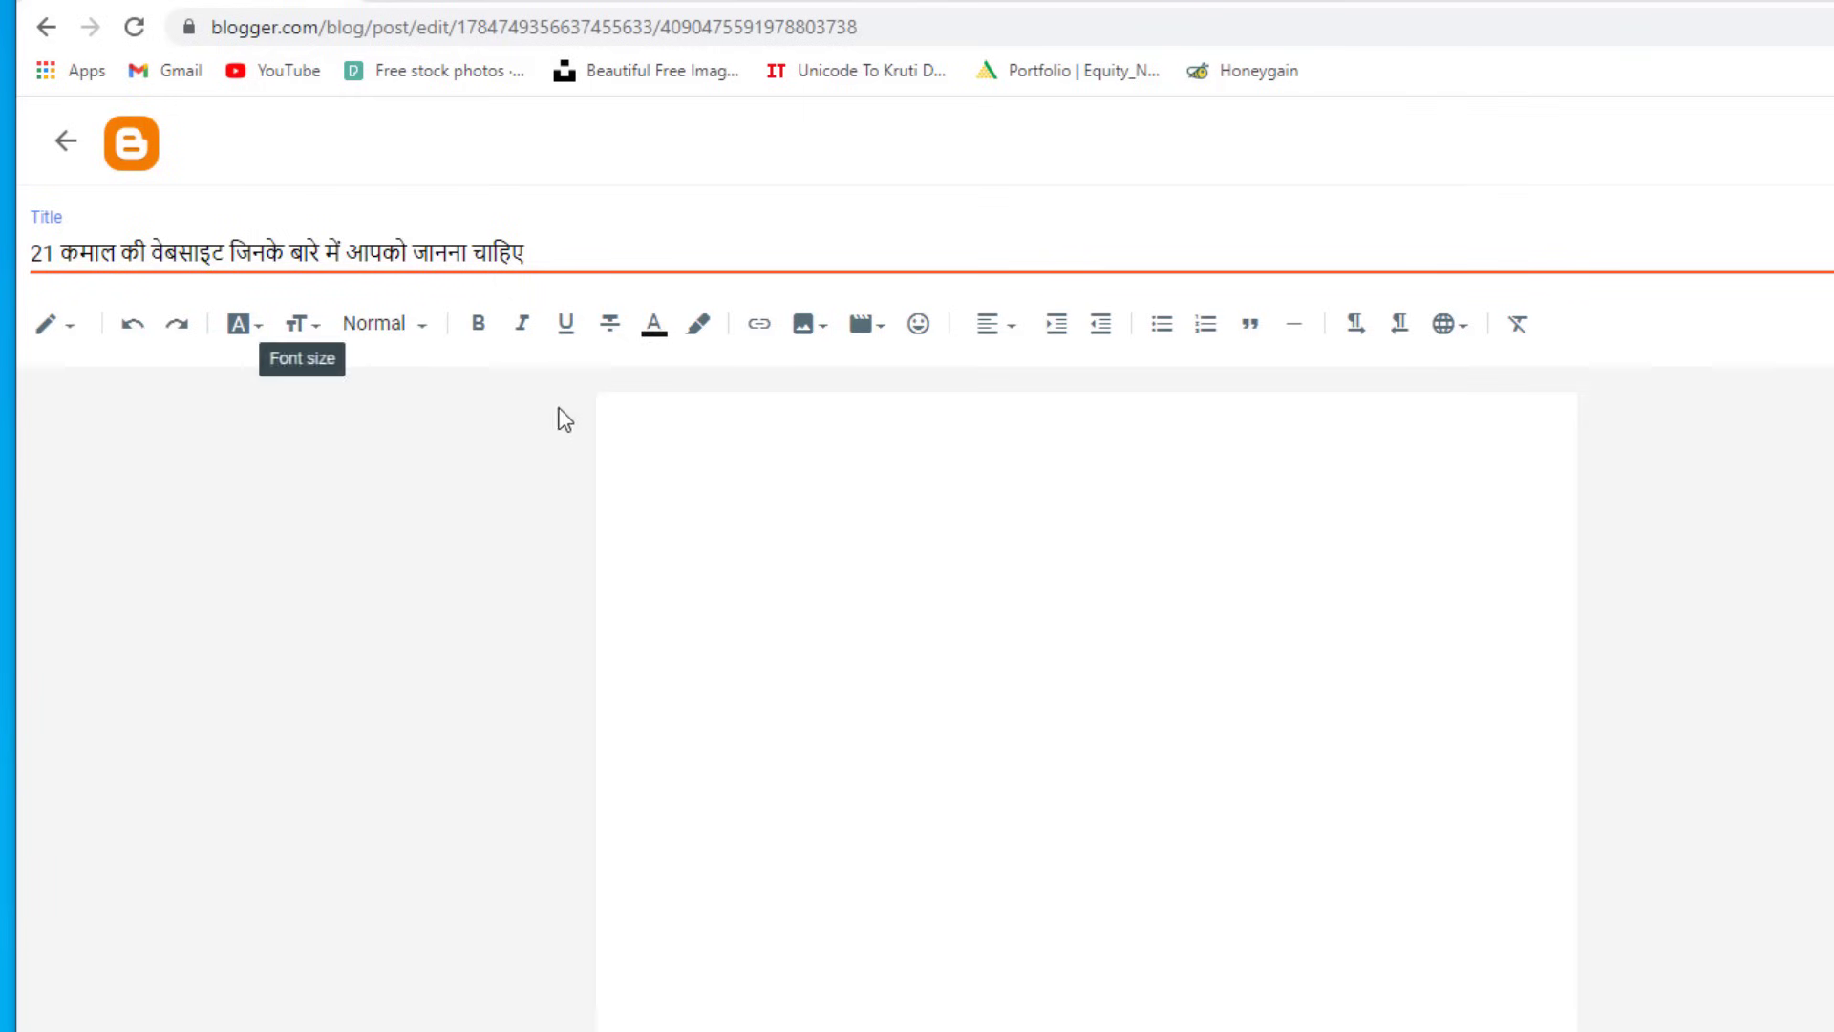
Step: Paste the copied article with the numbered list of websites into the post body and look it over
click(642, 413)
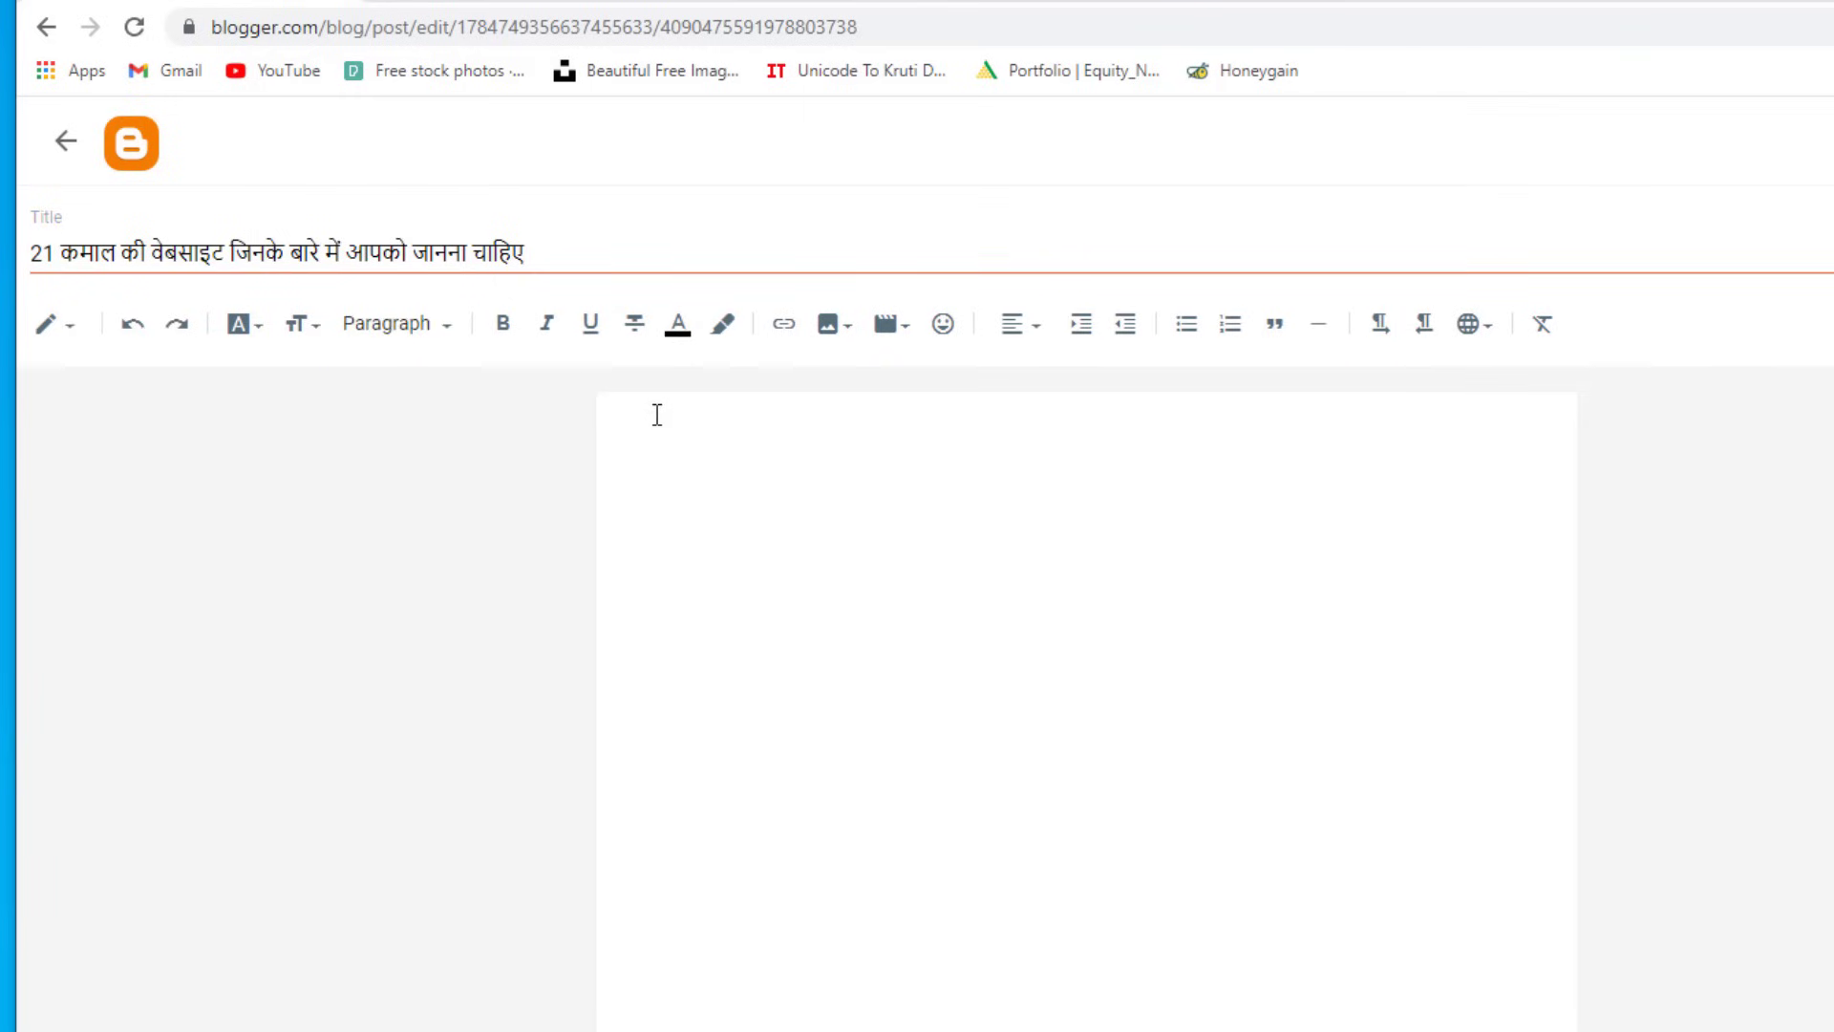
key(ctrl+v)
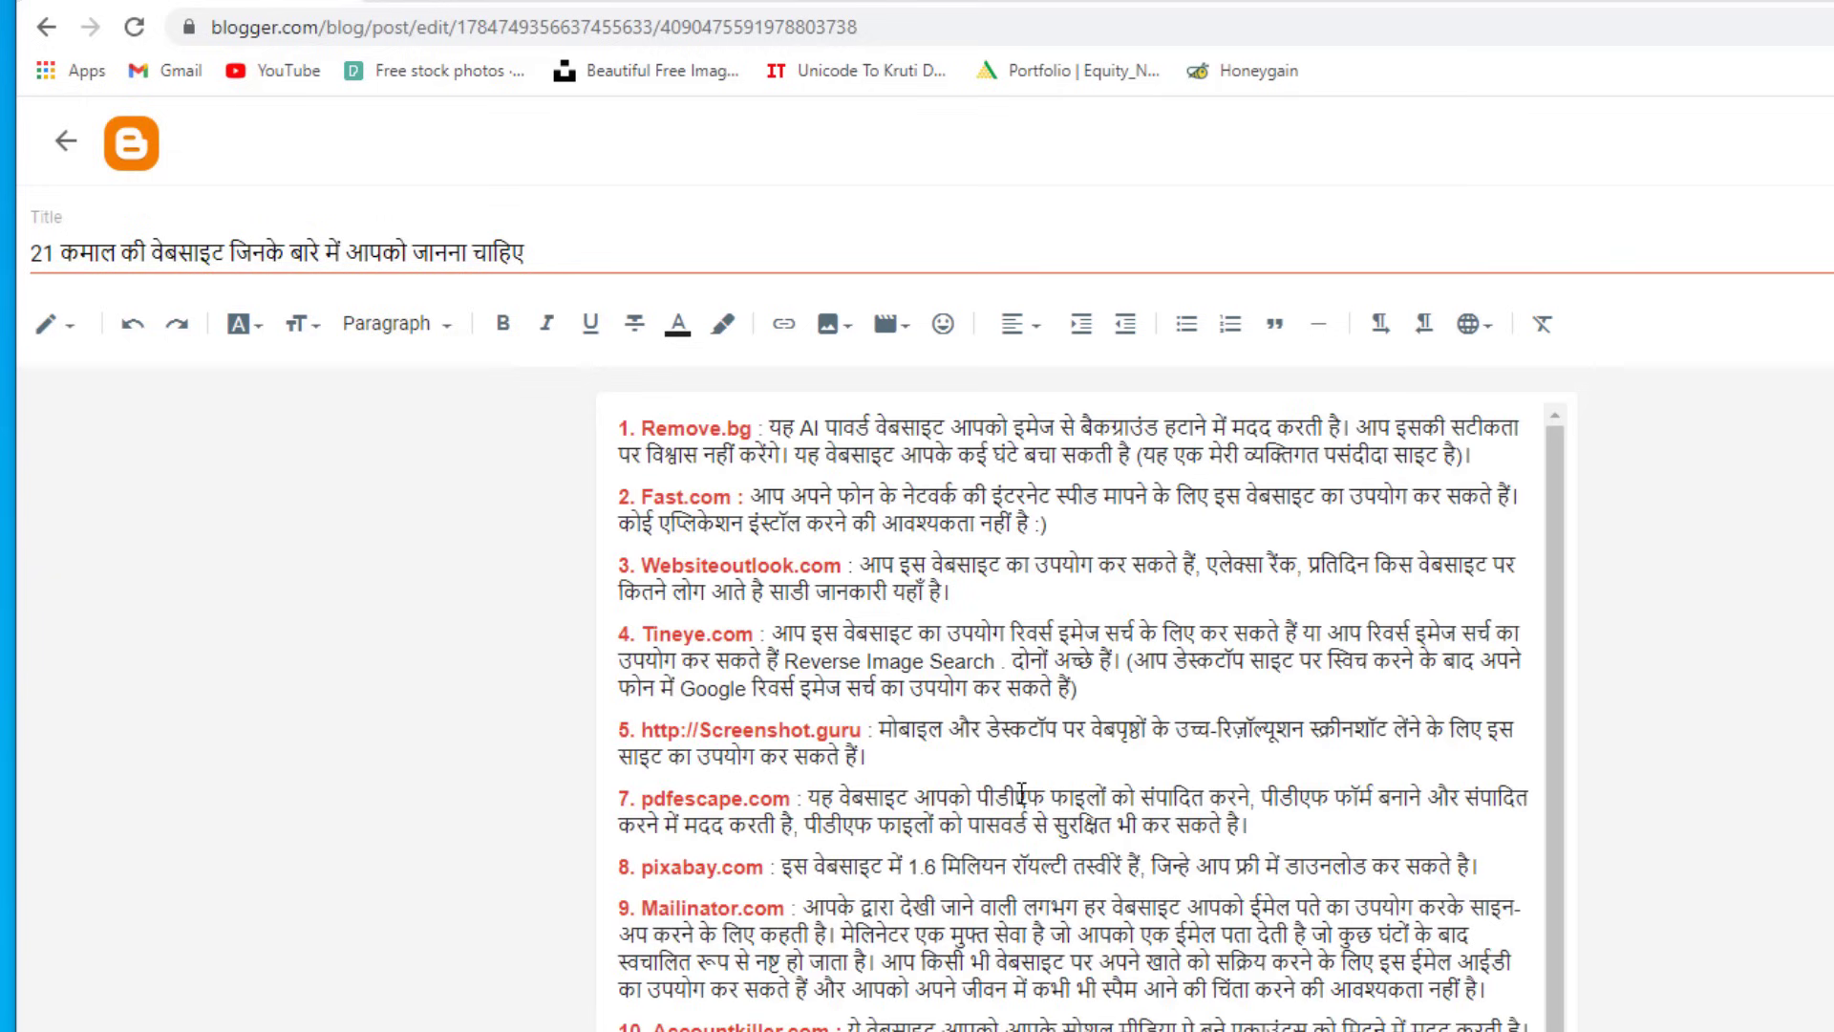
scroll(1032, 820, down, 2)
scroll(1033, 831, up, 2)
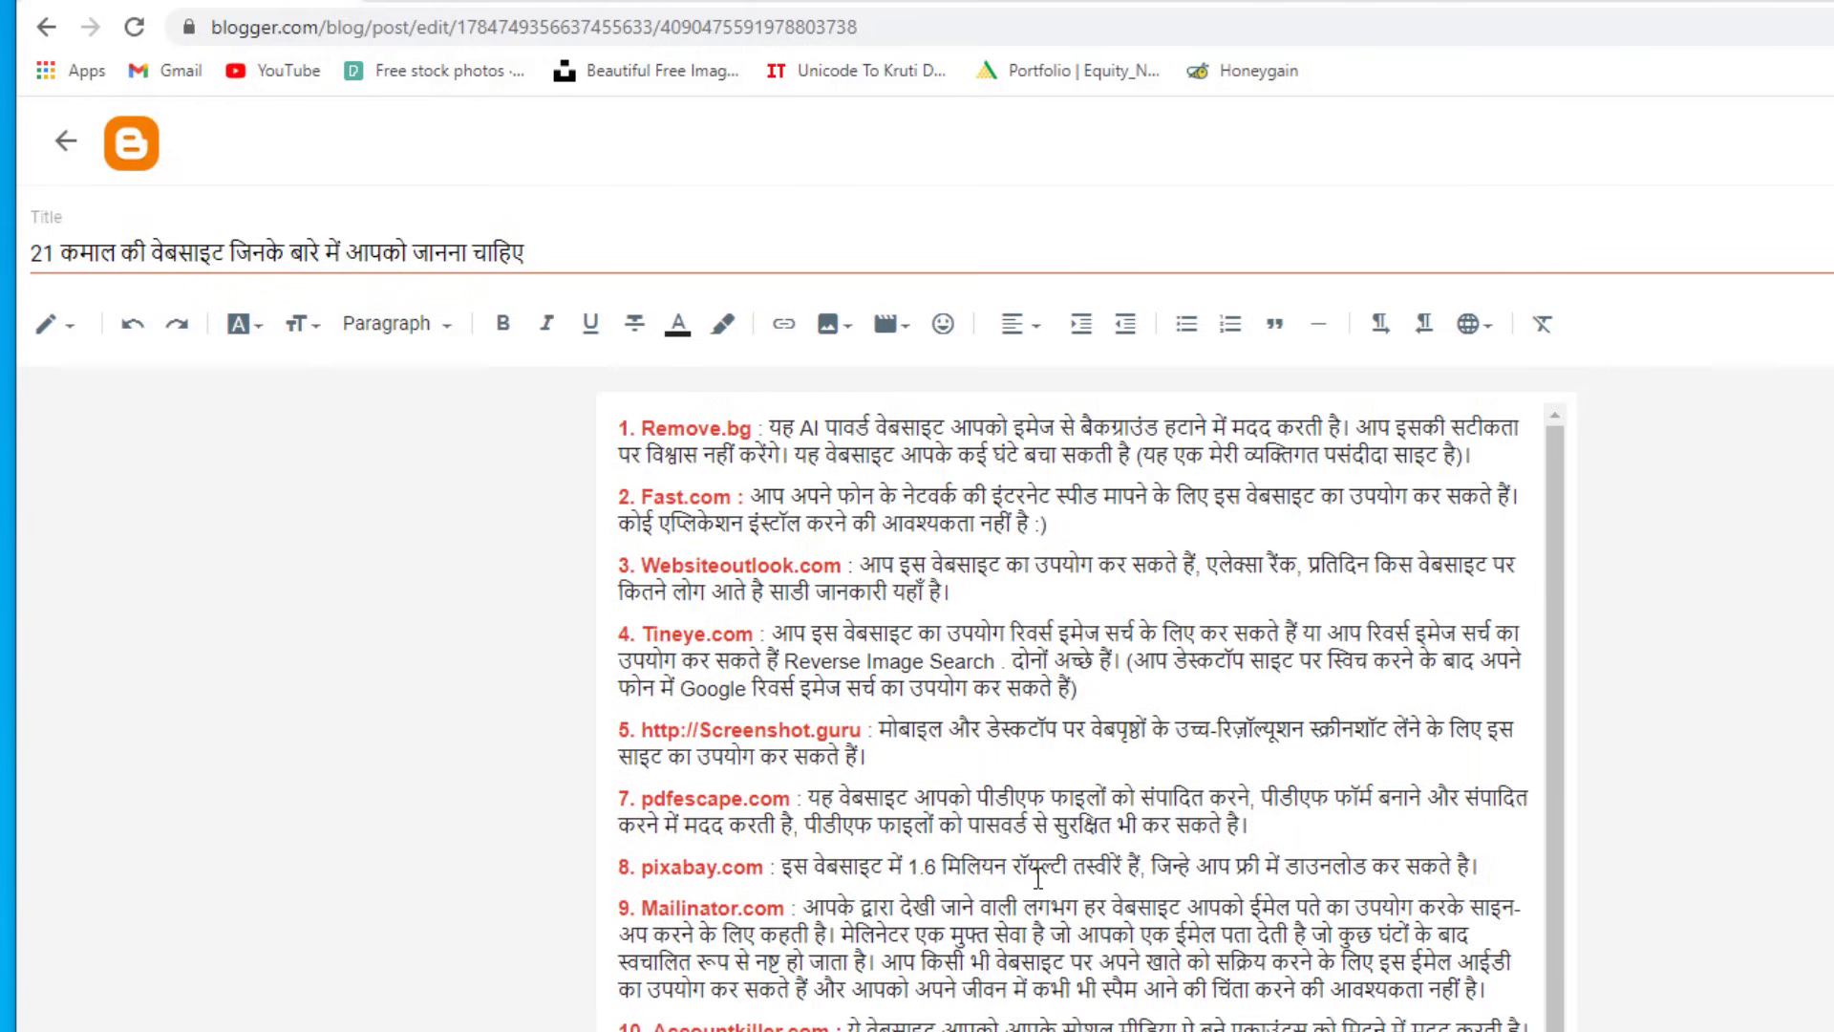
Step: Upload the web image from the Desktop and insert it on a new line below the item 5 Screenshot.guru paragraph
click(874, 763)
key(Return)
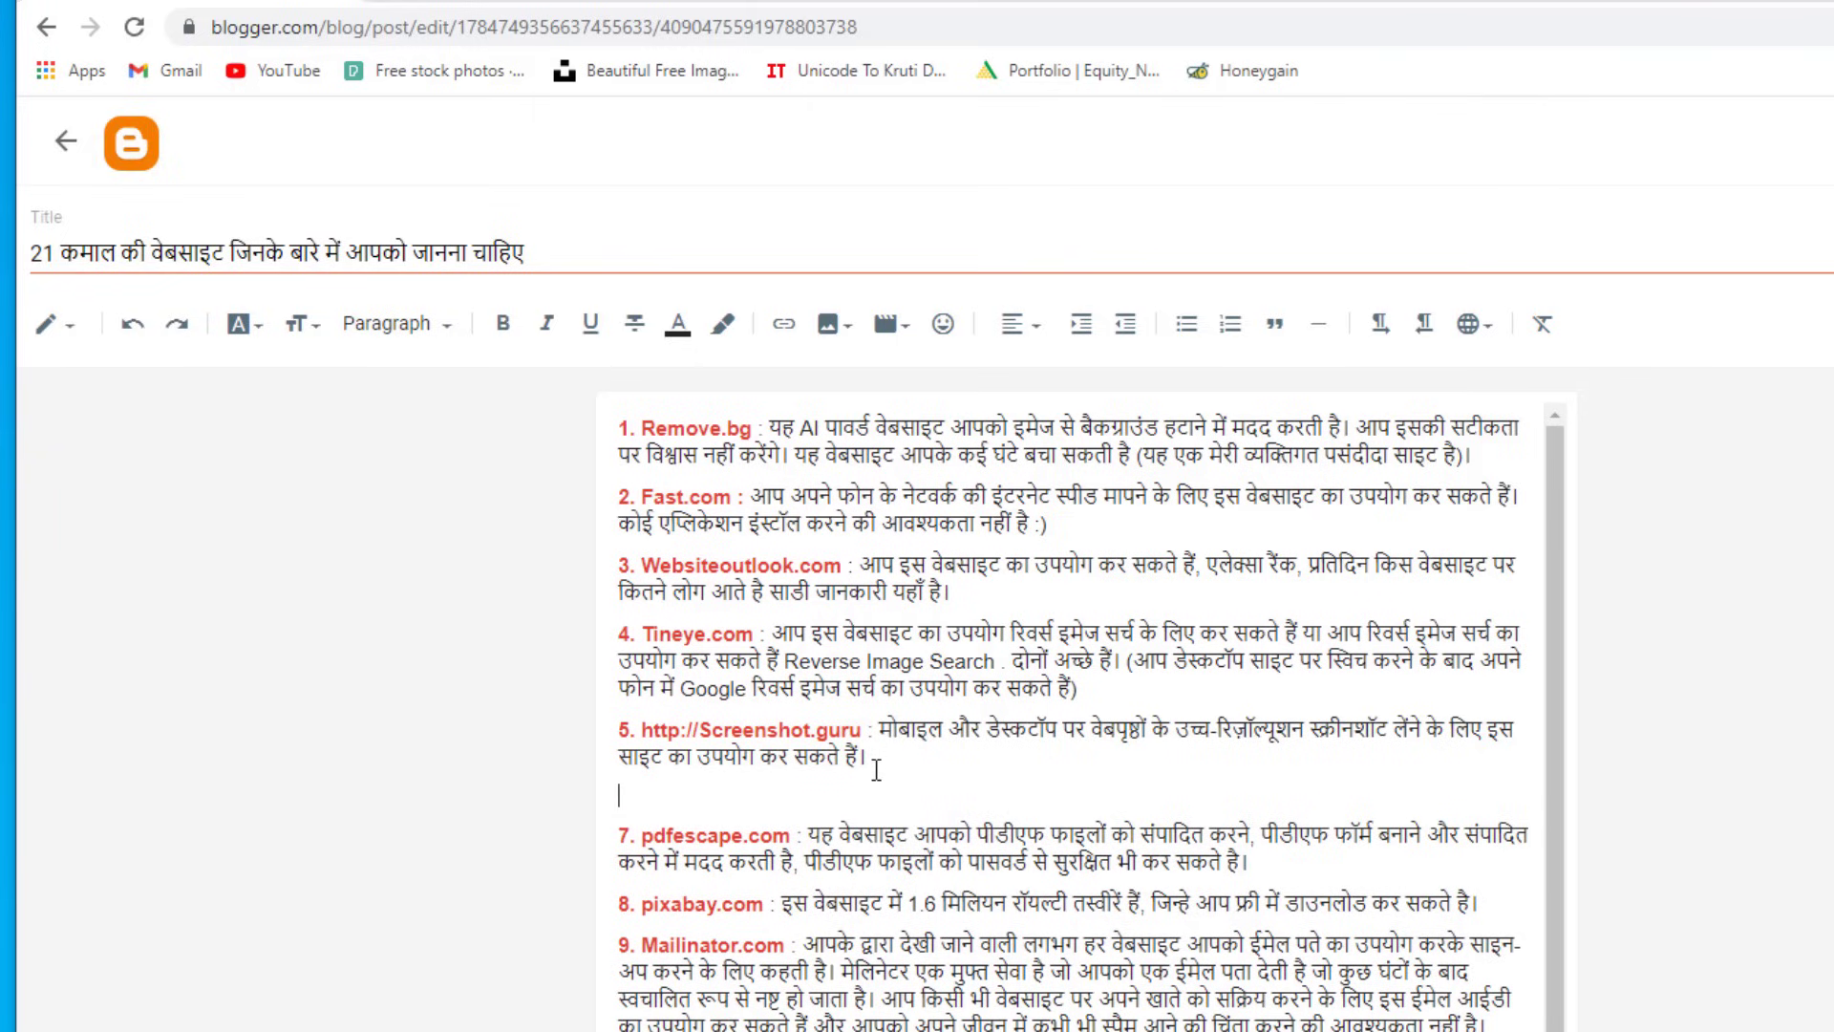
click(831, 334)
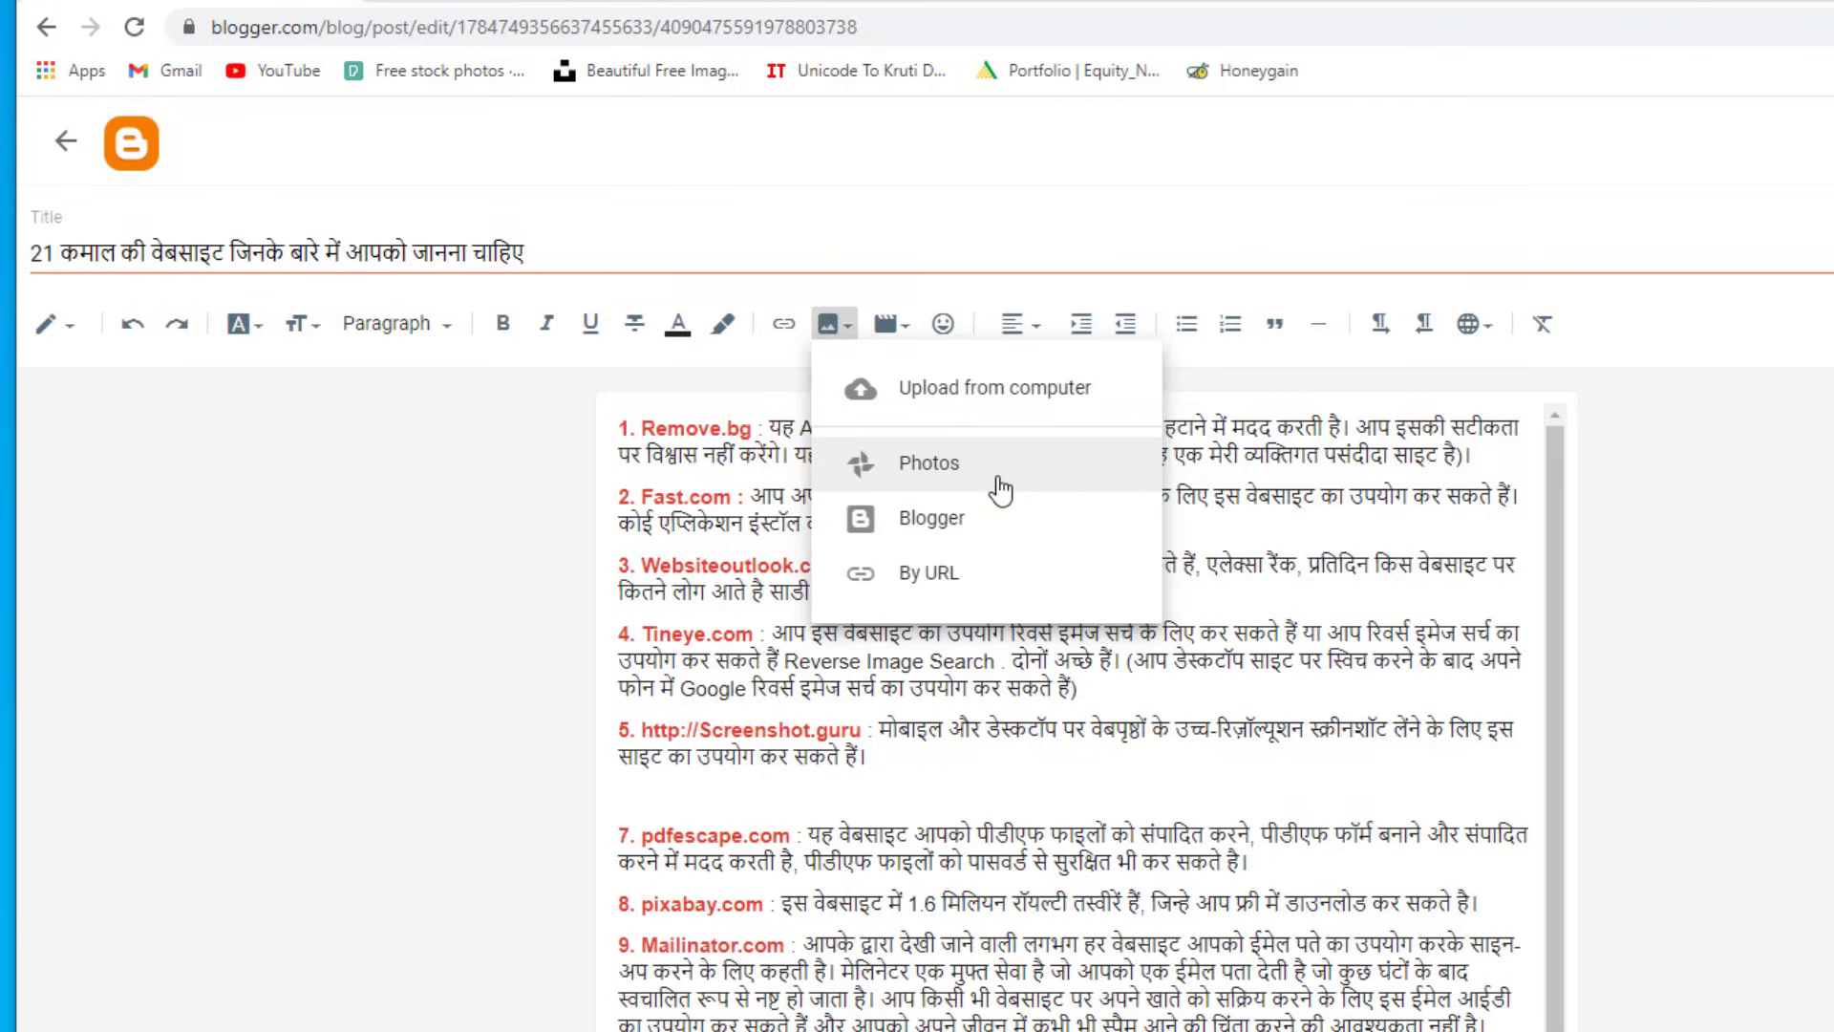
click(1006, 402)
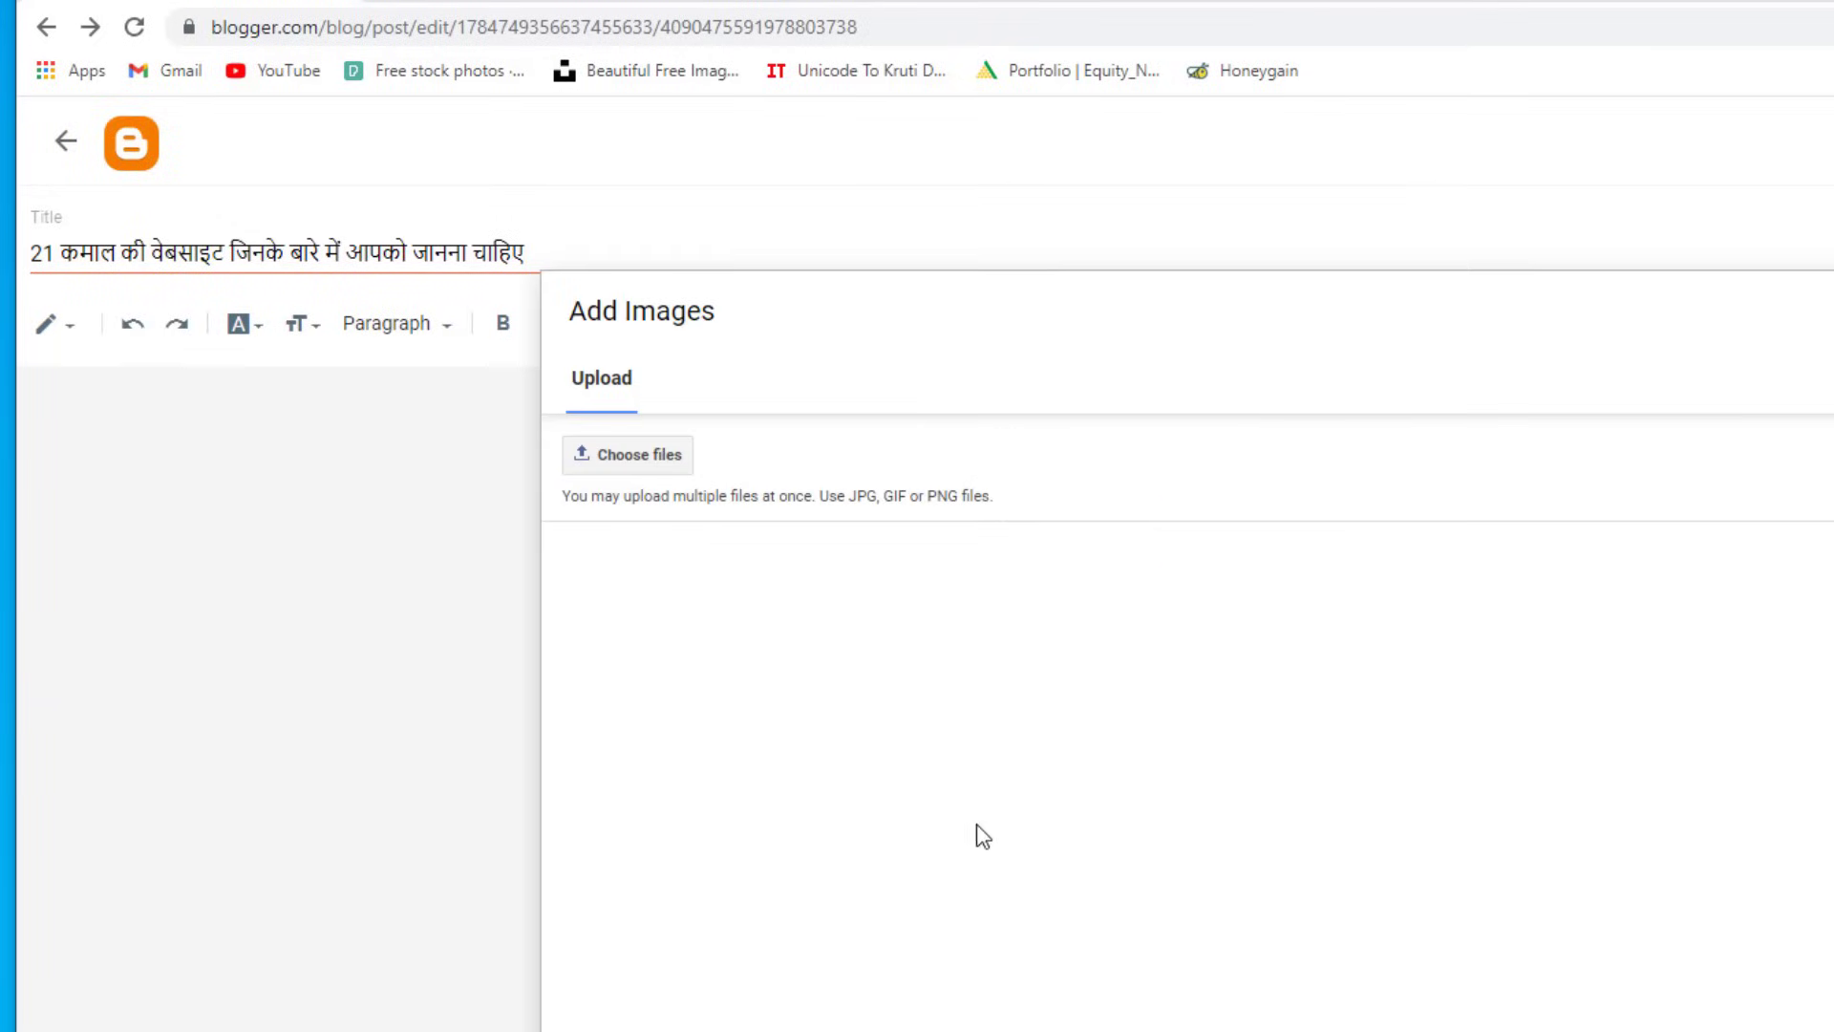
click(668, 465)
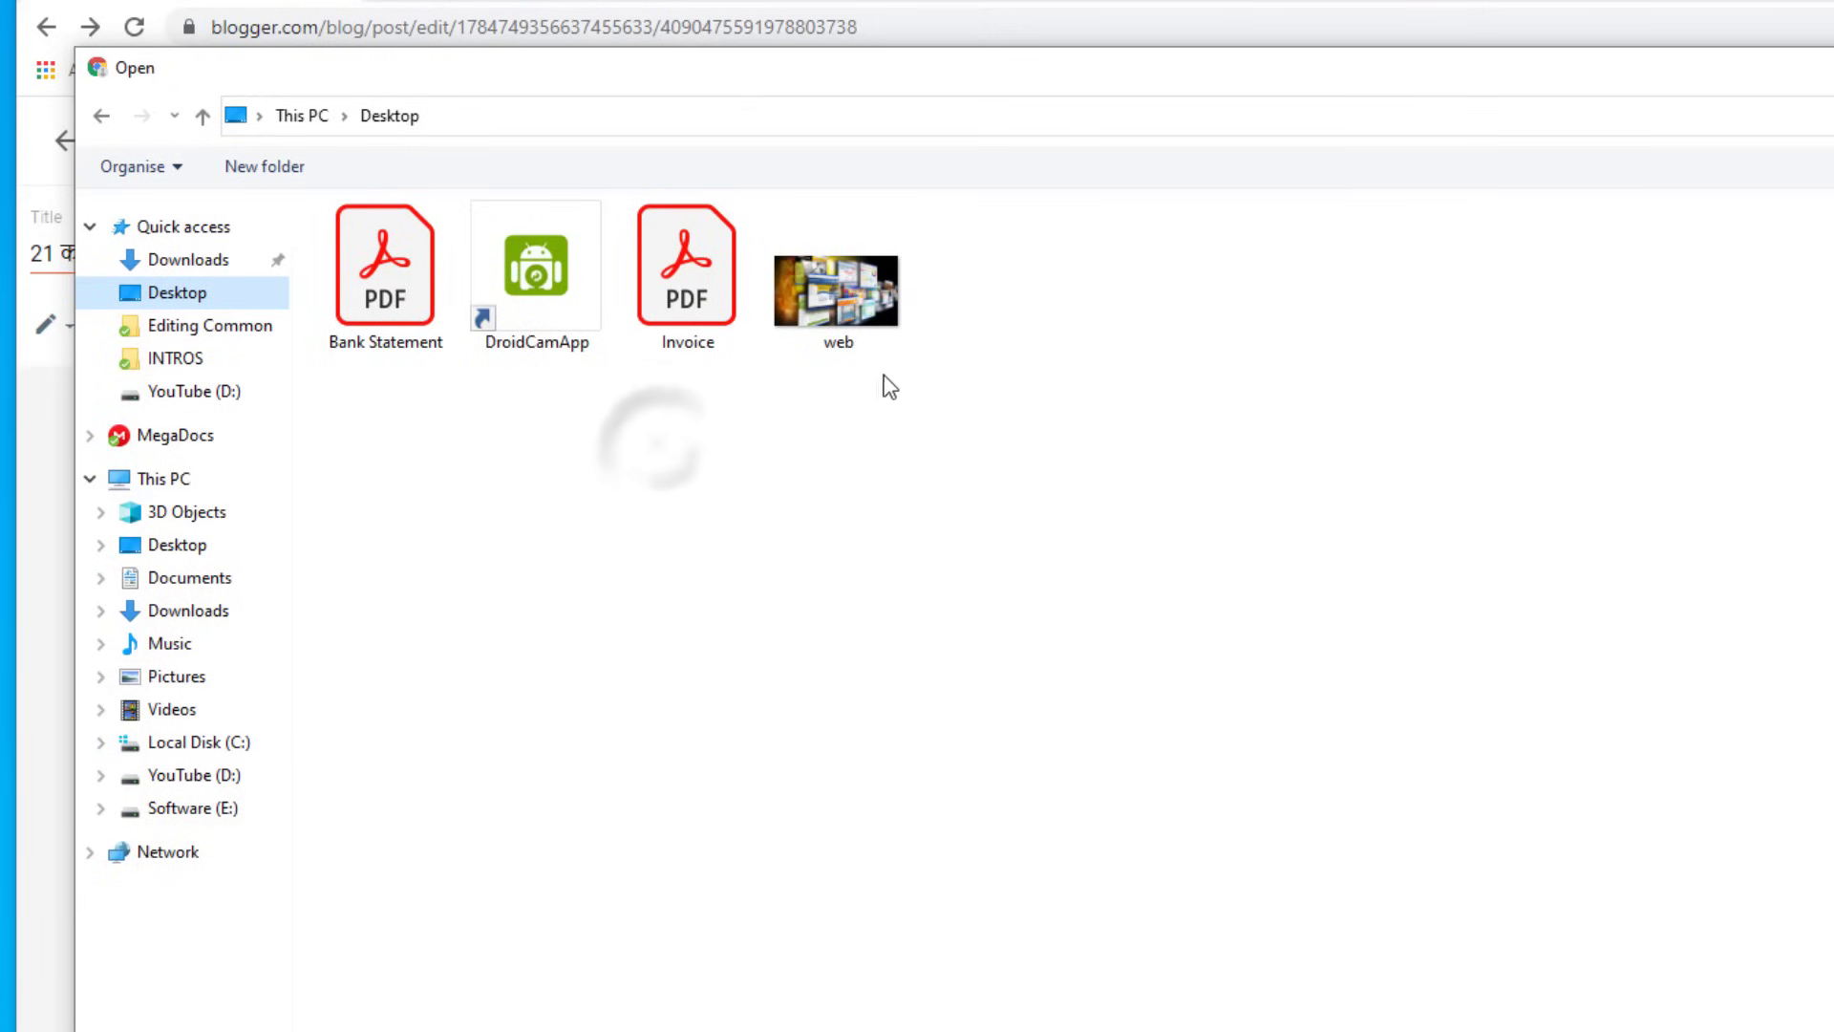
click(866, 296)
double_click(865, 294)
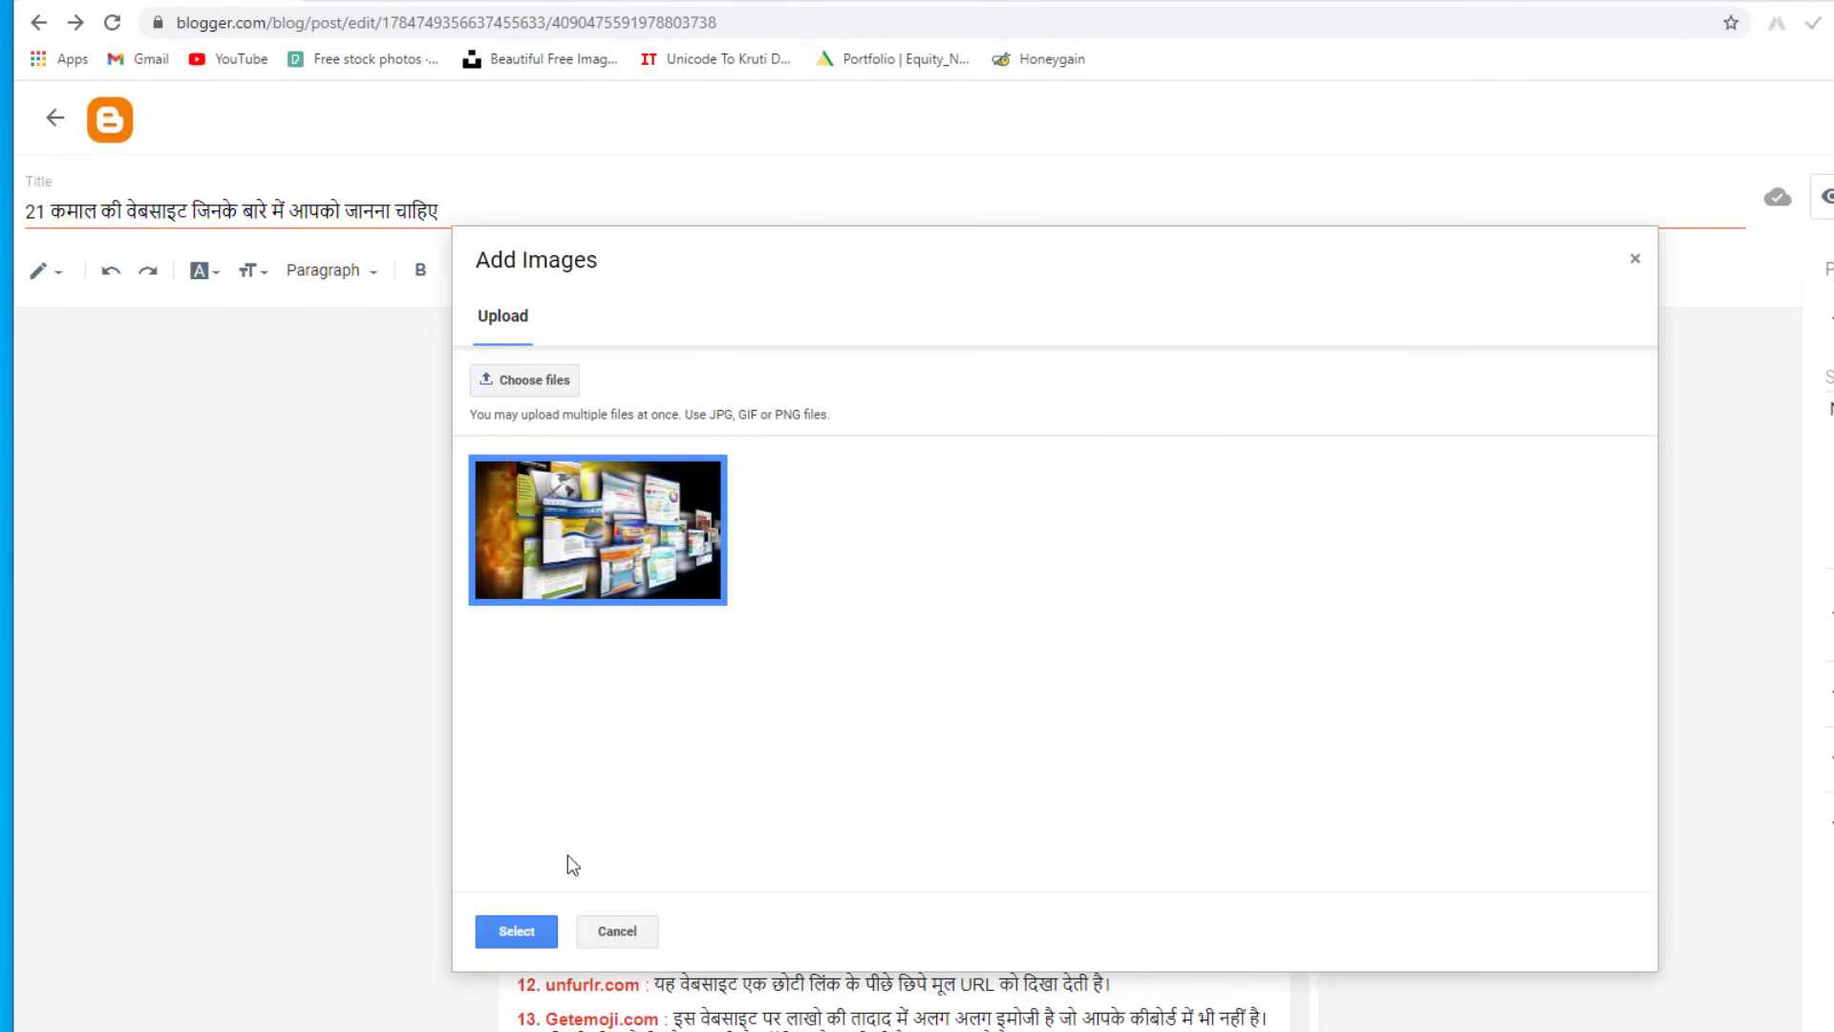
click(516, 932)
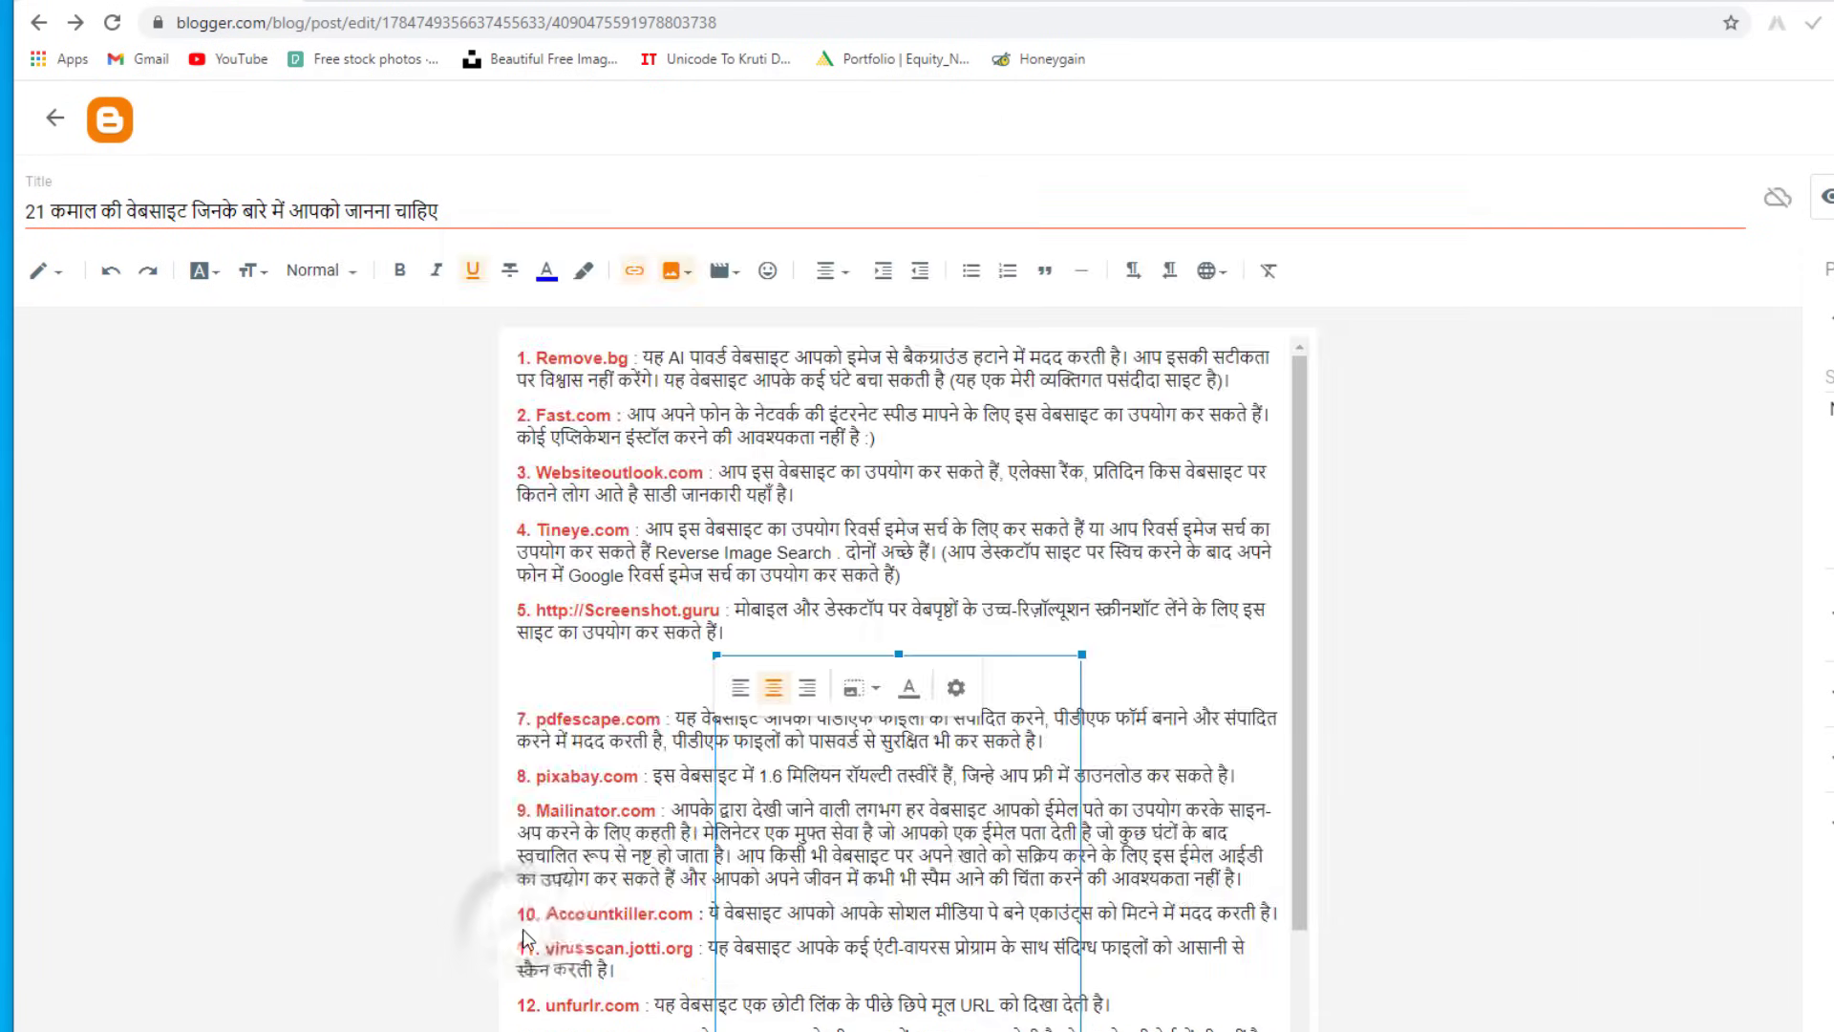
scroll(871, 674, down, 1)
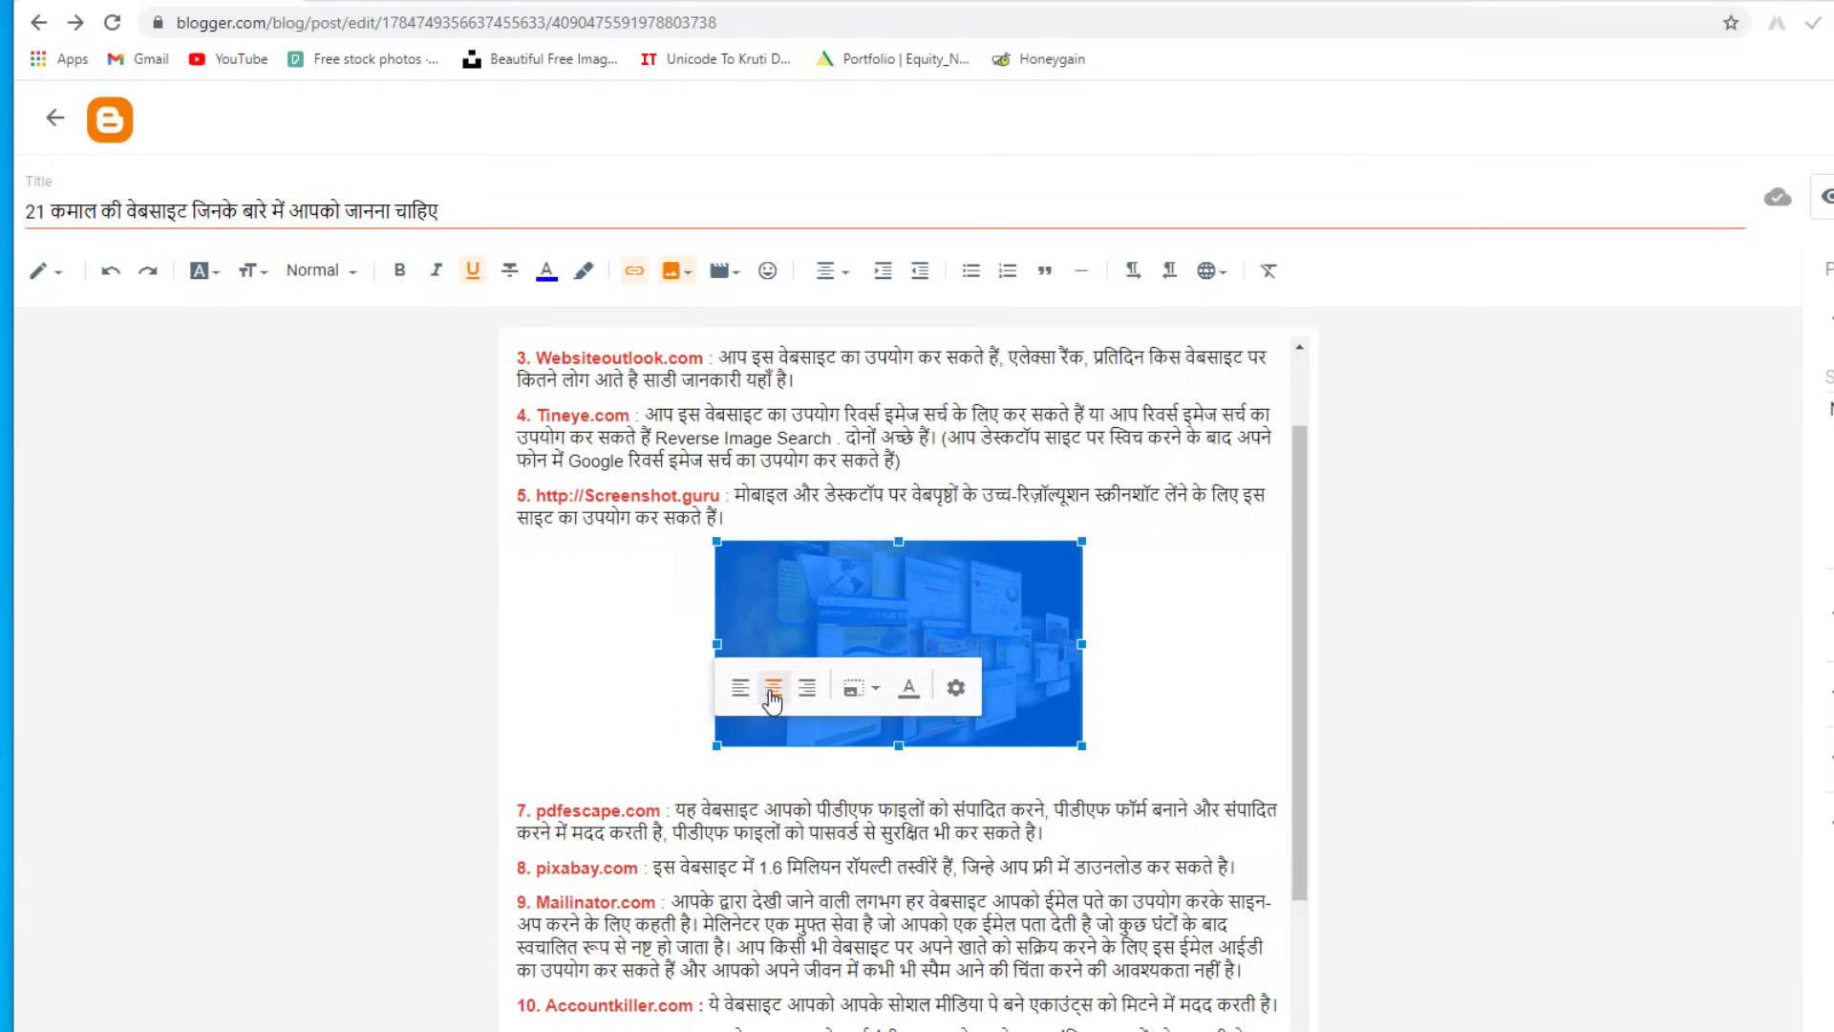
Step: Set the size of the inserted web image below item 5 to Large
click(865, 690)
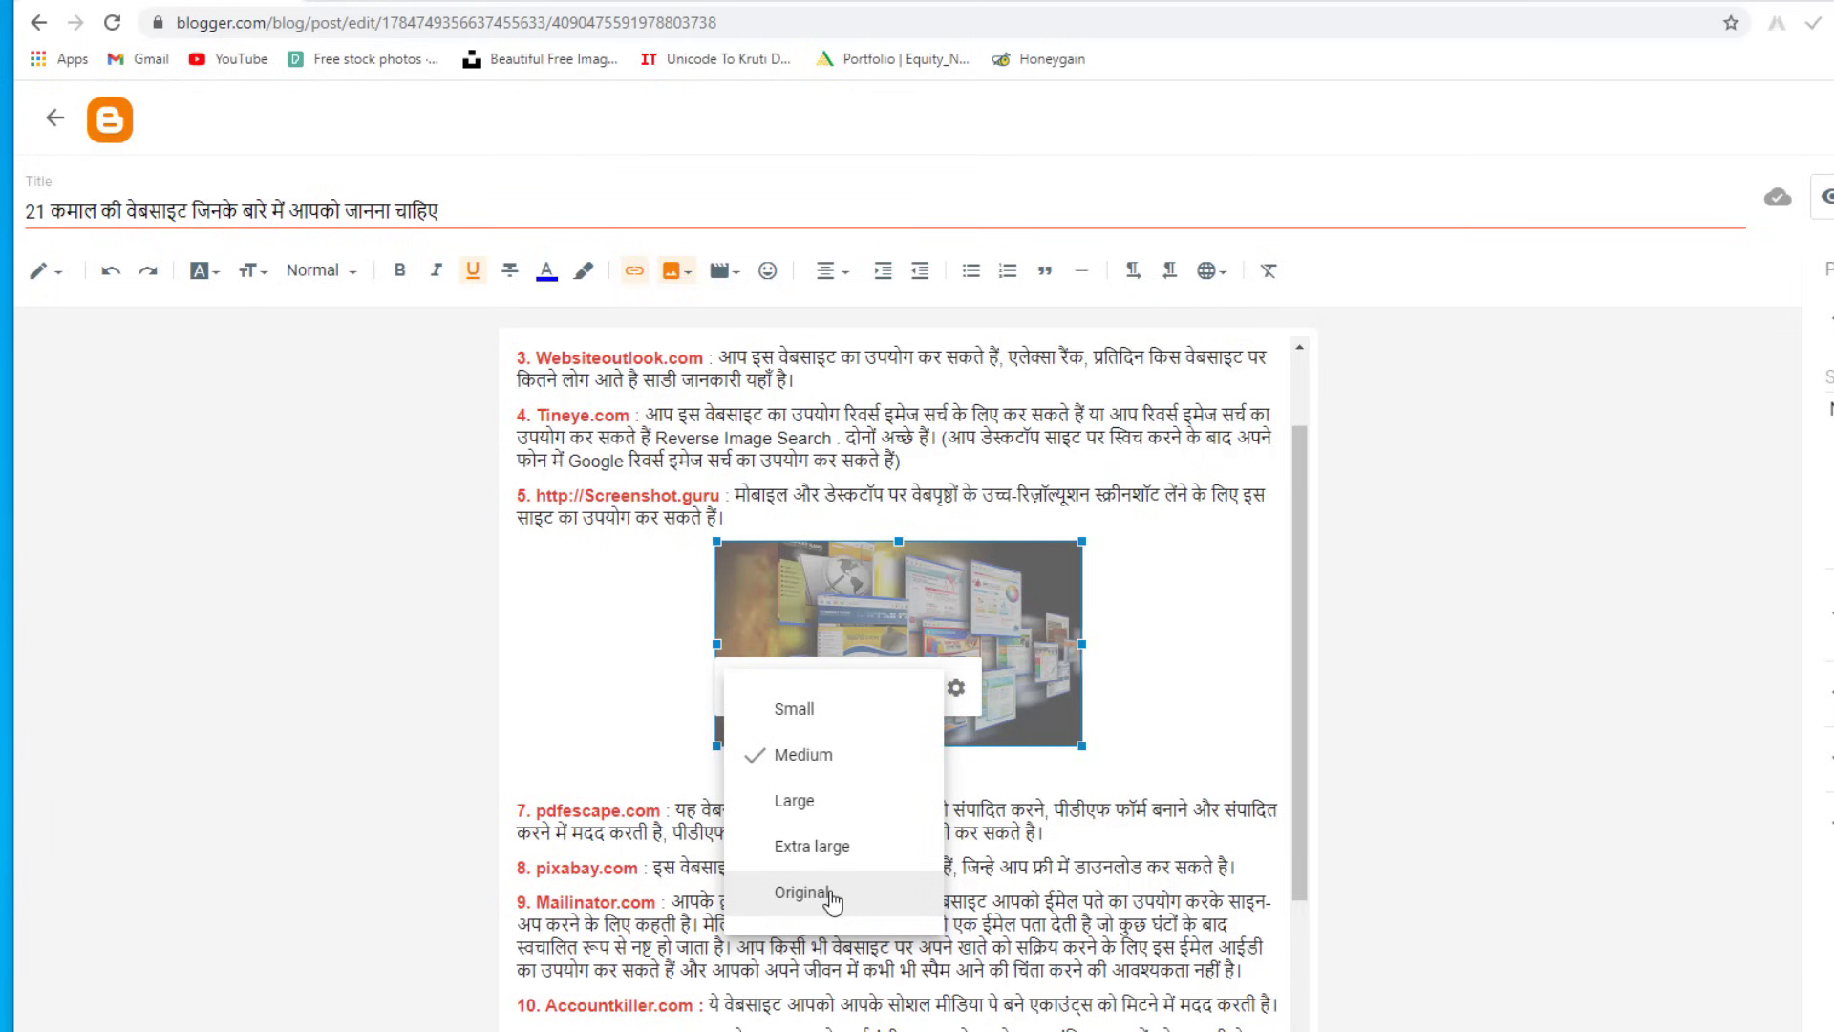
click(825, 807)
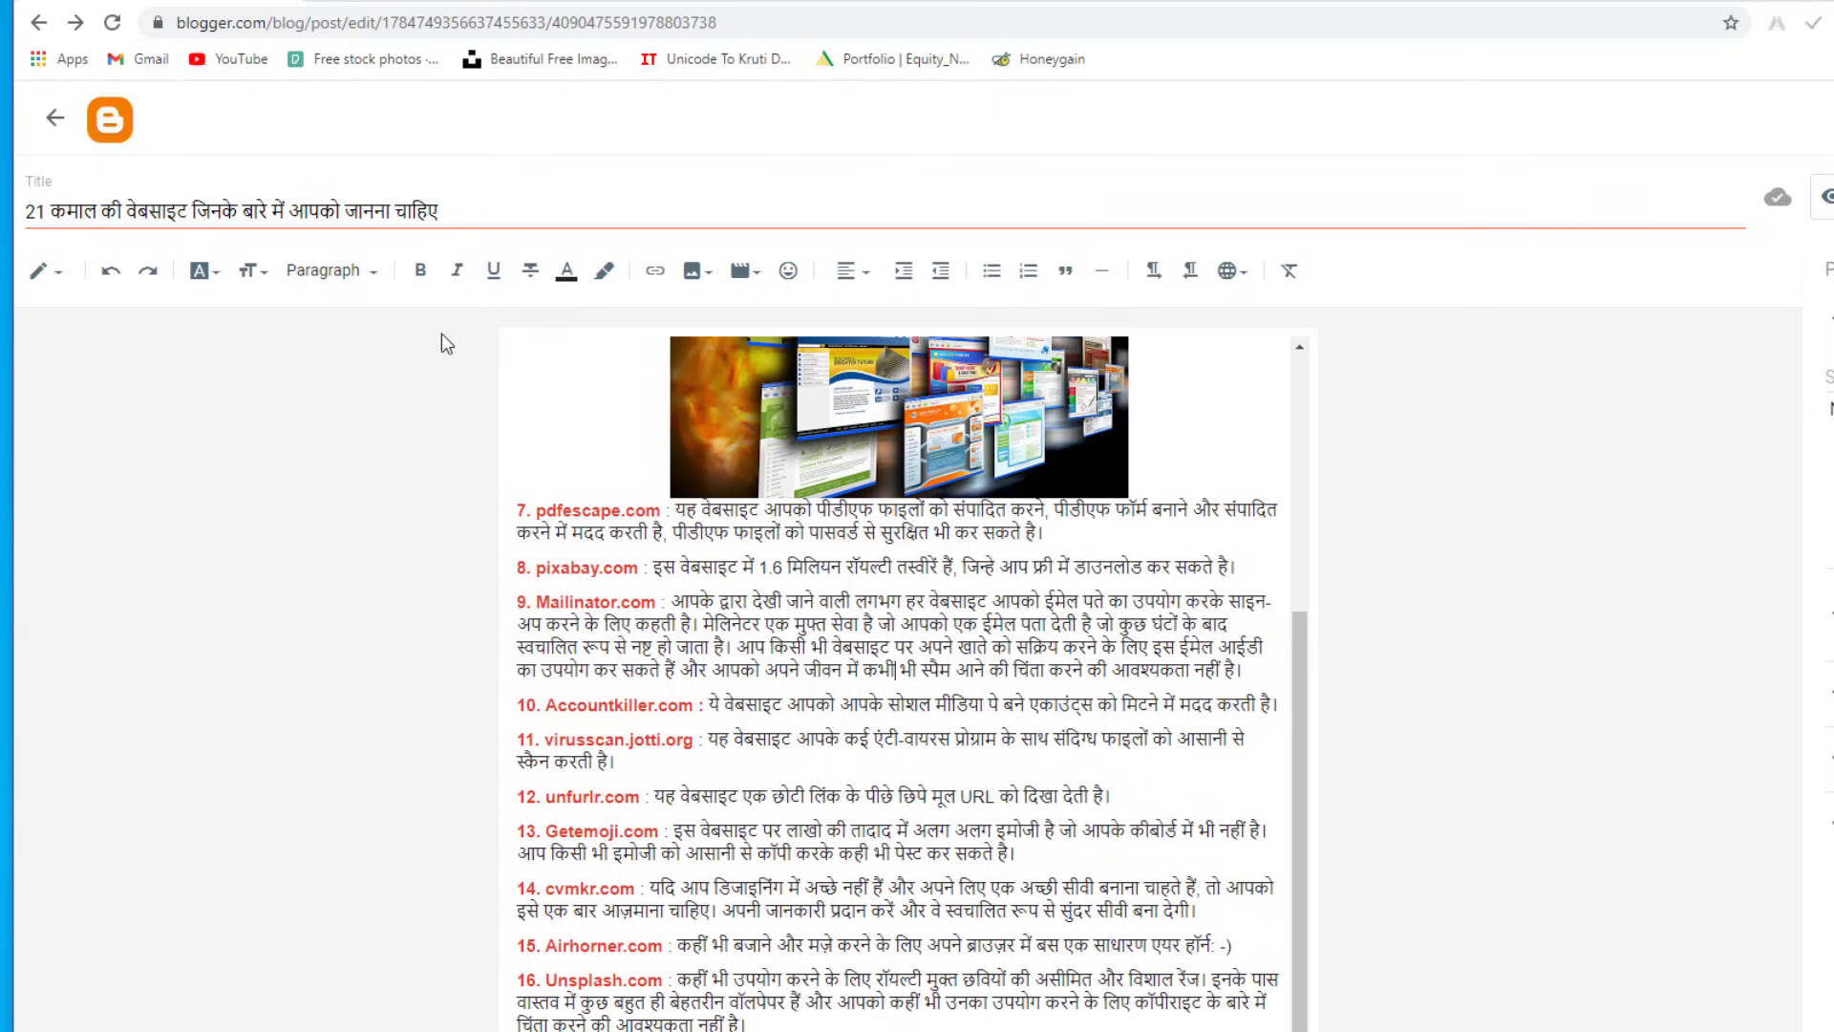
Step: Try bold and italic formatting on part of the item 8 pixabay.com description, and remove both styles again
drag(654, 567, 1005, 567)
click(423, 271)
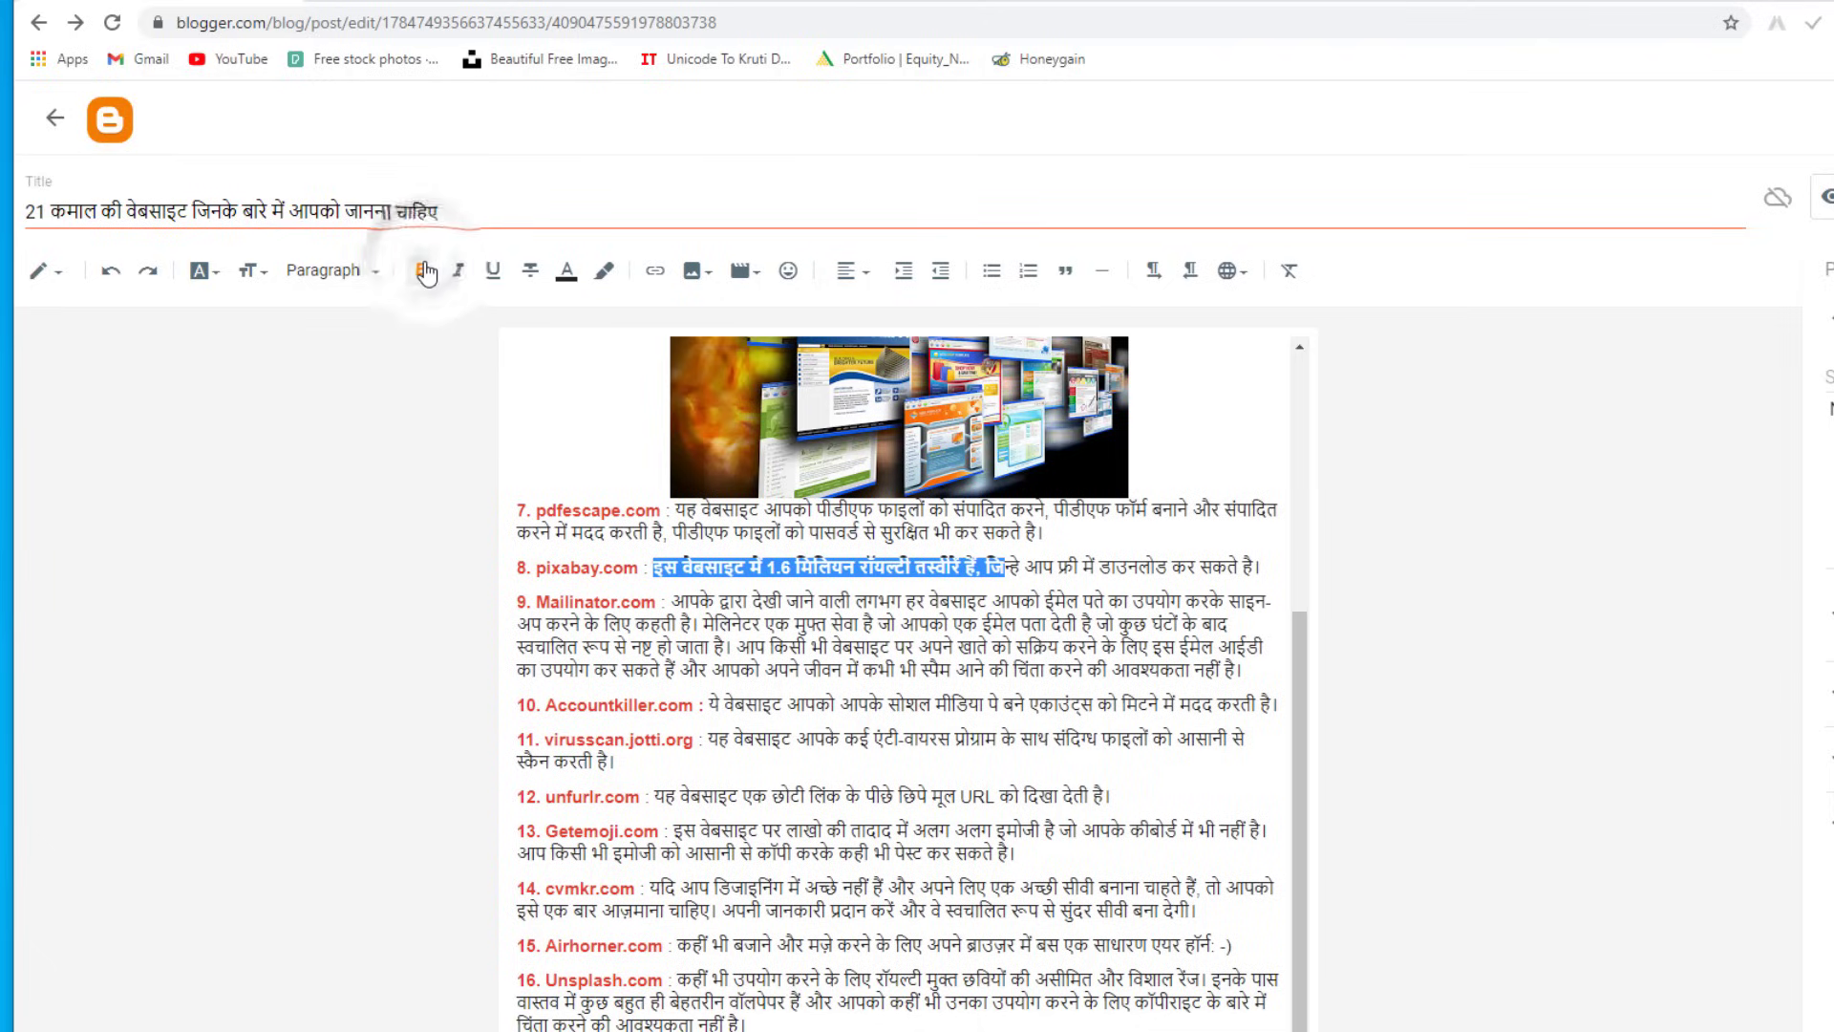
click(459, 272)
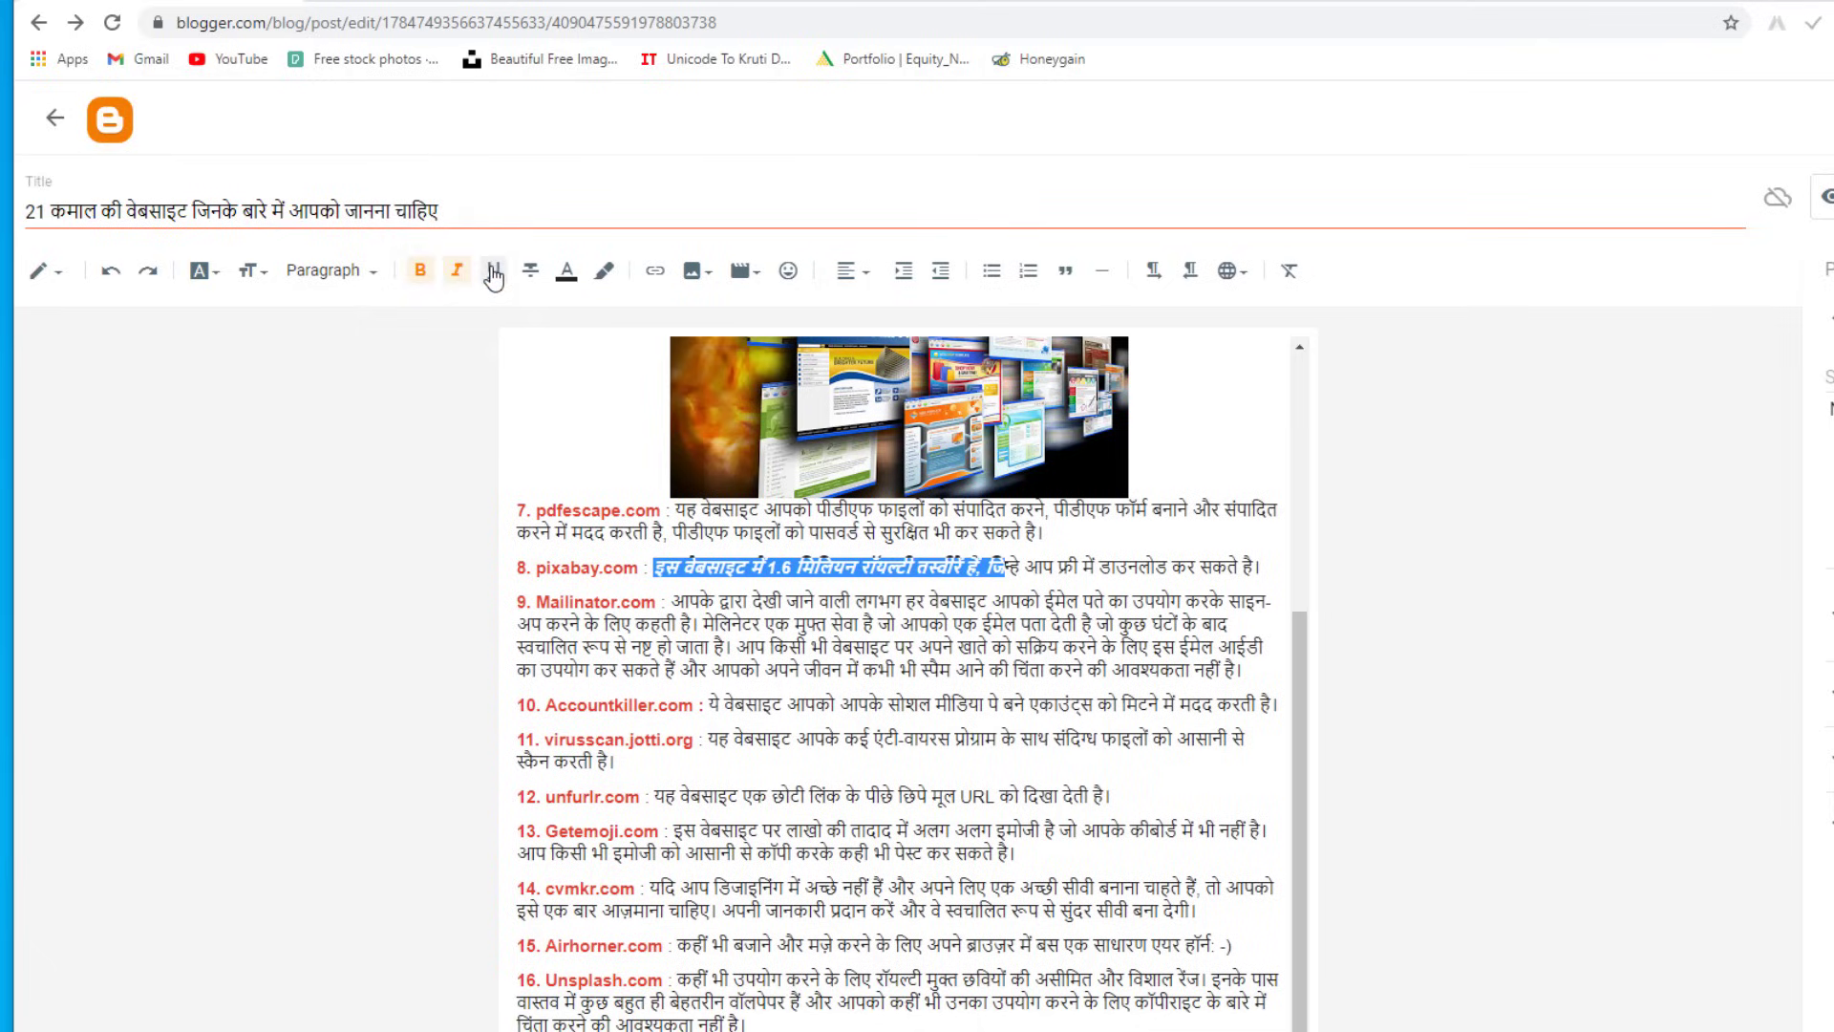
click(493, 273)
click(449, 275)
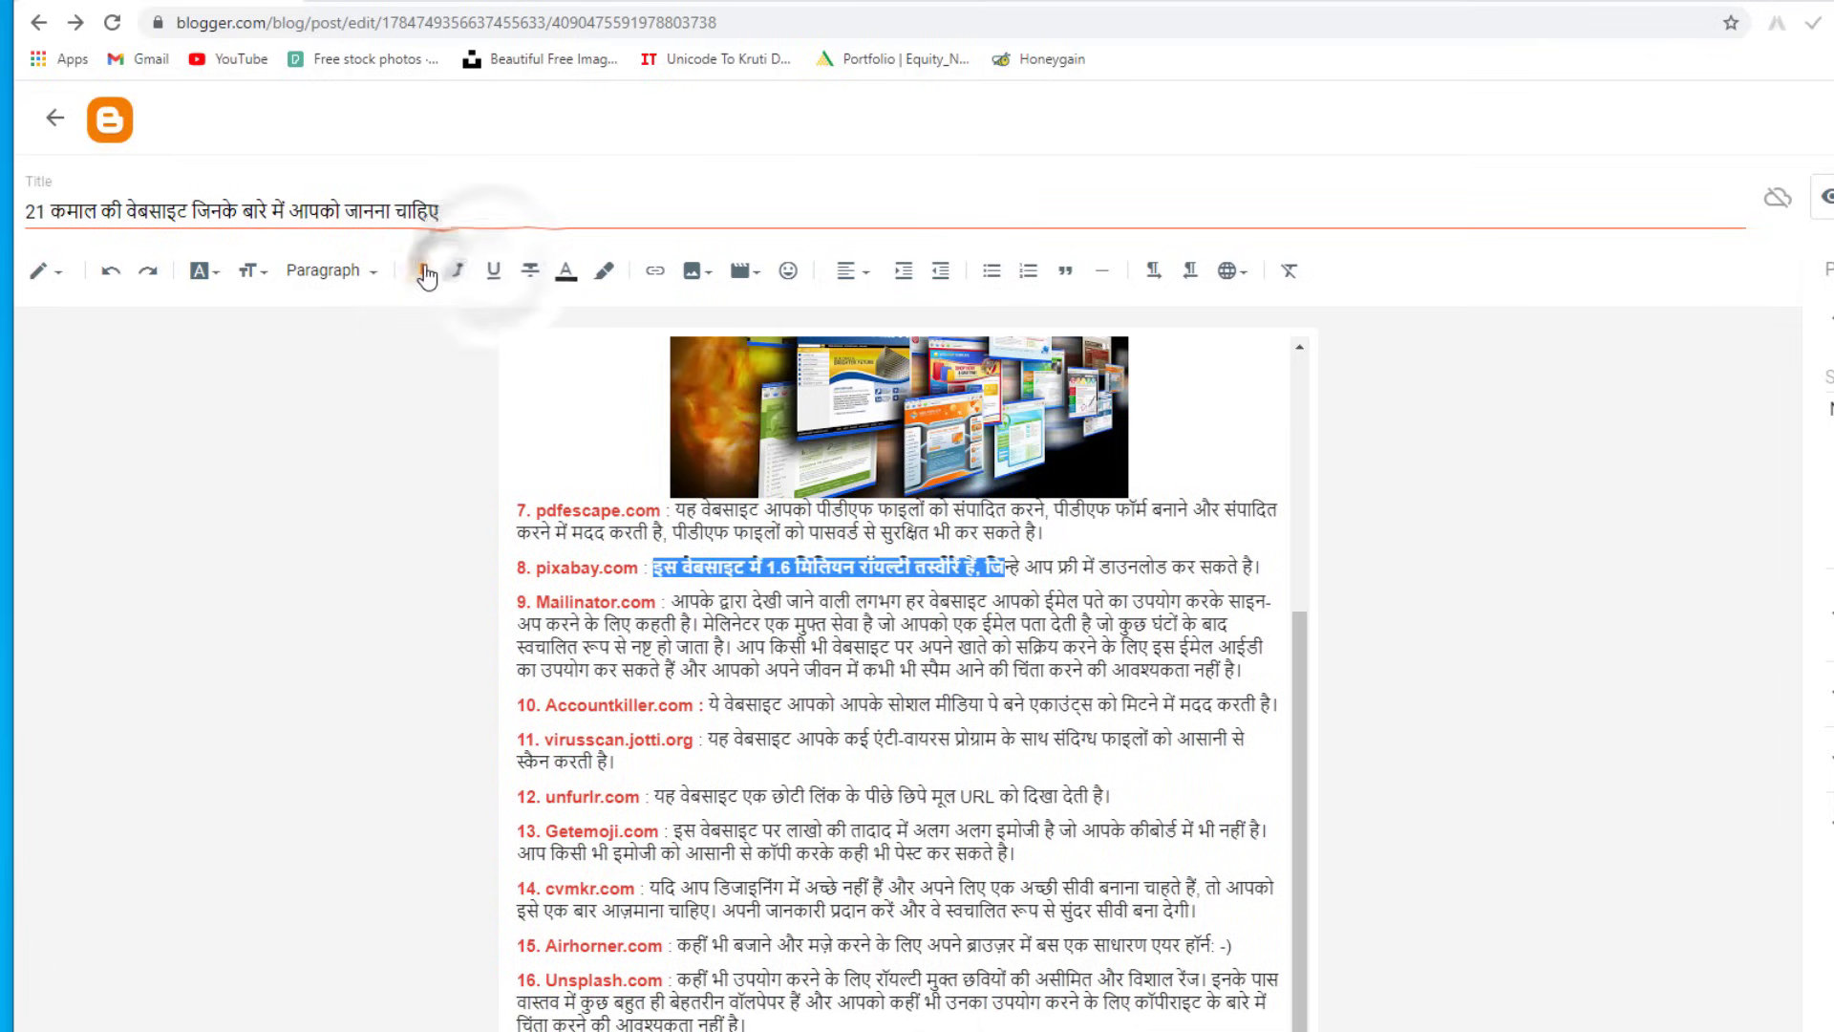
click(420, 272)
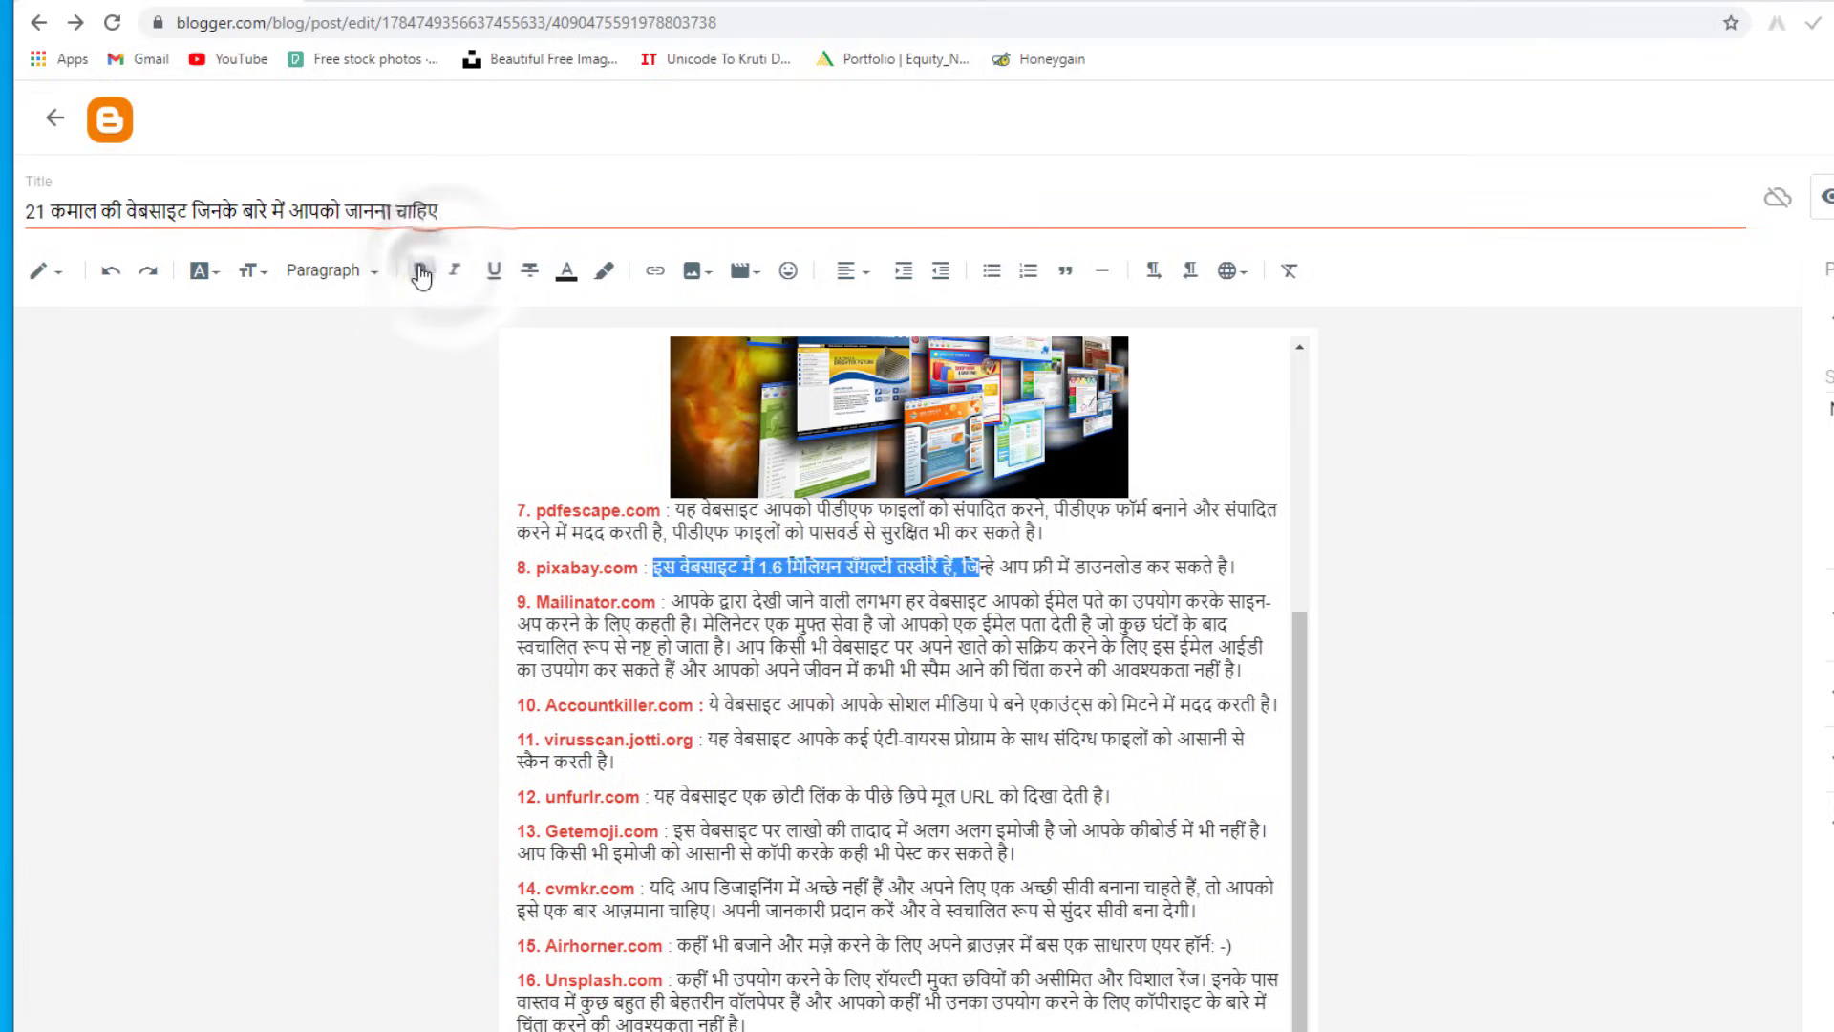
click(254, 273)
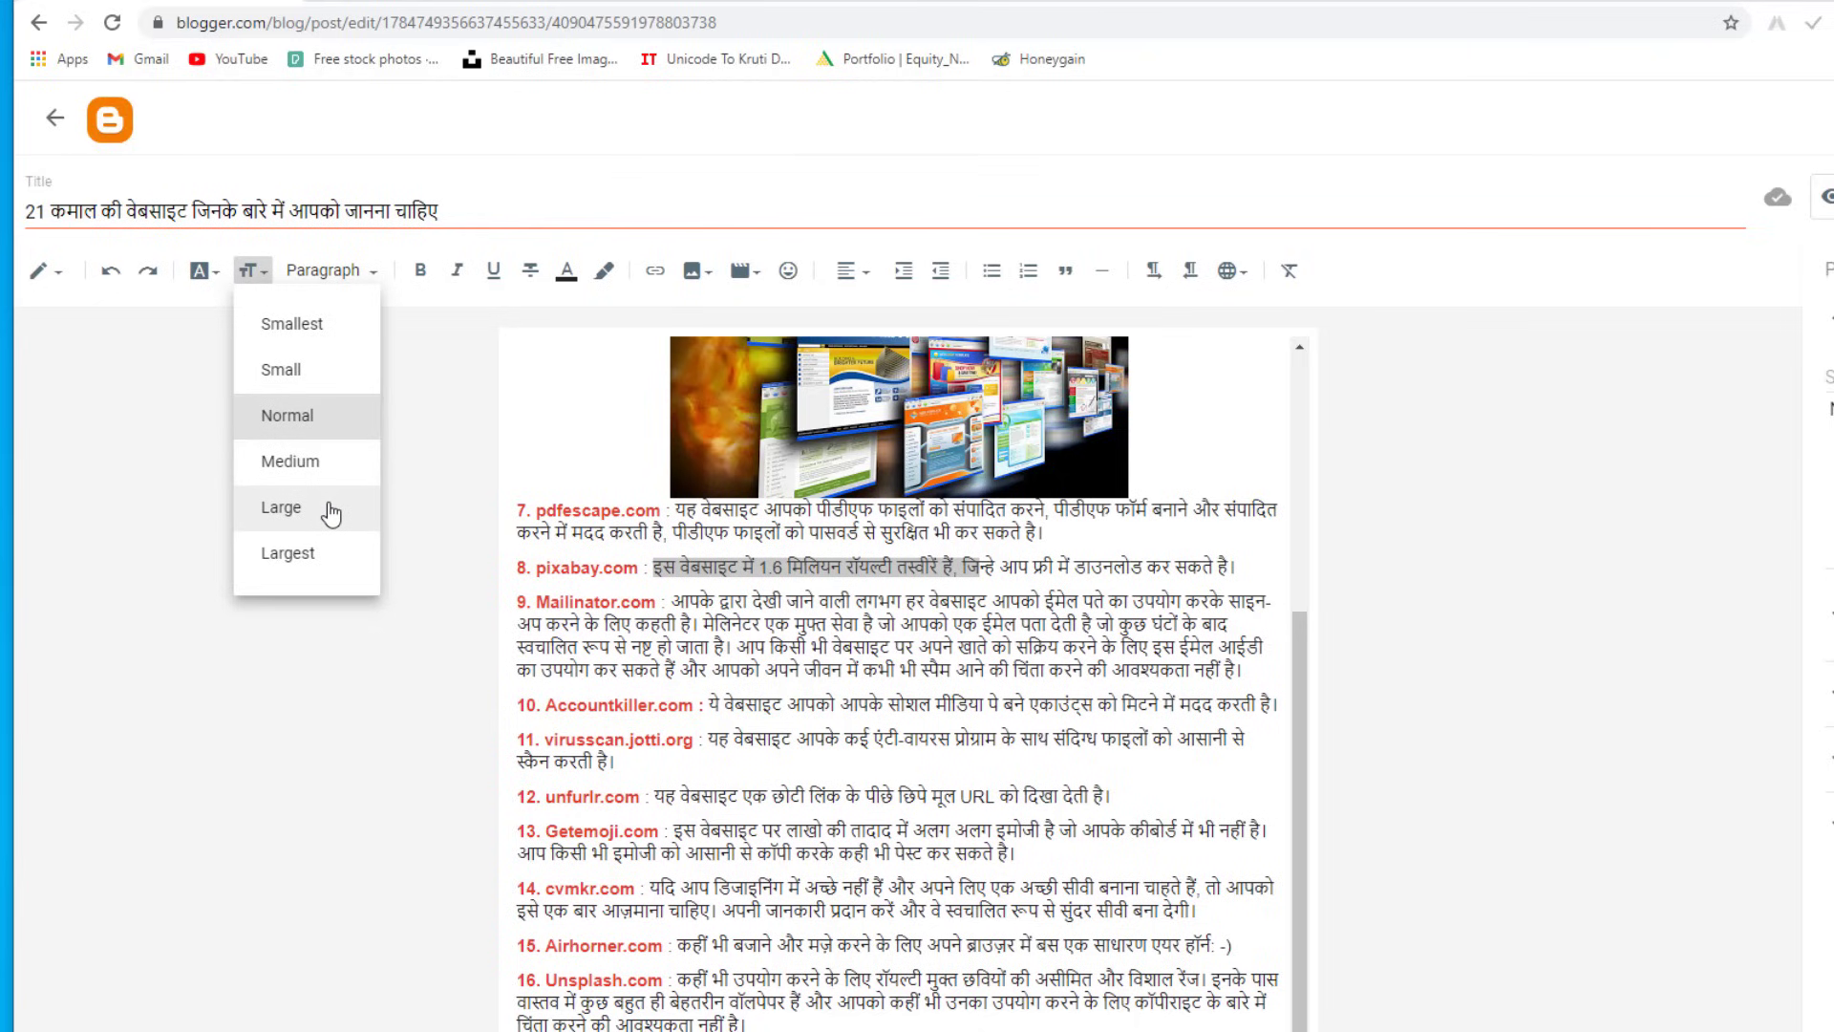
click(143, 420)
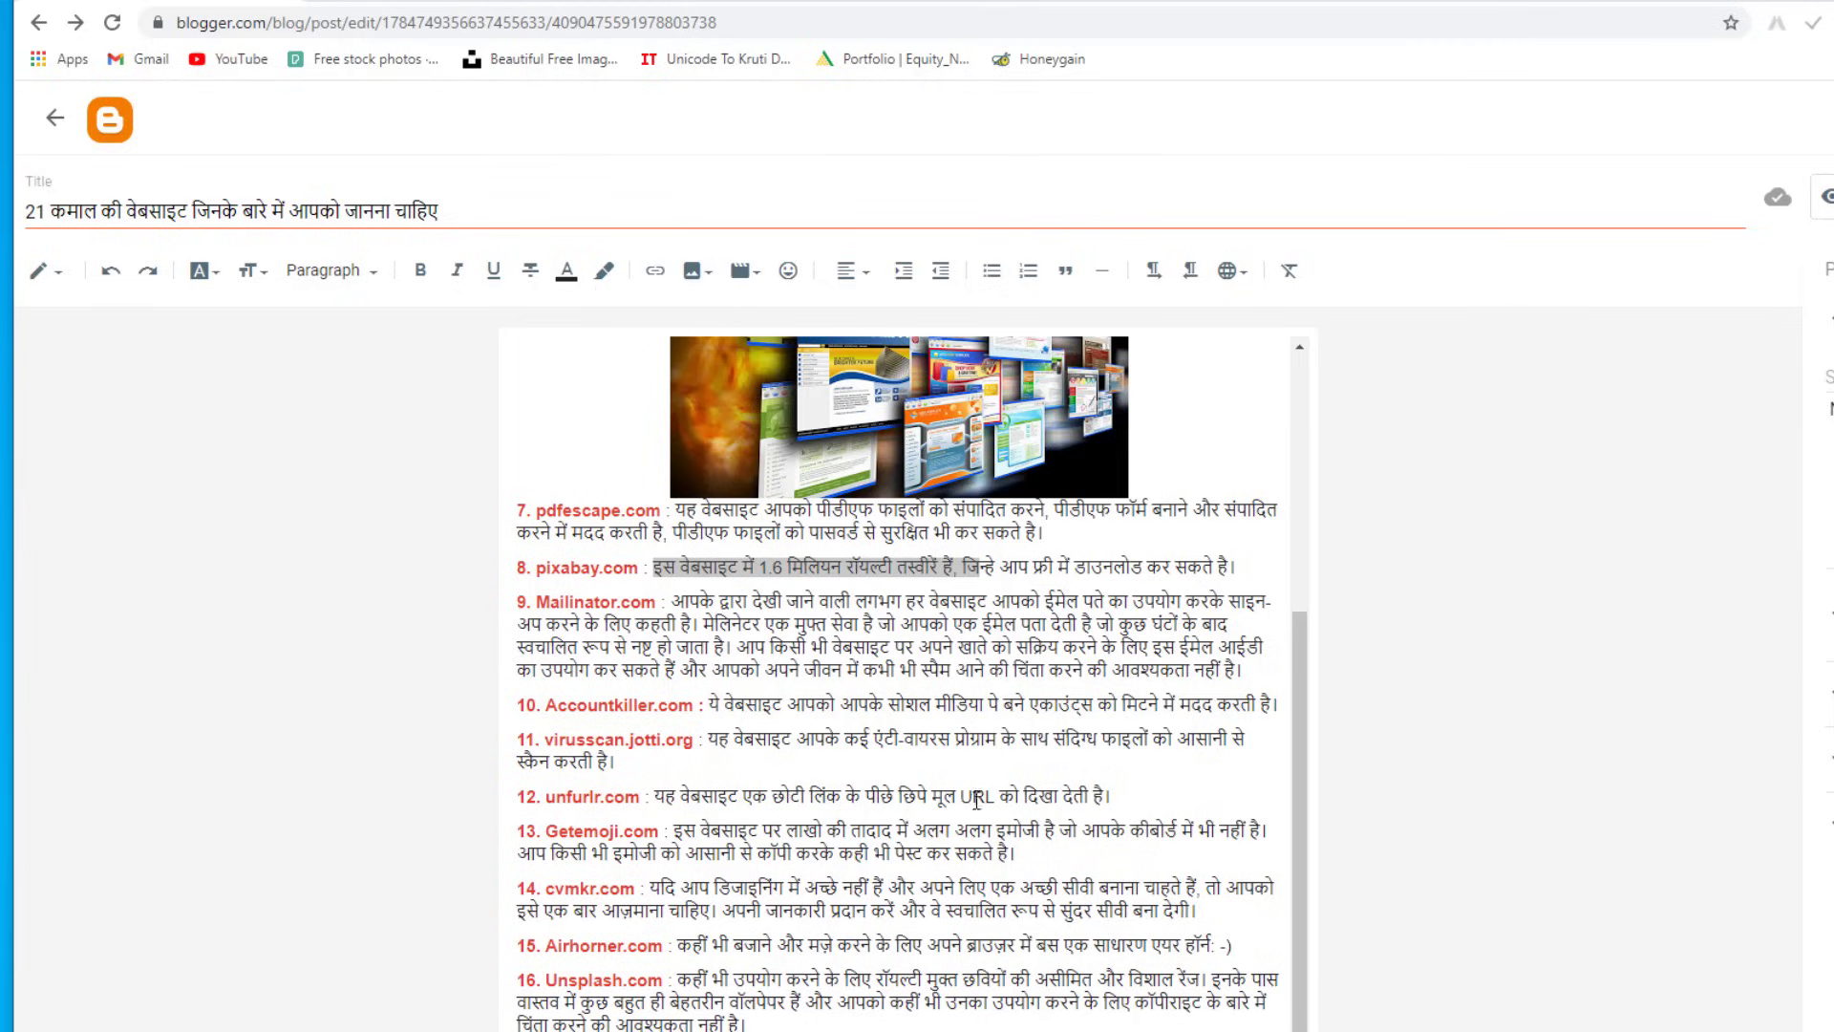
drag(963, 798, 1110, 795)
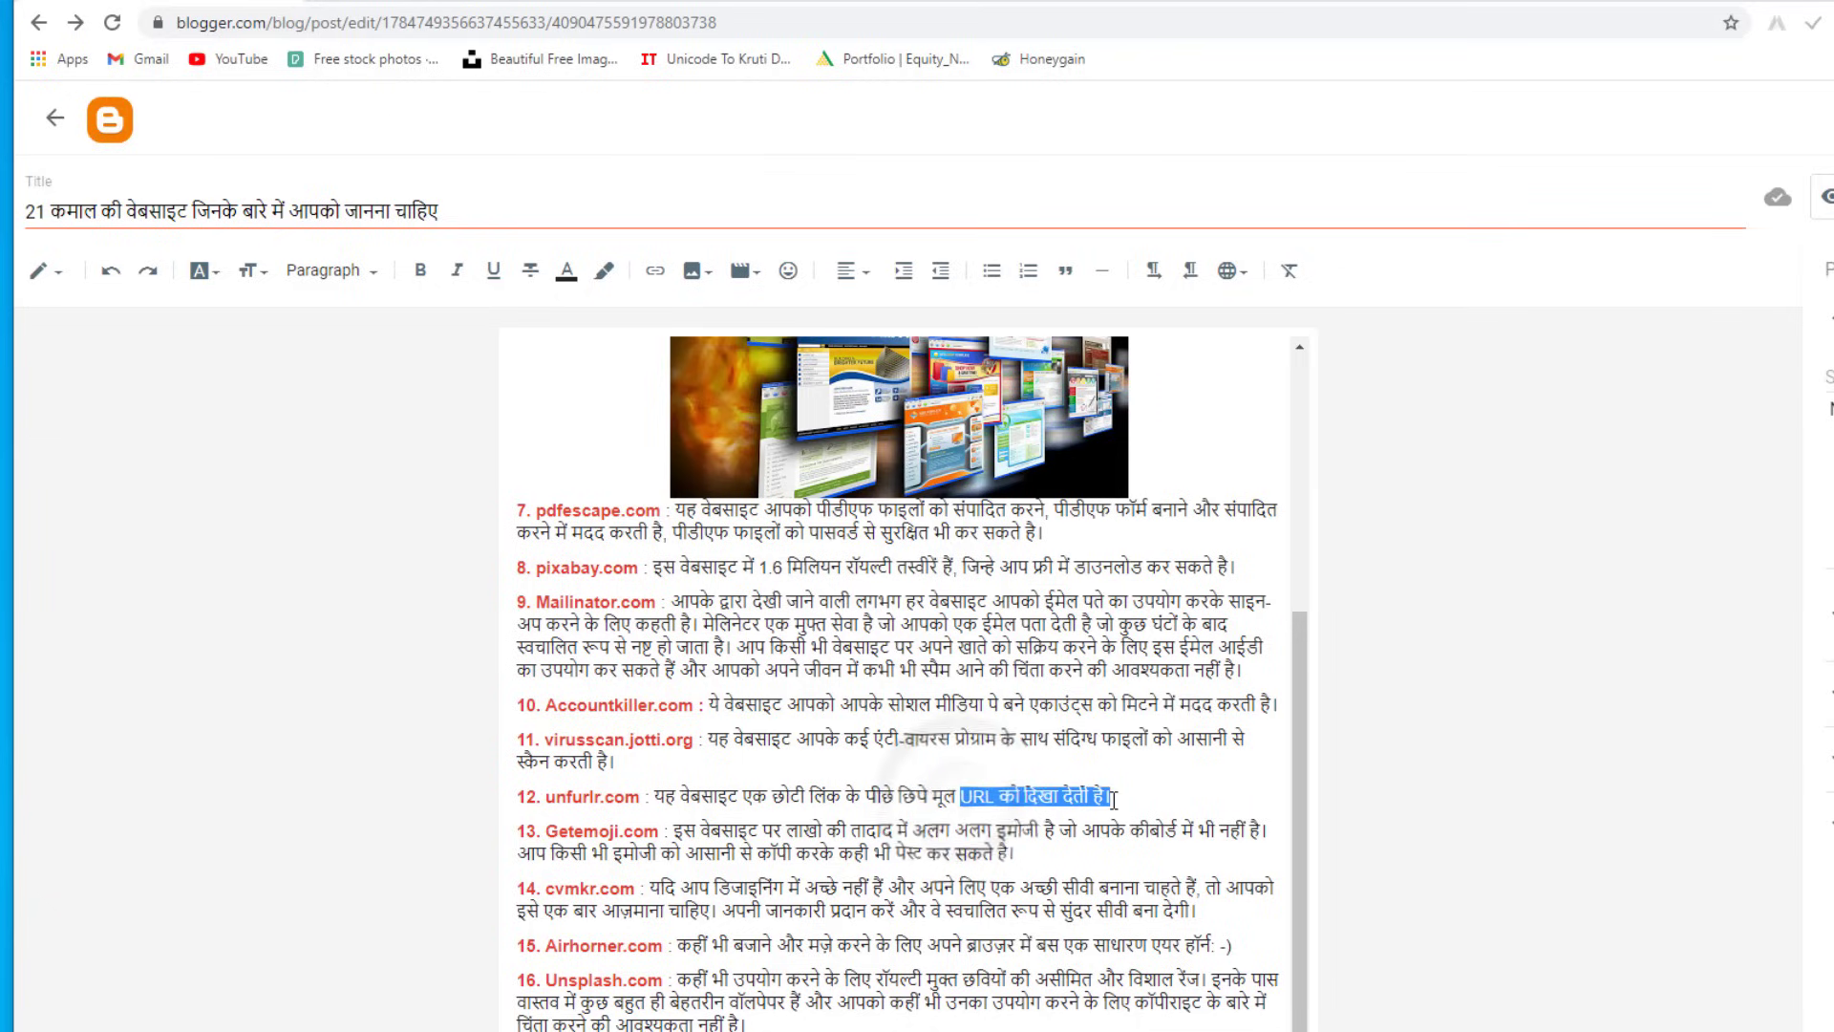
click(655, 271)
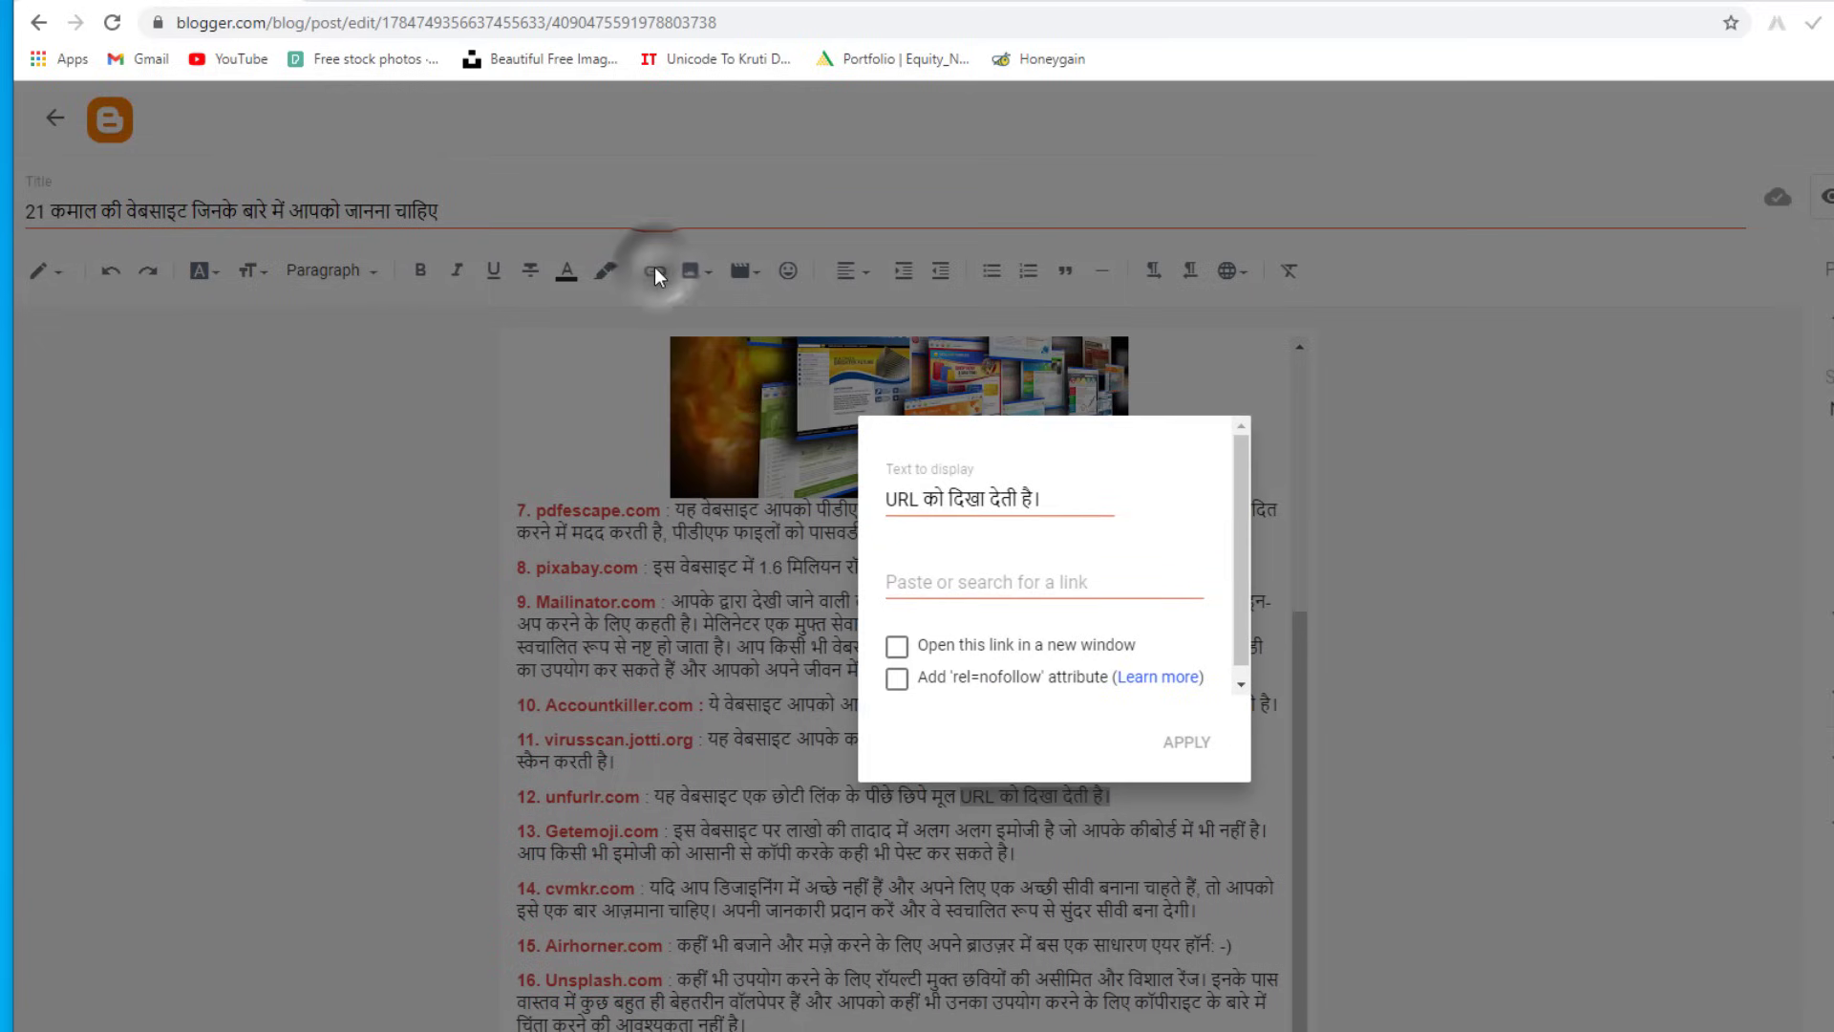
click(942, 584)
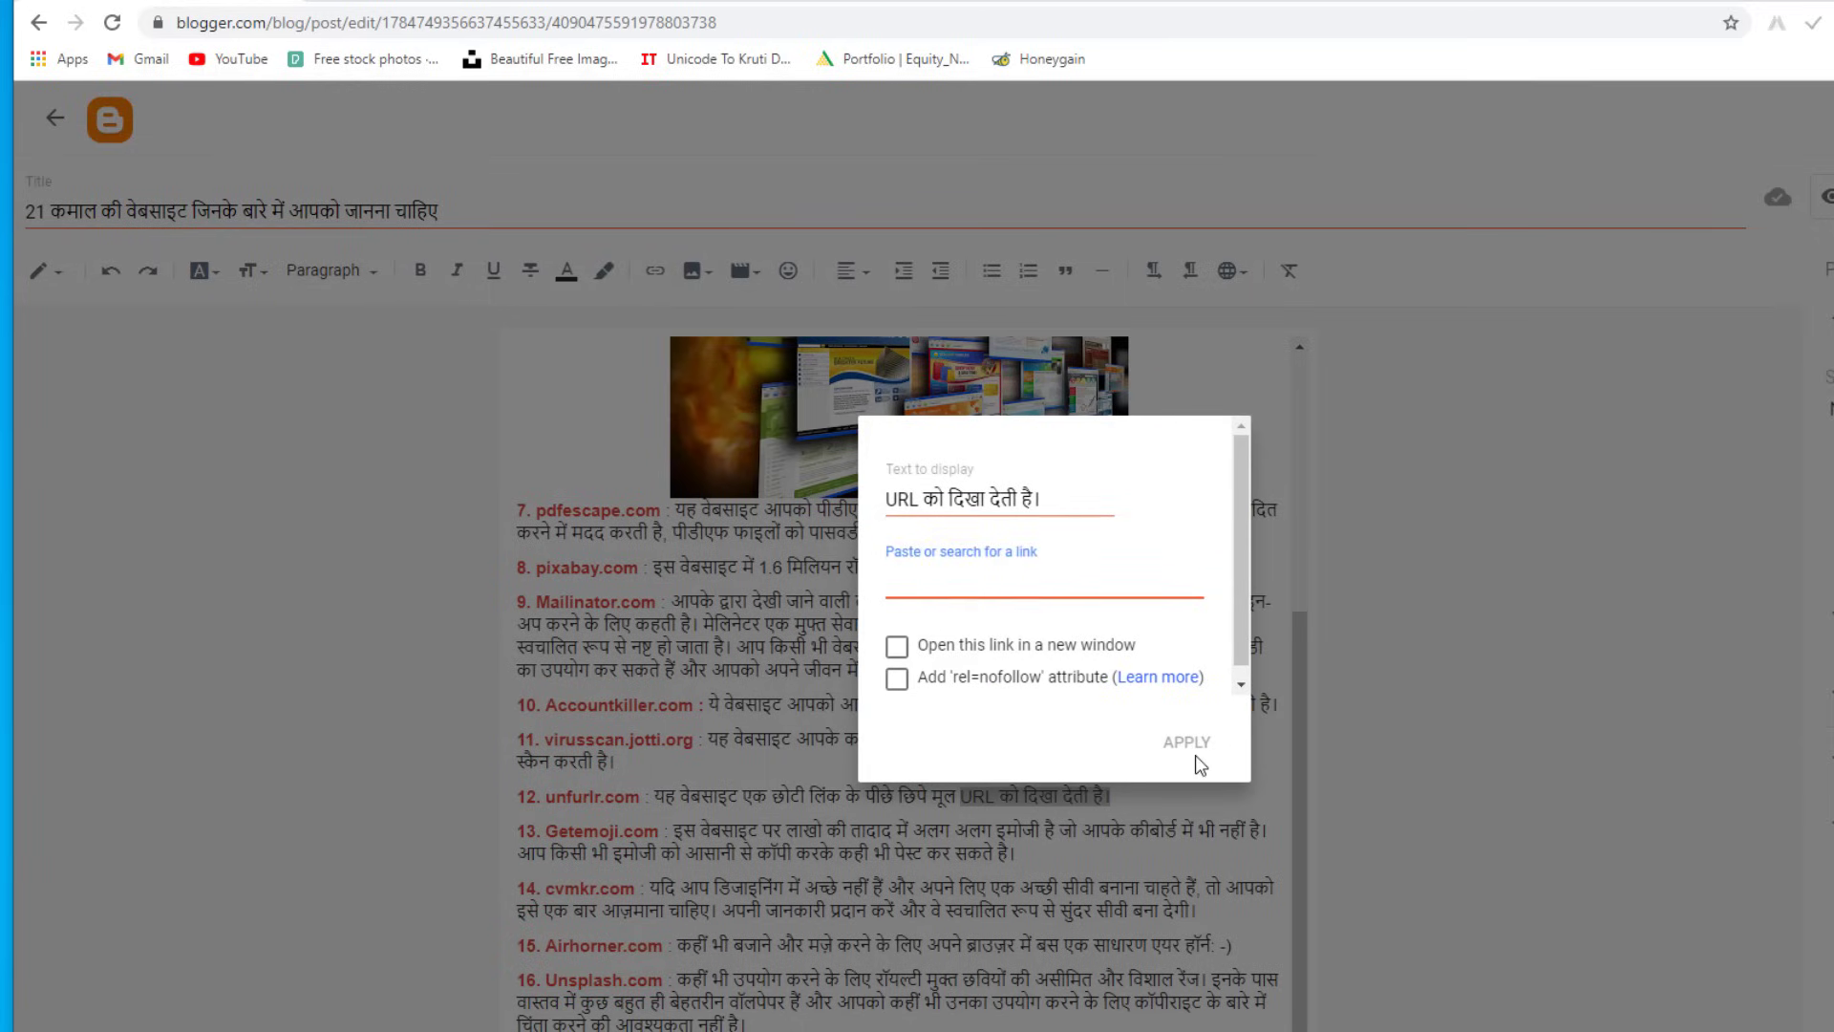
click(1033, 822)
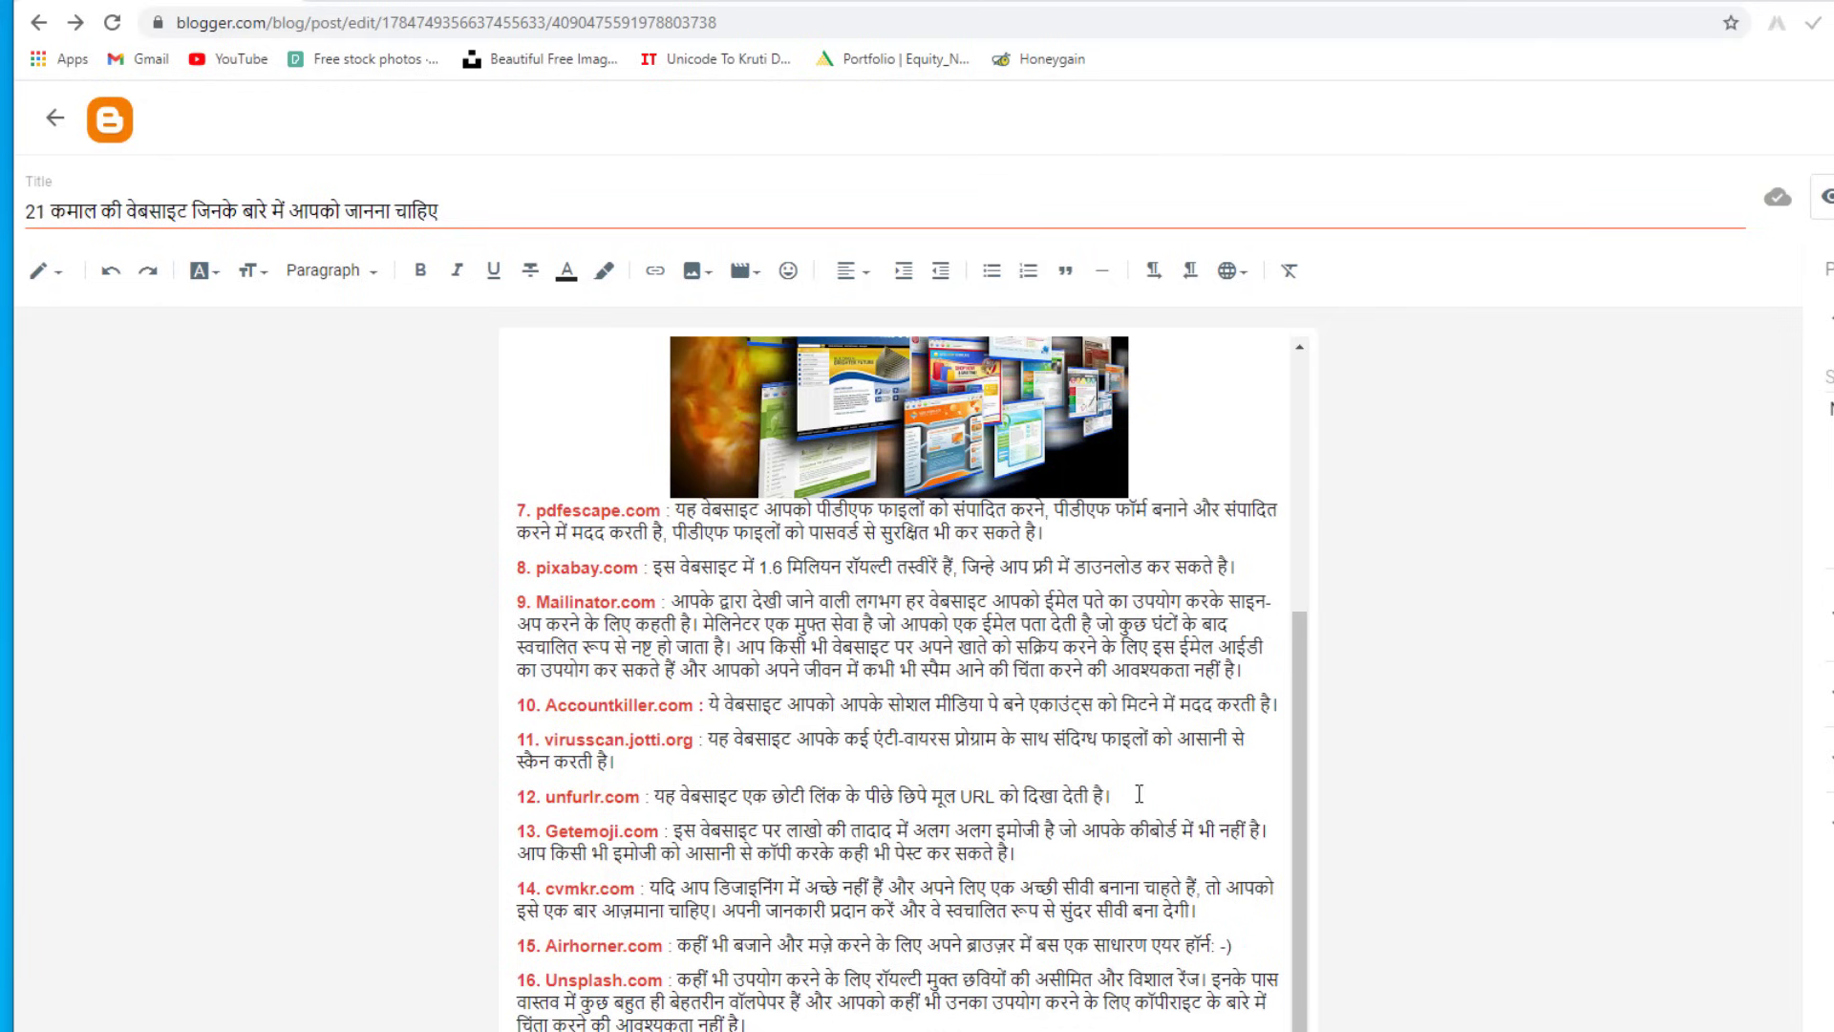
Step: Try numbered and bulleted list formatting on items 10 to 12, and return them to plain paragraphs
drag(1139, 794, 516, 704)
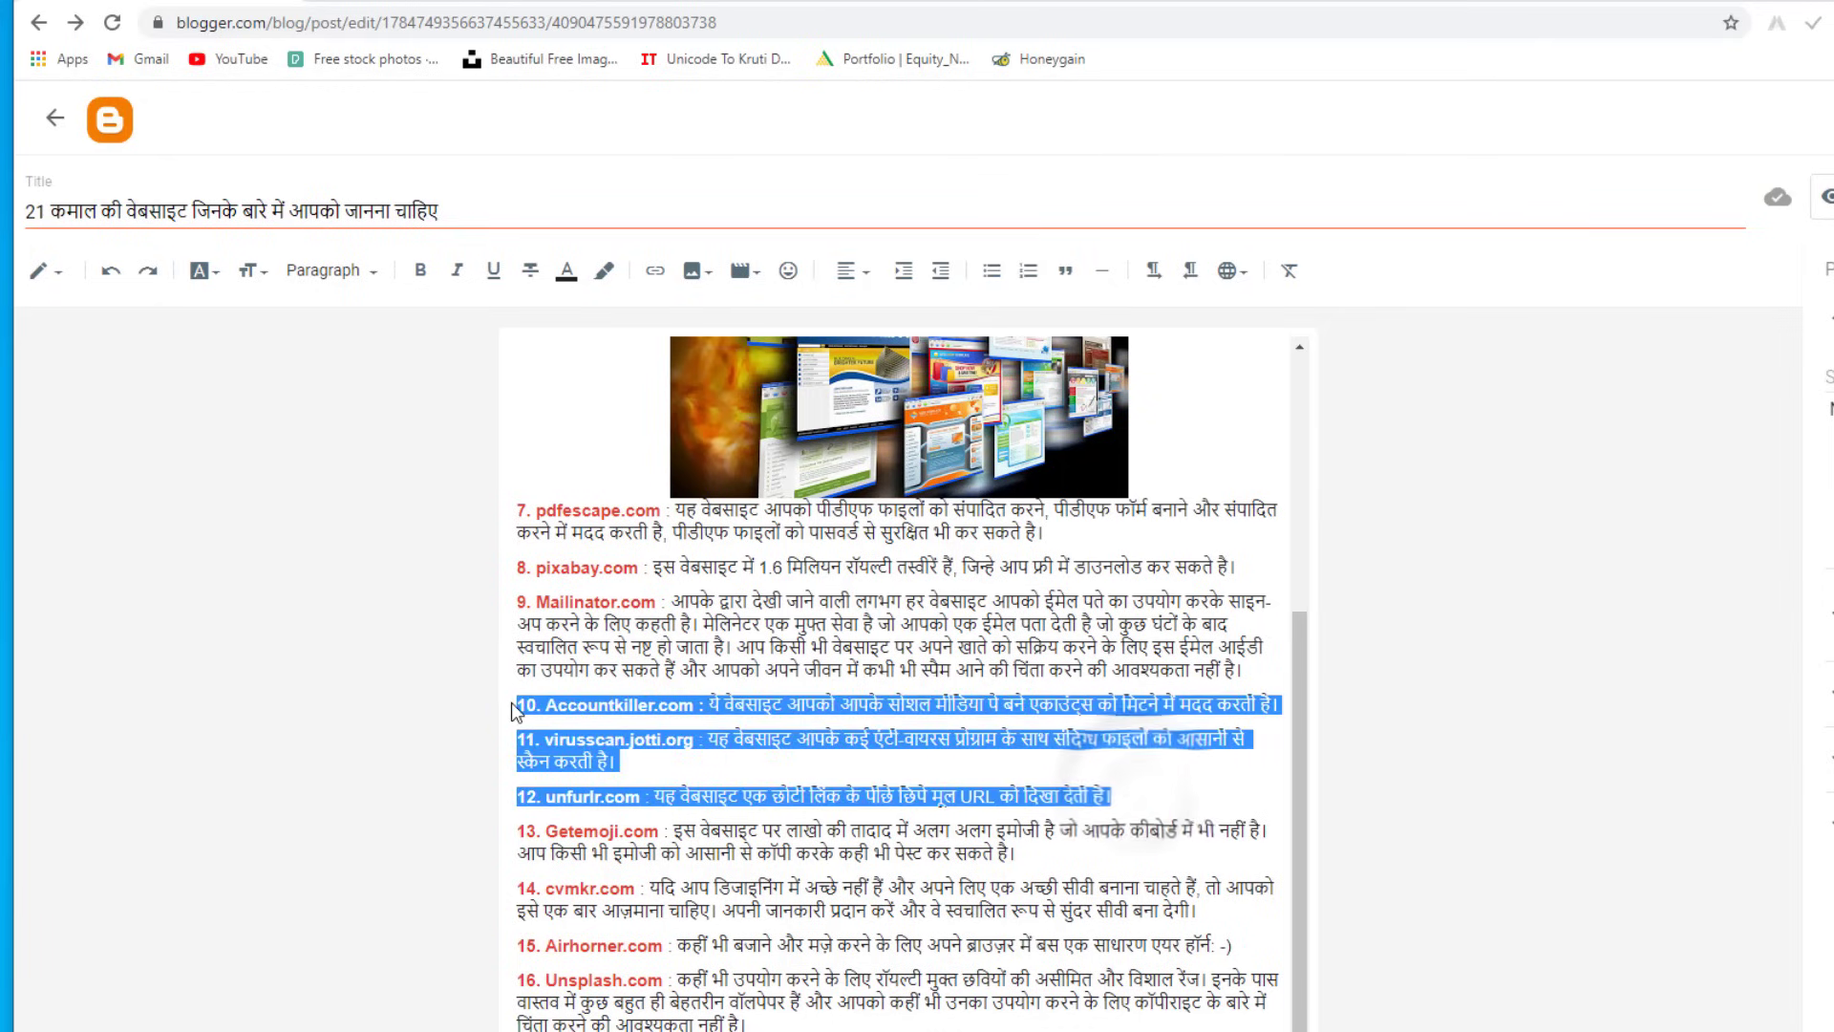
click(1028, 275)
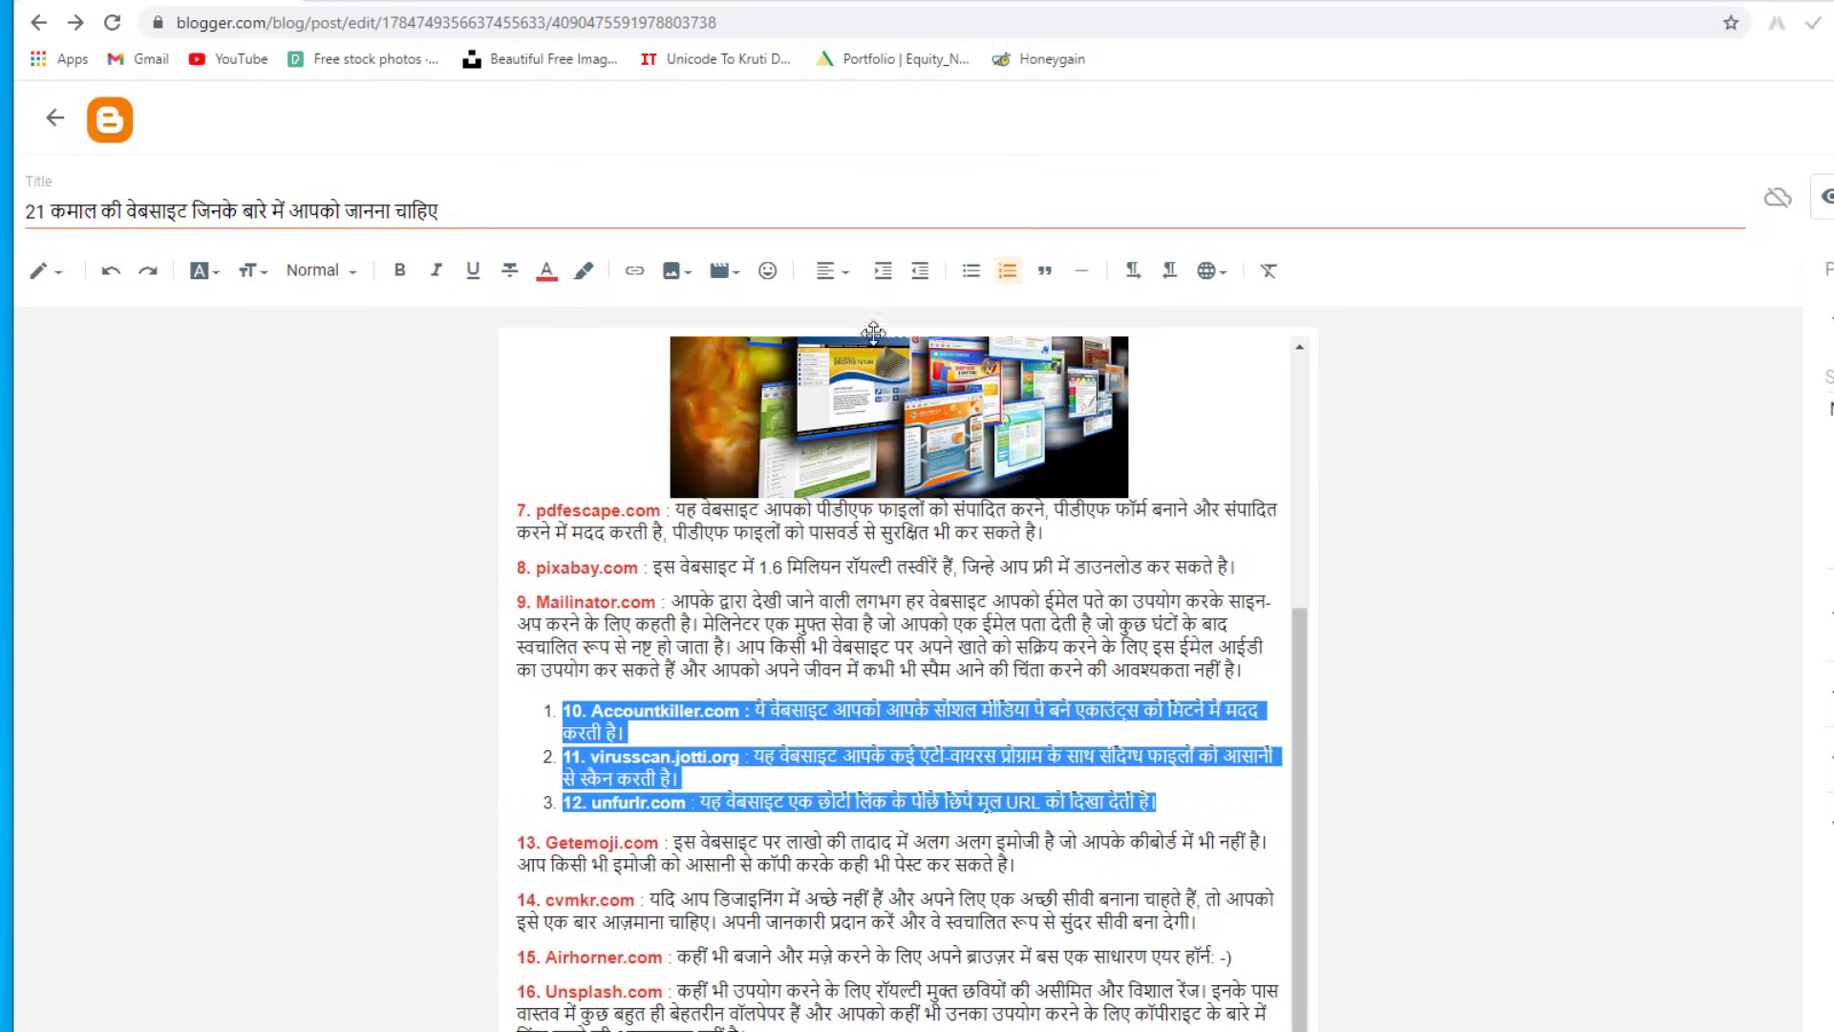
click(972, 272)
click(971, 272)
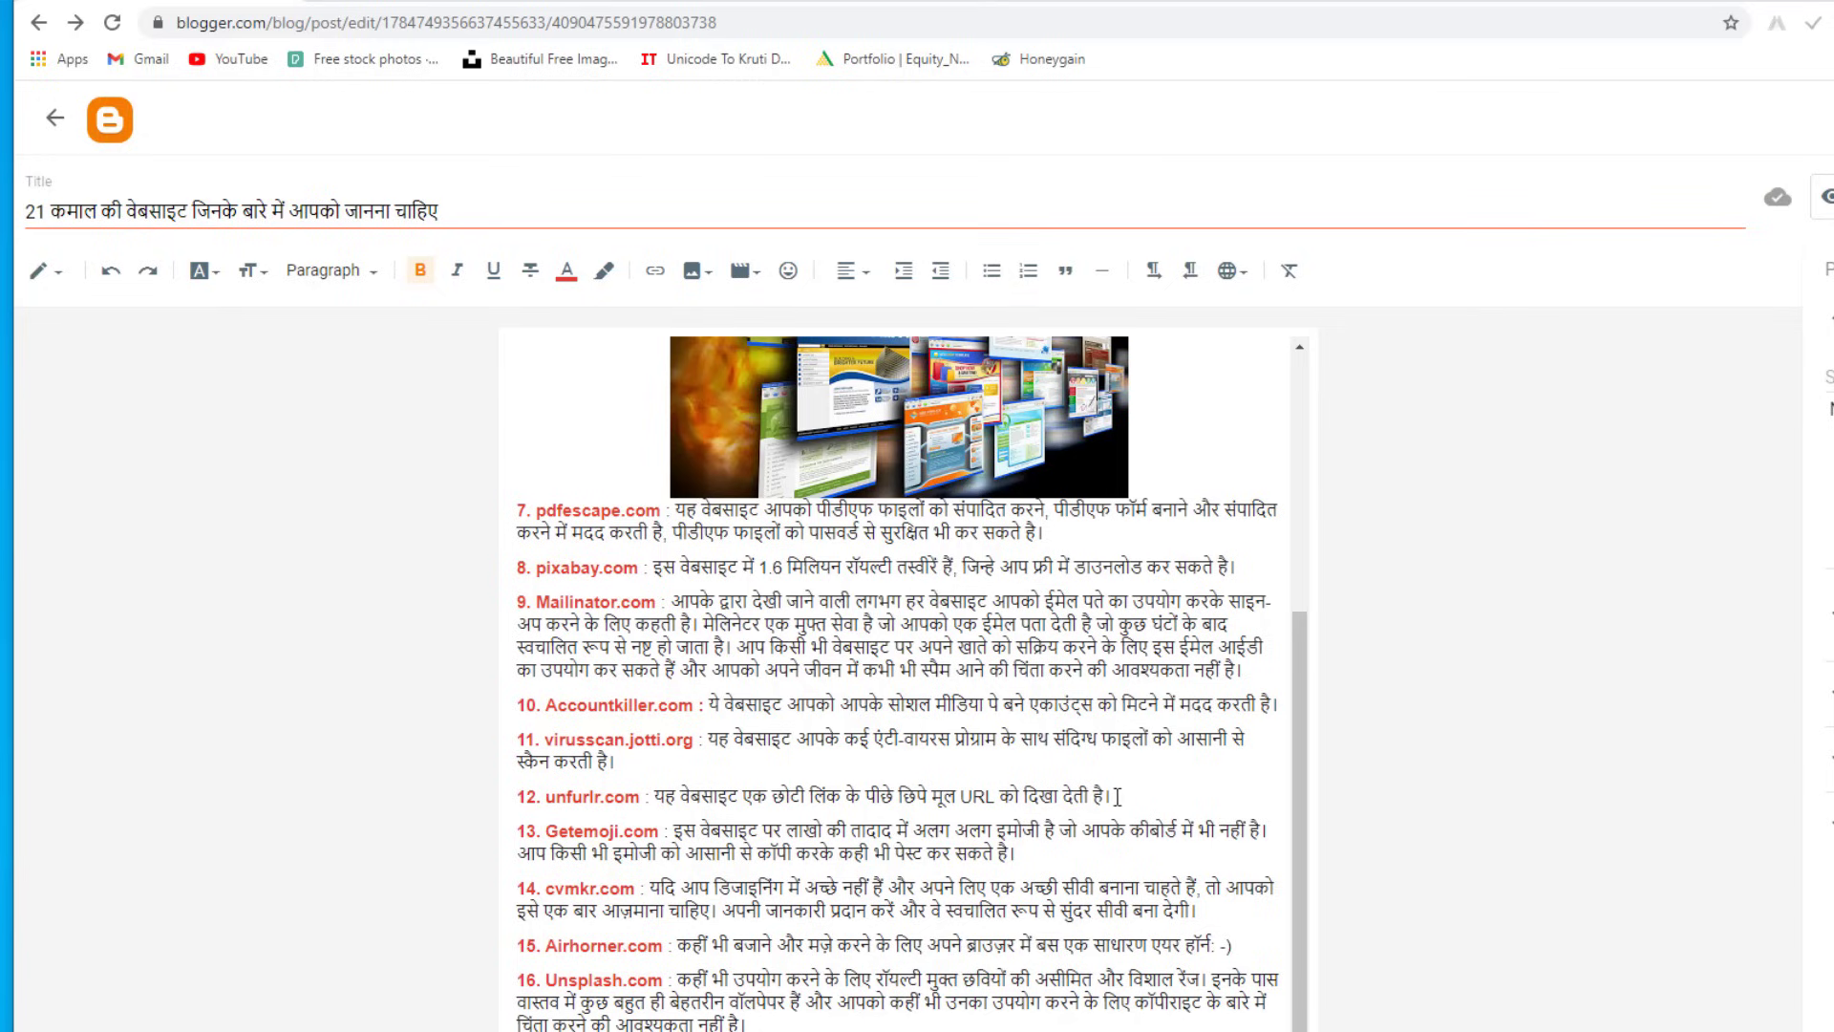
Step: Colour the description text of item 12 unfurlr.com red
drag(1106, 796, 654, 796)
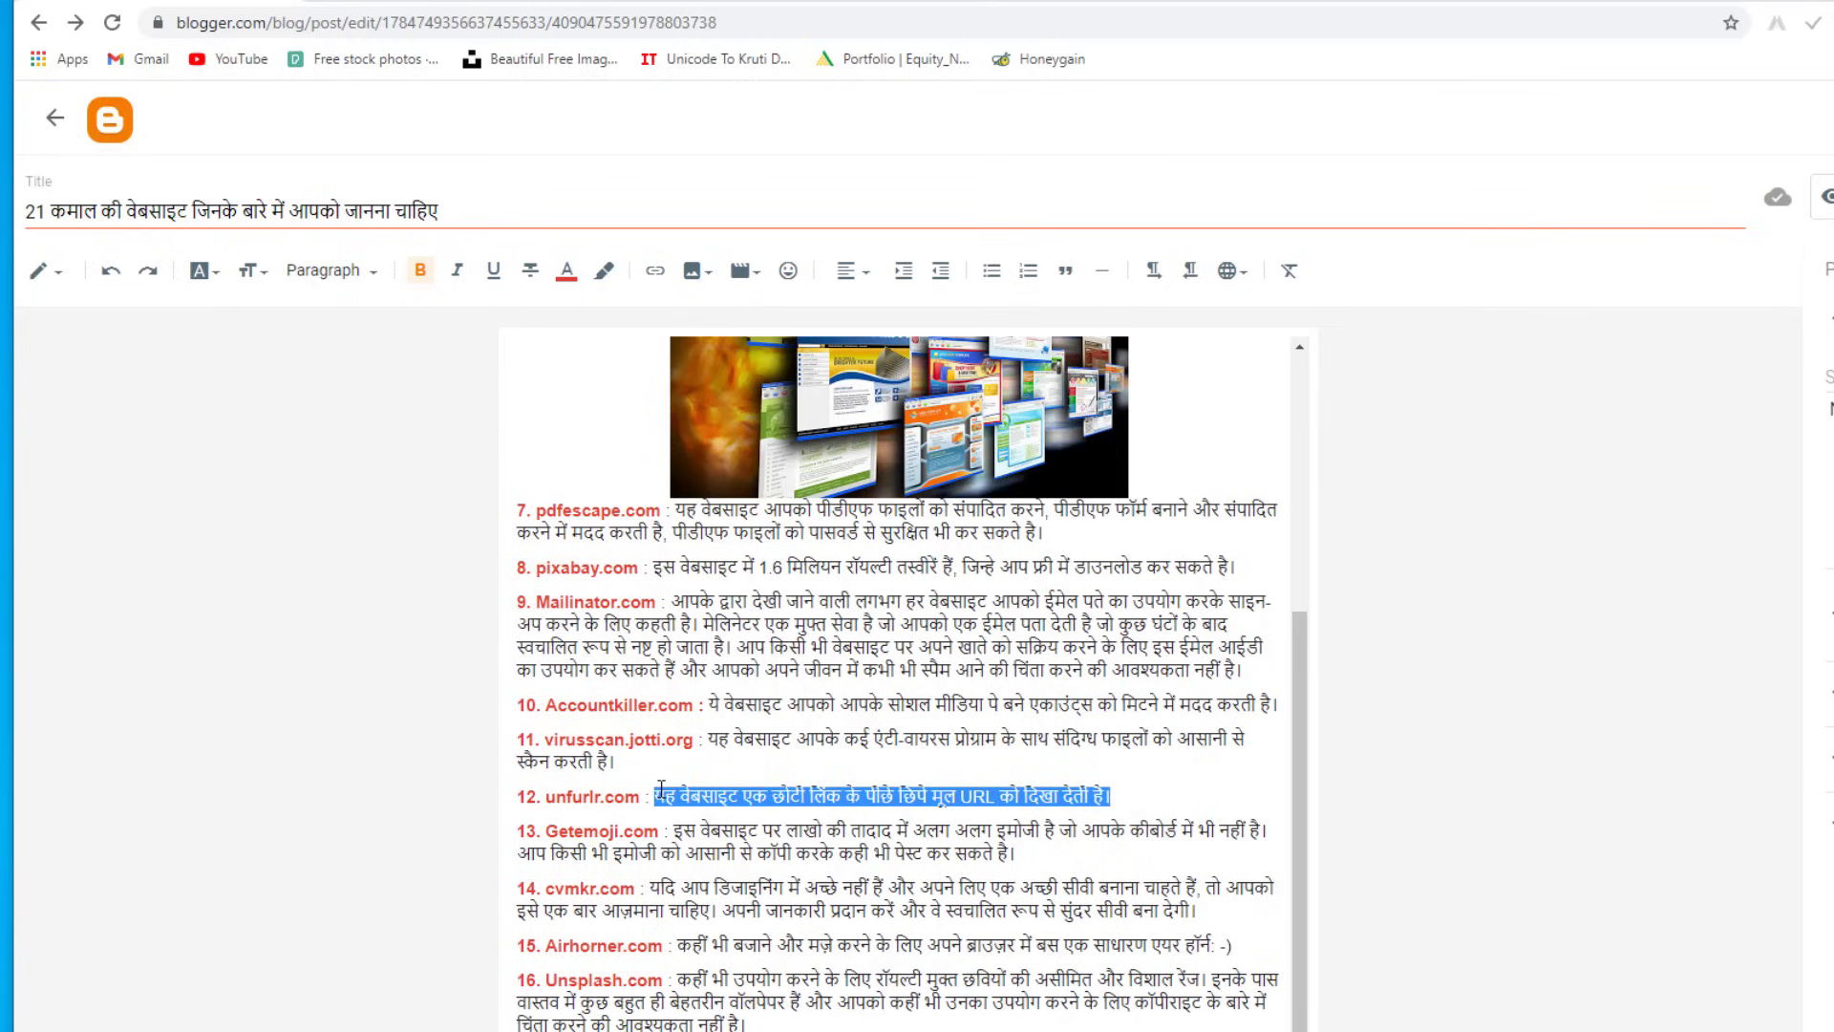
click(567, 271)
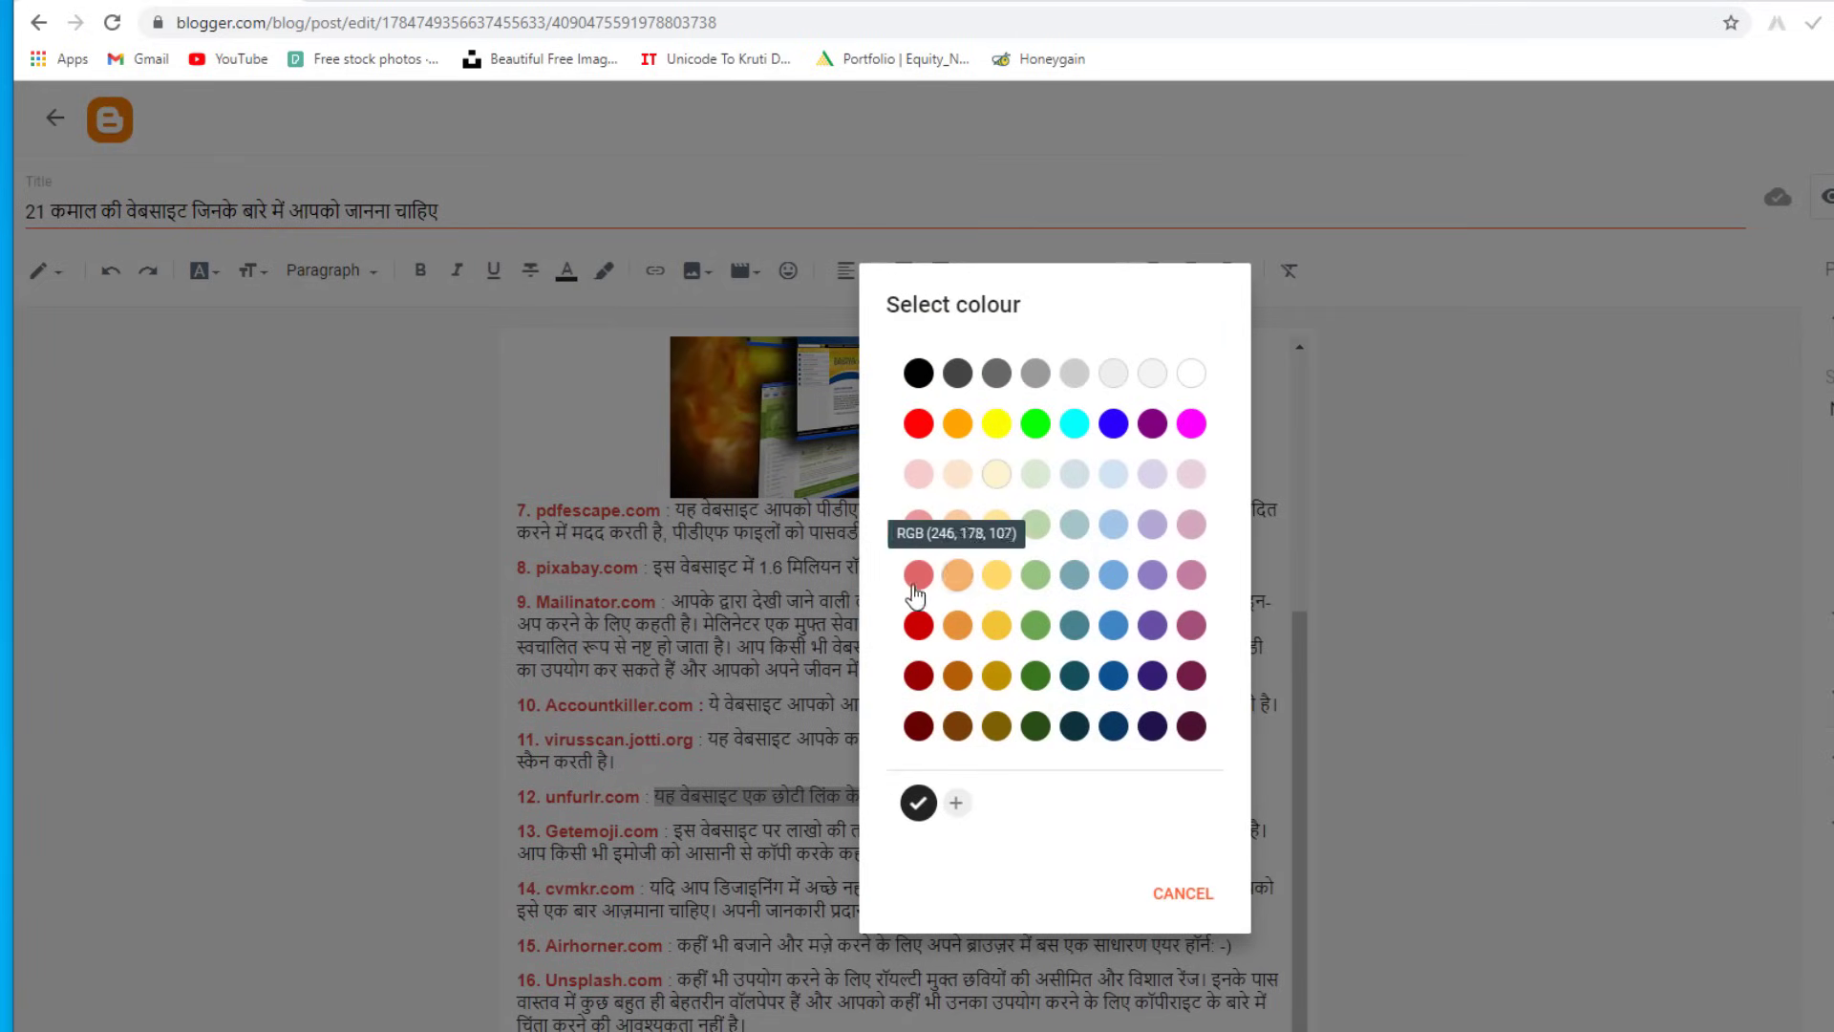
click(918, 626)
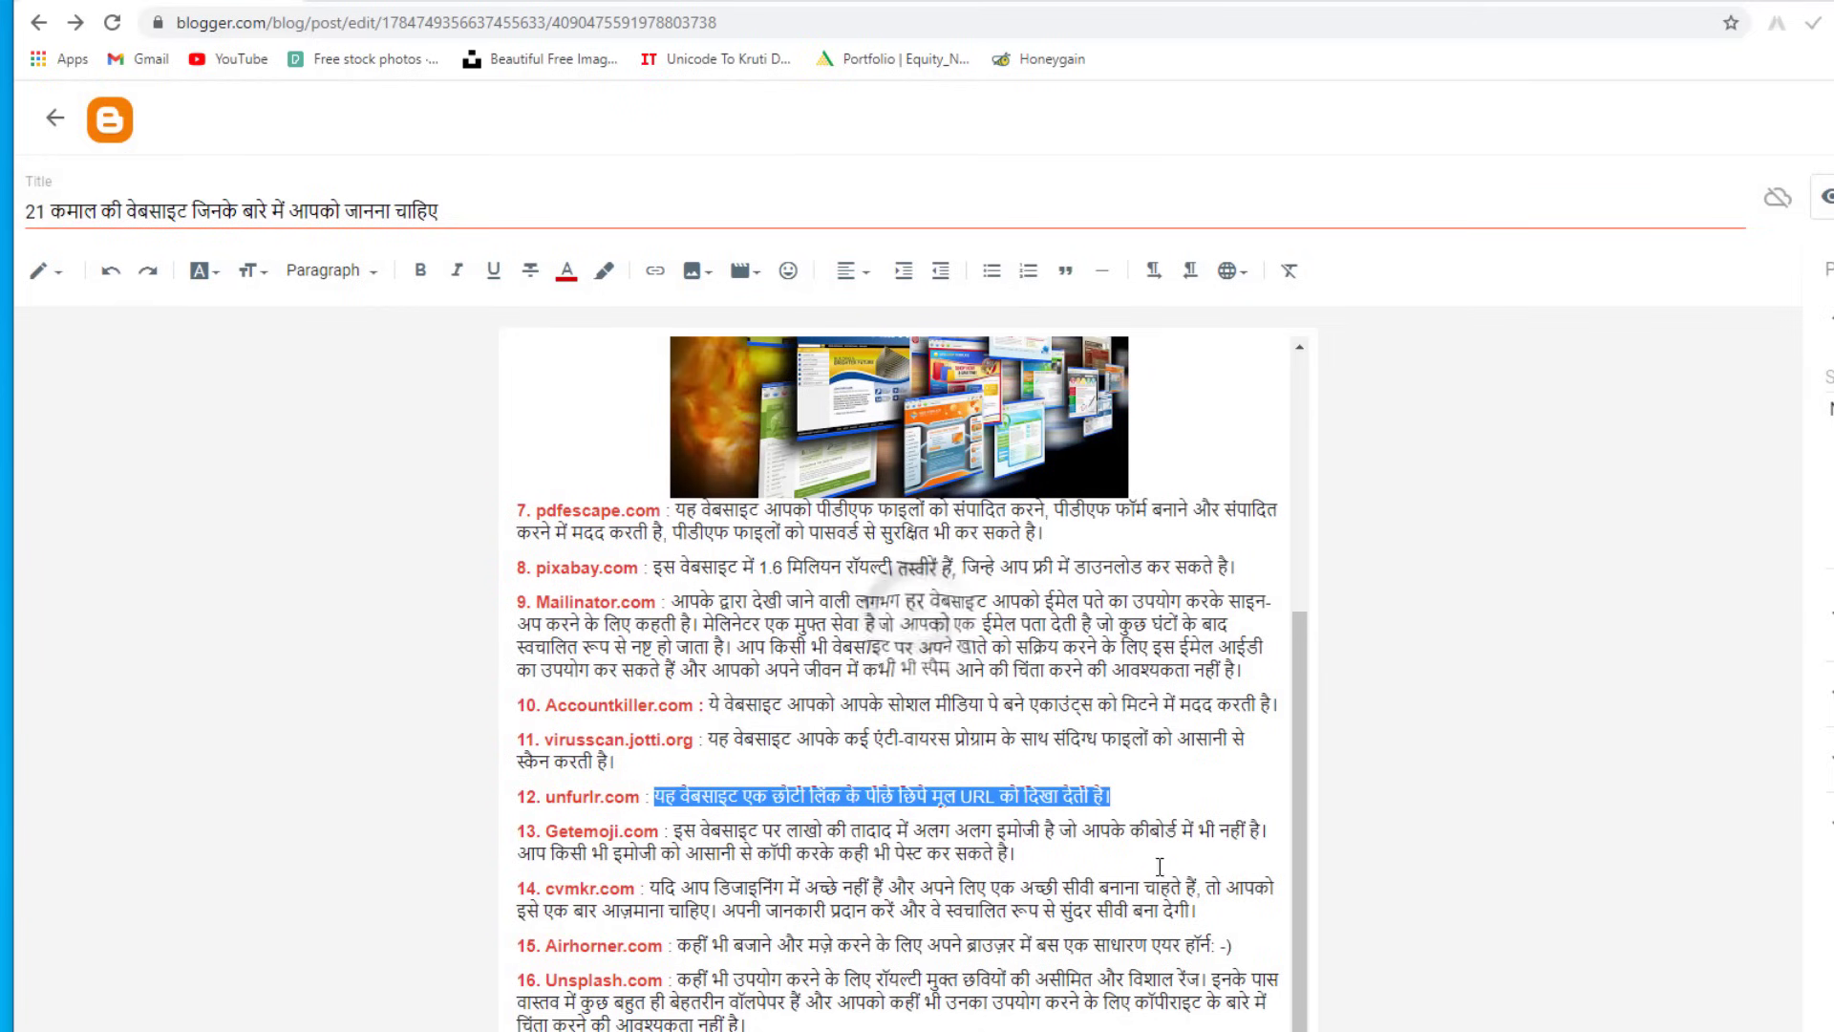
click(712, 784)
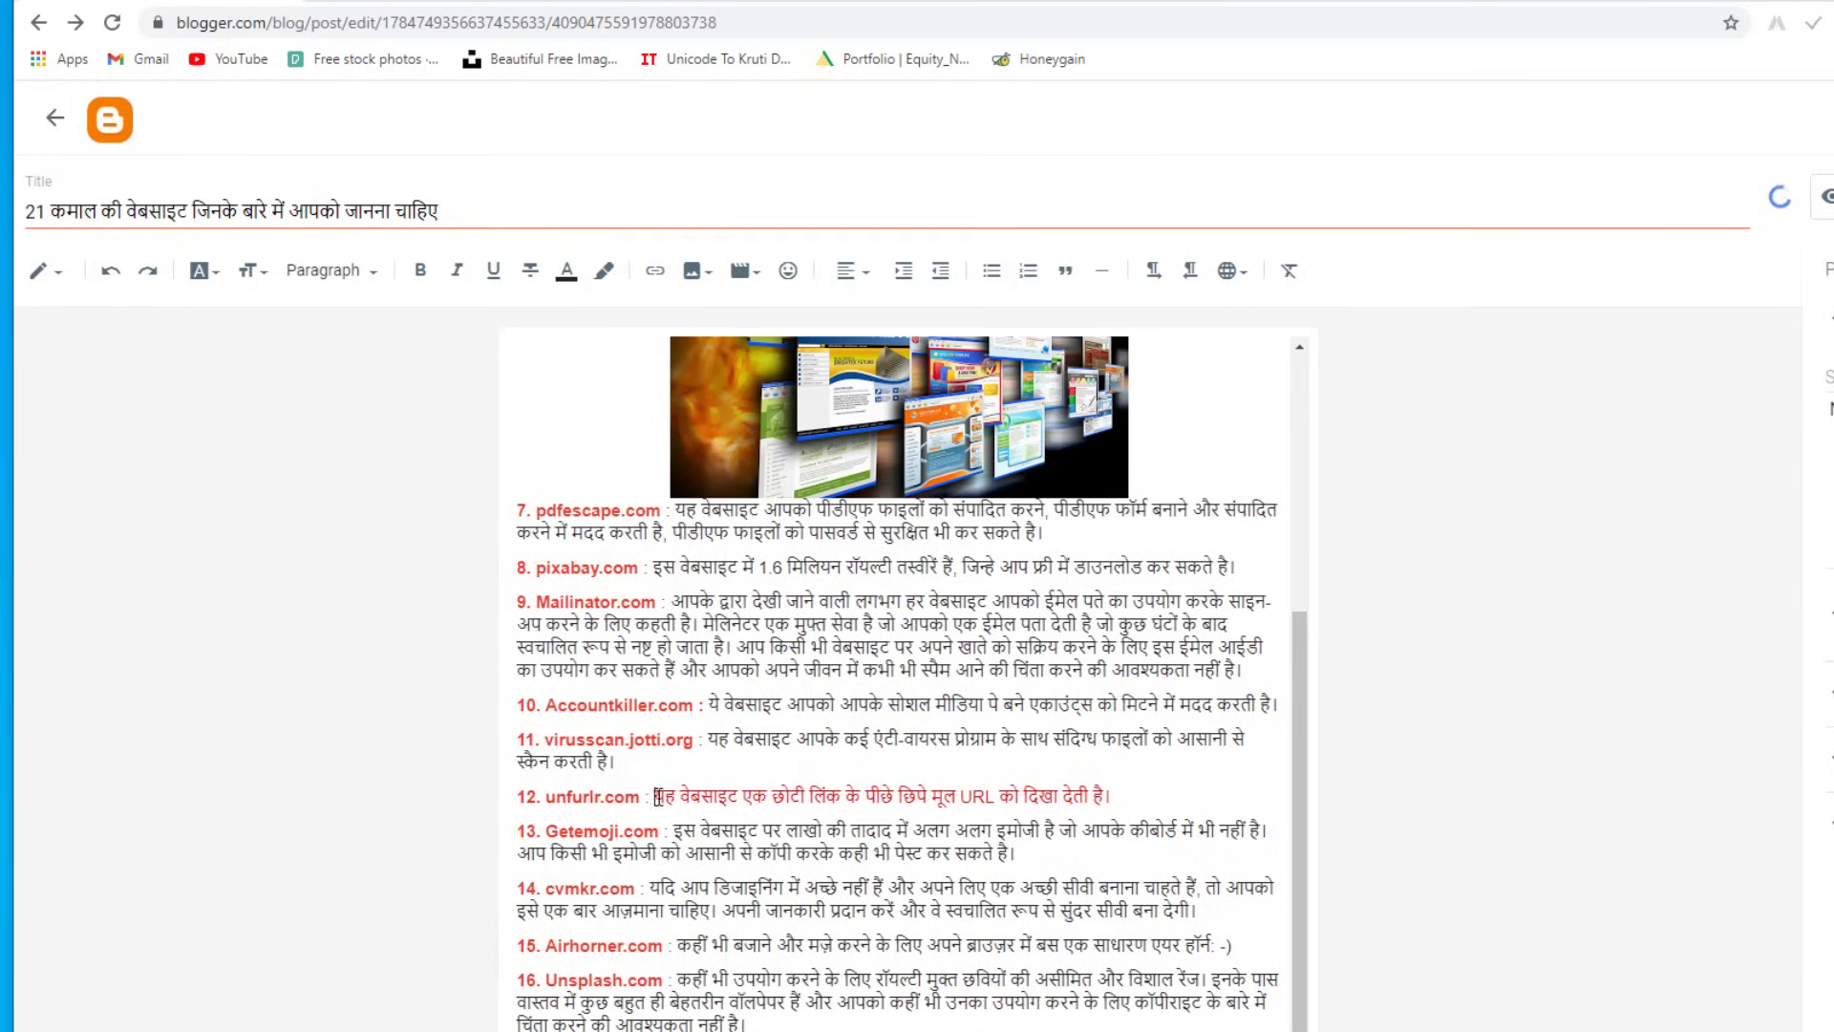
drag(655, 796, 1120, 800)
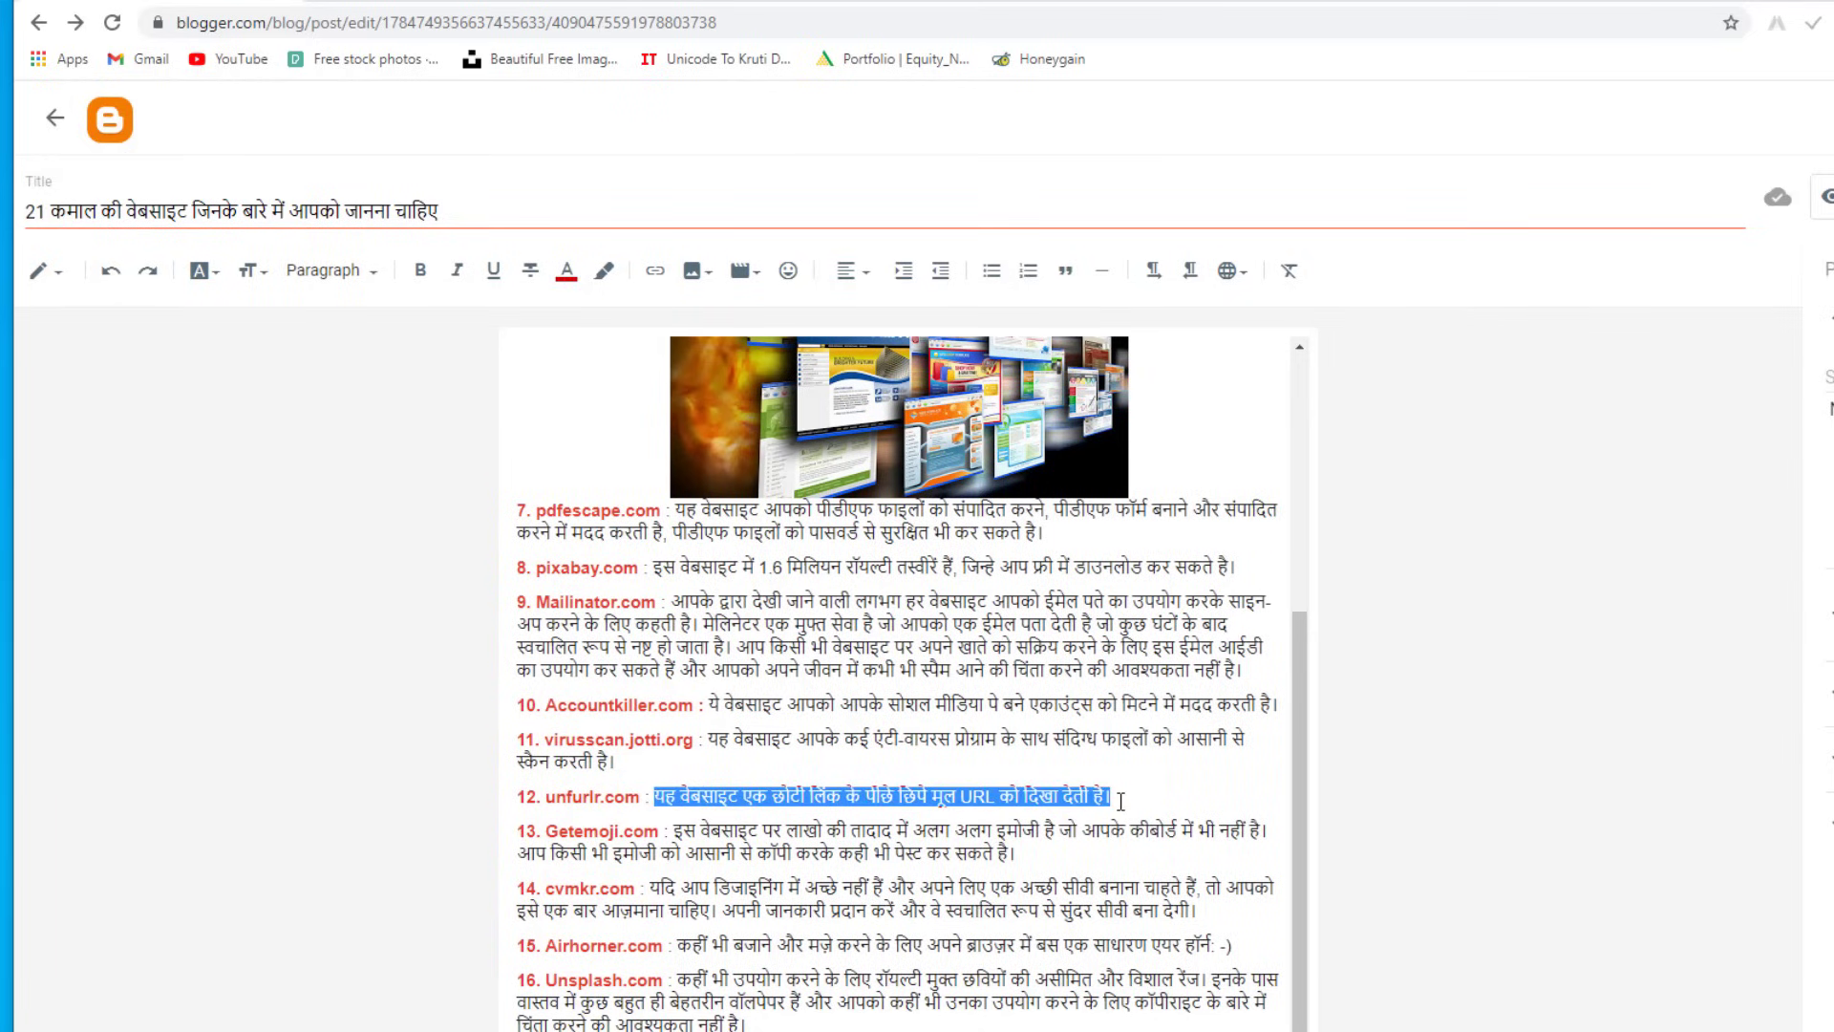
Step: Add the labels "Internet, Technology, Websites" to the post
scroll(1120, 800, up, 5)
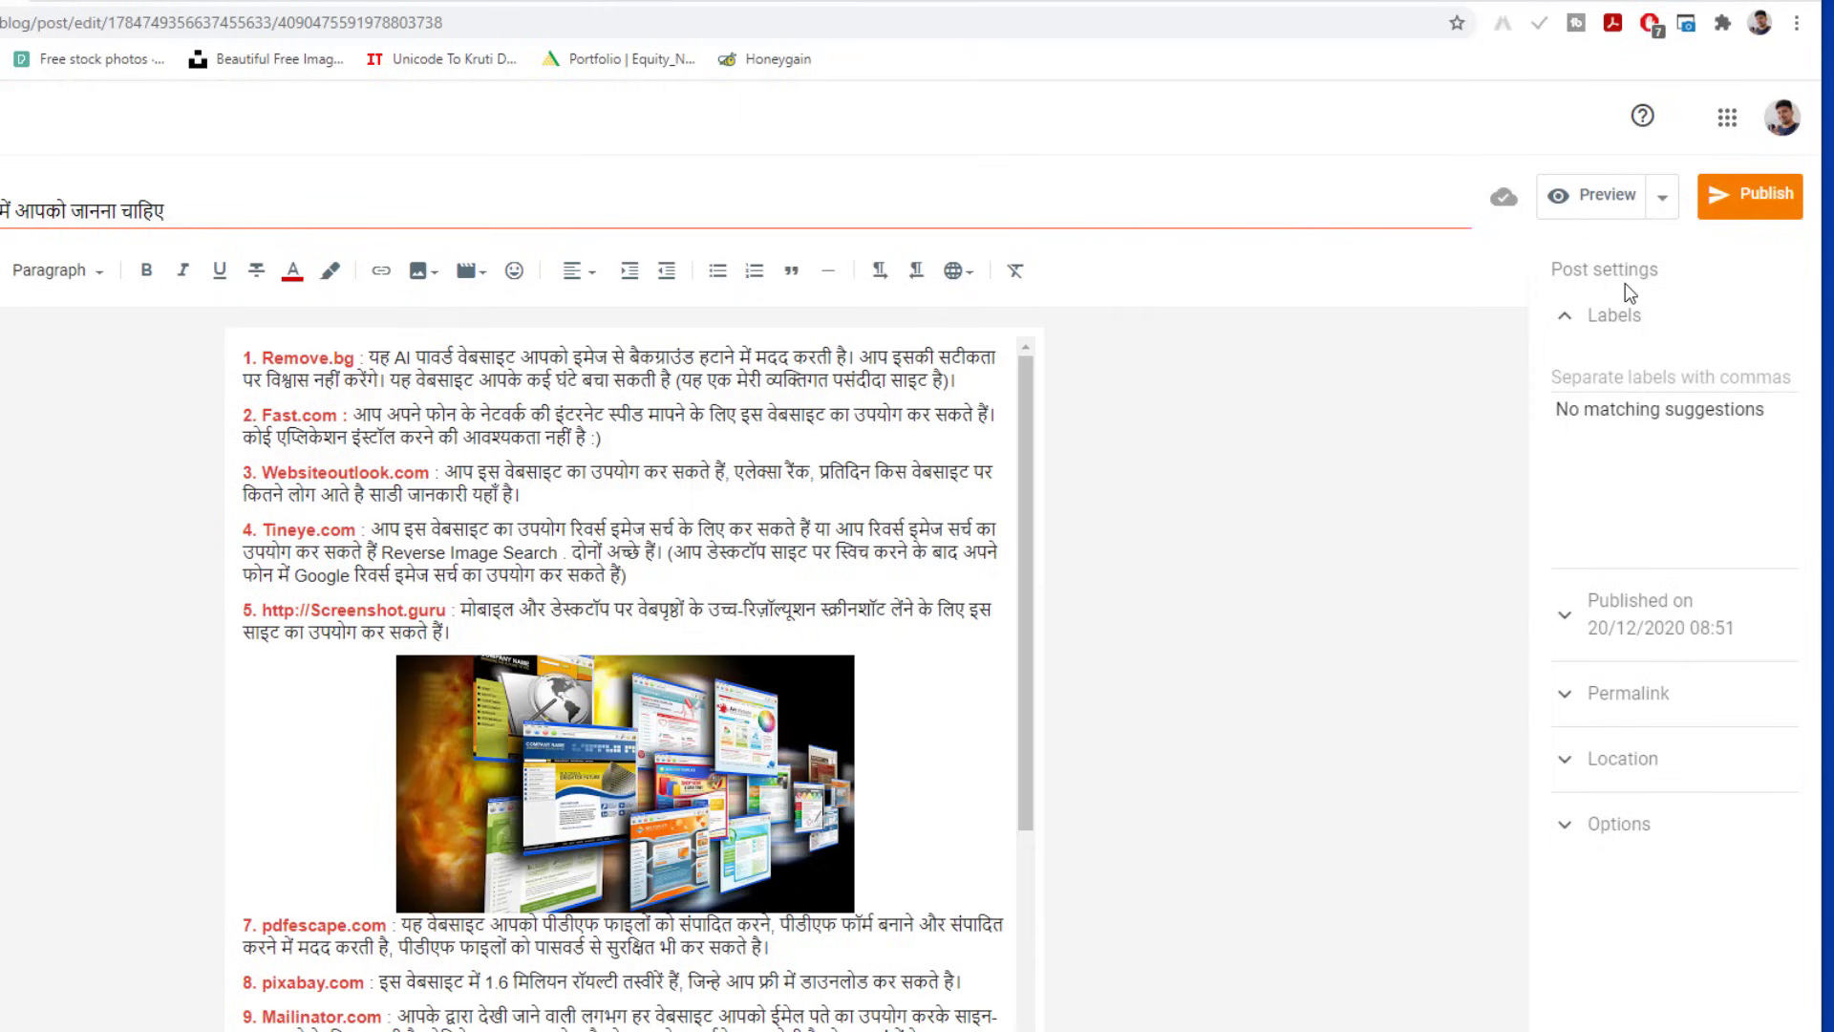
click(1603, 375)
text(Internet)
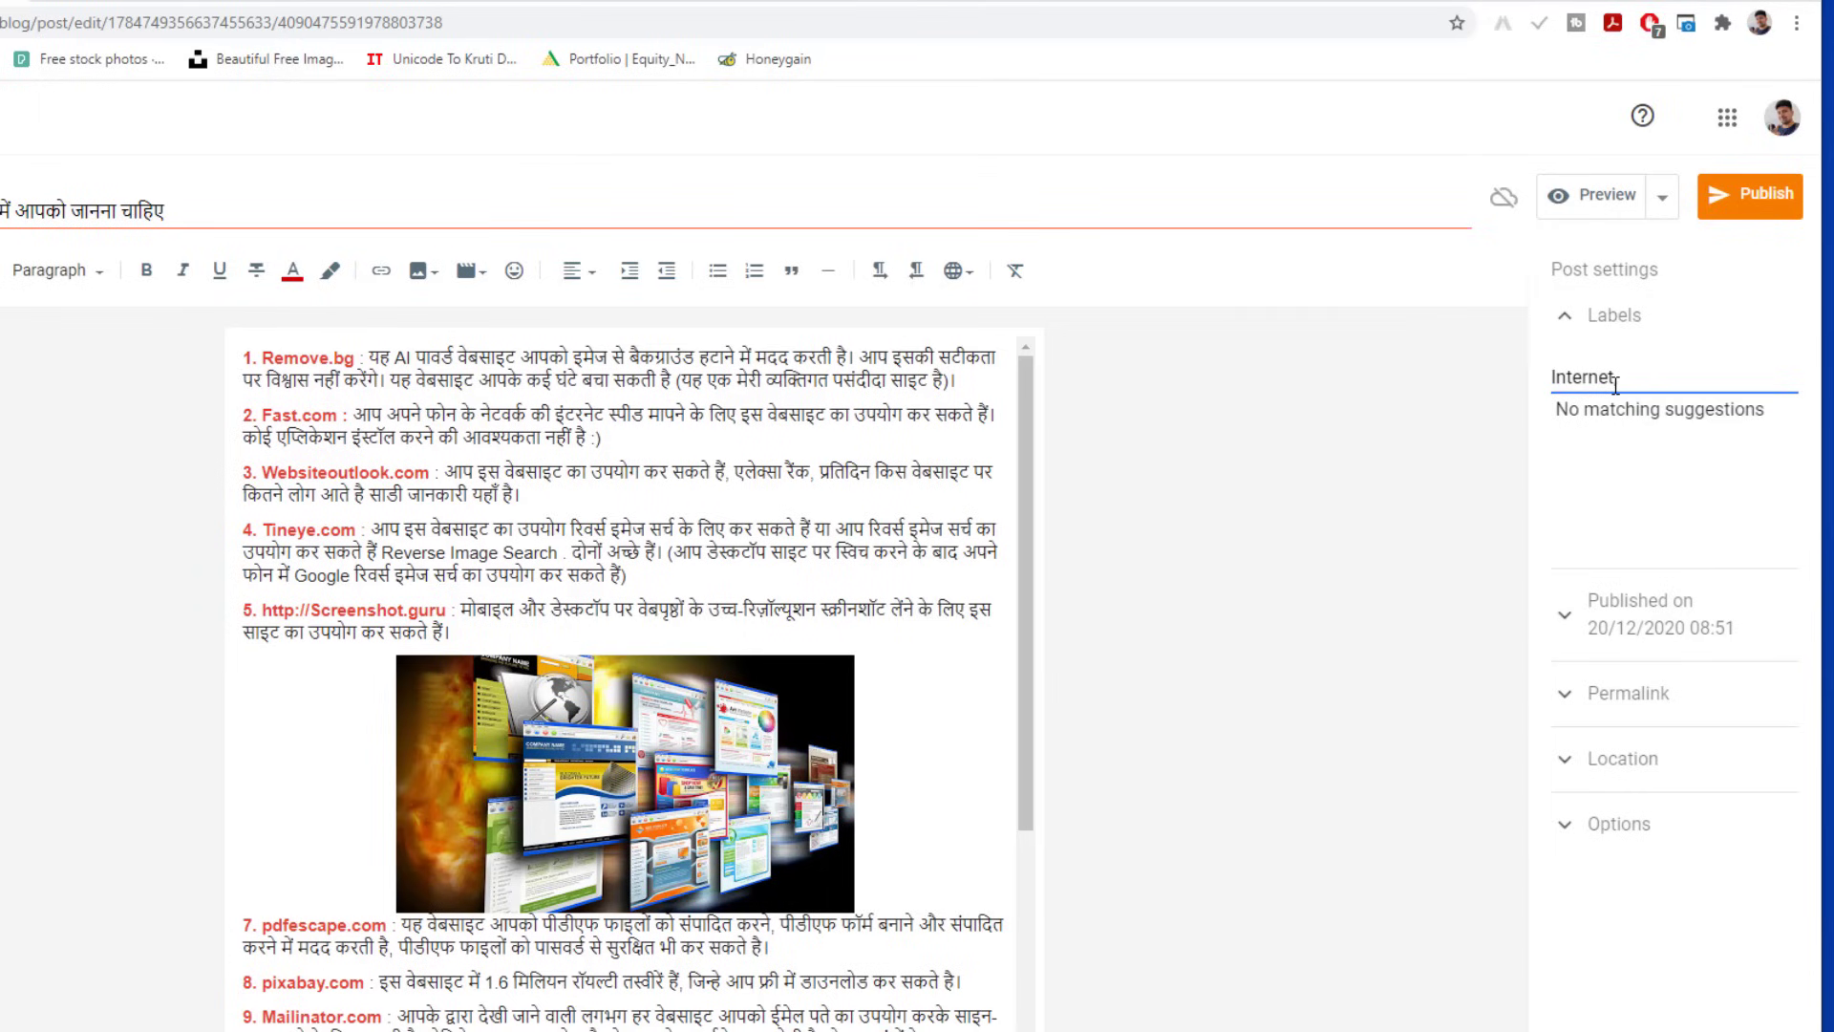
text( Technology, Websites)
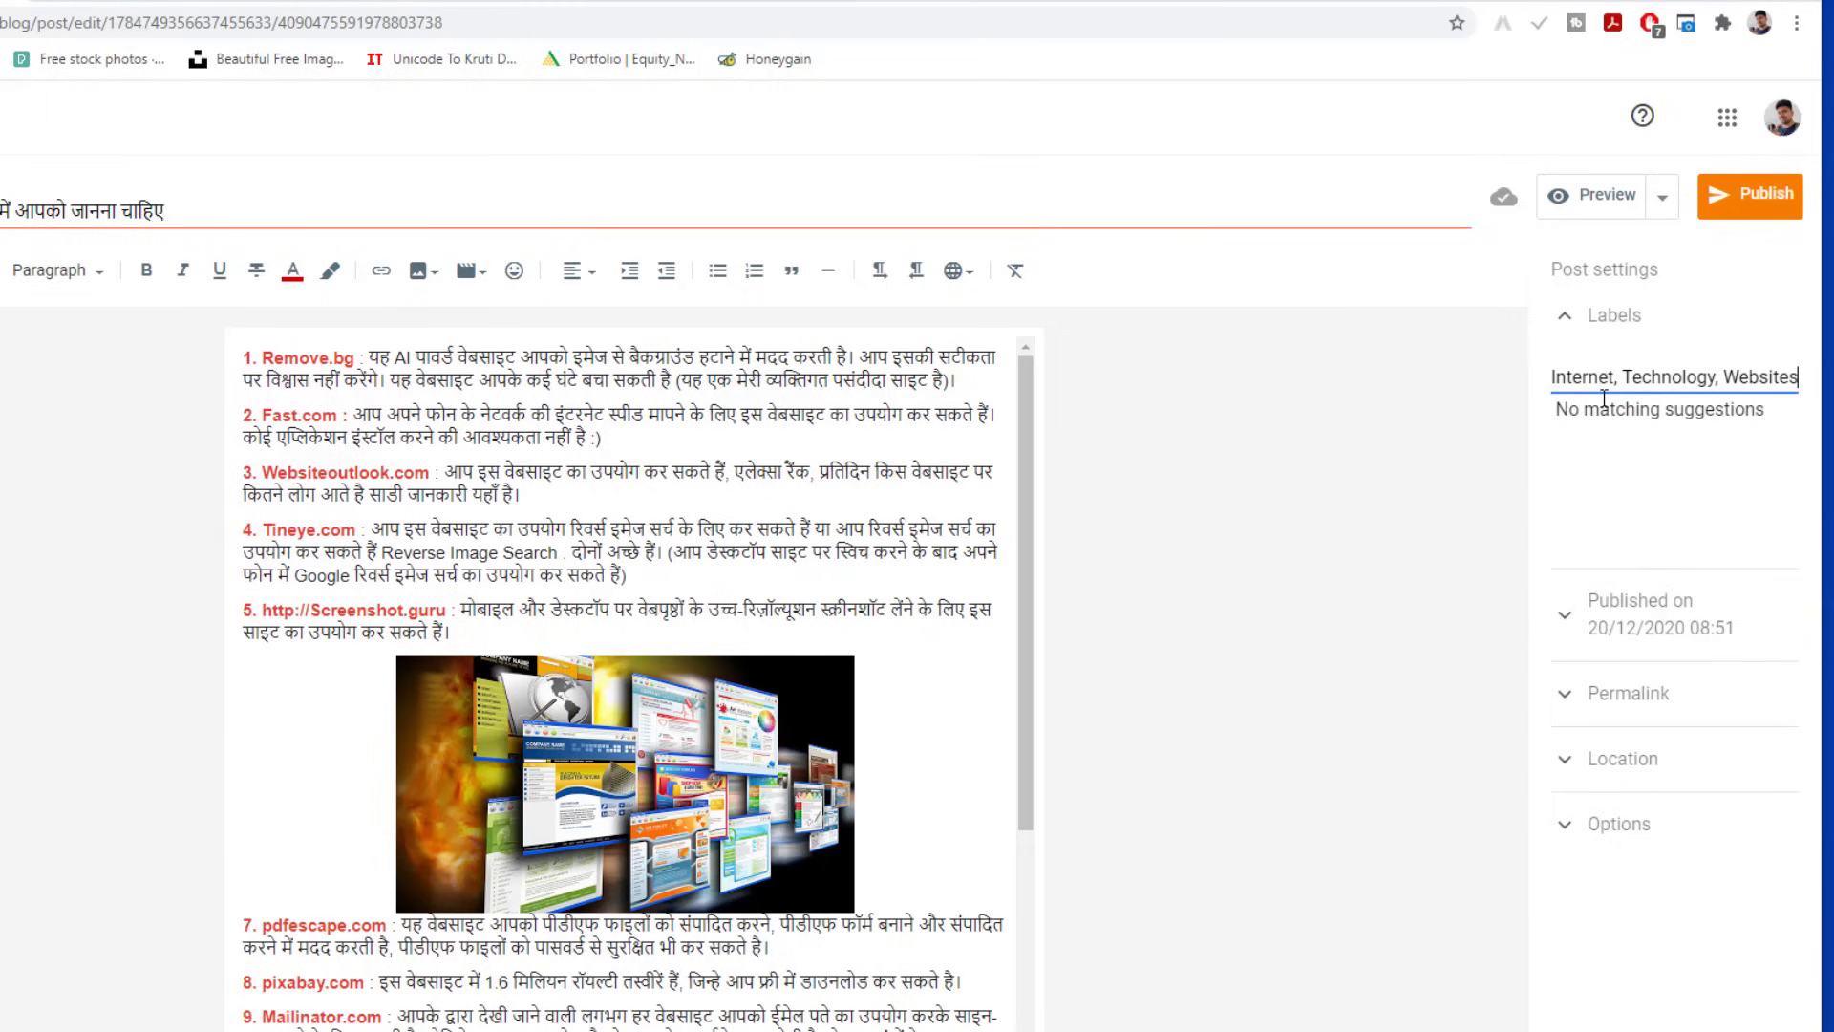
click(1597, 445)
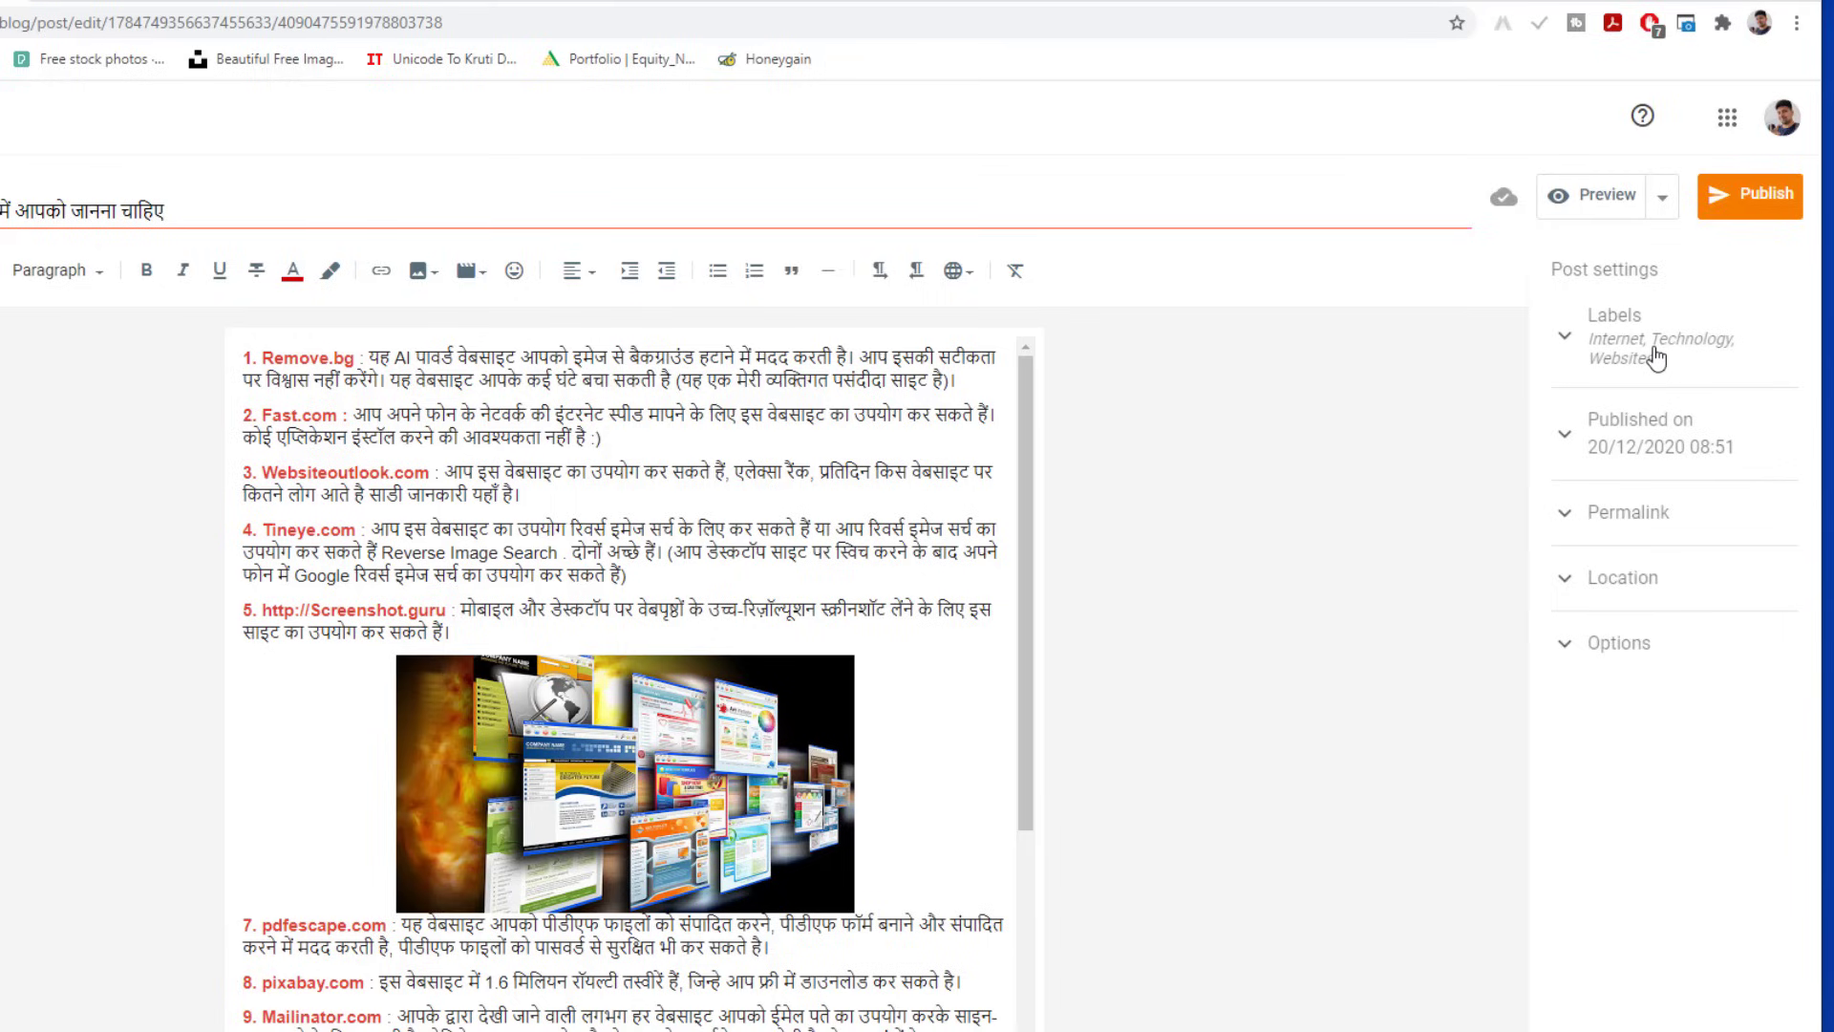
Step: Set the post's publication date and time to Automatic
click(1637, 438)
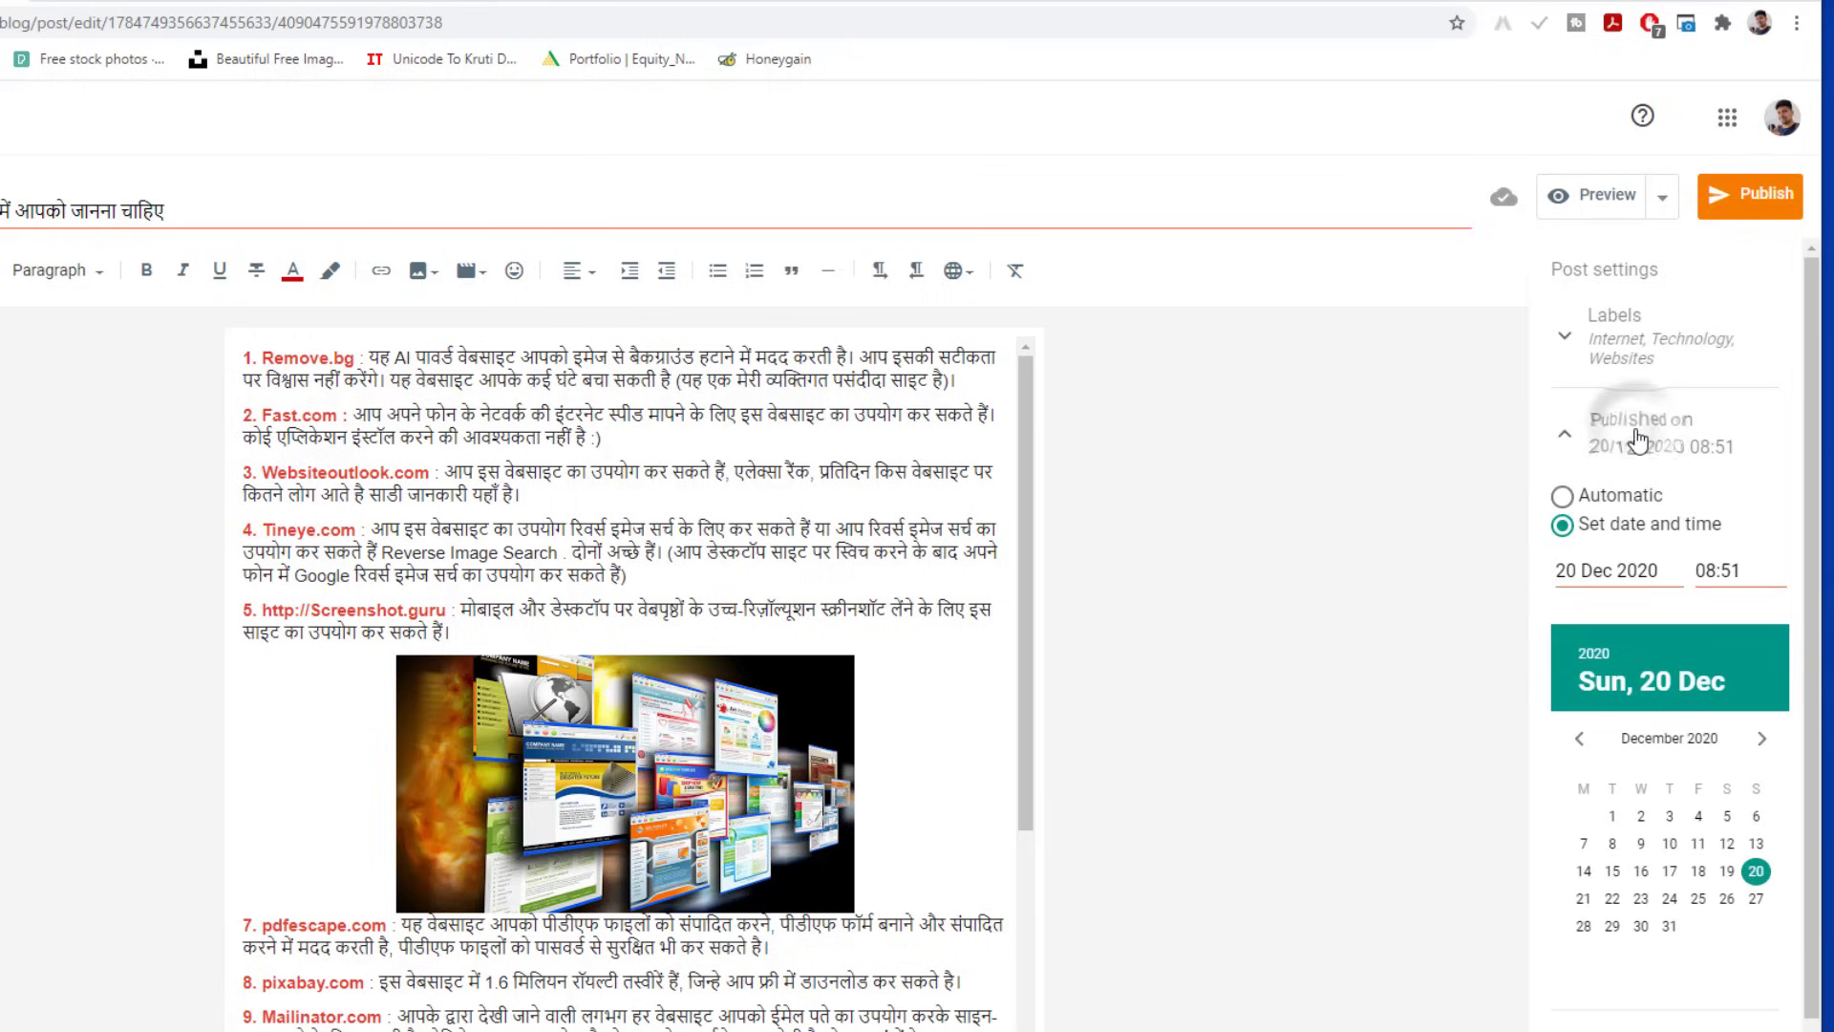
click(1562, 496)
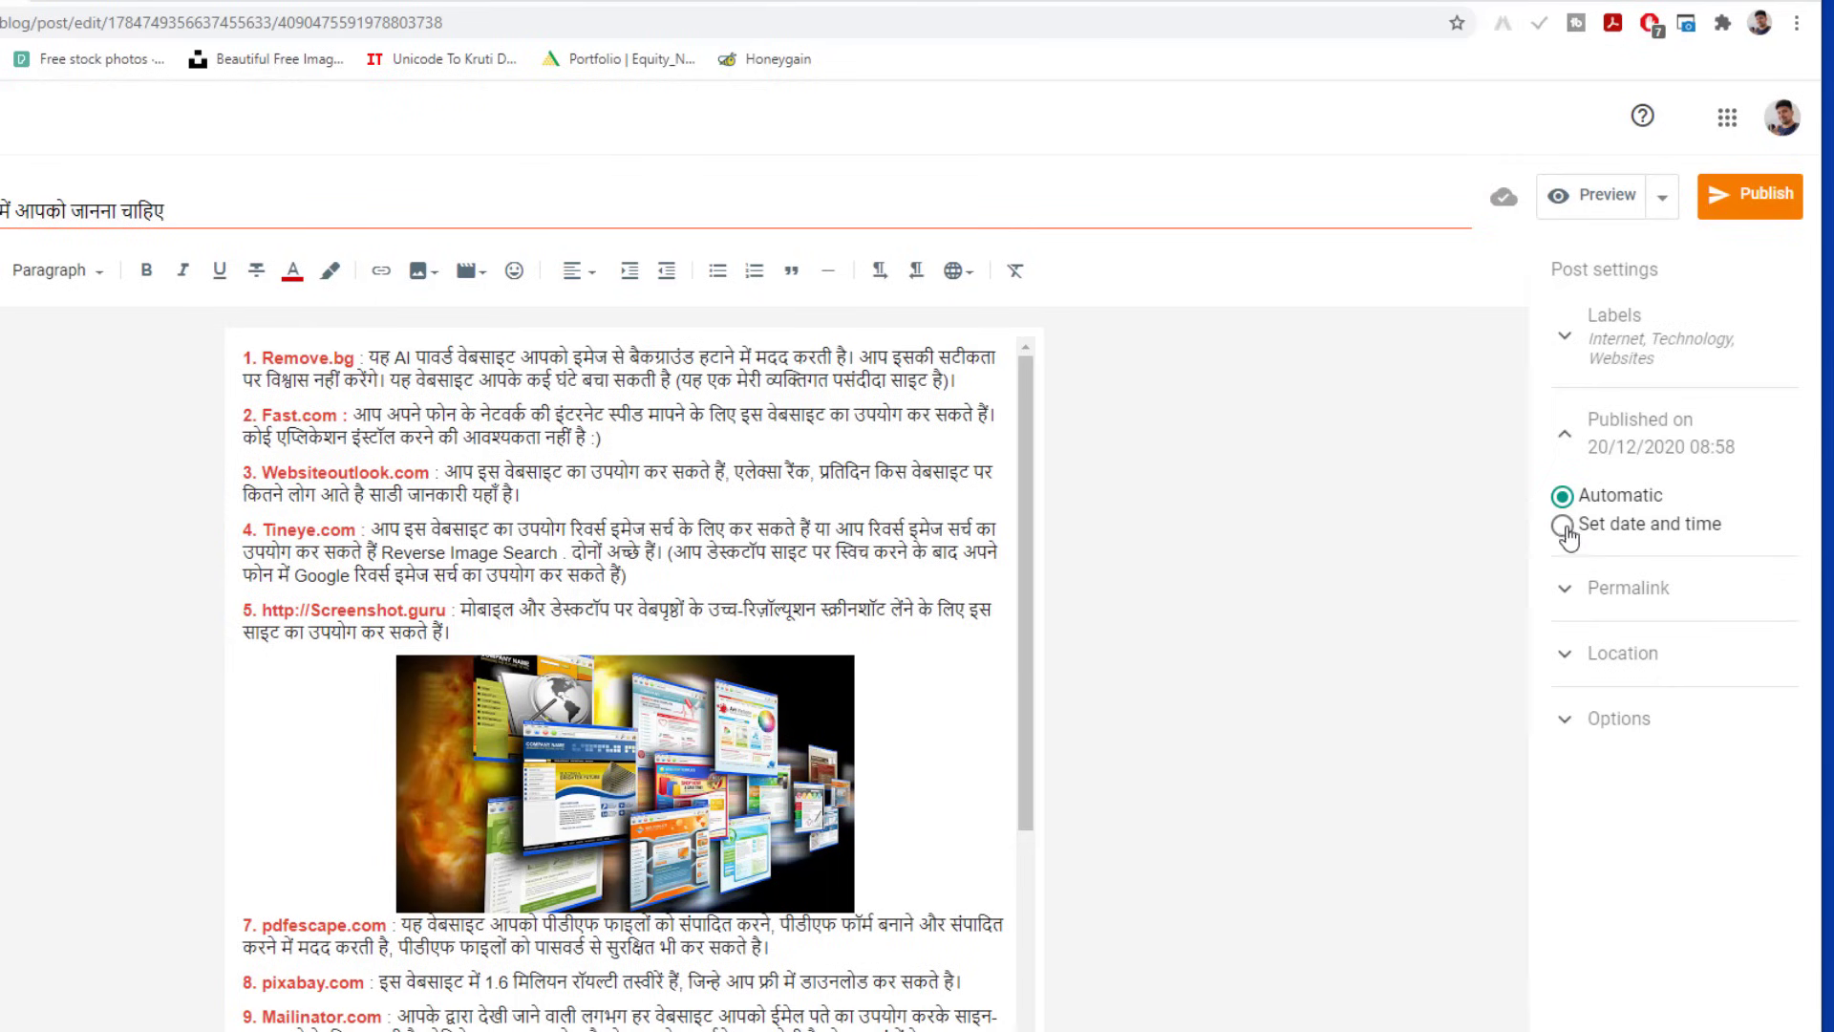
click(1562, 524)
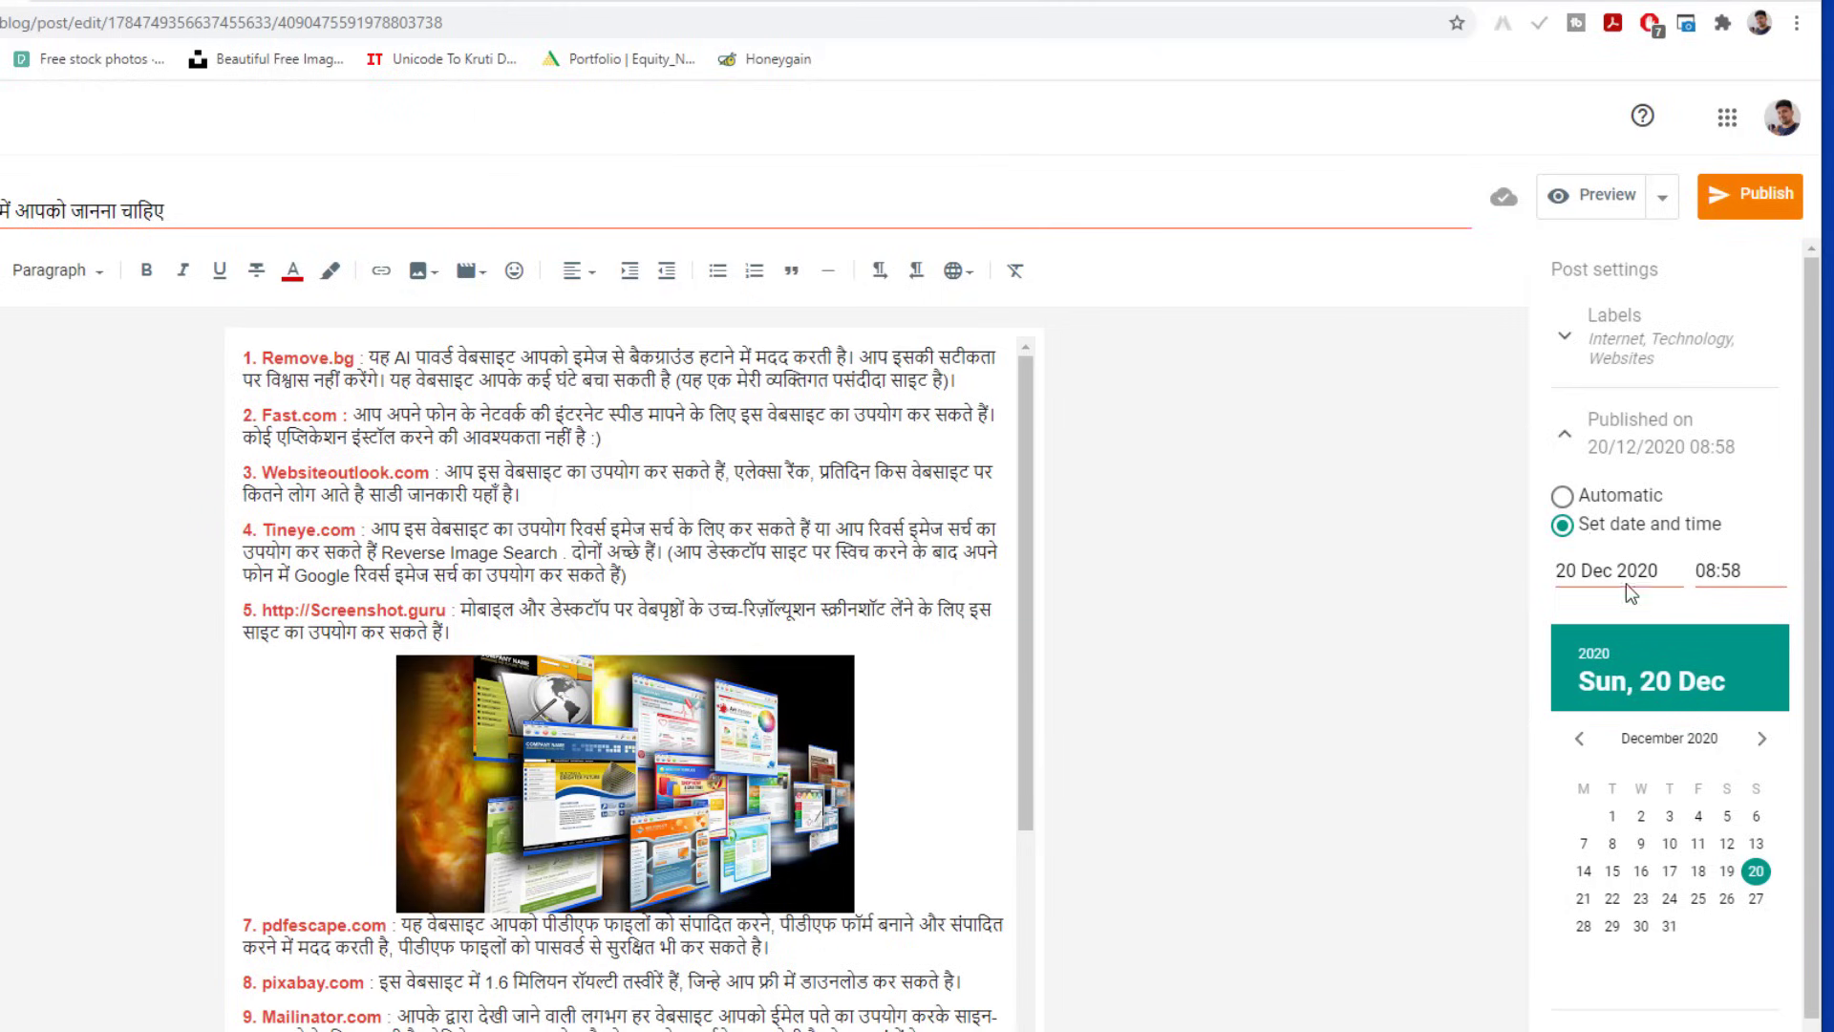
click(1564, 498)
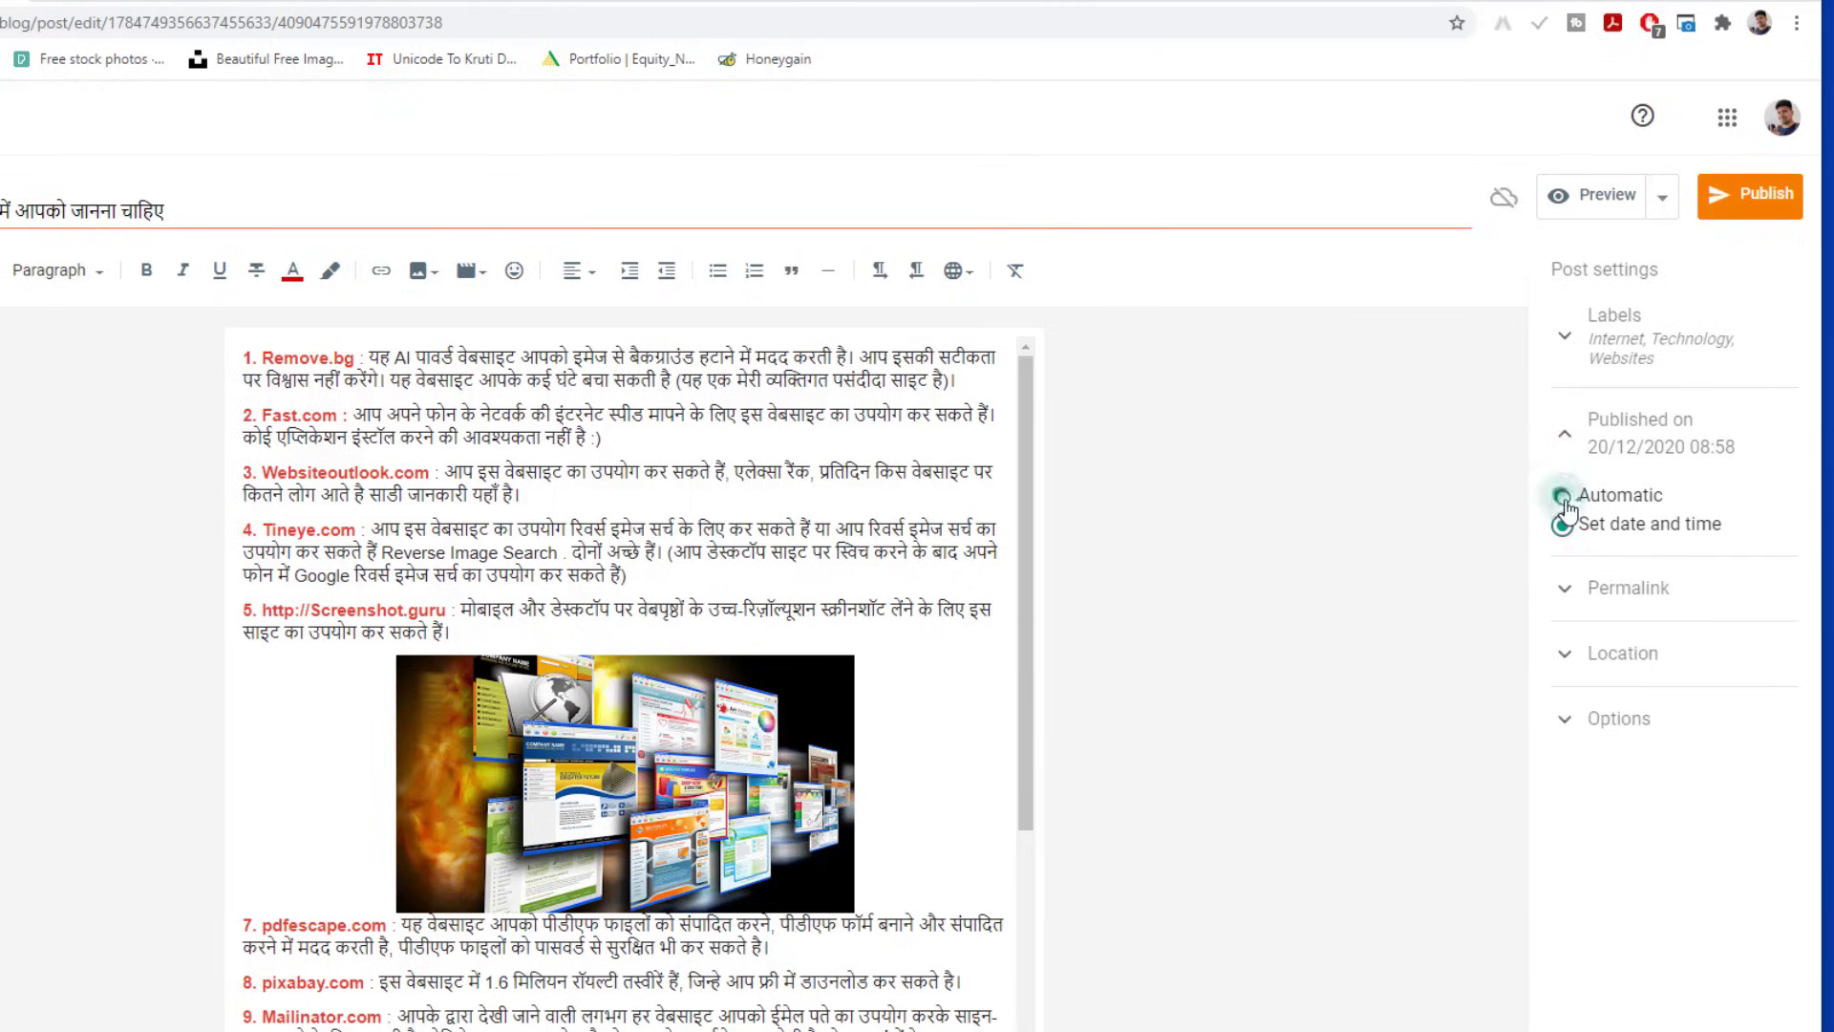
Step: Give the post the custom permalink "21-best-websites-in-hindi" instead of the automatic one
click(1643, 589)
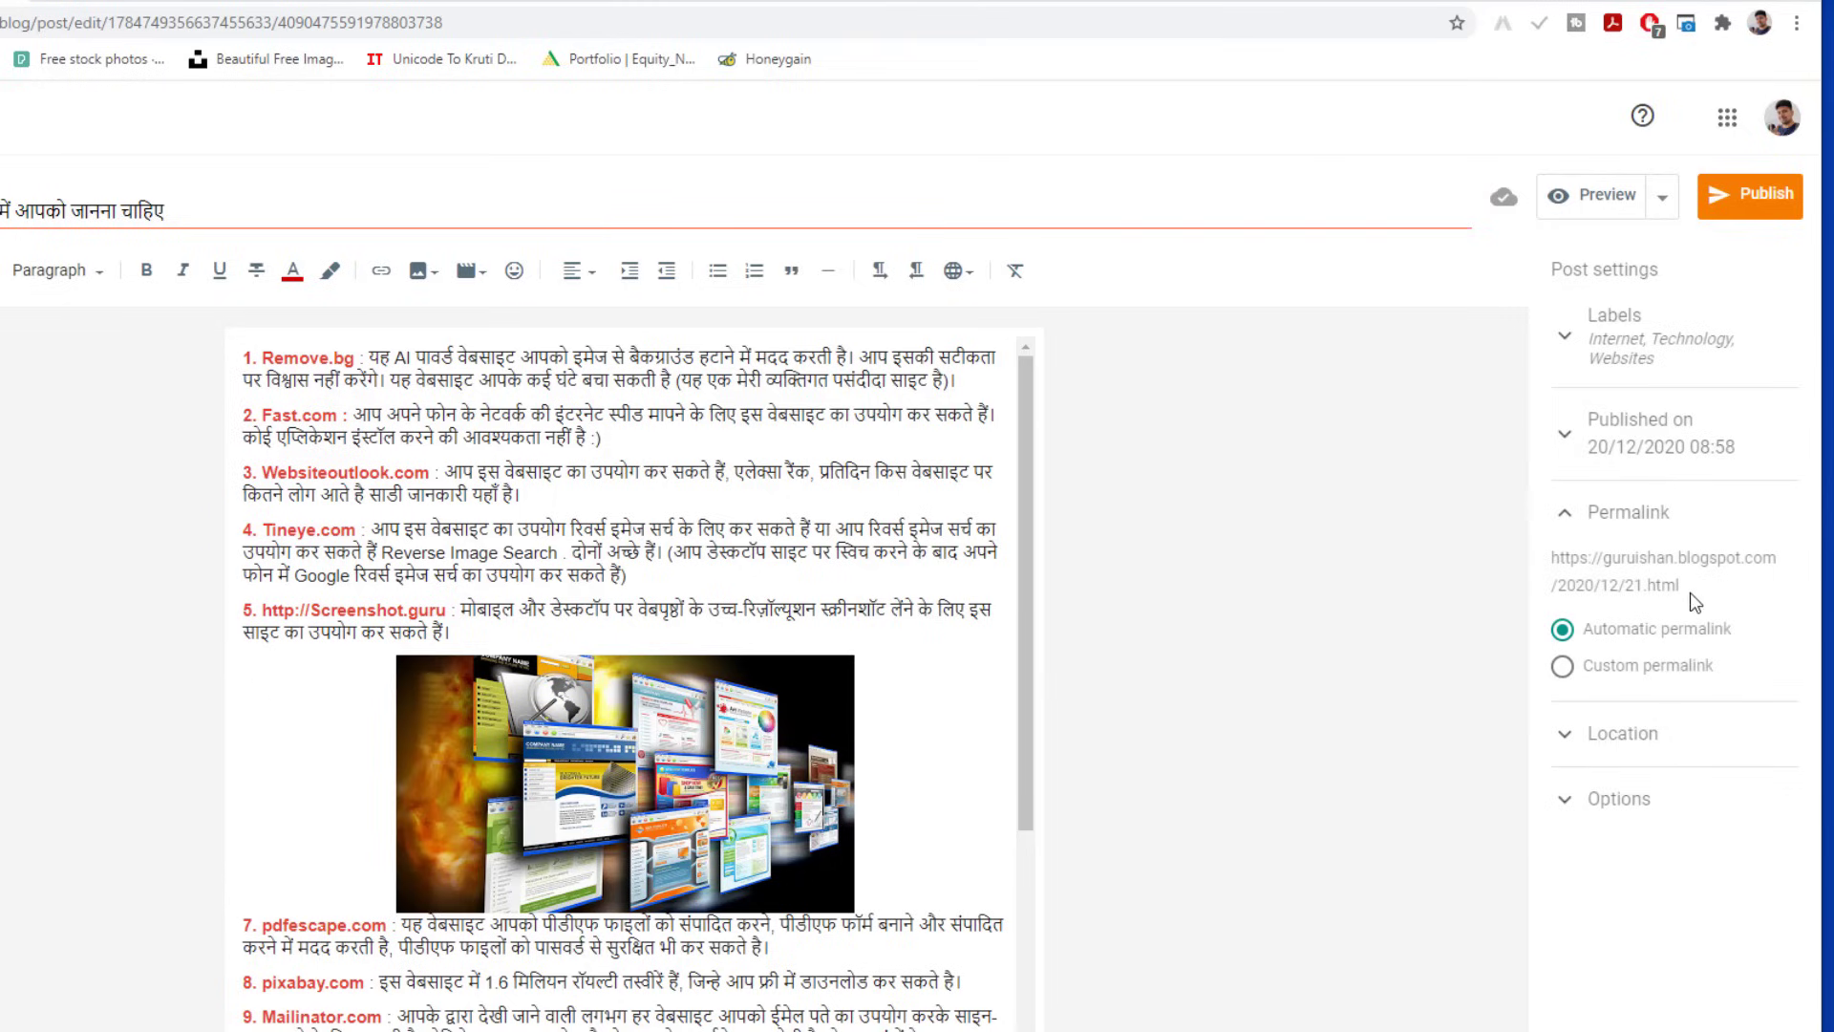
drag(1683, 585, 1562, 582)
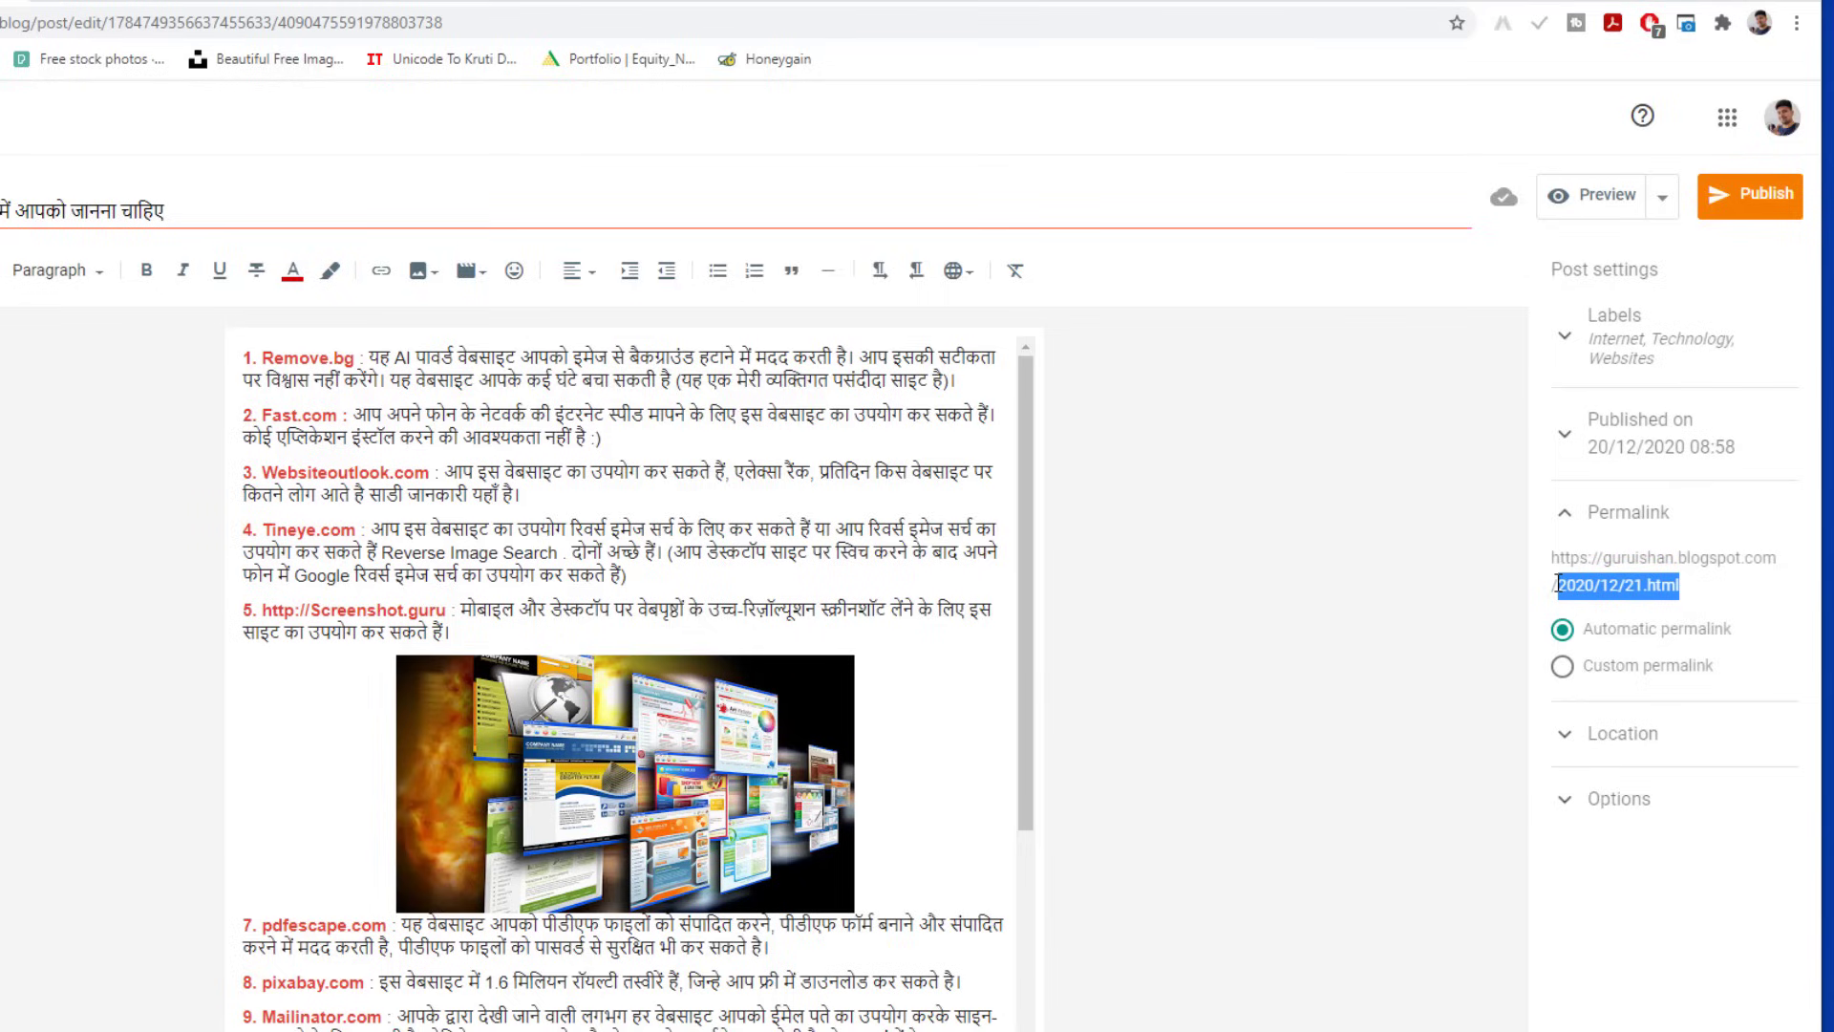
click(1563, 666)
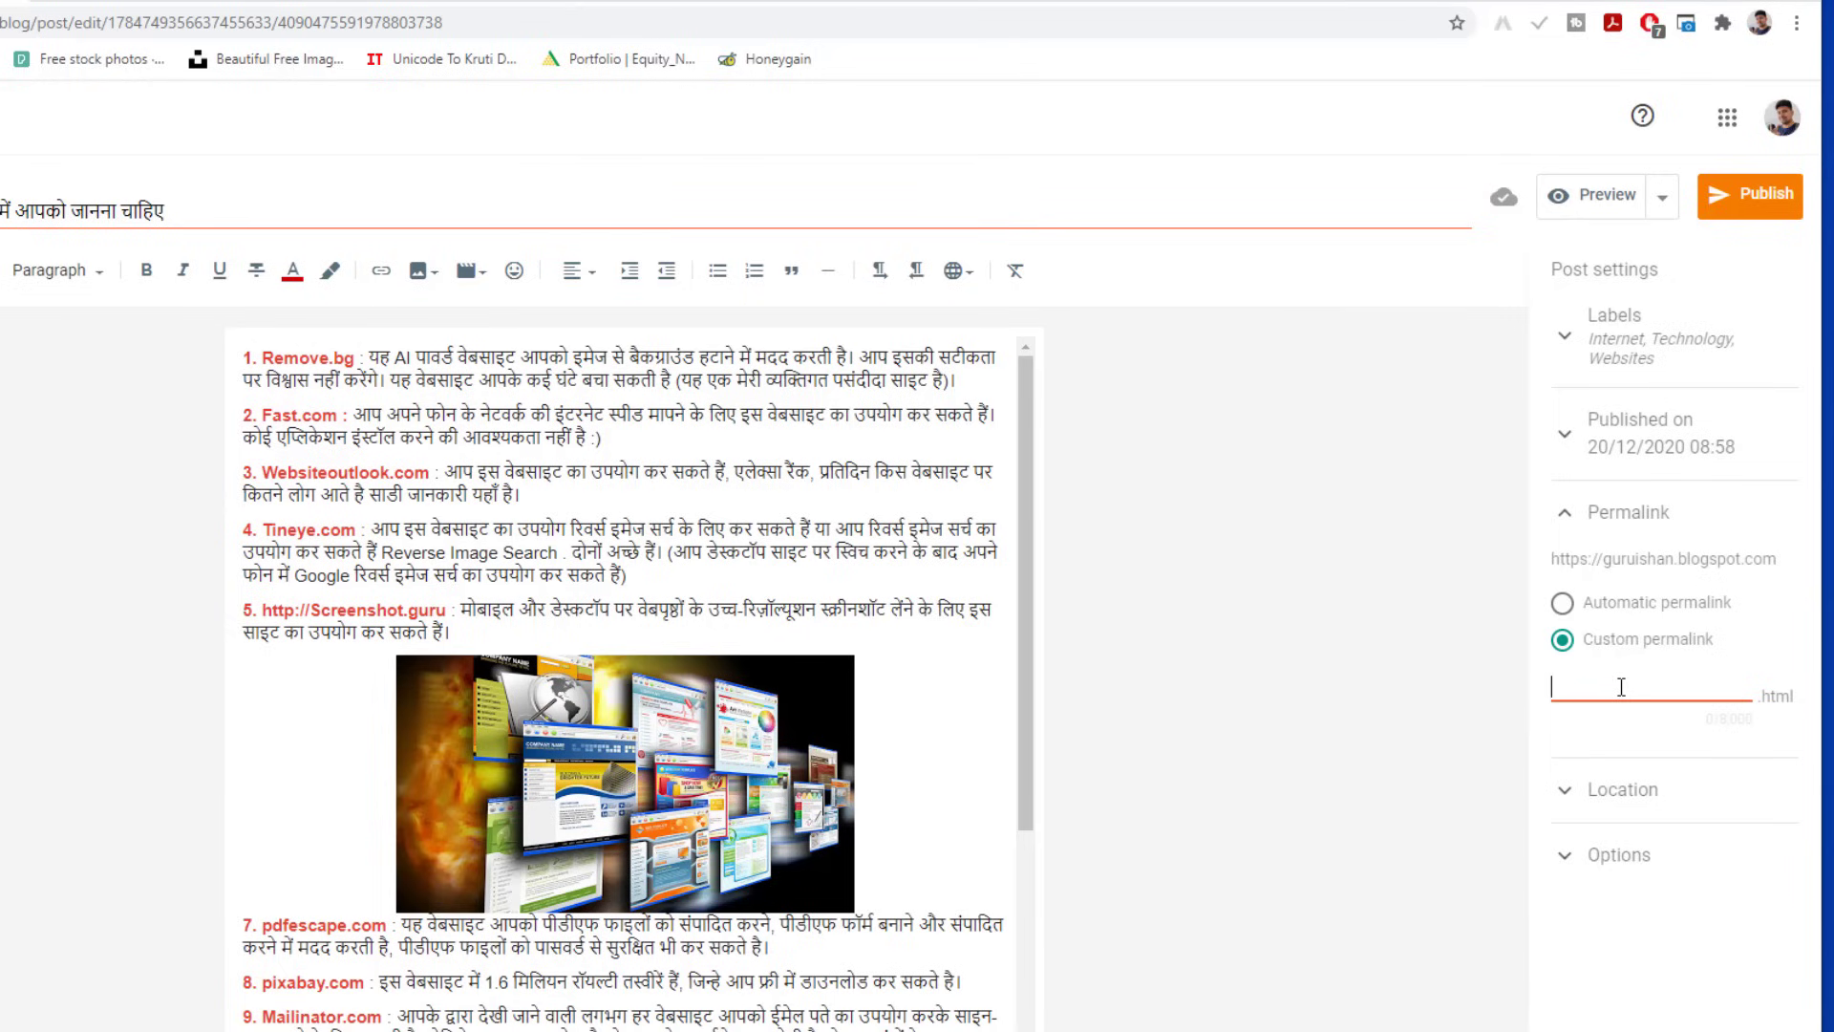
text(21 best websites in hindi)
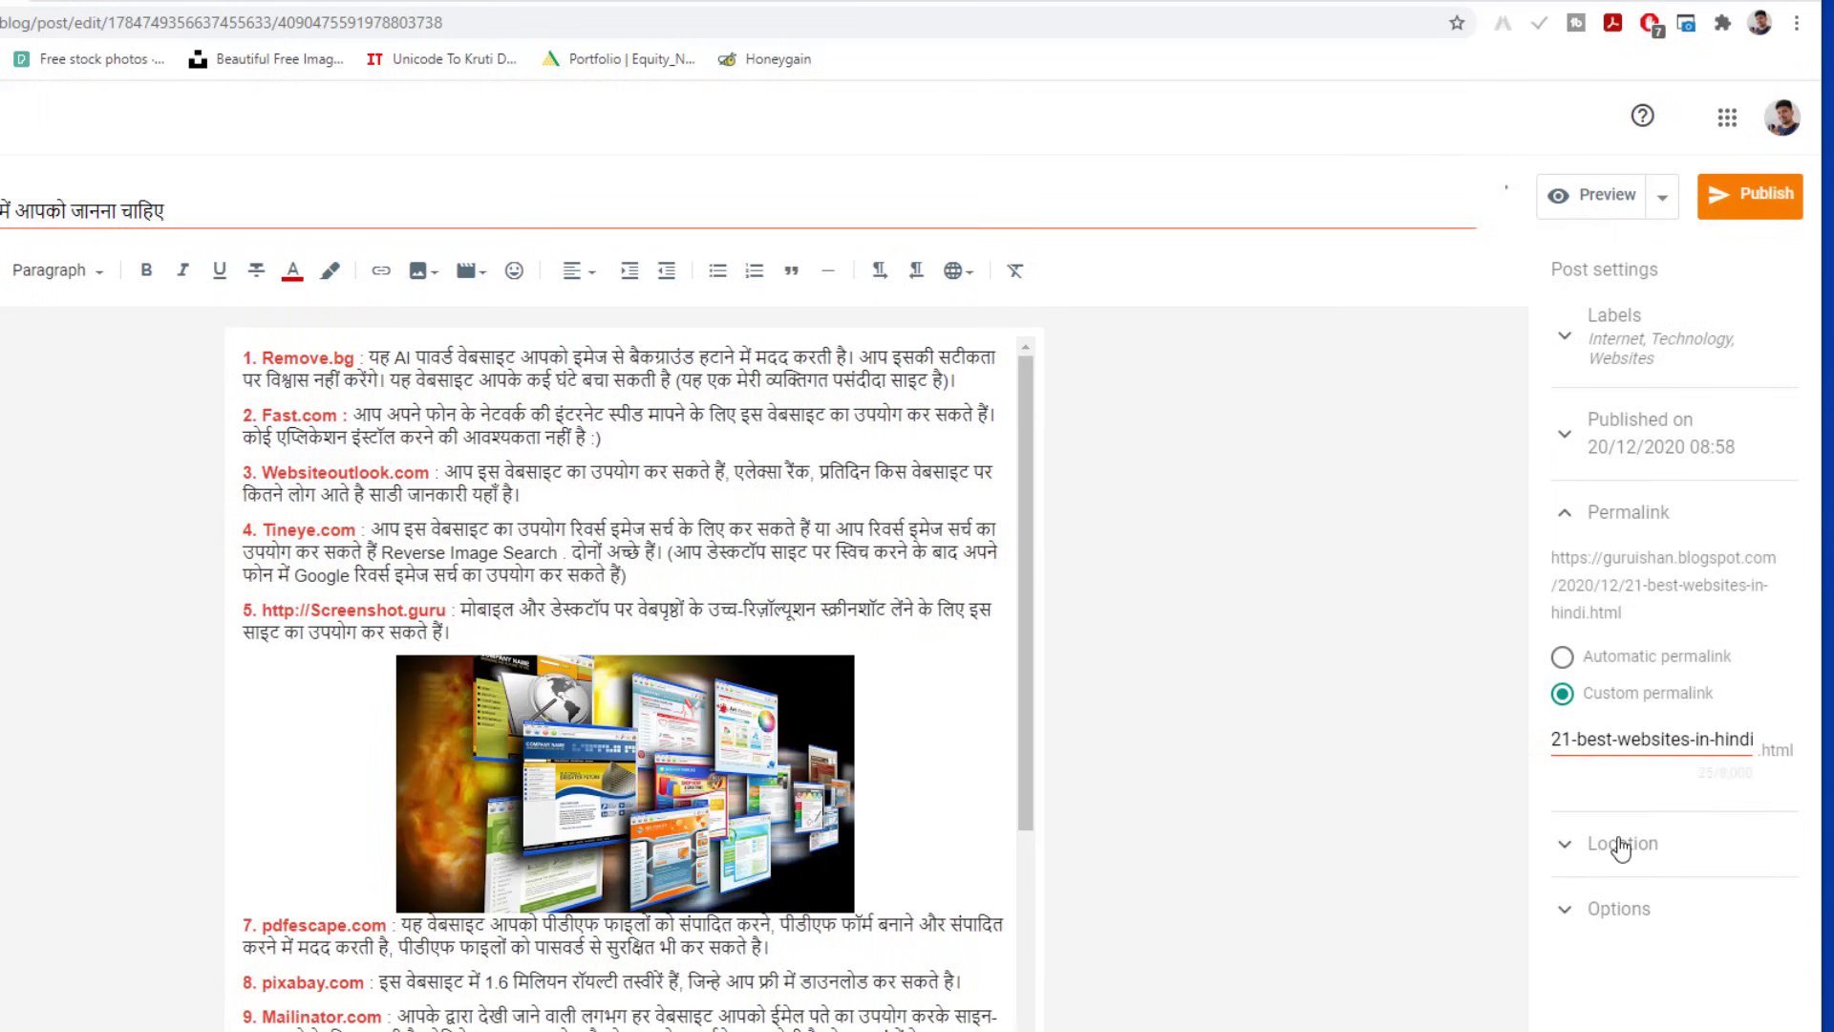
Step: Review the post's location and reader comment settings, and publish the post to the blog
click(1617, 843)
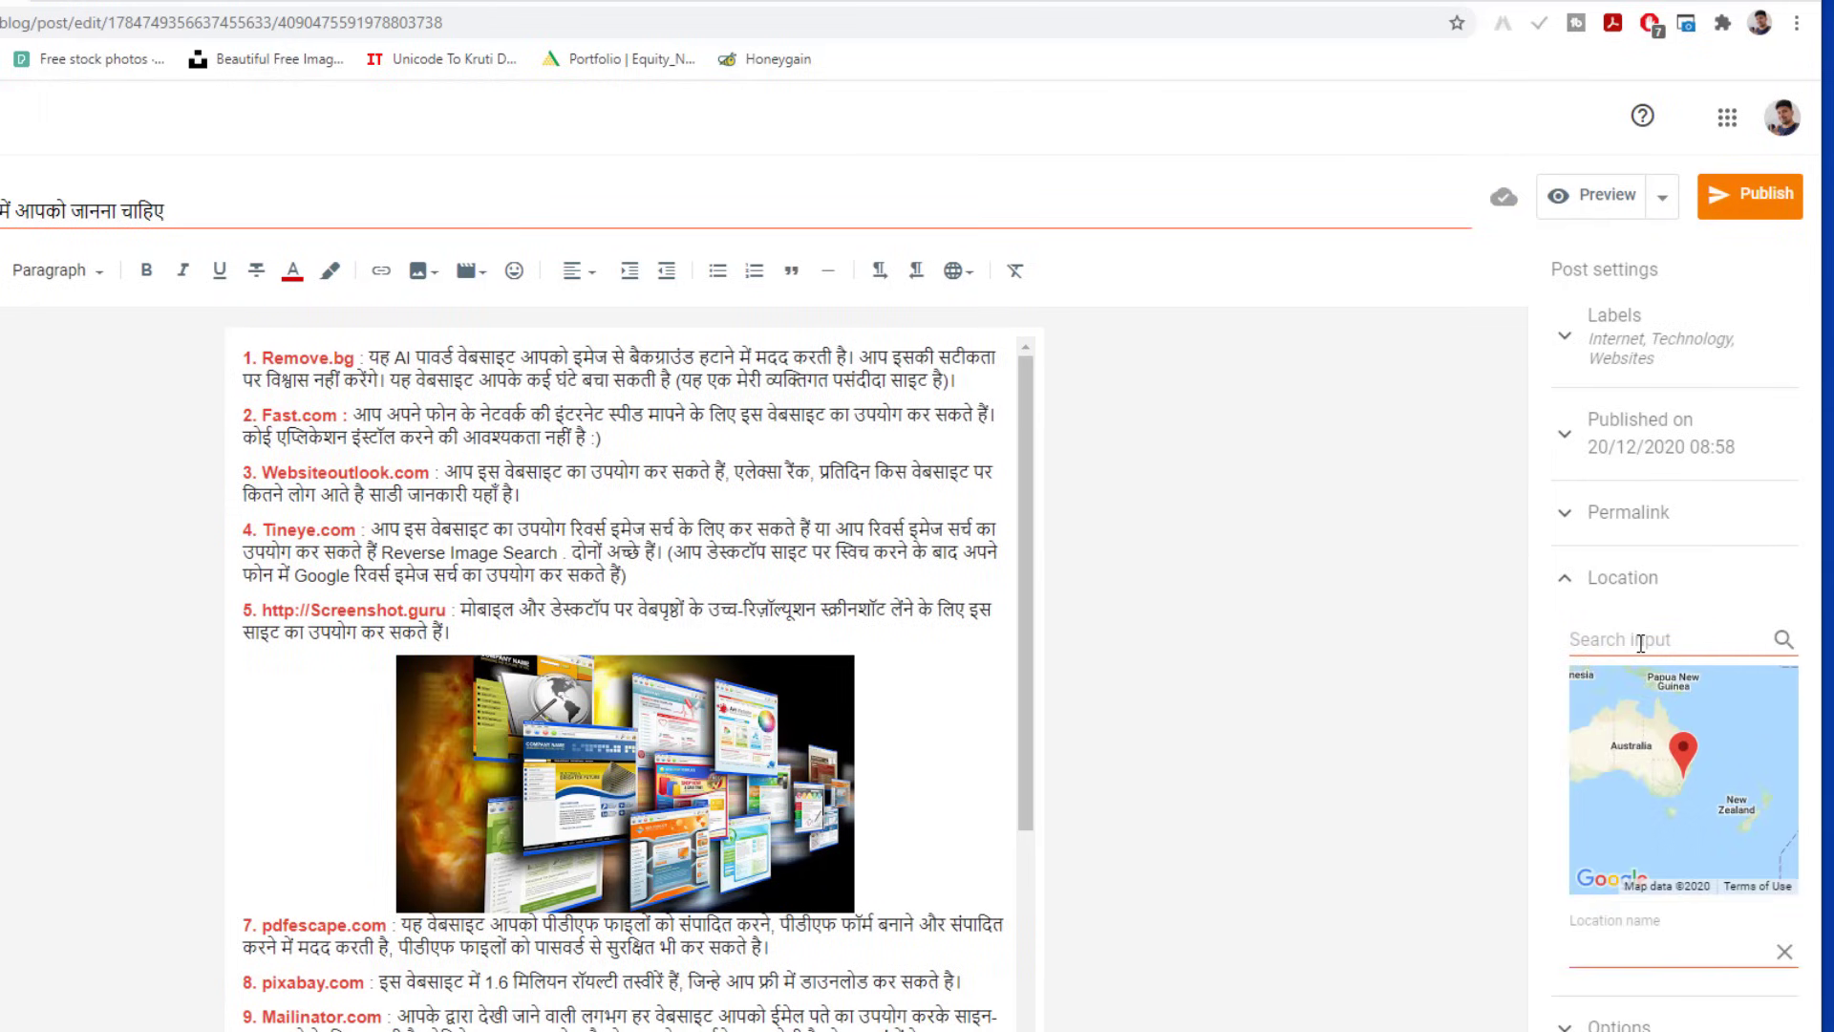
click(1621, 1021)
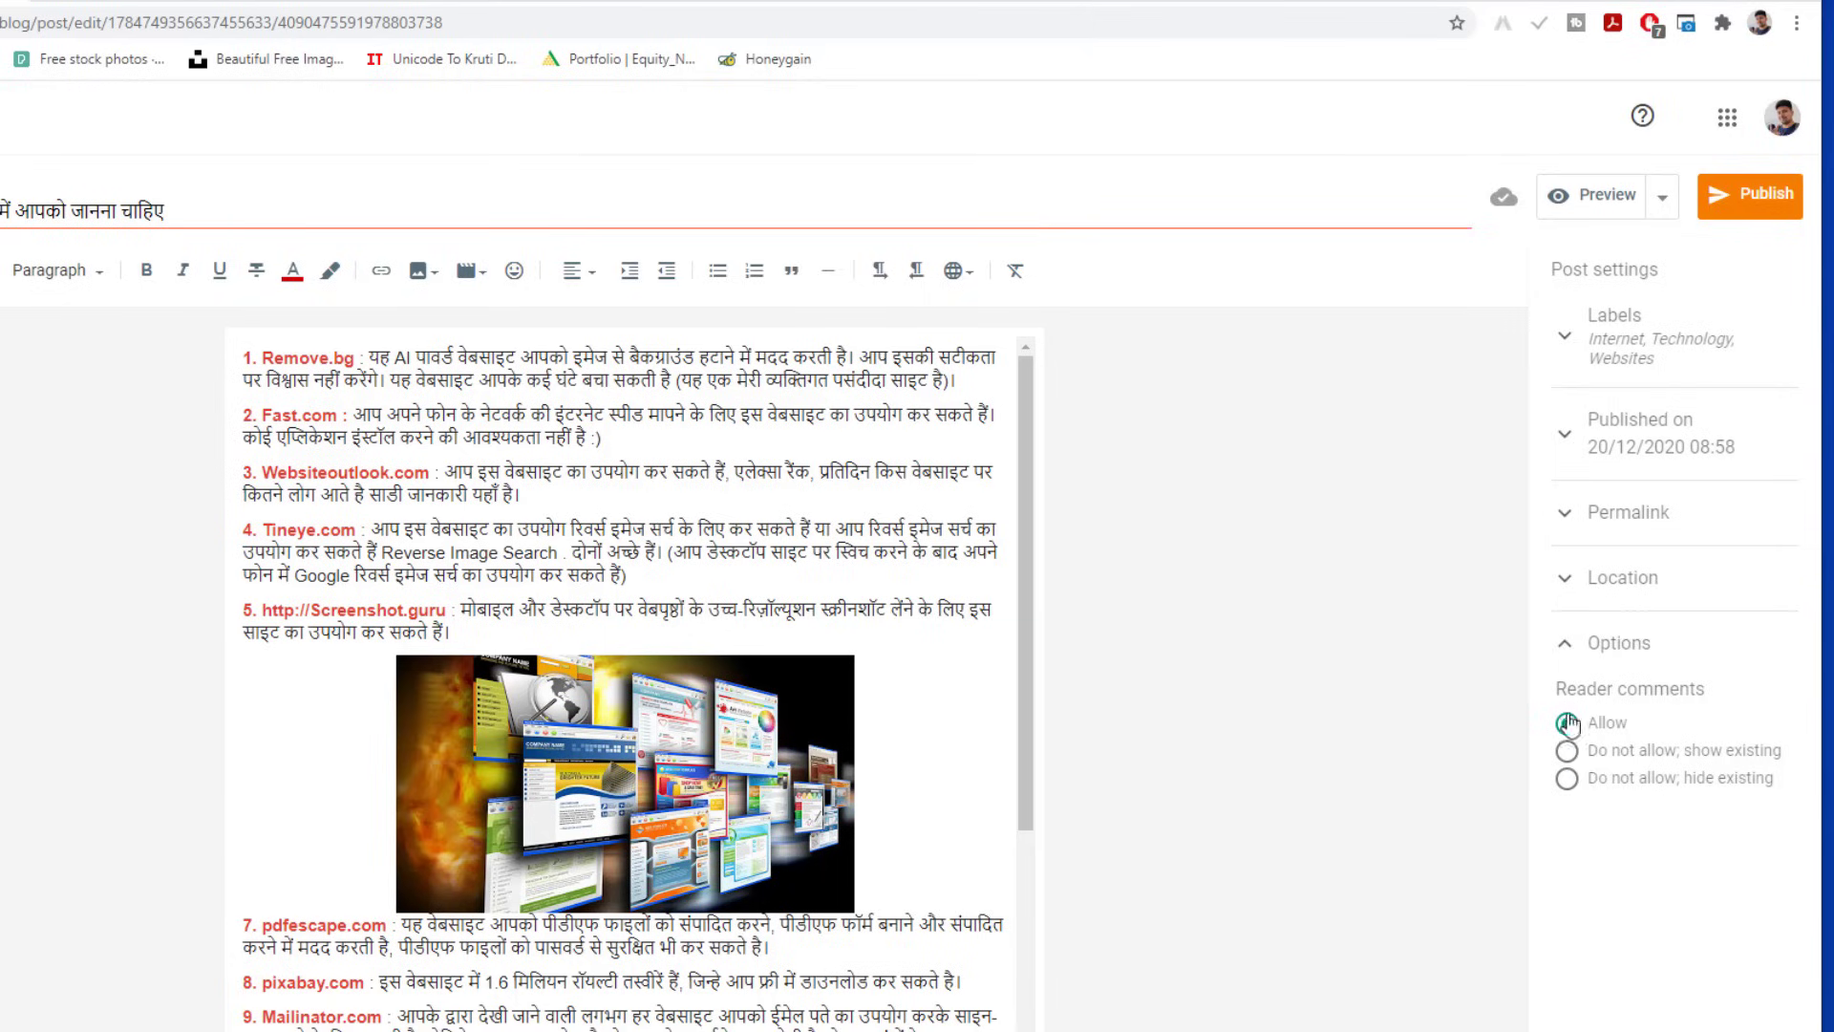
click(1770, 201)
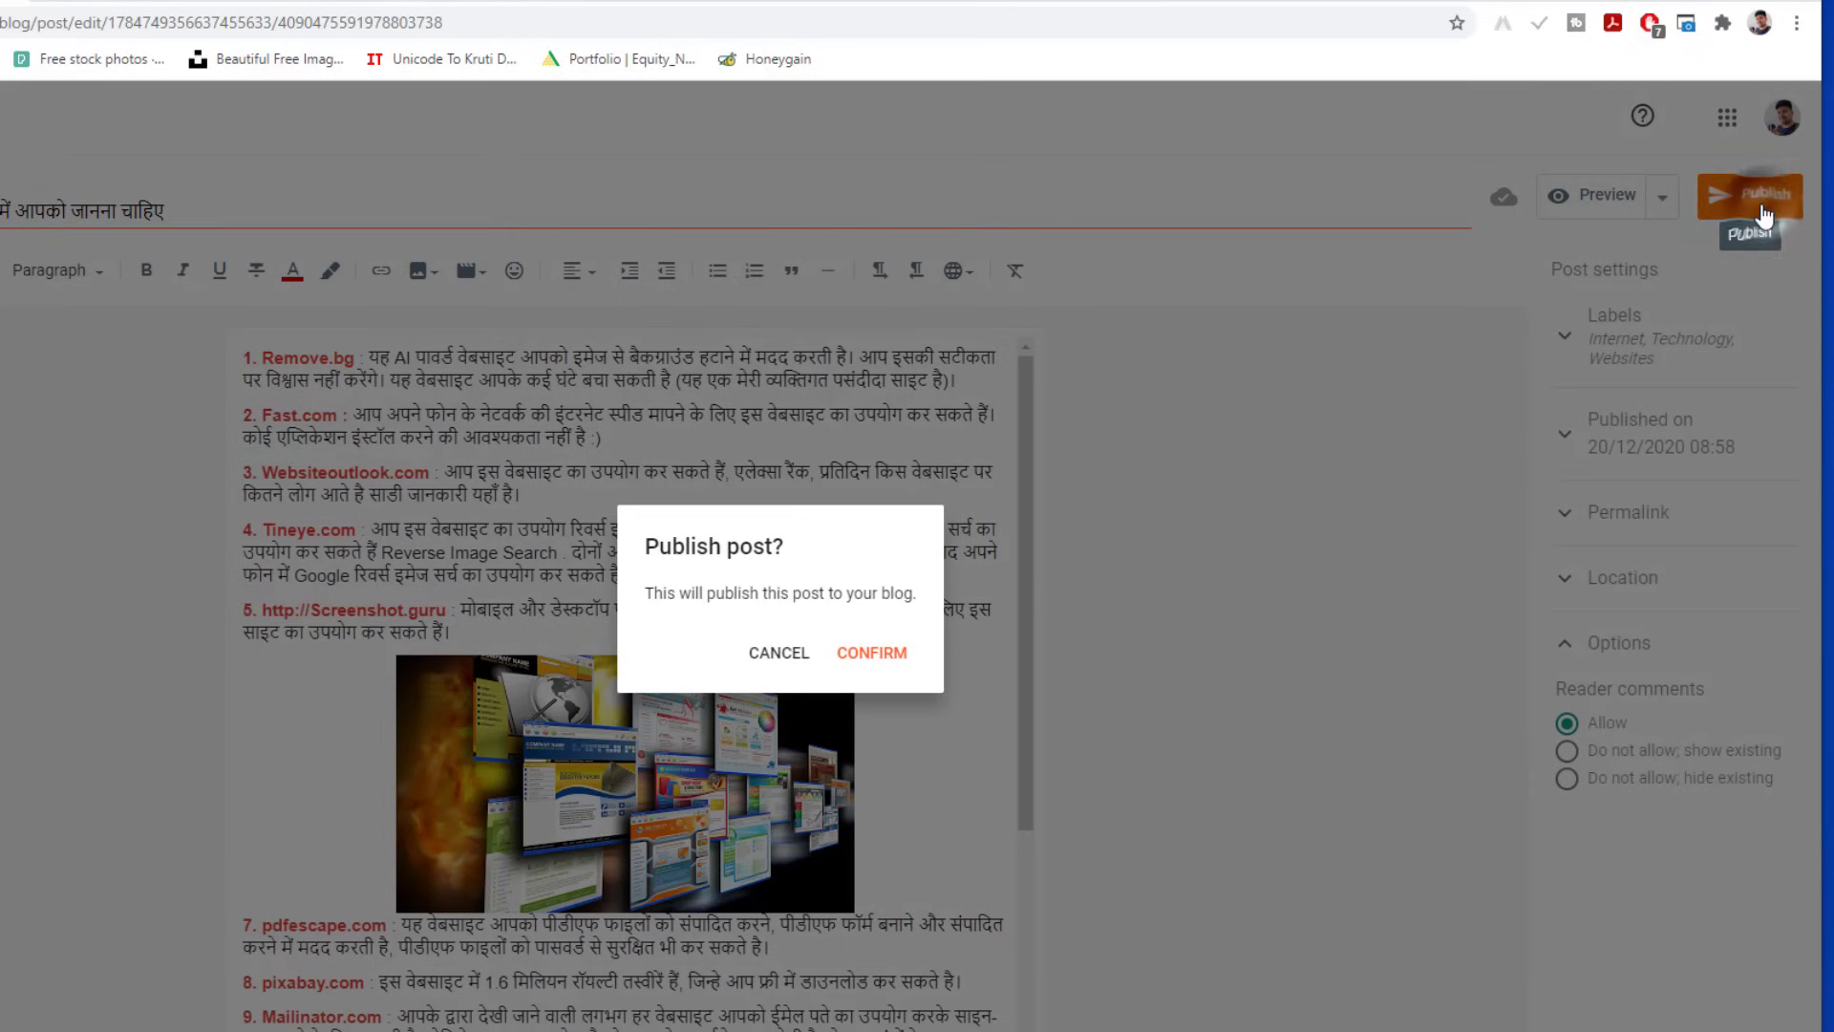
click(884, 655)
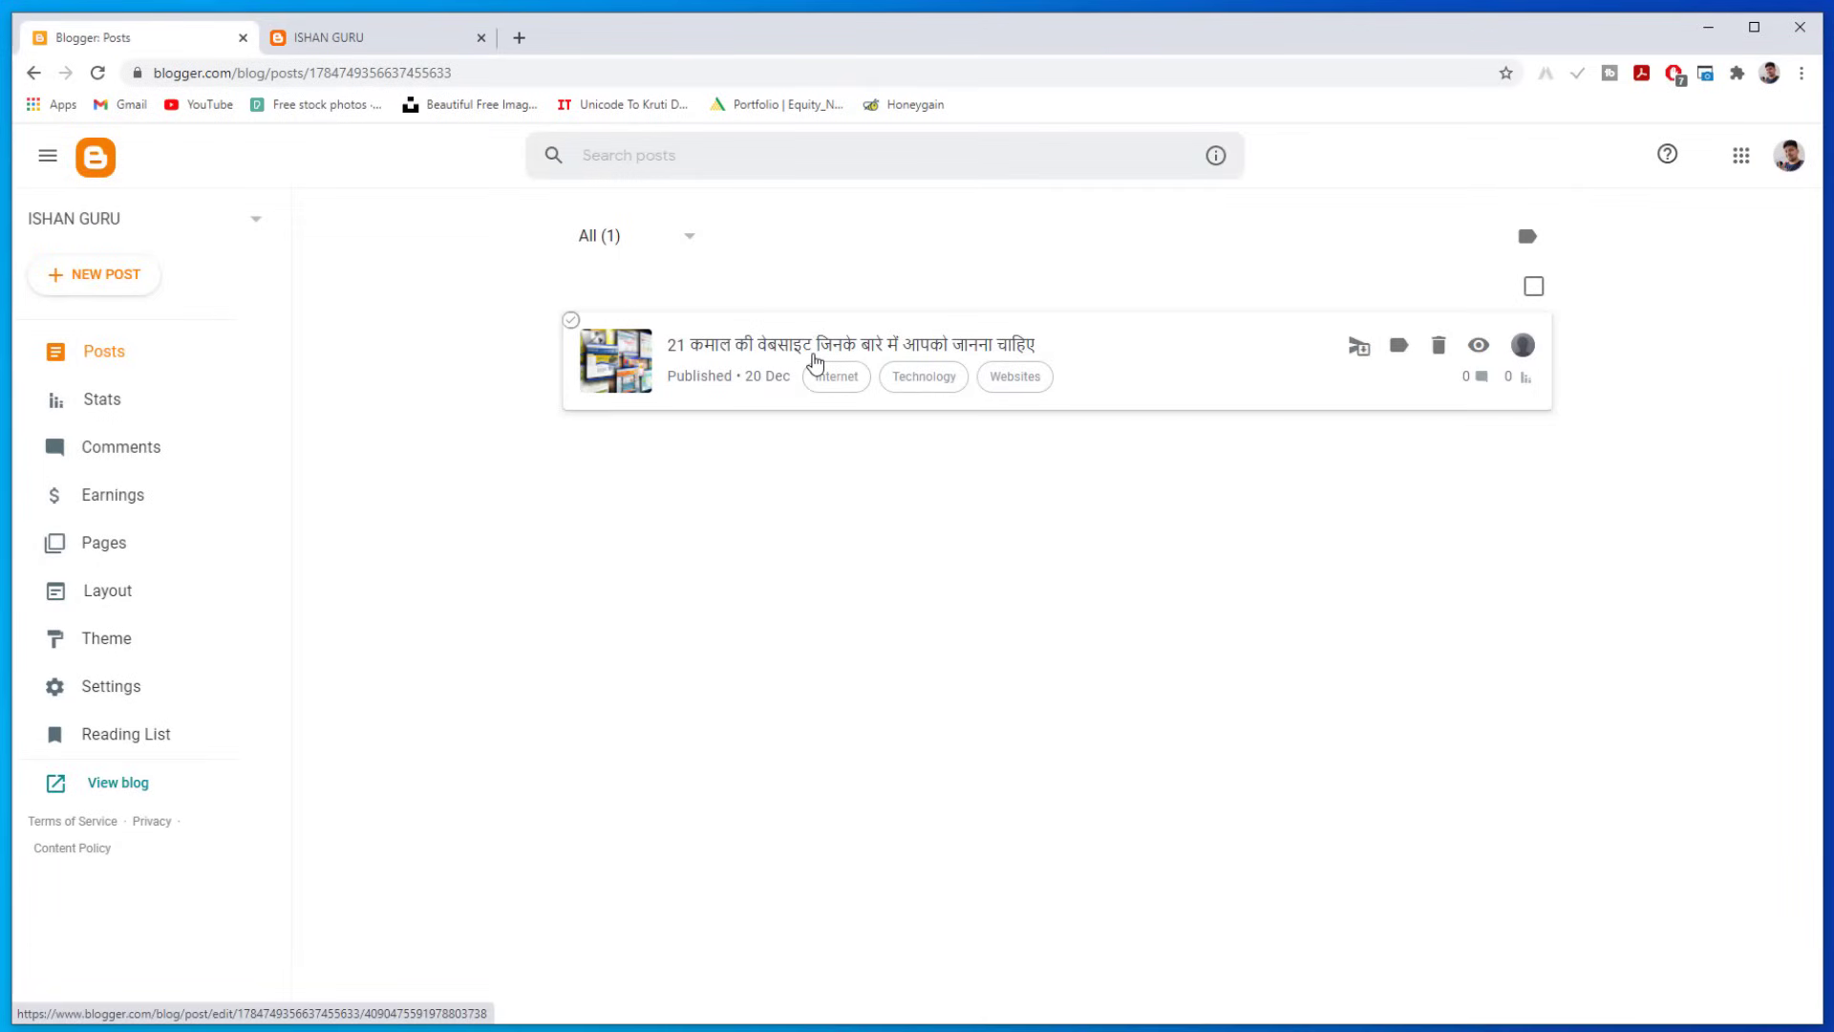
Step: Reload the live blog's home page and open the newly published post from its recent posts
click(363, 38)
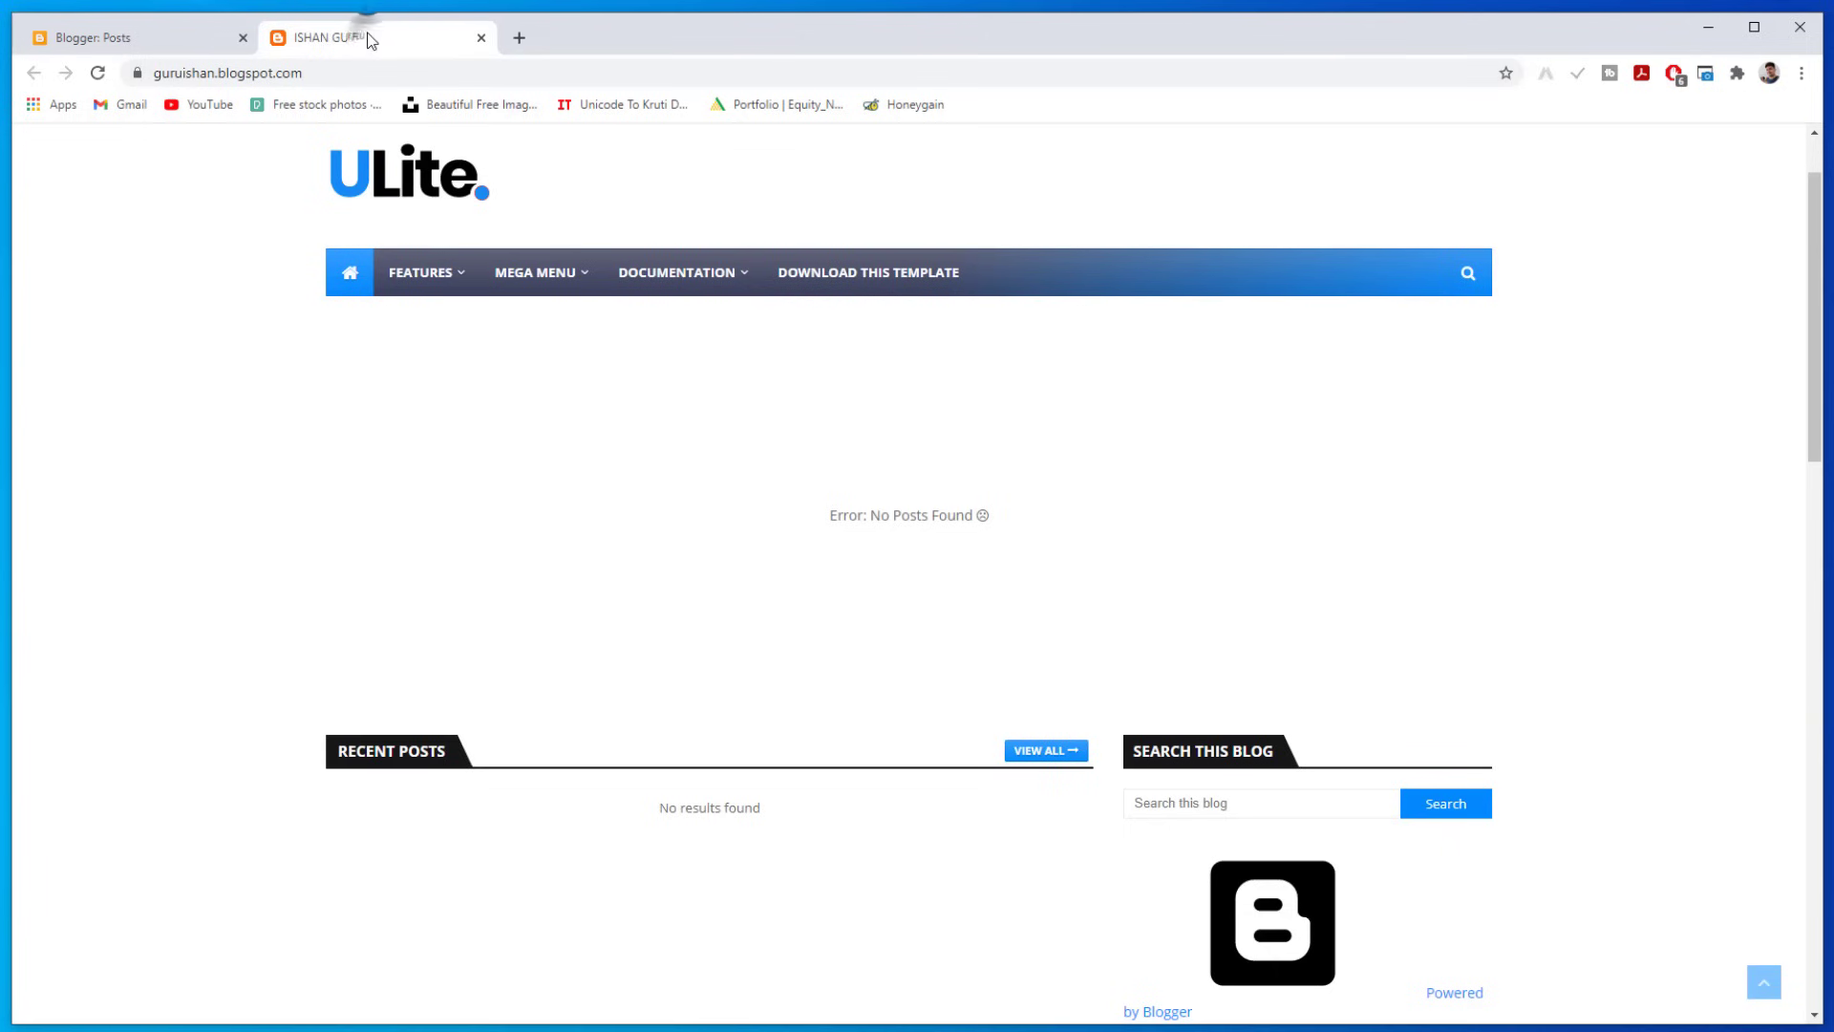
click(99, 74)
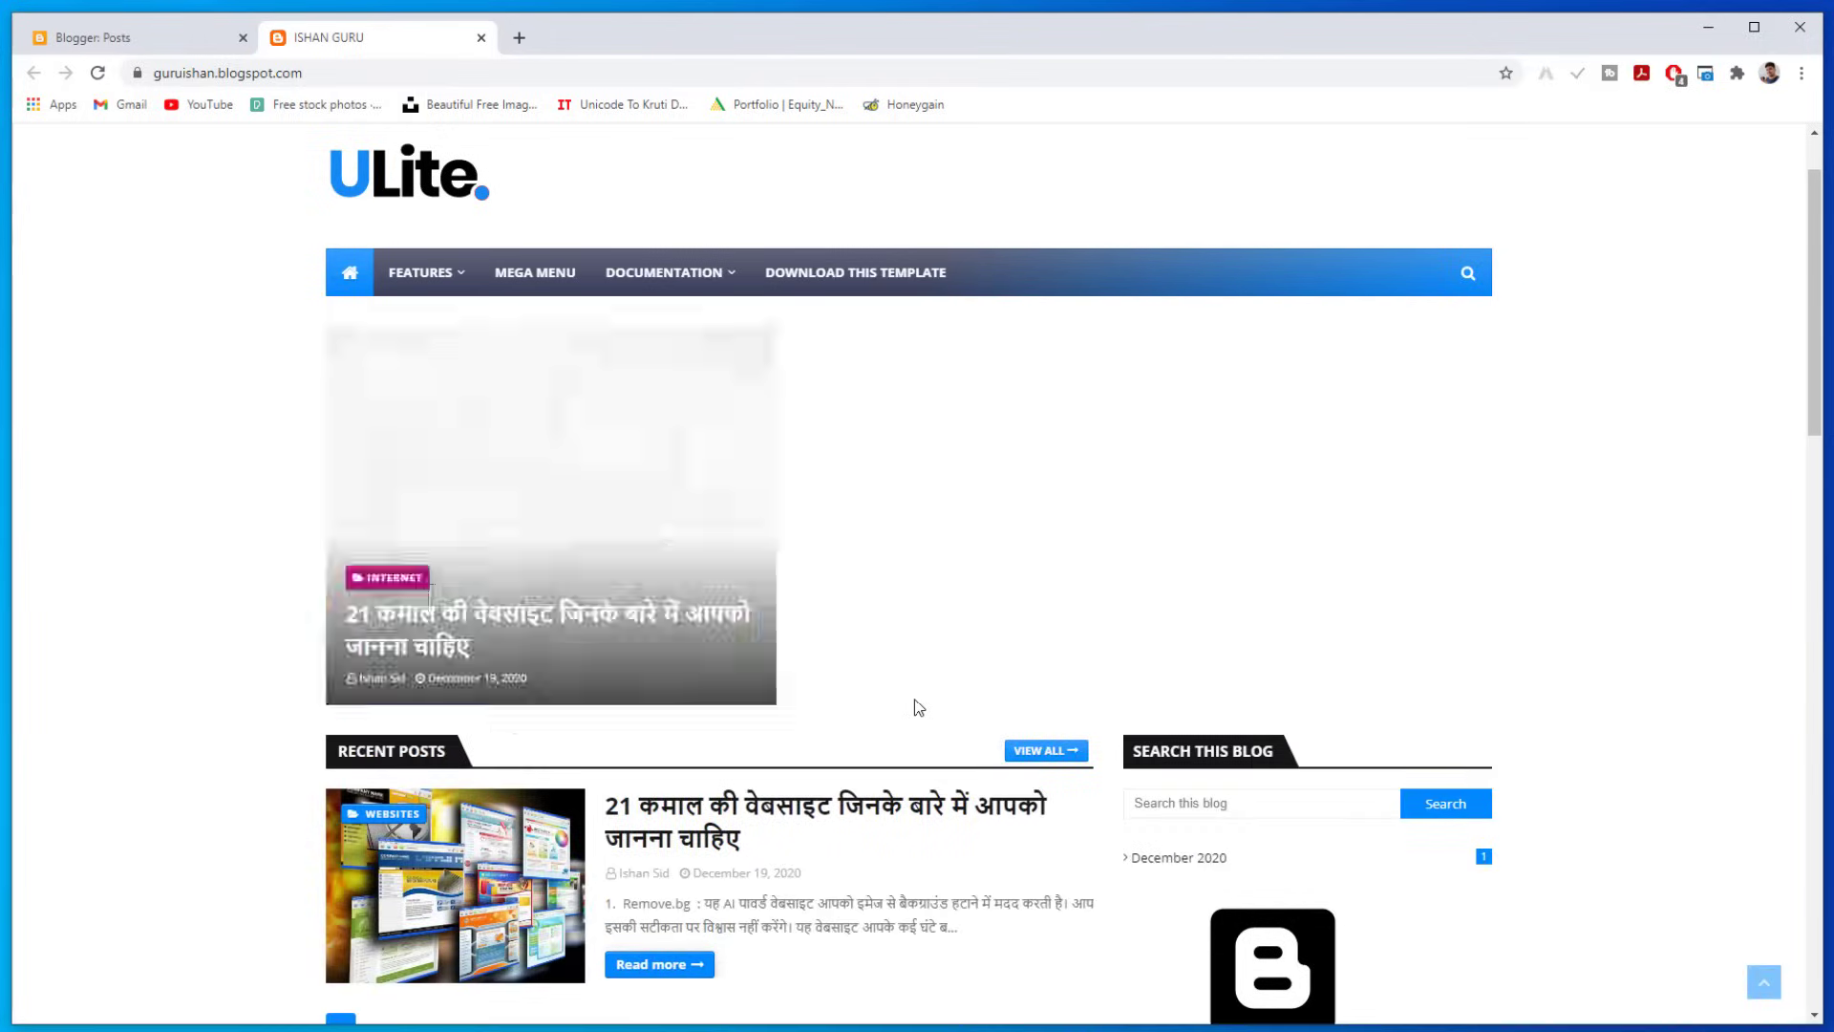
scroll(638, 561, down, 3)
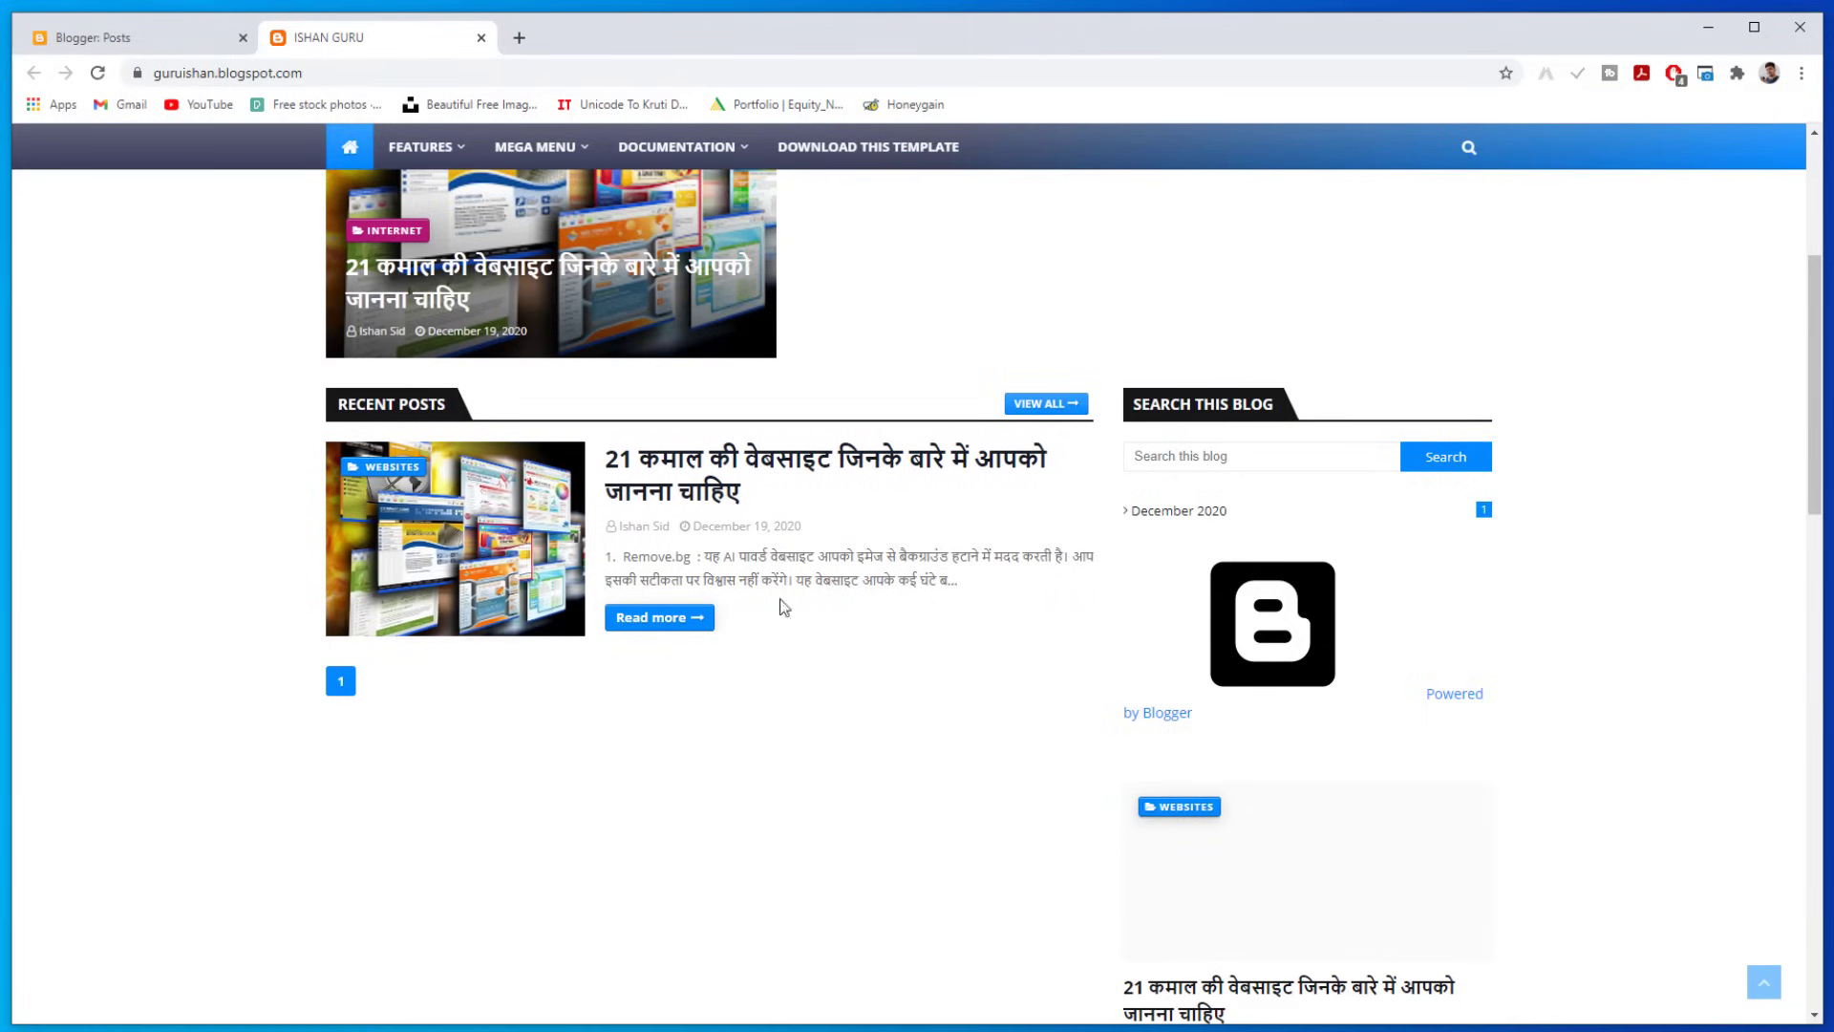
click(709, 476)
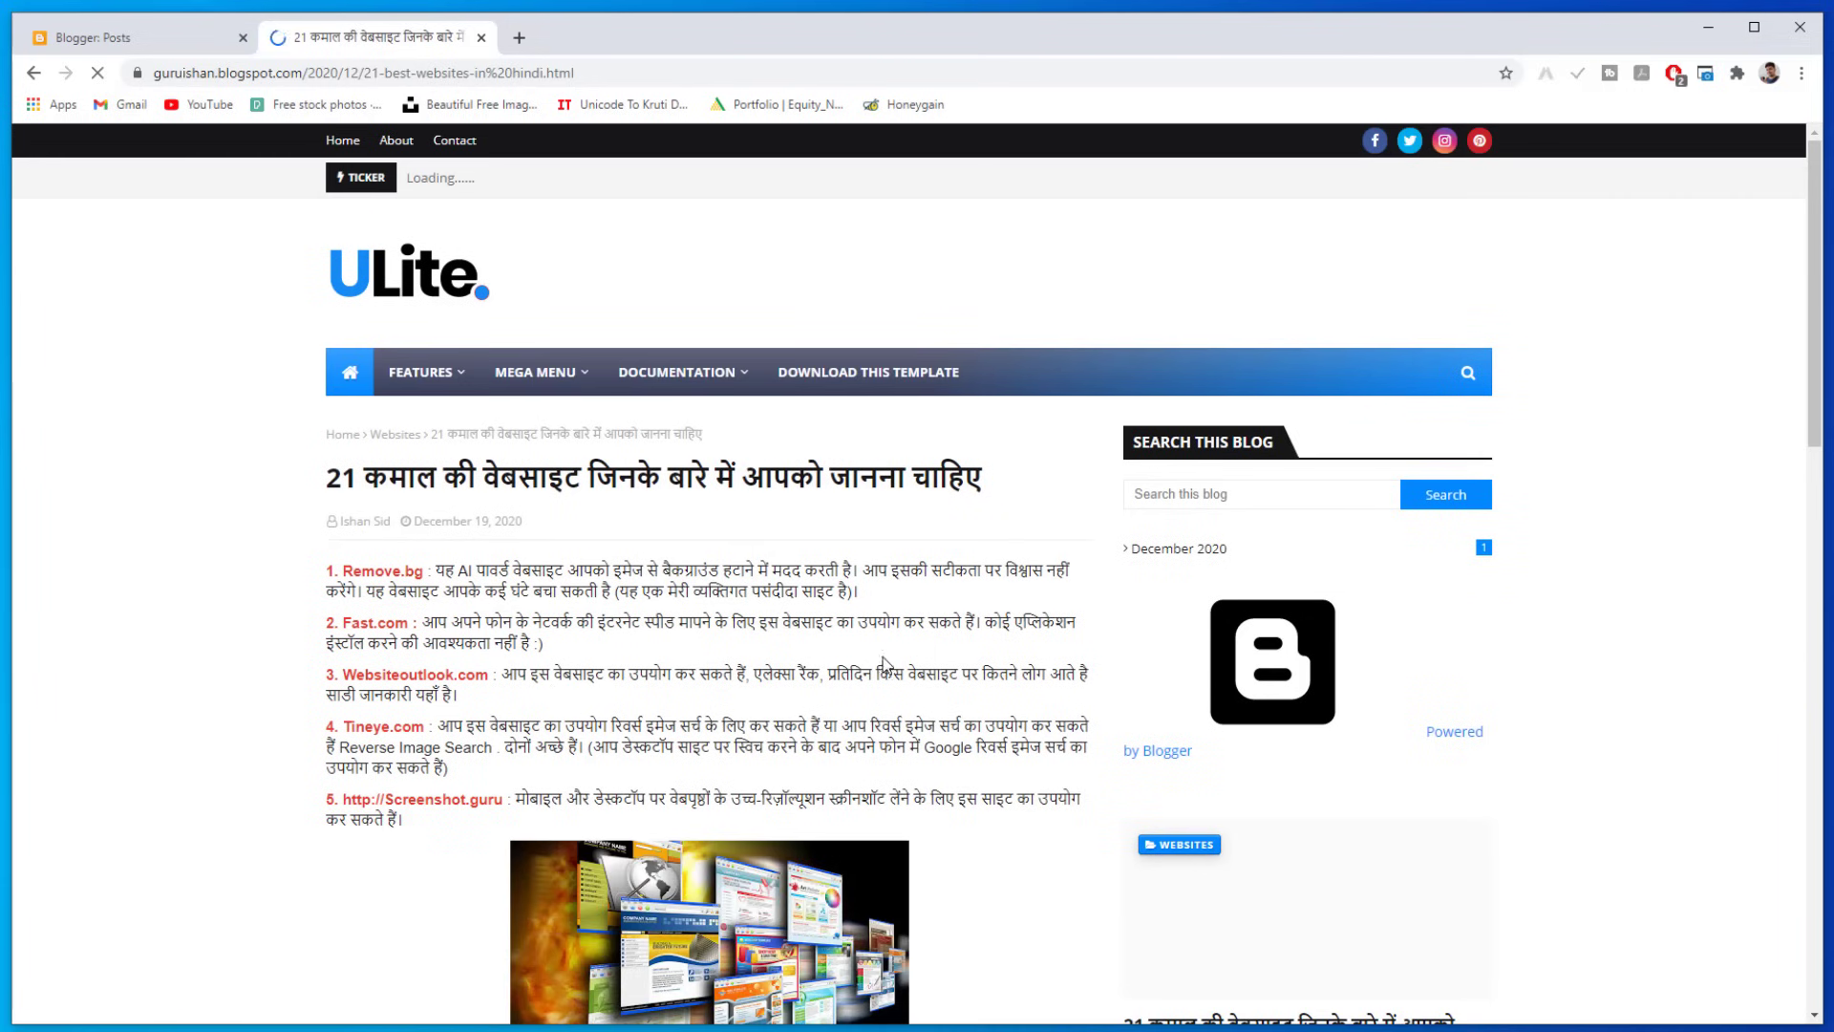
Step: Read through the published post, checking its text, image, tags, share buttons, related posts and comment form
scroll(833, 664, down, 2)
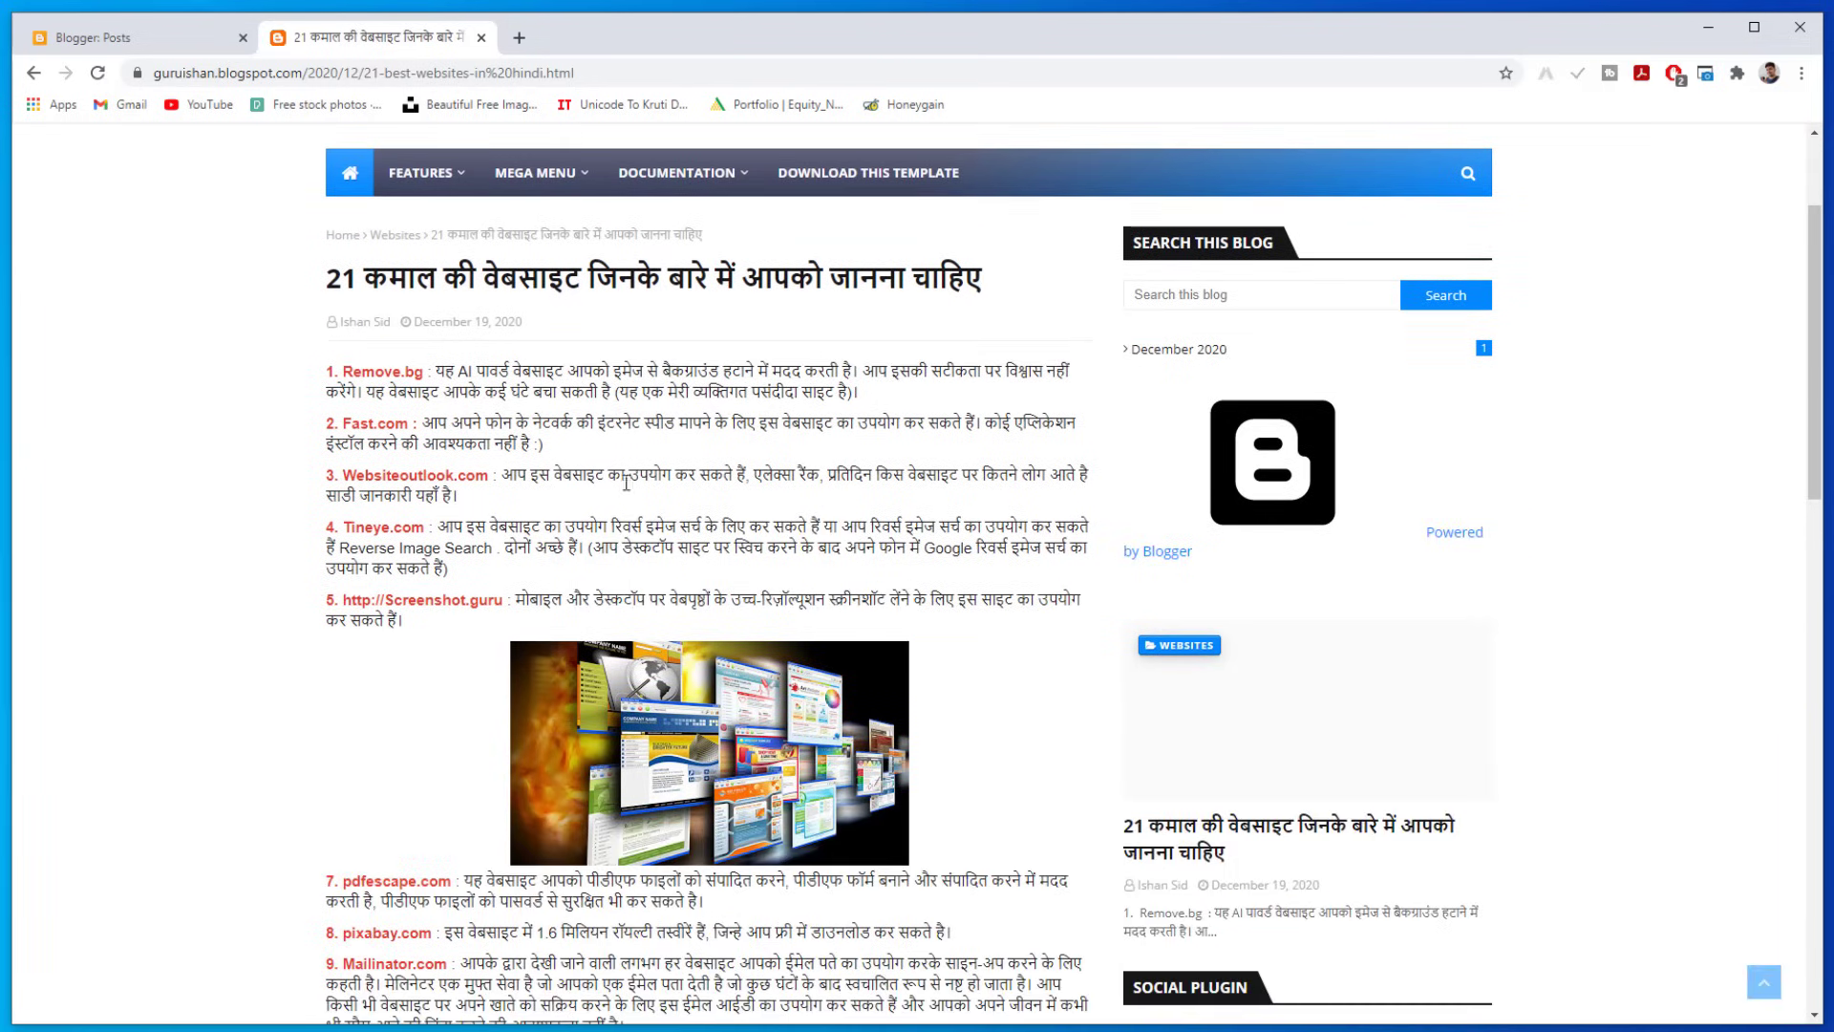
scroll(685, 490, down, 3)
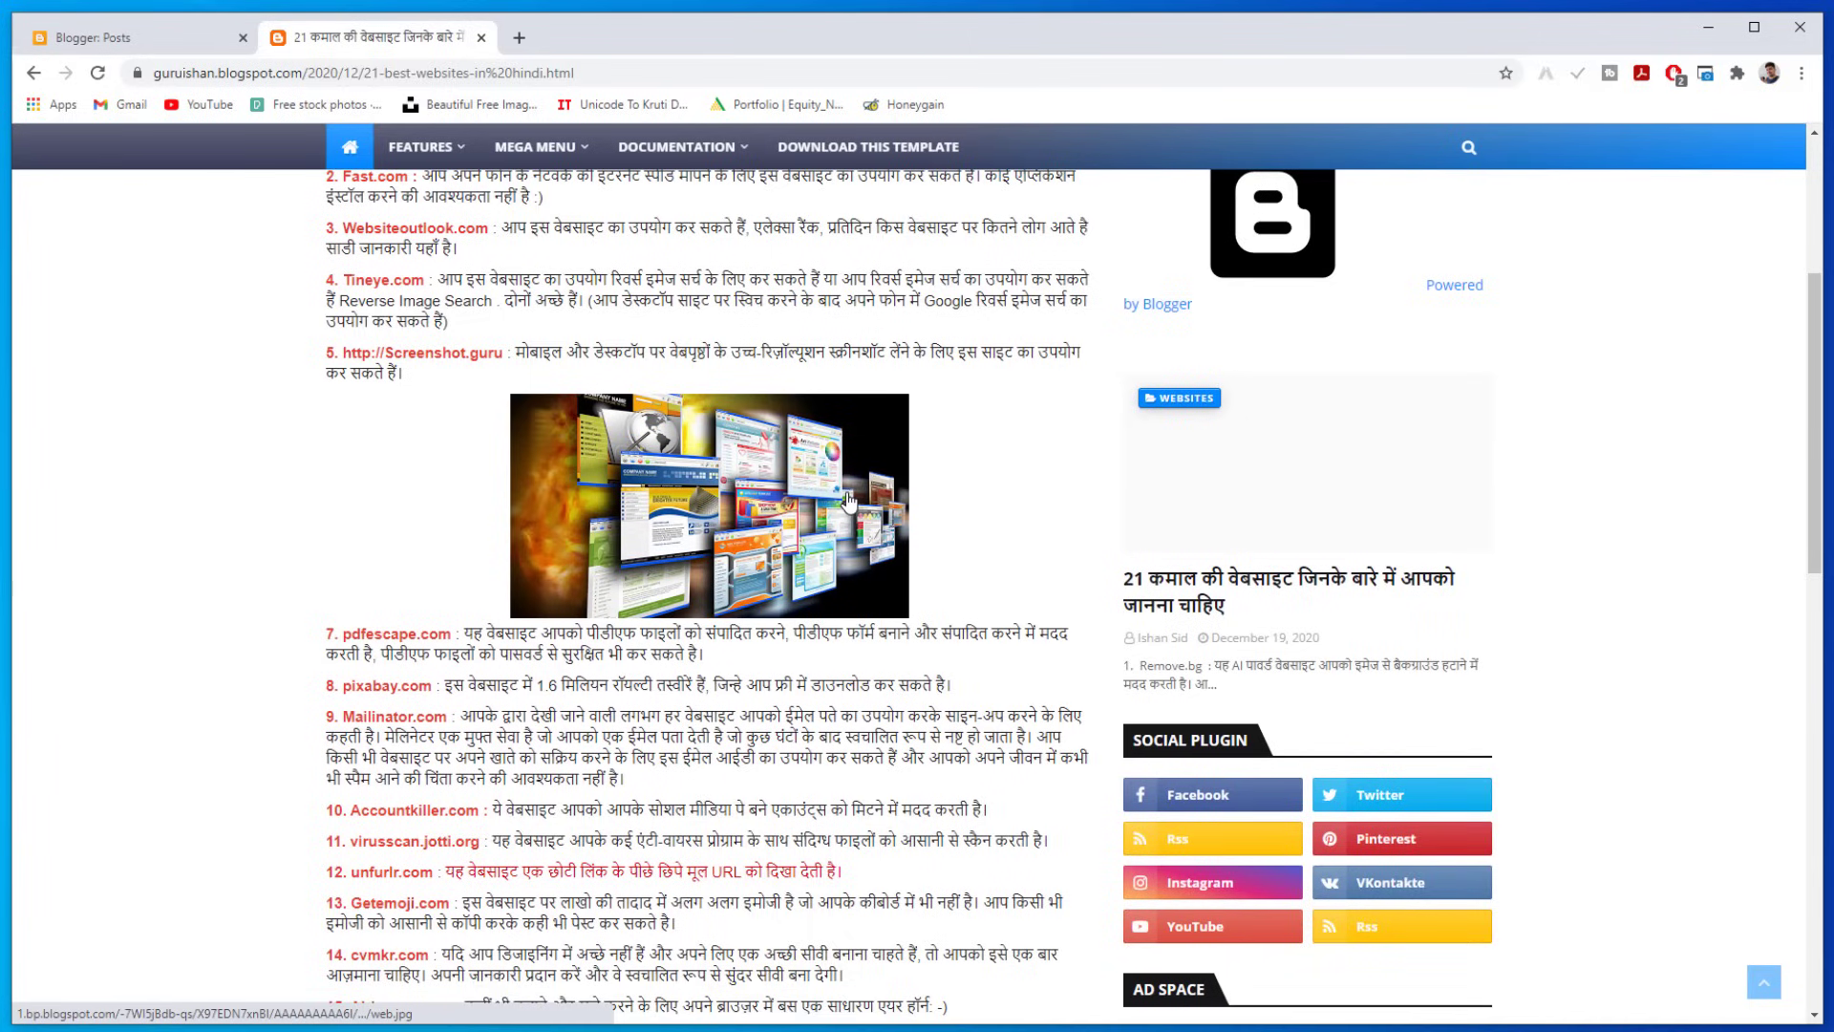
scroll(847, 500, down, 4)
scroll(846, 500, down, 2)
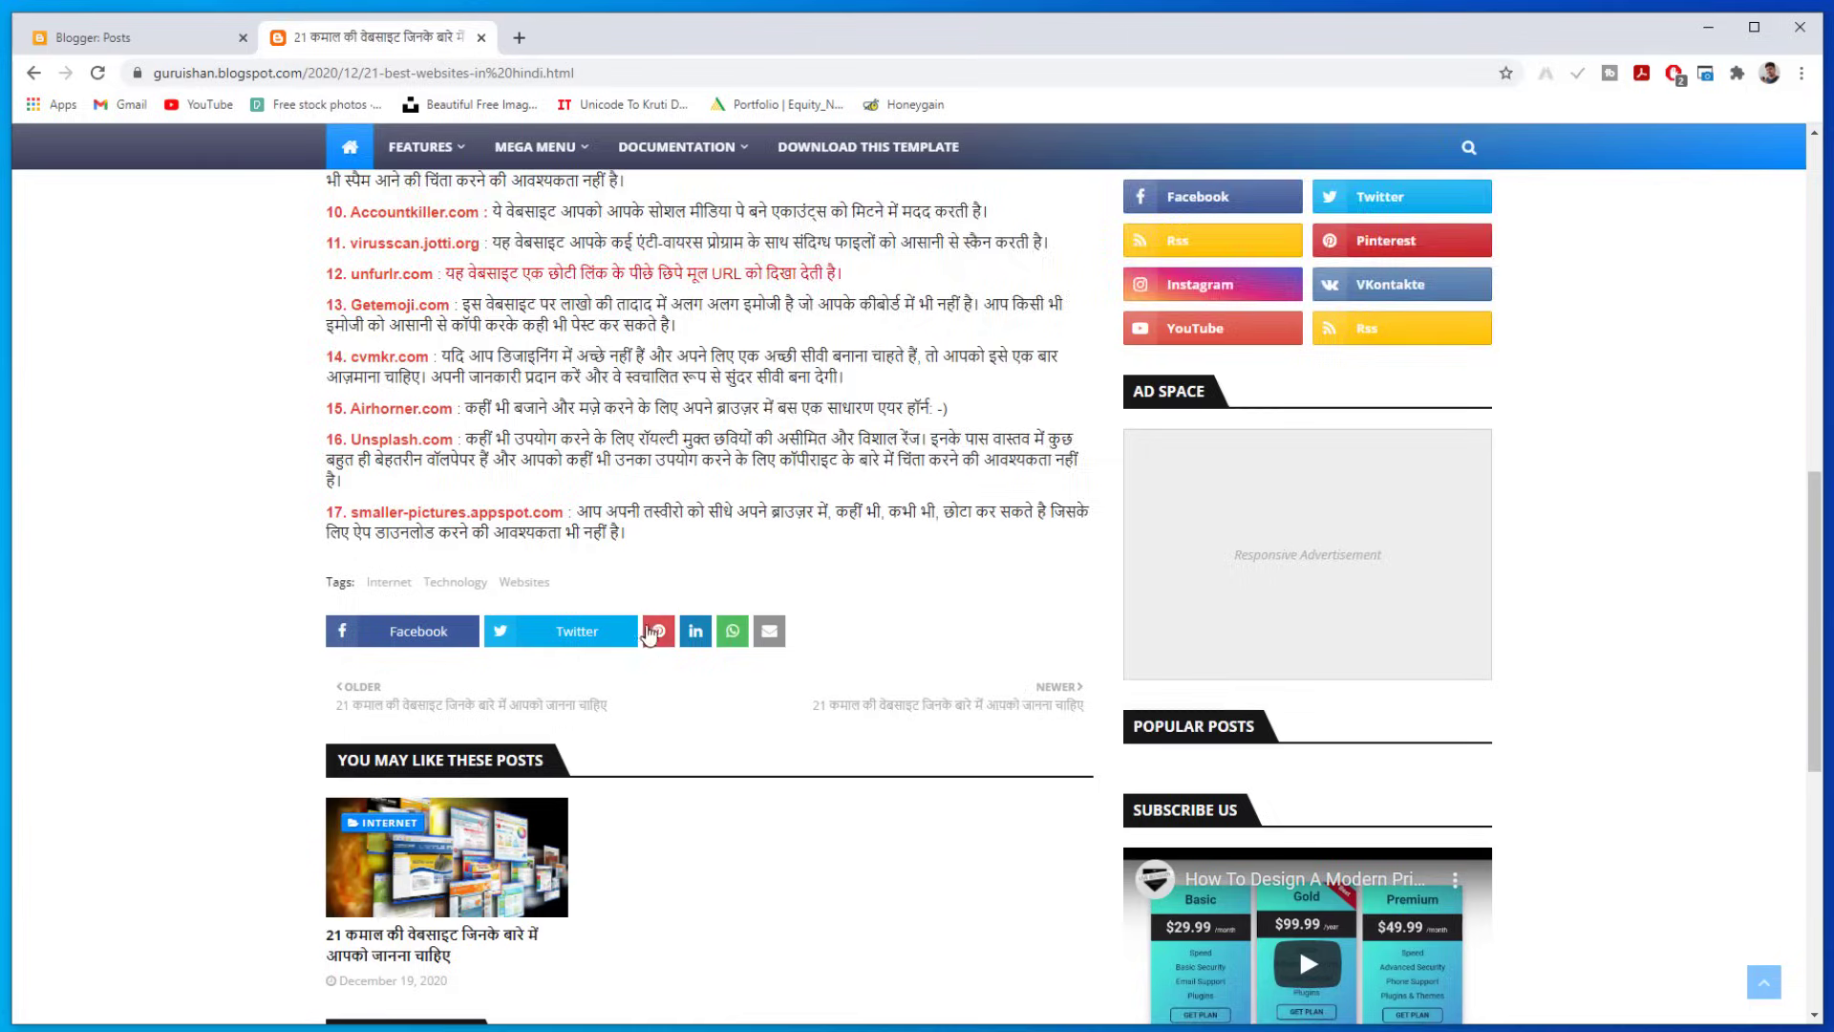
scroll(668, 573, down, 2)
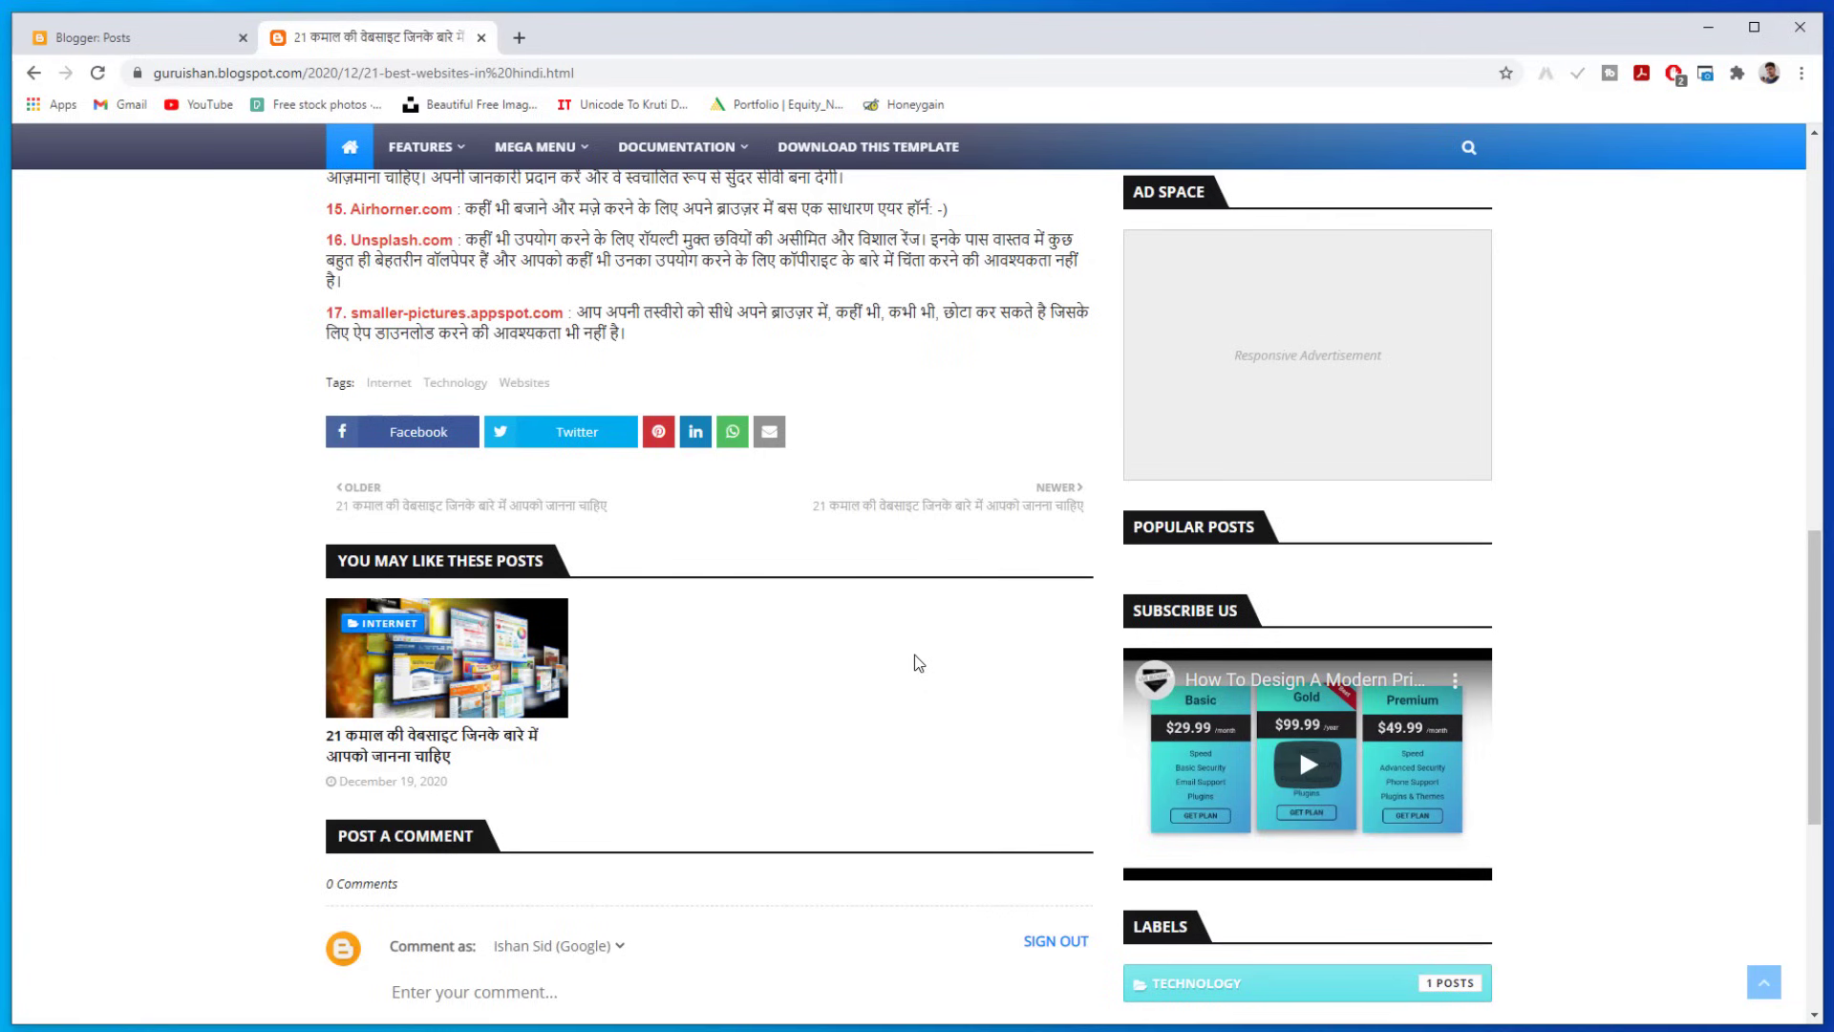
scroll(897, 663, down, 4)
scroll(892, 655, up, 5)
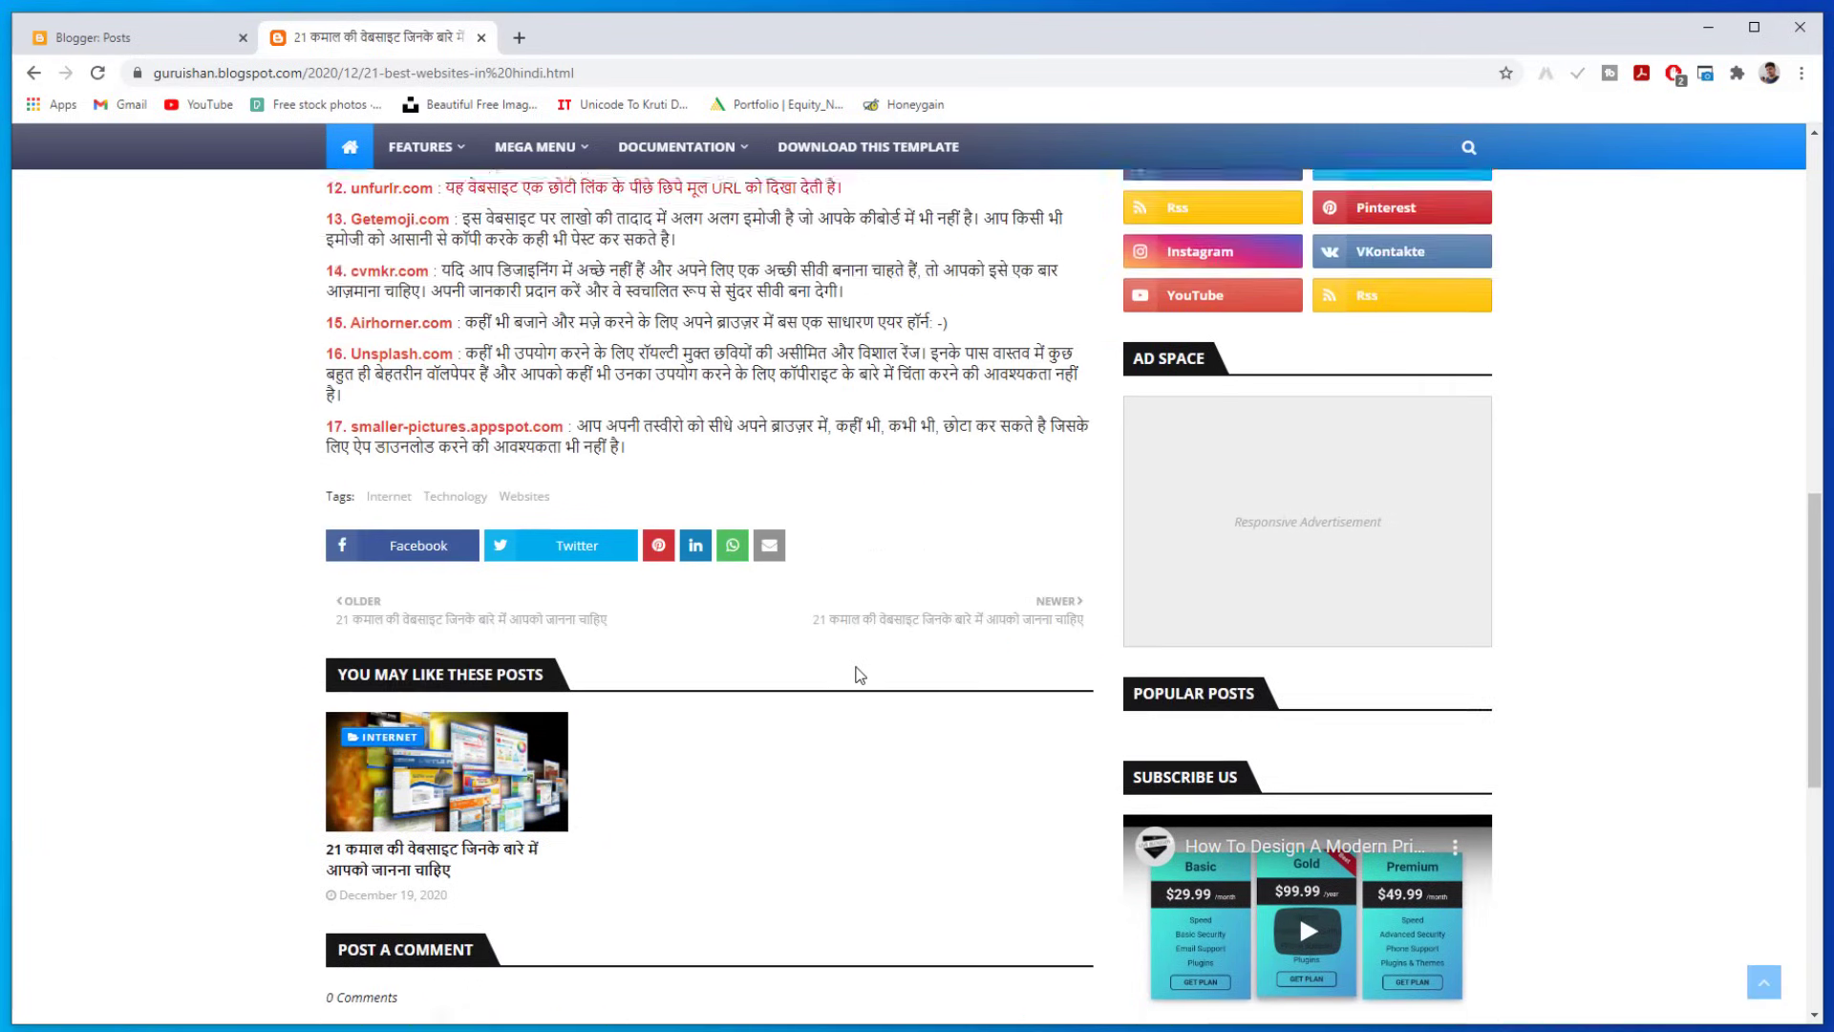
scroll(859, 674, up, 1)
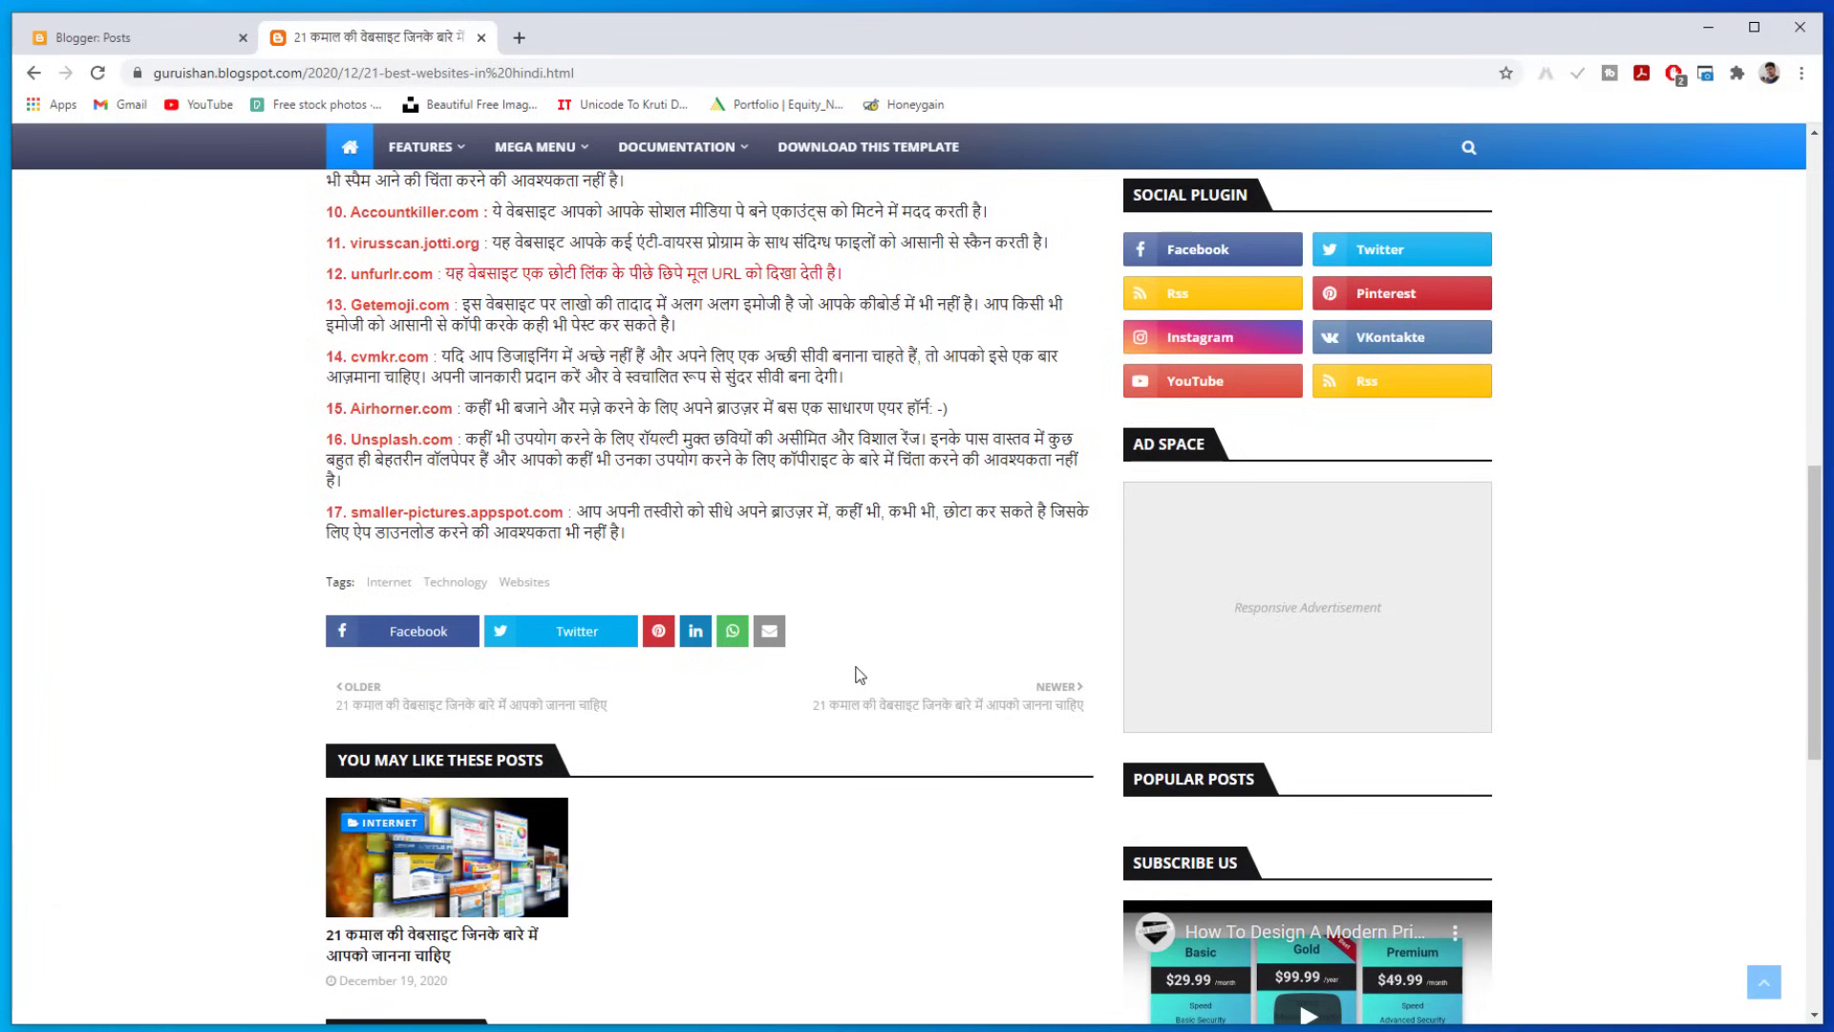
scroll(860, 674, up, 12)
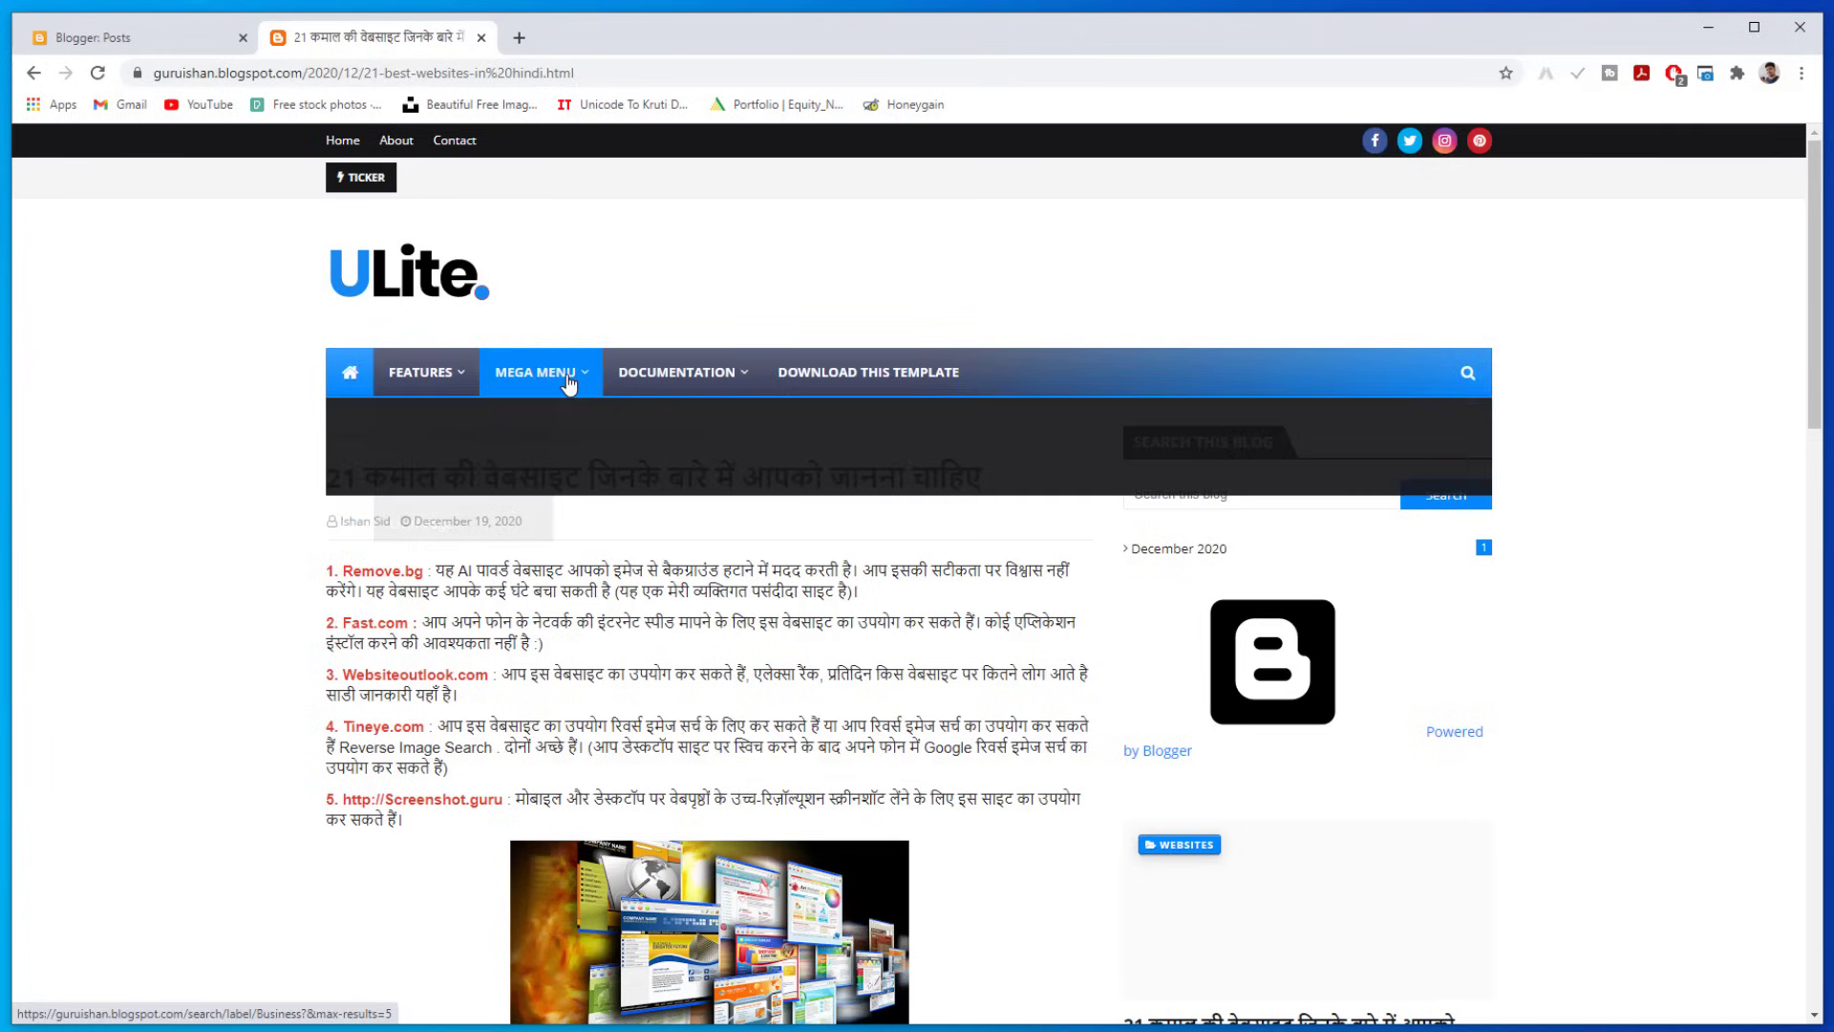
Step: Examine the theme's navigation menus and the sidebar gadgets on the published post's page
mouse_move(418, 375)
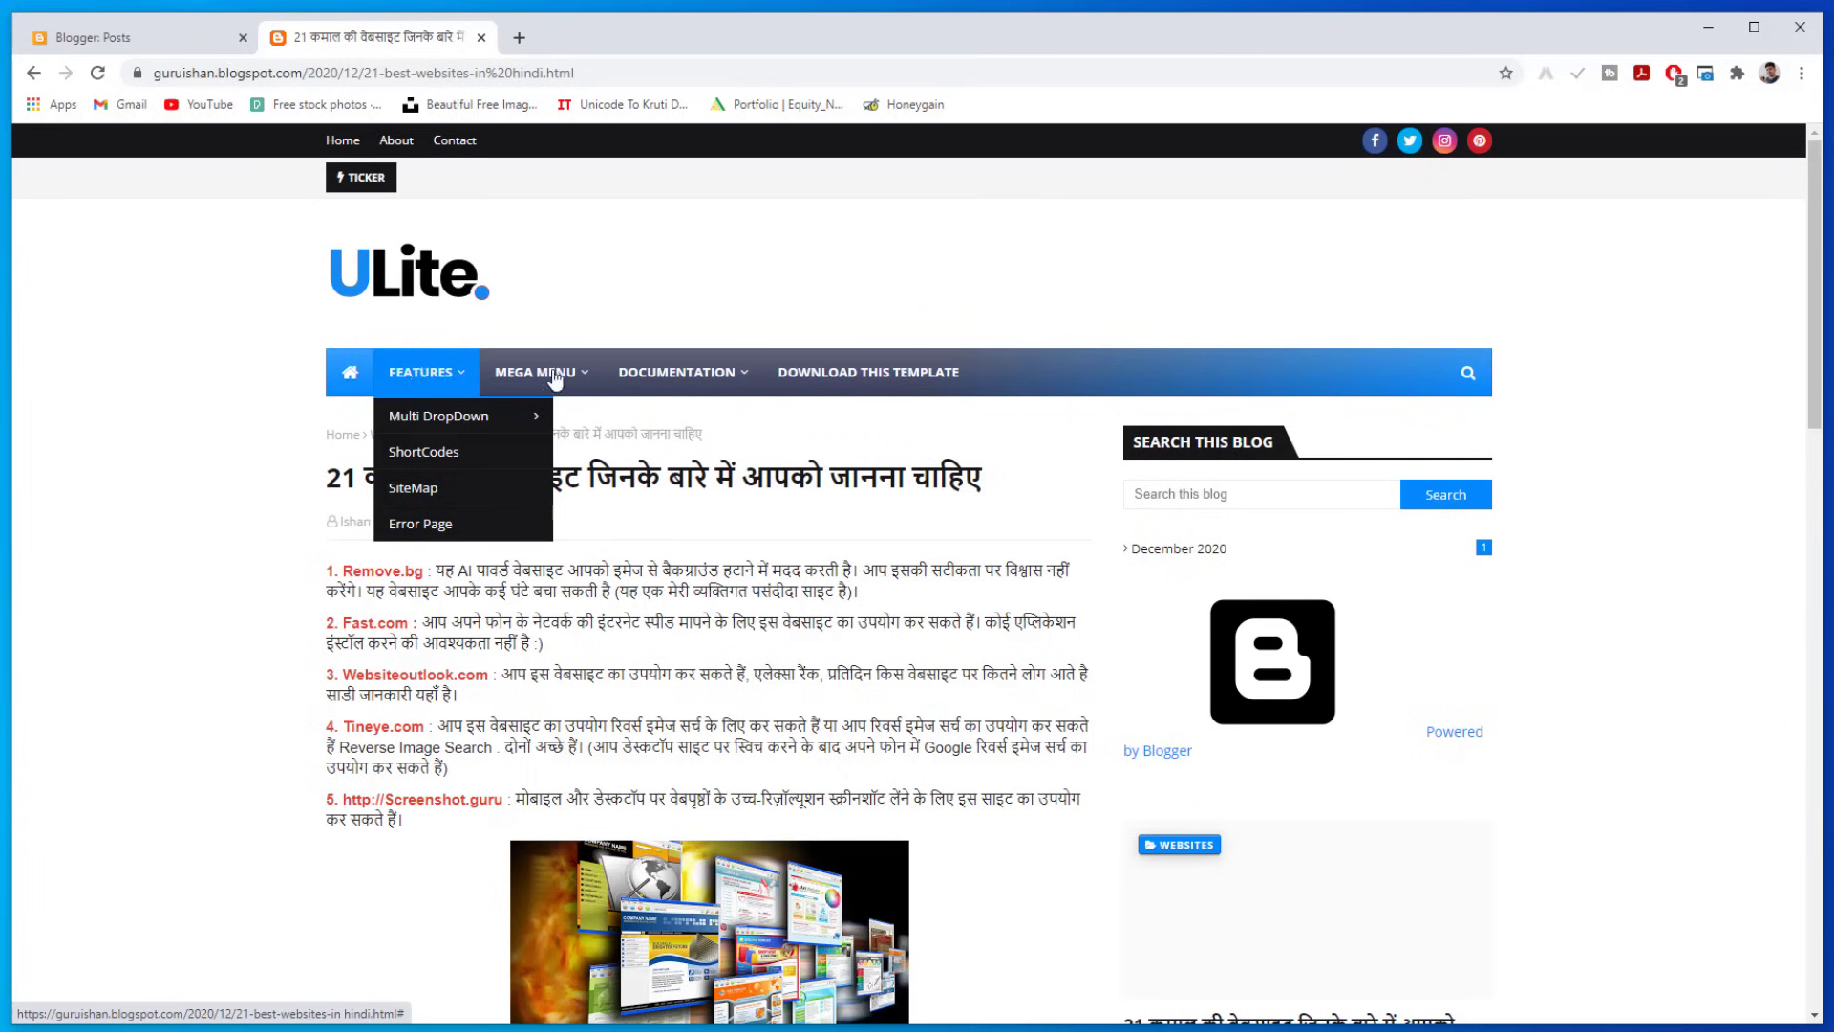
scroll(1557, 550, down, 6)
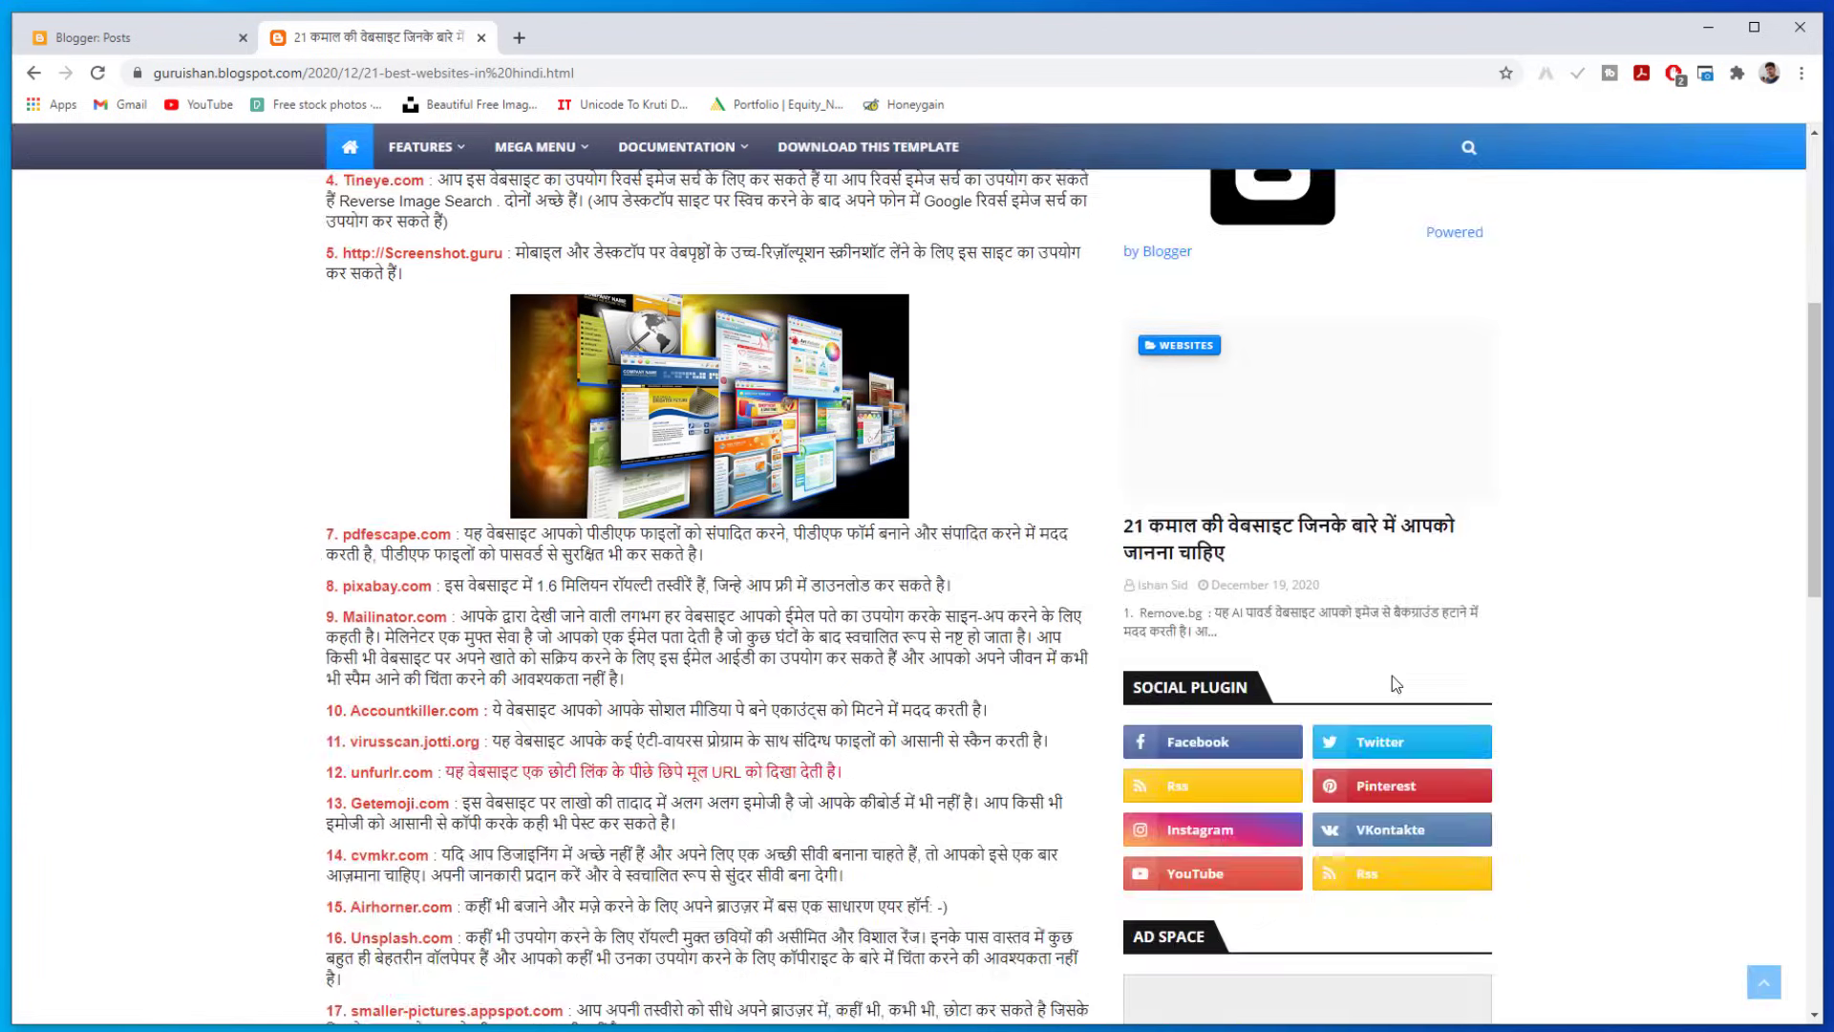
scroll(1391, 682, down, 11)
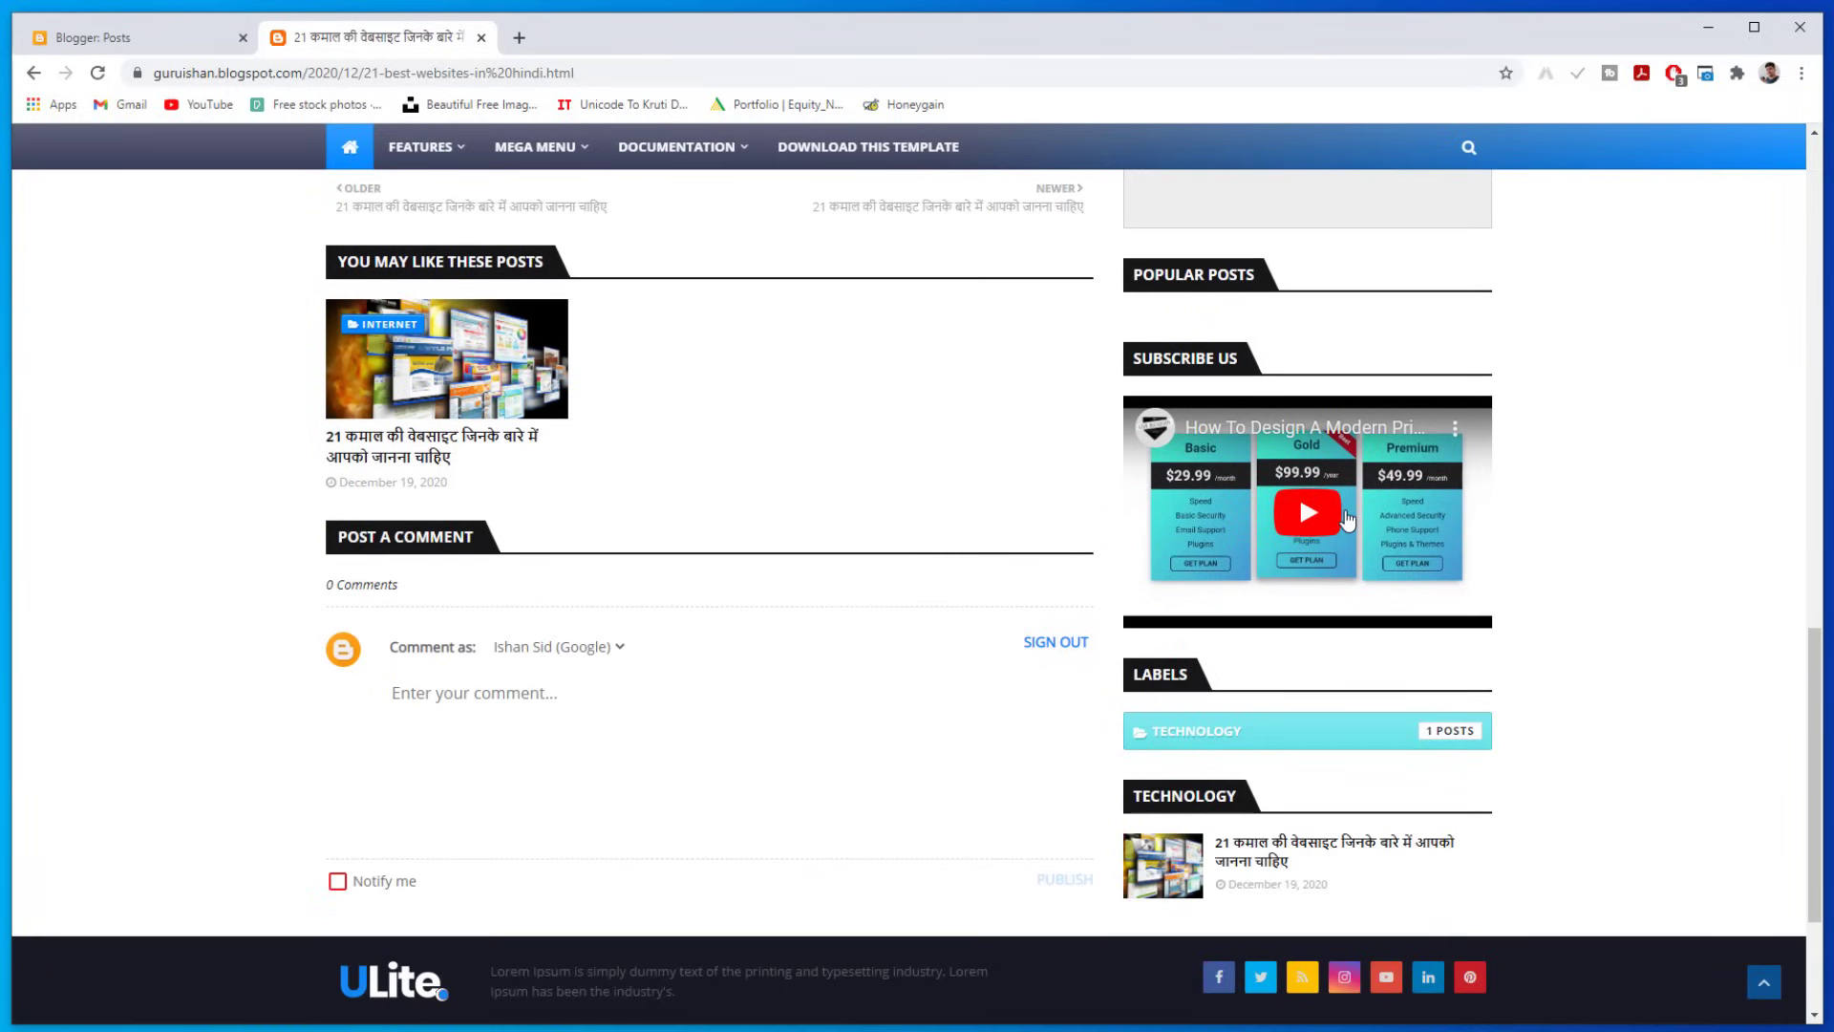
scroll(1367, 822, up, 17)
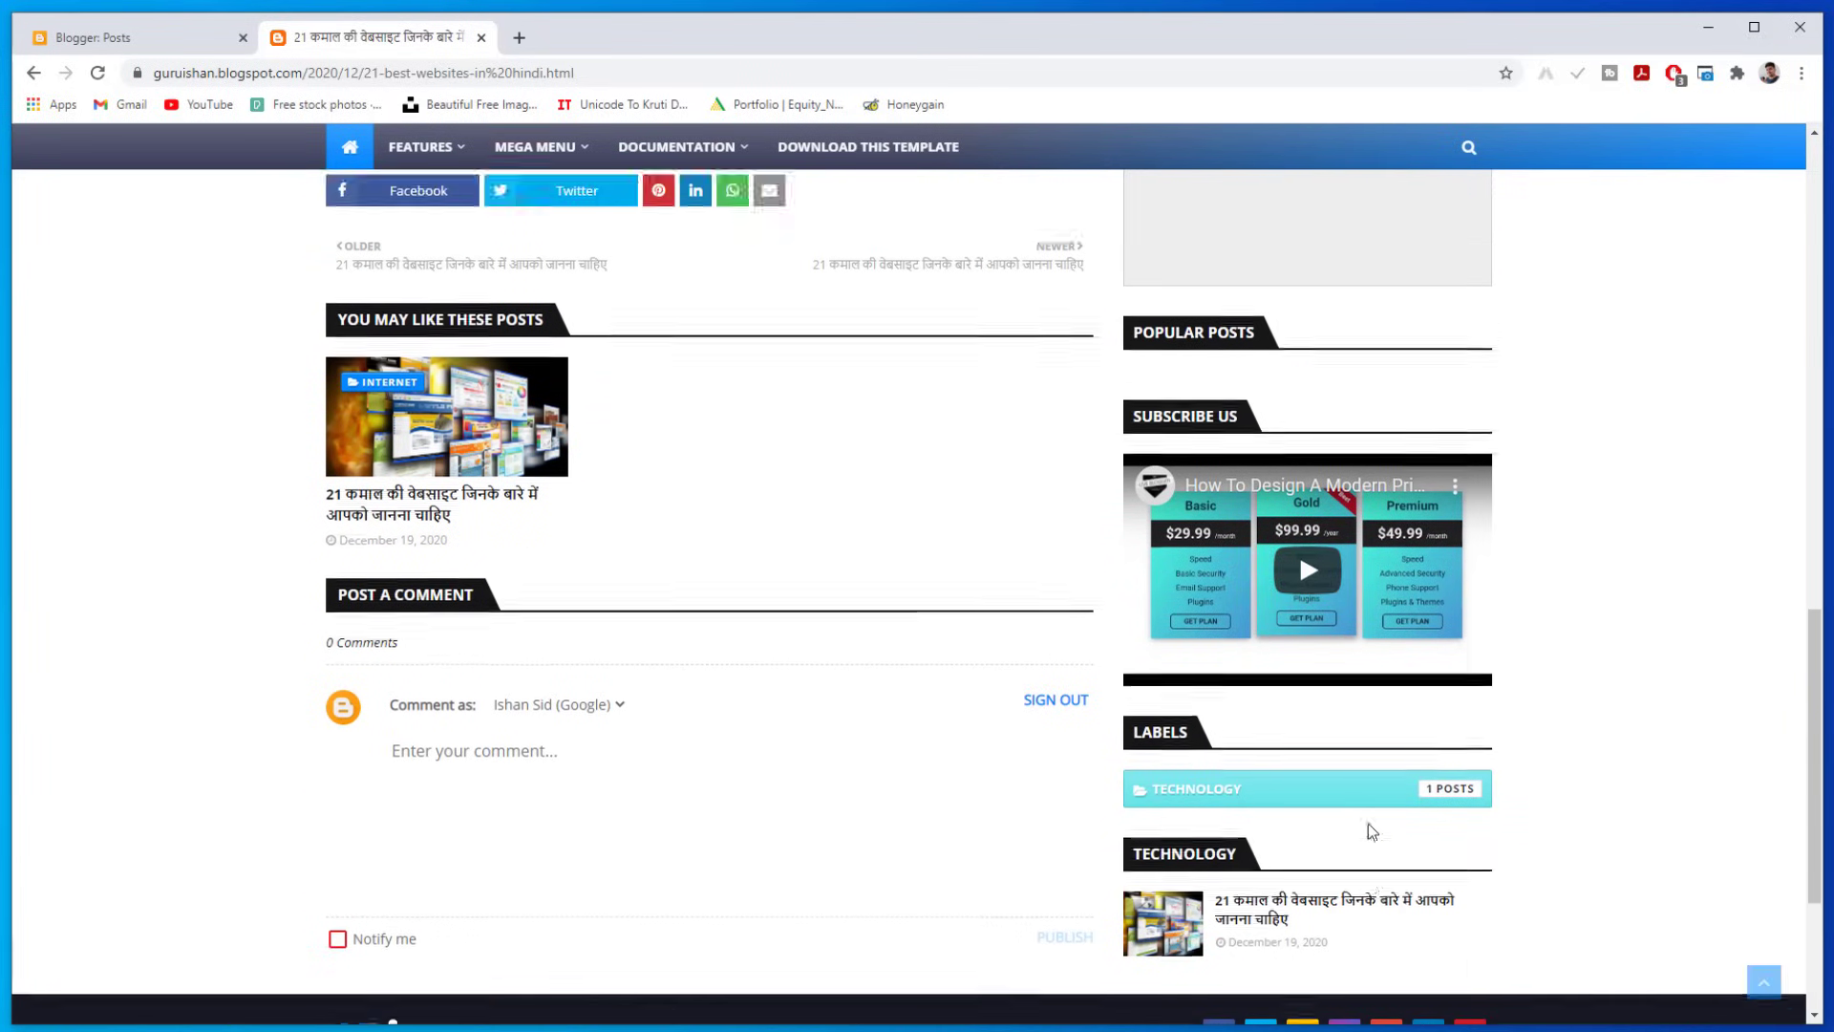
Step: Open the blog's Layout settings and compare their gadget sections with the header and social icons on the live home page
click(134, 36)
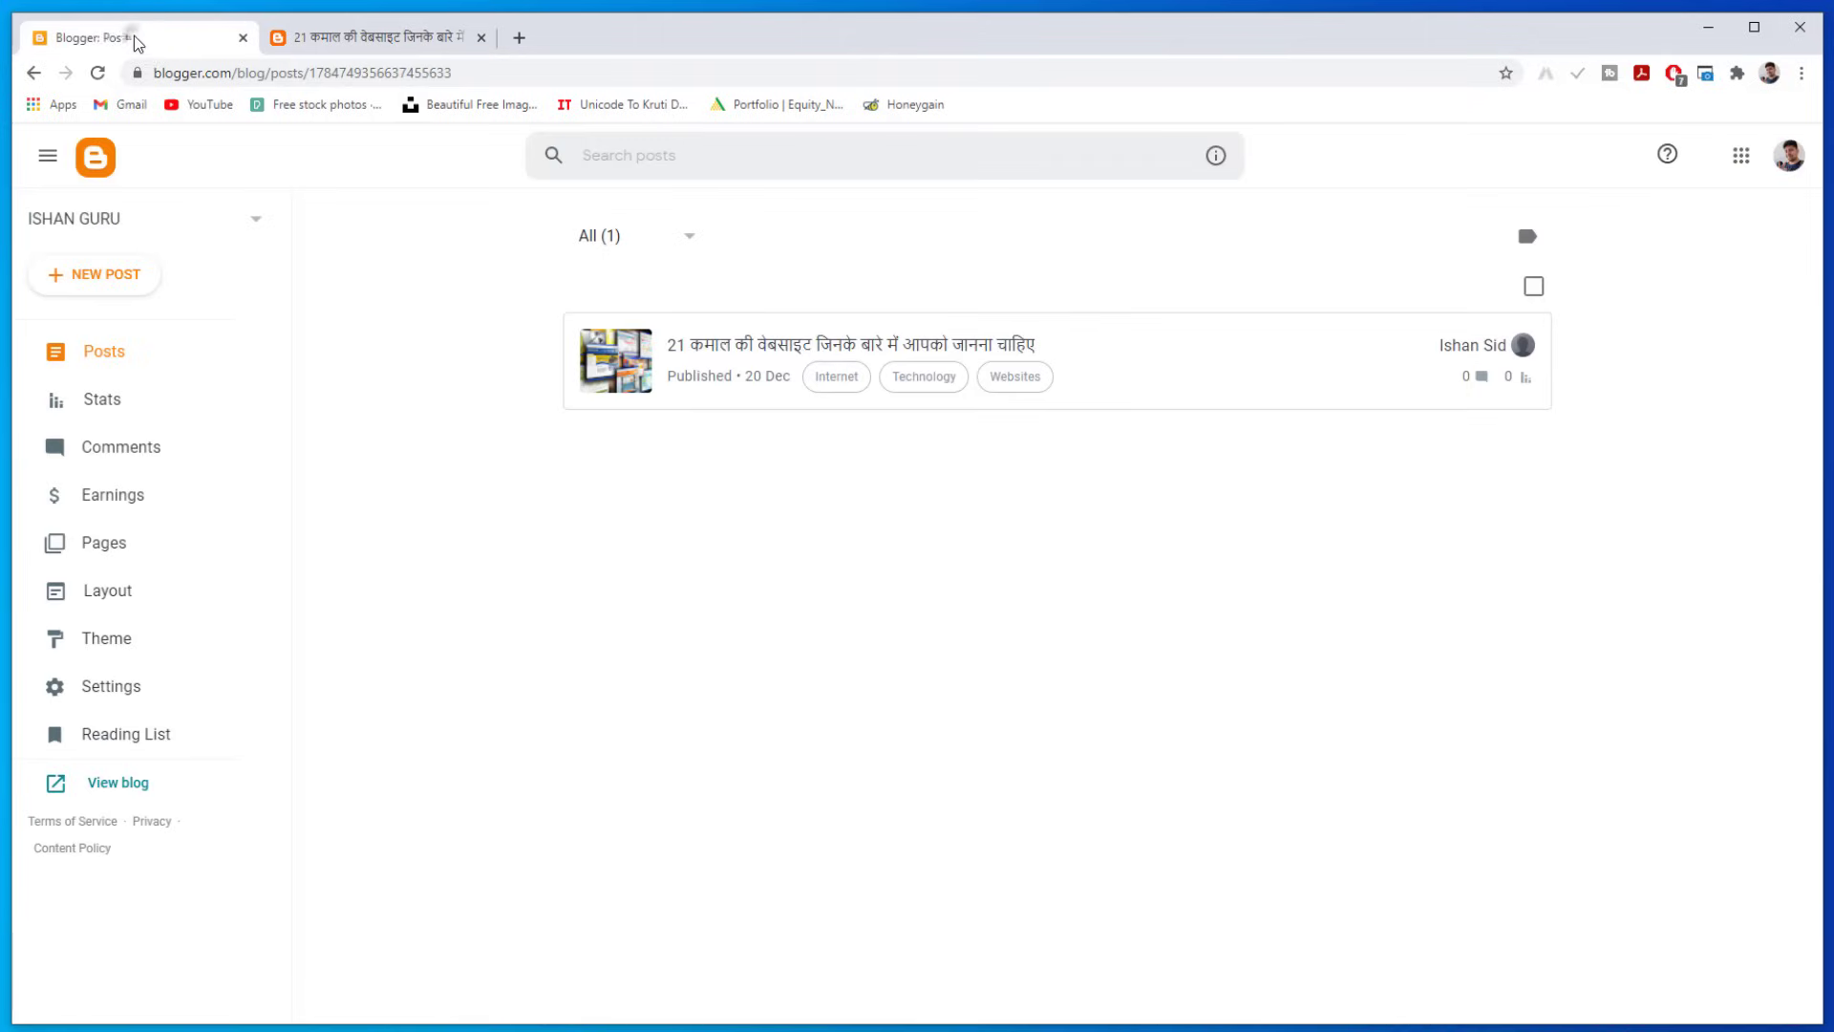
click(122, 592)
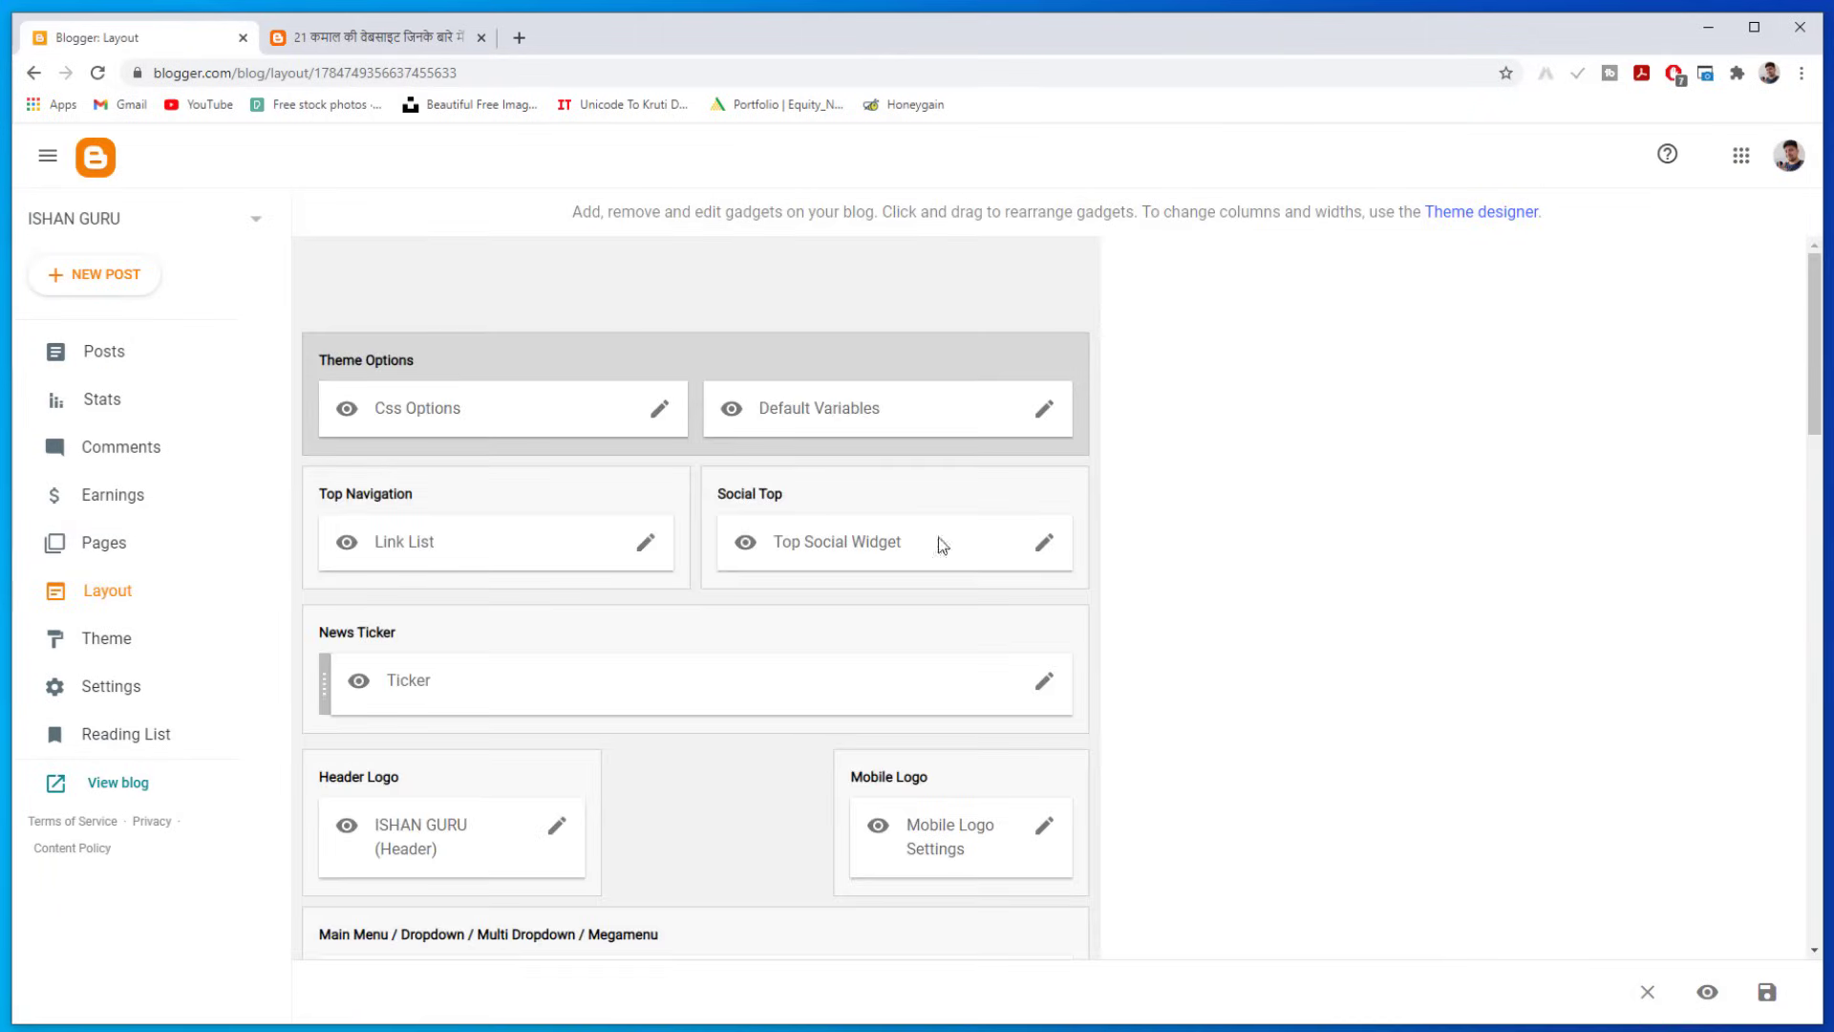
scroll(704, 445, down, 4)
scroll(782, 483, up, 4)
click(413, 52)
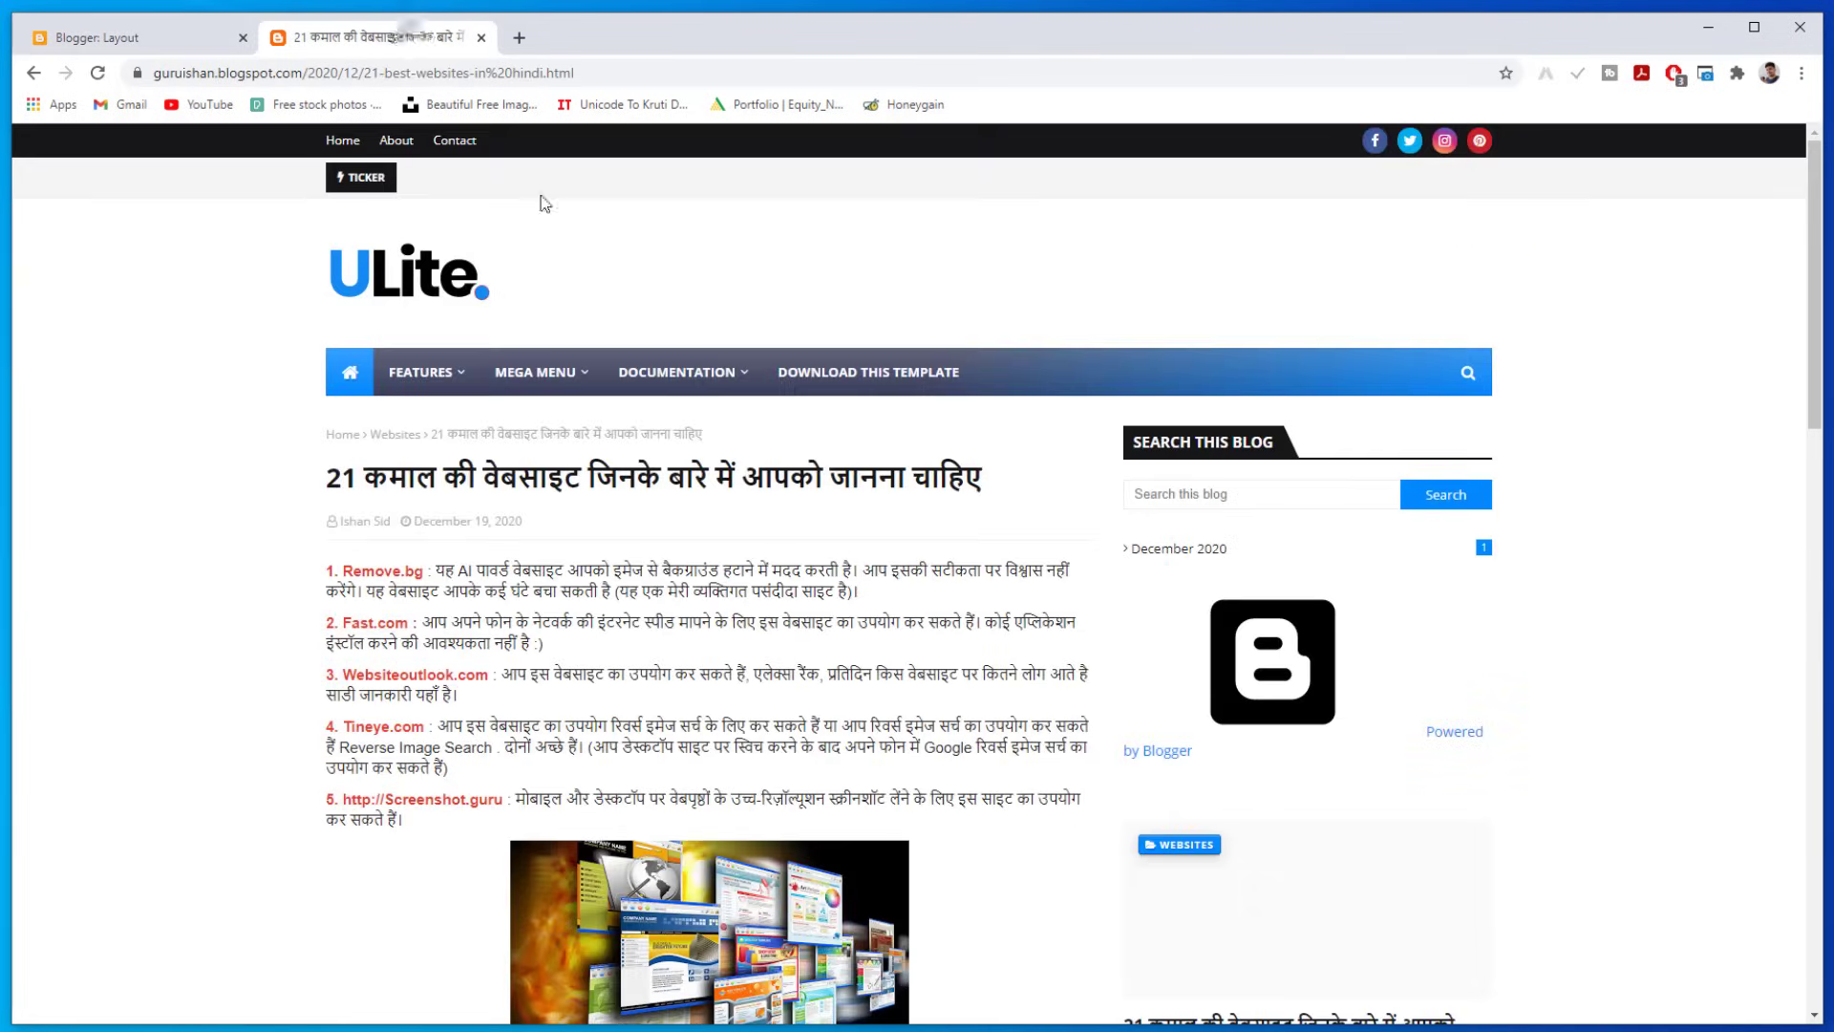
click(364, 280)
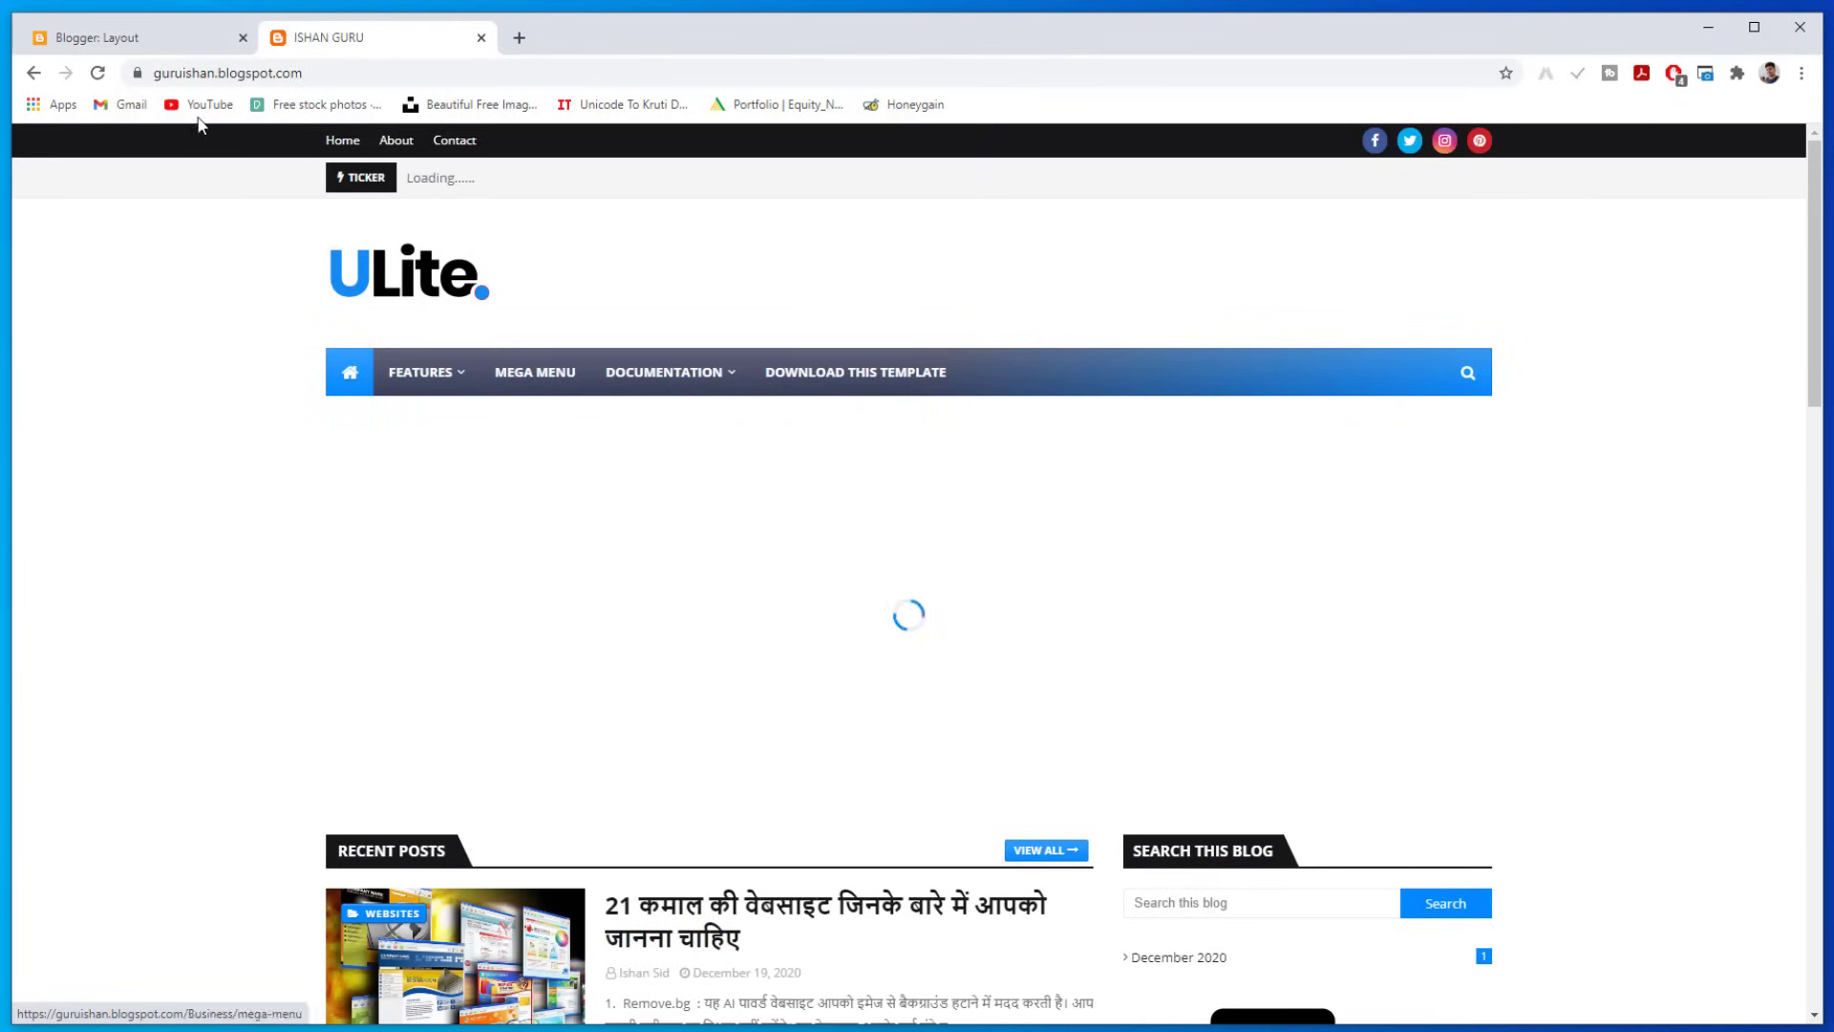
click(164, 46)
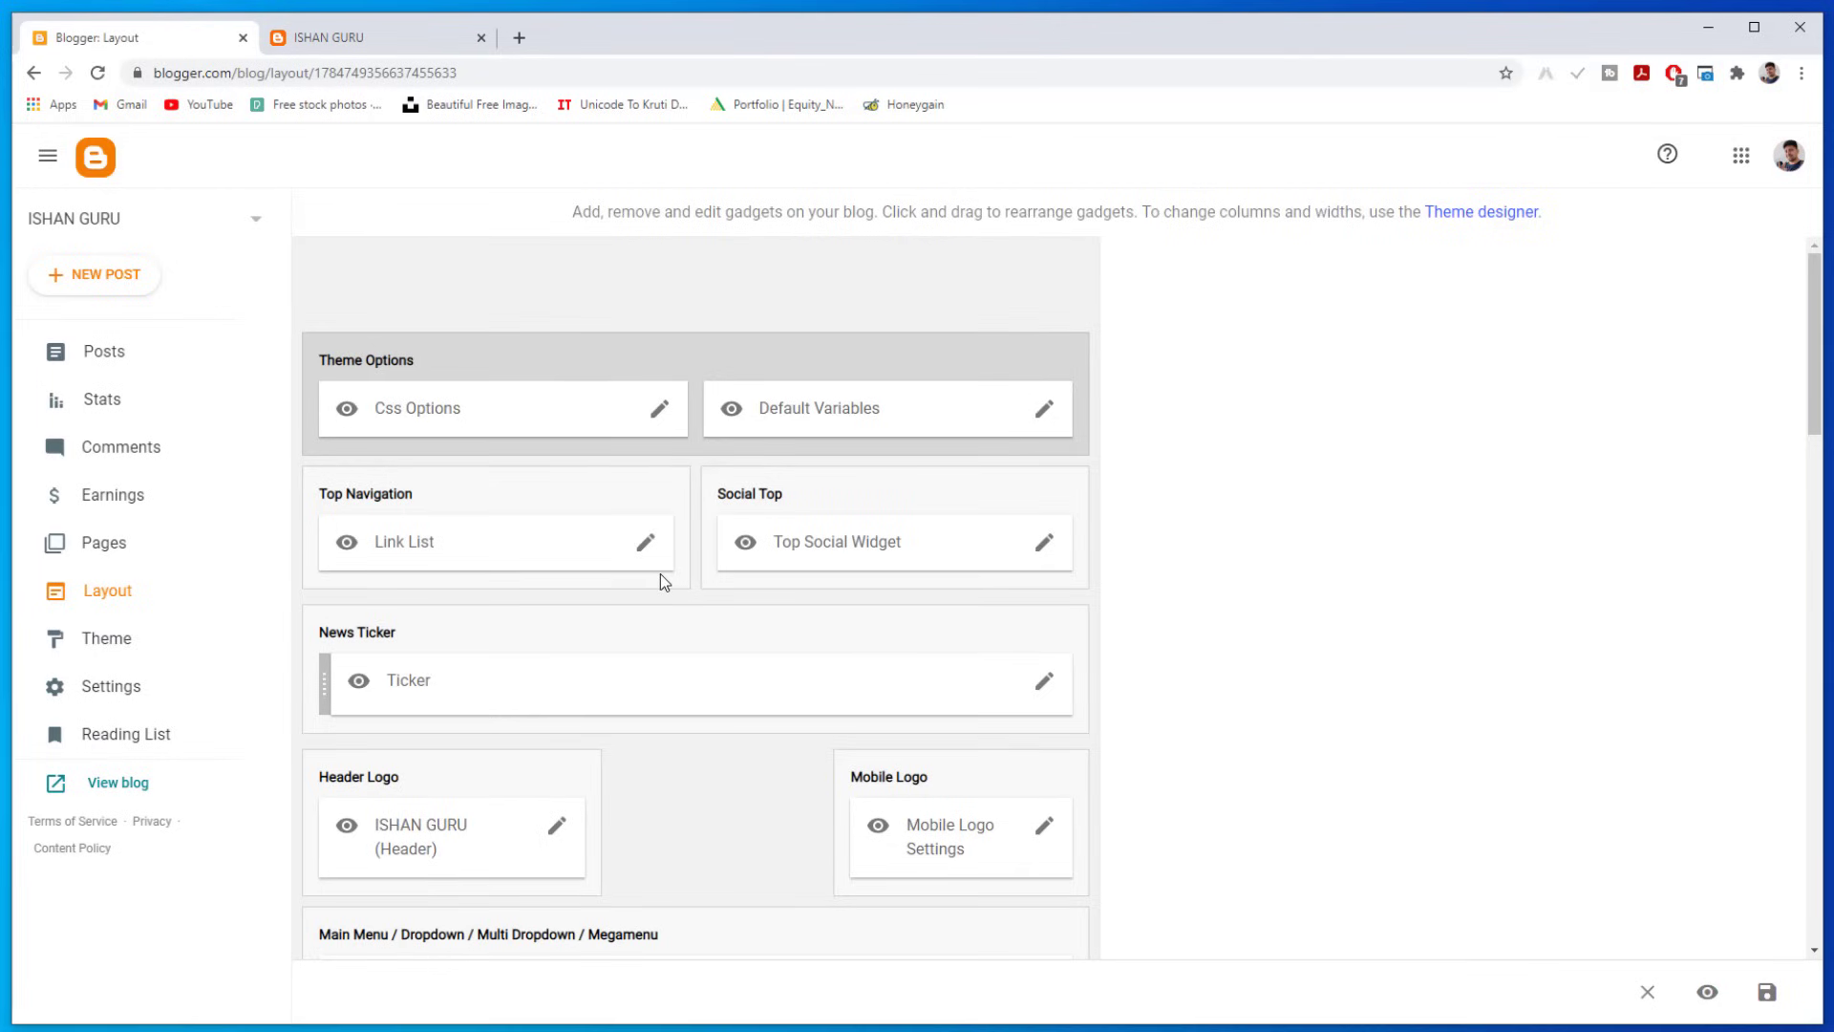
key(ctrl+Tab)
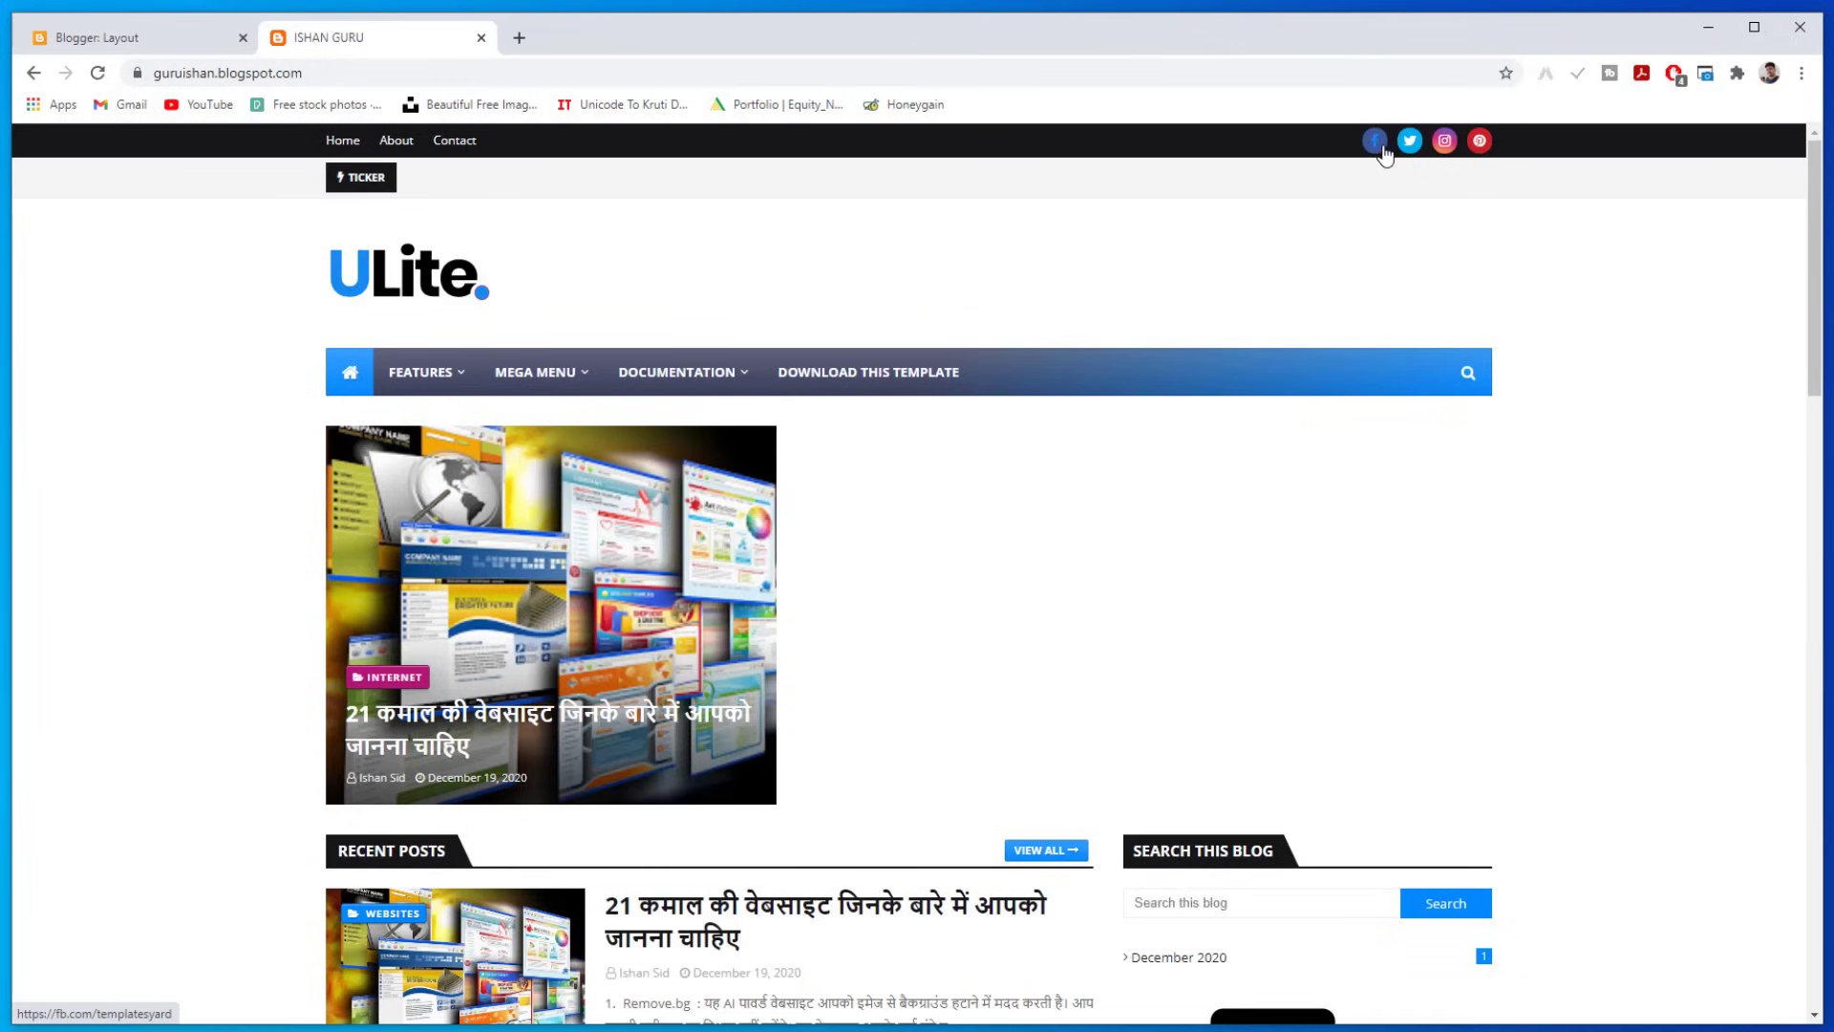
click(208, 42)
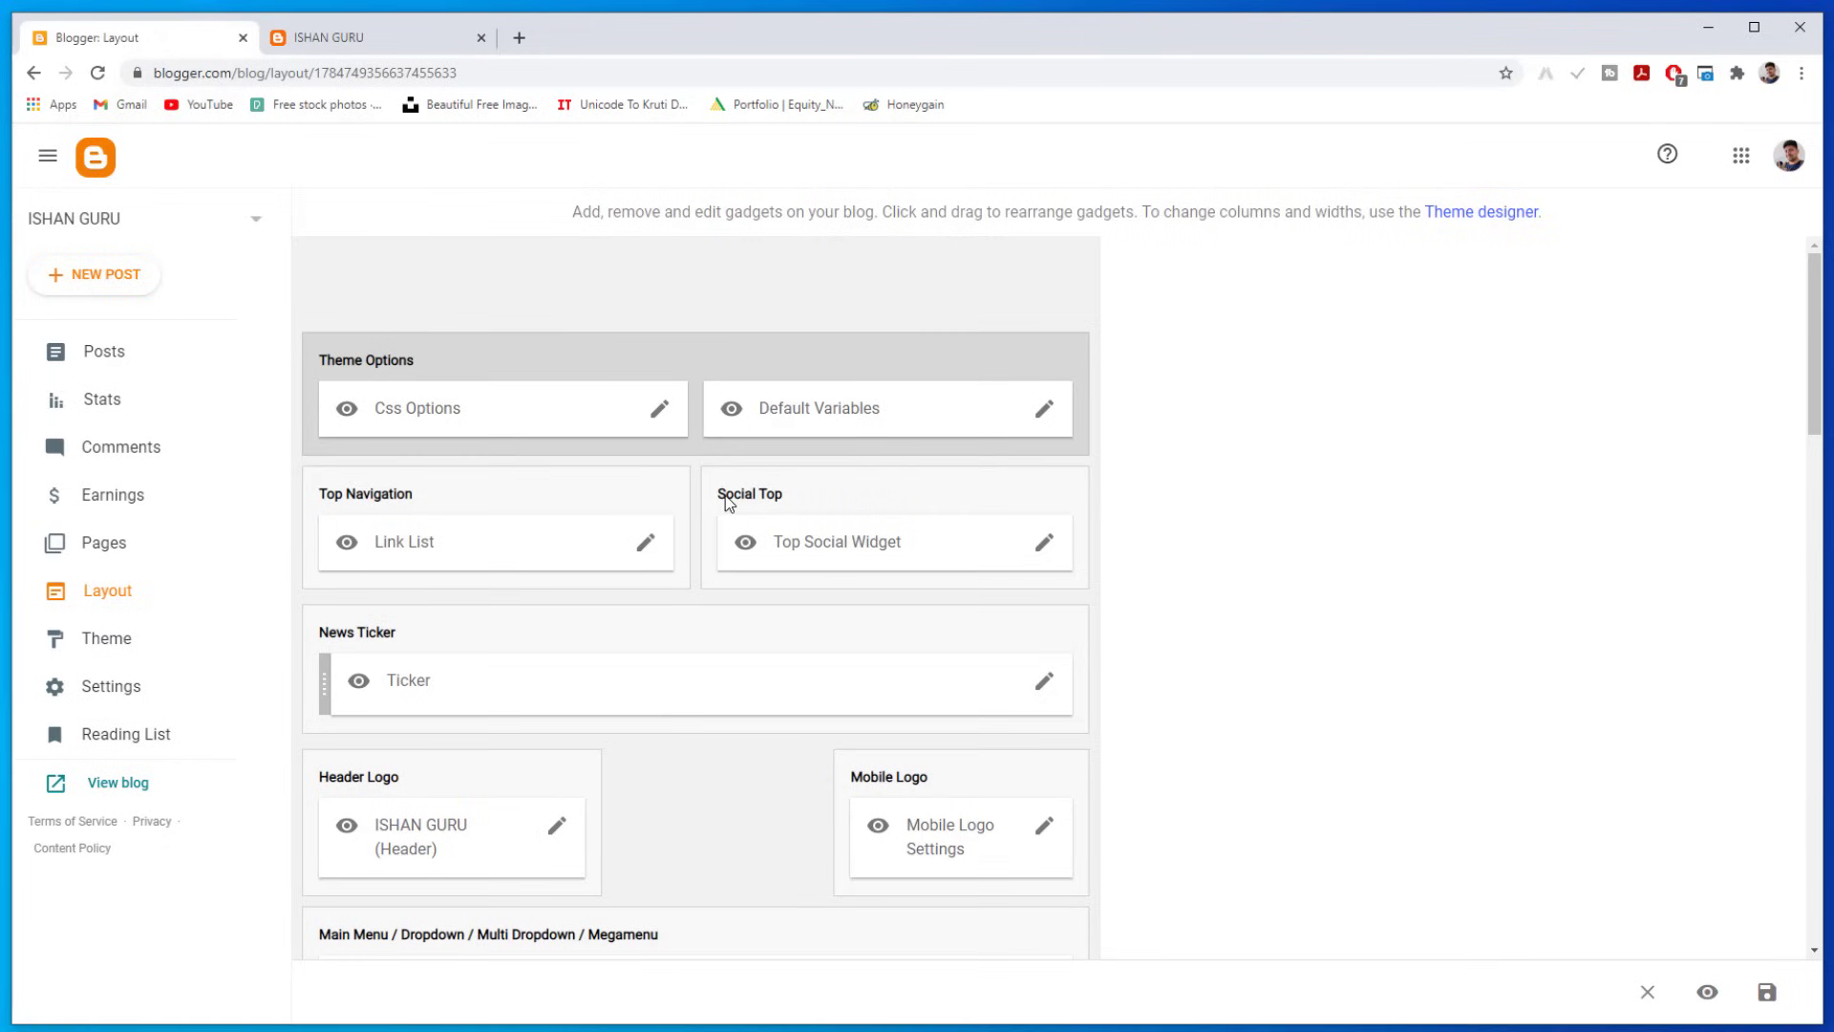
Step: In the Top Social Widget, replace the facebook link's URL with the blog's own Facebook page address
click(1044, 542)
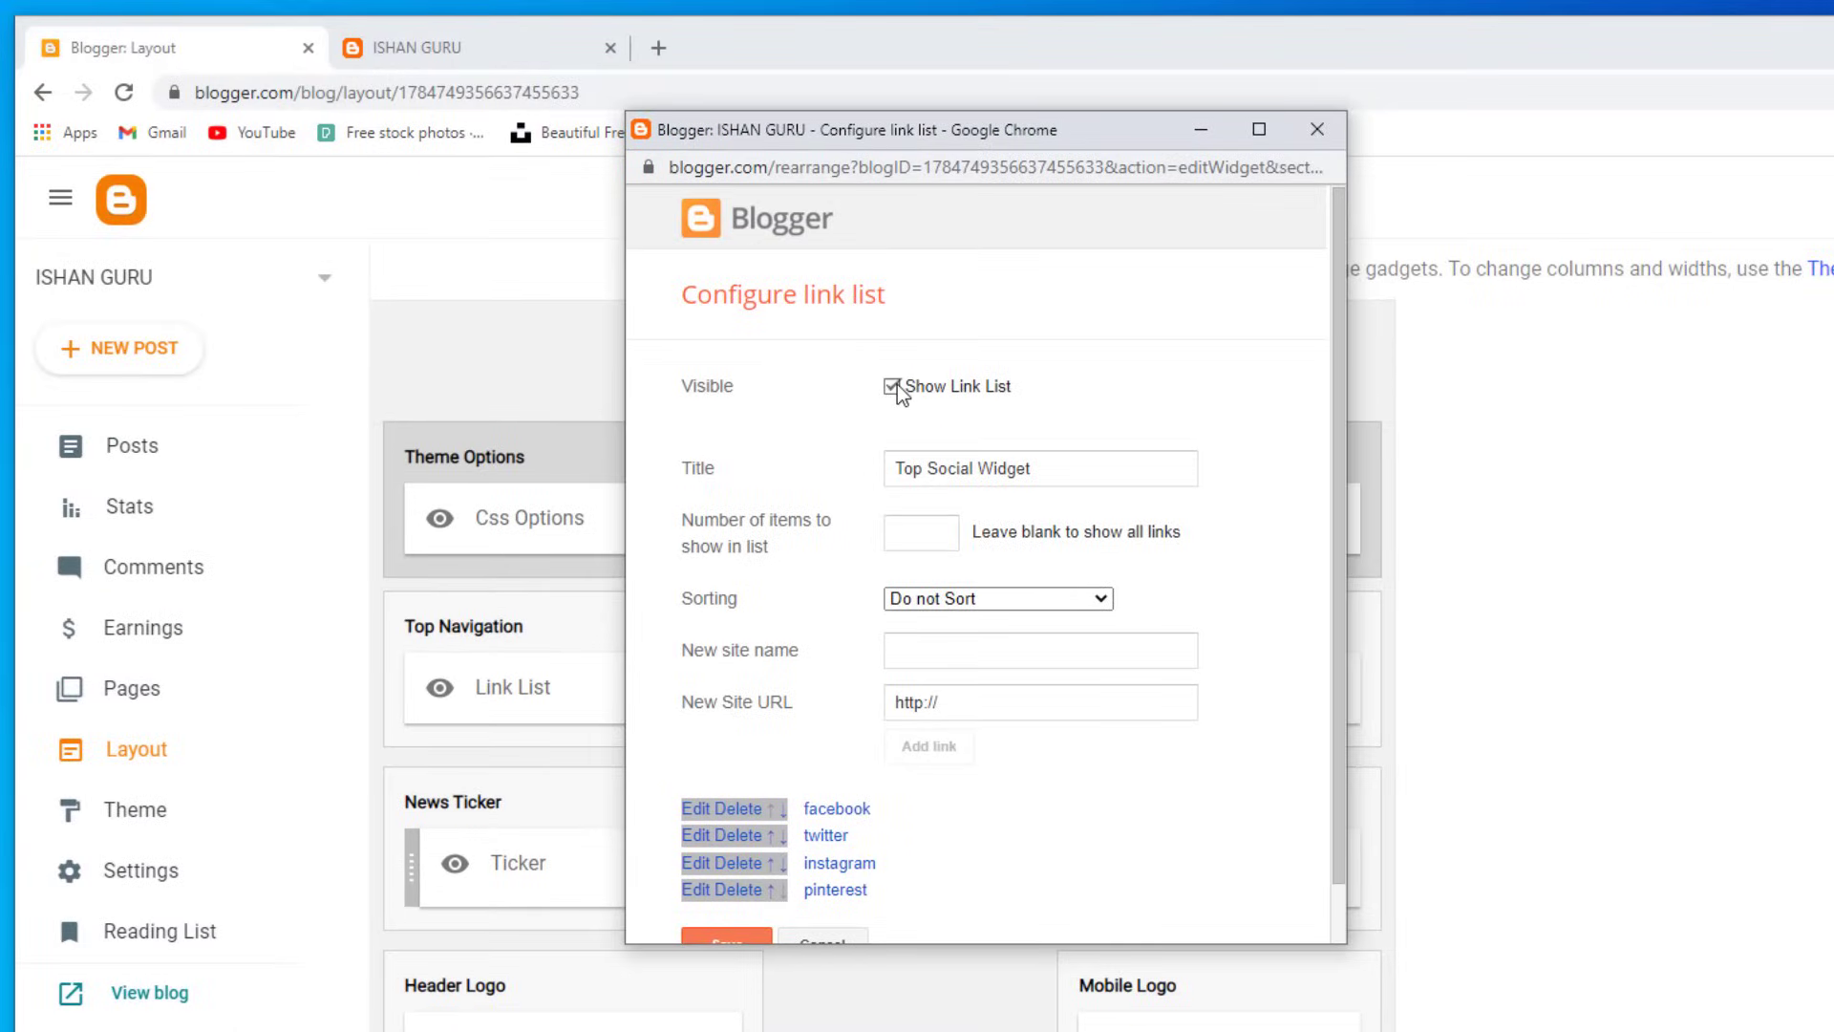
scroll(845, 837, down, 2)
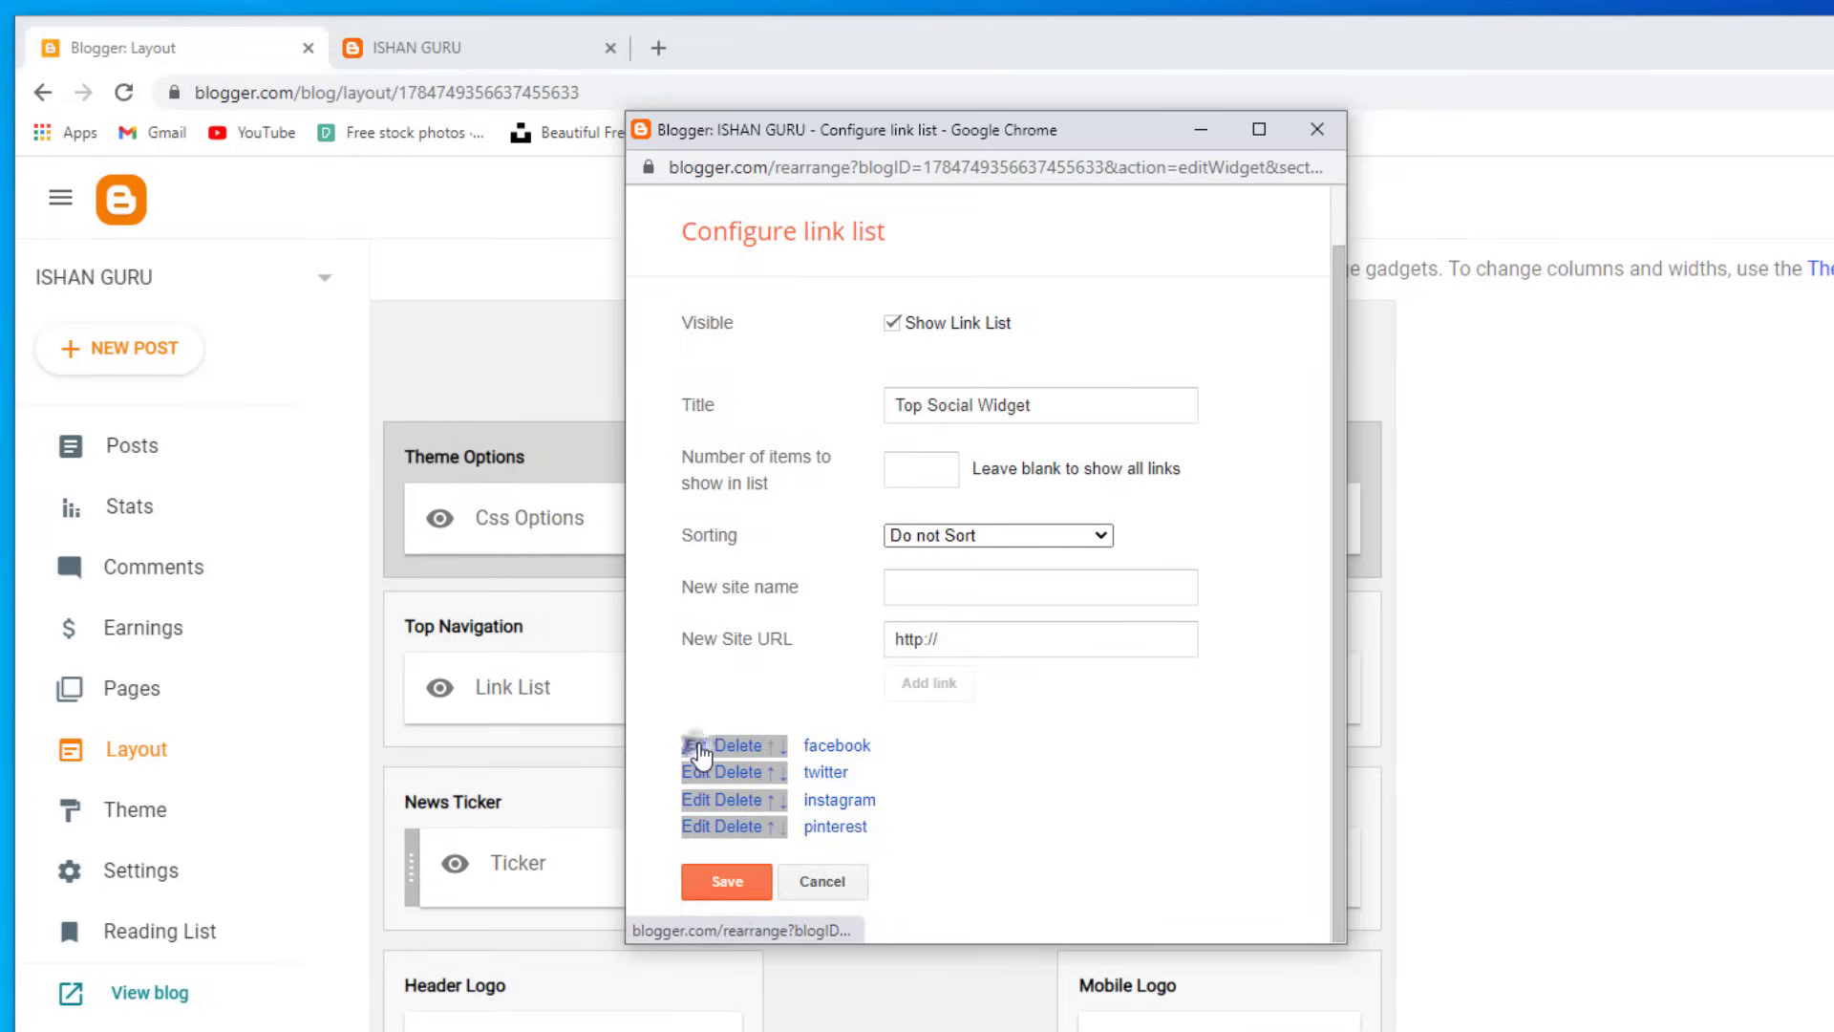
click(700, 754)
scroll(1046, 739, down, 1)
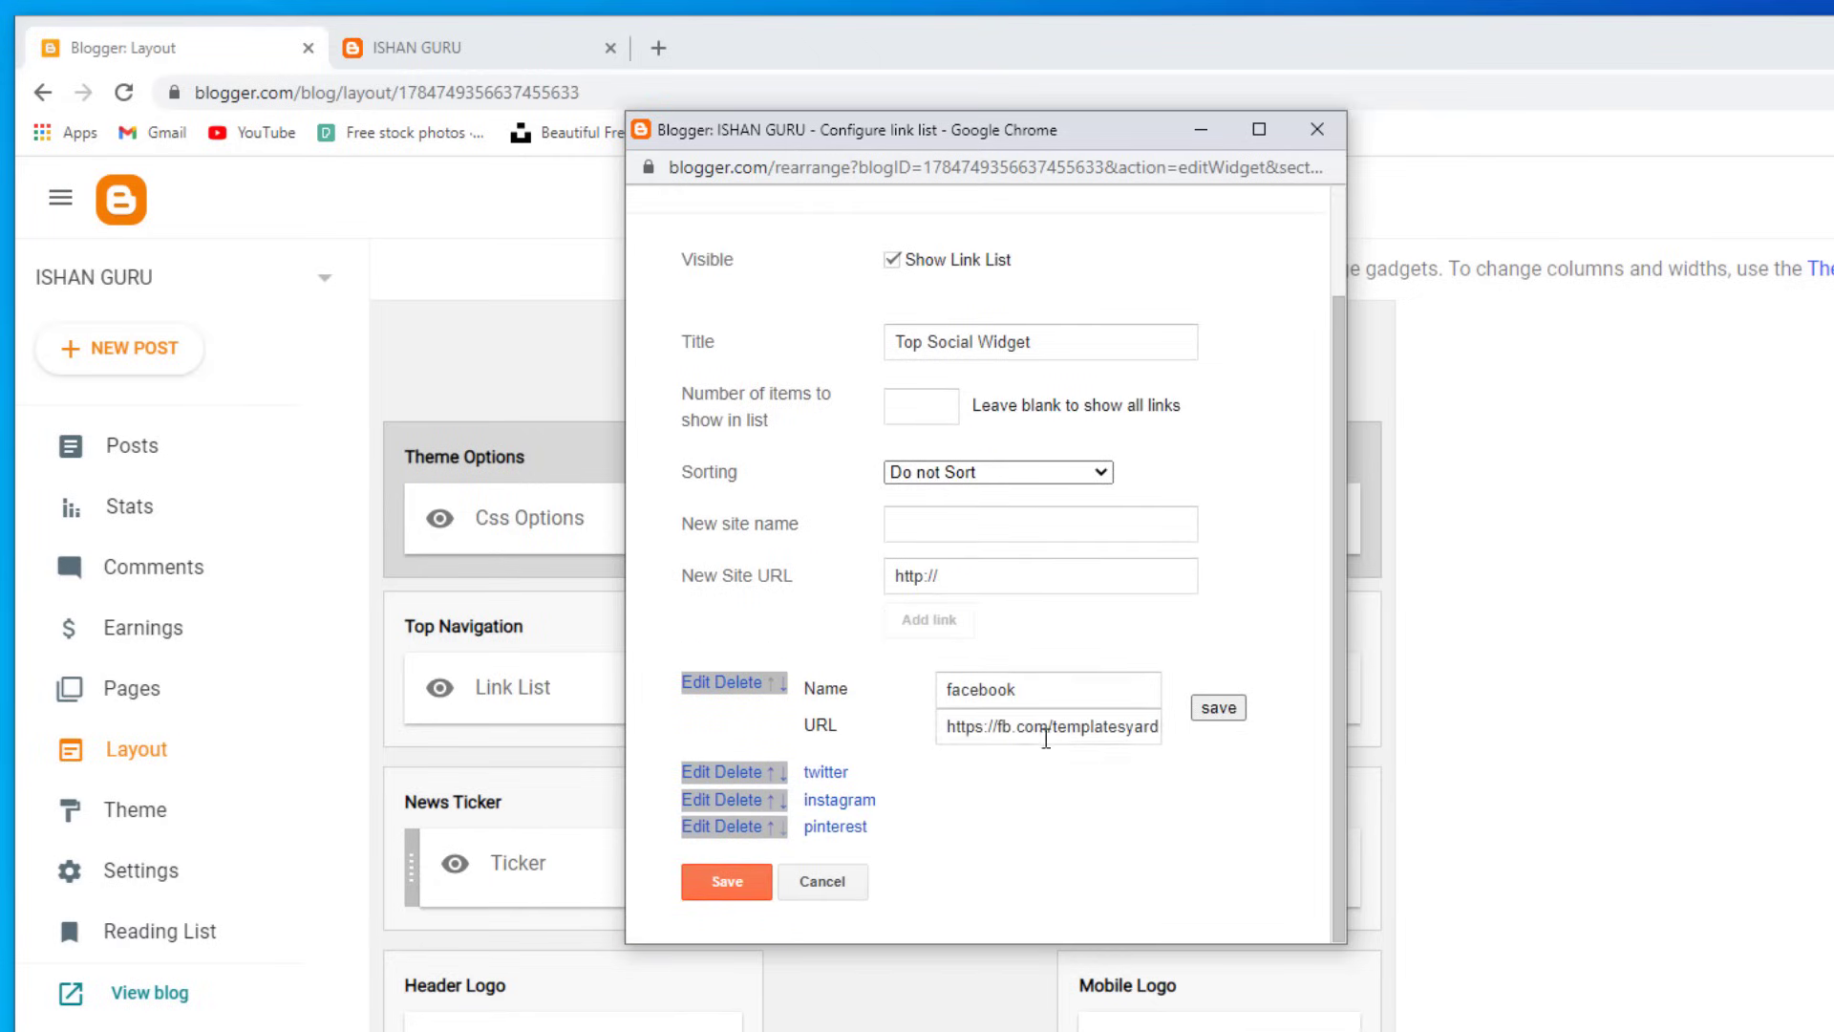
click(1047, 729)
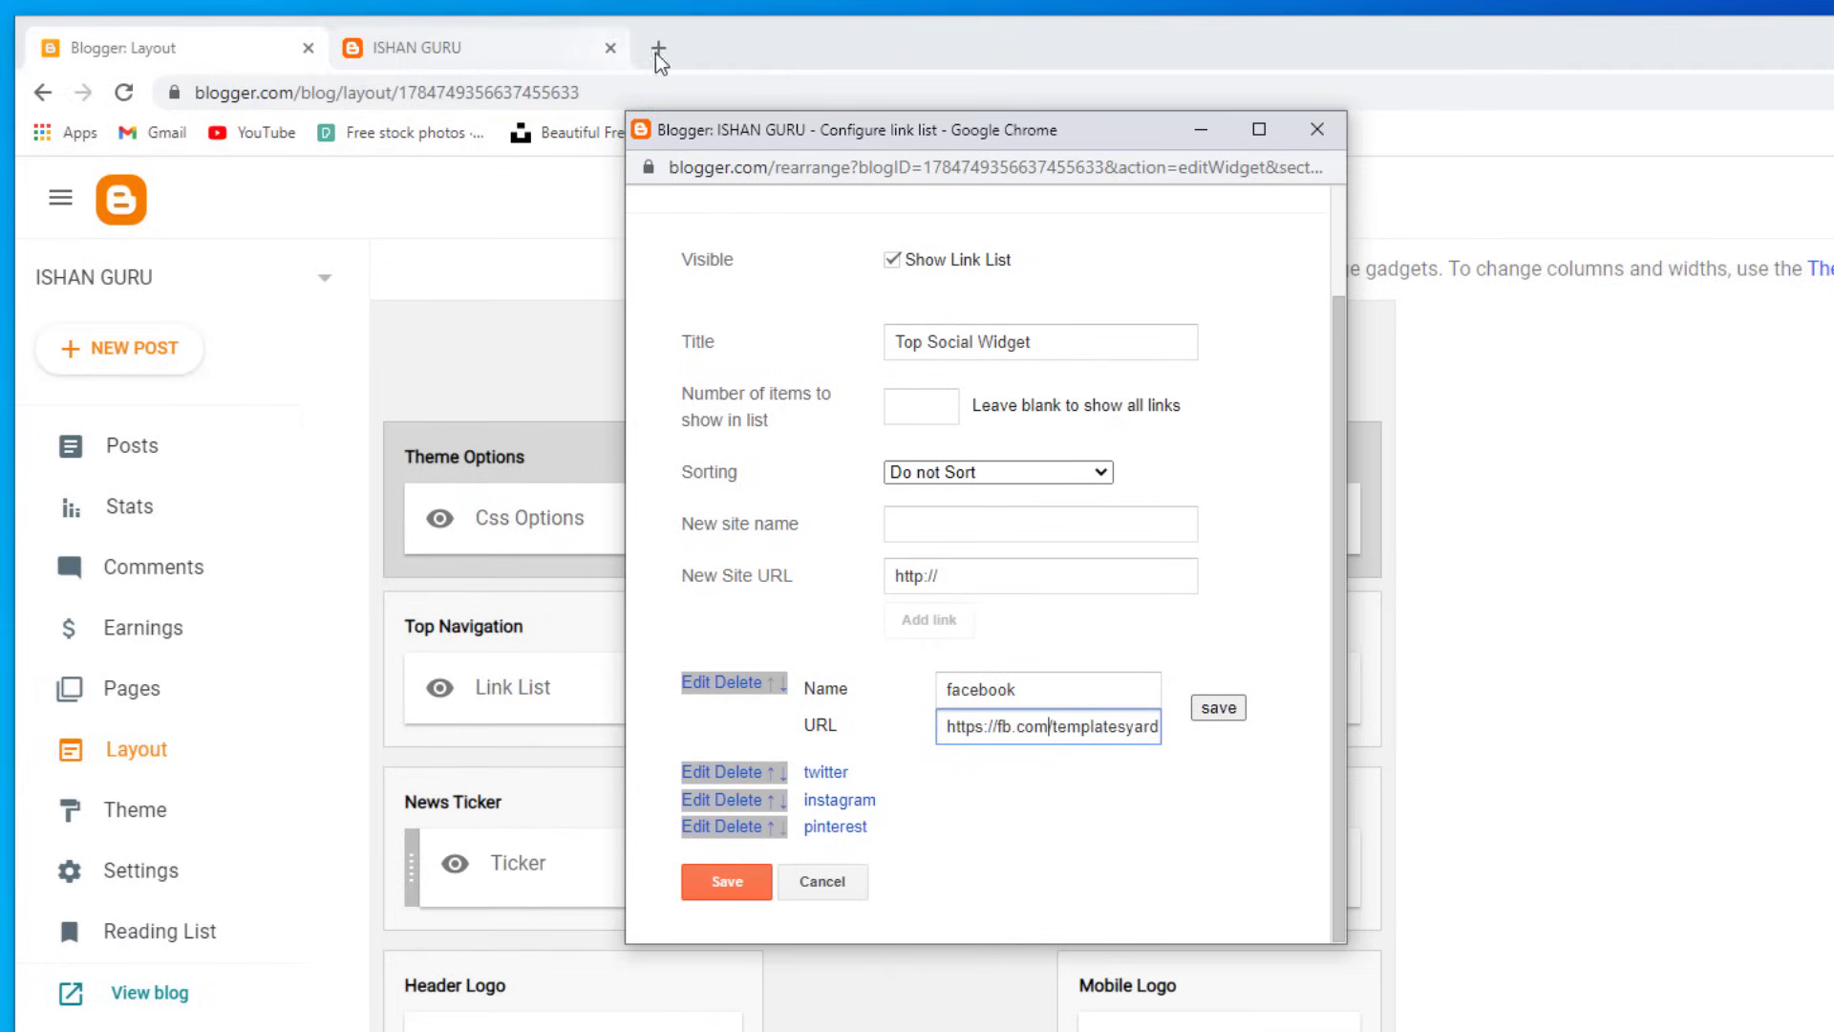
triple_click(1051, 727)
key(ctrl+v)
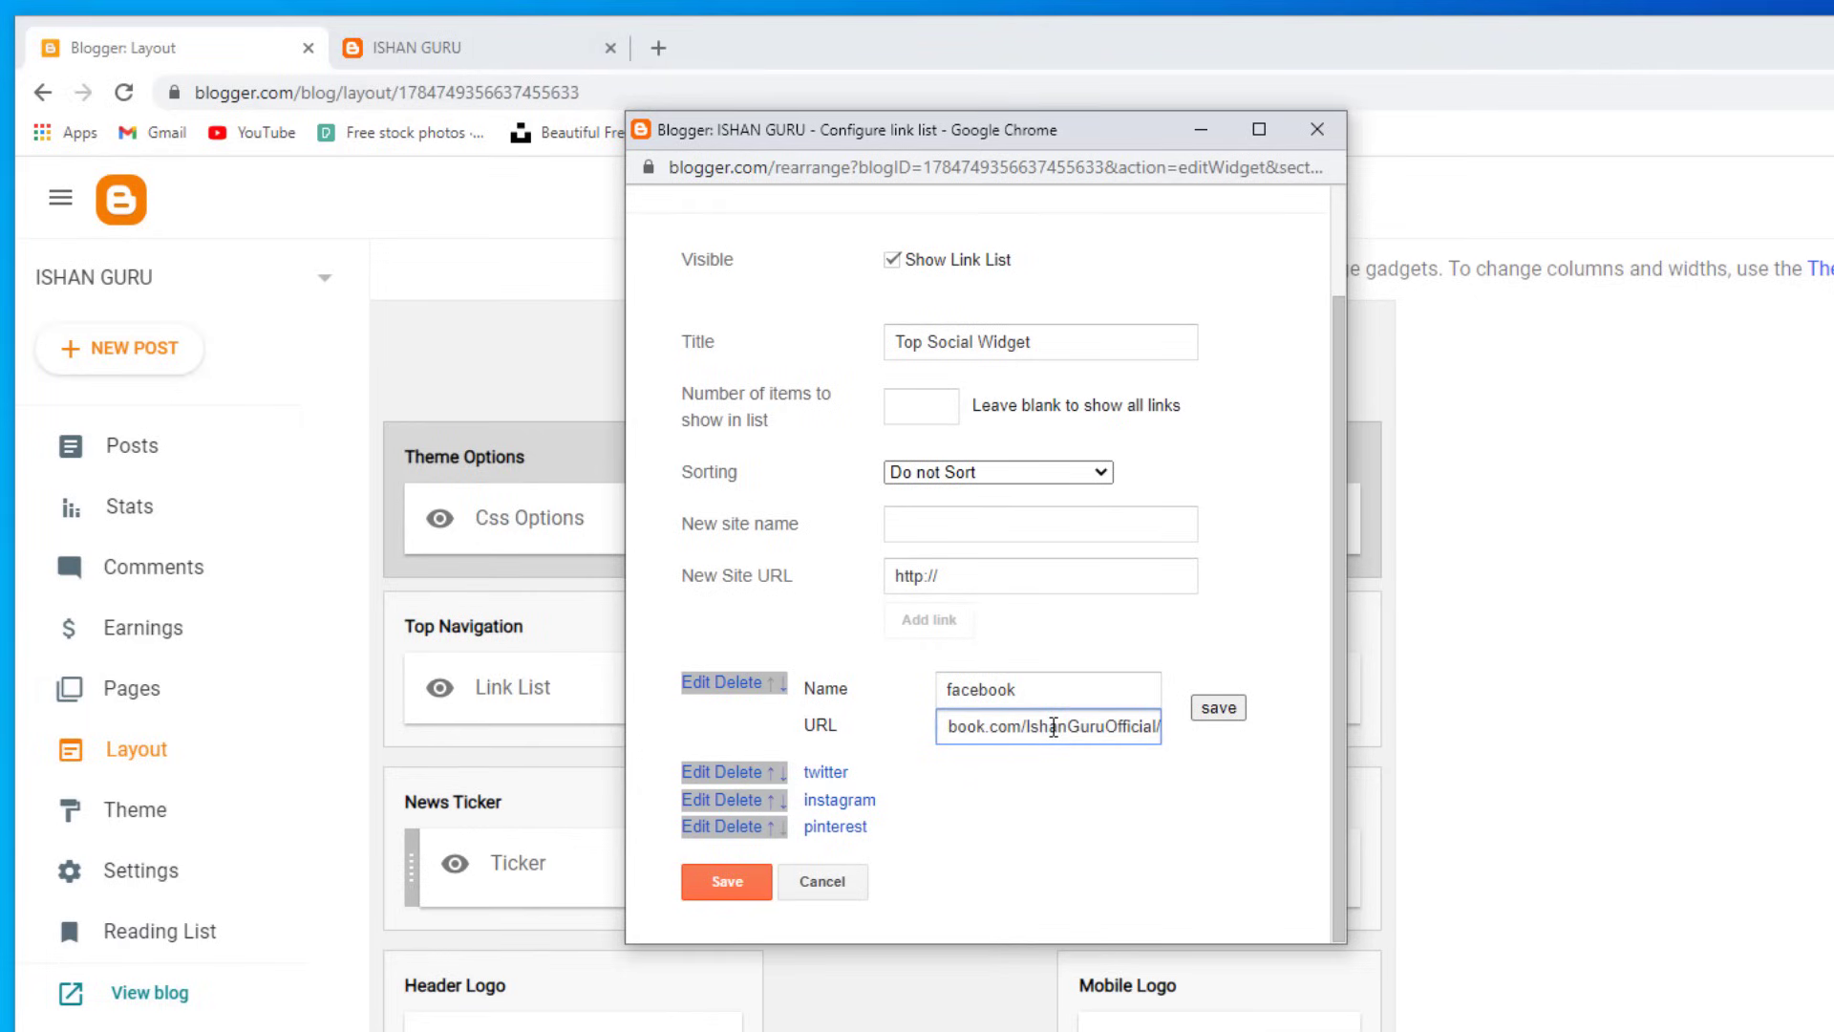
click(1220, 708)
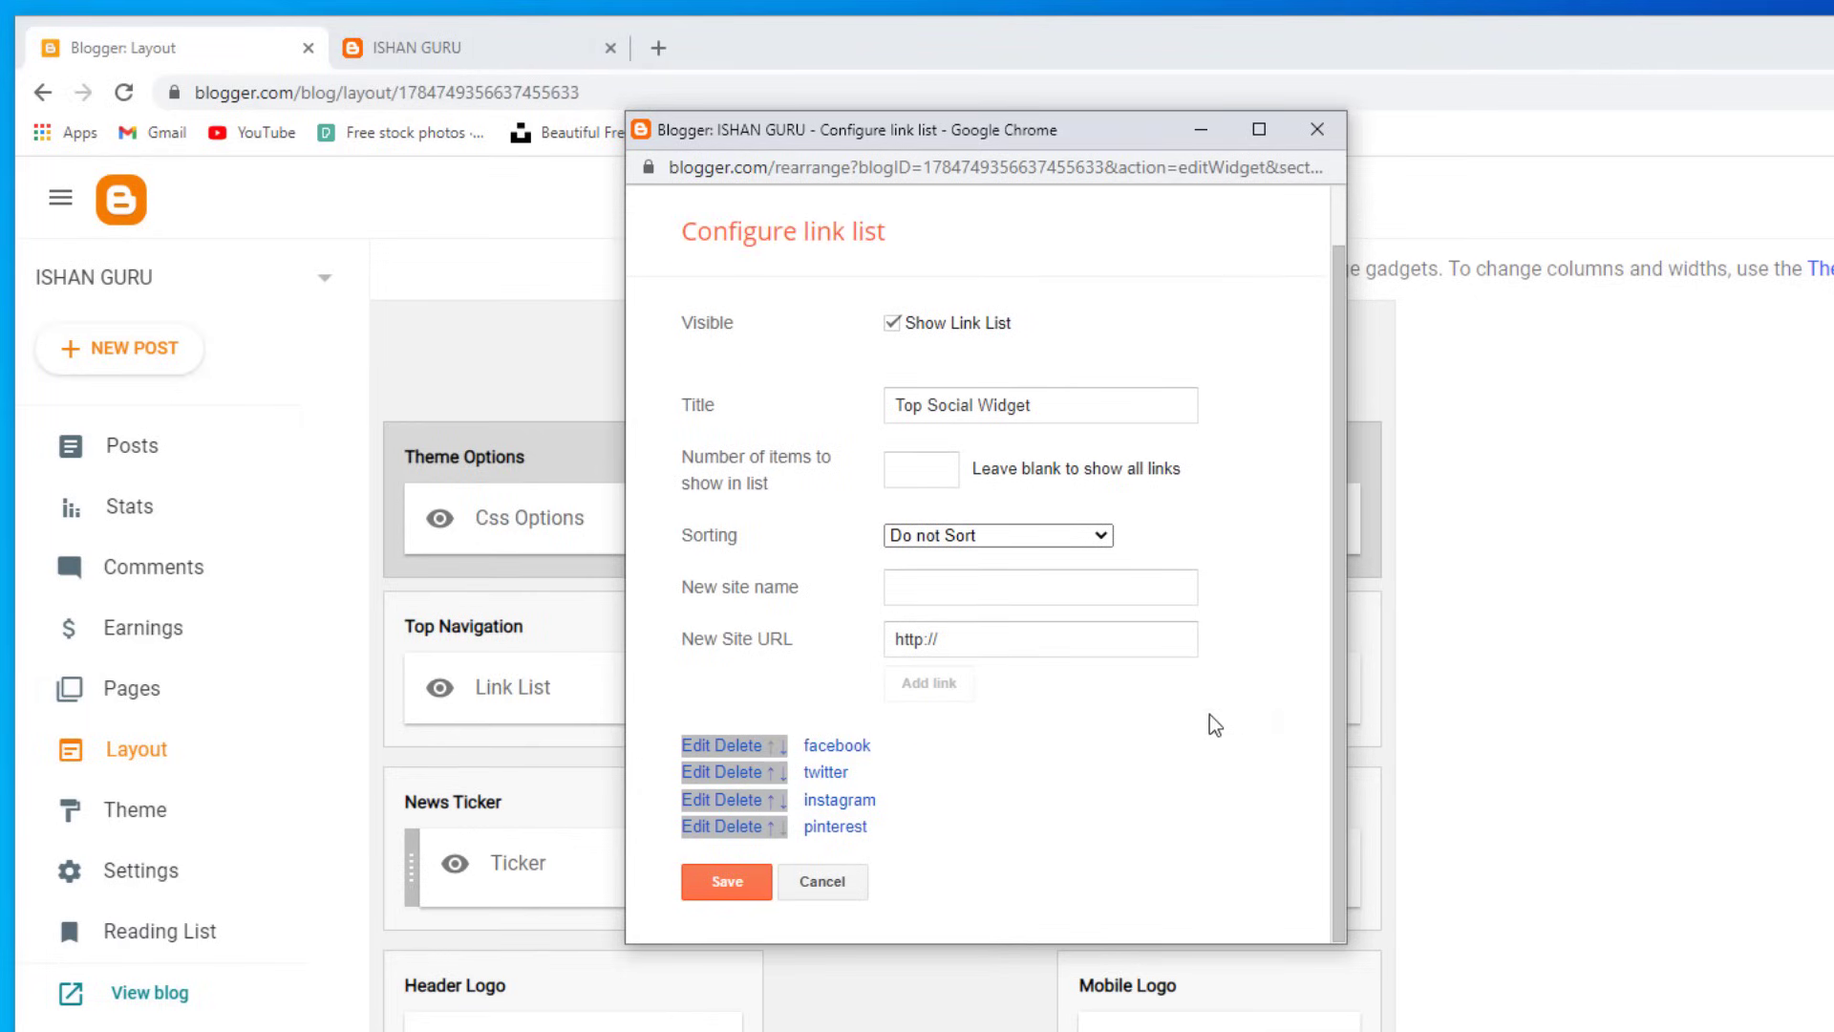
Step: In the Top Social Widget, replace the twitter link's URL with the blog owner's Twitter profile address
click(485, 59)
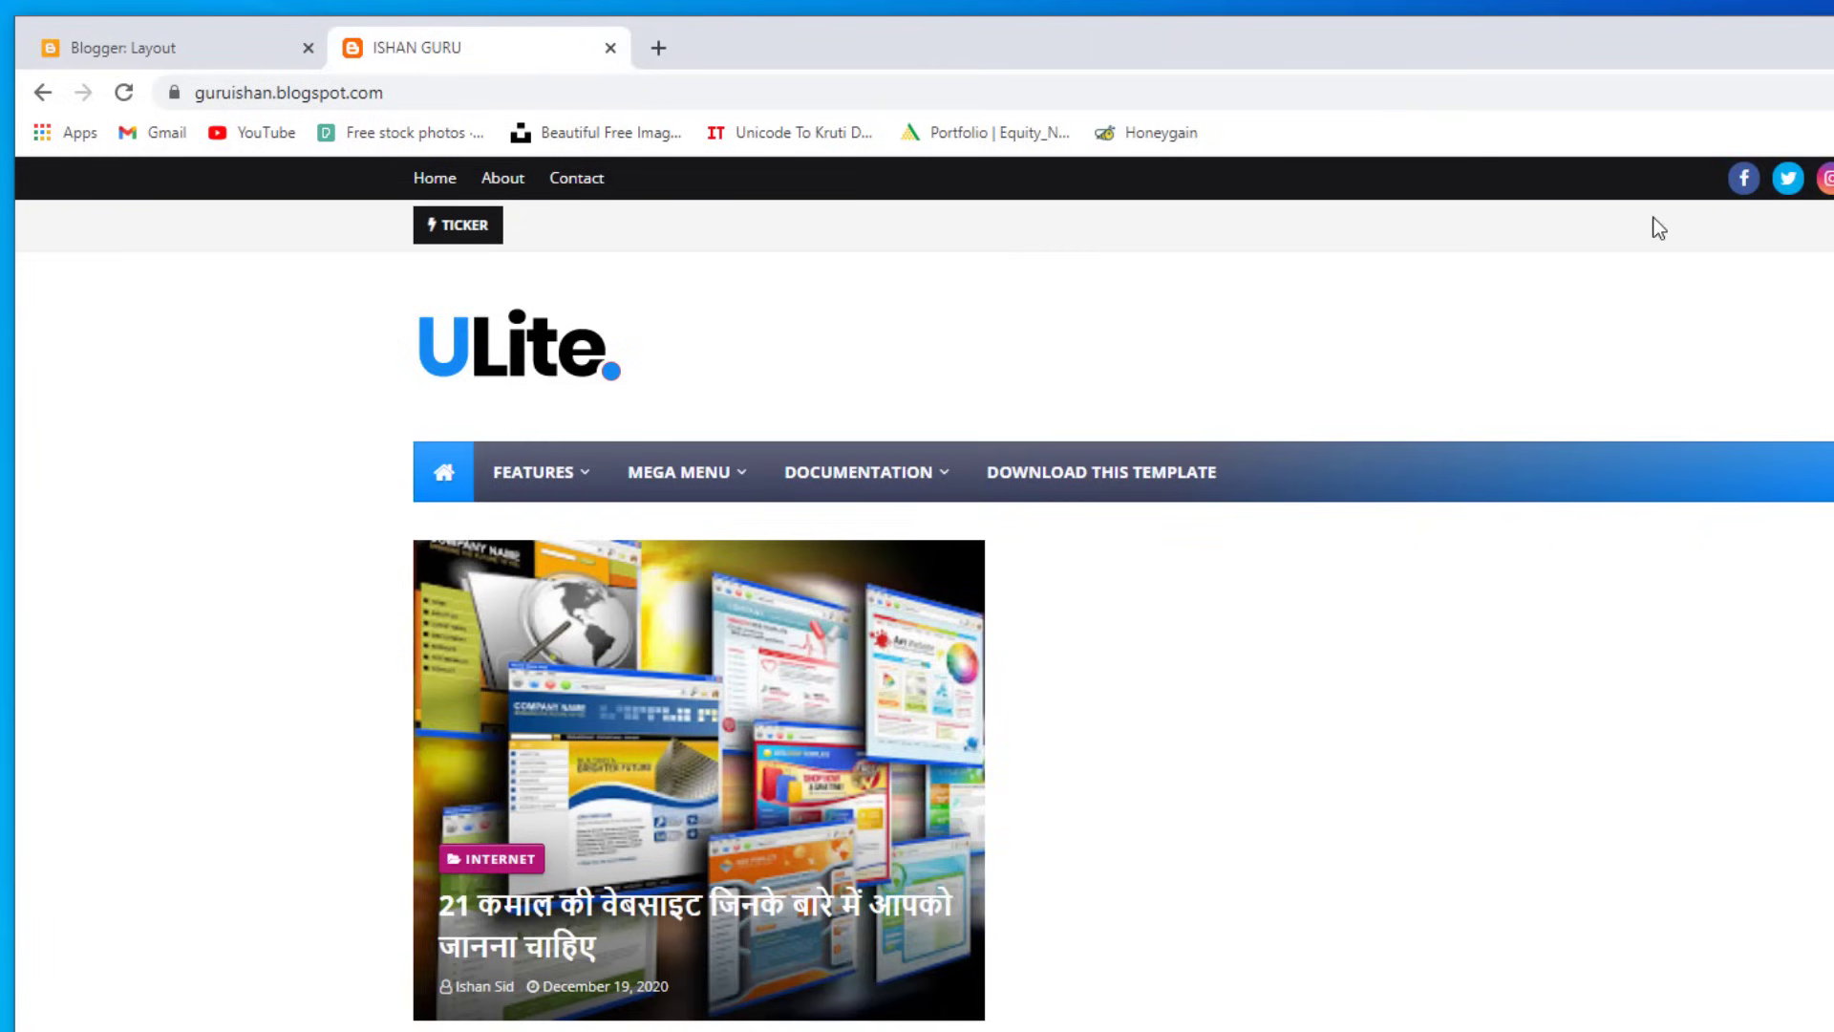
click(222, 51)
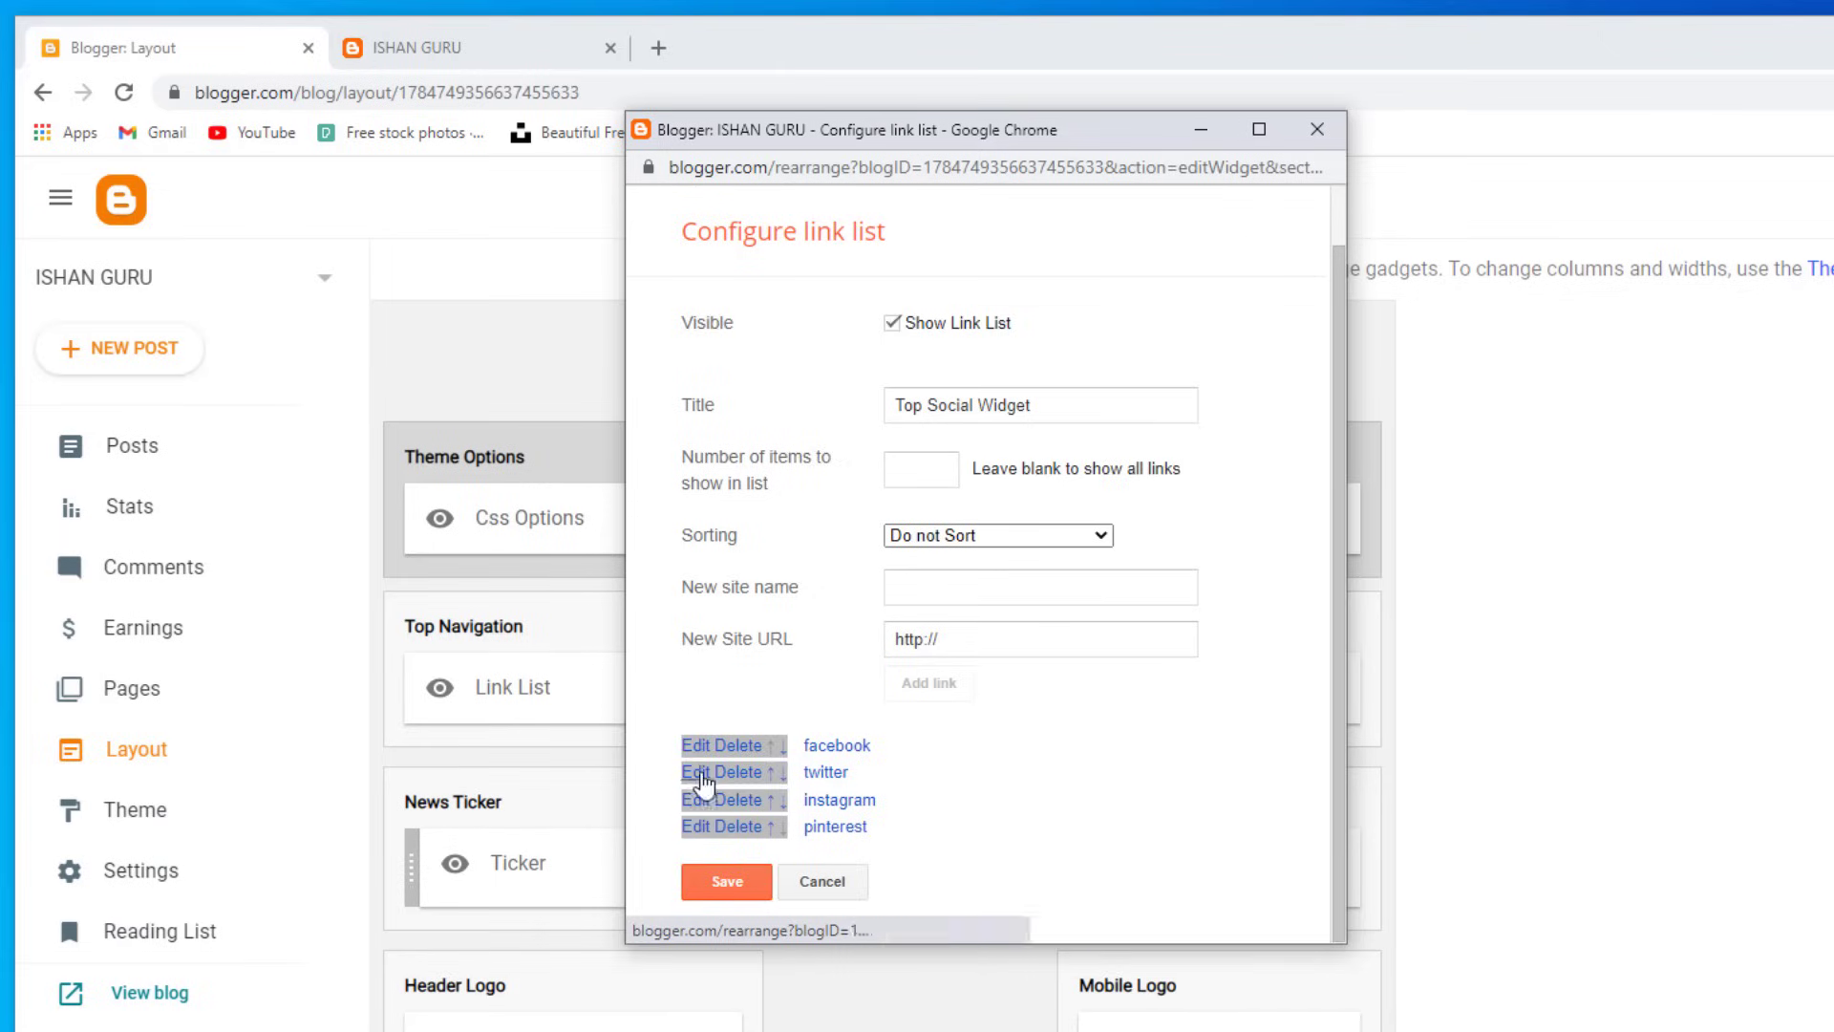
click(707, 774)
drag(1006, 745, 909, 757)
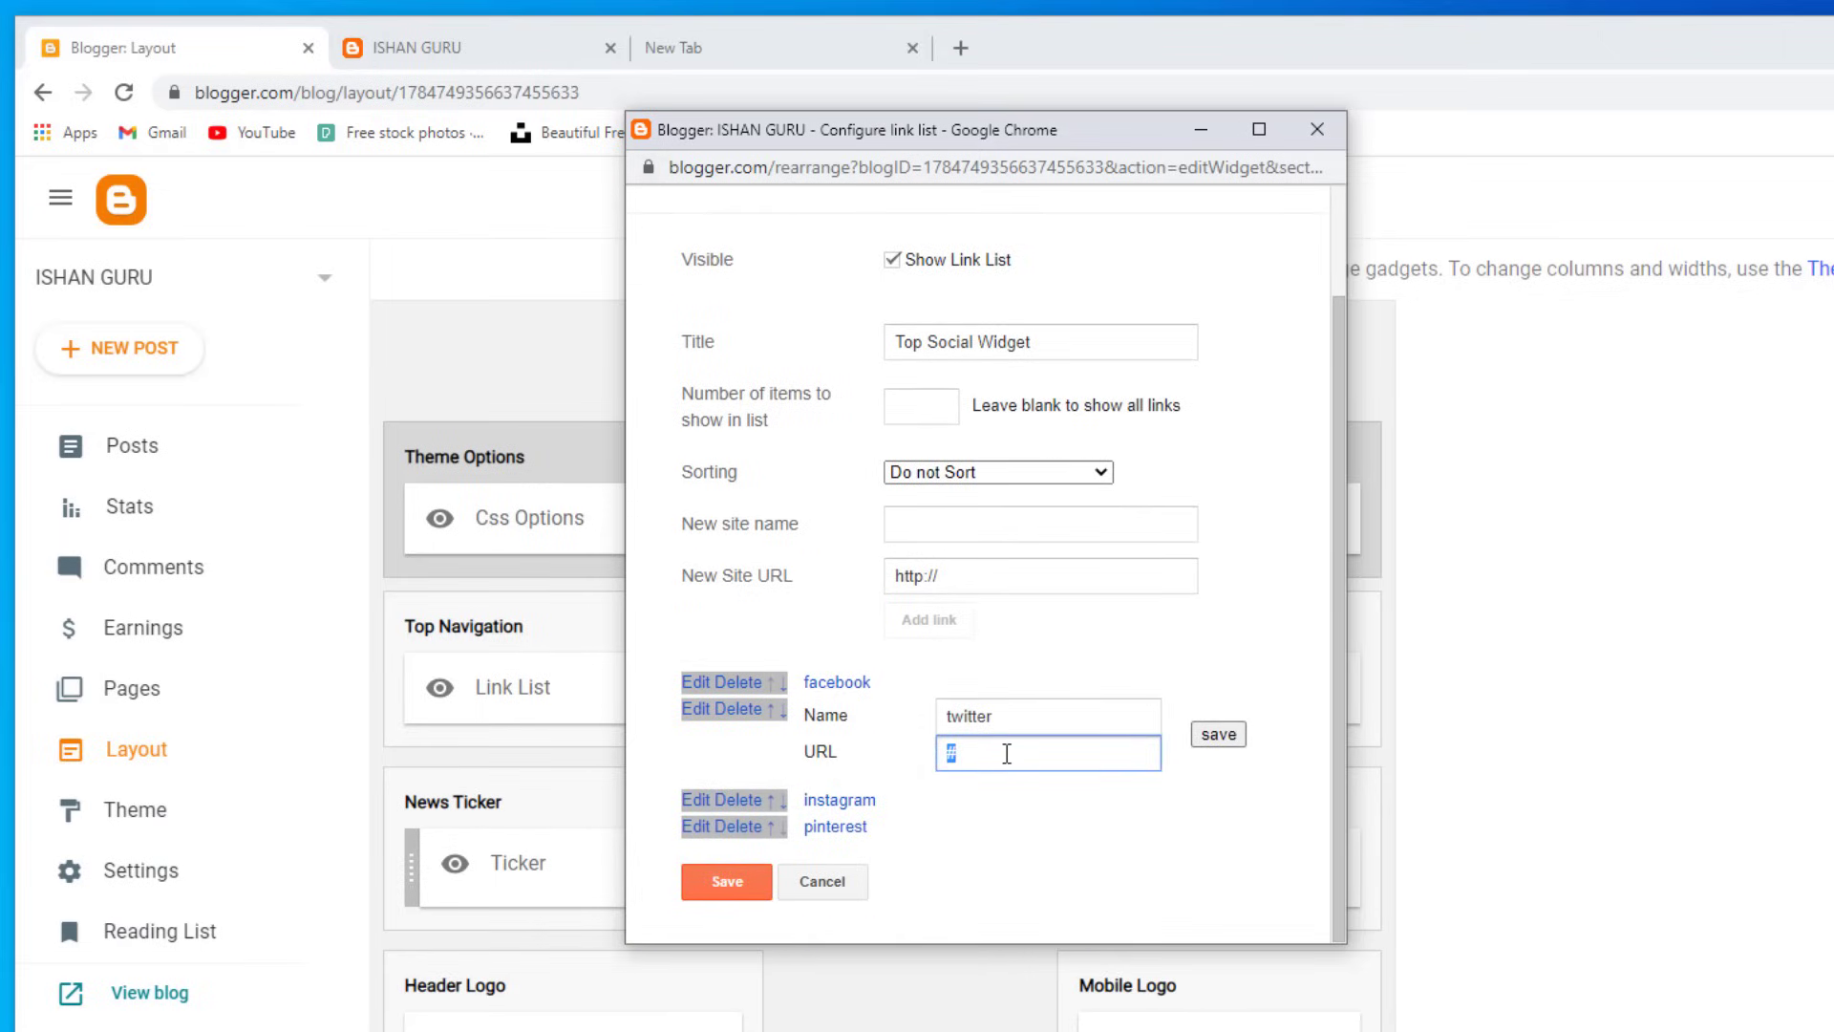
text(https://twitter.com/ishanllb)
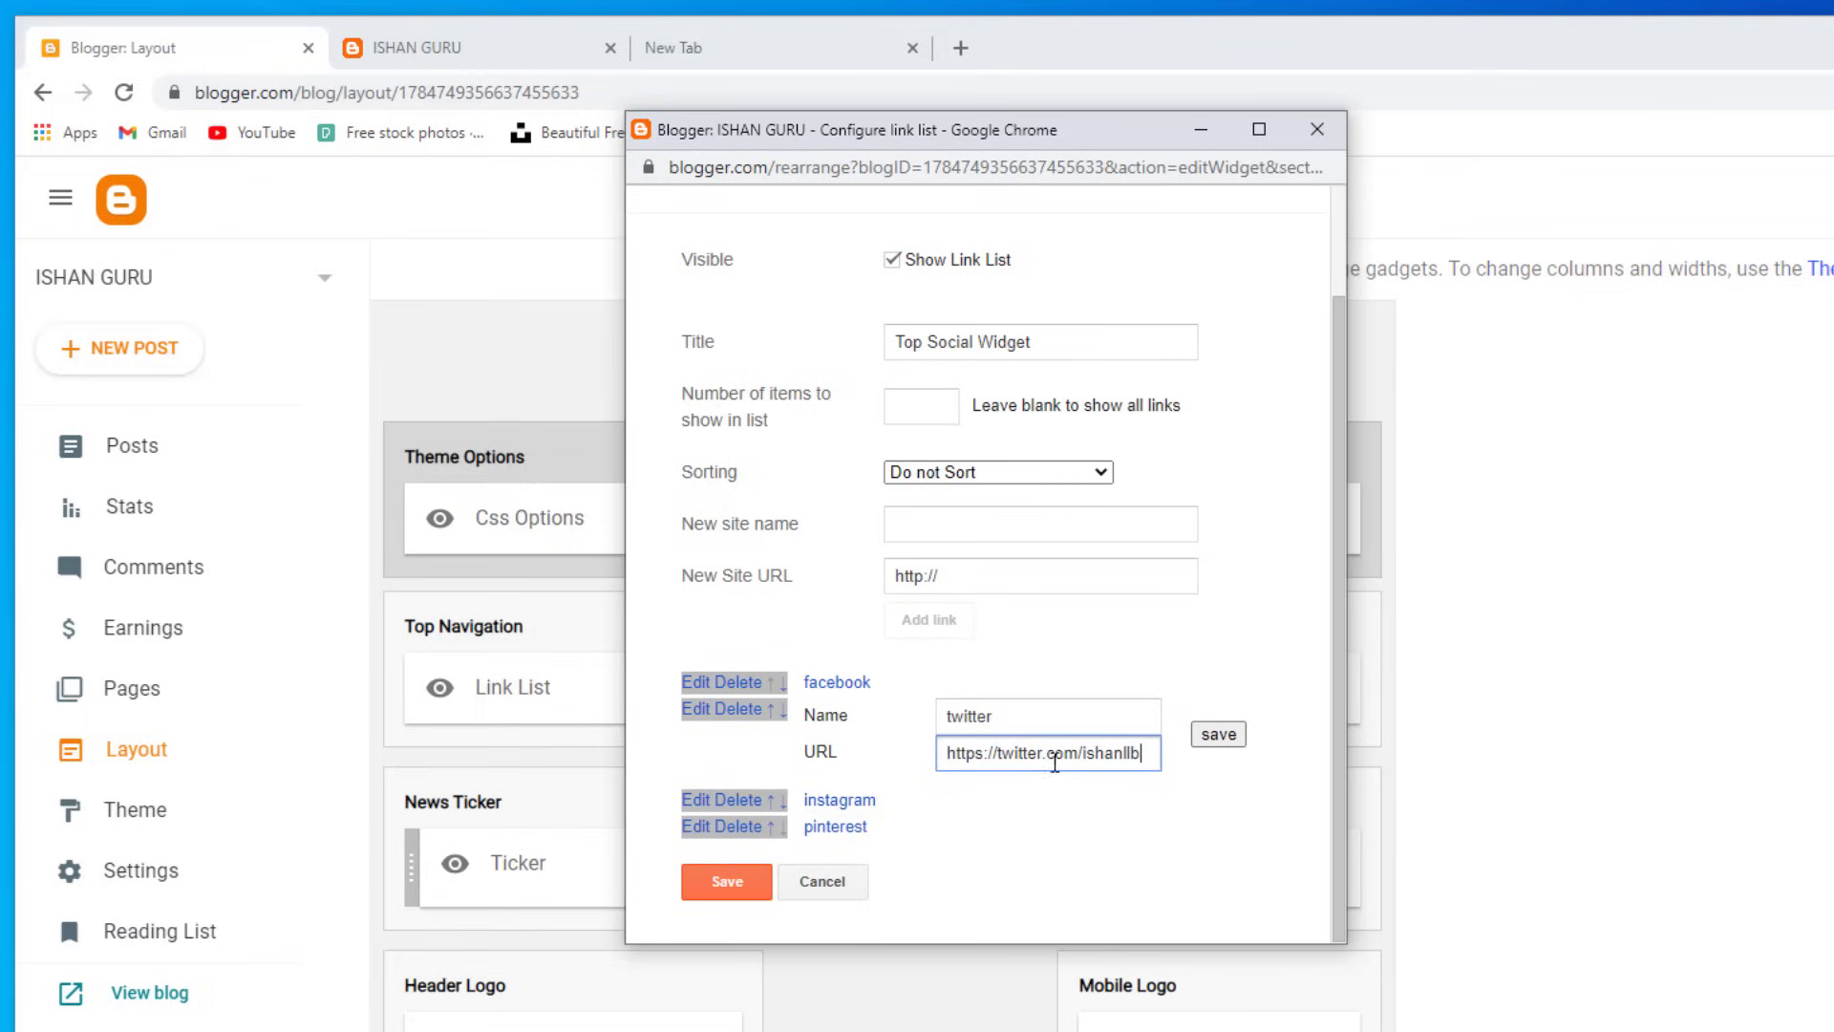
click(1219, 733)
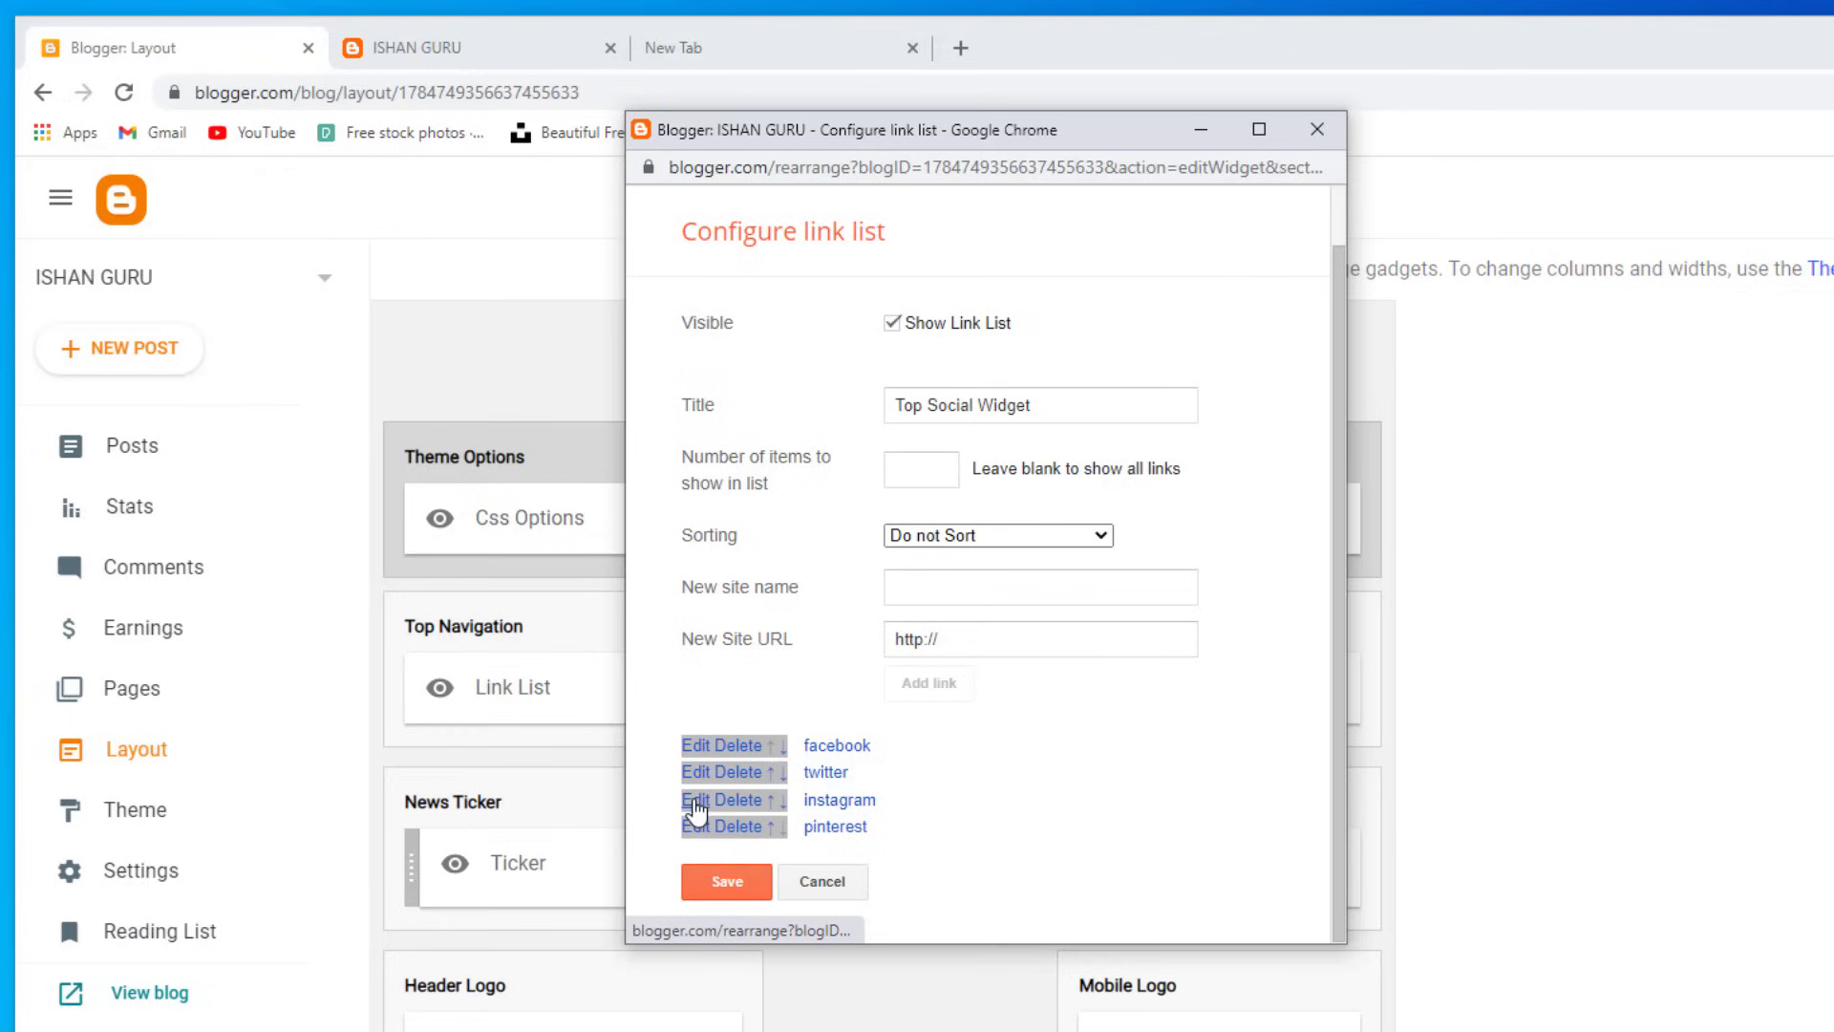
Step: Replace the instagram link's URL with the blog owner's Instagram profile address
click(695, 810)
drag(995, 779, 917, 790)
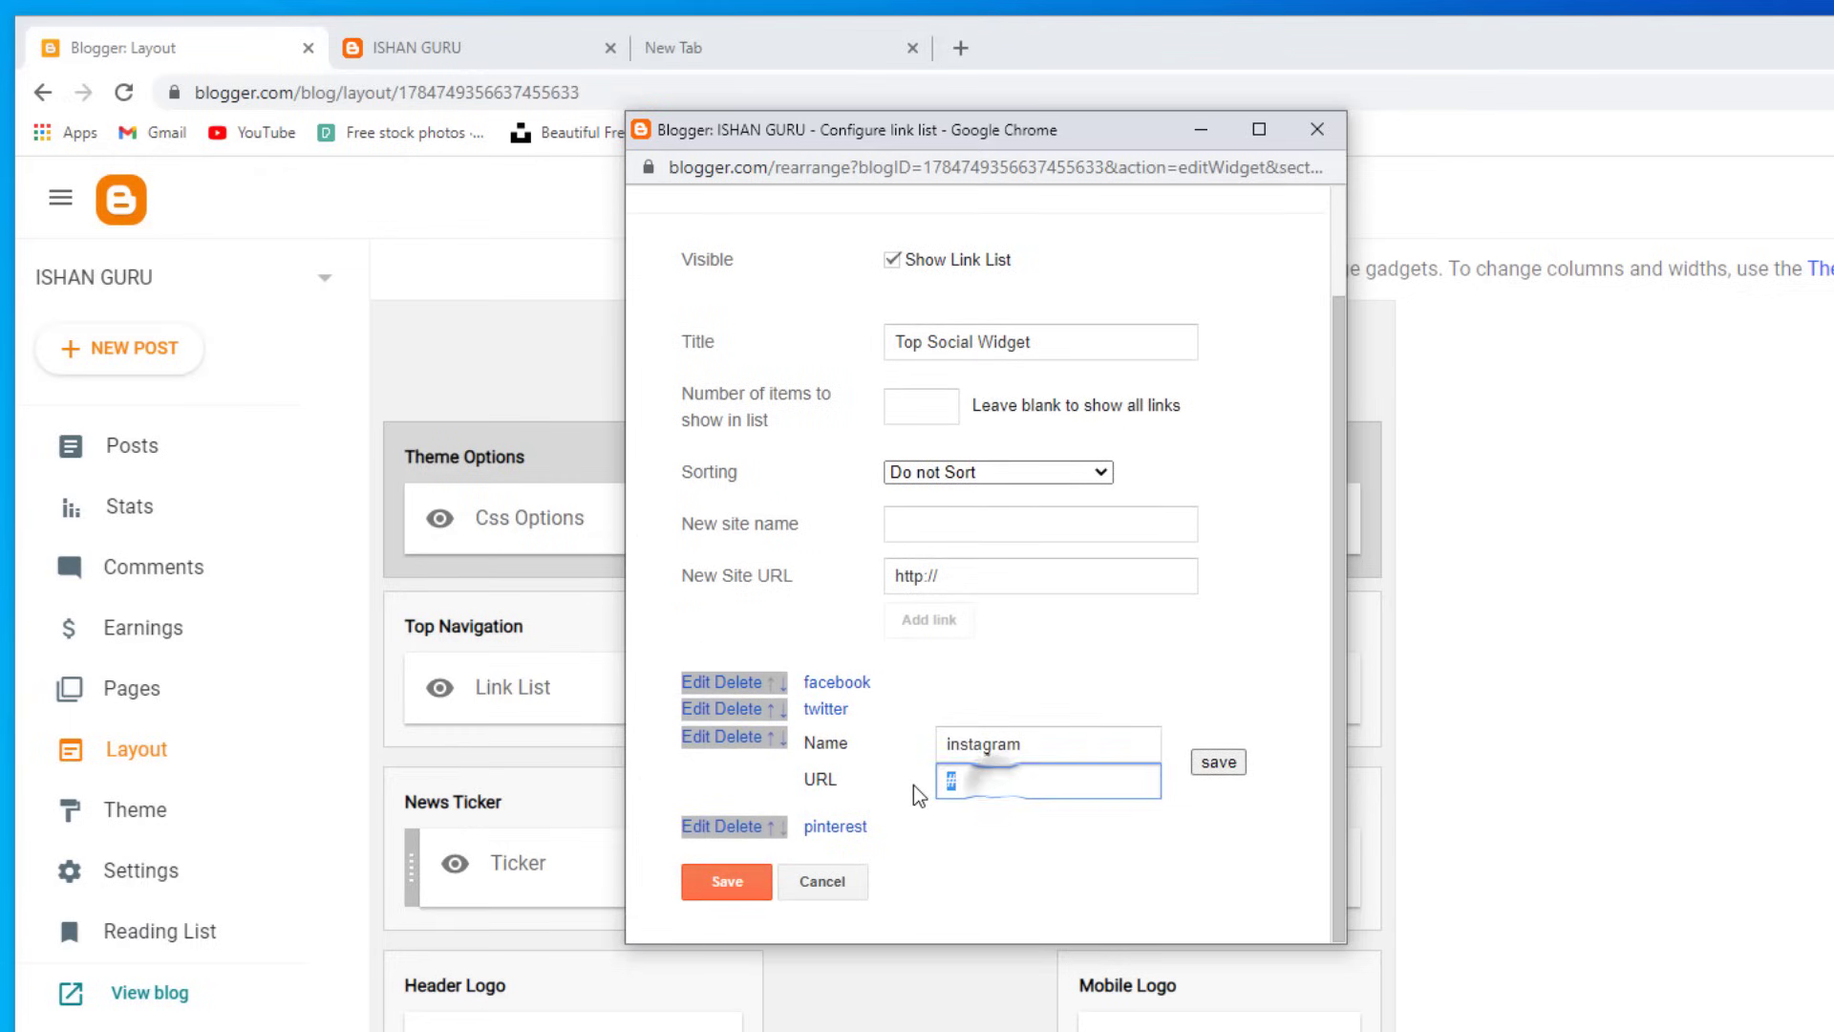
key(ctrl+v)
click(1232, 762)
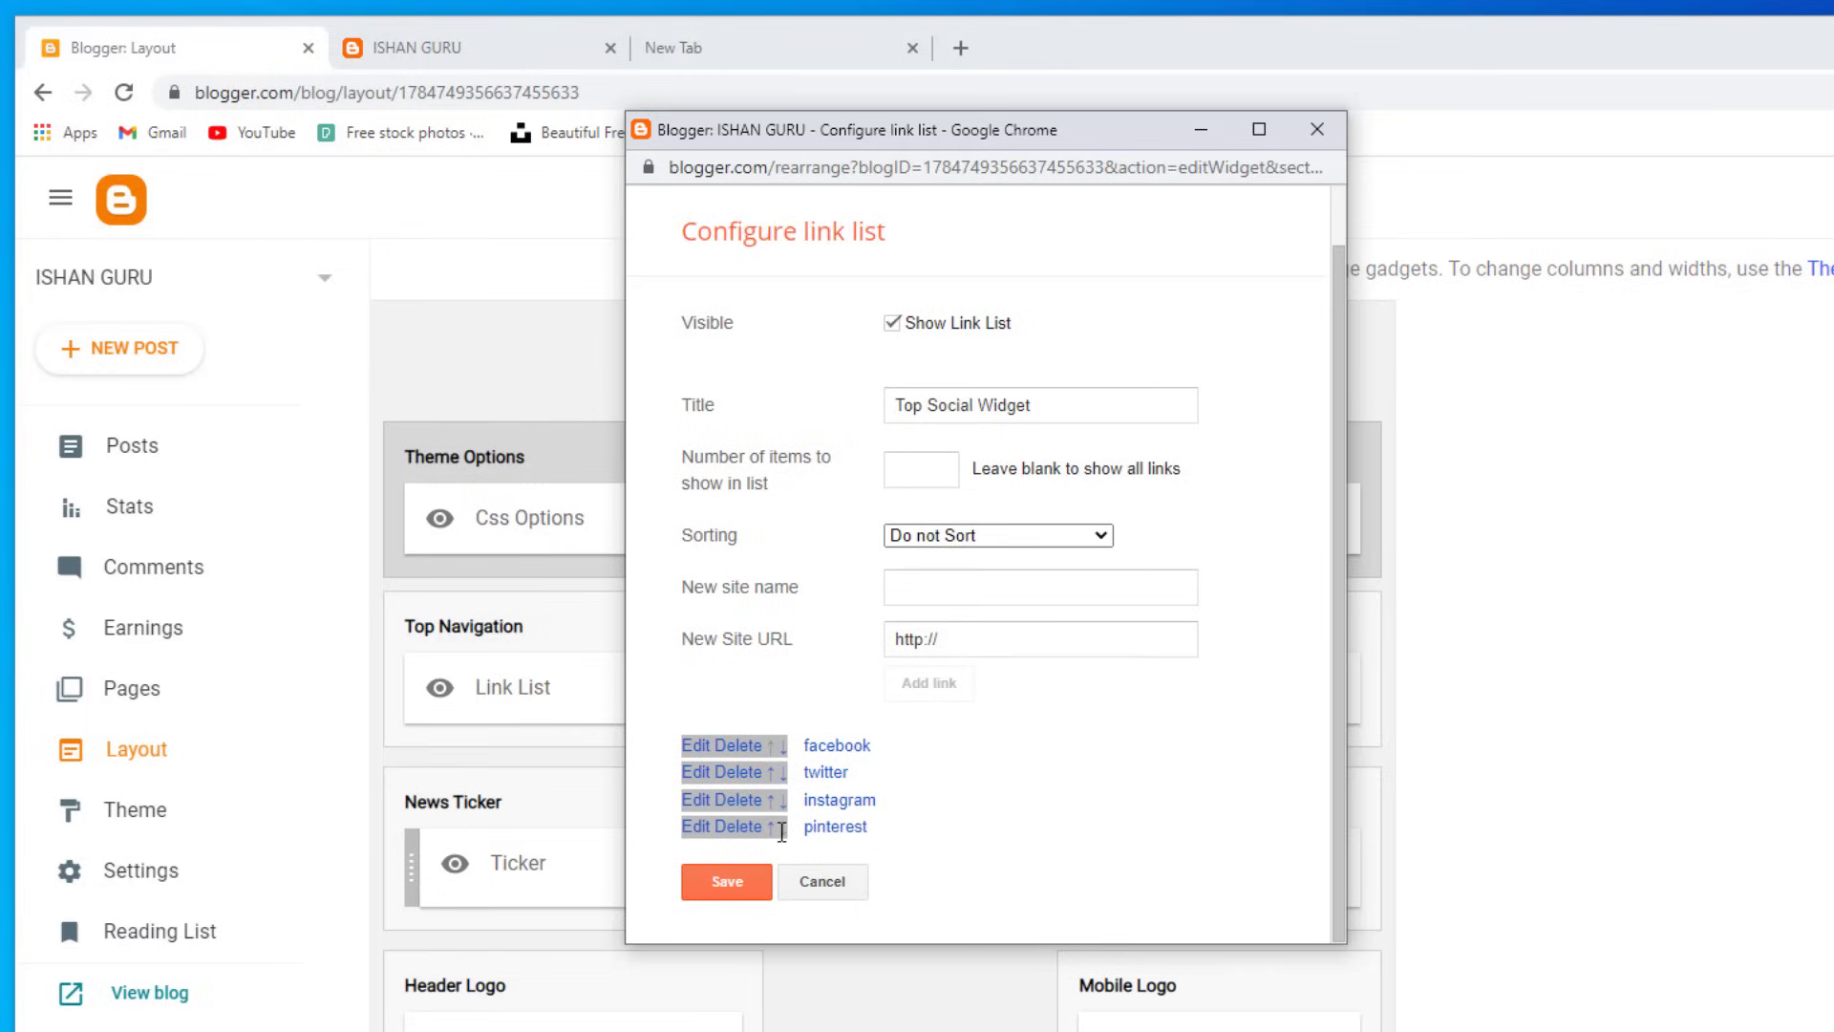
Step: Delete the pinterest link from the Top Social Widget, save the gadget and reload the live home page
click(738, 827)
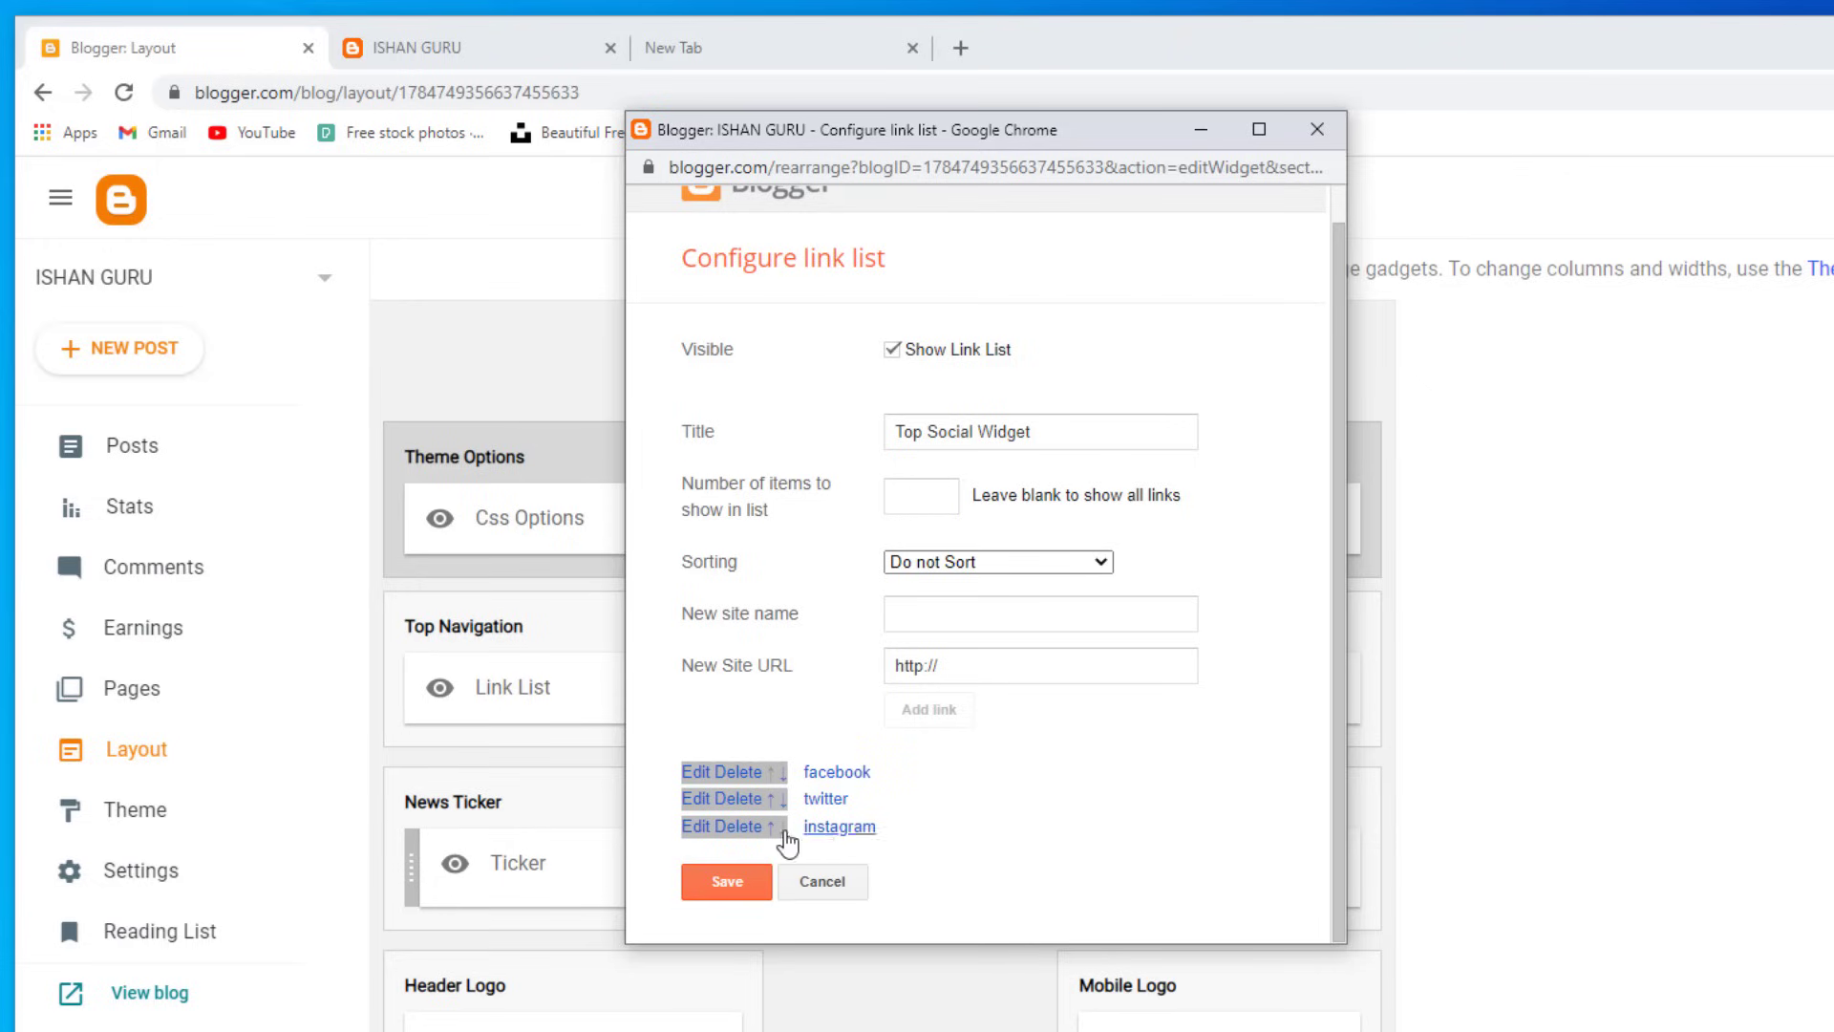
click(727, 880)
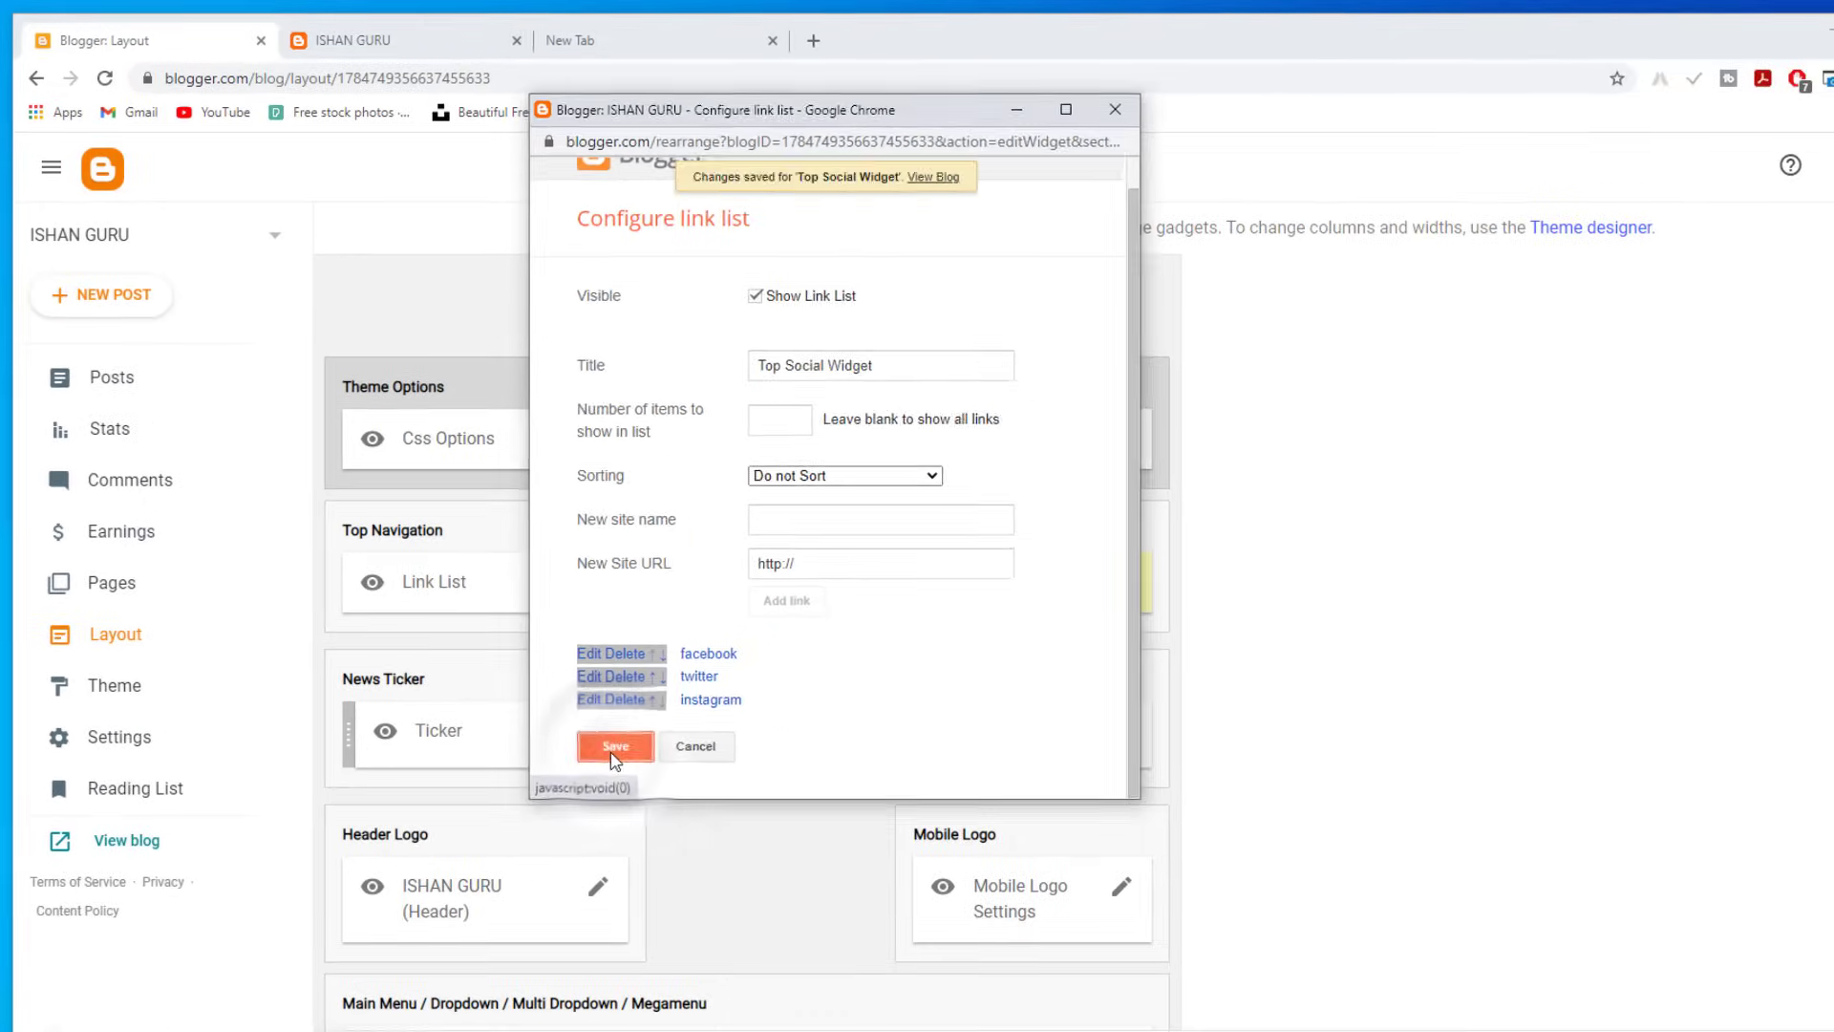
click(387, 43)
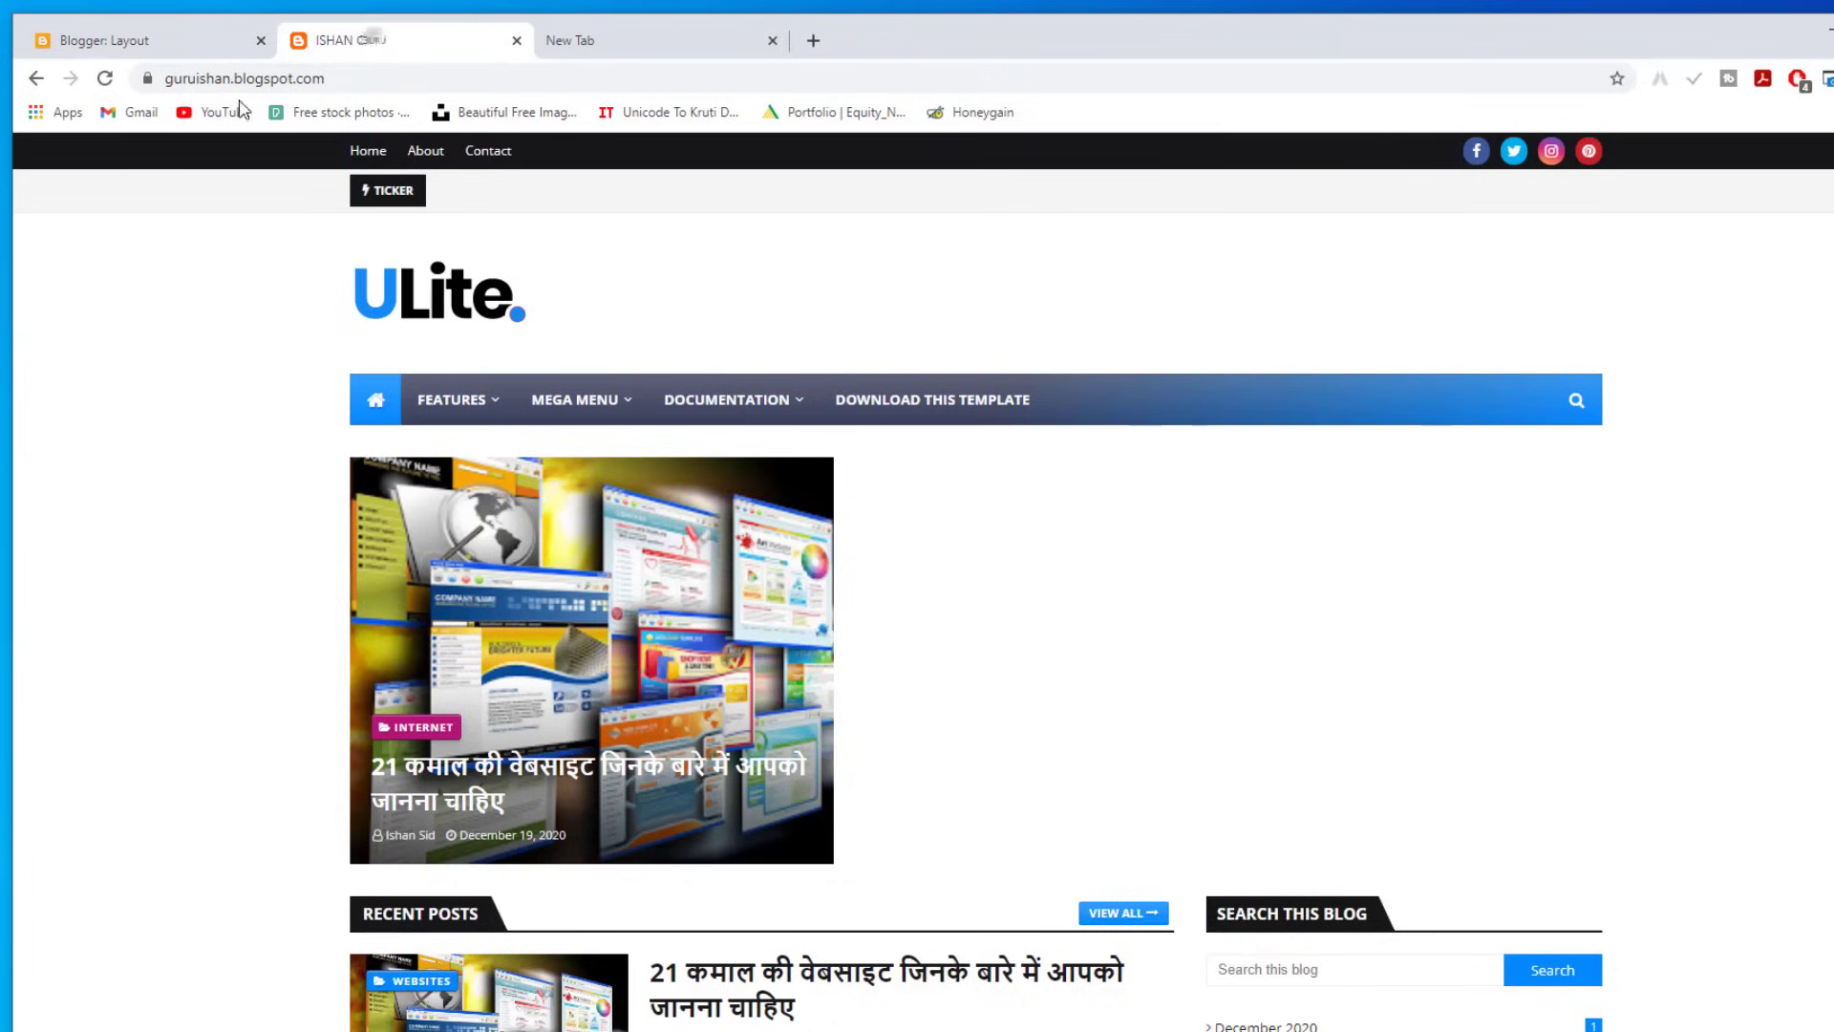
click(105, 78)
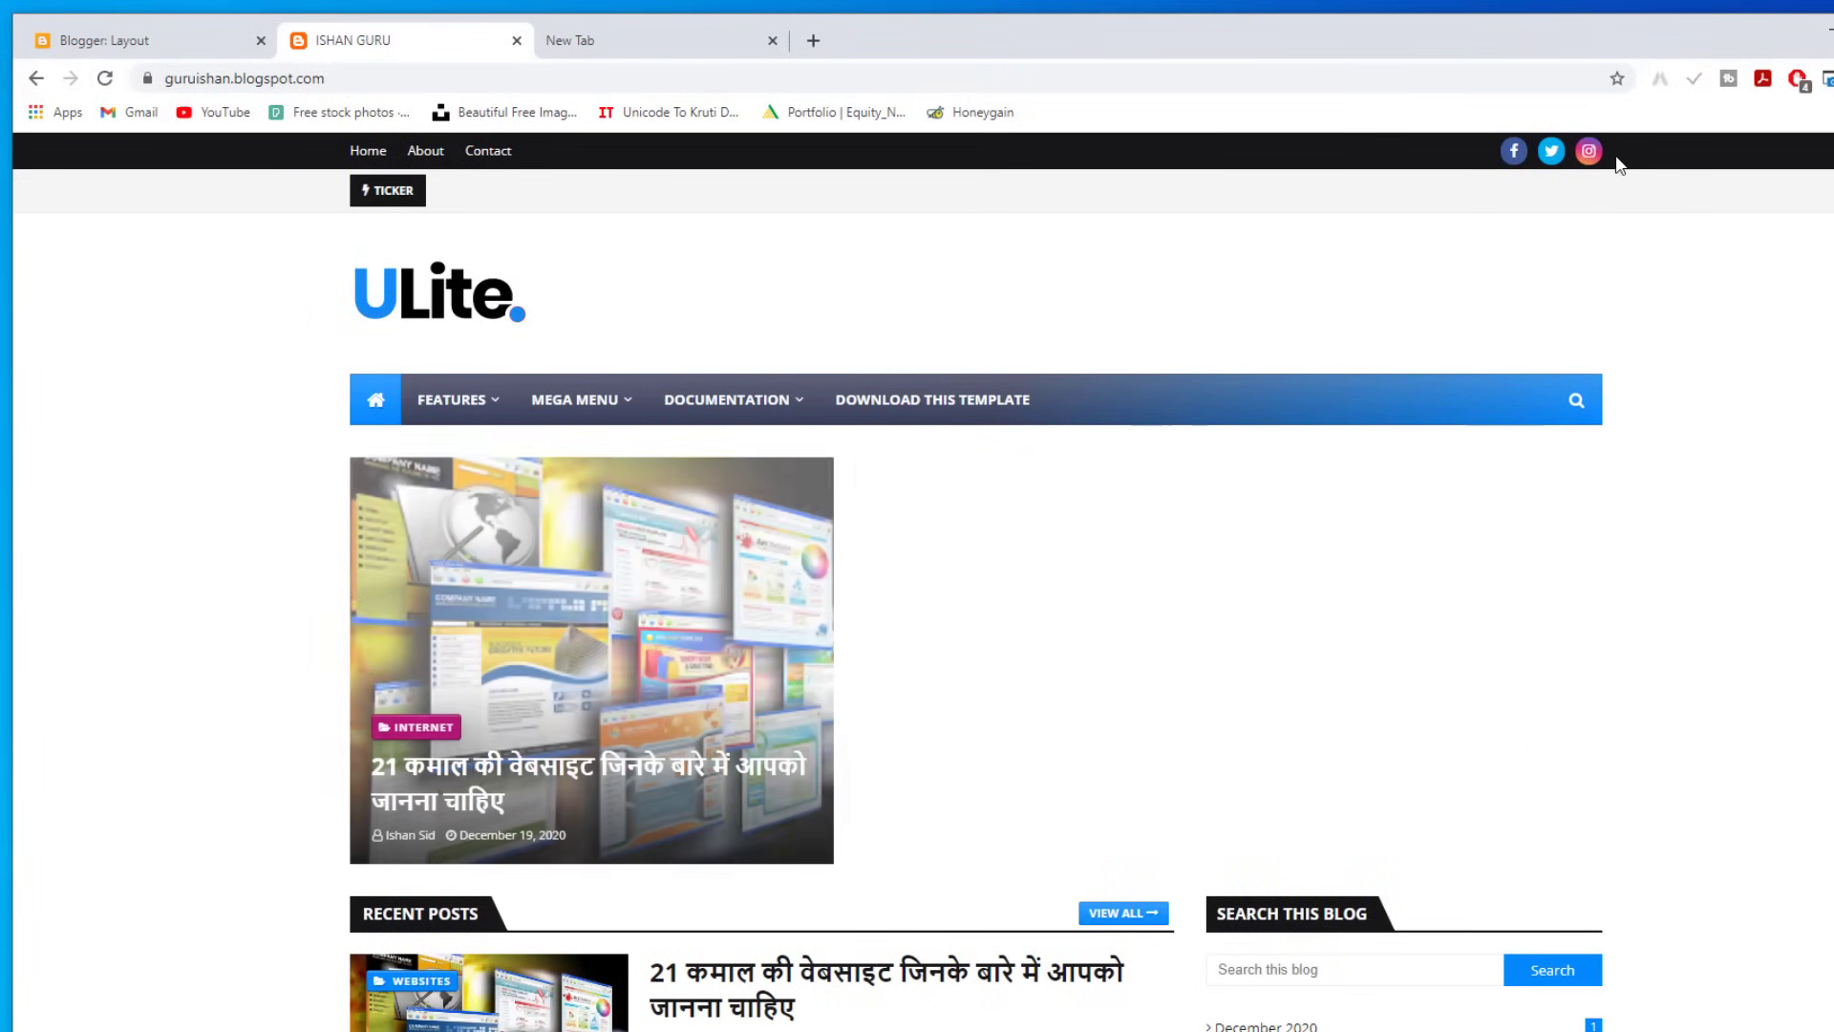
Step: Test the Facebook, Twitter and Instagram icons in the live home page's header, closing each opened profile
click(1516, 153)
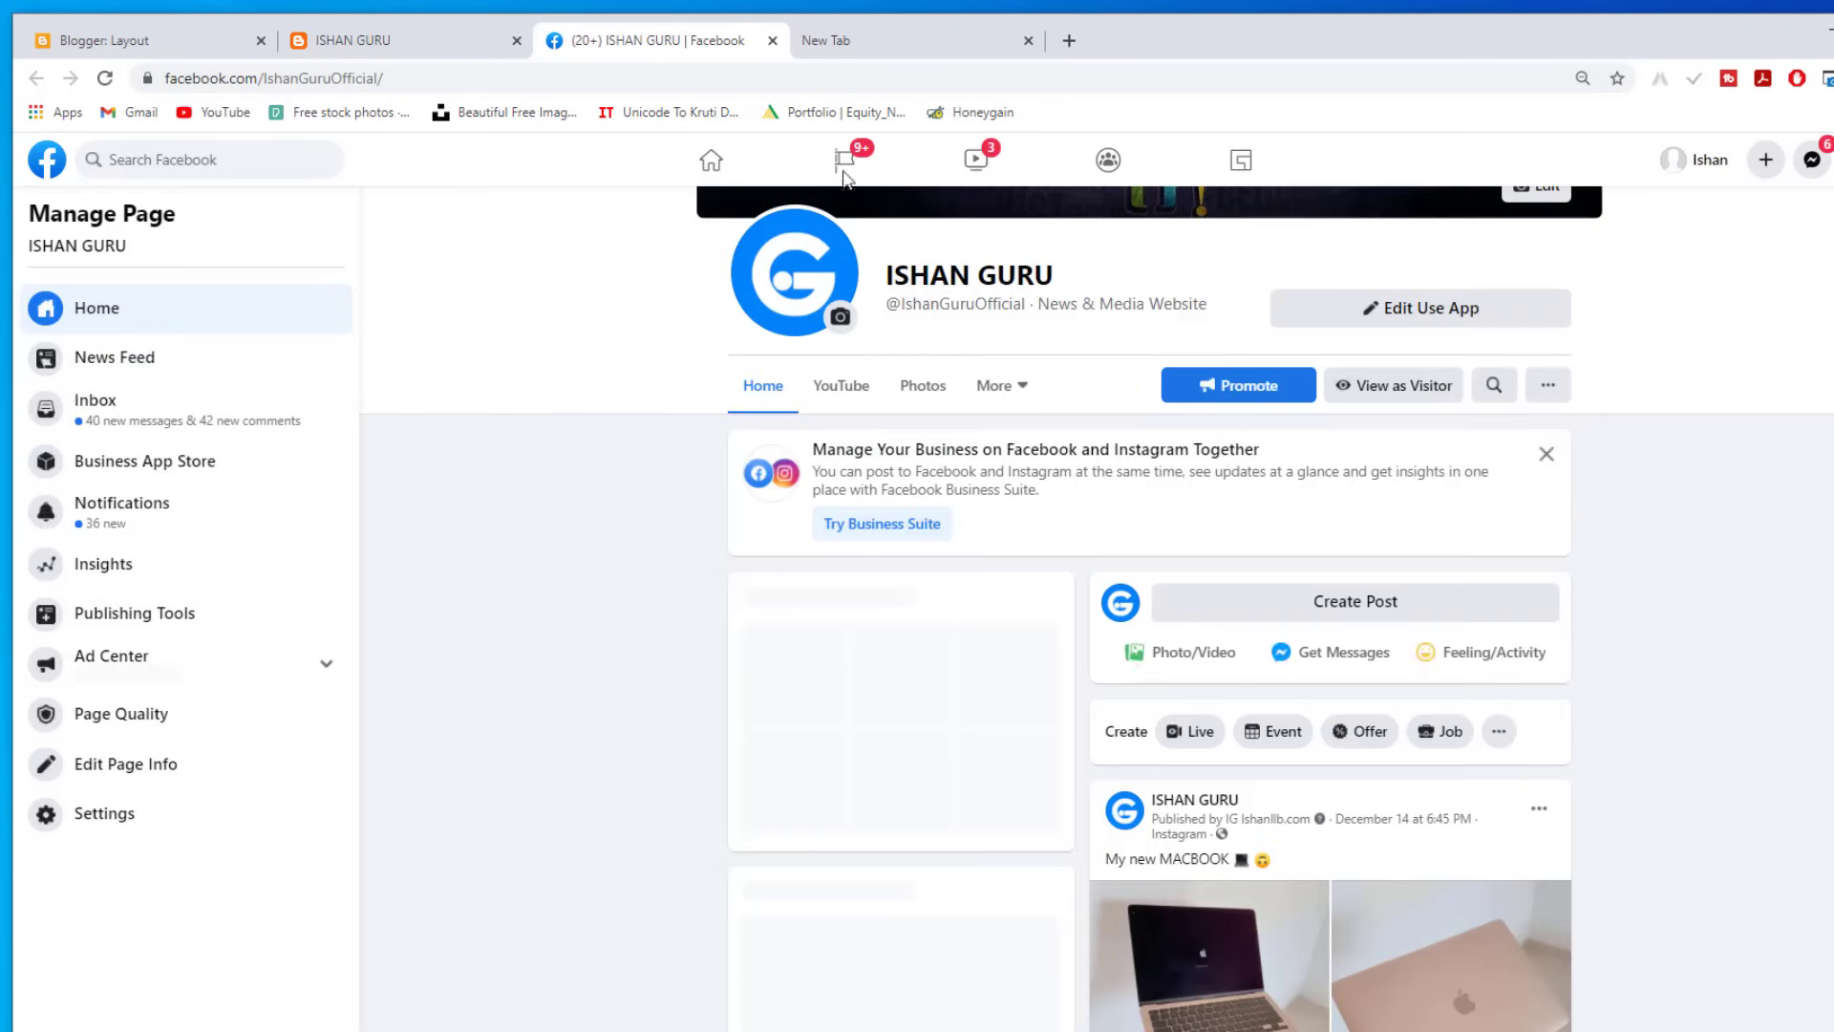
click(773, 40)
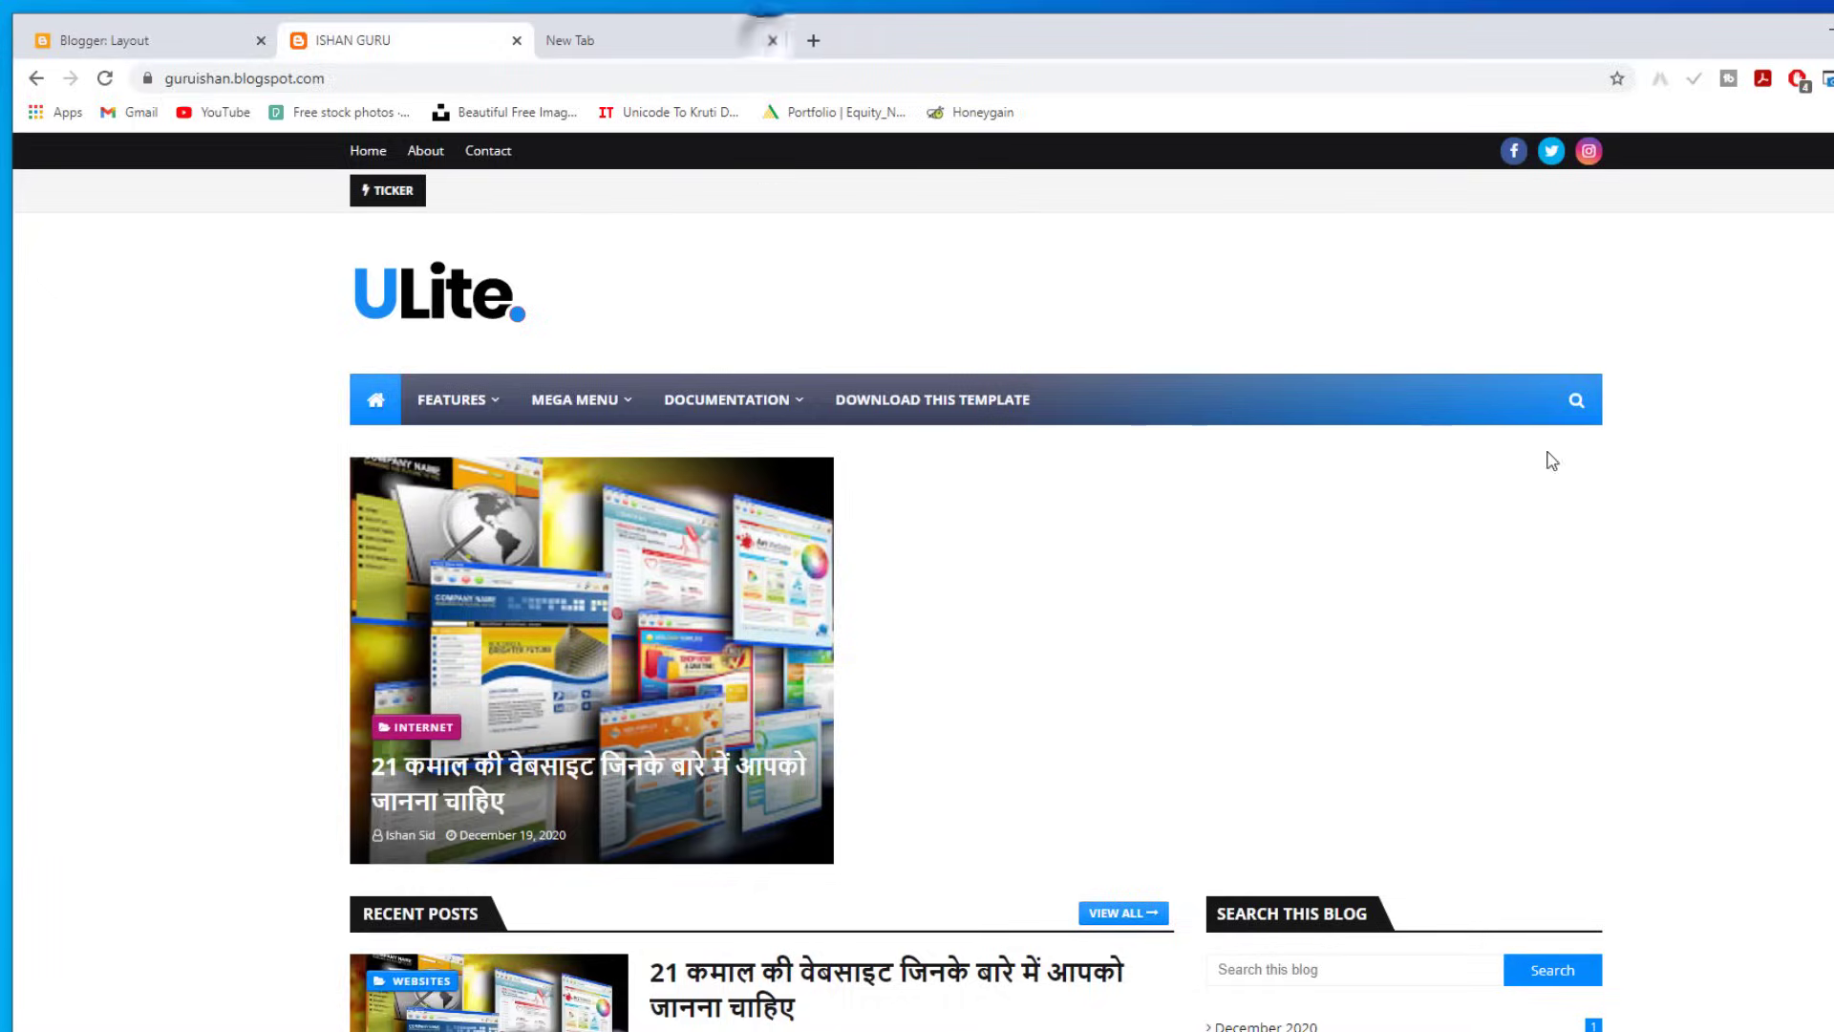
click(1551, 151)
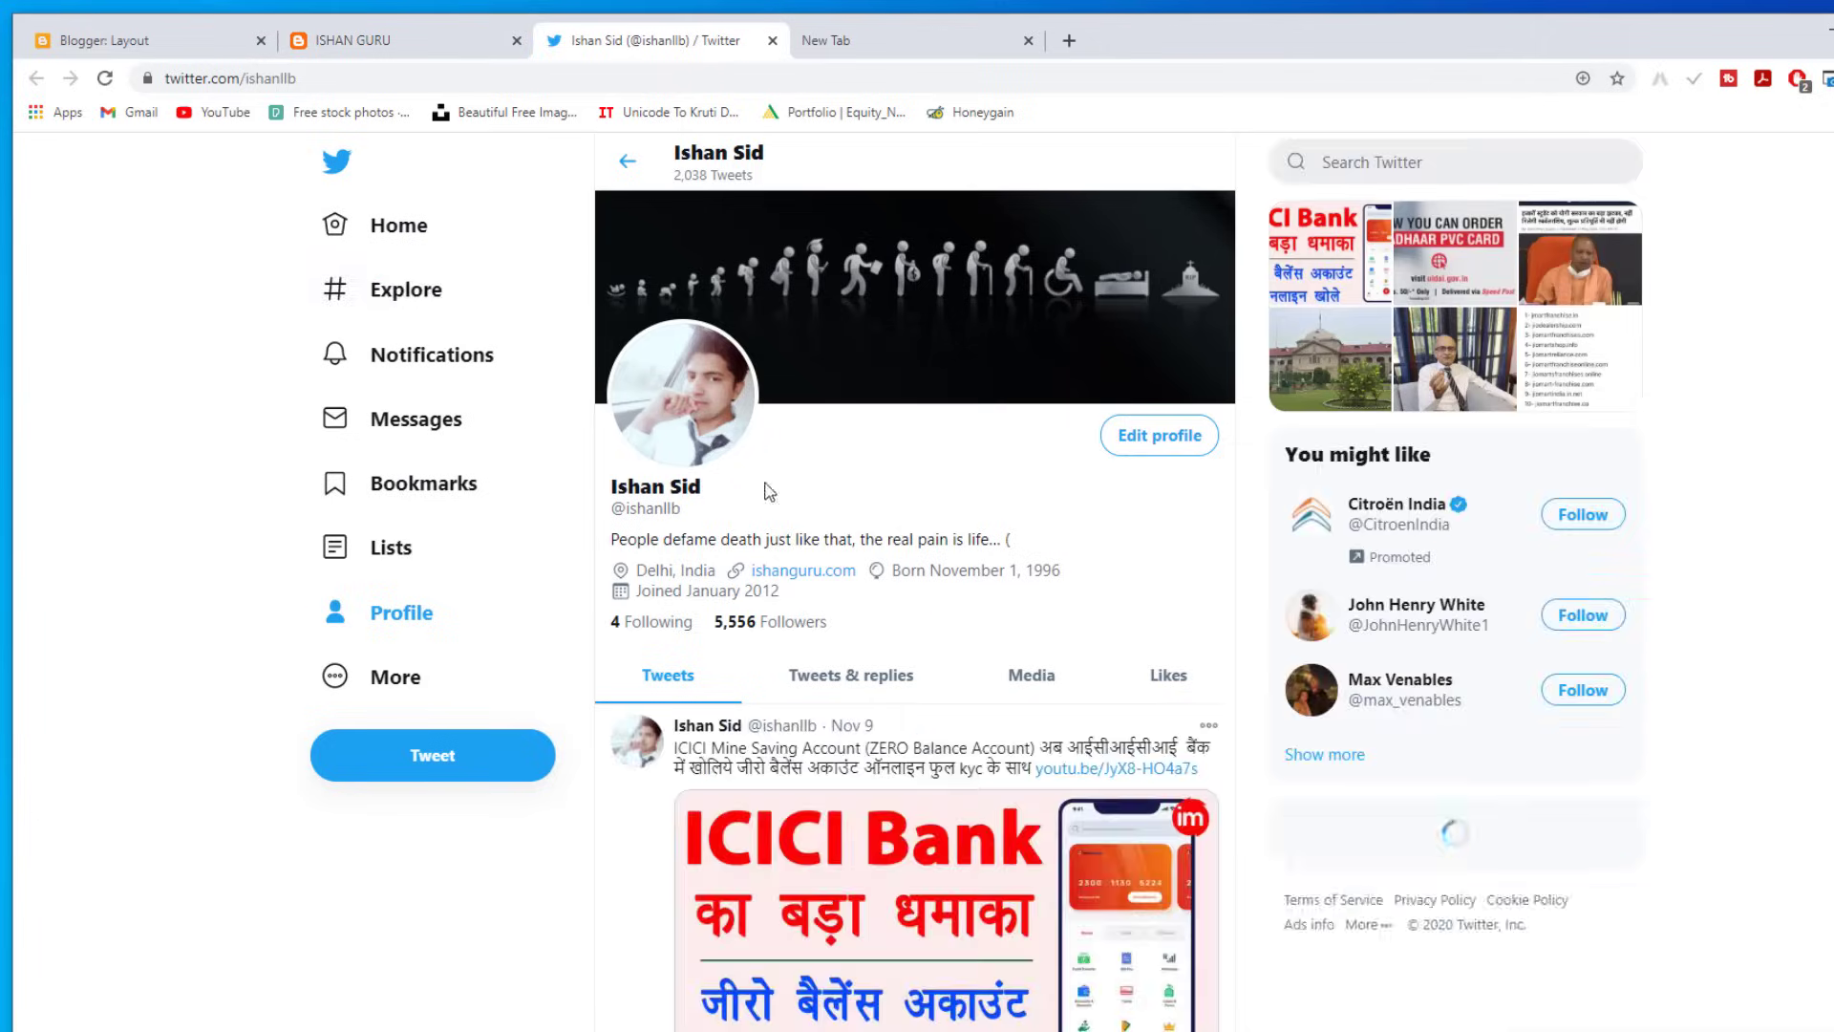
click(773, 40)
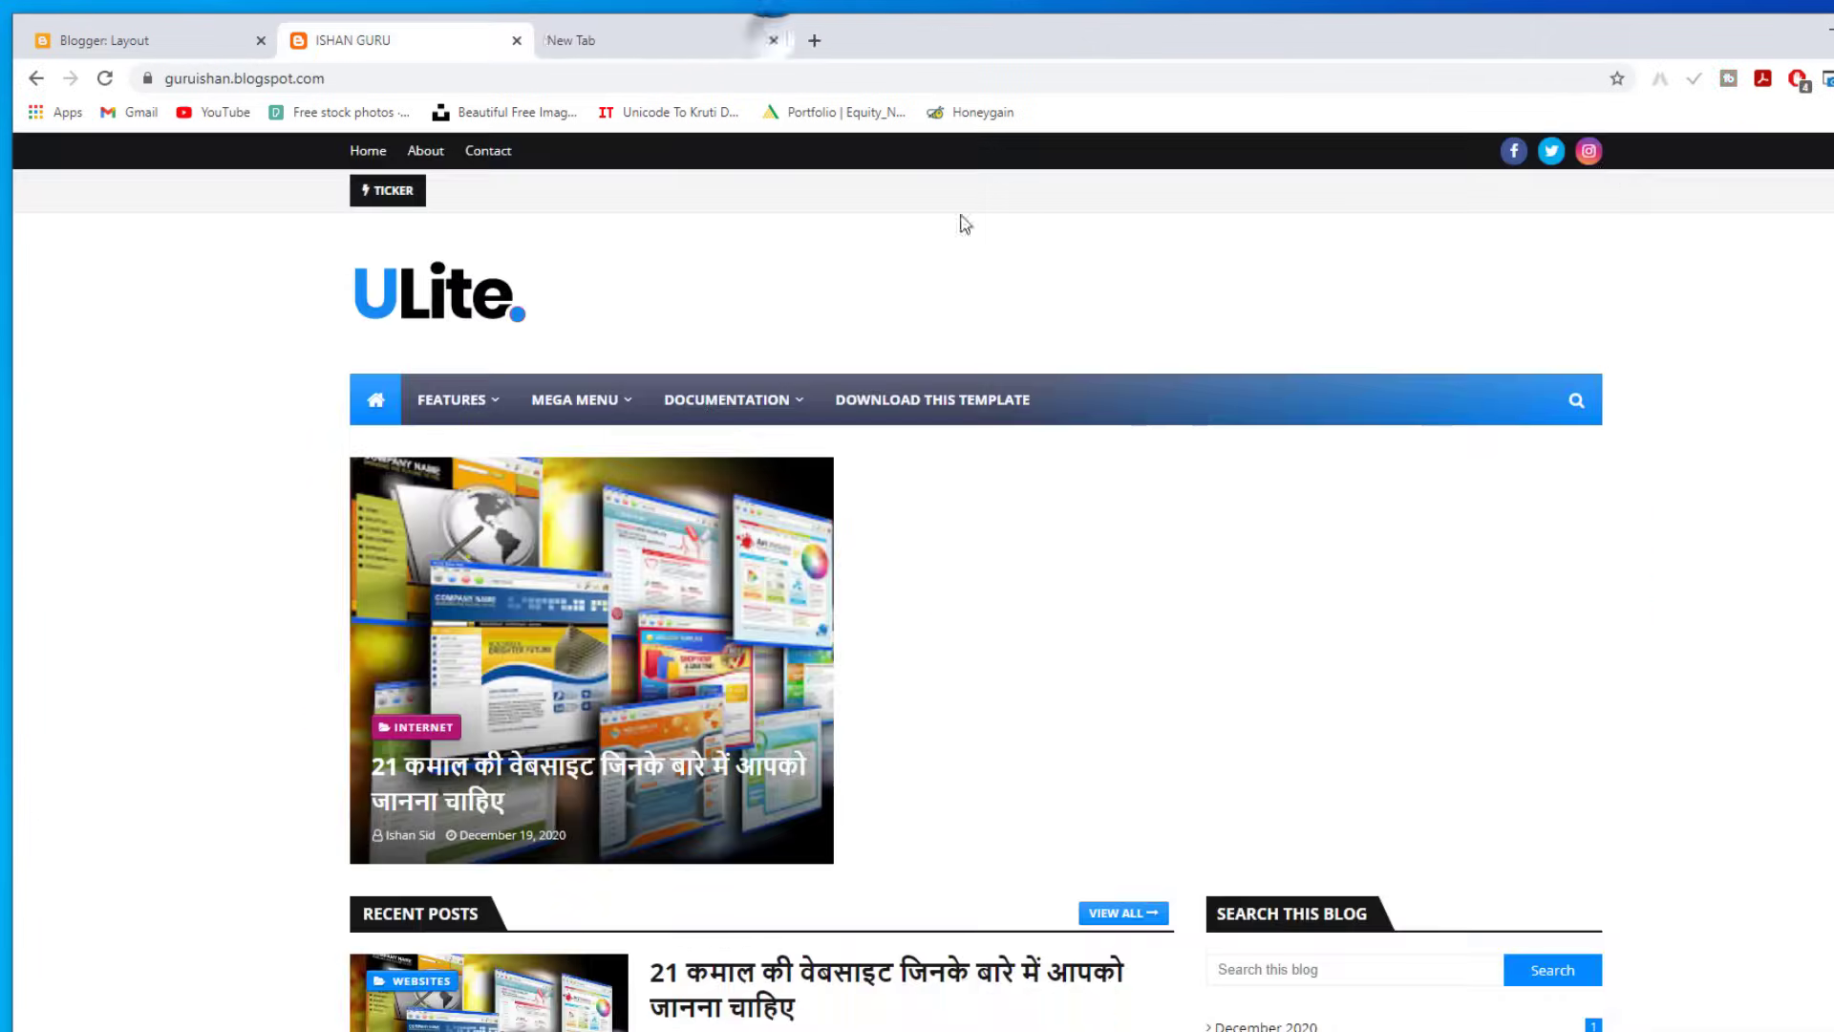
click(1591, 150)
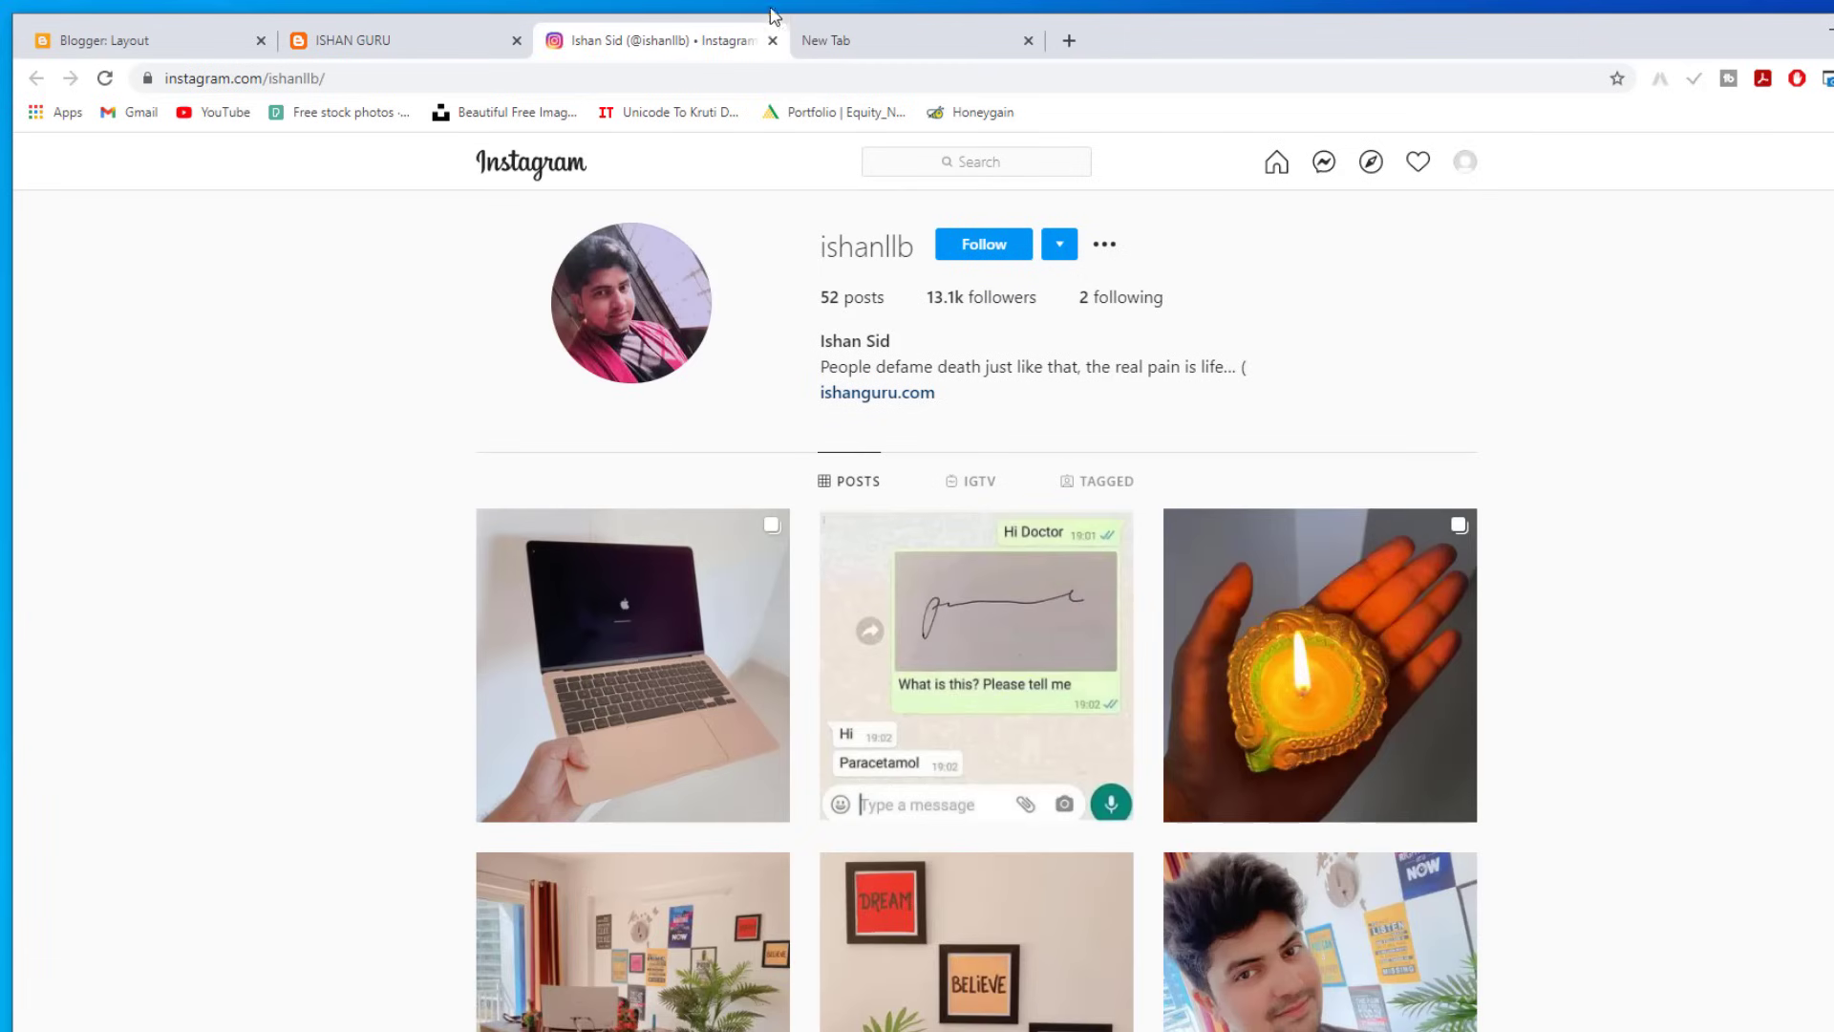
click(773, 41)
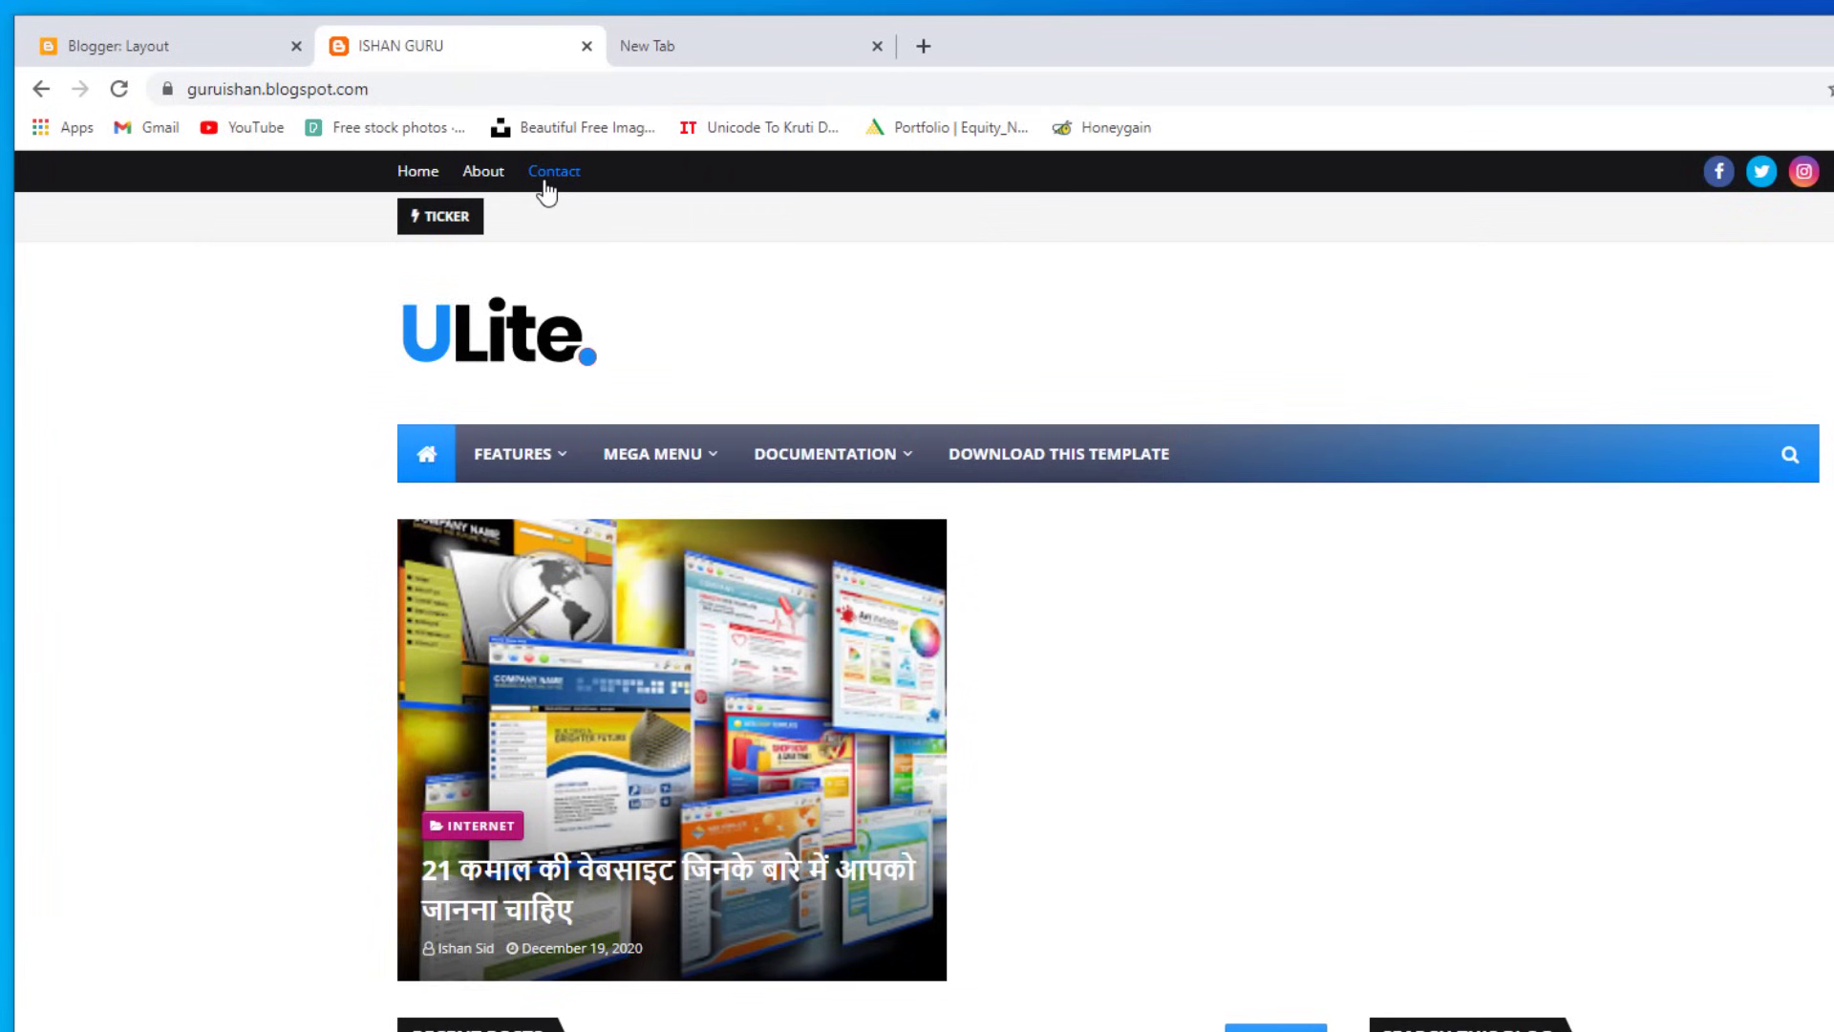
Step: Hide the Top Navigation section's Link List gadget, save it and reload the live home page
click(174, 43)
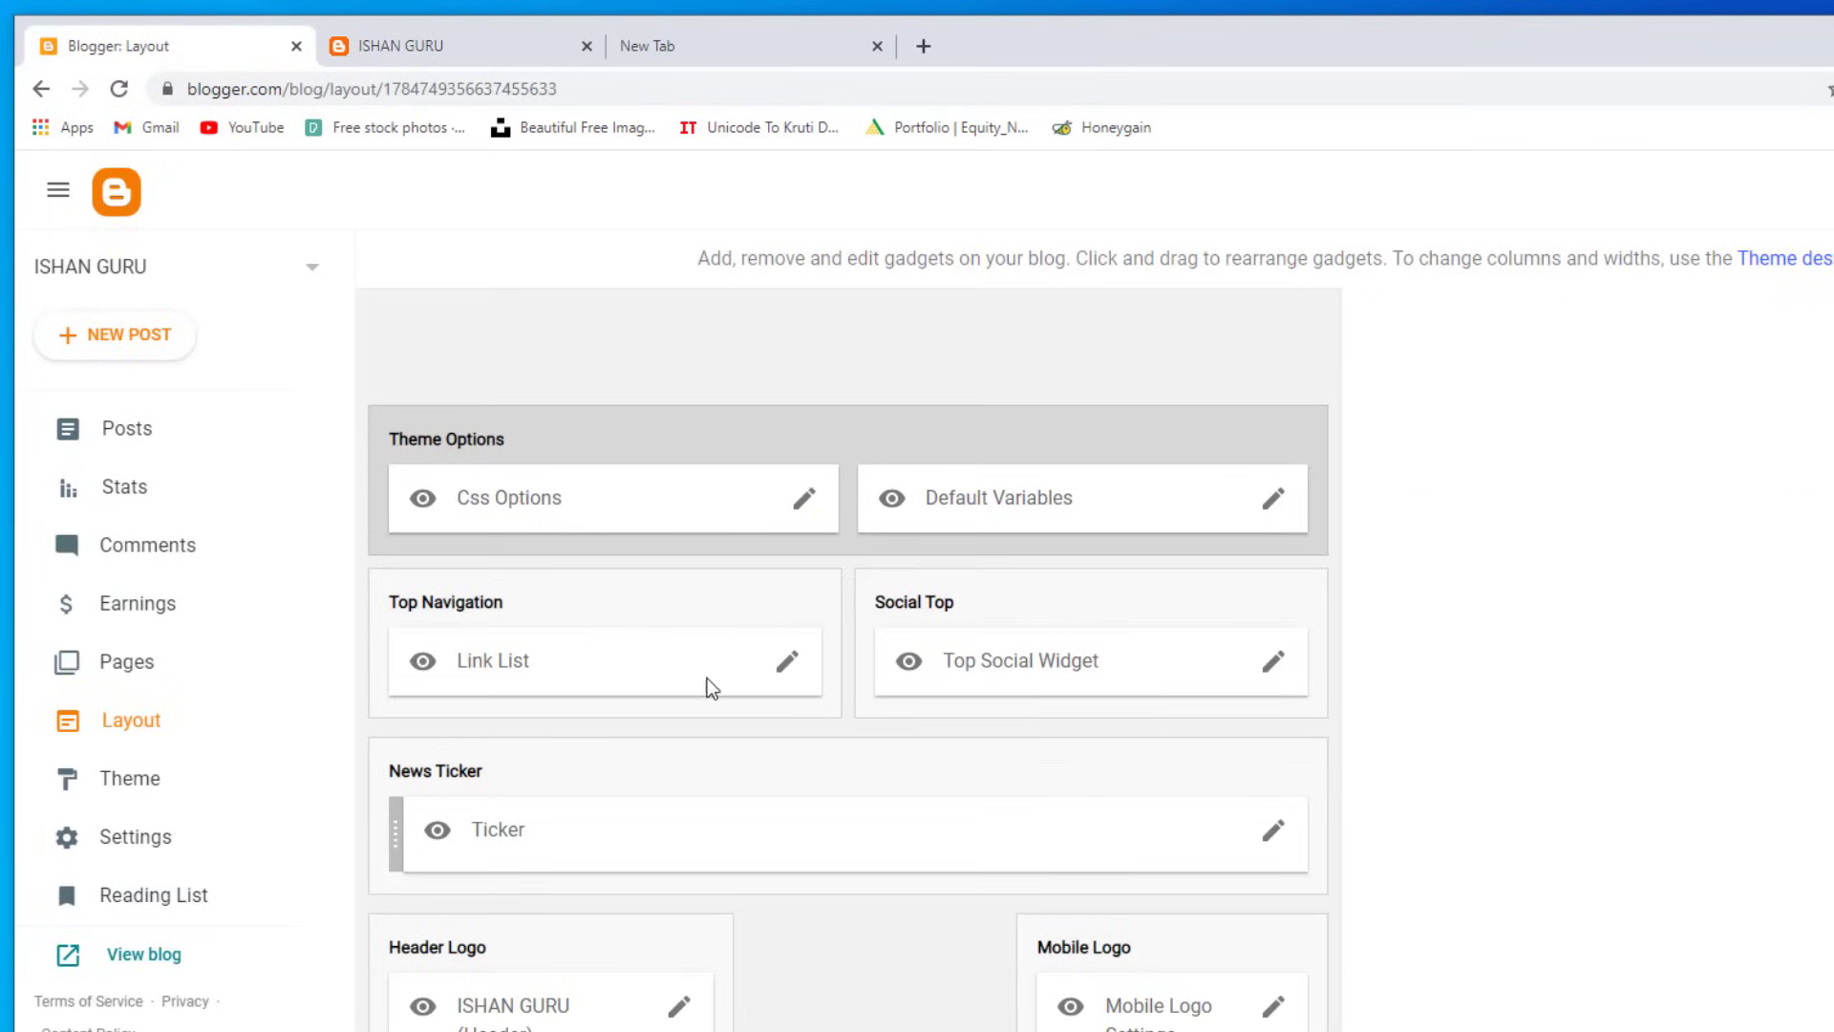
click(788, 664)
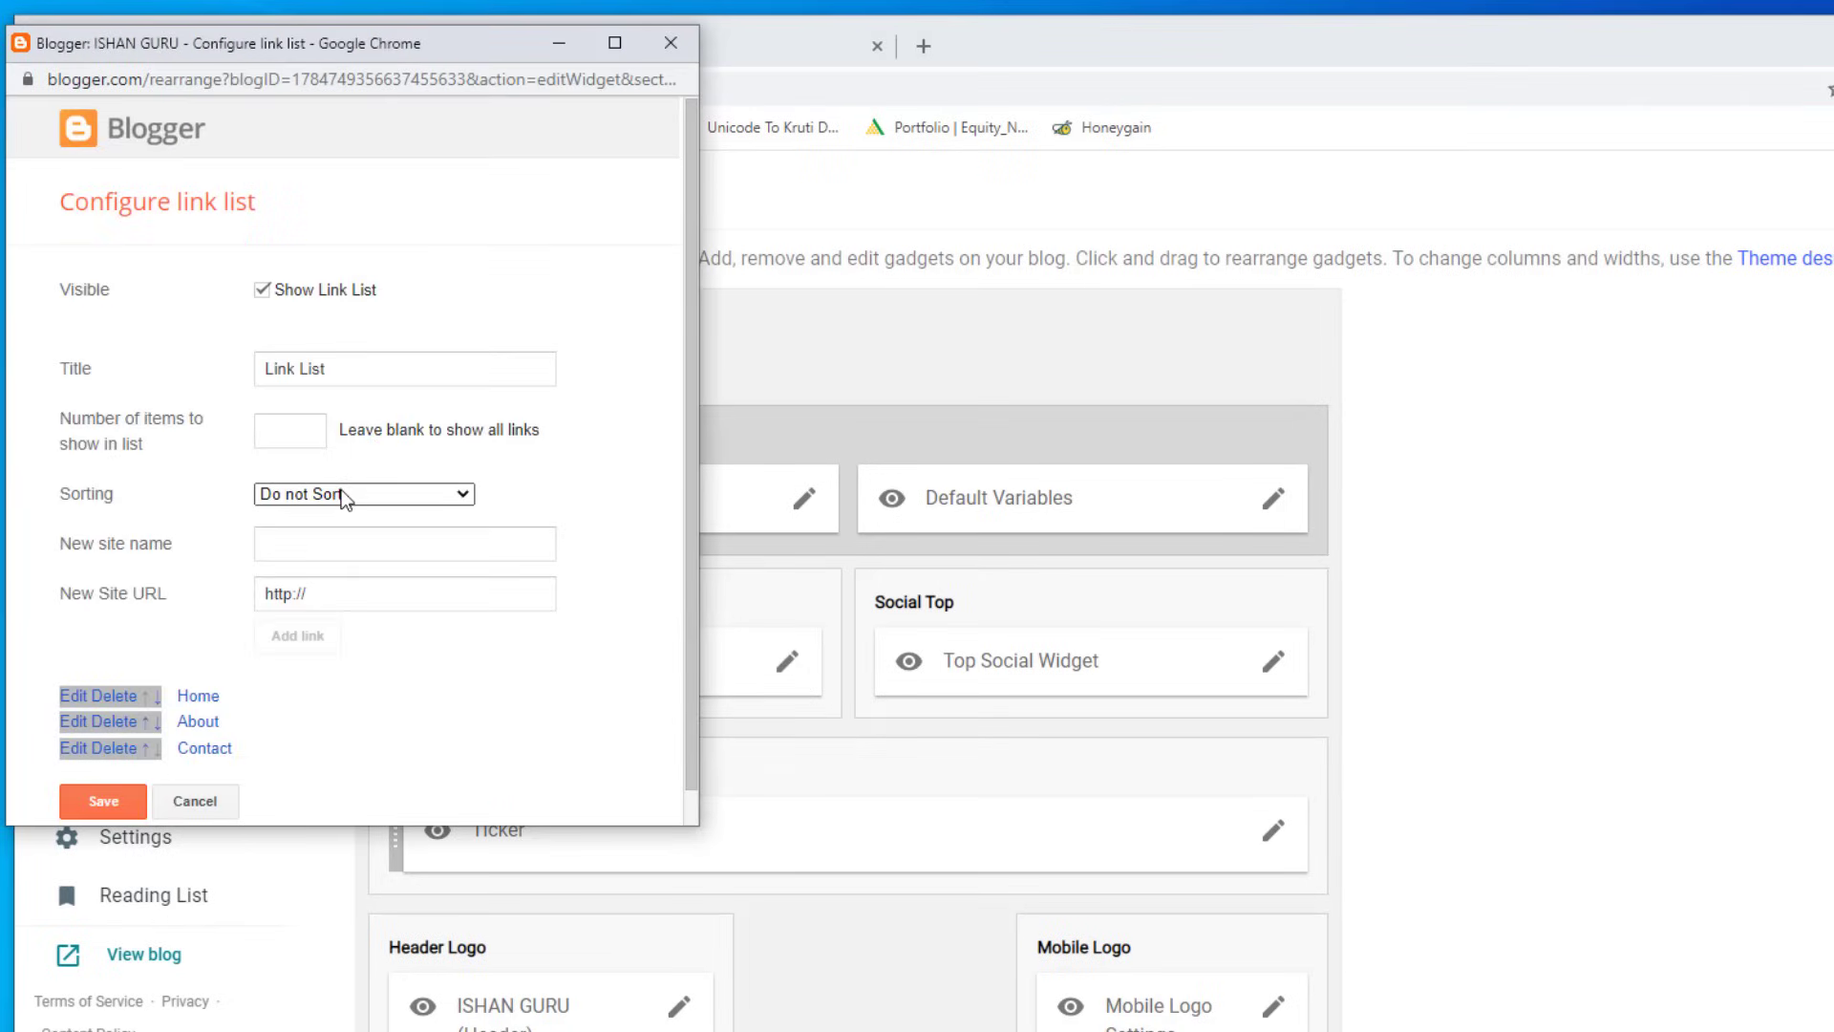
click(262, 256)
click(95, 768)
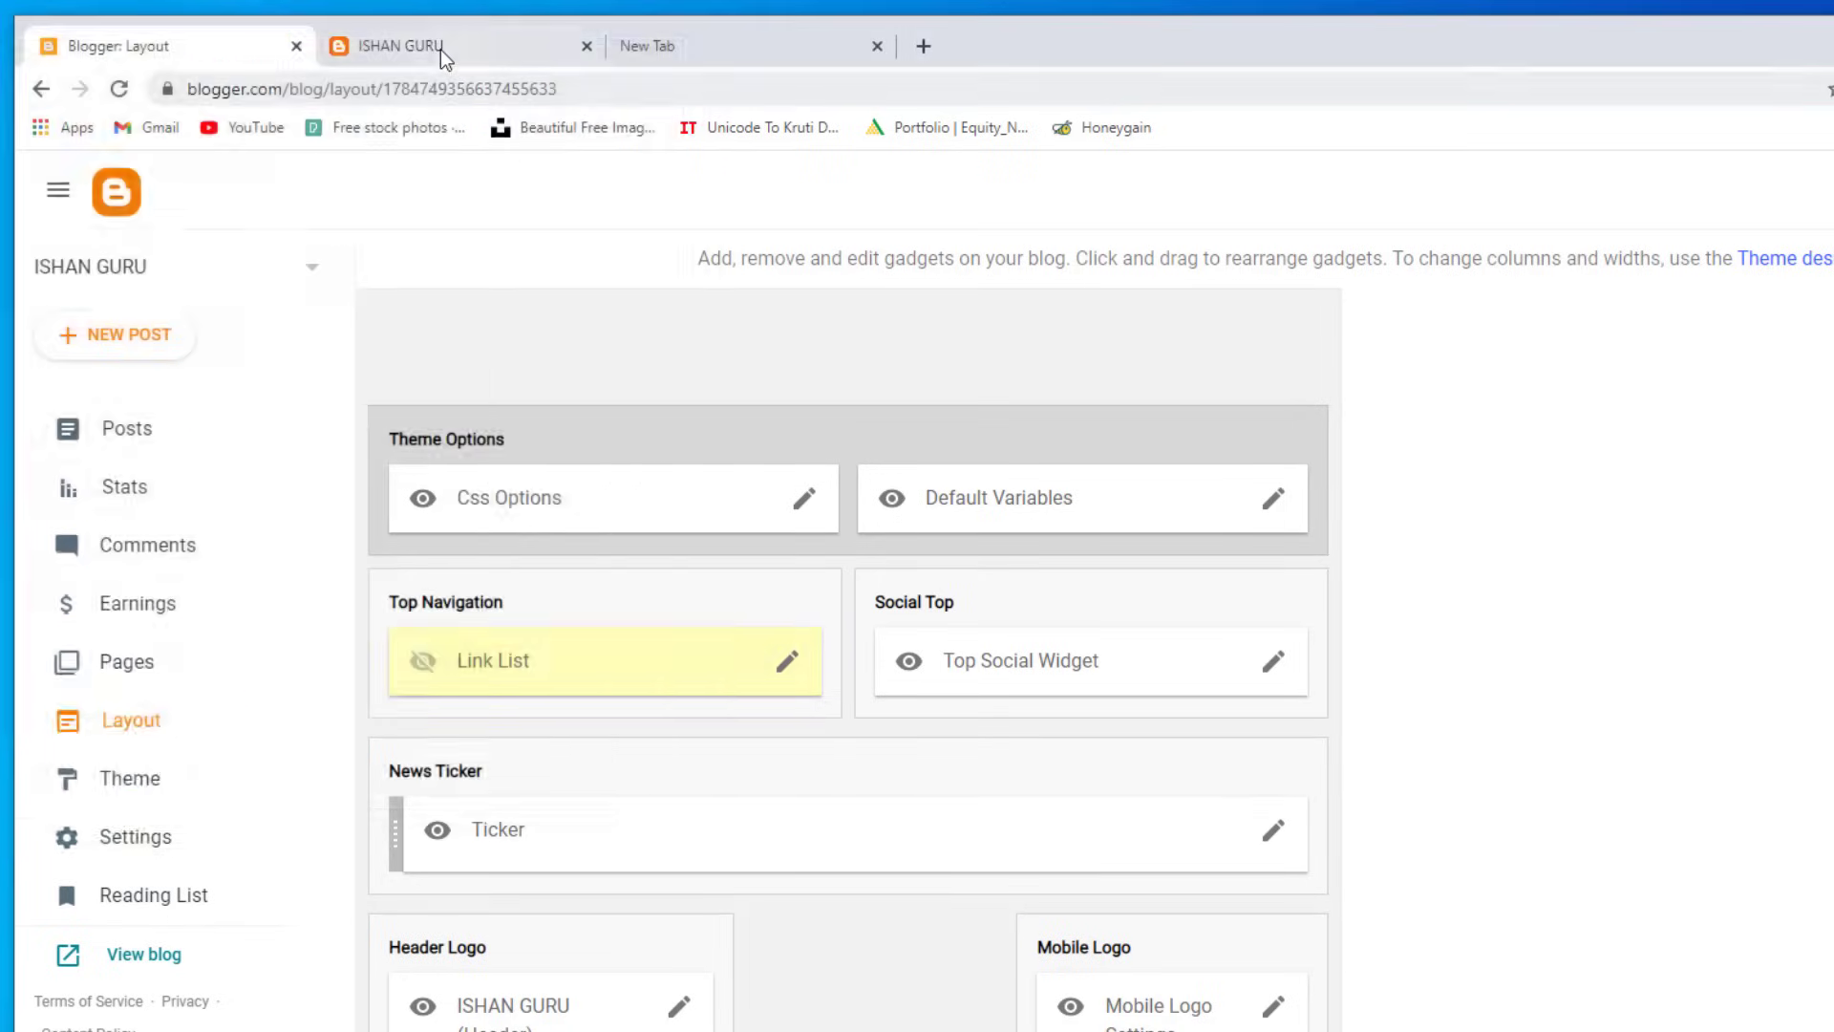
click(442, 50)
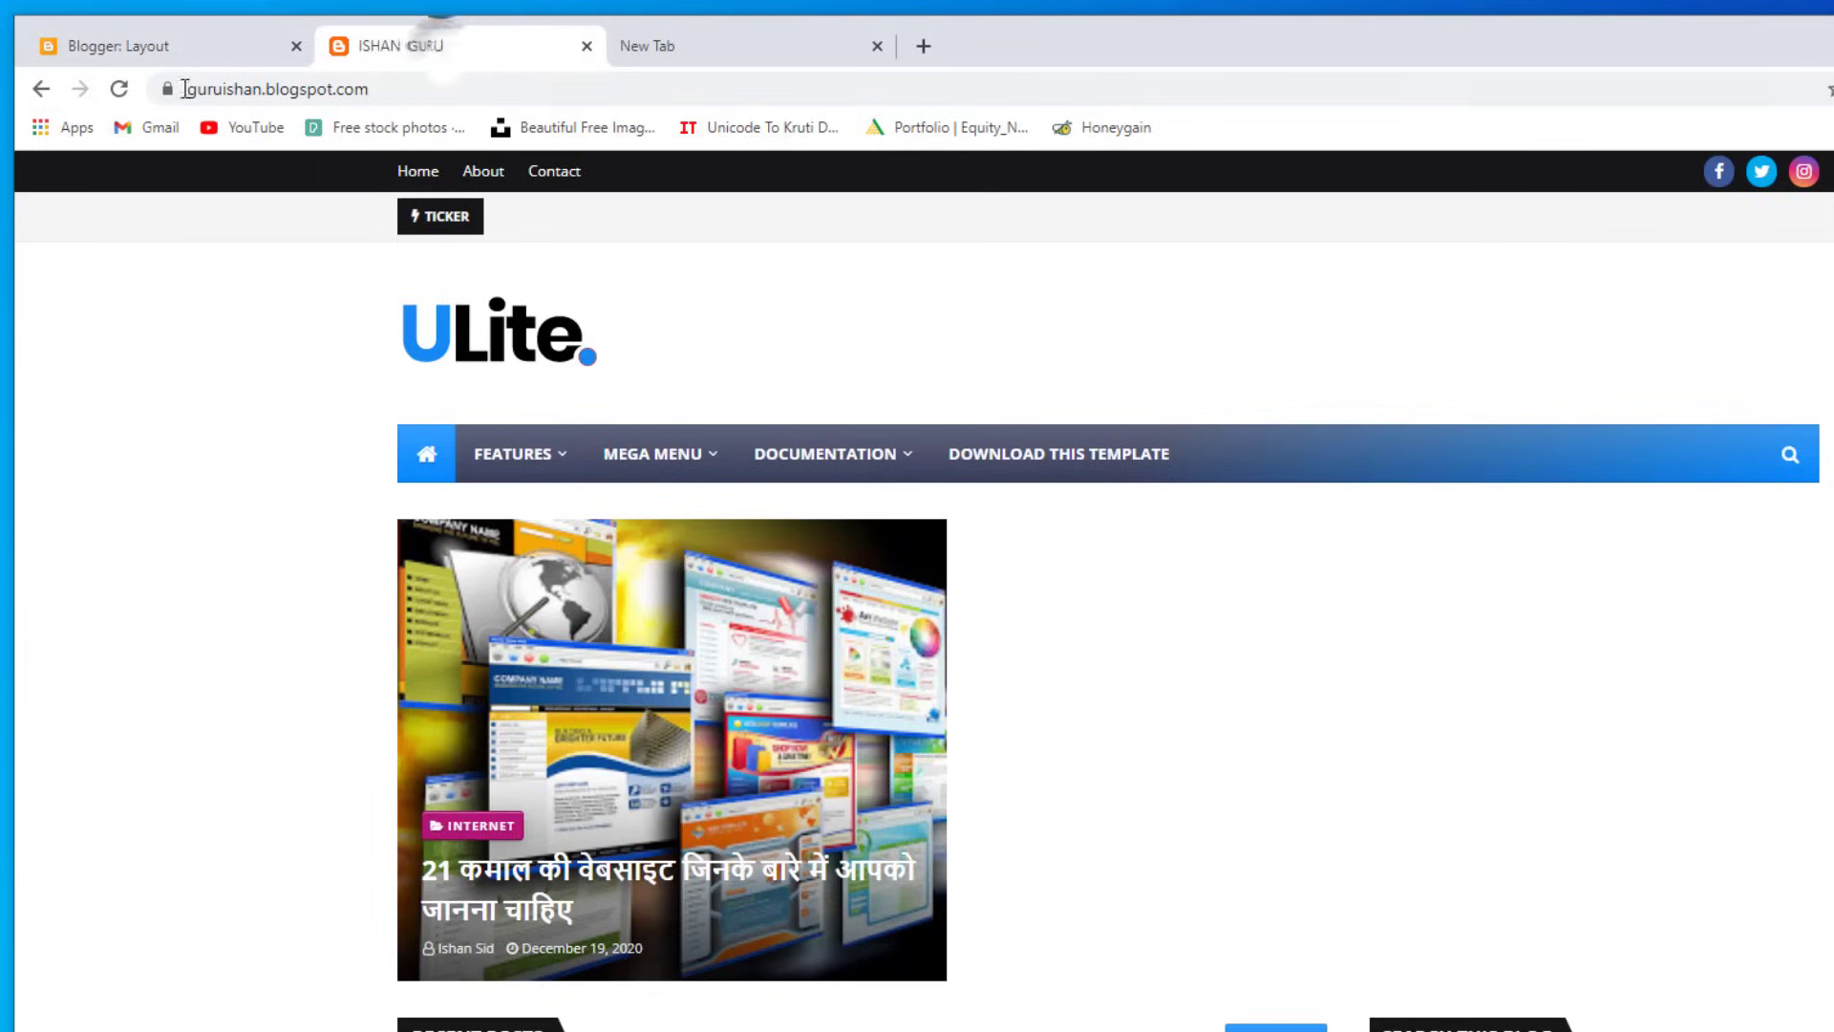
click(126, 92)
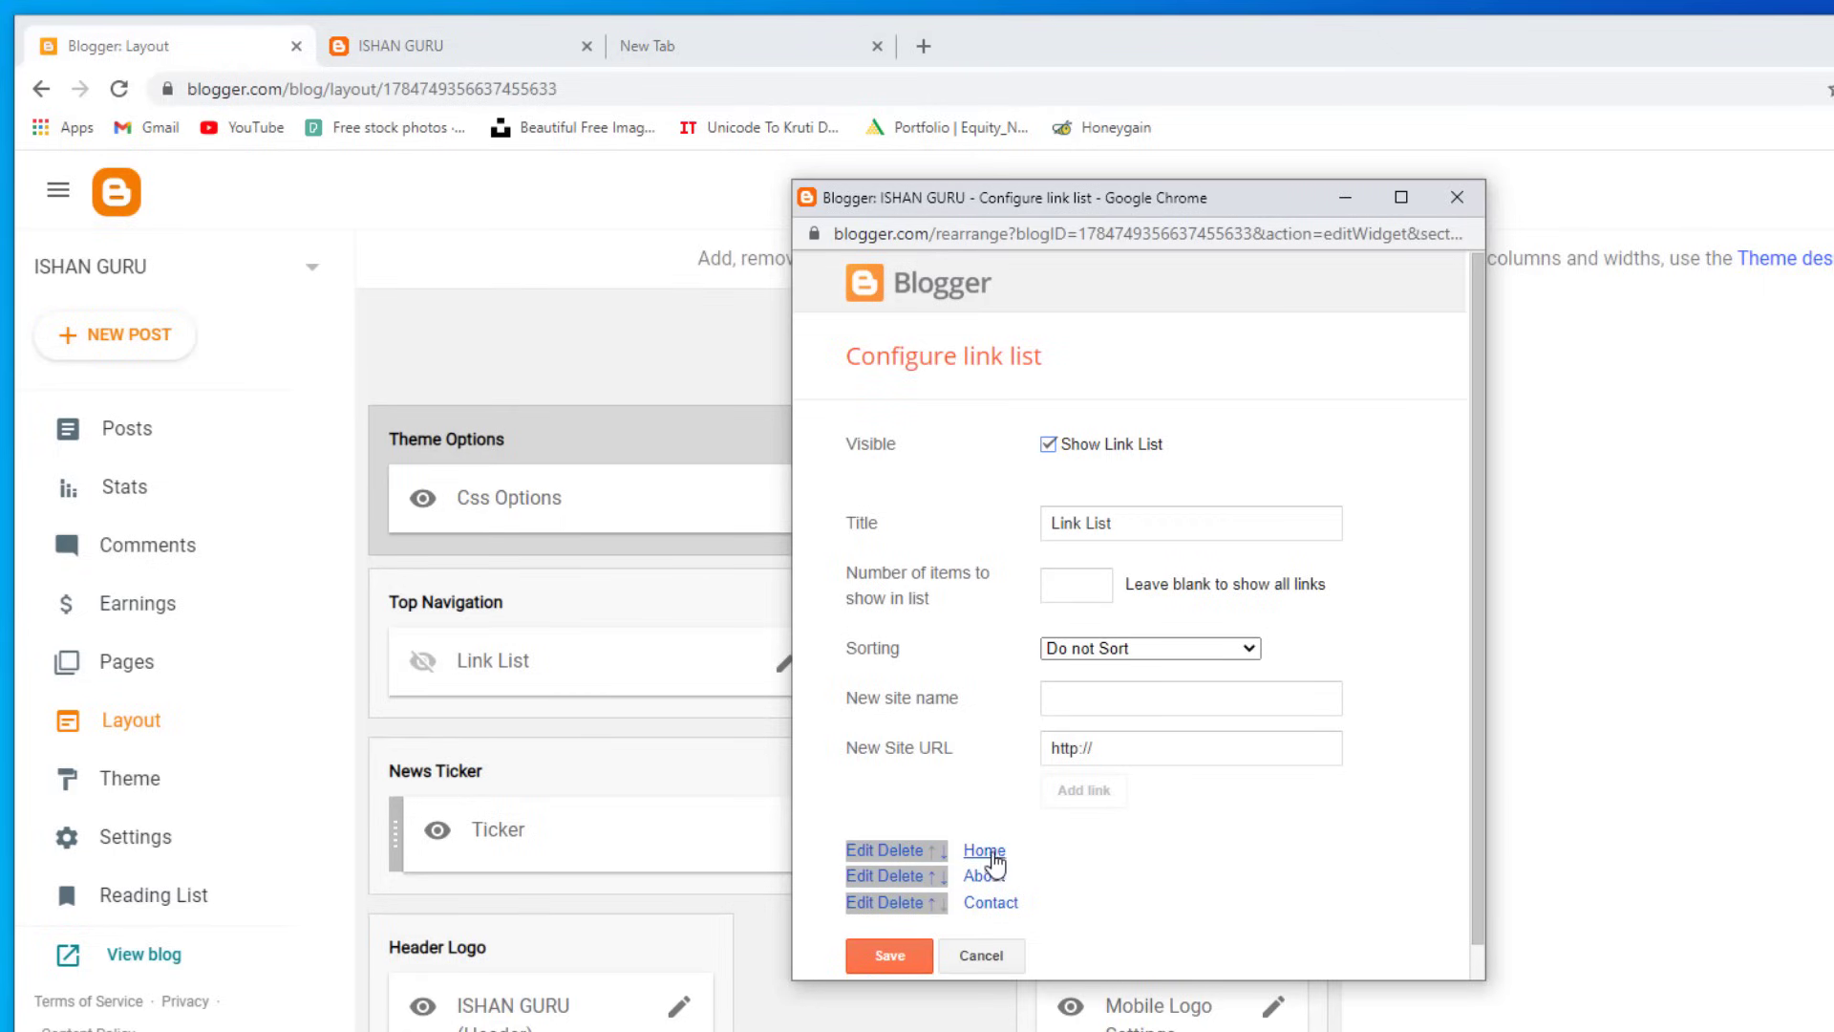
Step: Review the Home link's name and URL fields in the Link List, turn off Show Link List and save the gadget
click(857, 864)
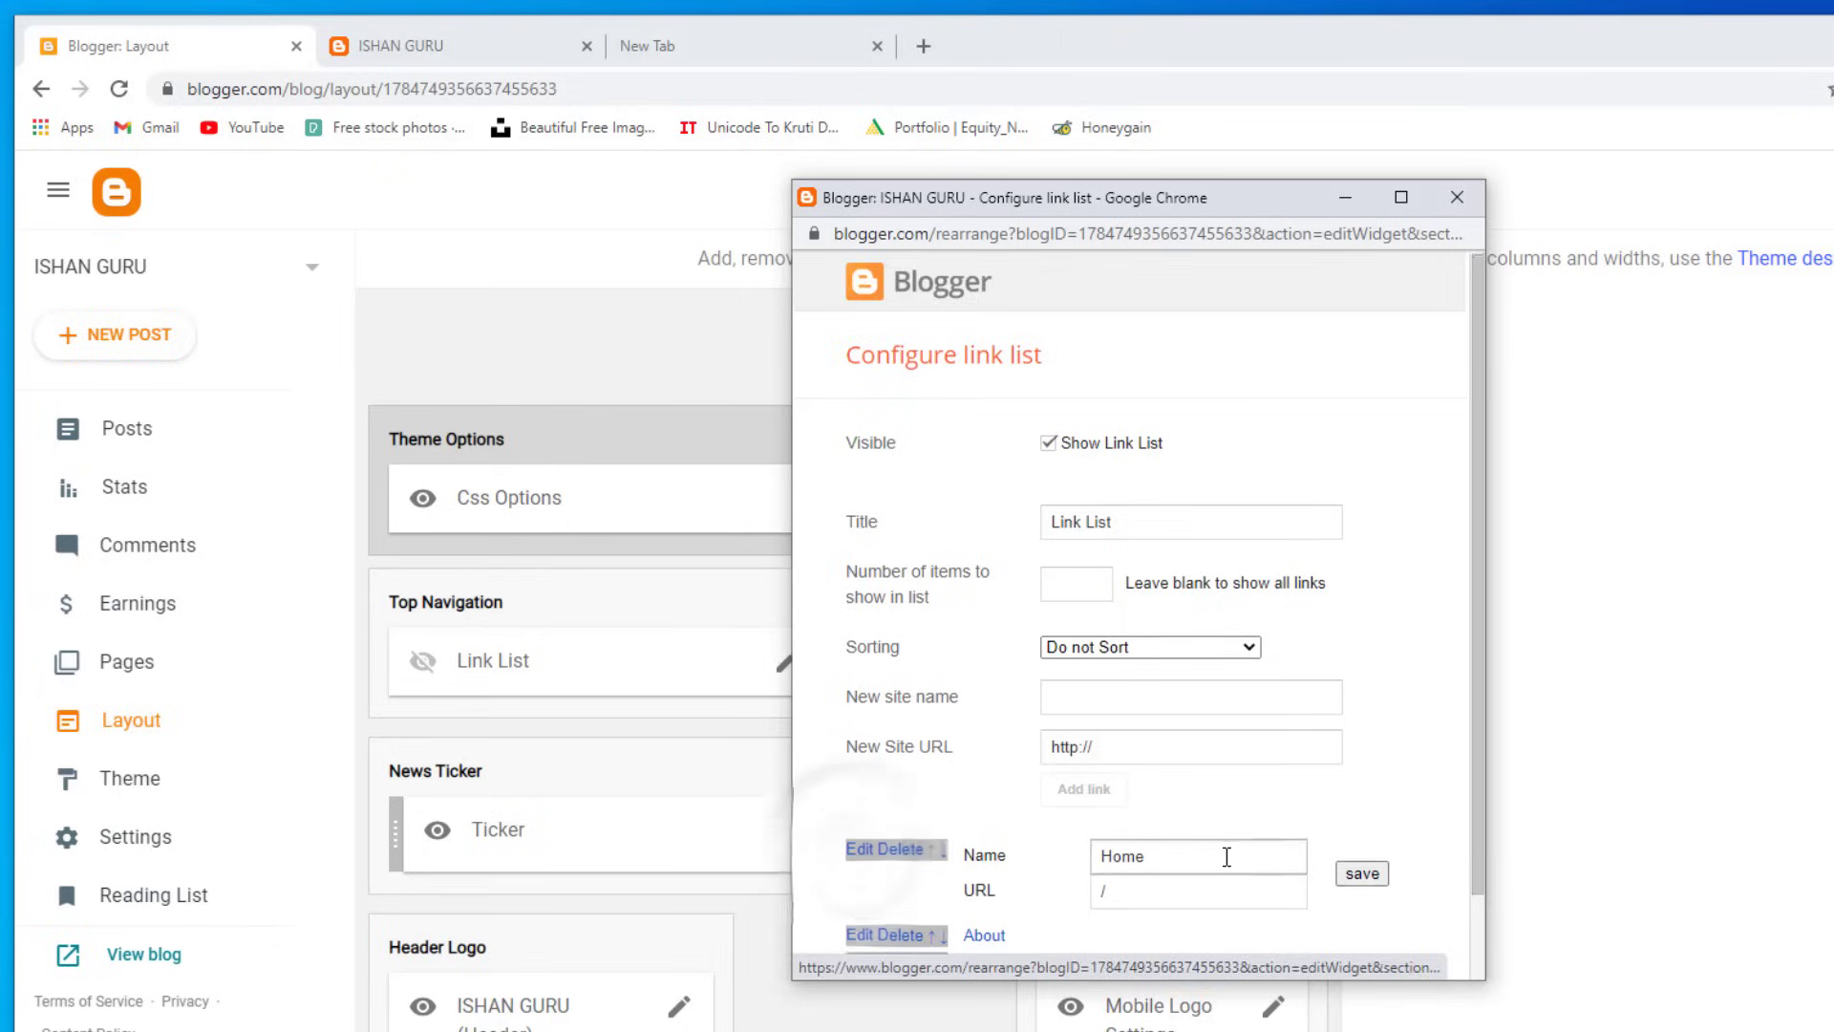
scroll(1133, 789, down, 1)
click(1133, 789)
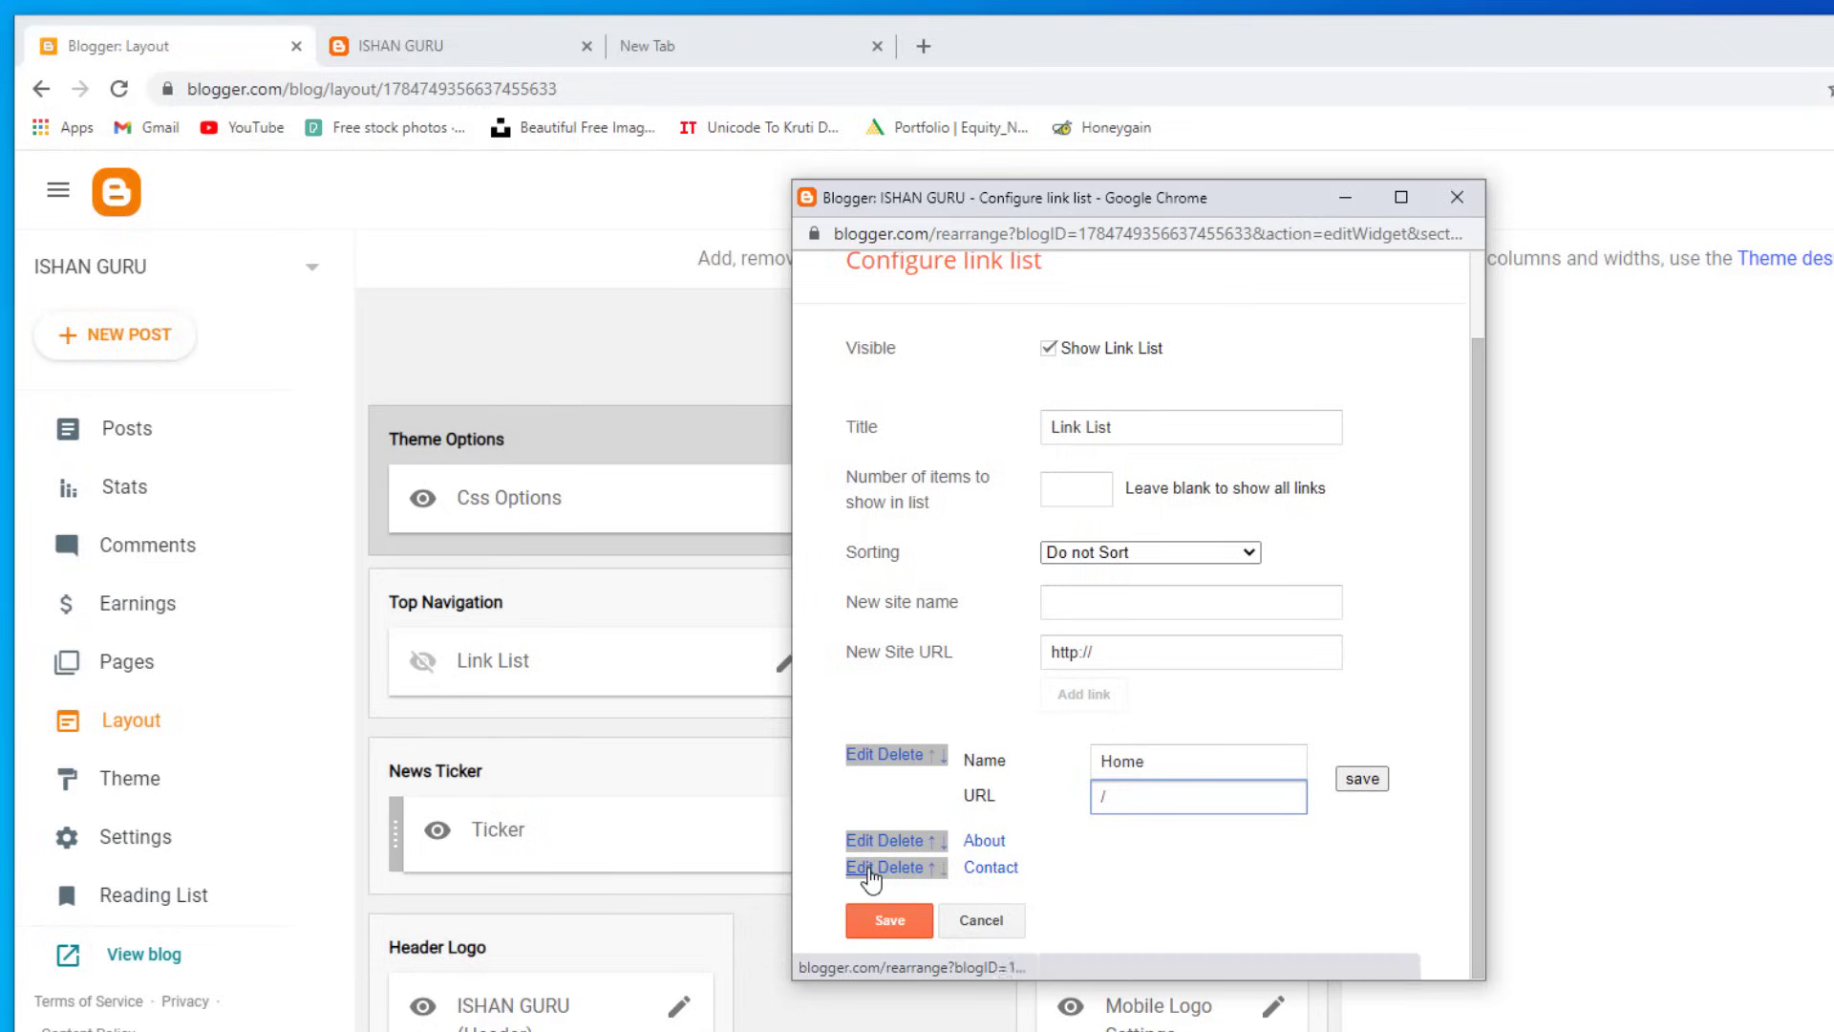
scroll(1099, 438, up, 1)
click(1048, 444)
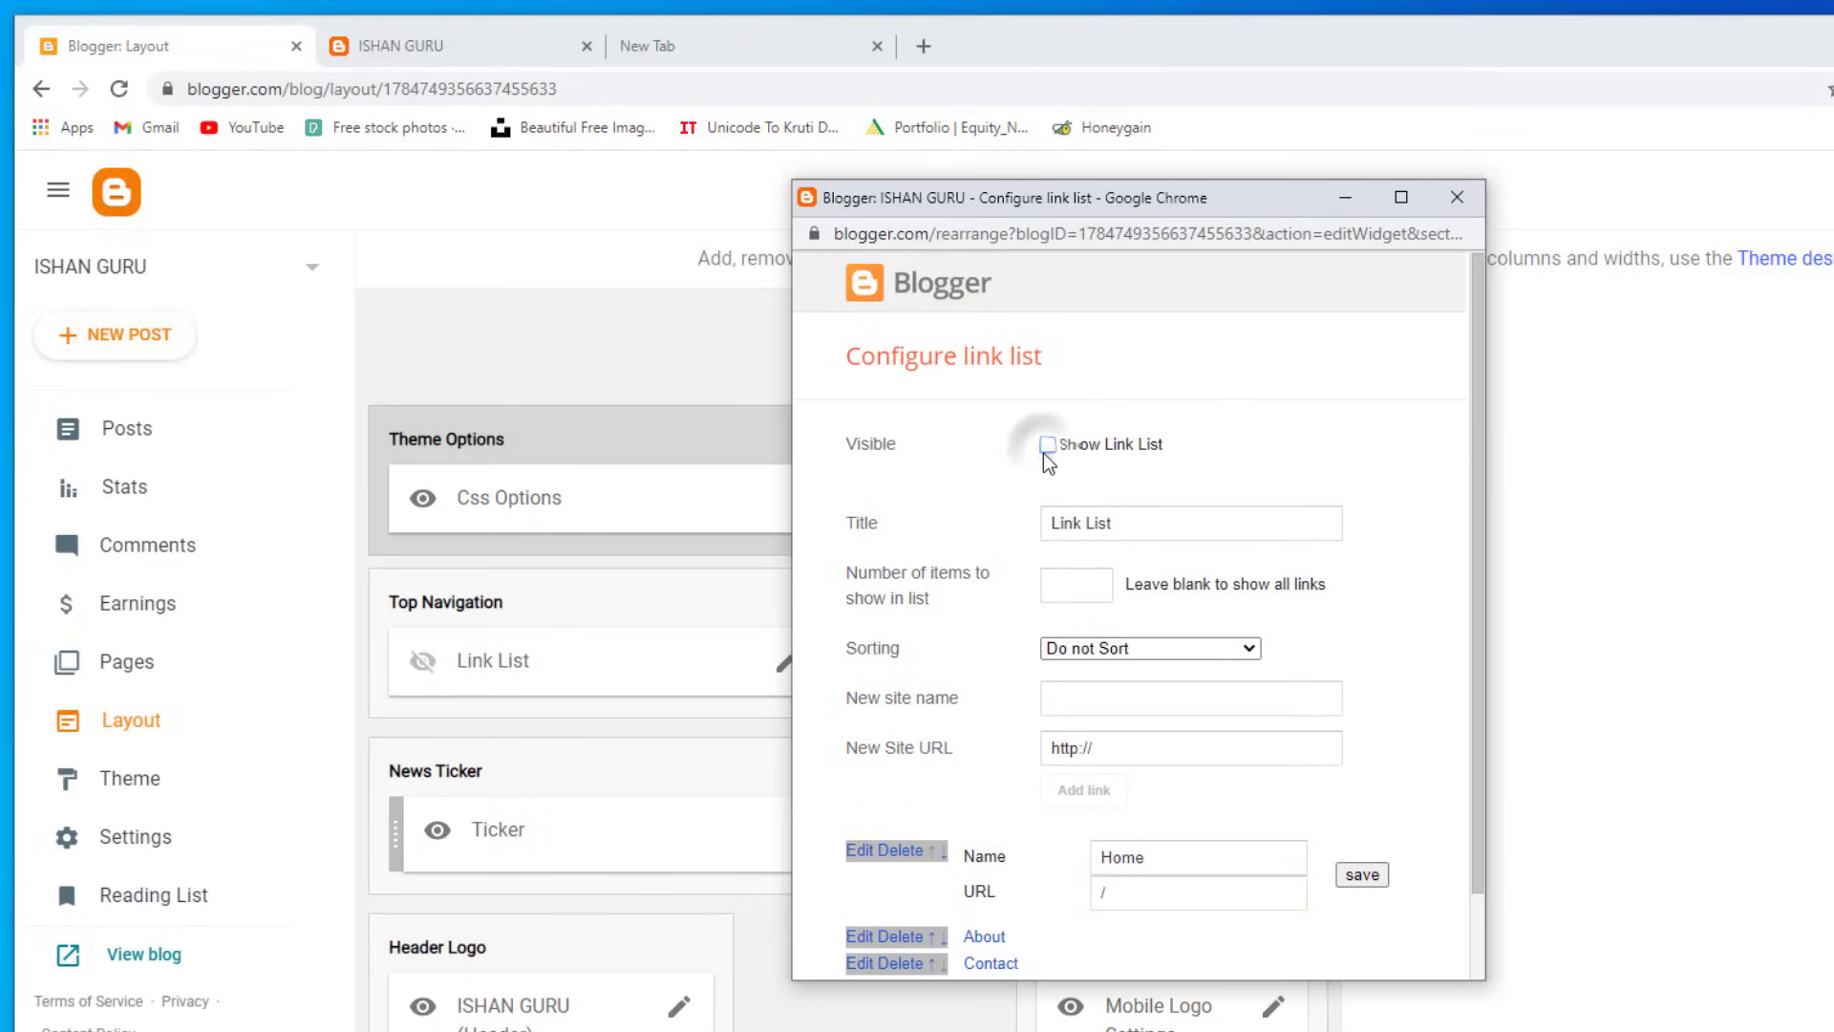
scroll(1043, 453, down, 1)
click(888, 920)
key(ctrl+Tab)
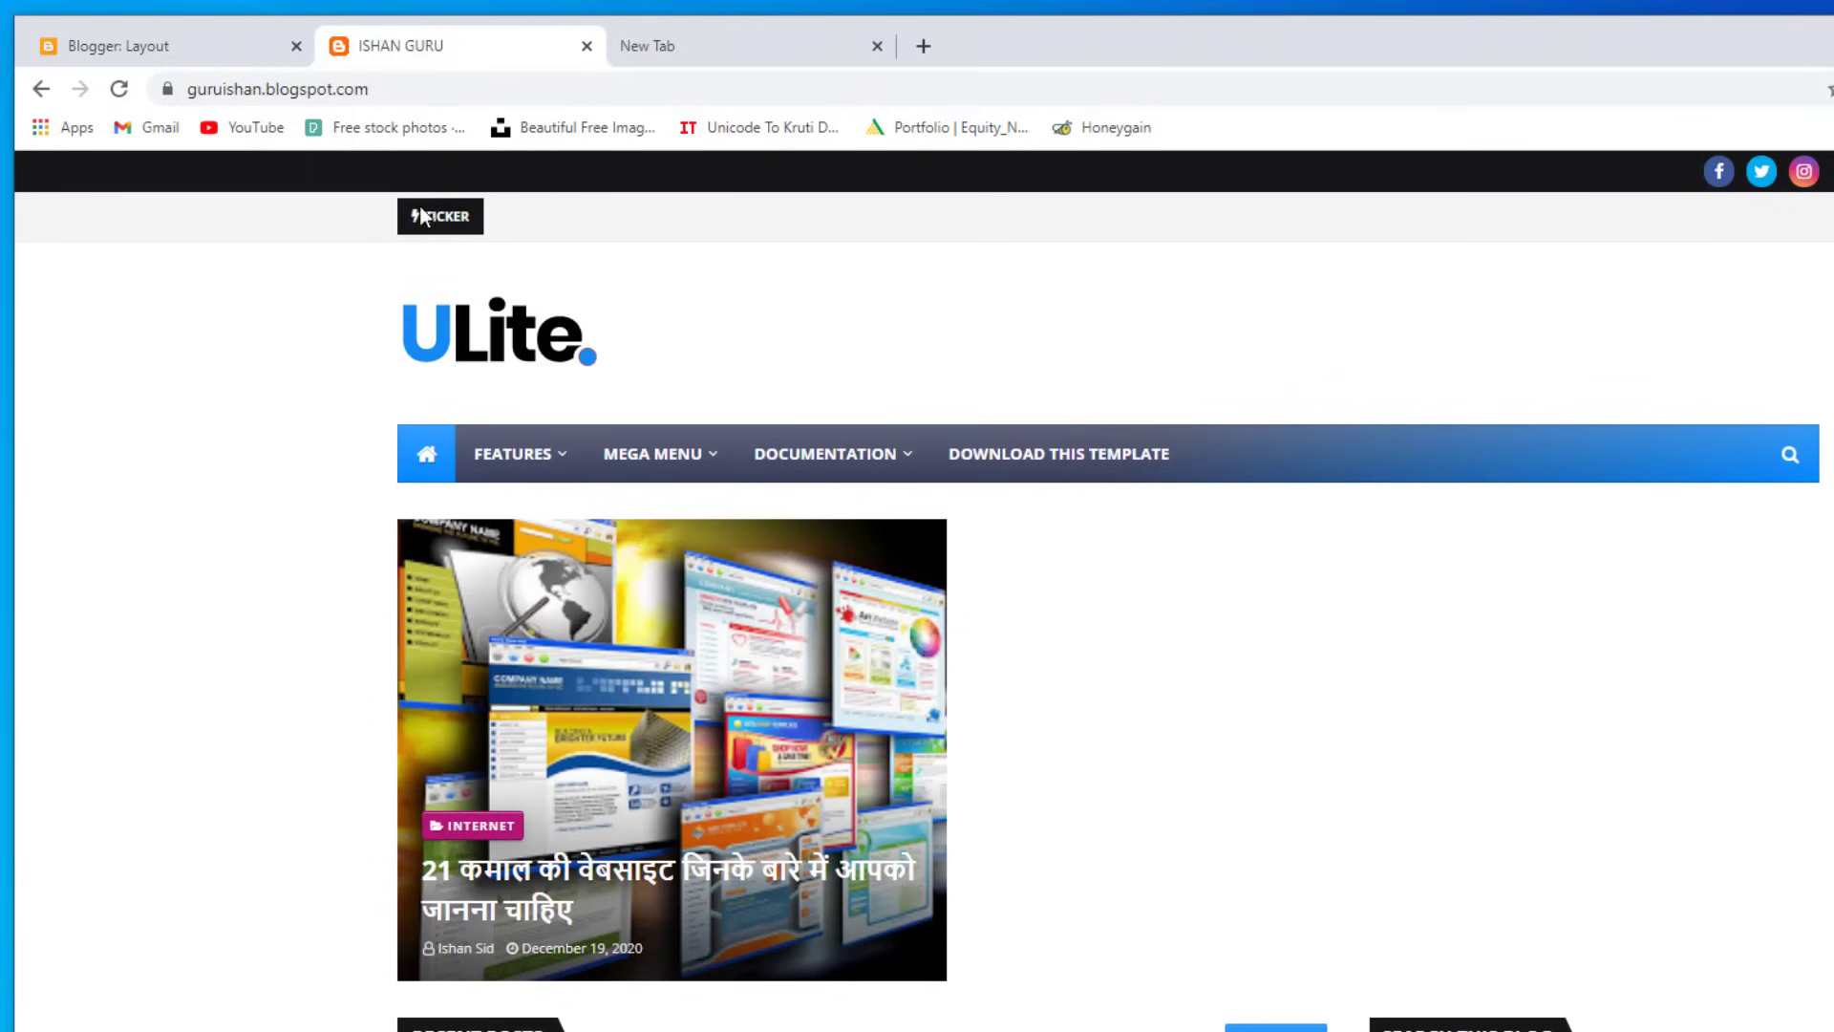
Step: Hide the News Ticker section's Ticker gadget in the layout, save it and reload the live home page
click(197, 54)
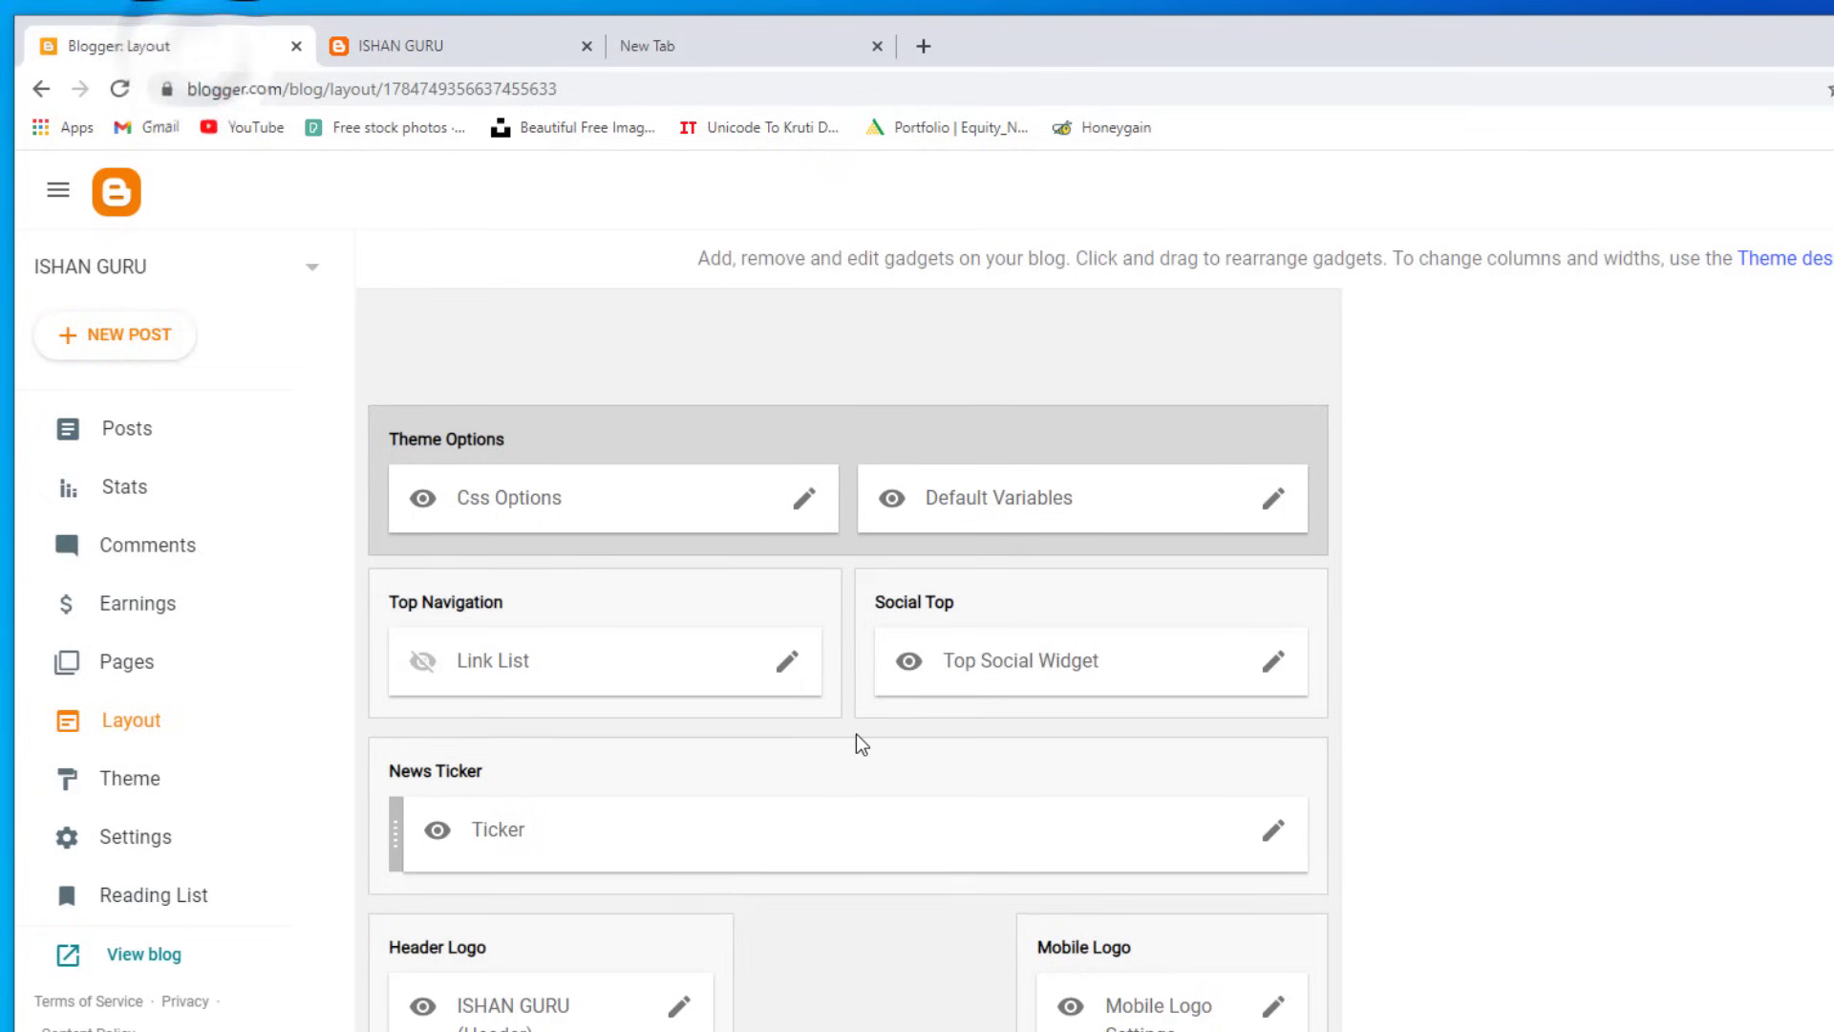
scroll(707, 755, down, 1)
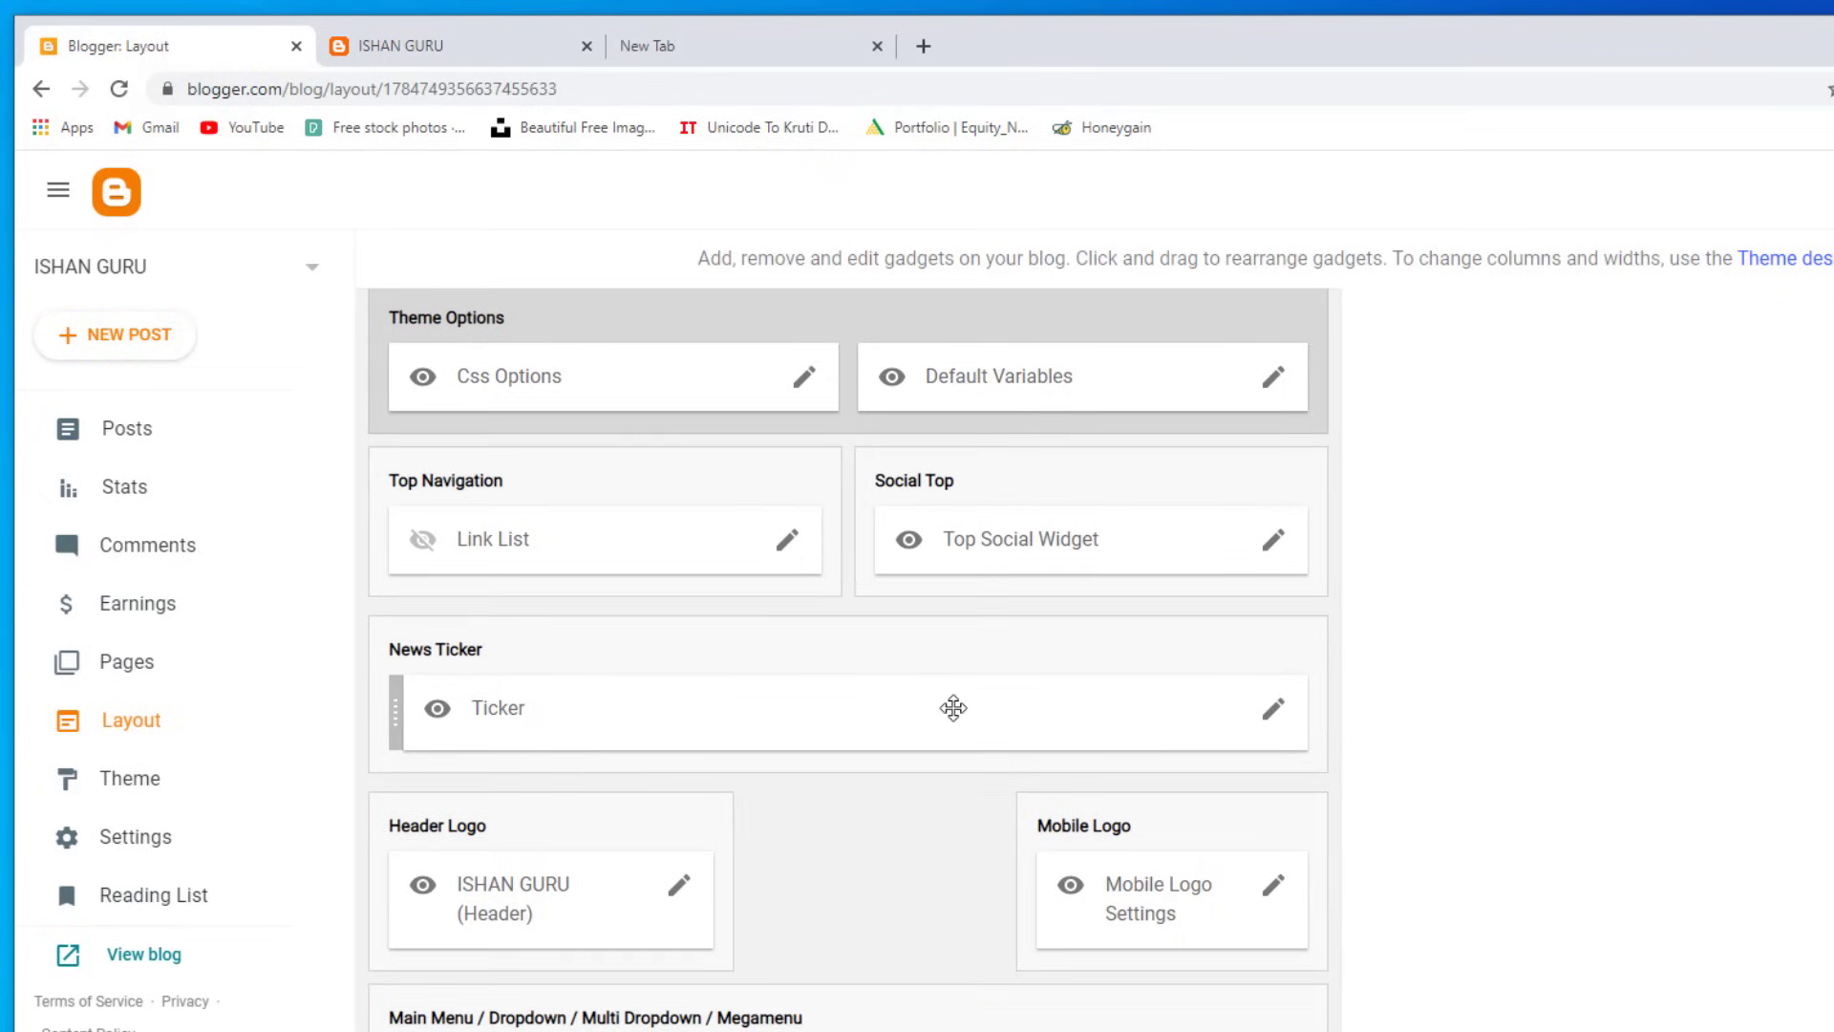
click(1274, 708)
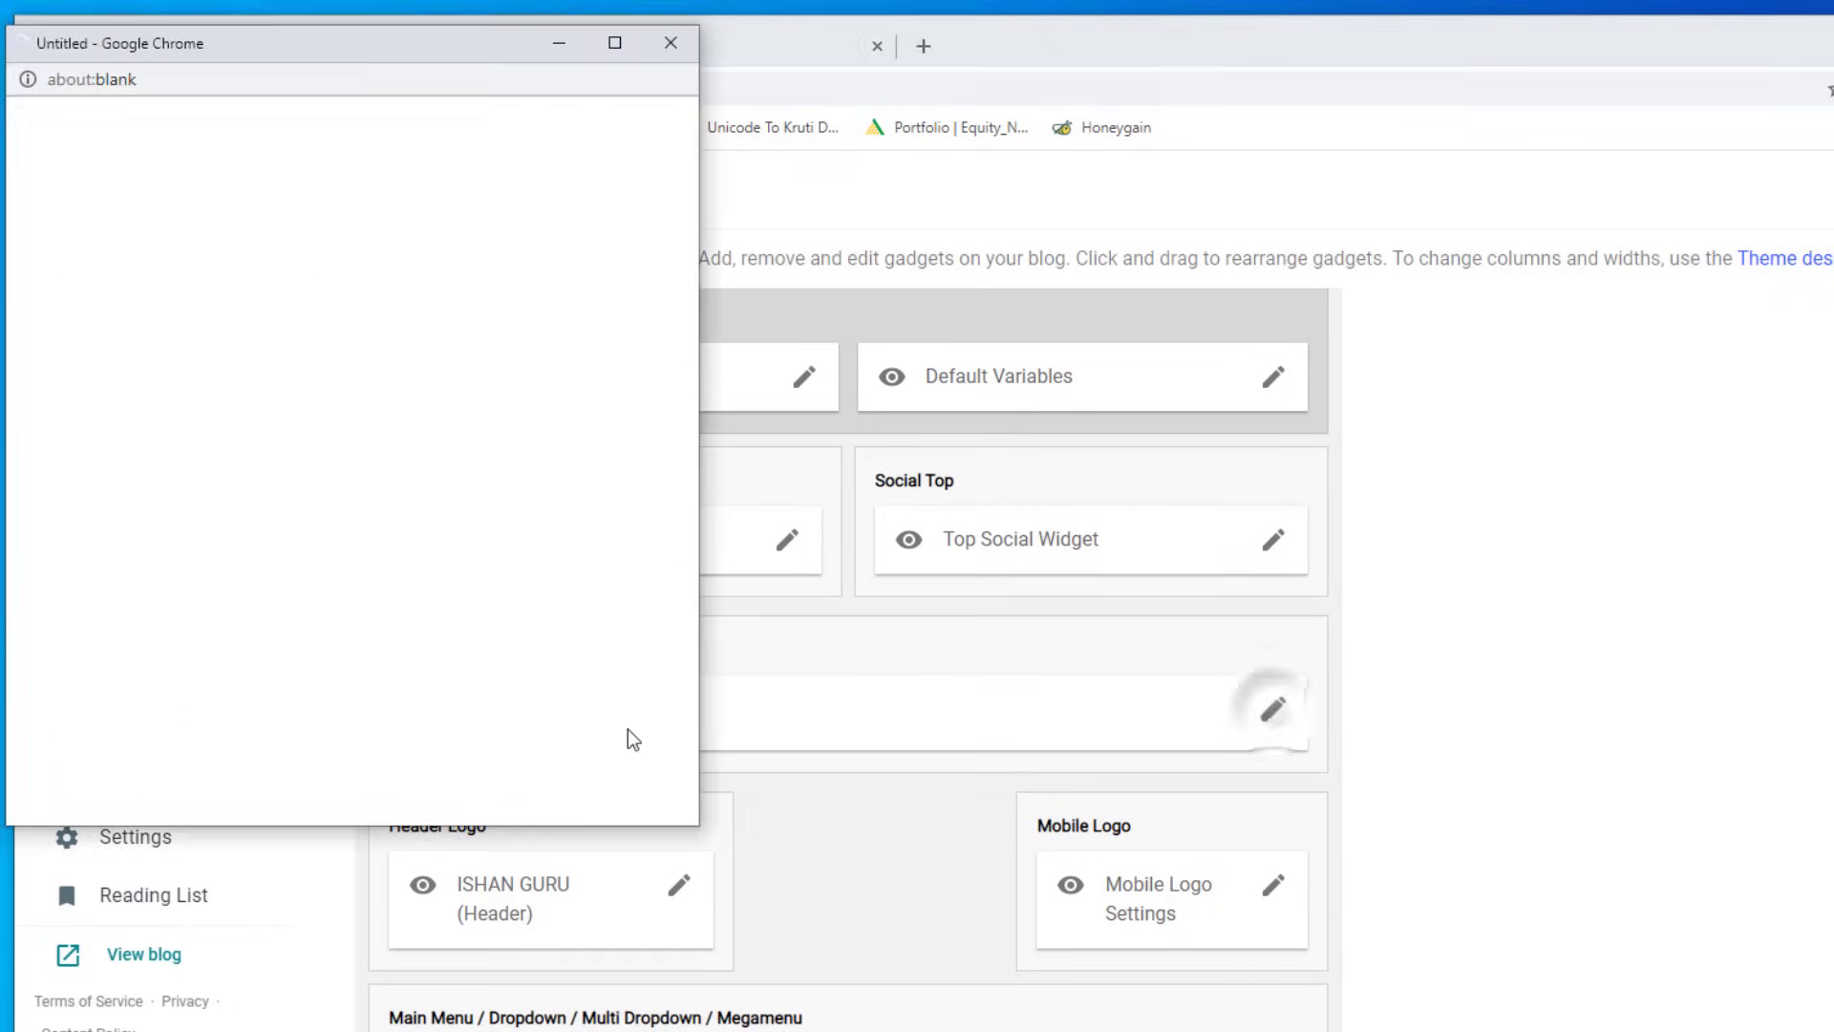
drag(377, 45, 1017, 204)
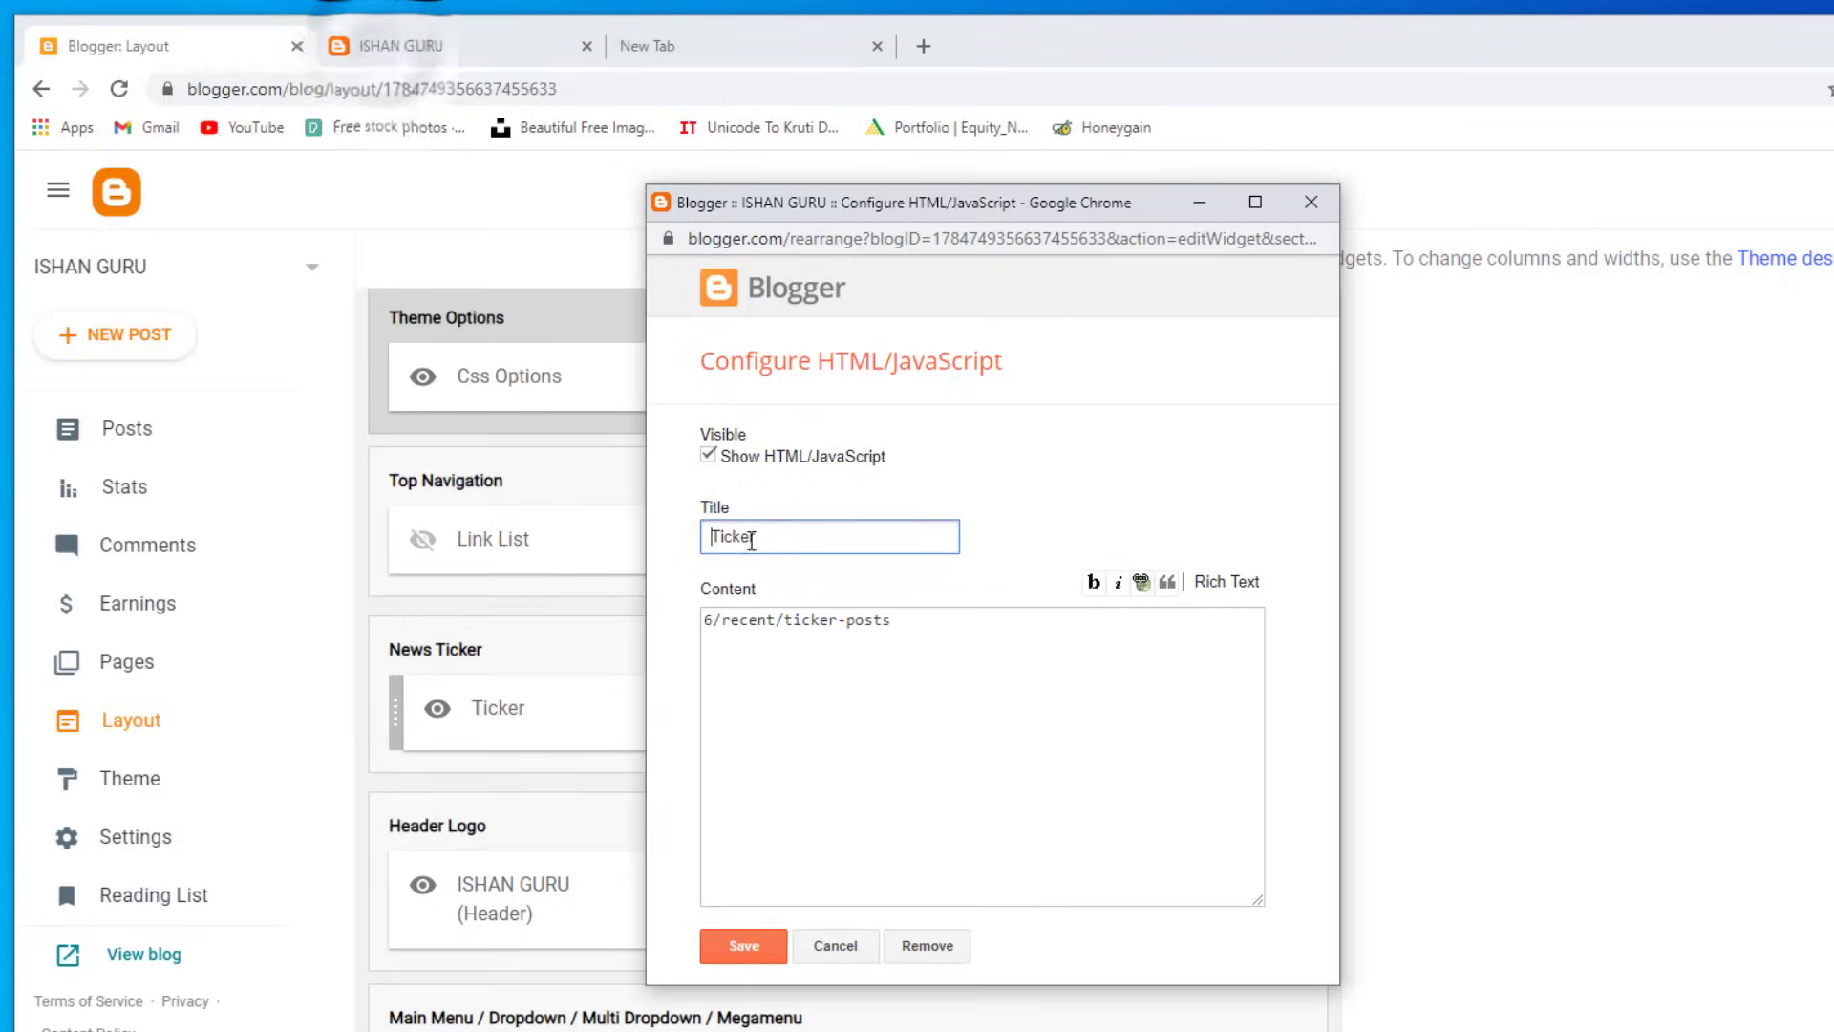
click(708, 456)
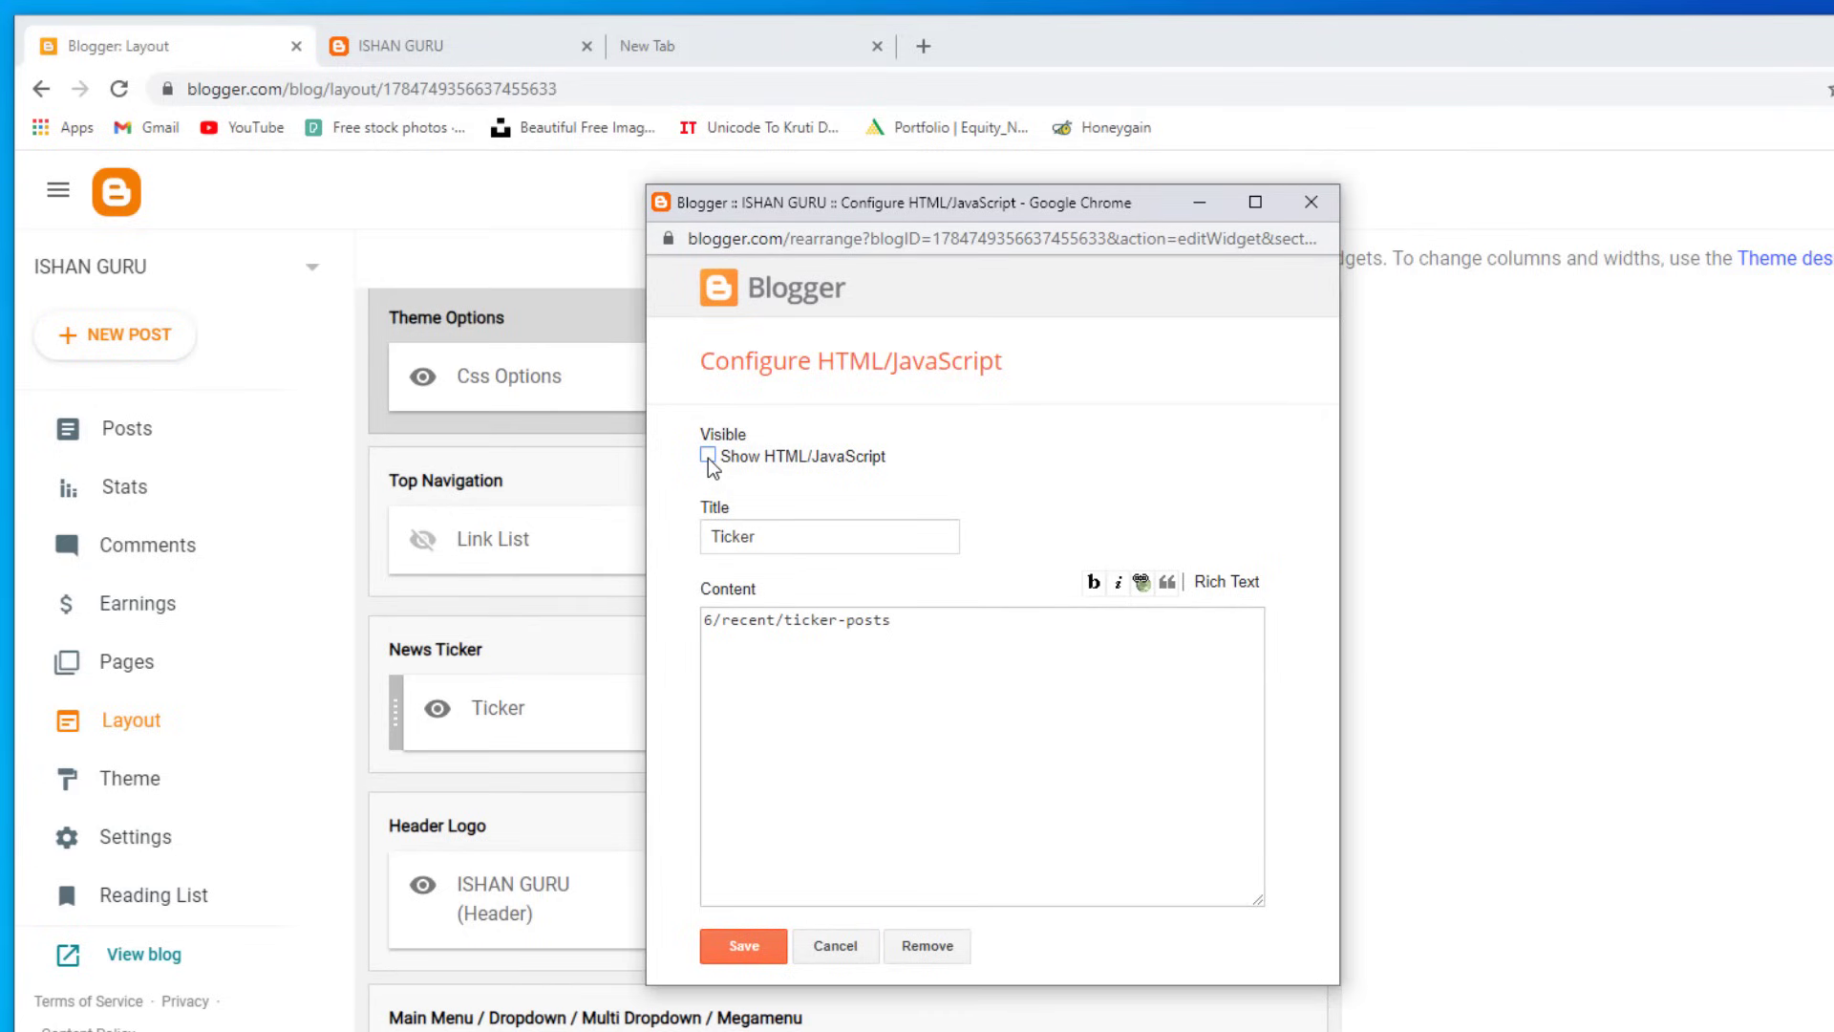
click(477, 48)
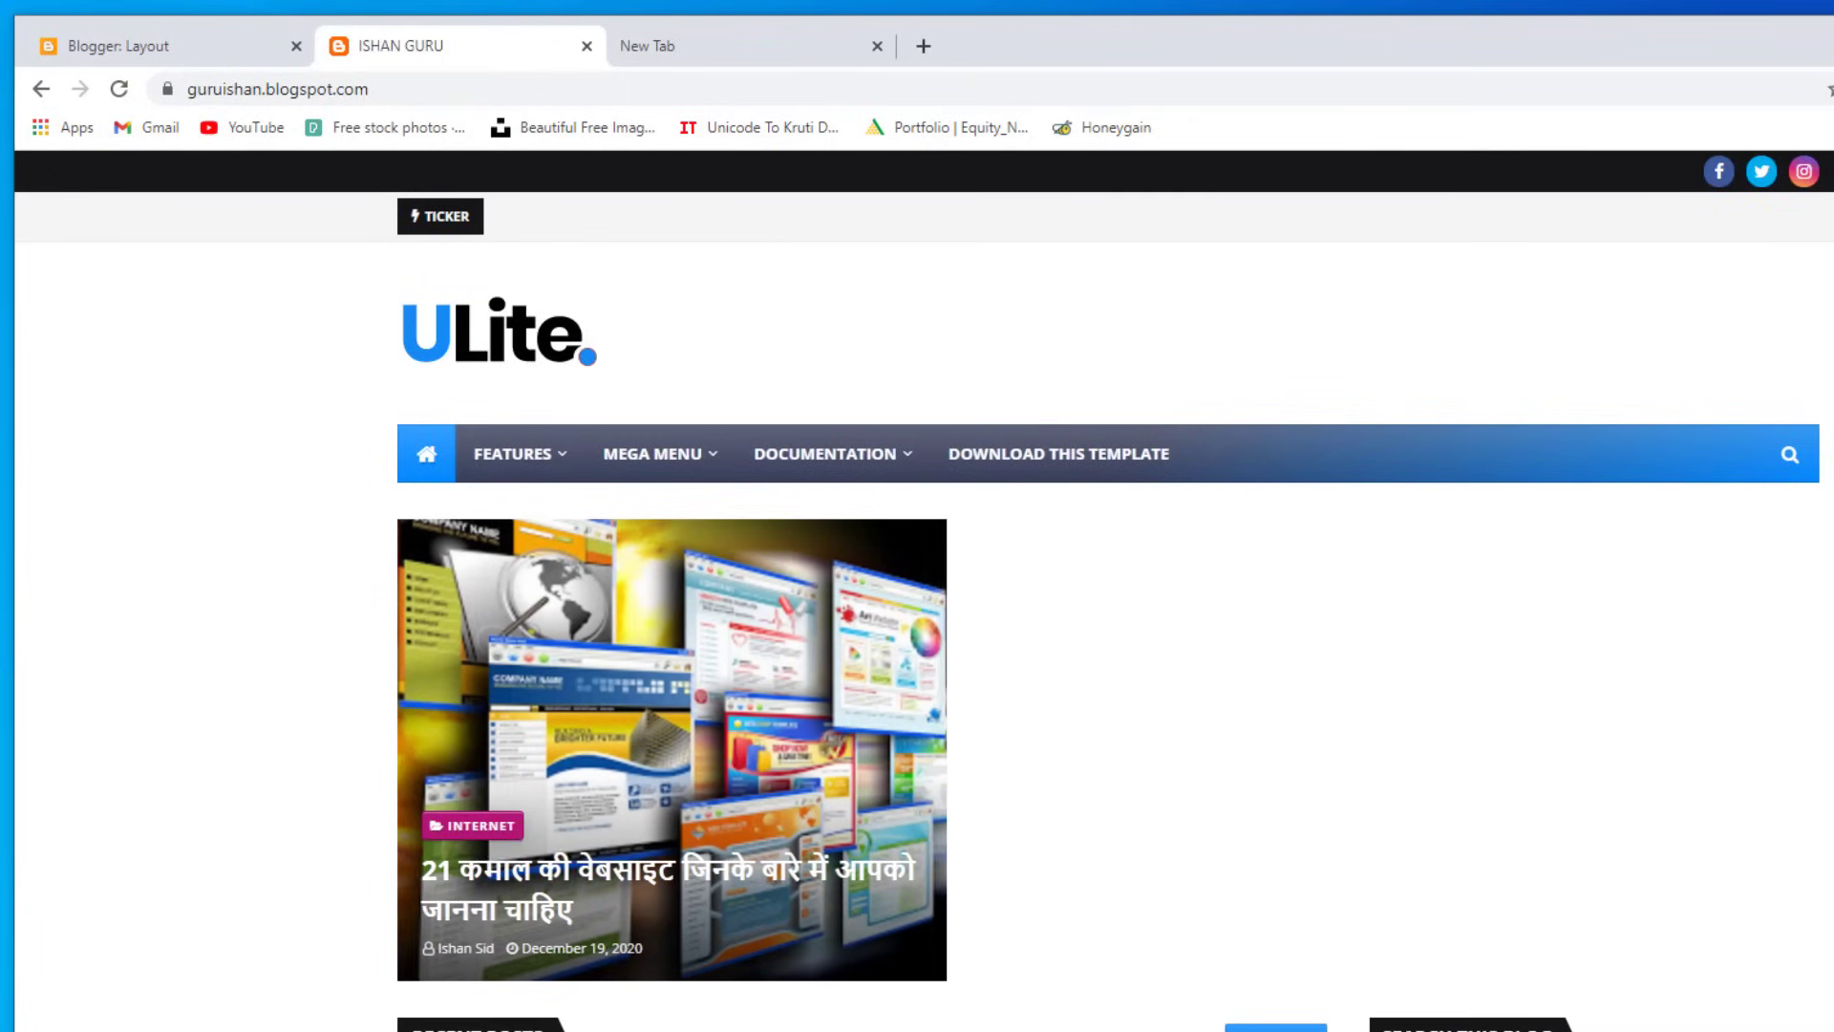
key(alt+Tab)
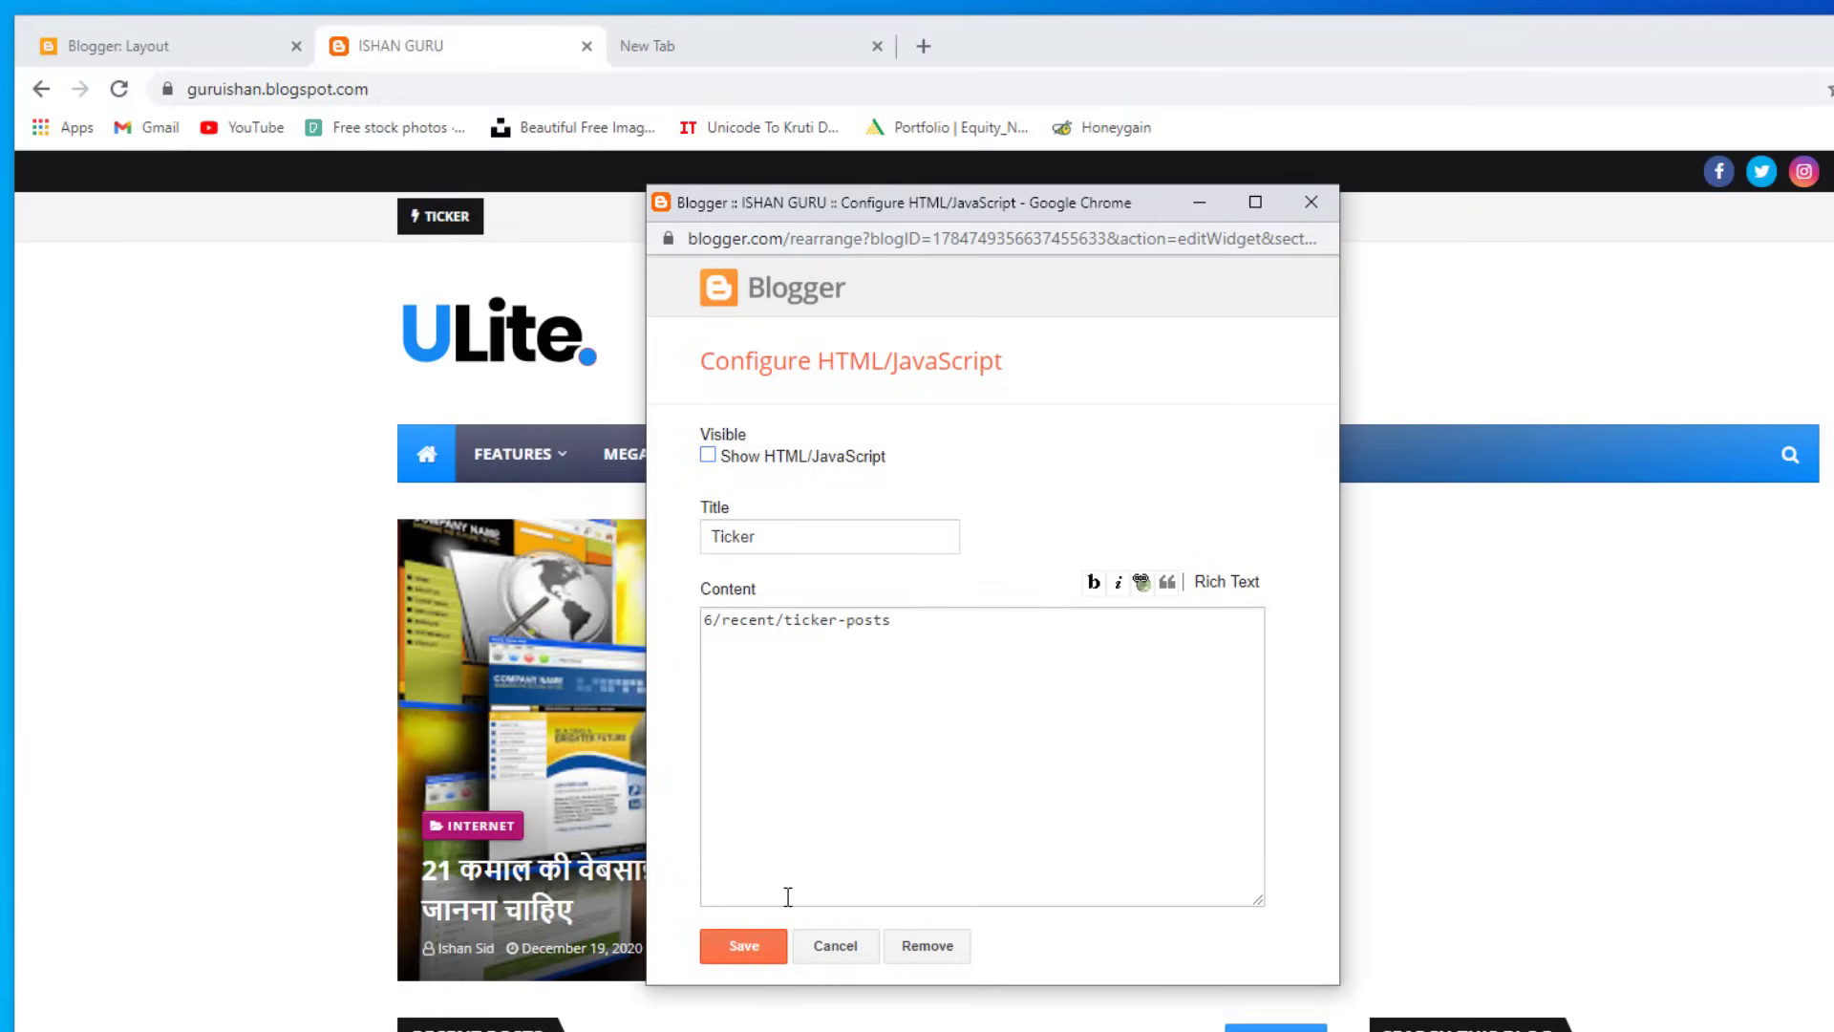
click(758, 945)
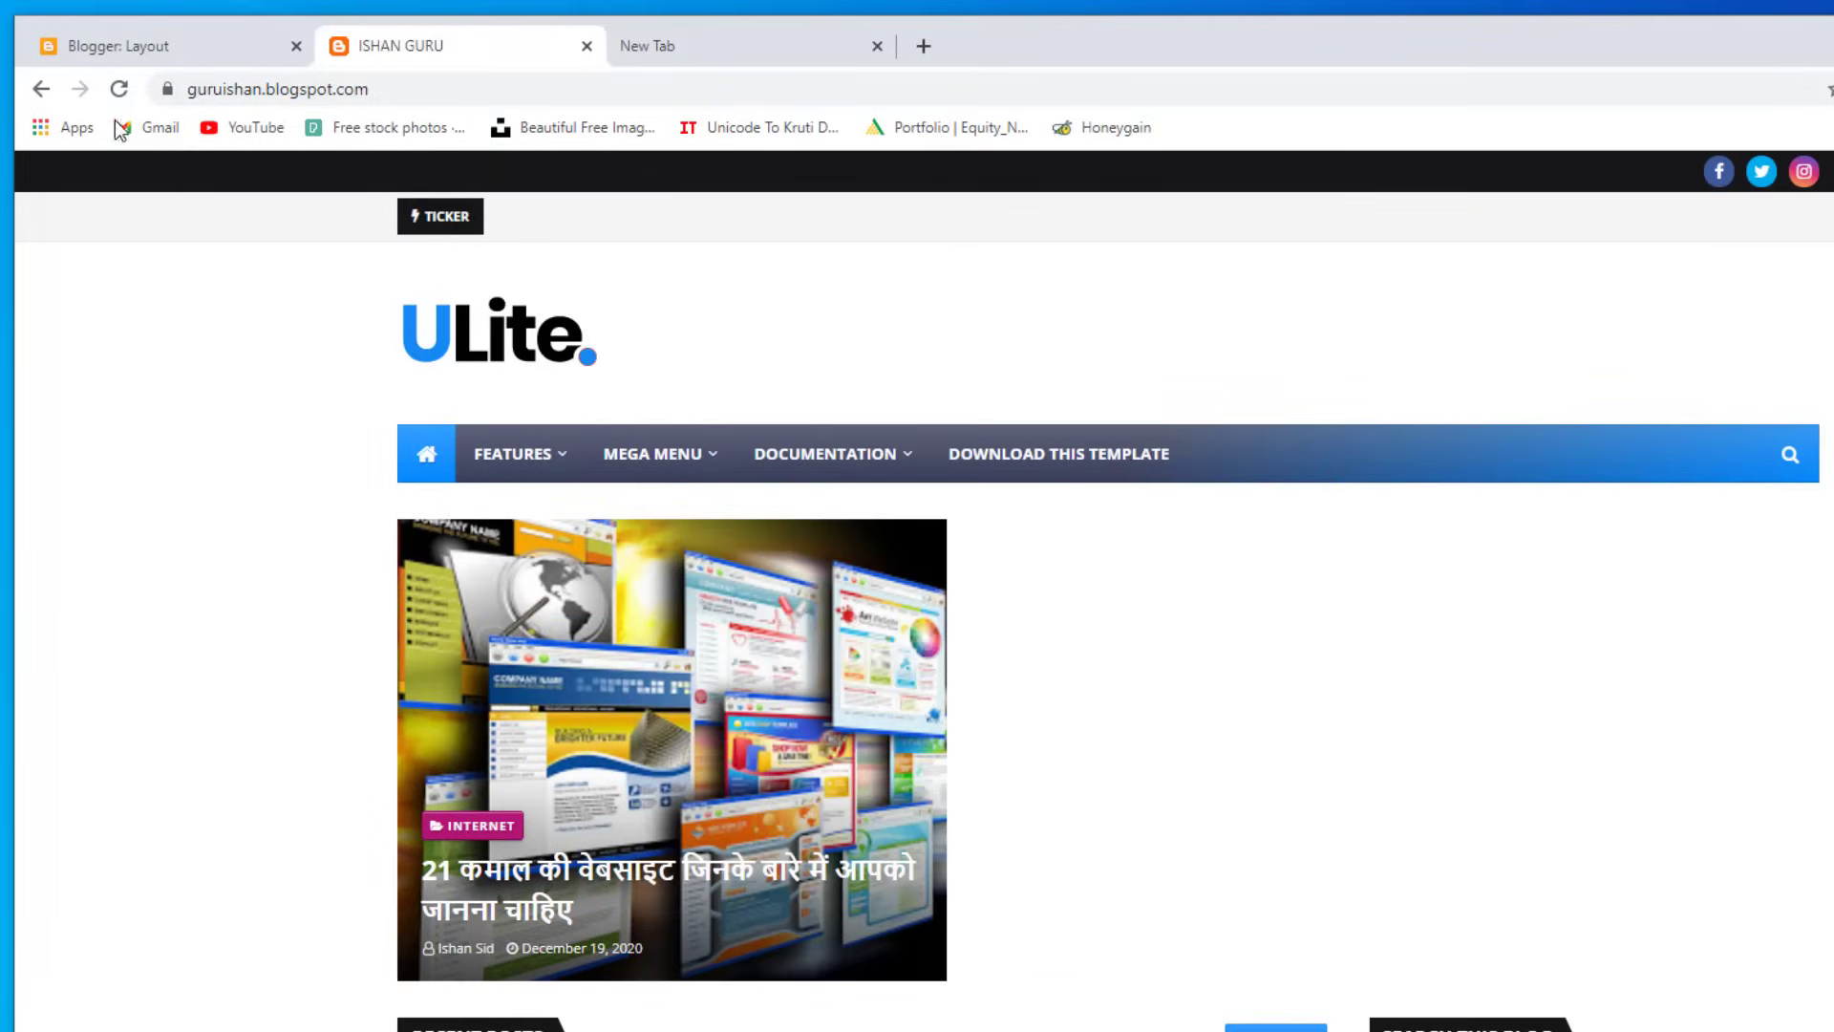
click(120, 89)
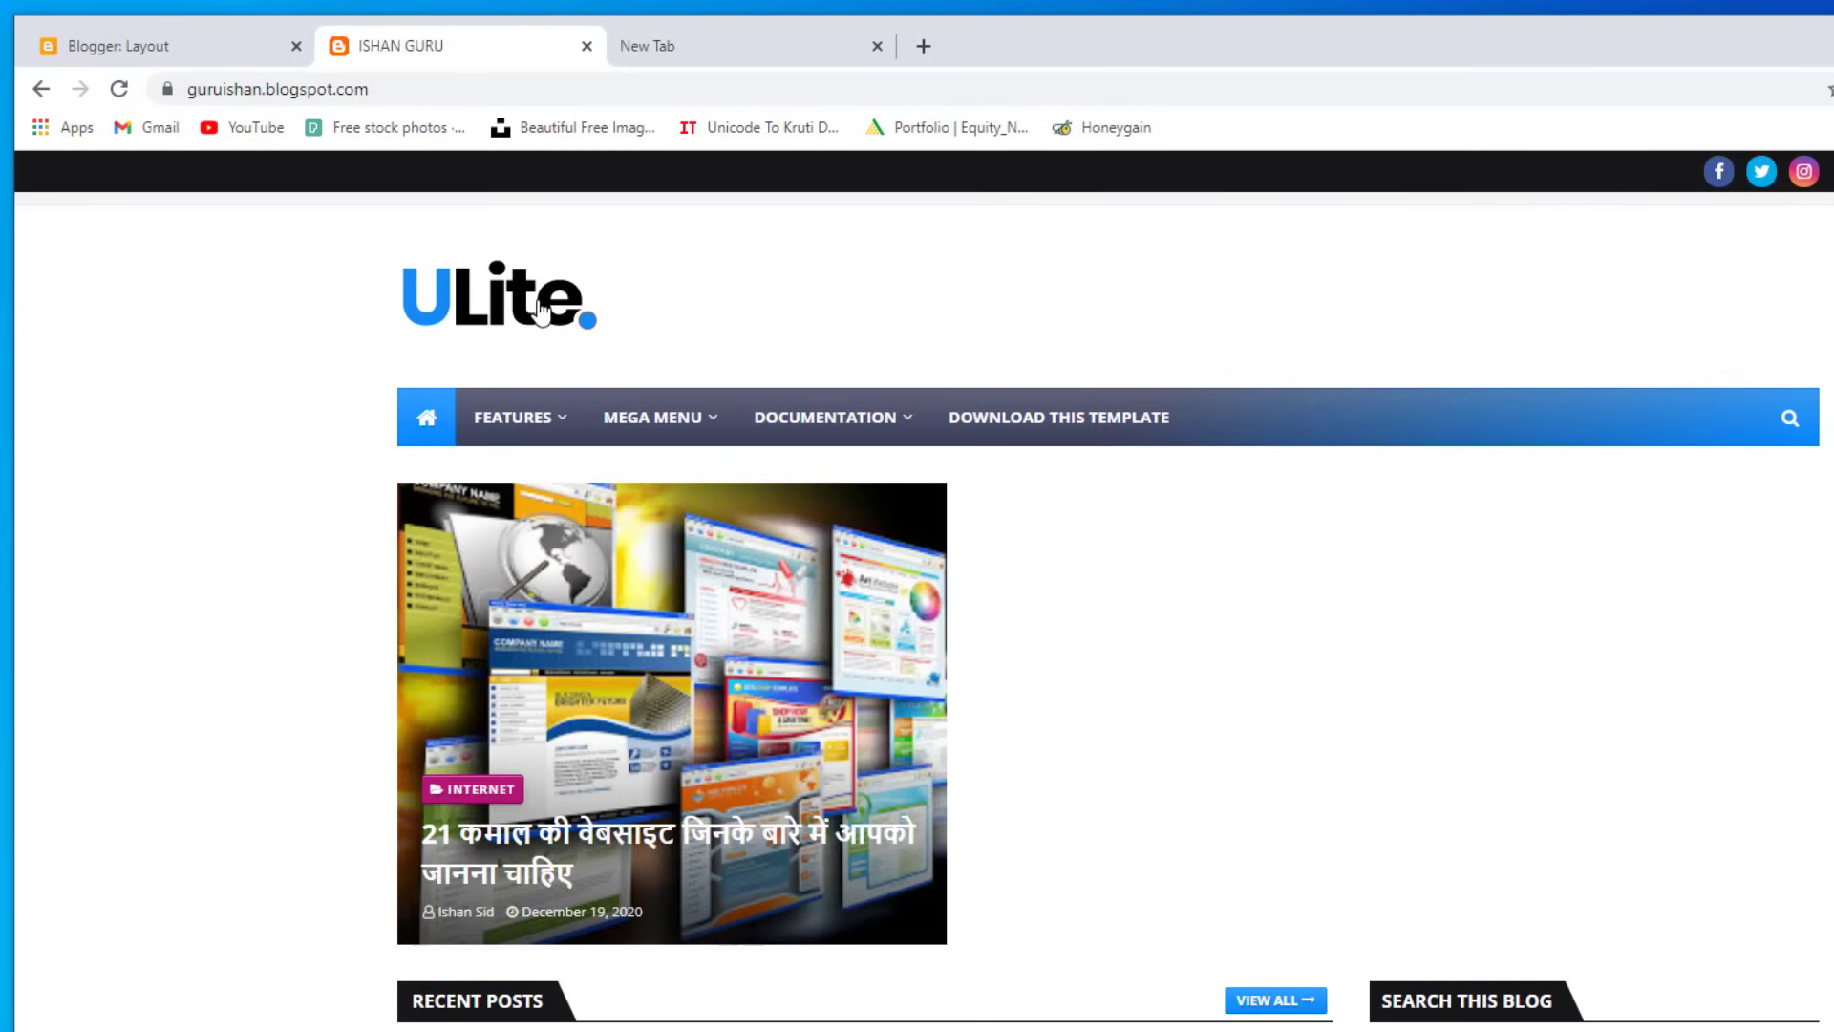
Step: Replace the ULite image in the Header Logo gadget with the blue G logo file from the computer
click(209, 55)
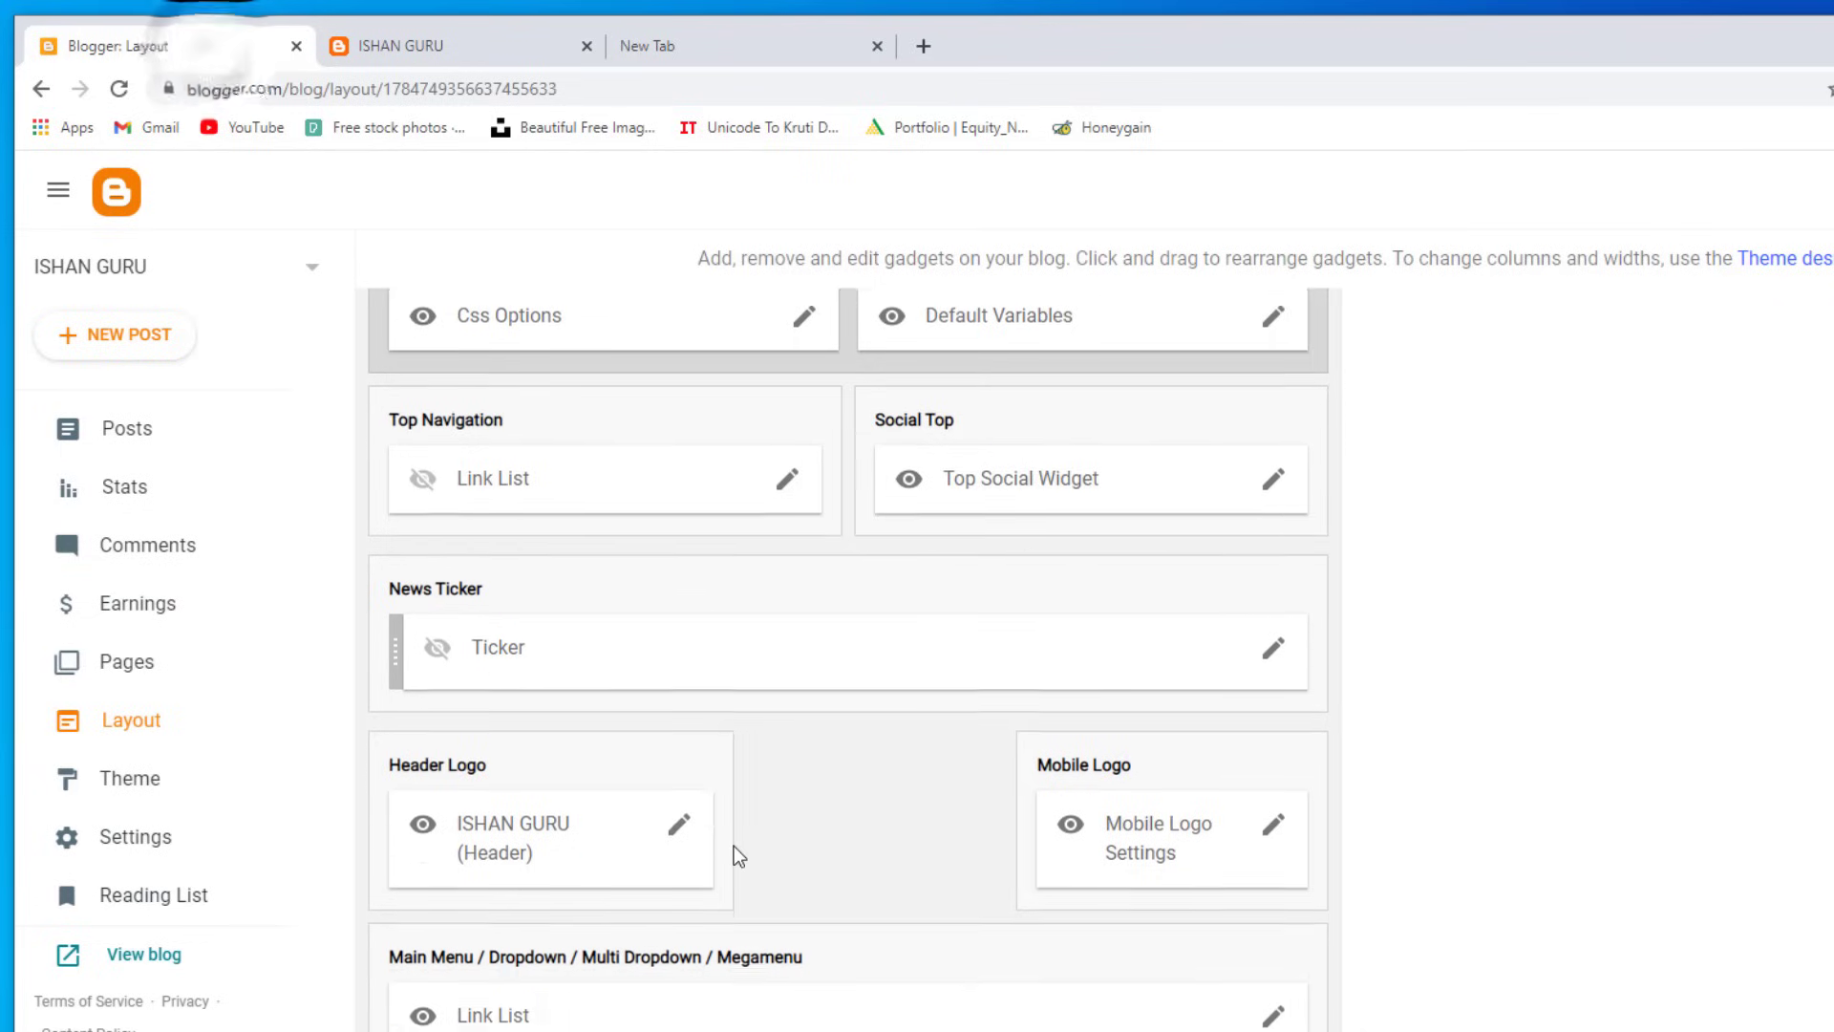
scroll(733, 845, down, 2)
scroll(621, 671, down, 1)
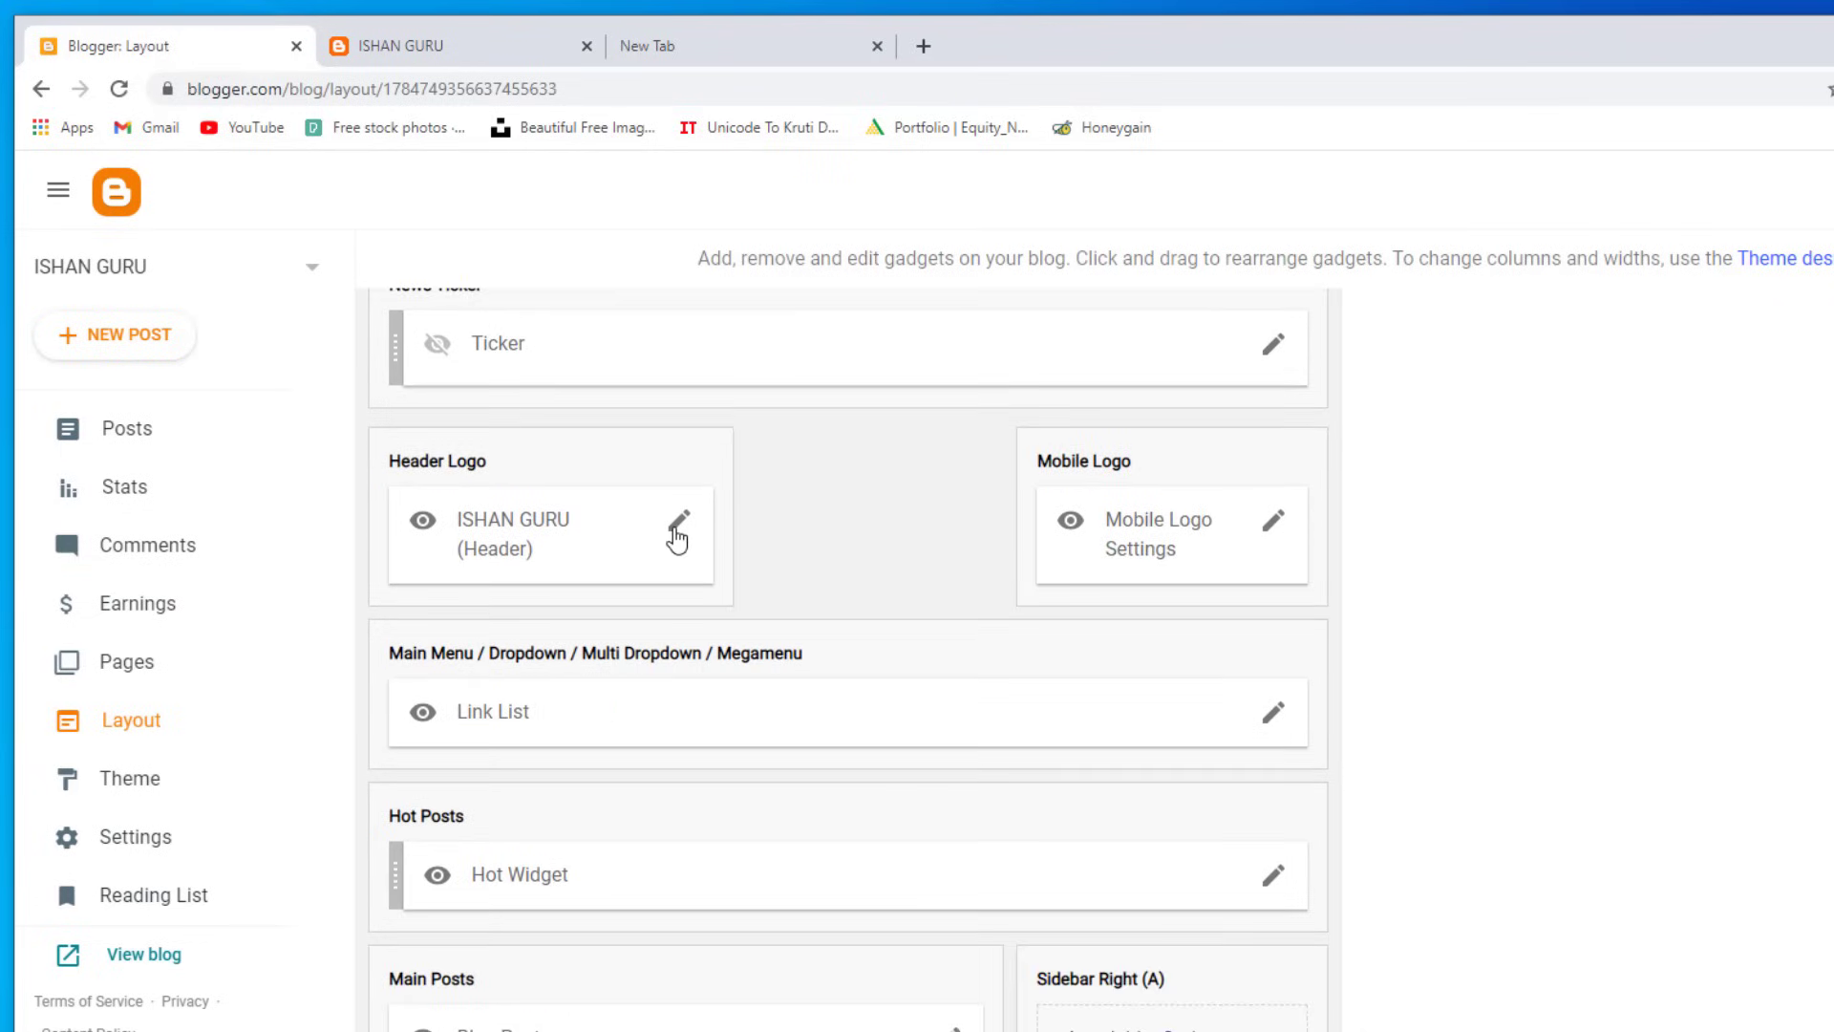
click(680, 525)
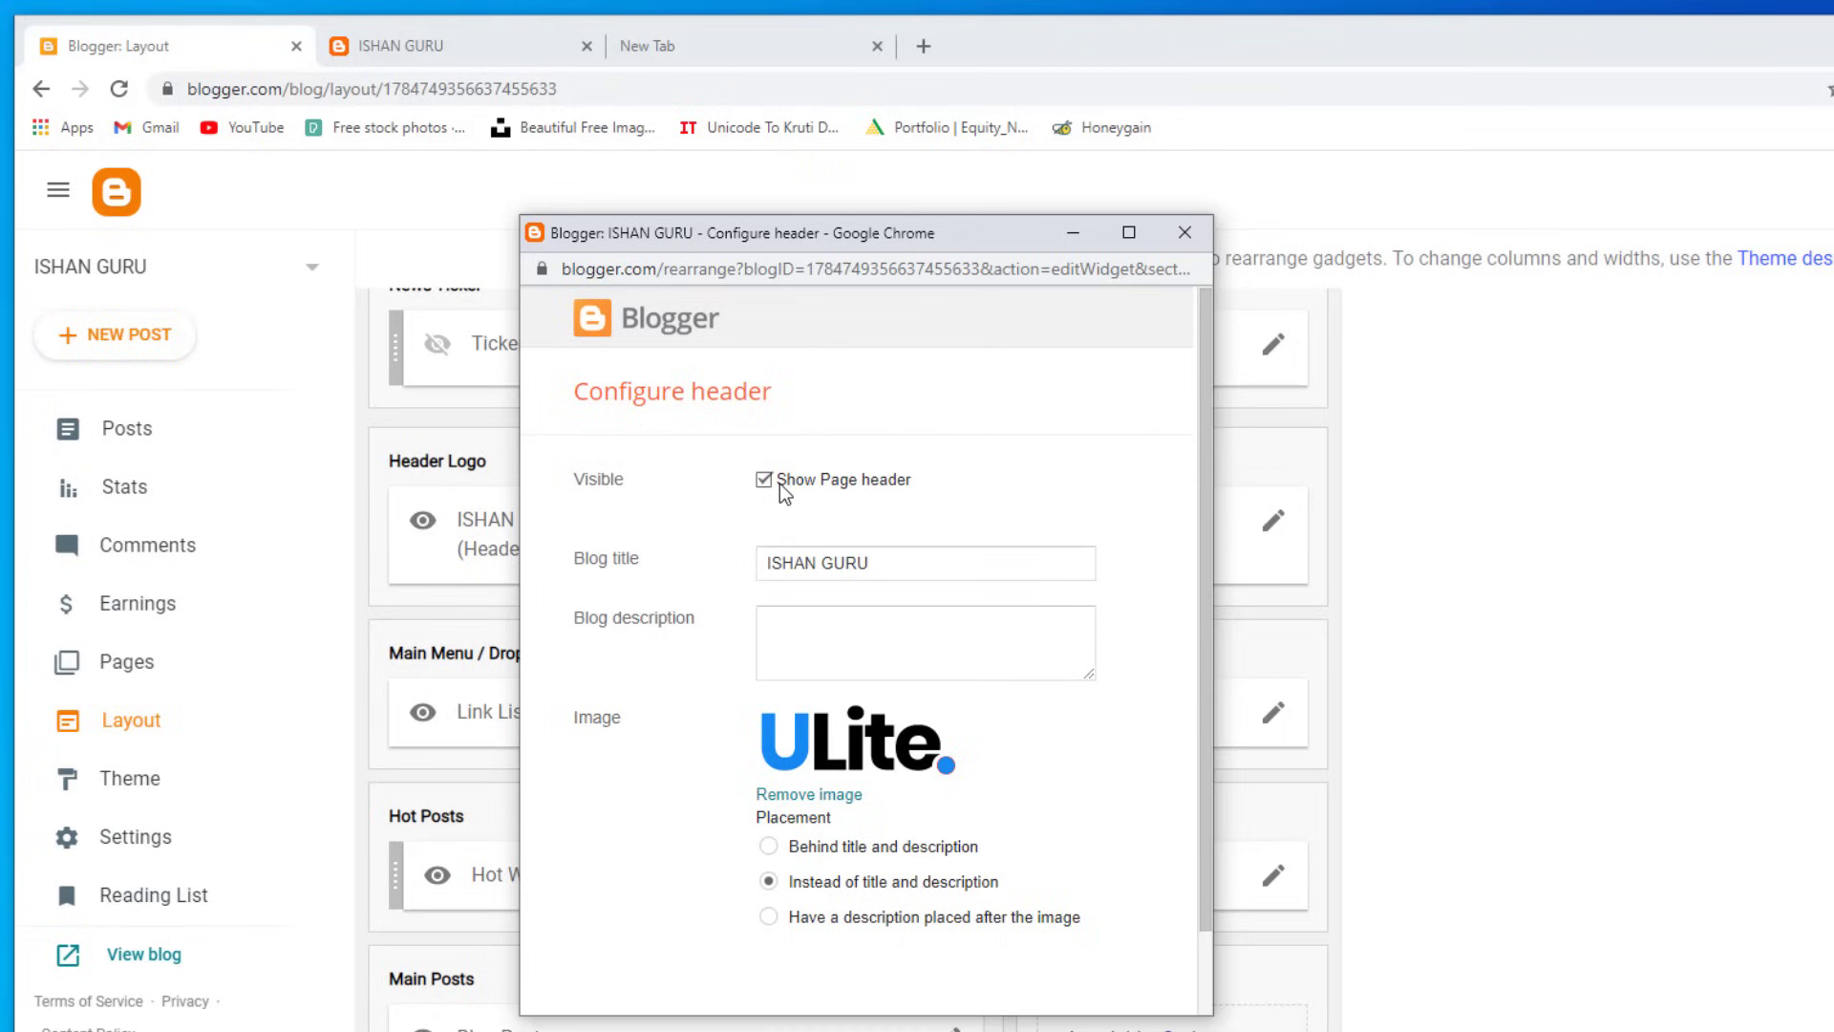
click(834, 622)
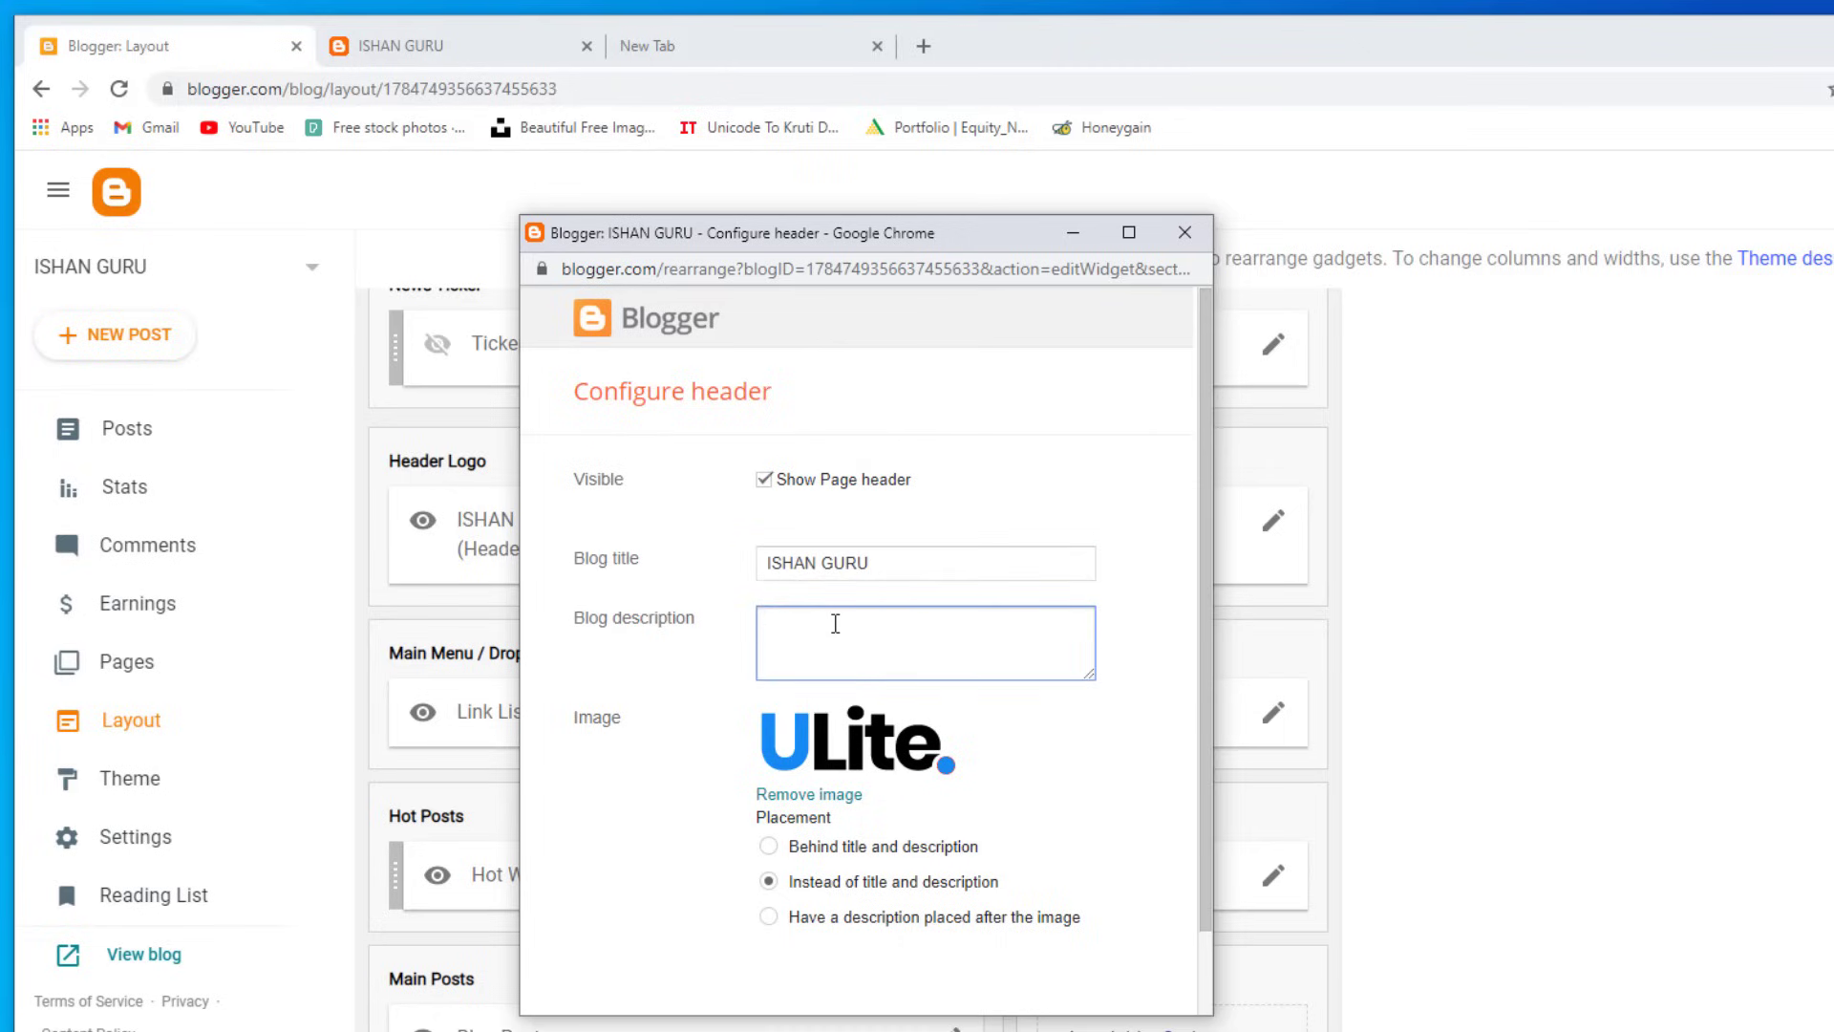
scroll(867, 669, down, 1)
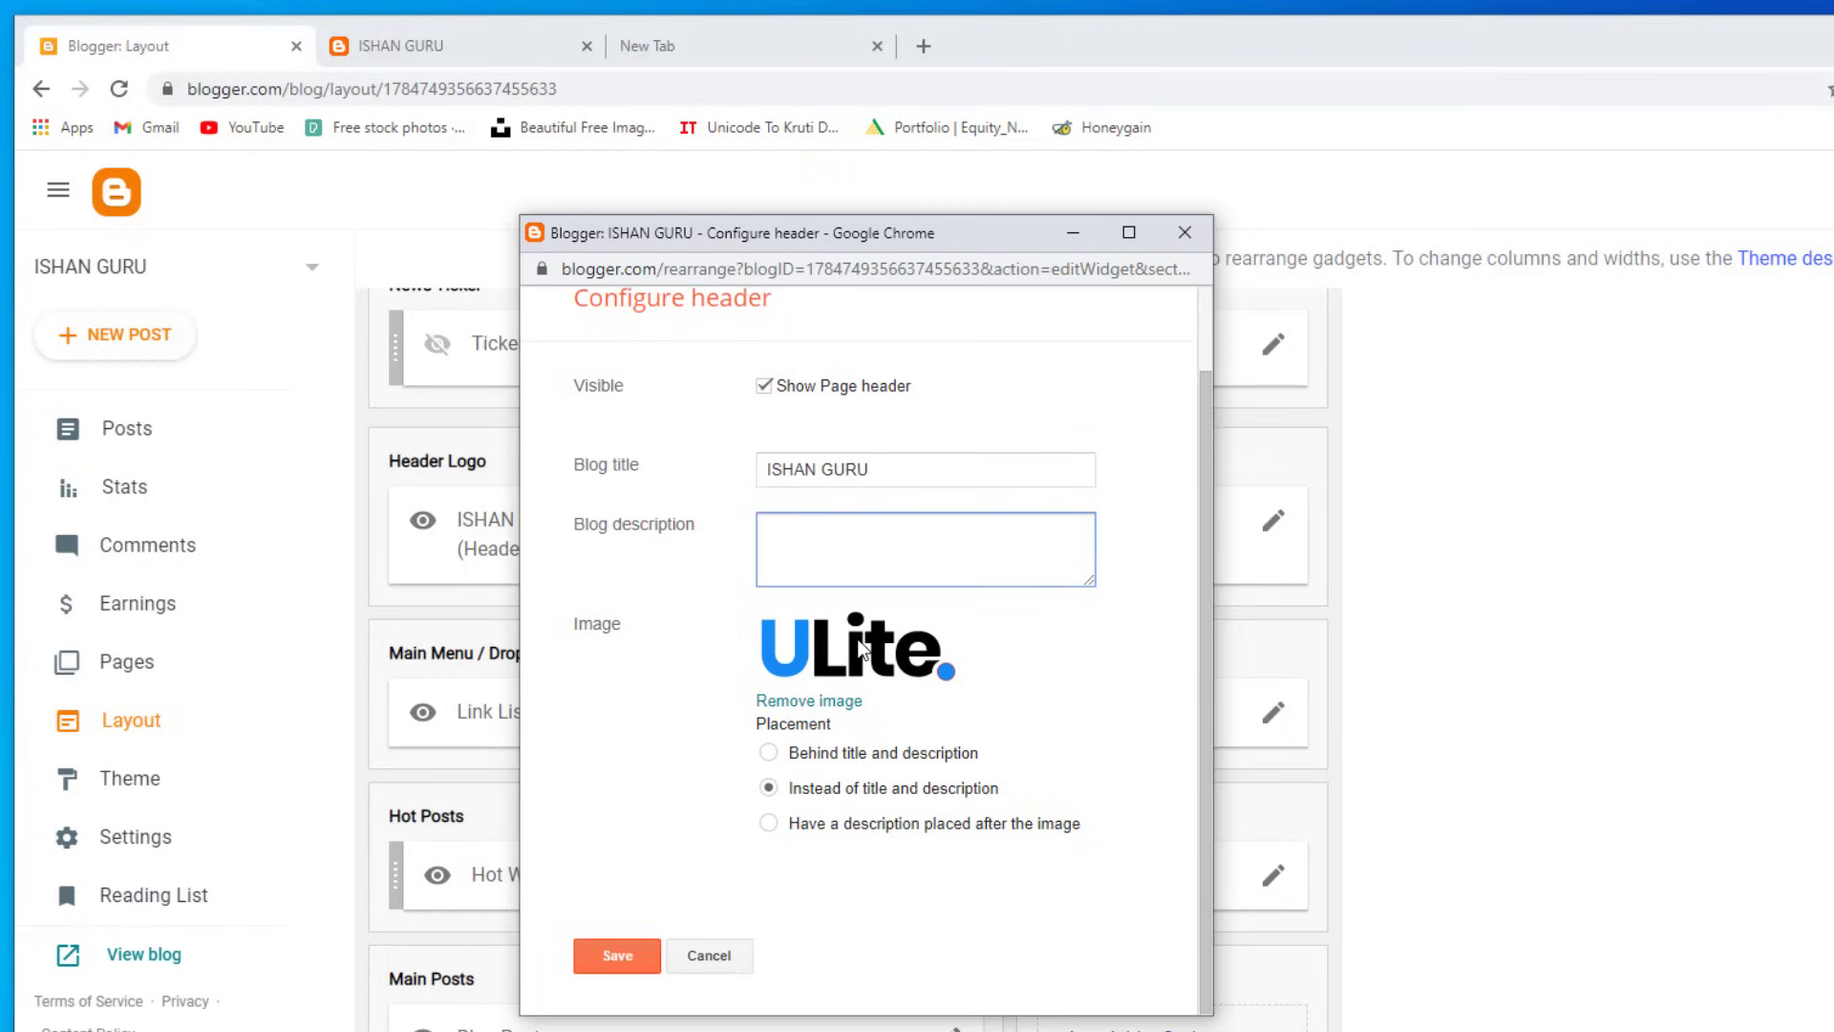
click(827, 702)
click(769, 627)
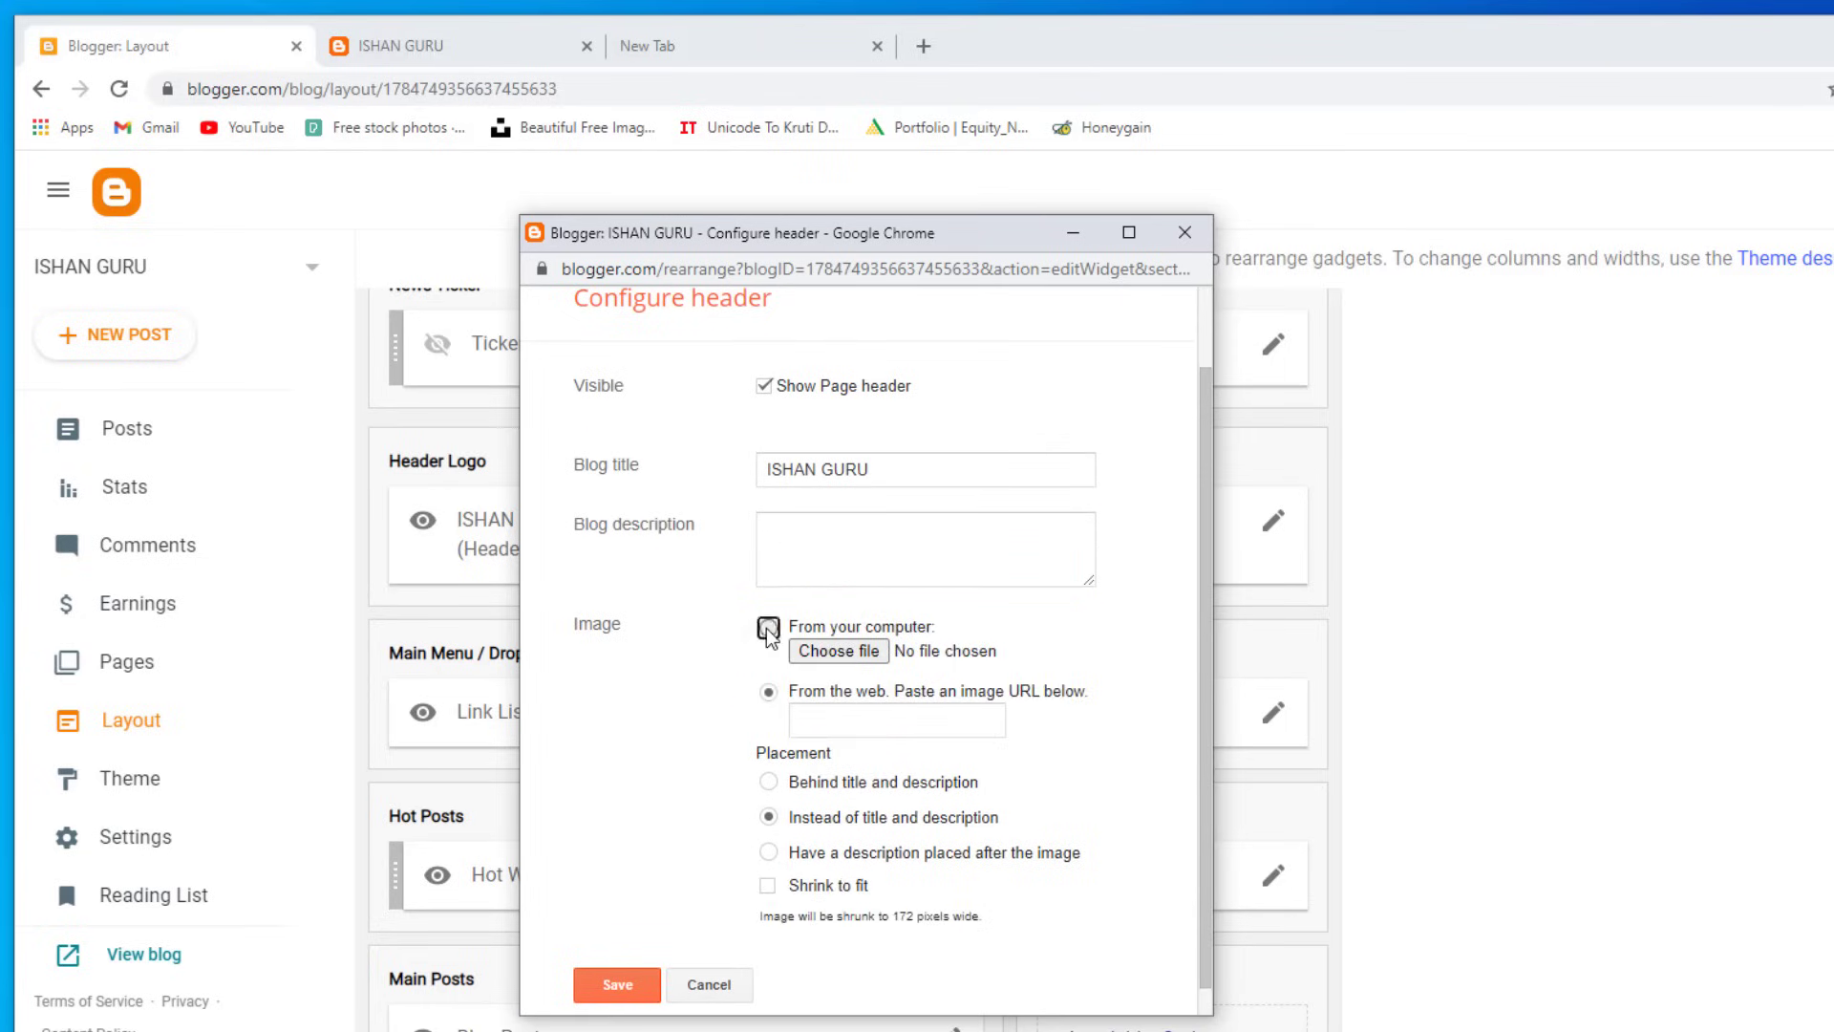
click(837, 651)
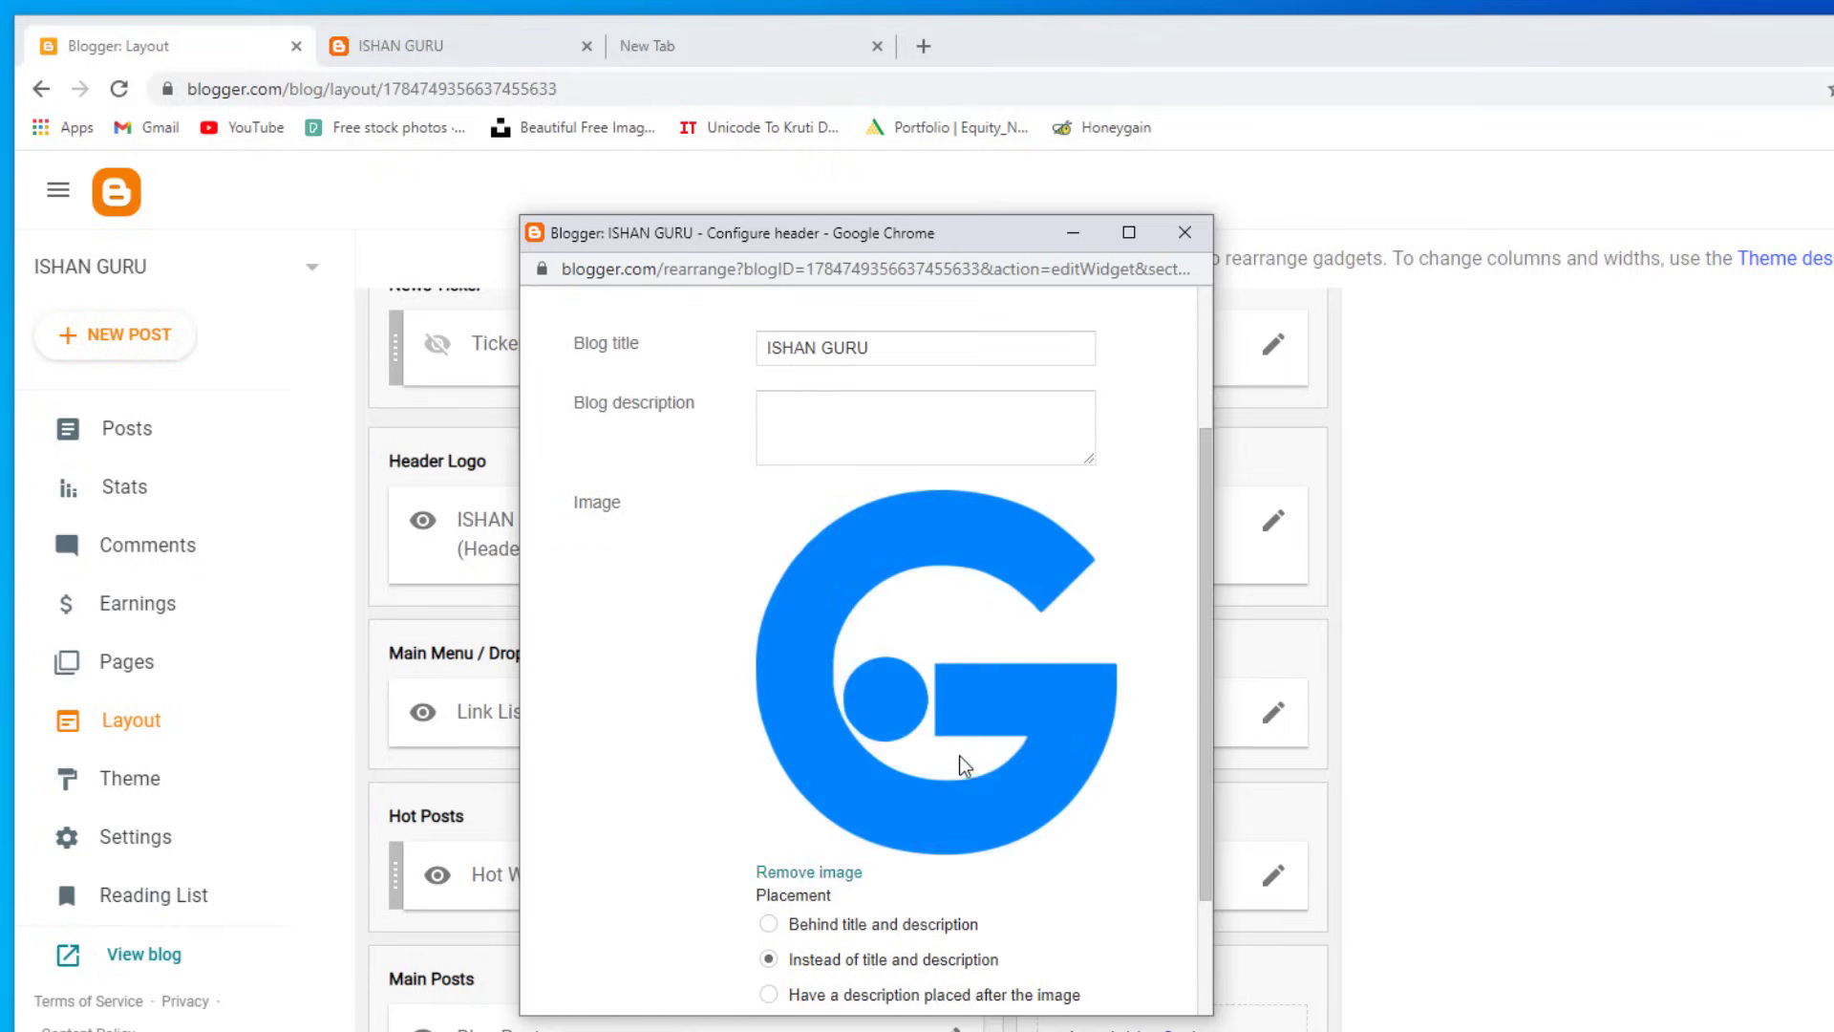
Step: Save the header configuration, reload the live home page and look over its logo and menu bar
scroll(846, 758, down, 2)
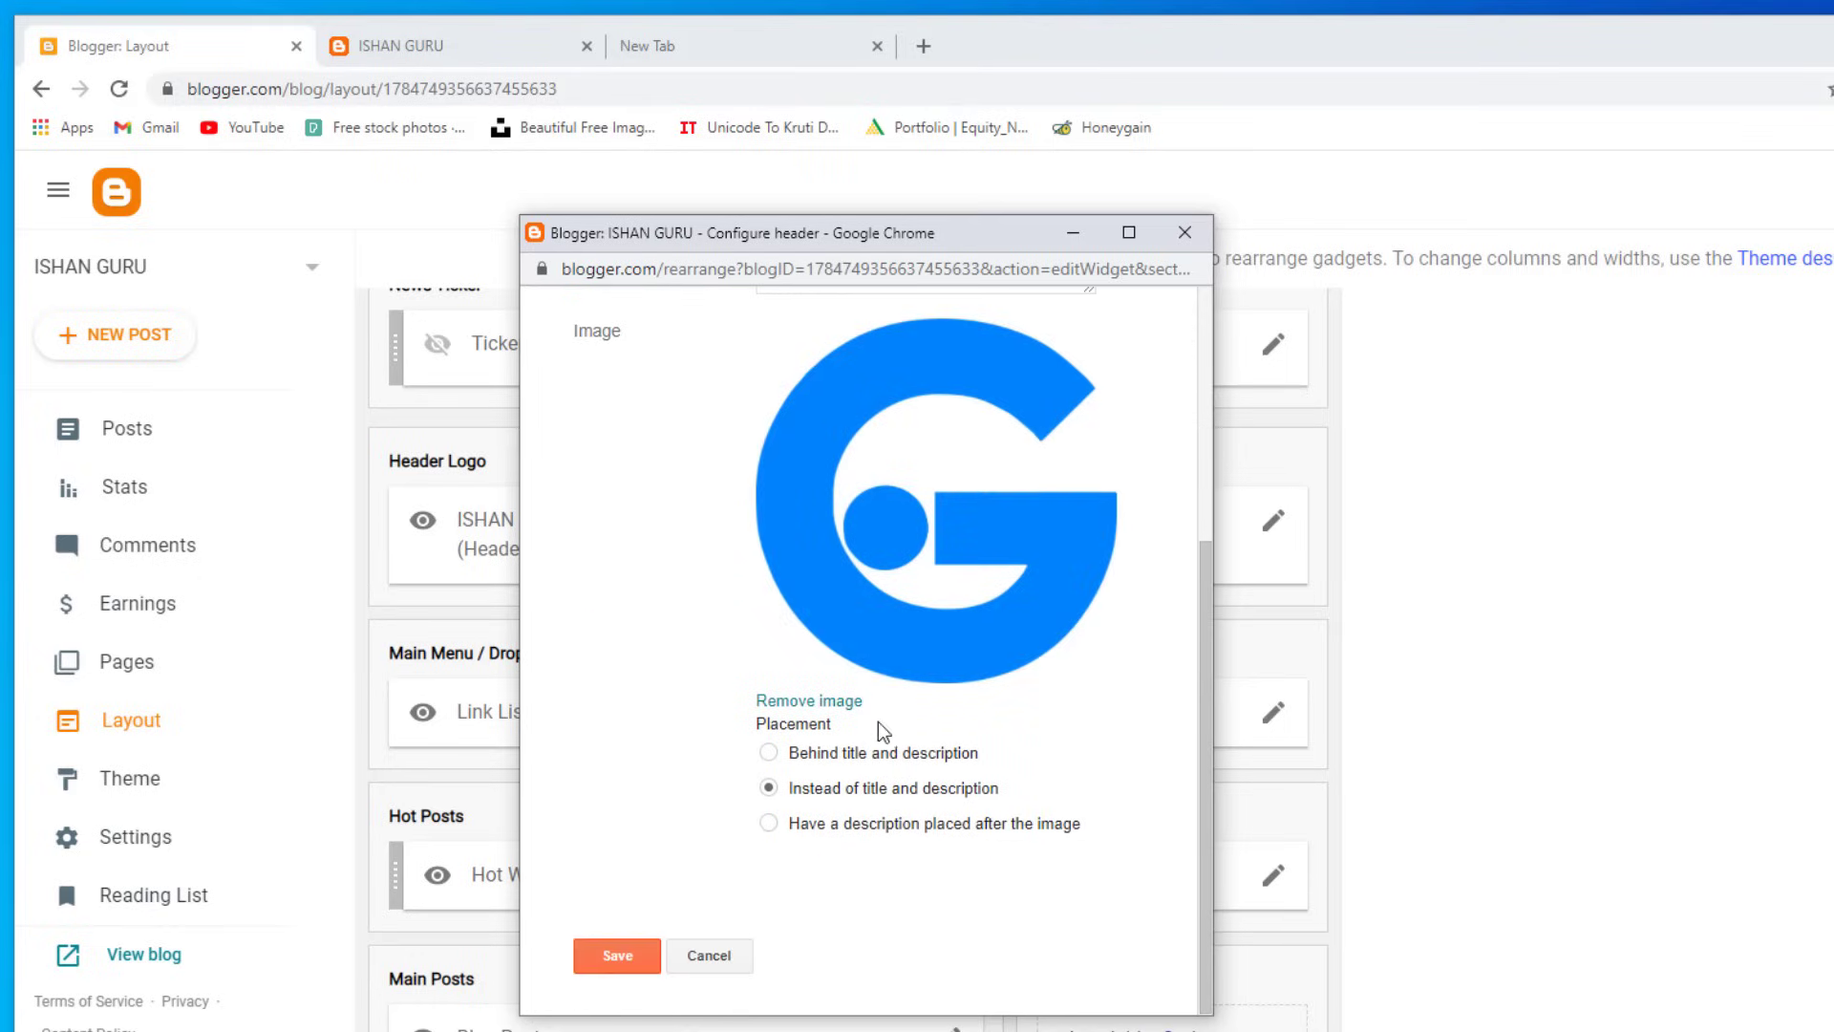
click(623, 955)
click(401, 45)
click(119, 89)
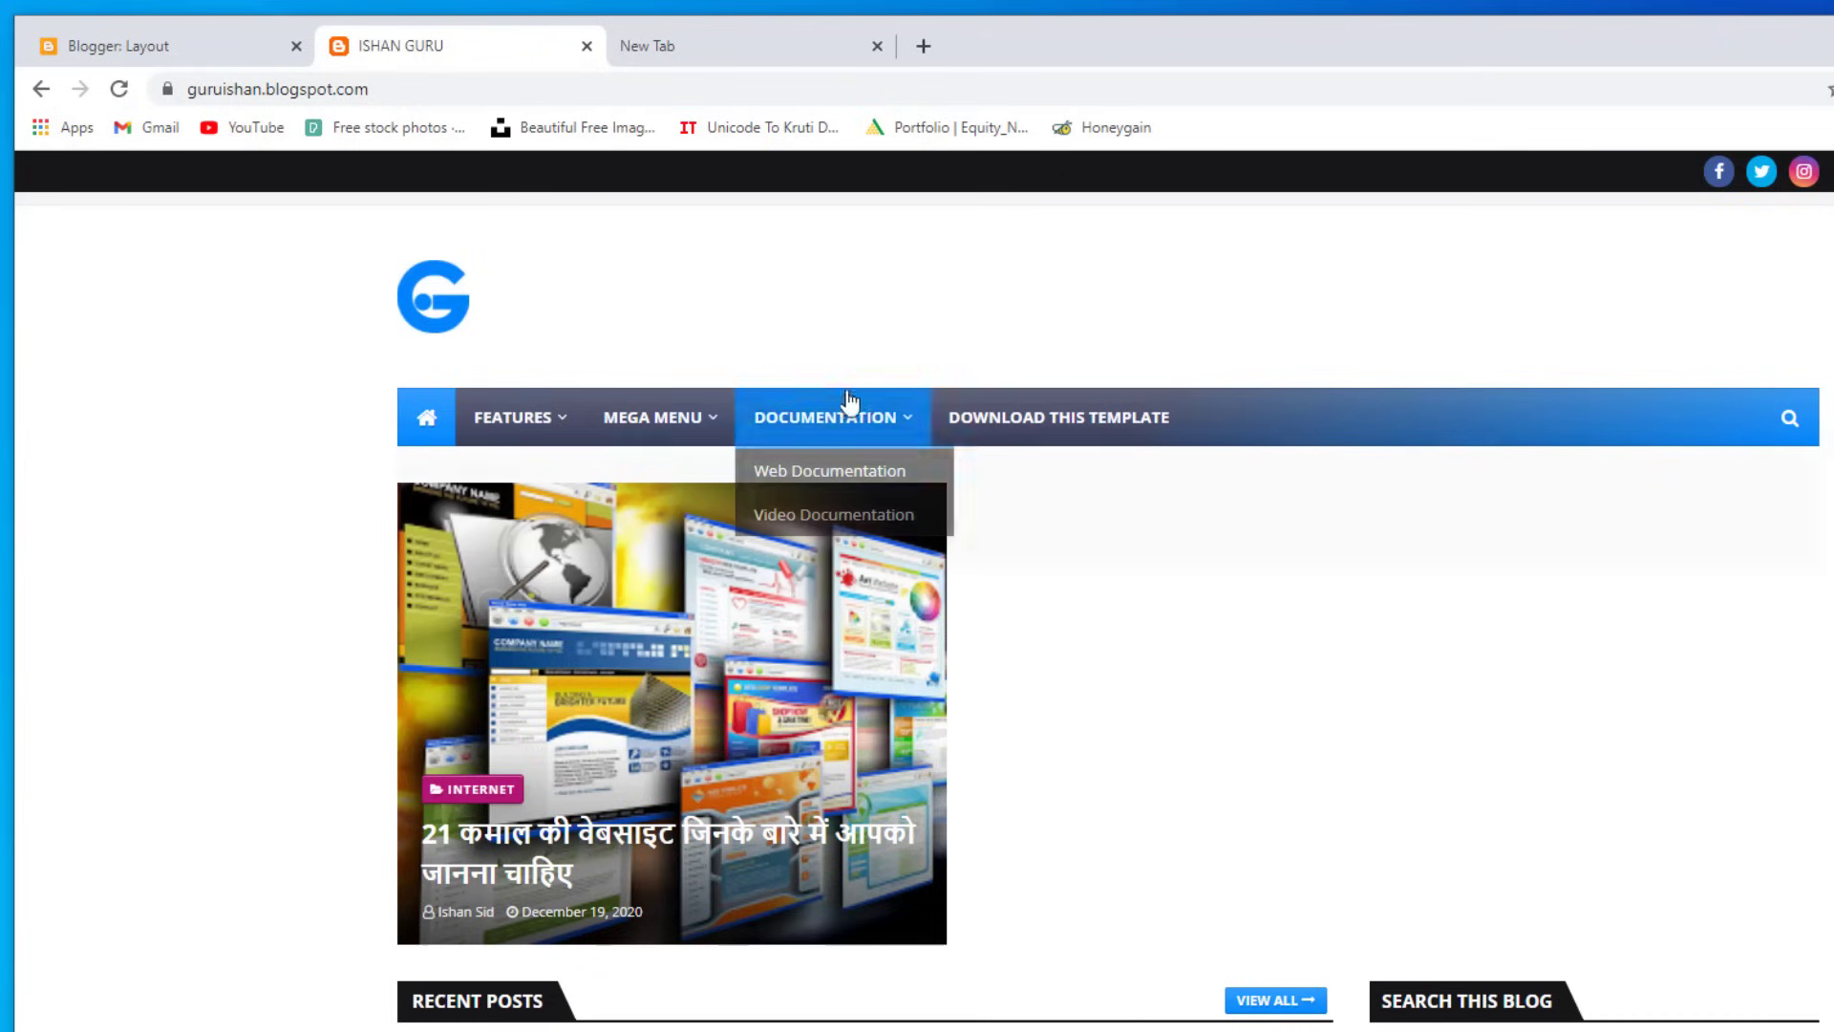
mouse_move(627, 457)
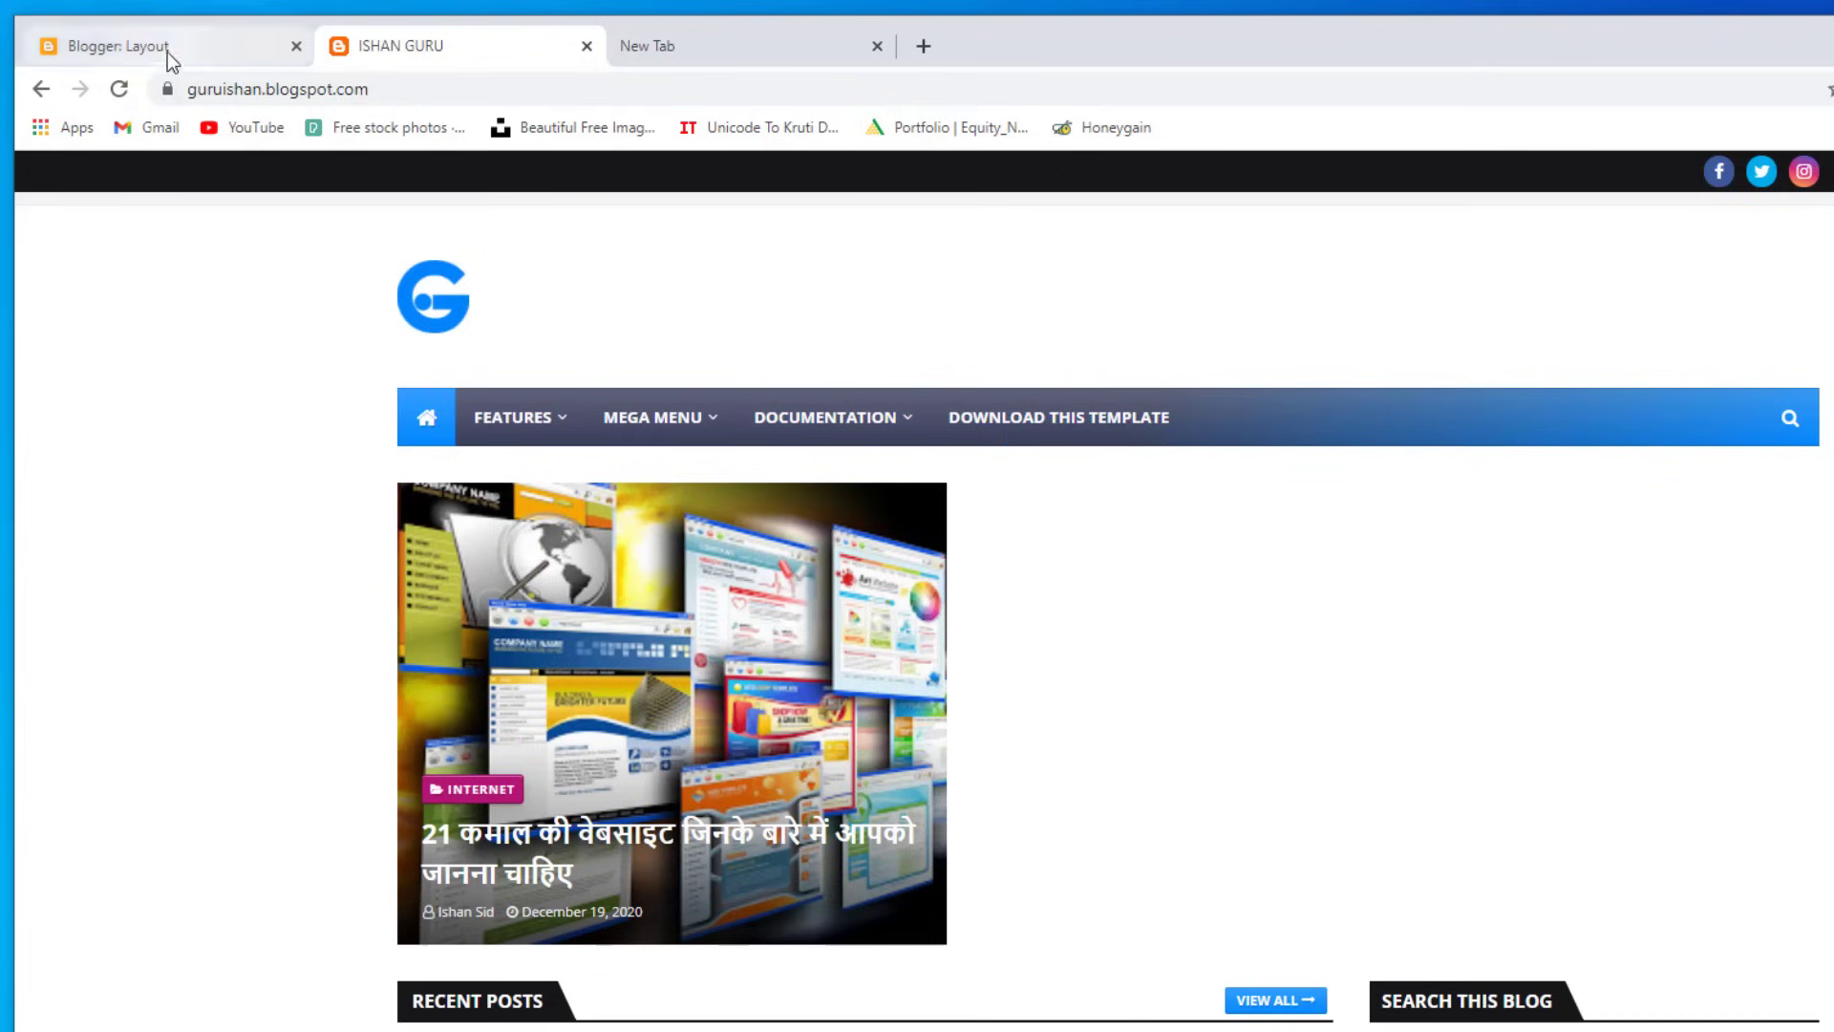
Step: Delete all the theme's default links, from Home-icon to Download This Template, in the Main Menu section's Link List gadget
click(168, 51)
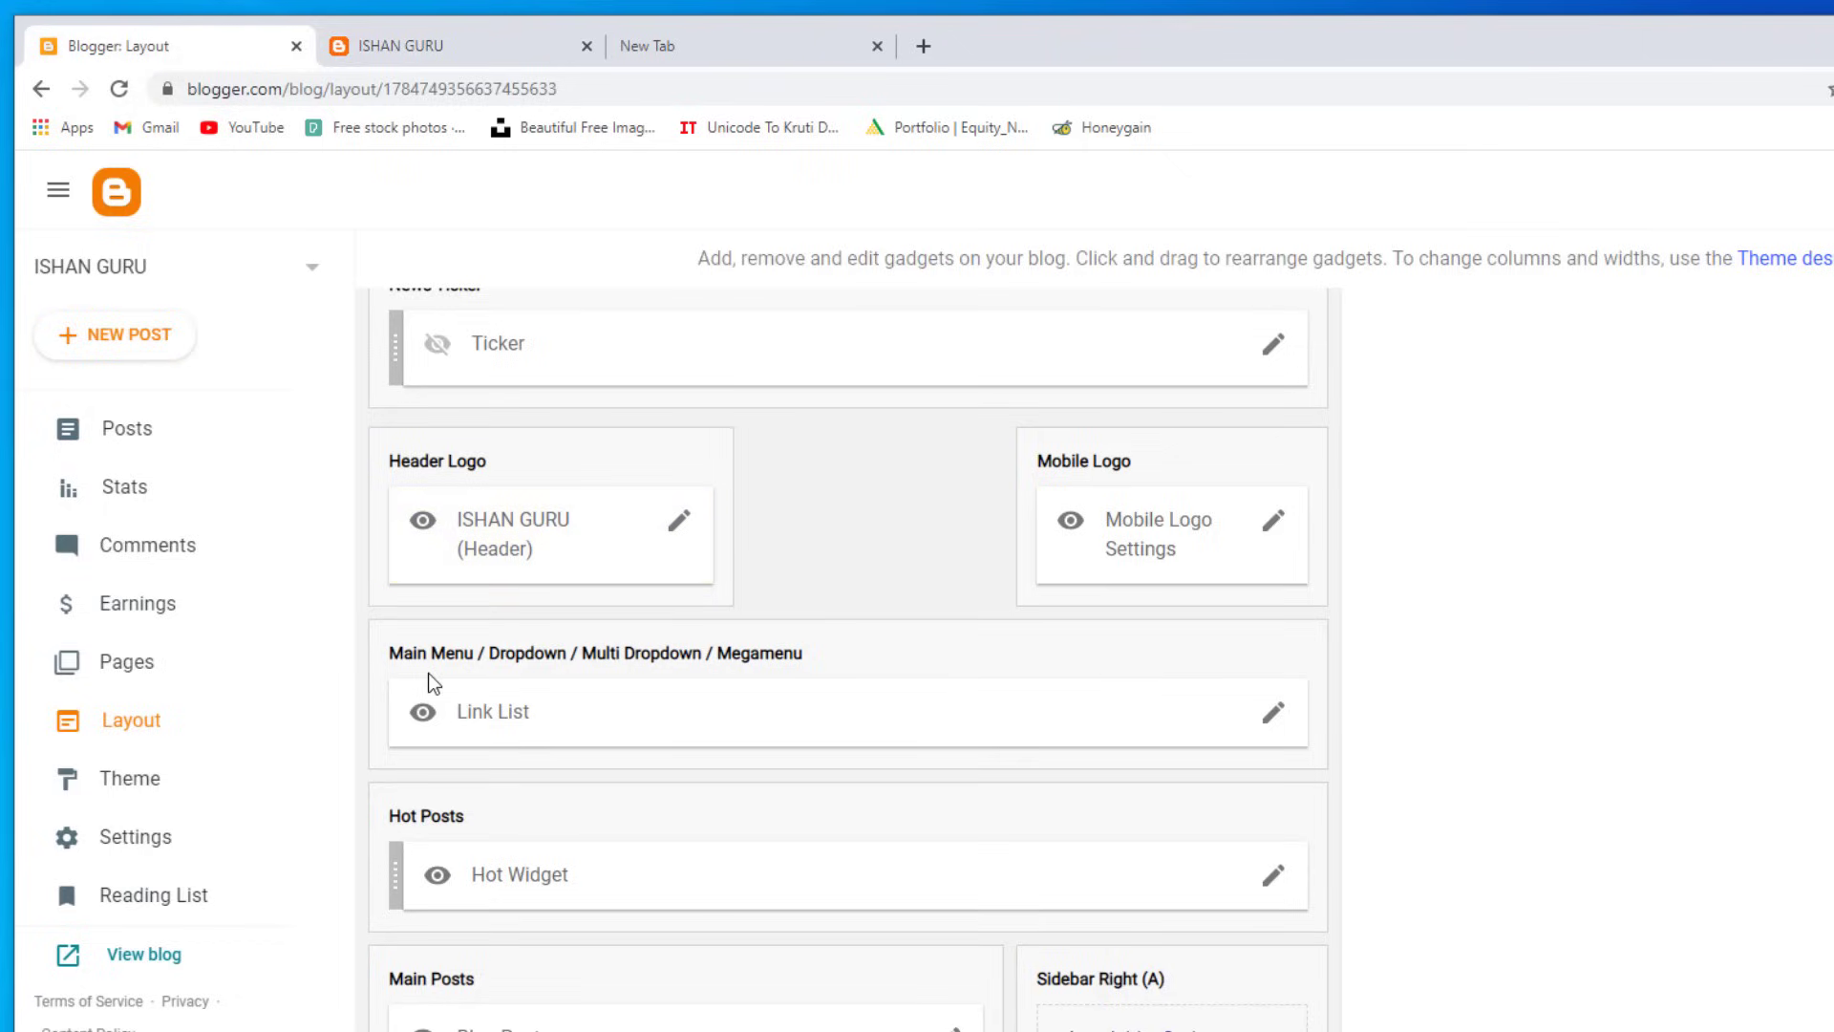
click(1271, 713)
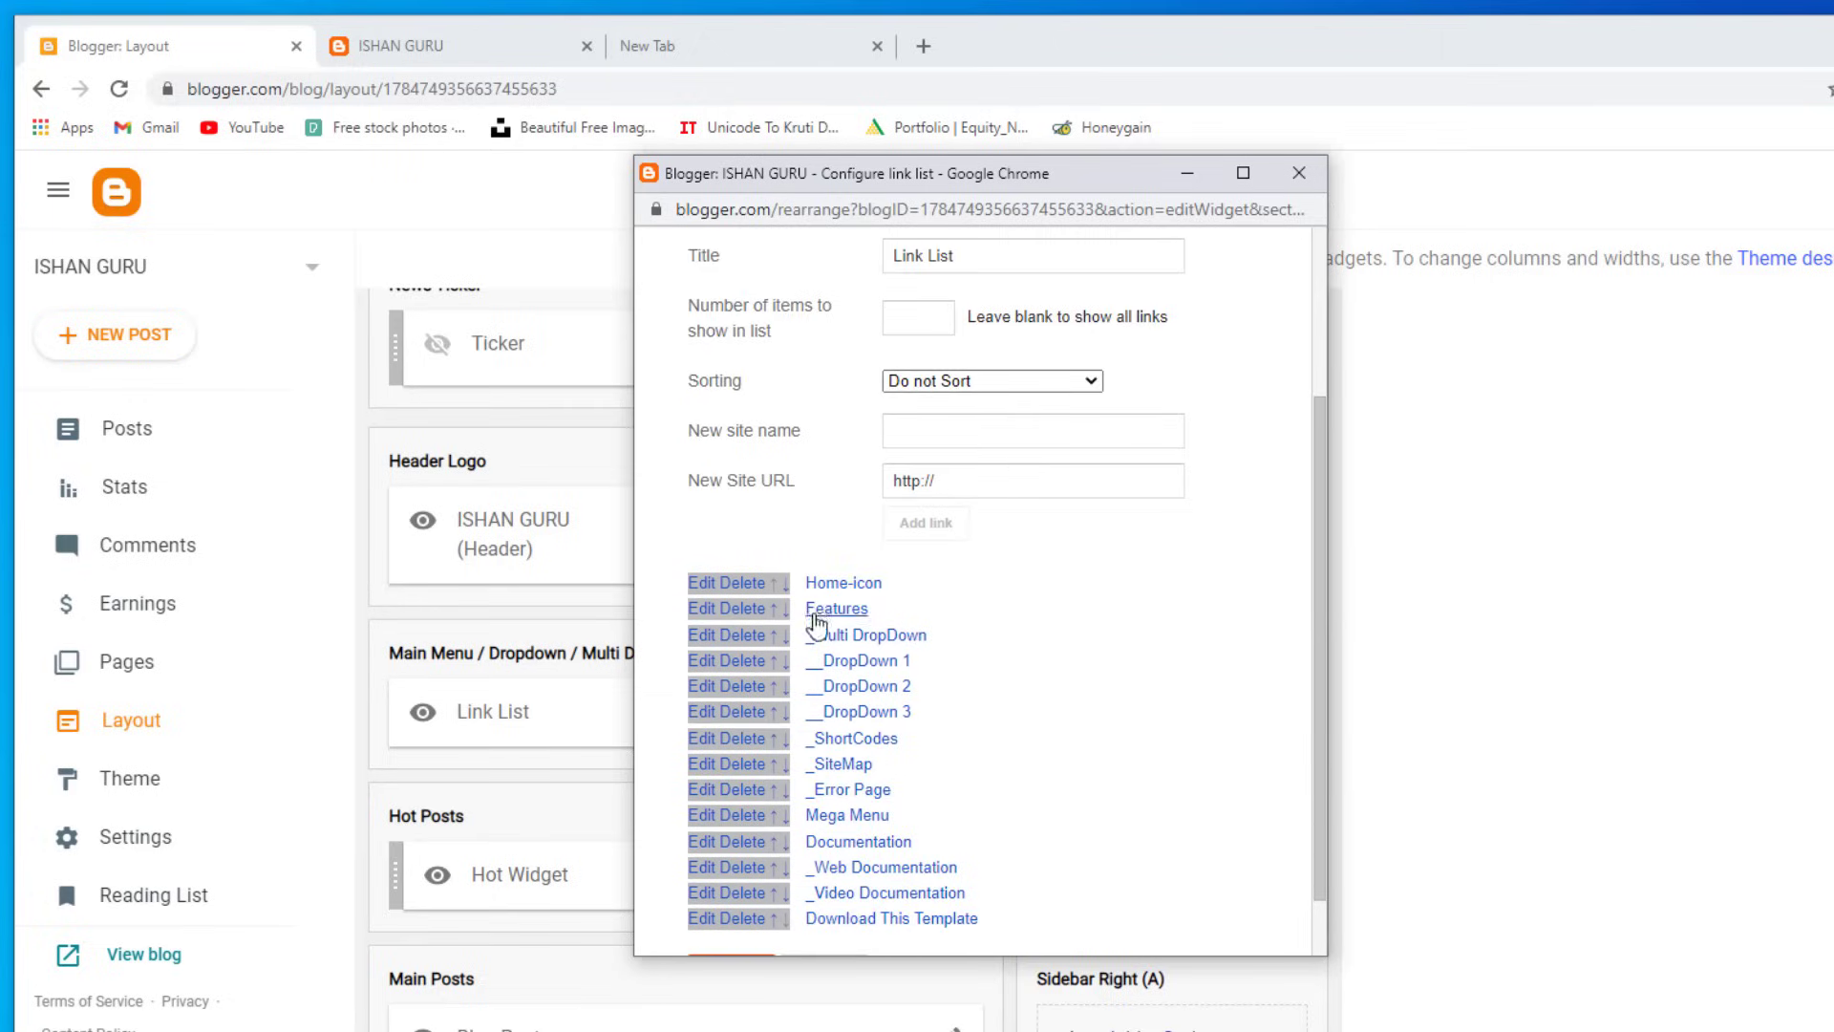
scroll(832, 880, down, 1)
click(761, 517)
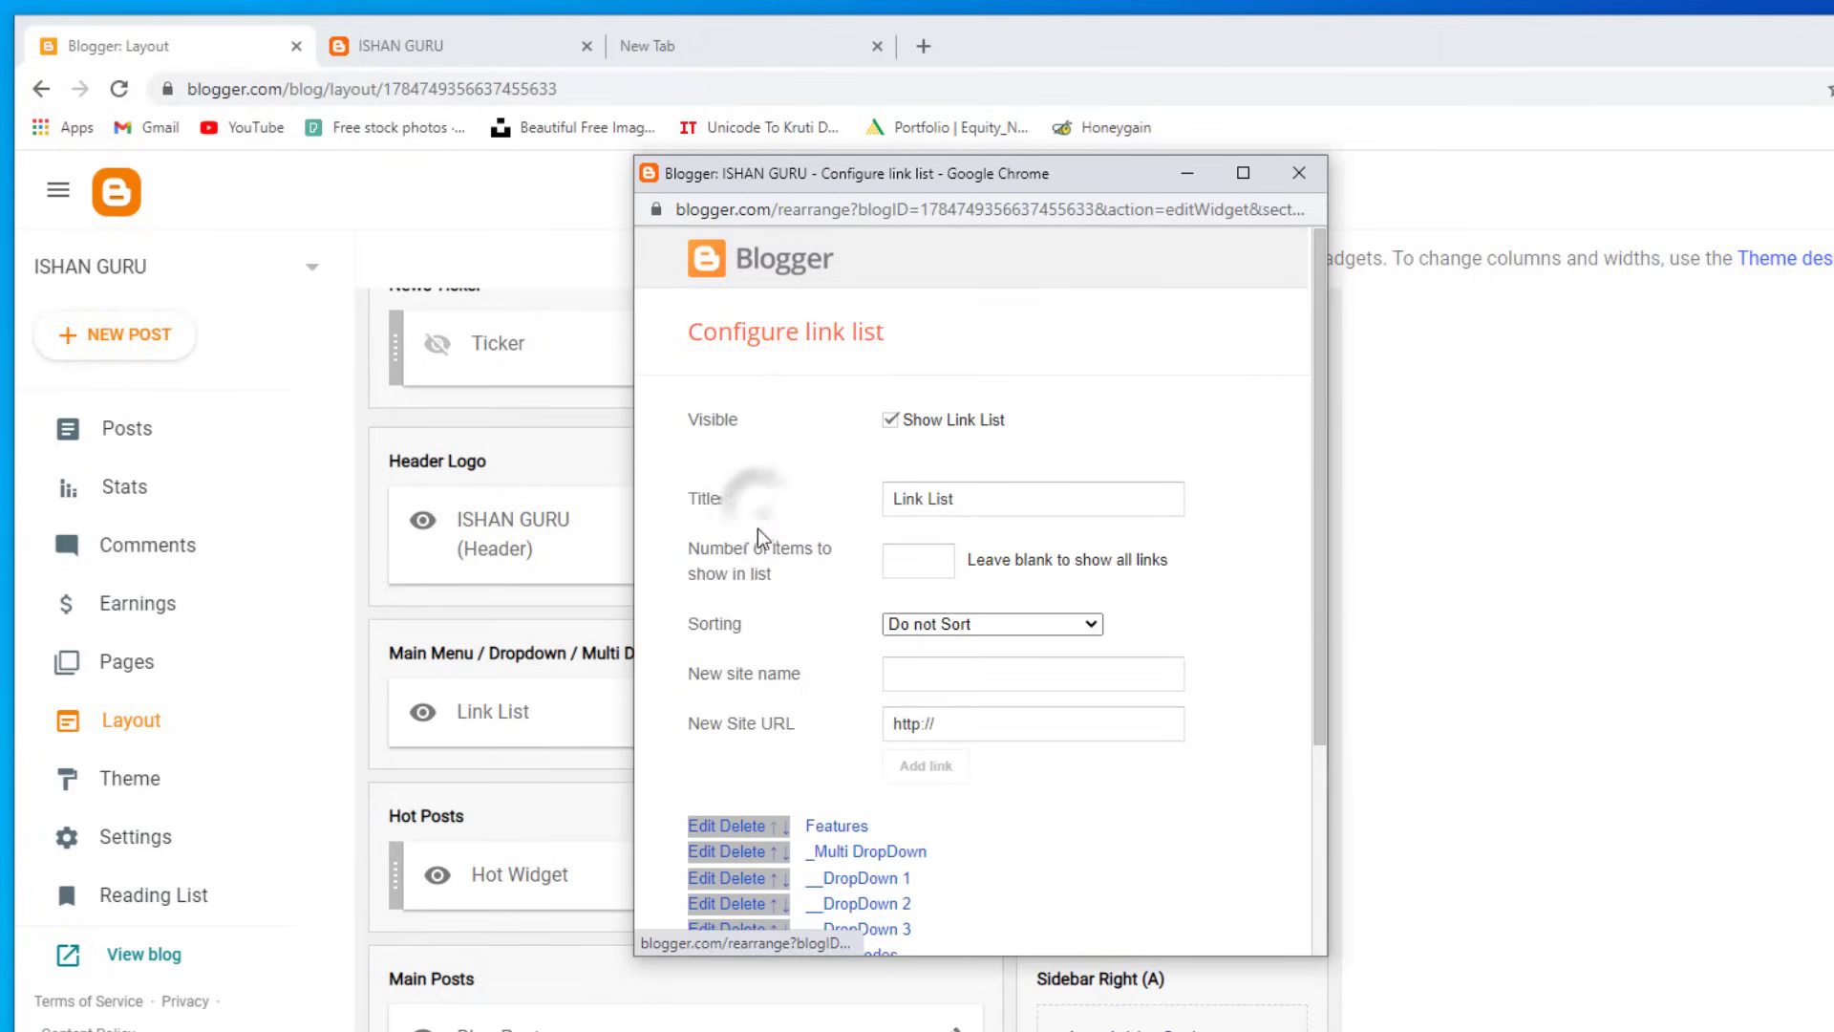
scroll(770, 692, down, 3)
click(750, 585)
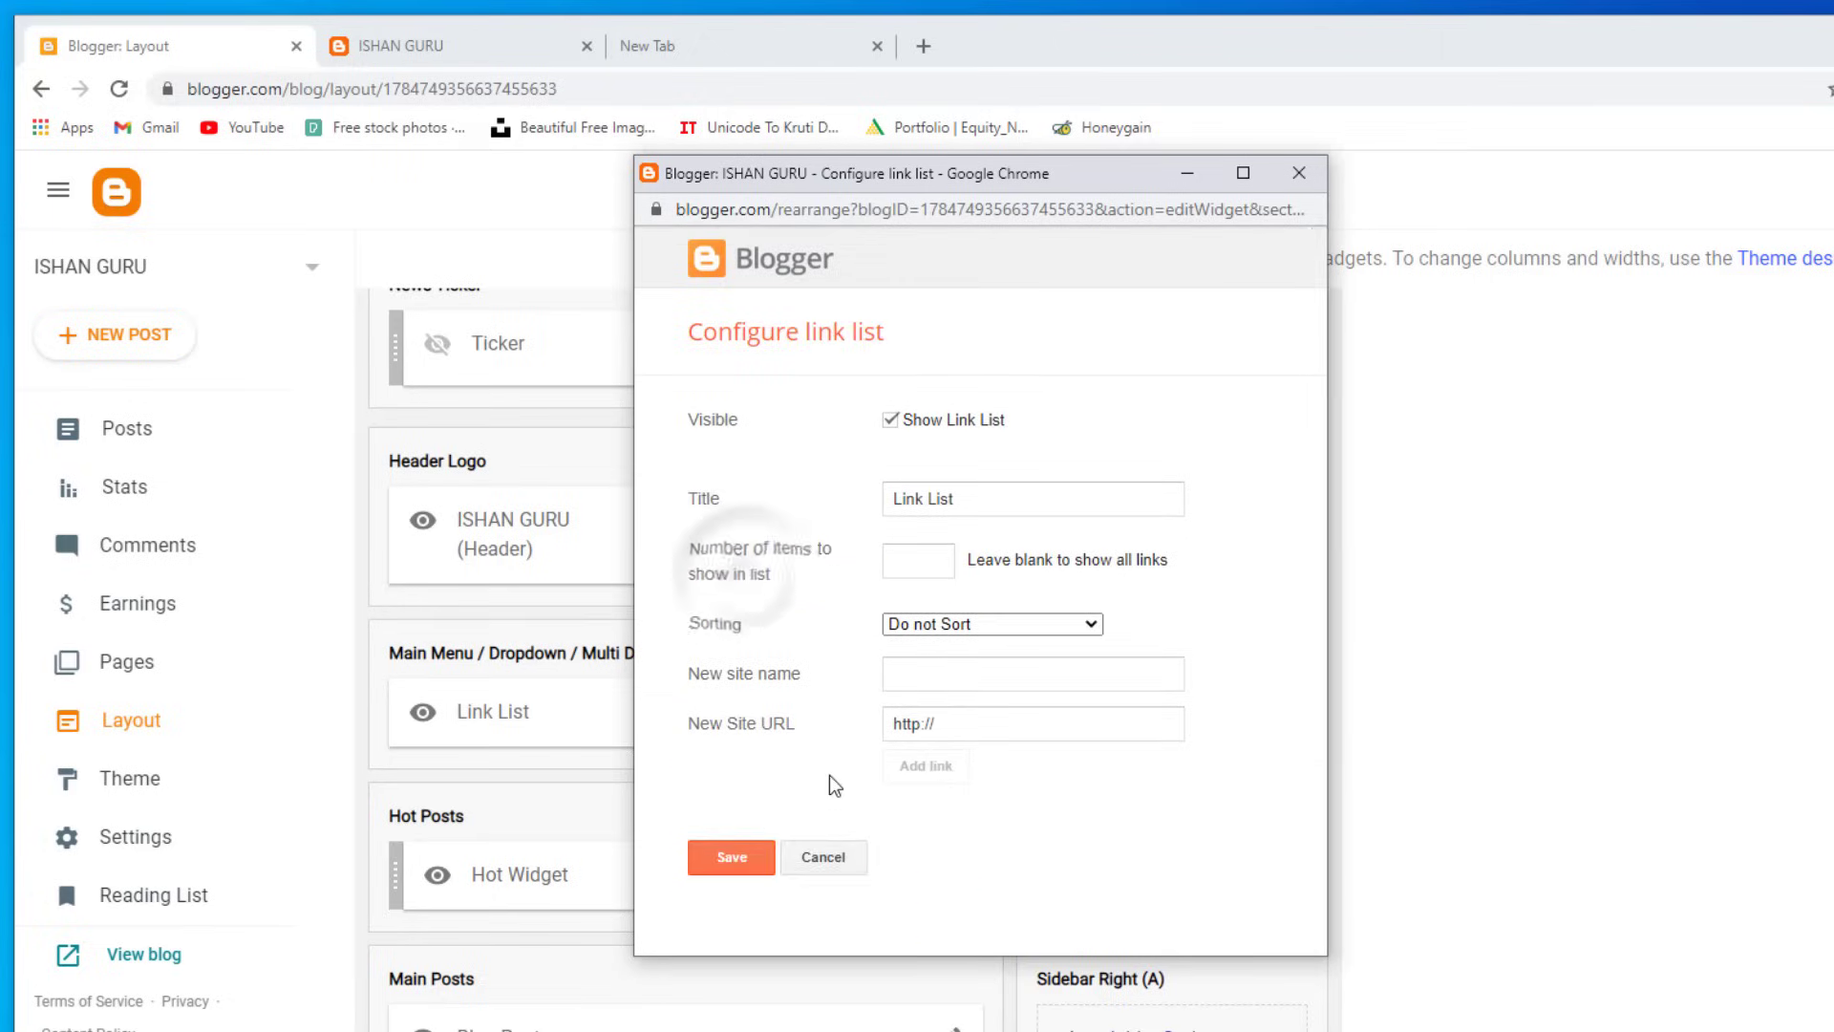
Step: Add a link named Home to the main menu's Link List, using the live blog's copied home page URL
click(896, 679)
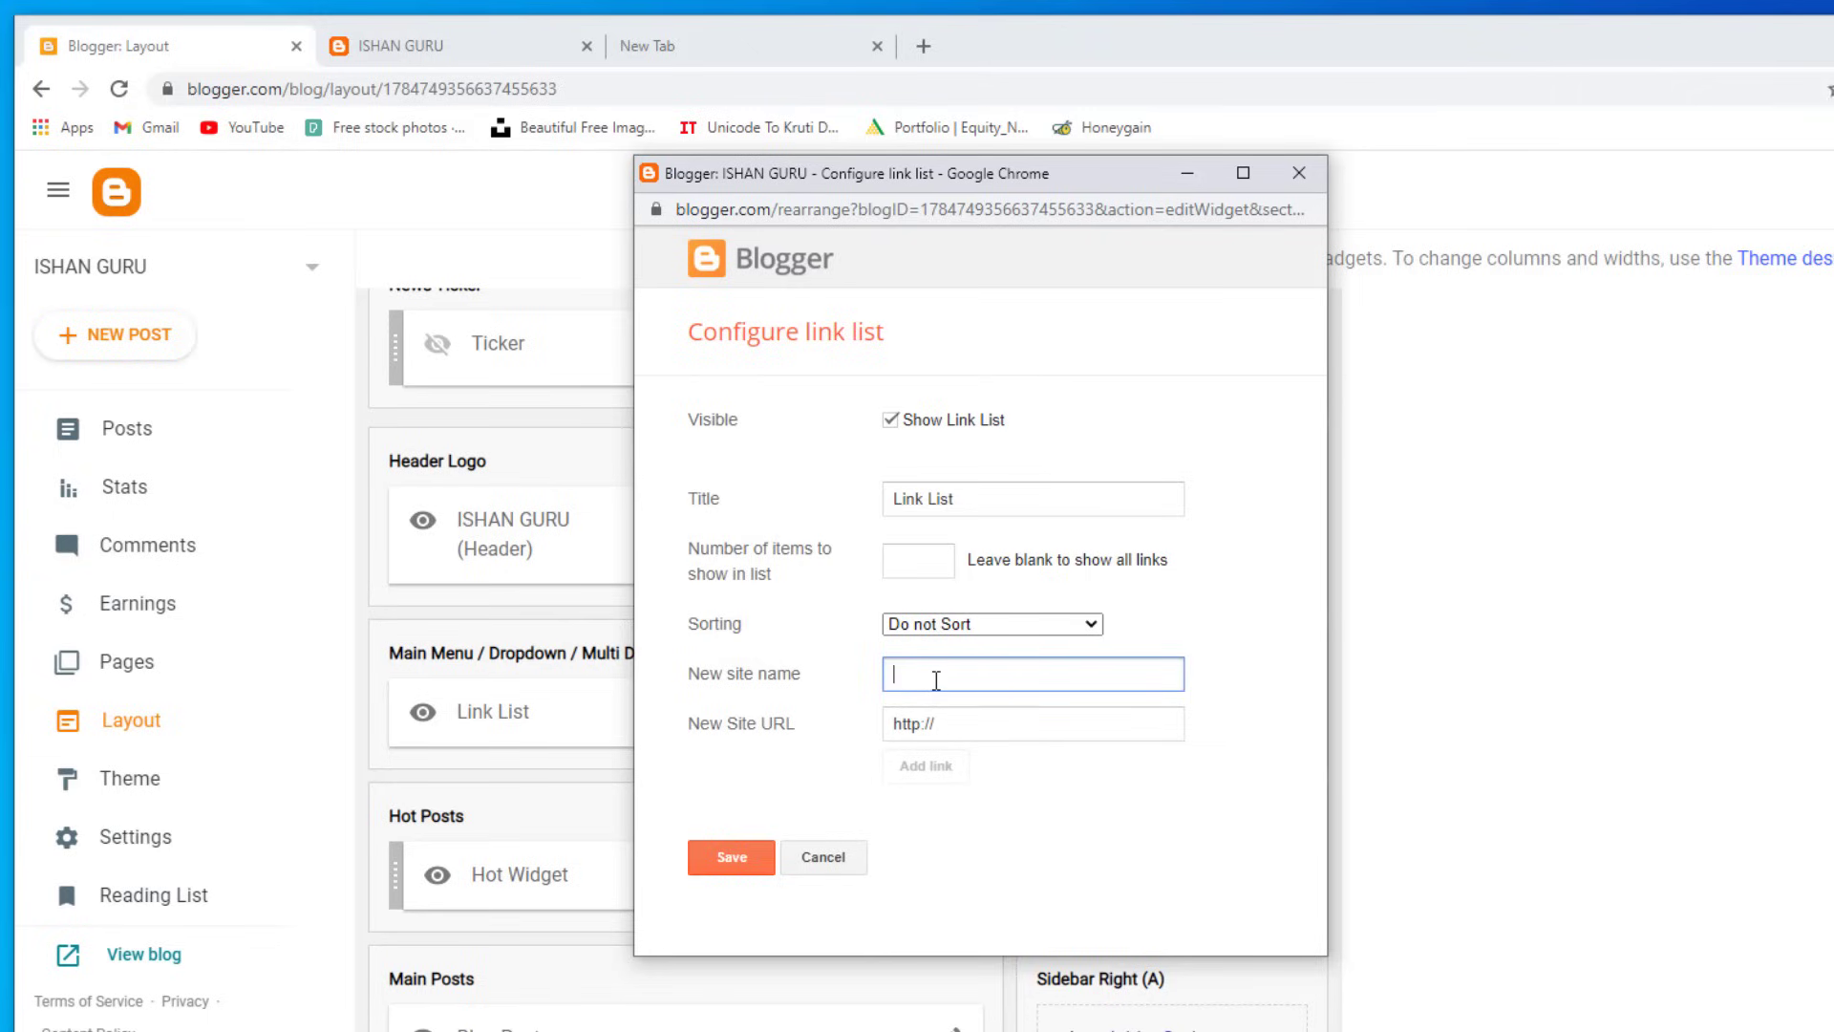
text(Home)
click(983, 723)
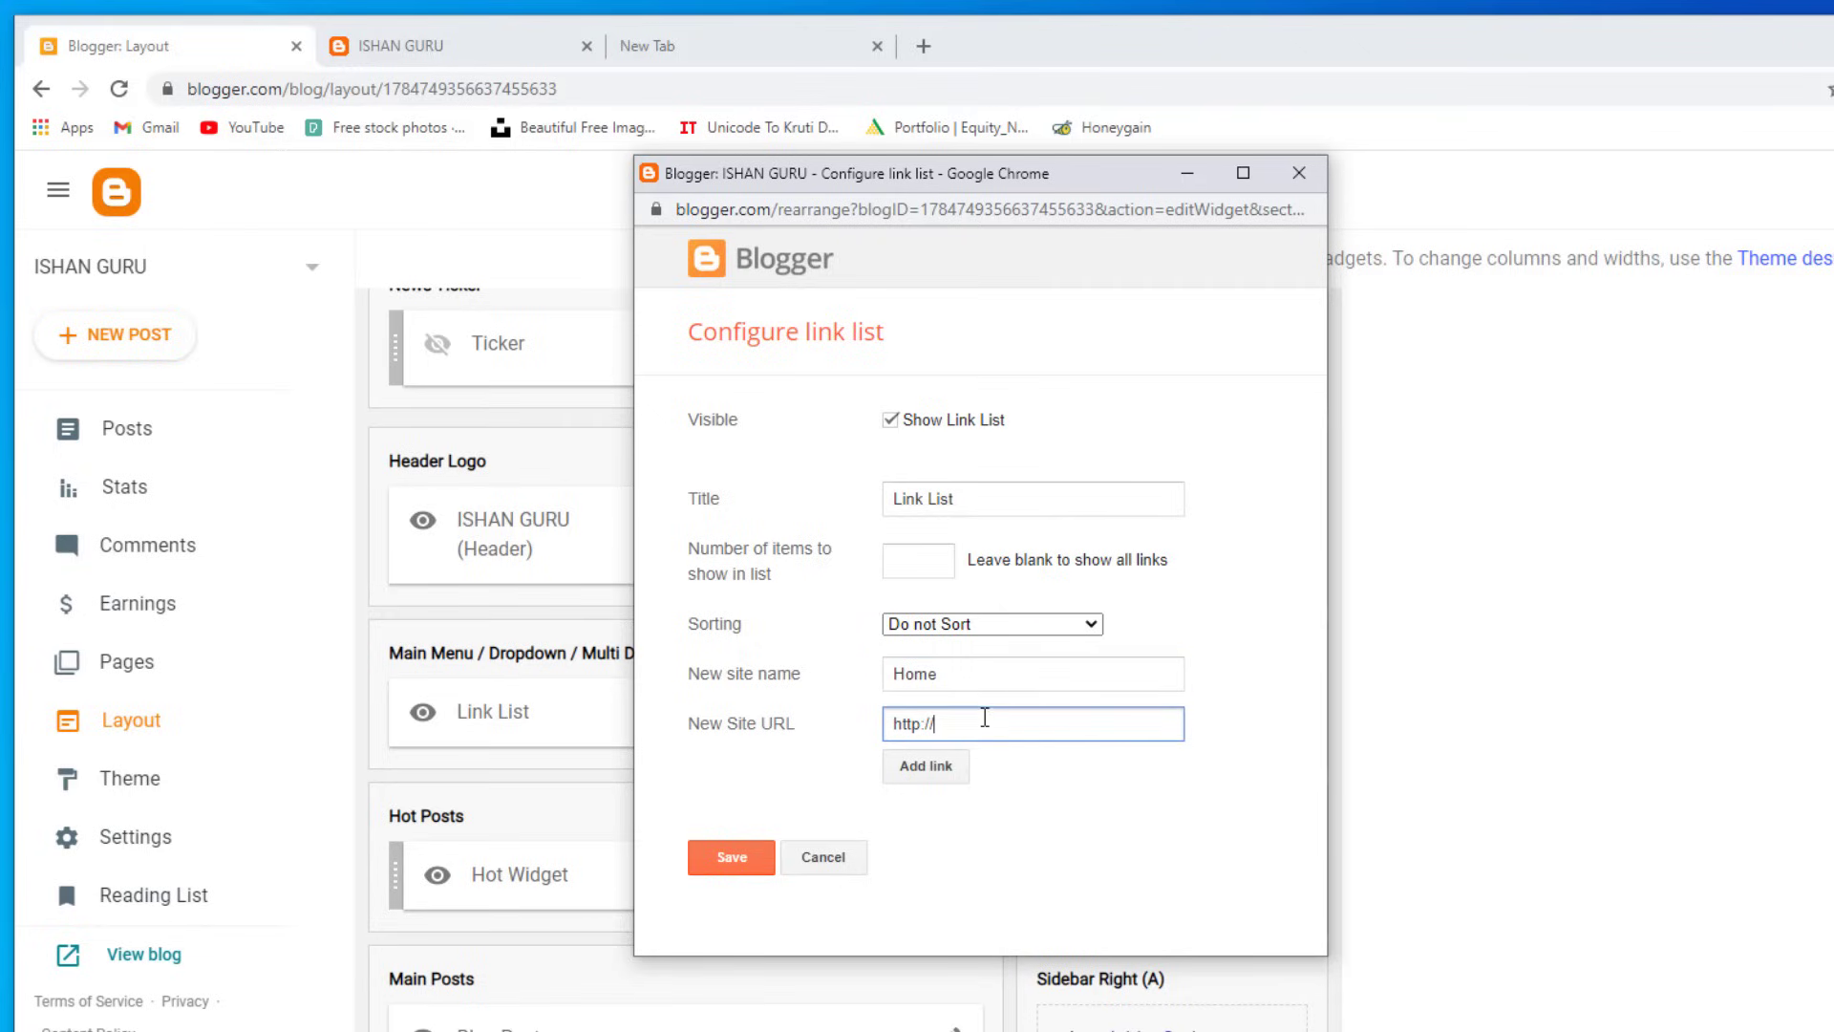
click(387, 48)
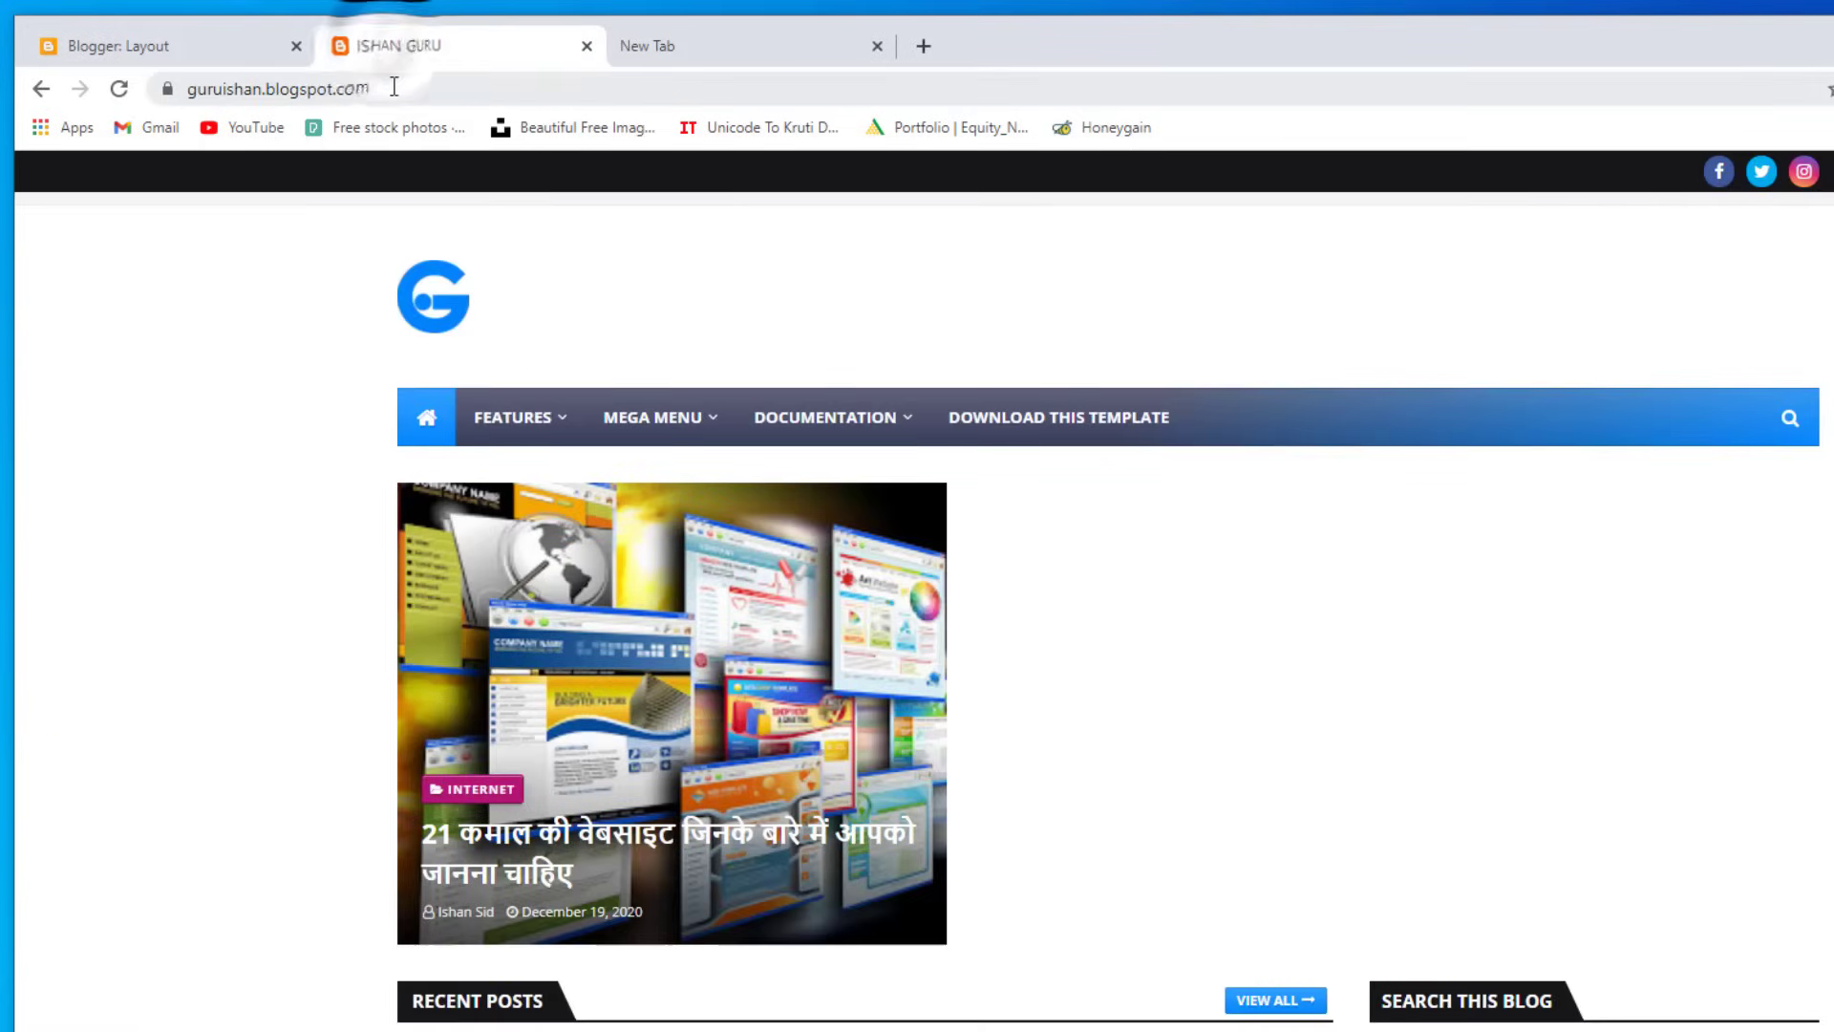
click(361, 88)
key(ctrl+c)
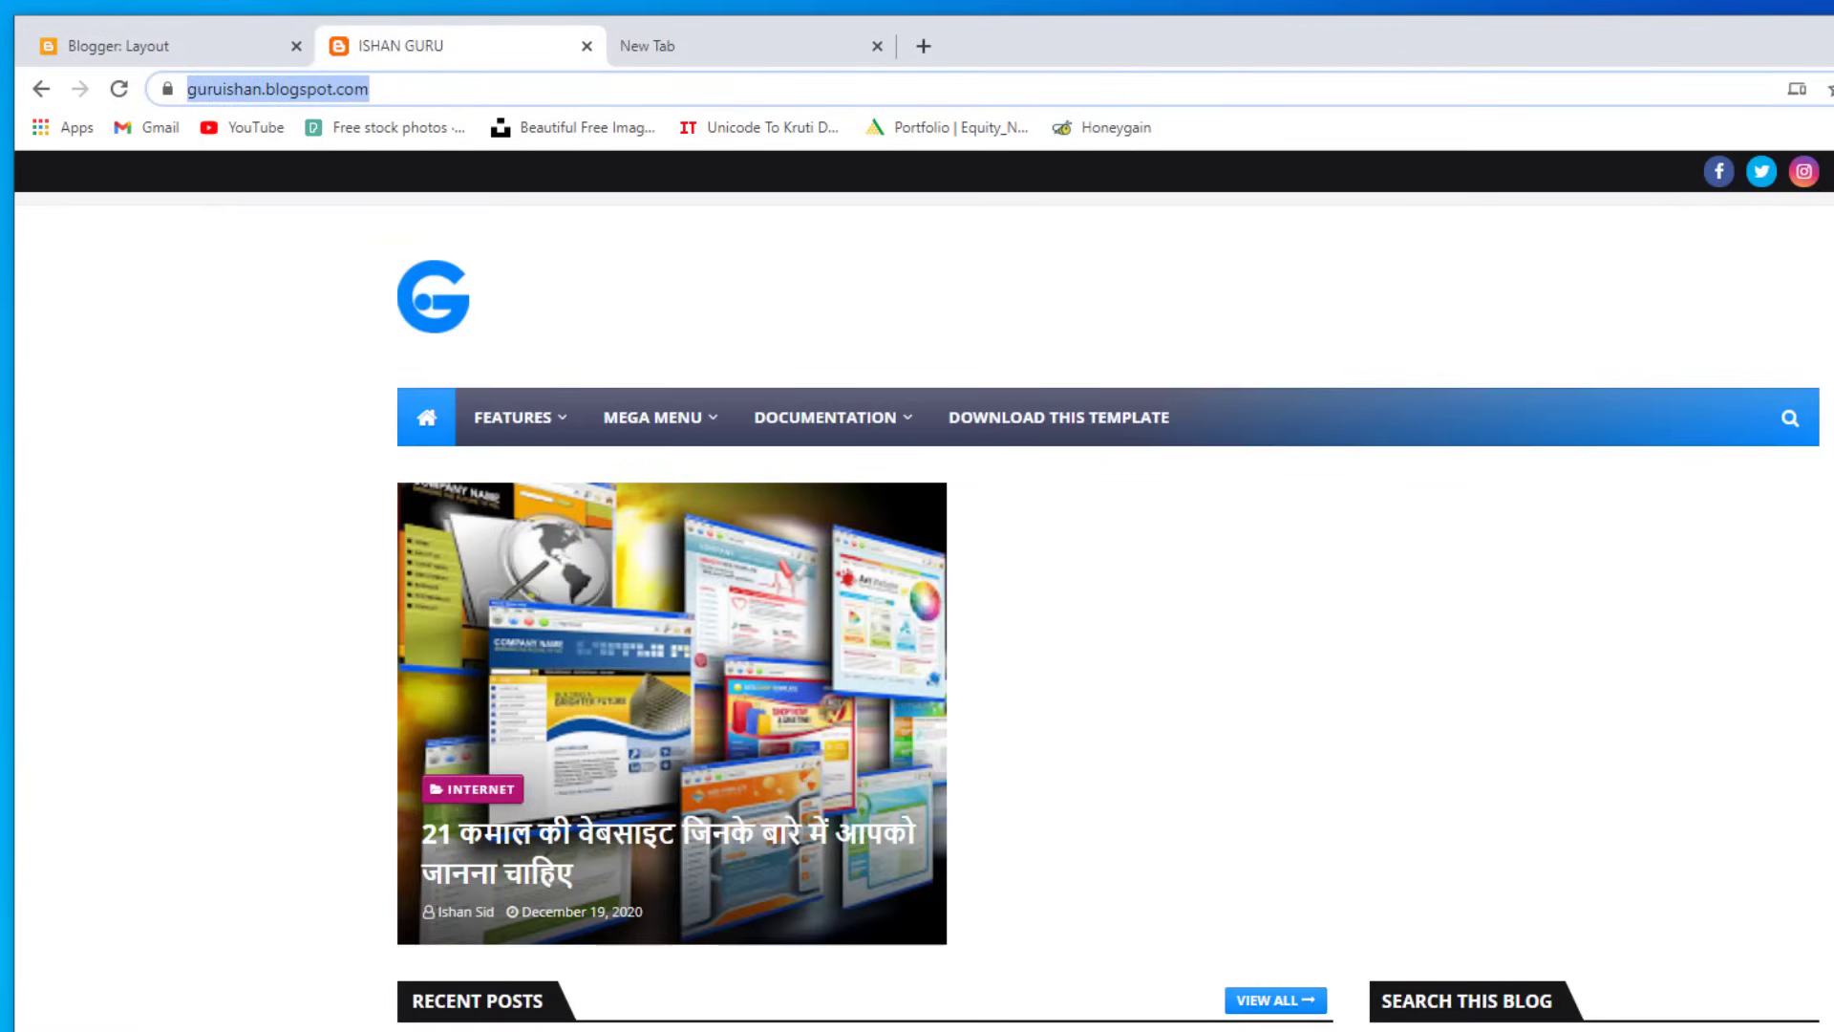
key(alt+Tab)
drag(982, 723, 774, 724)
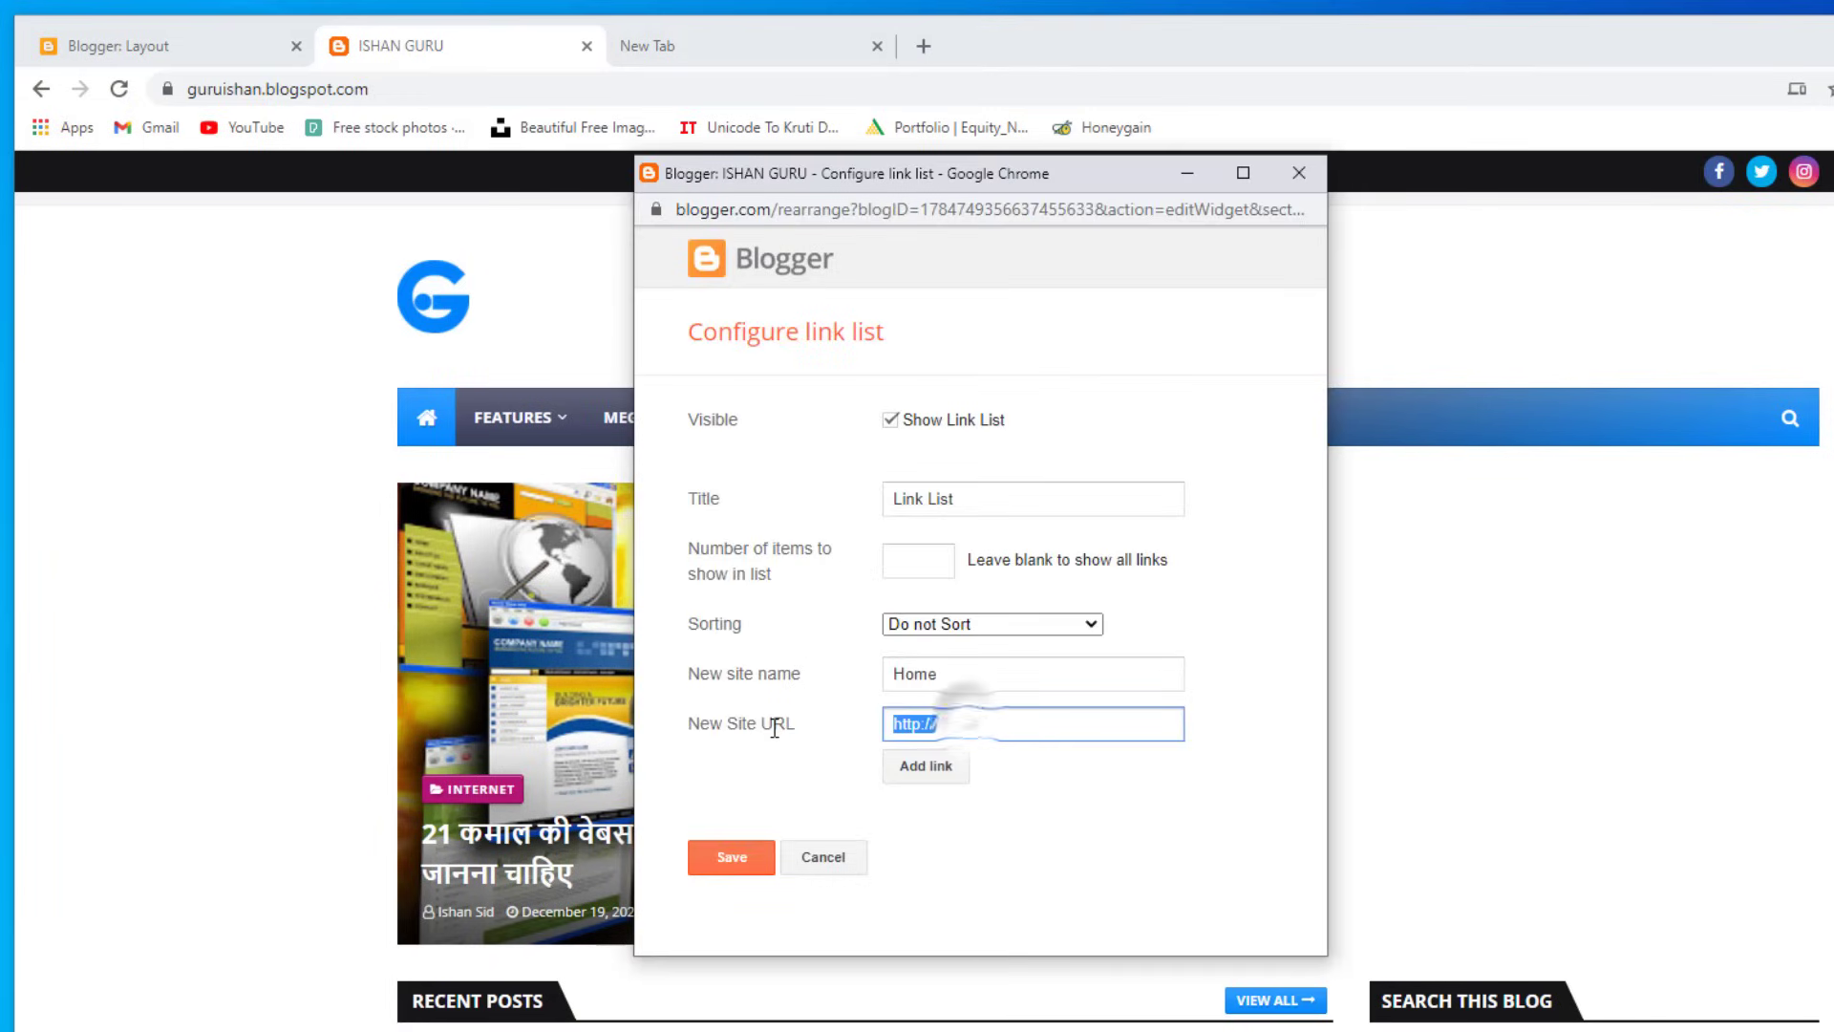
key(ctrl+v)
click(926, 772)
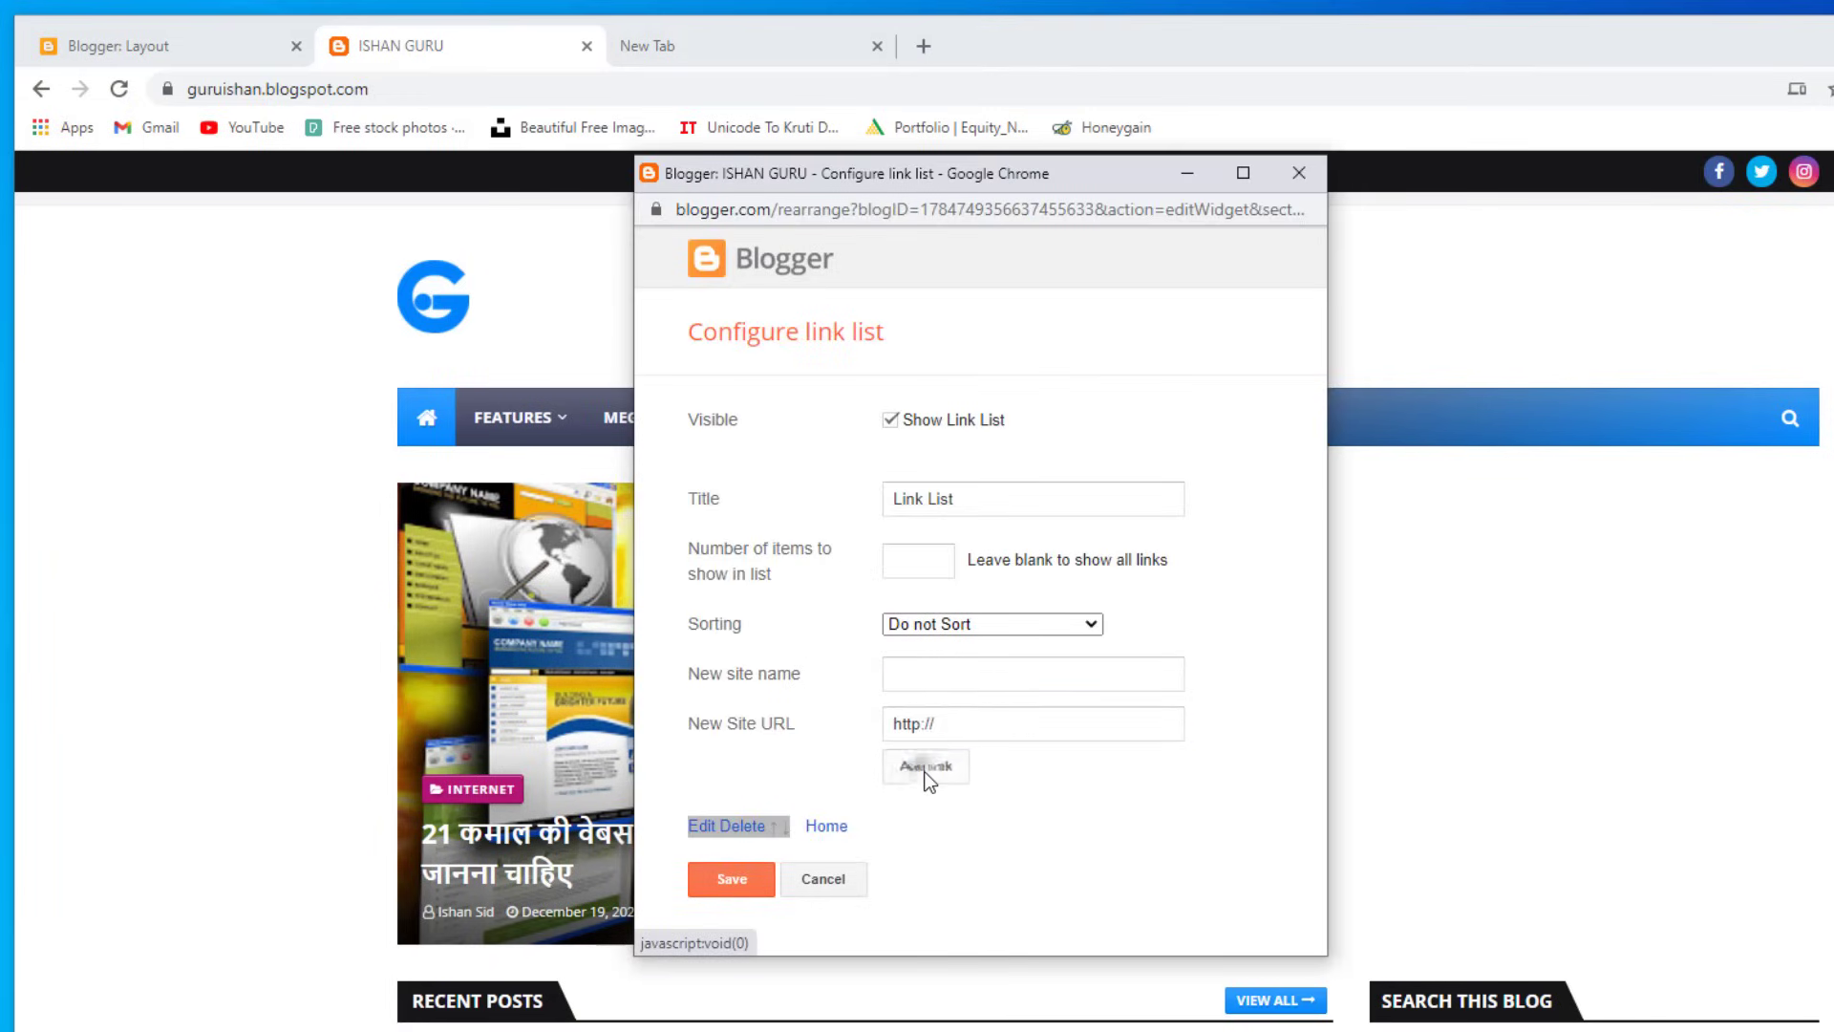
Step: Save the main menu's Link List, reload the live home page and test the Home link
click(741, 879)
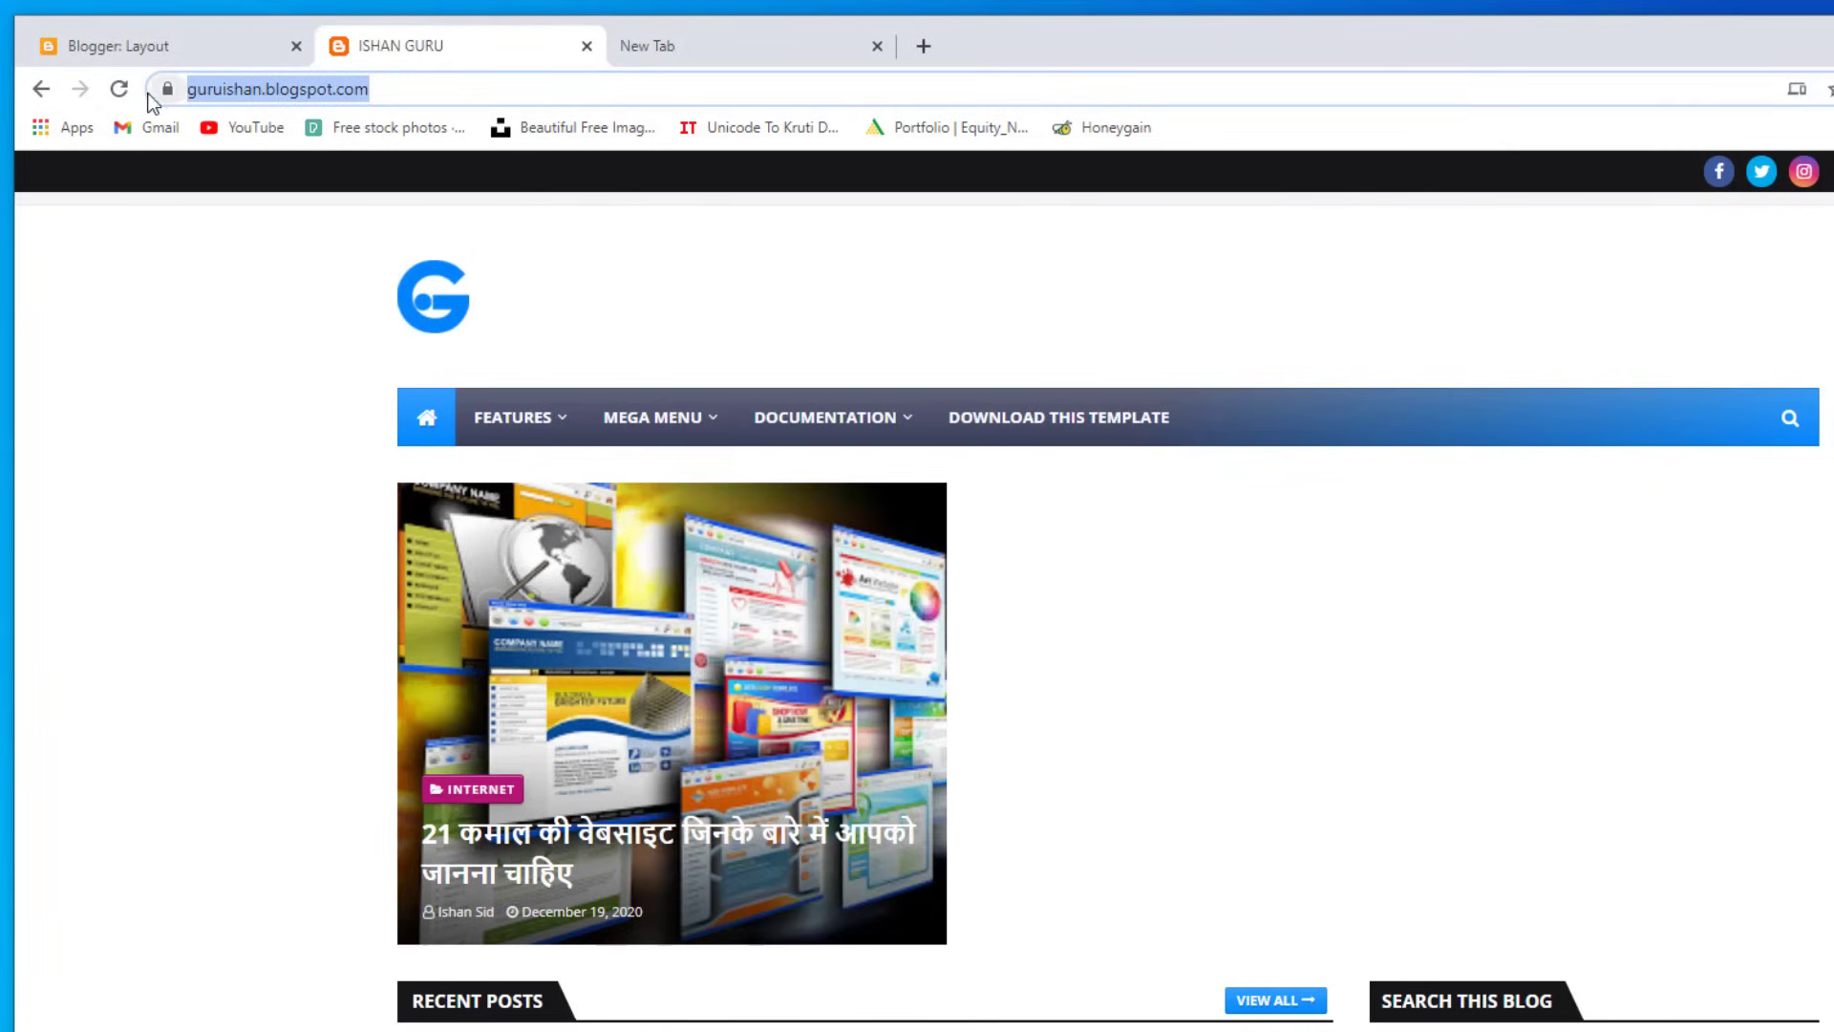
click(119, 89)
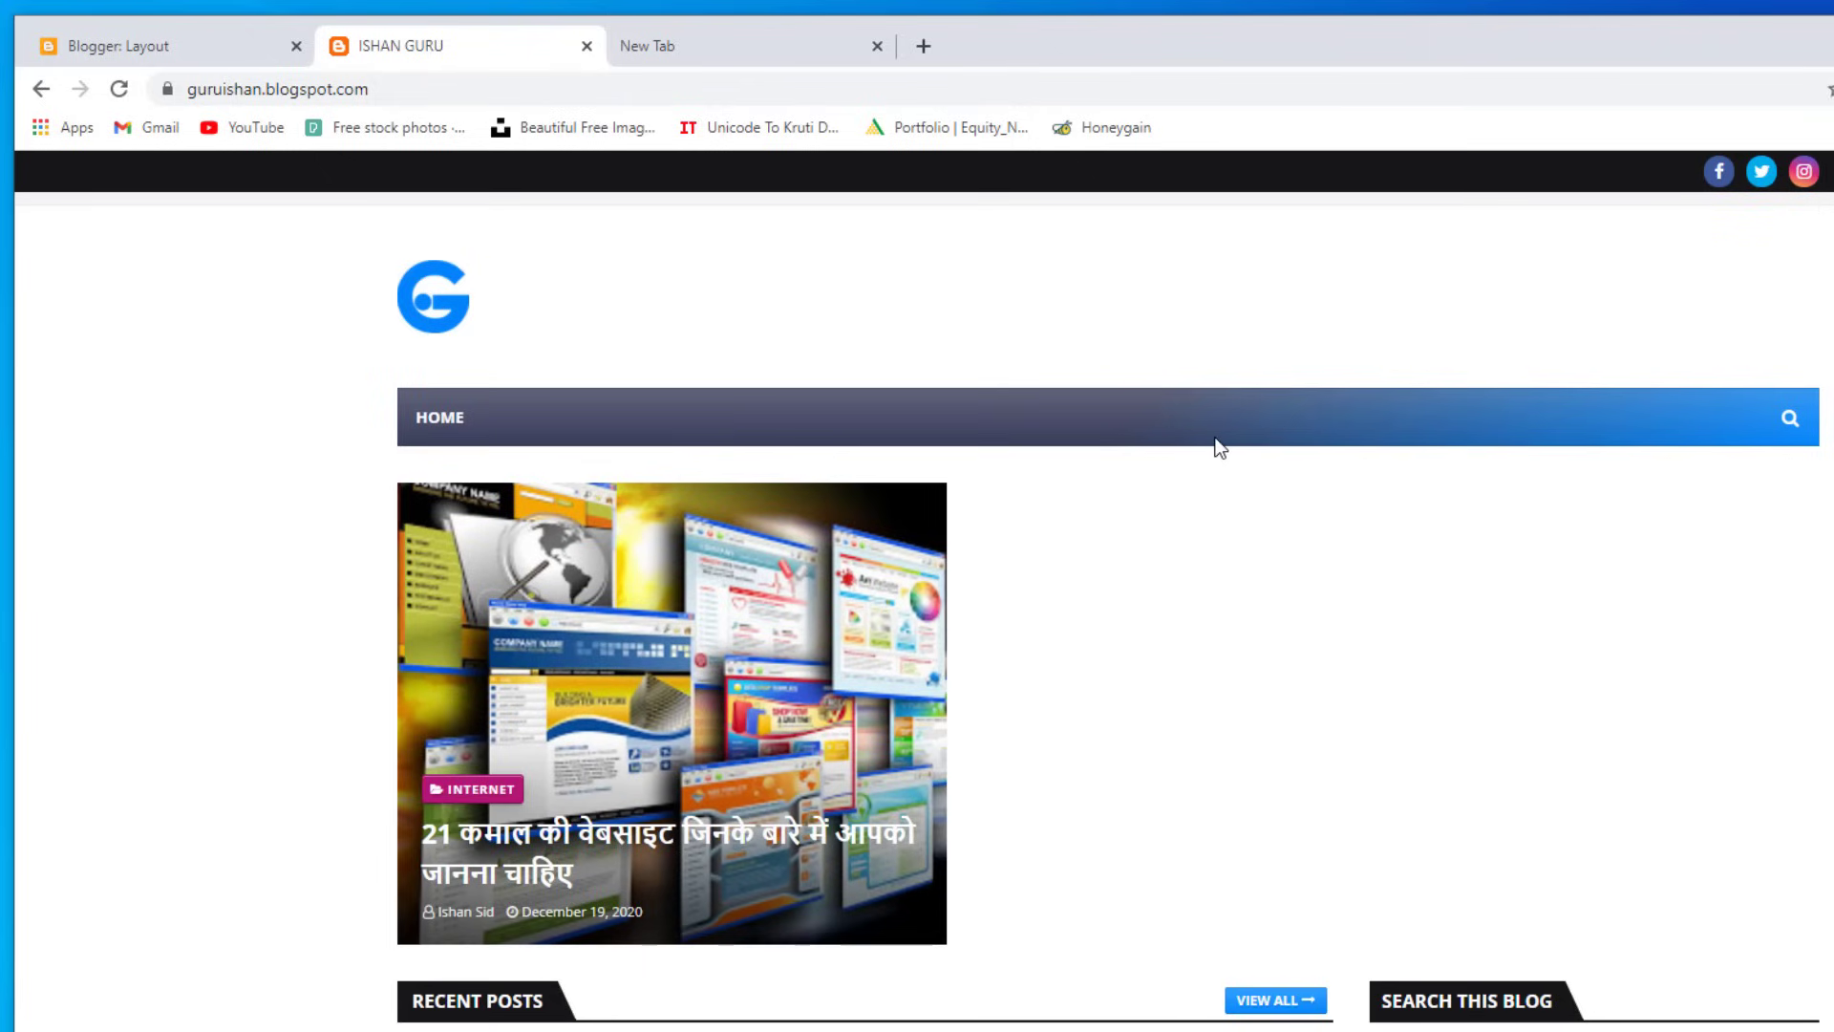
click(440, 420)
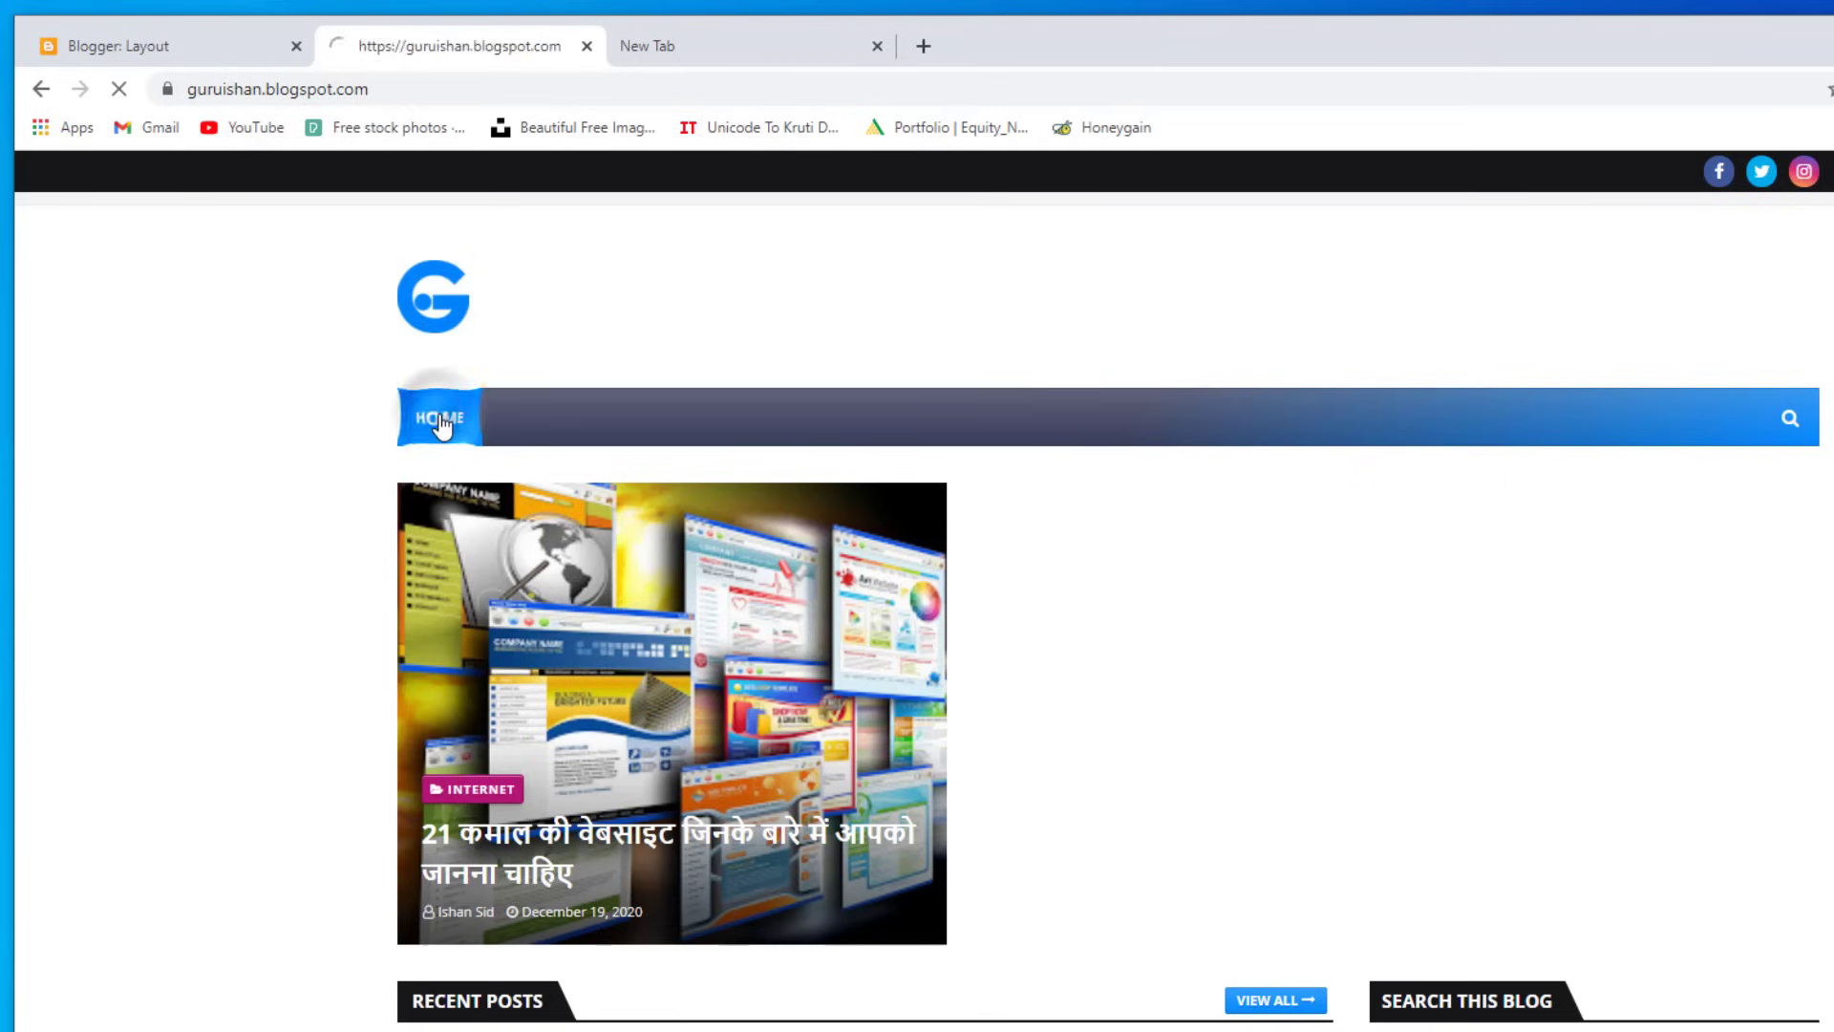
scroll(1097, 1011, down, 4)
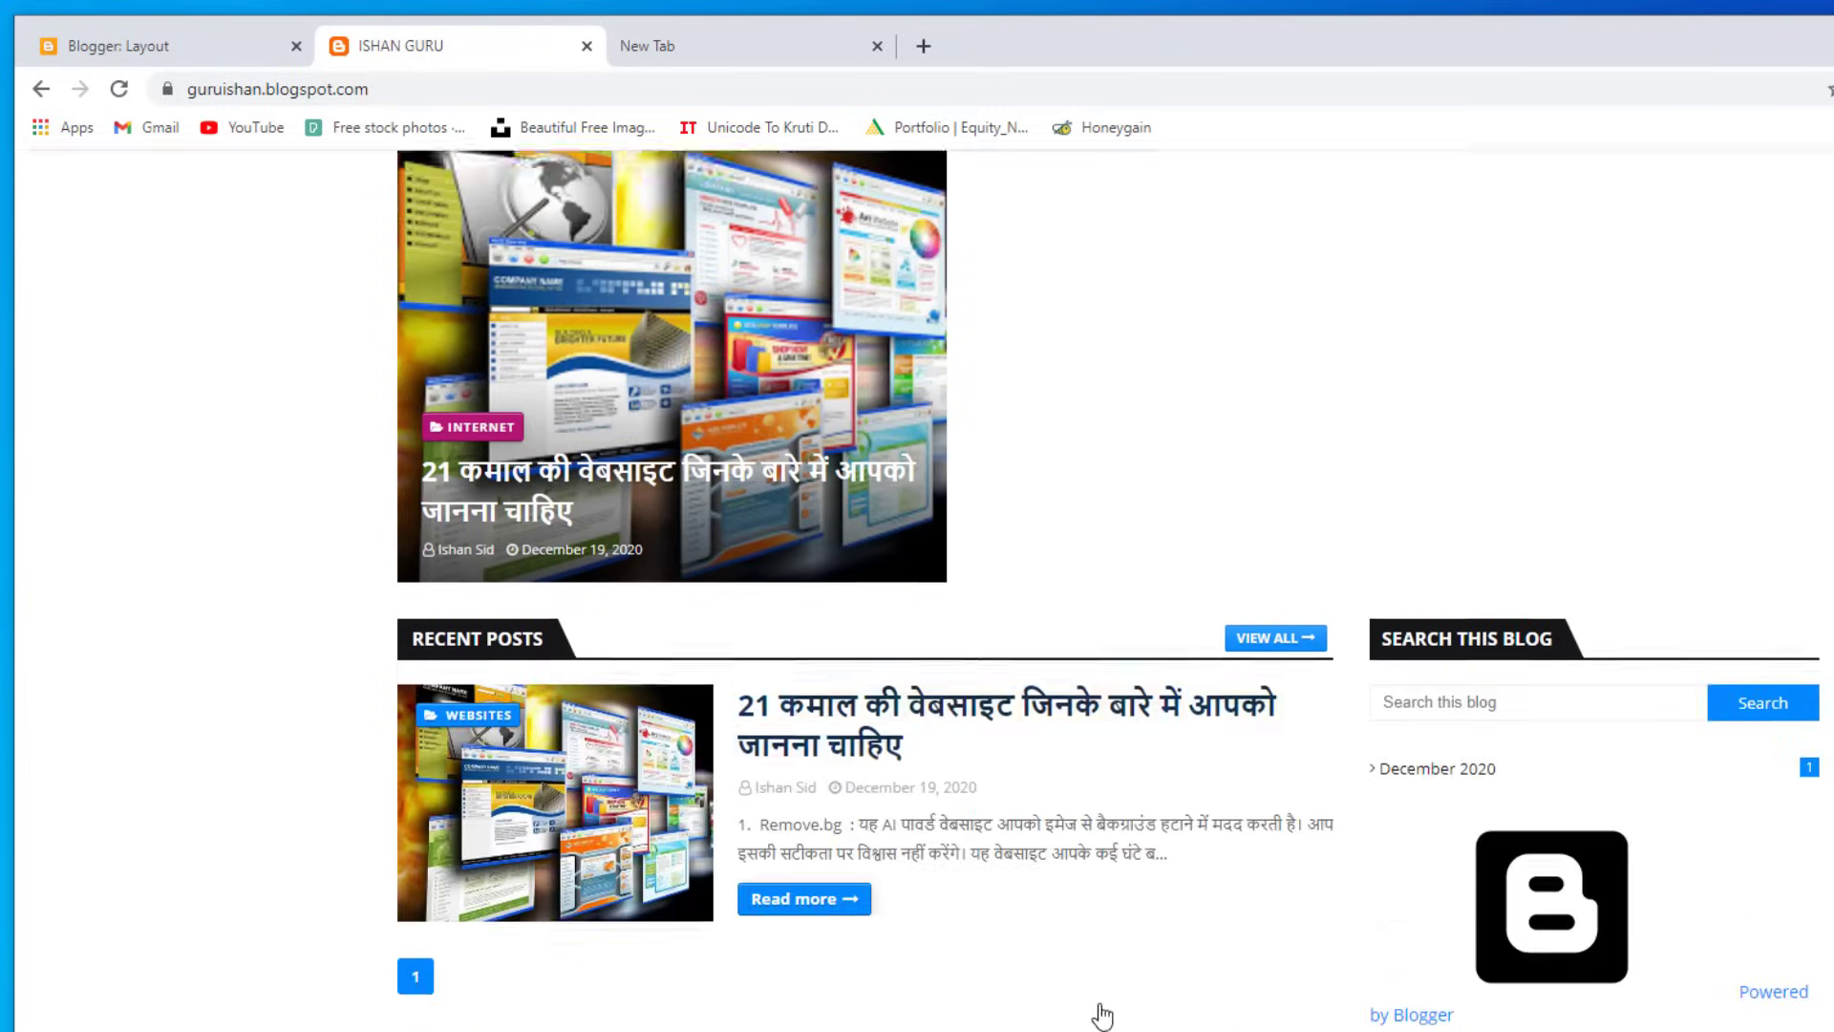
scroll(1097, 1010, up, 4)
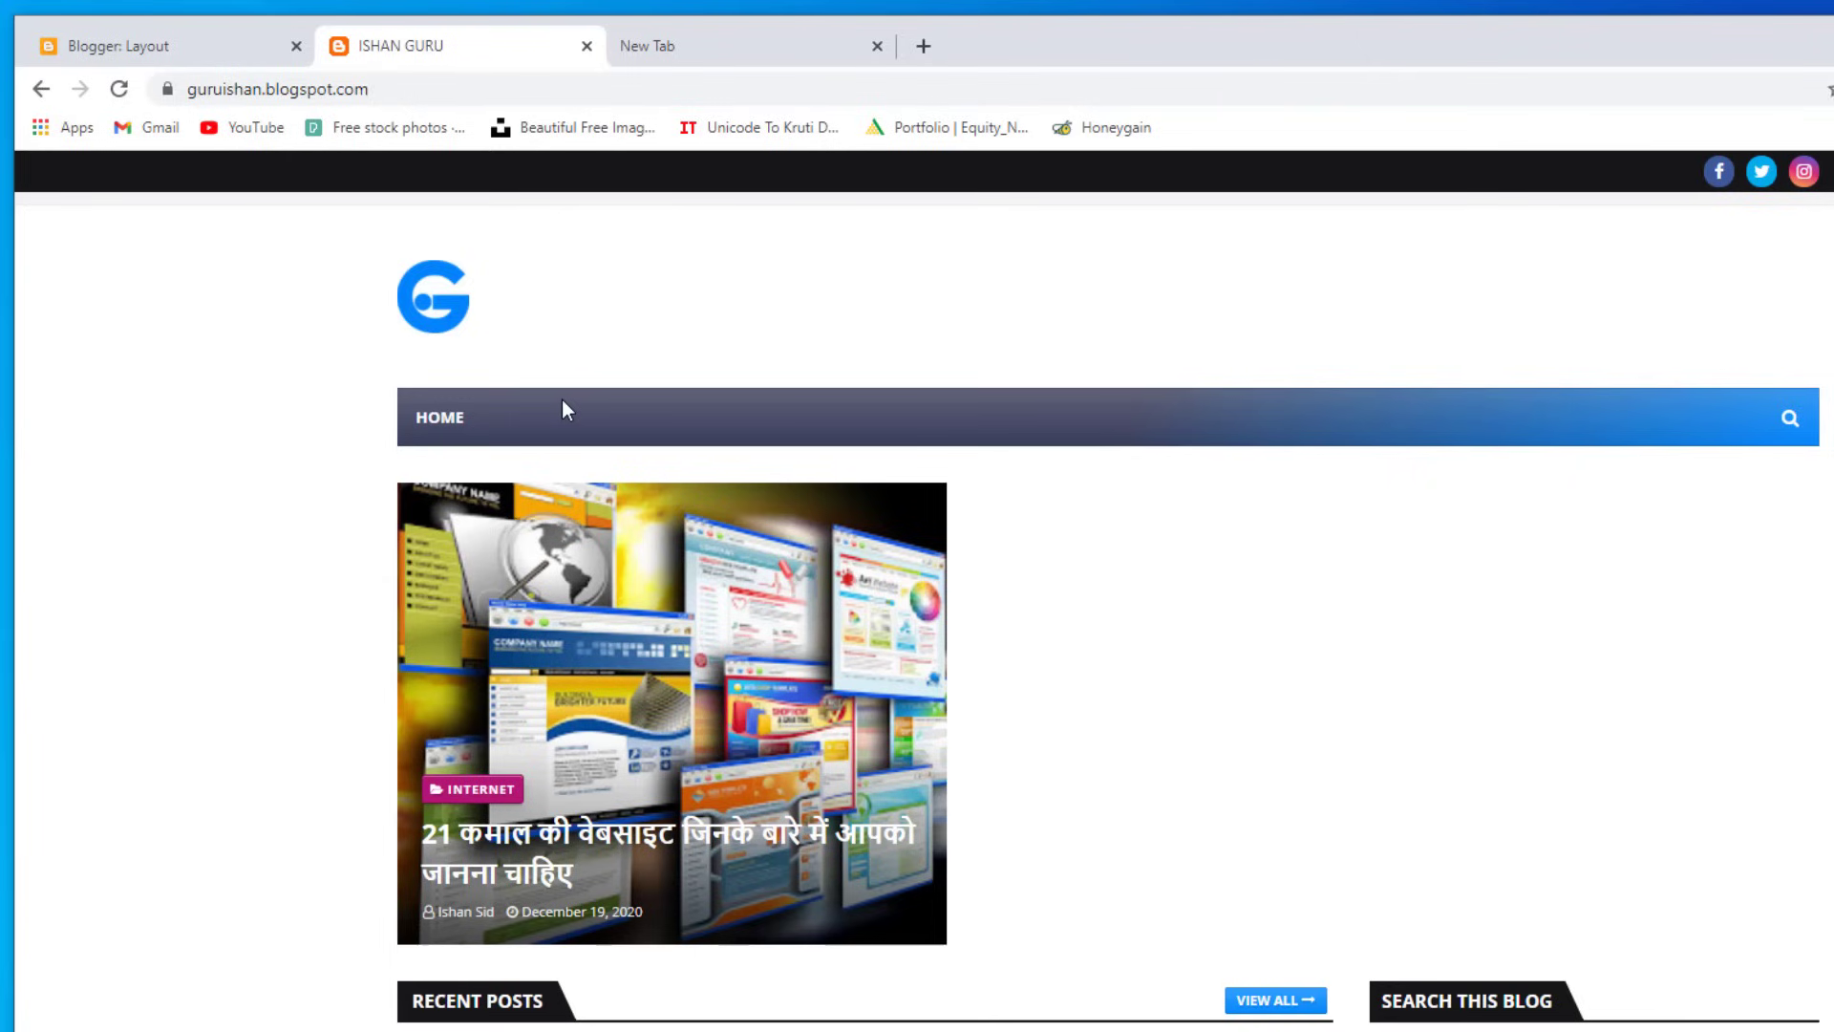
click(181, 48)
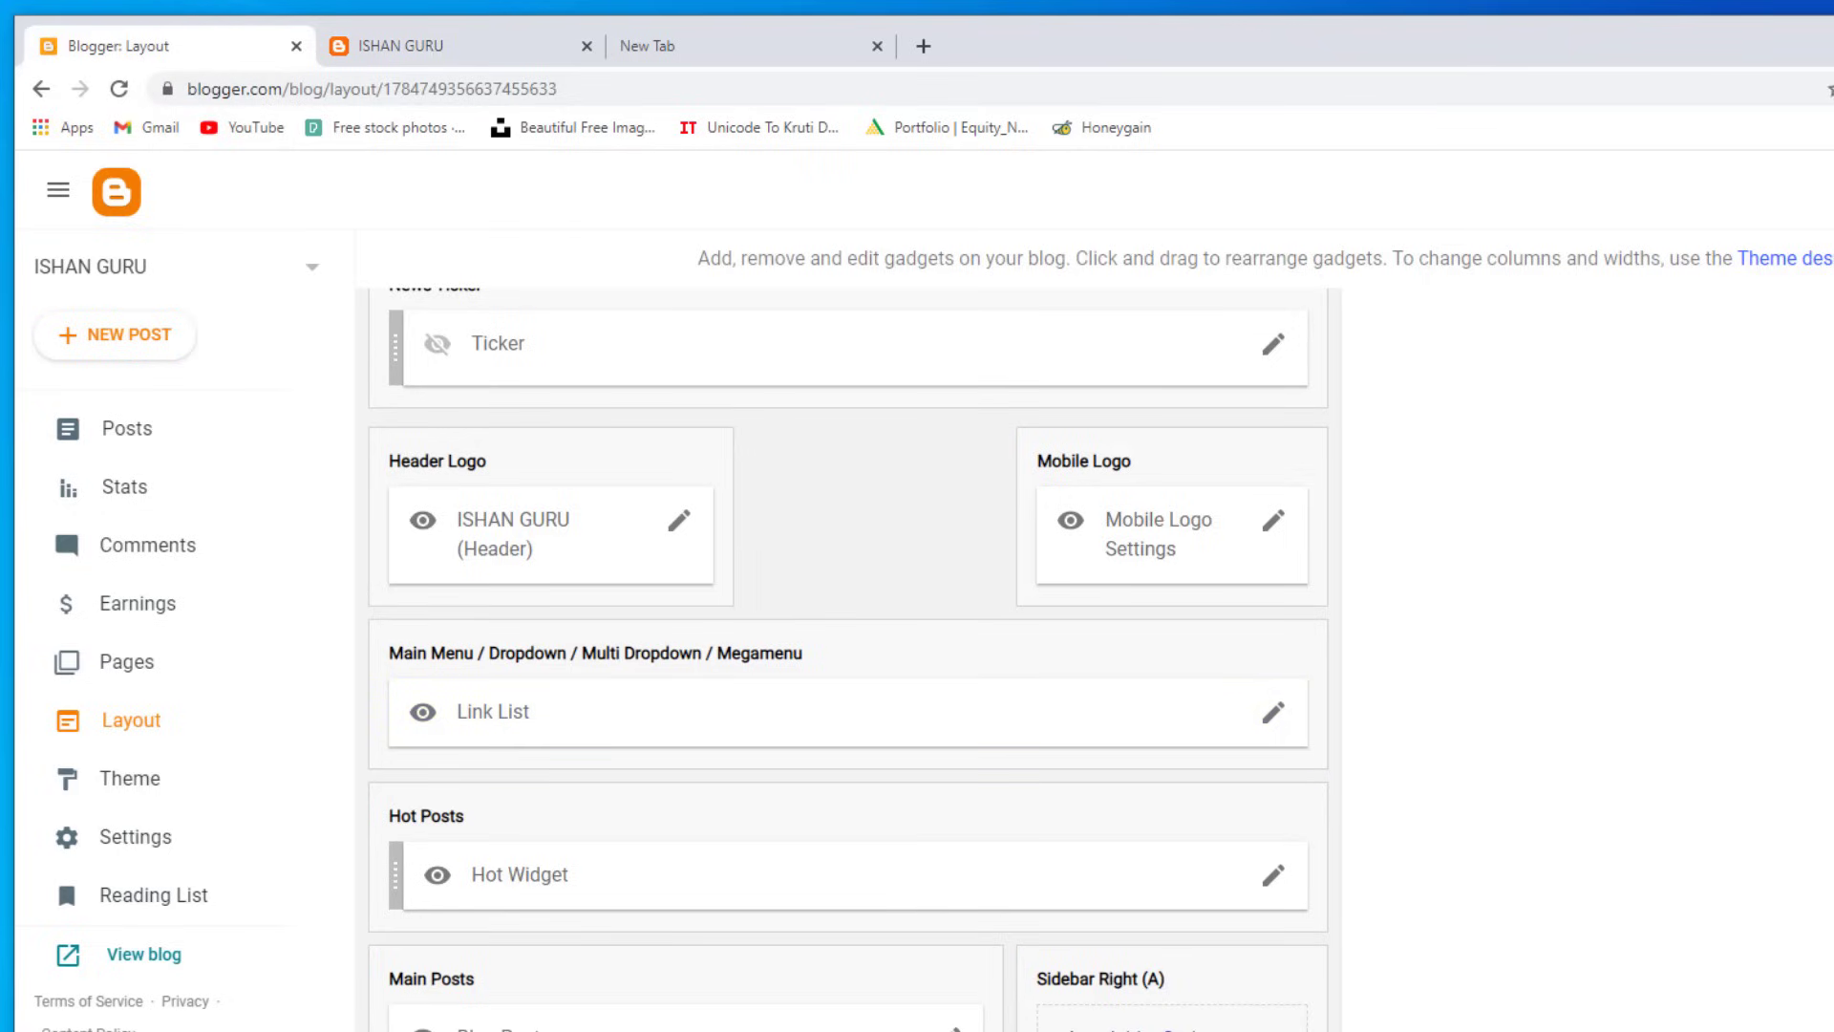
scroll(918, 796, down, 2)
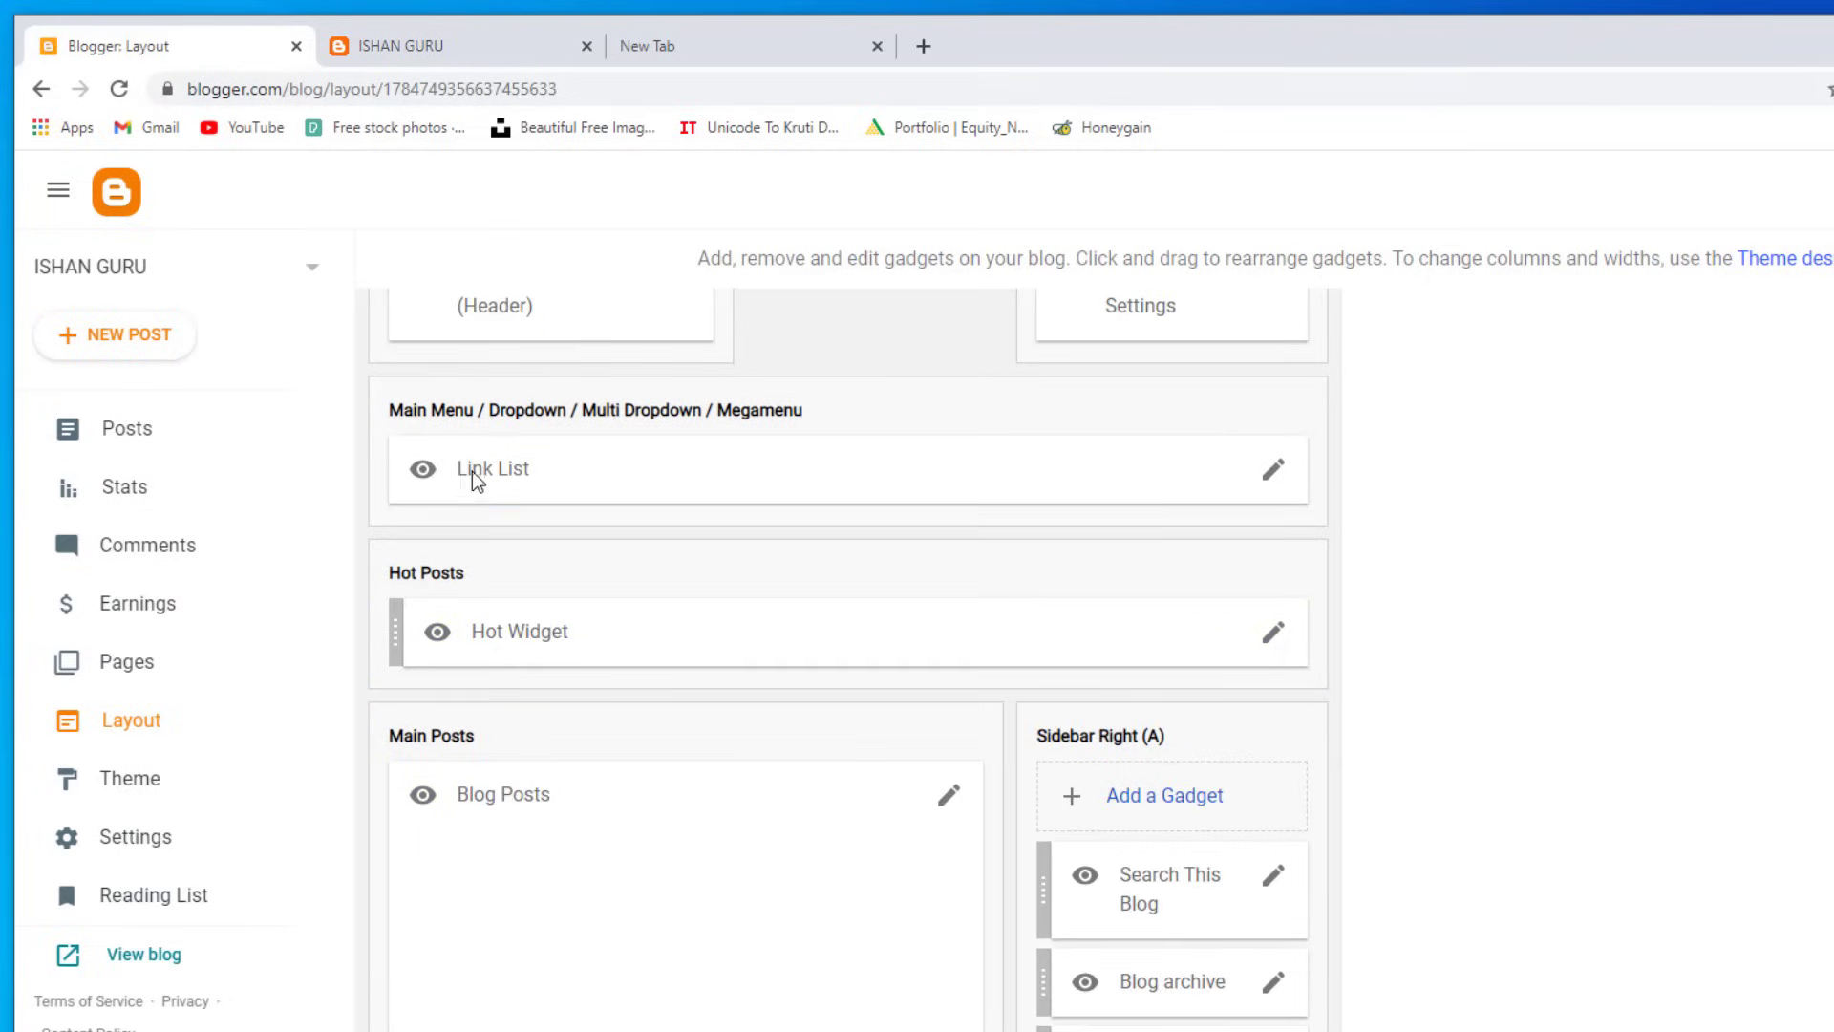
click(1273, 470)
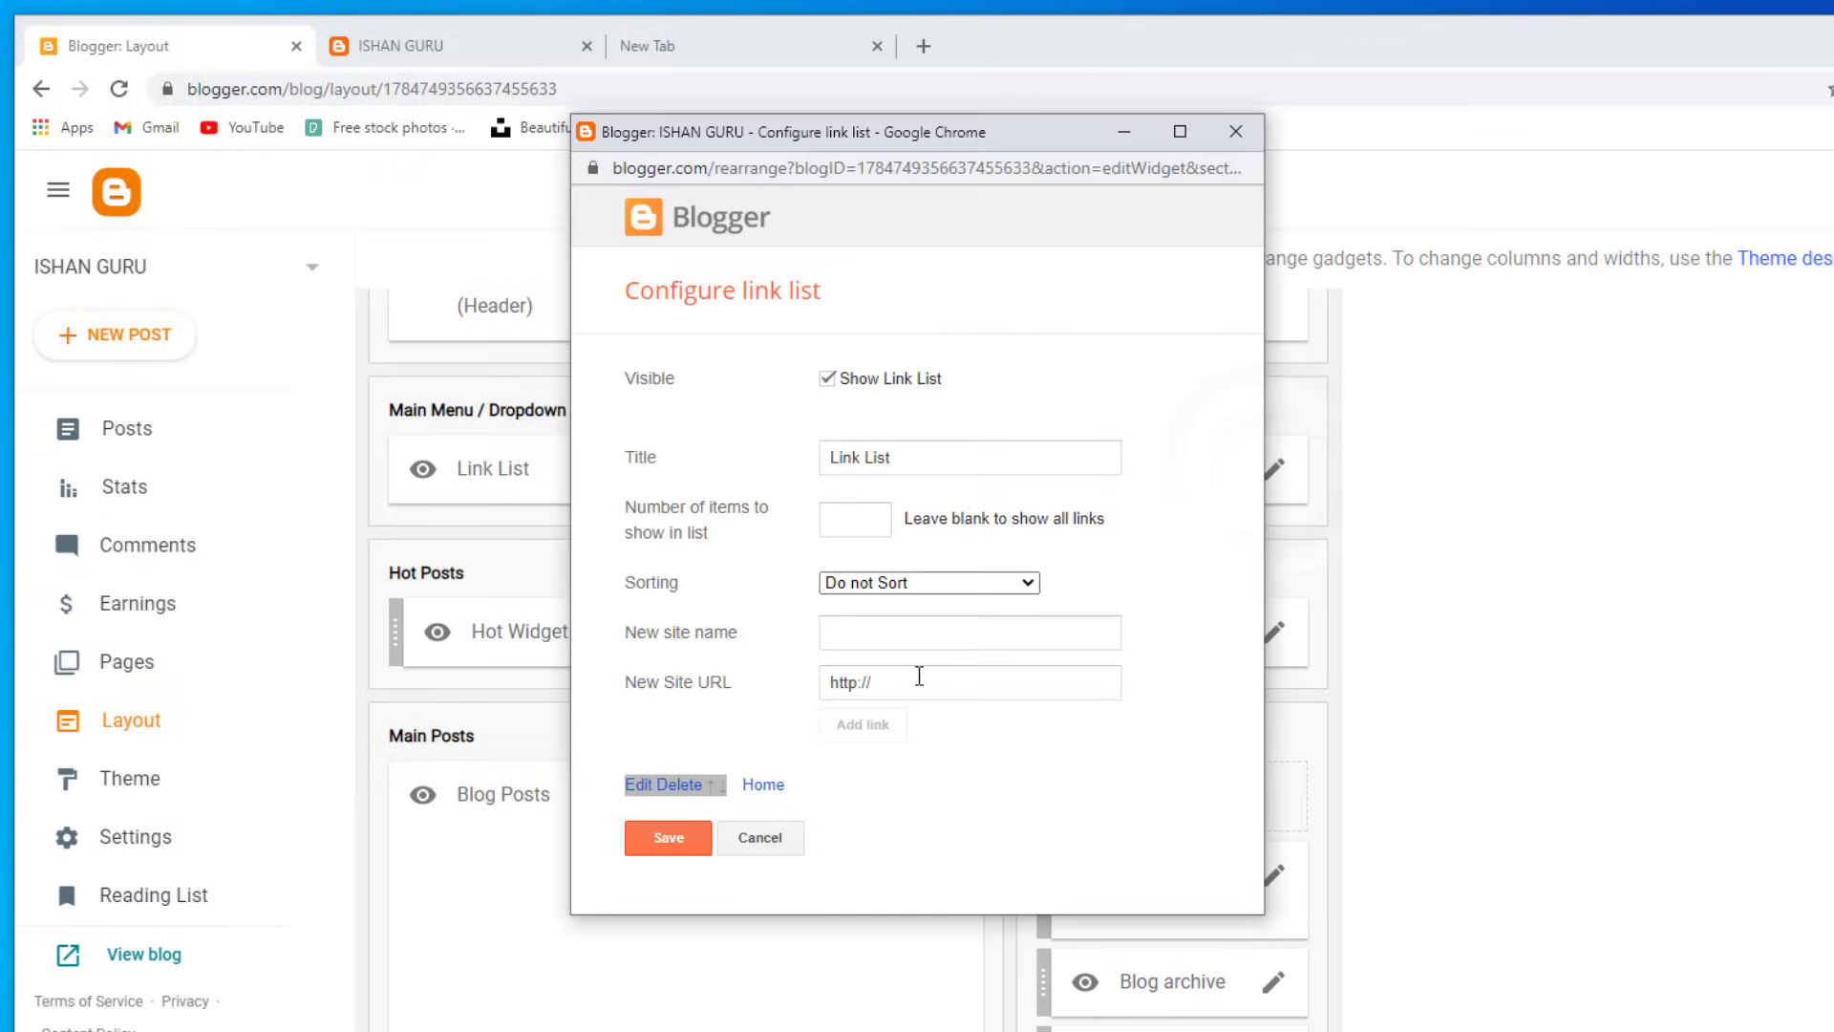
click(913, 642)
text(About)
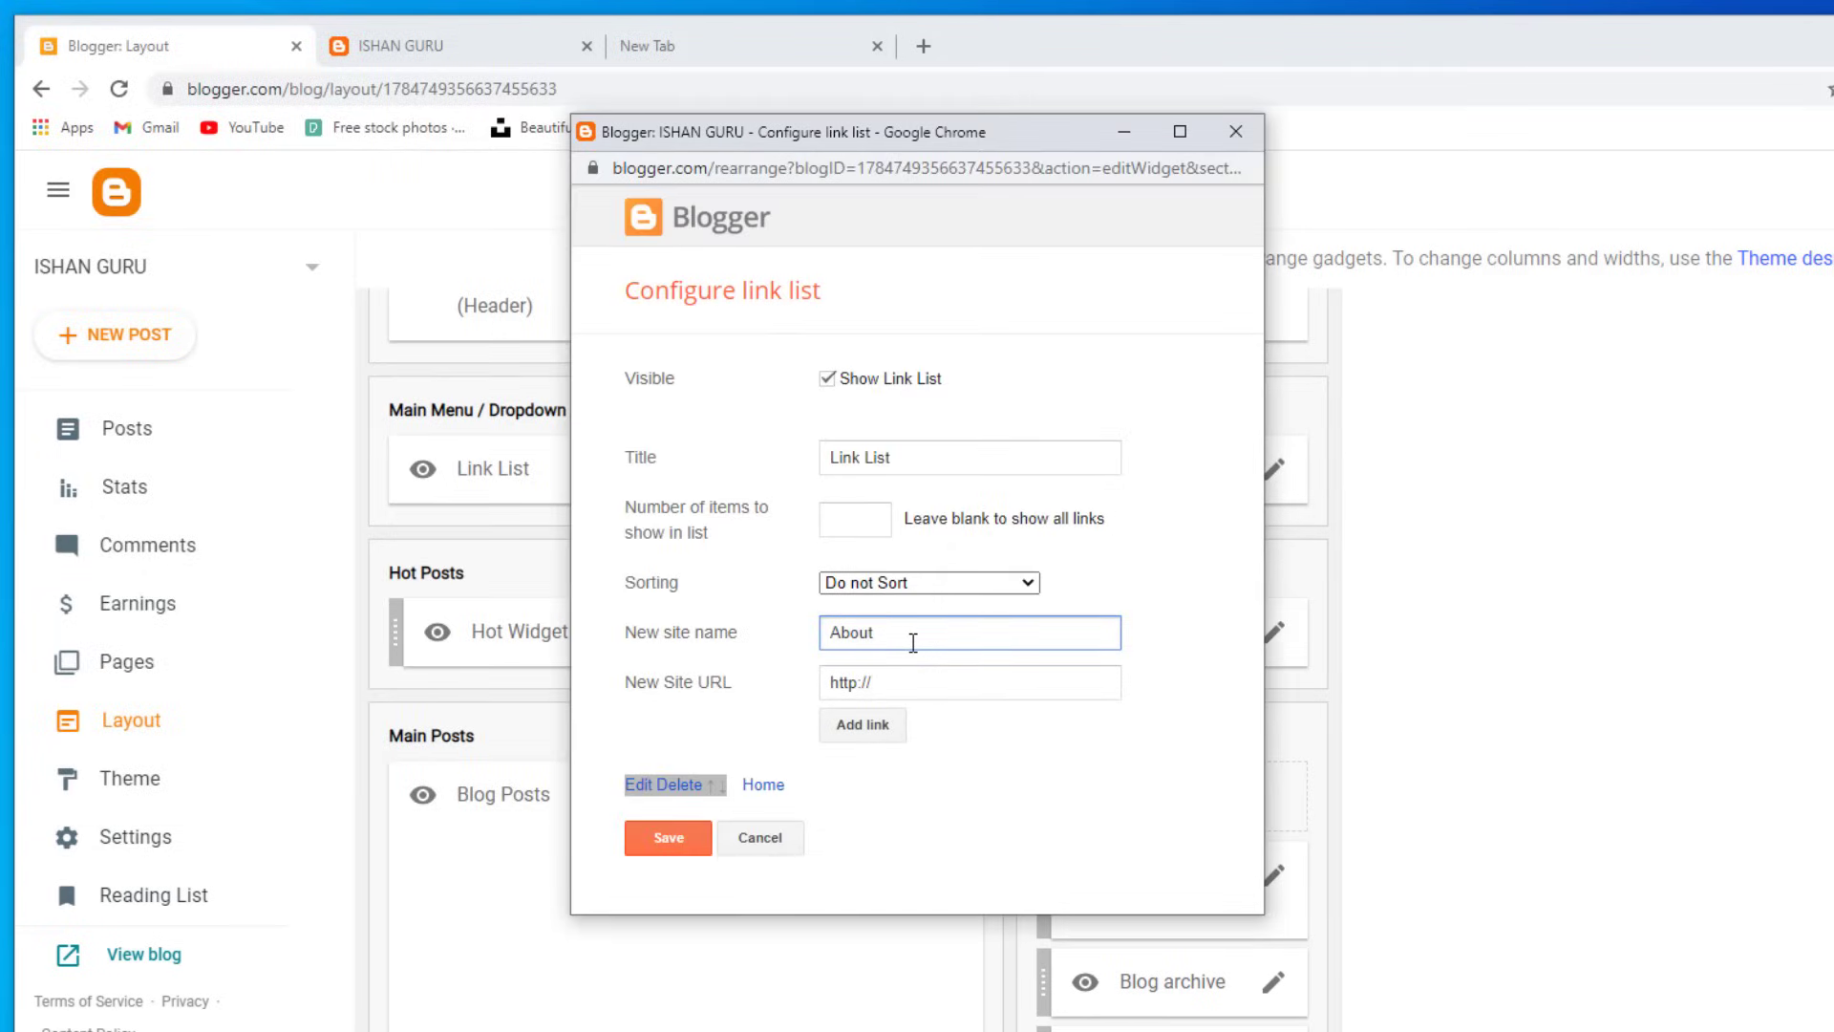
text( Us)
click(889, 682)
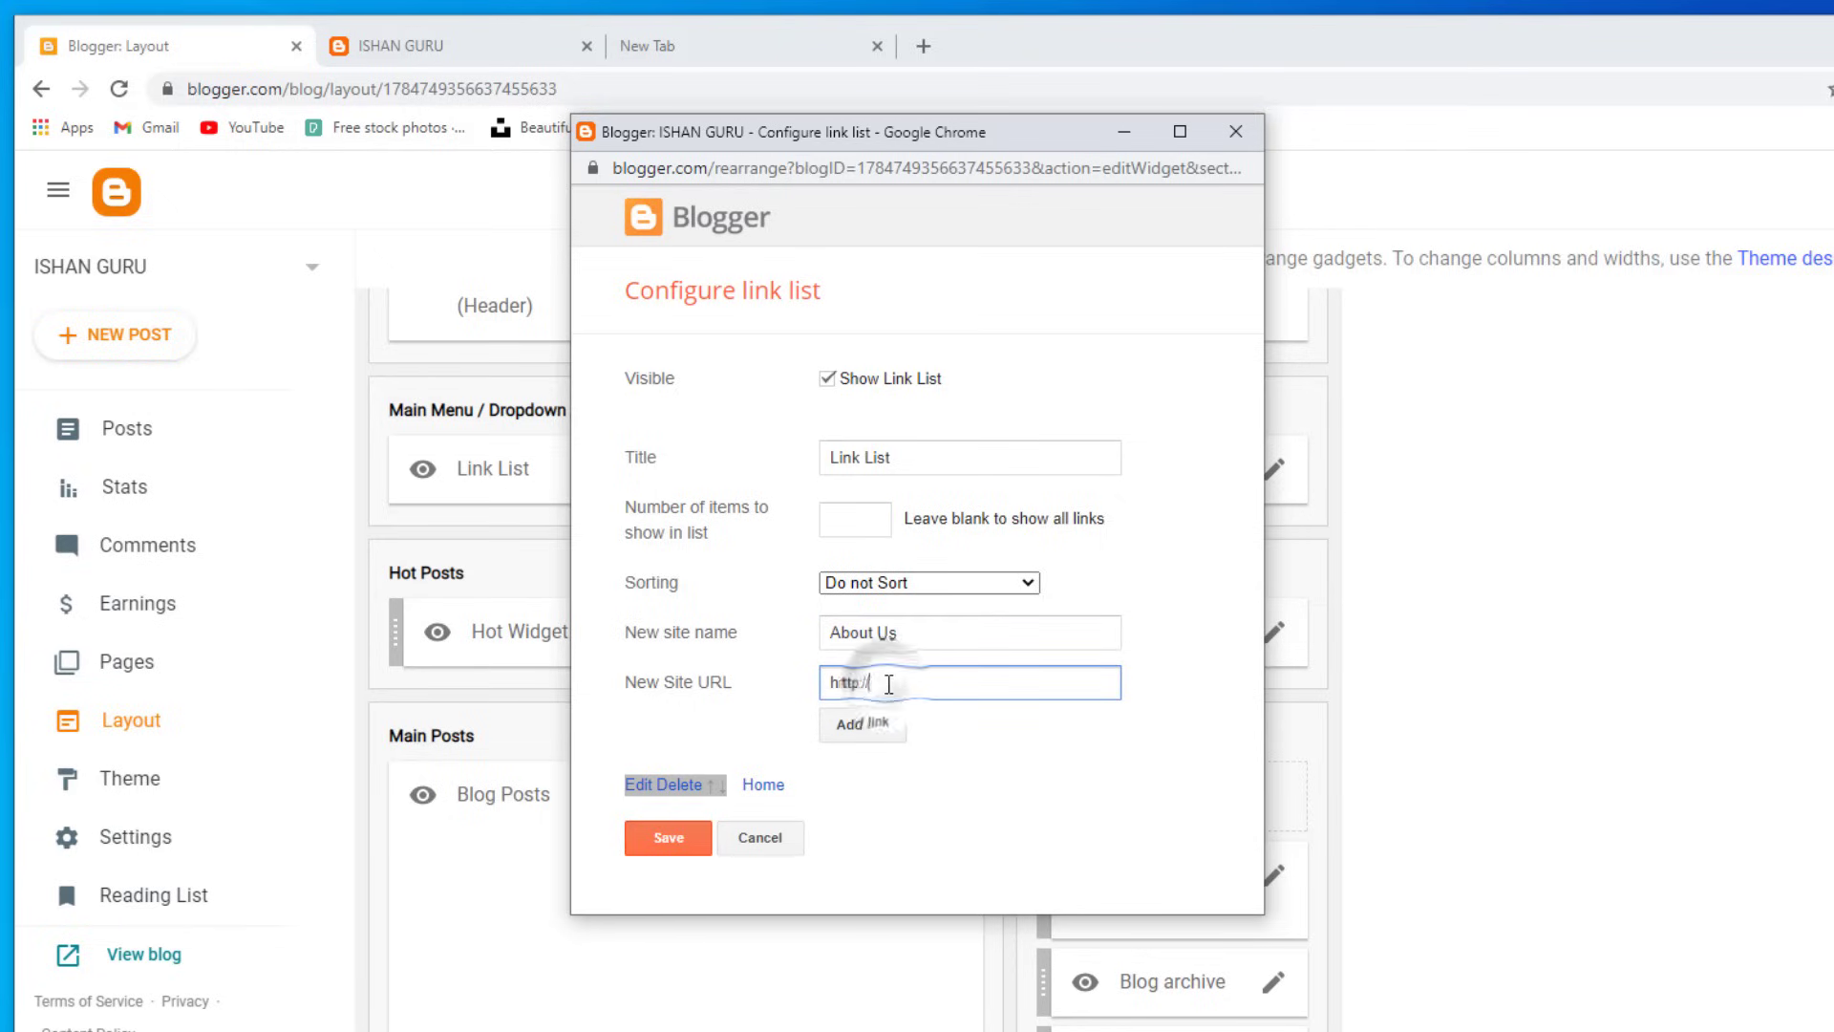
click(846, 730)
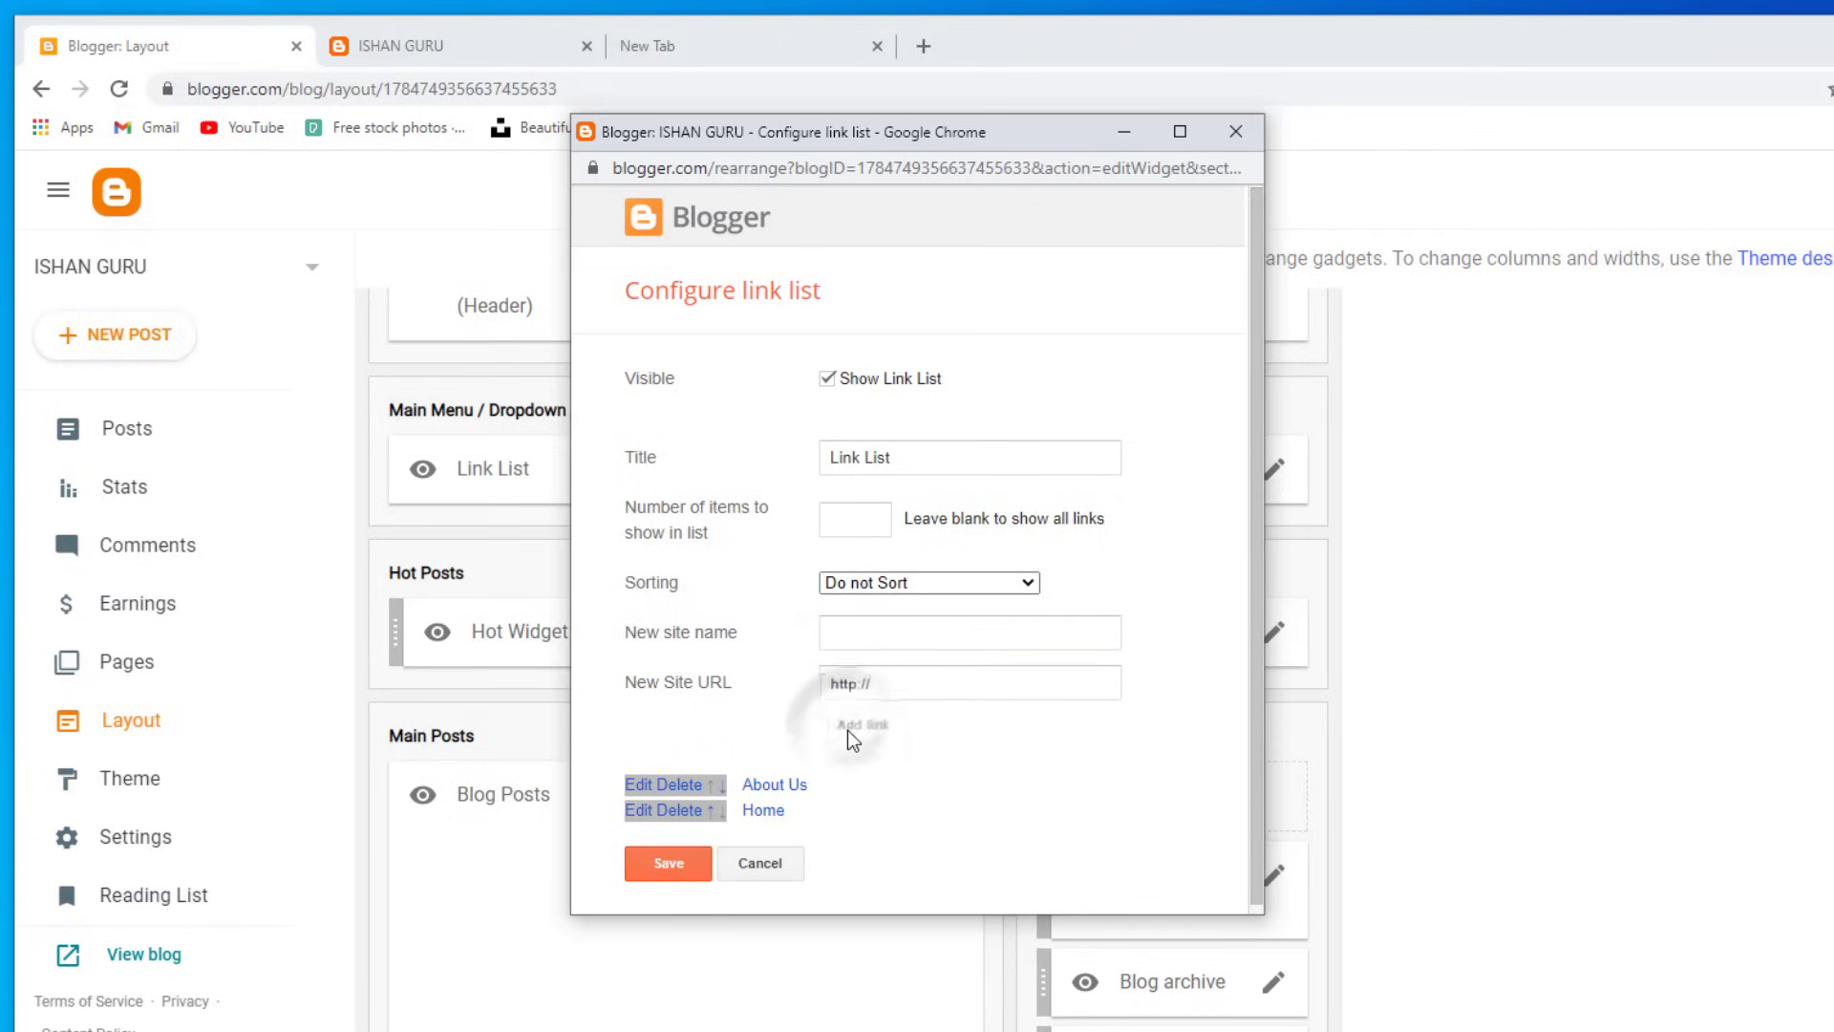
Step: Add a link named Contact Us to the main menu's Link List, using the About Us page's copied URL
click(895, 640)
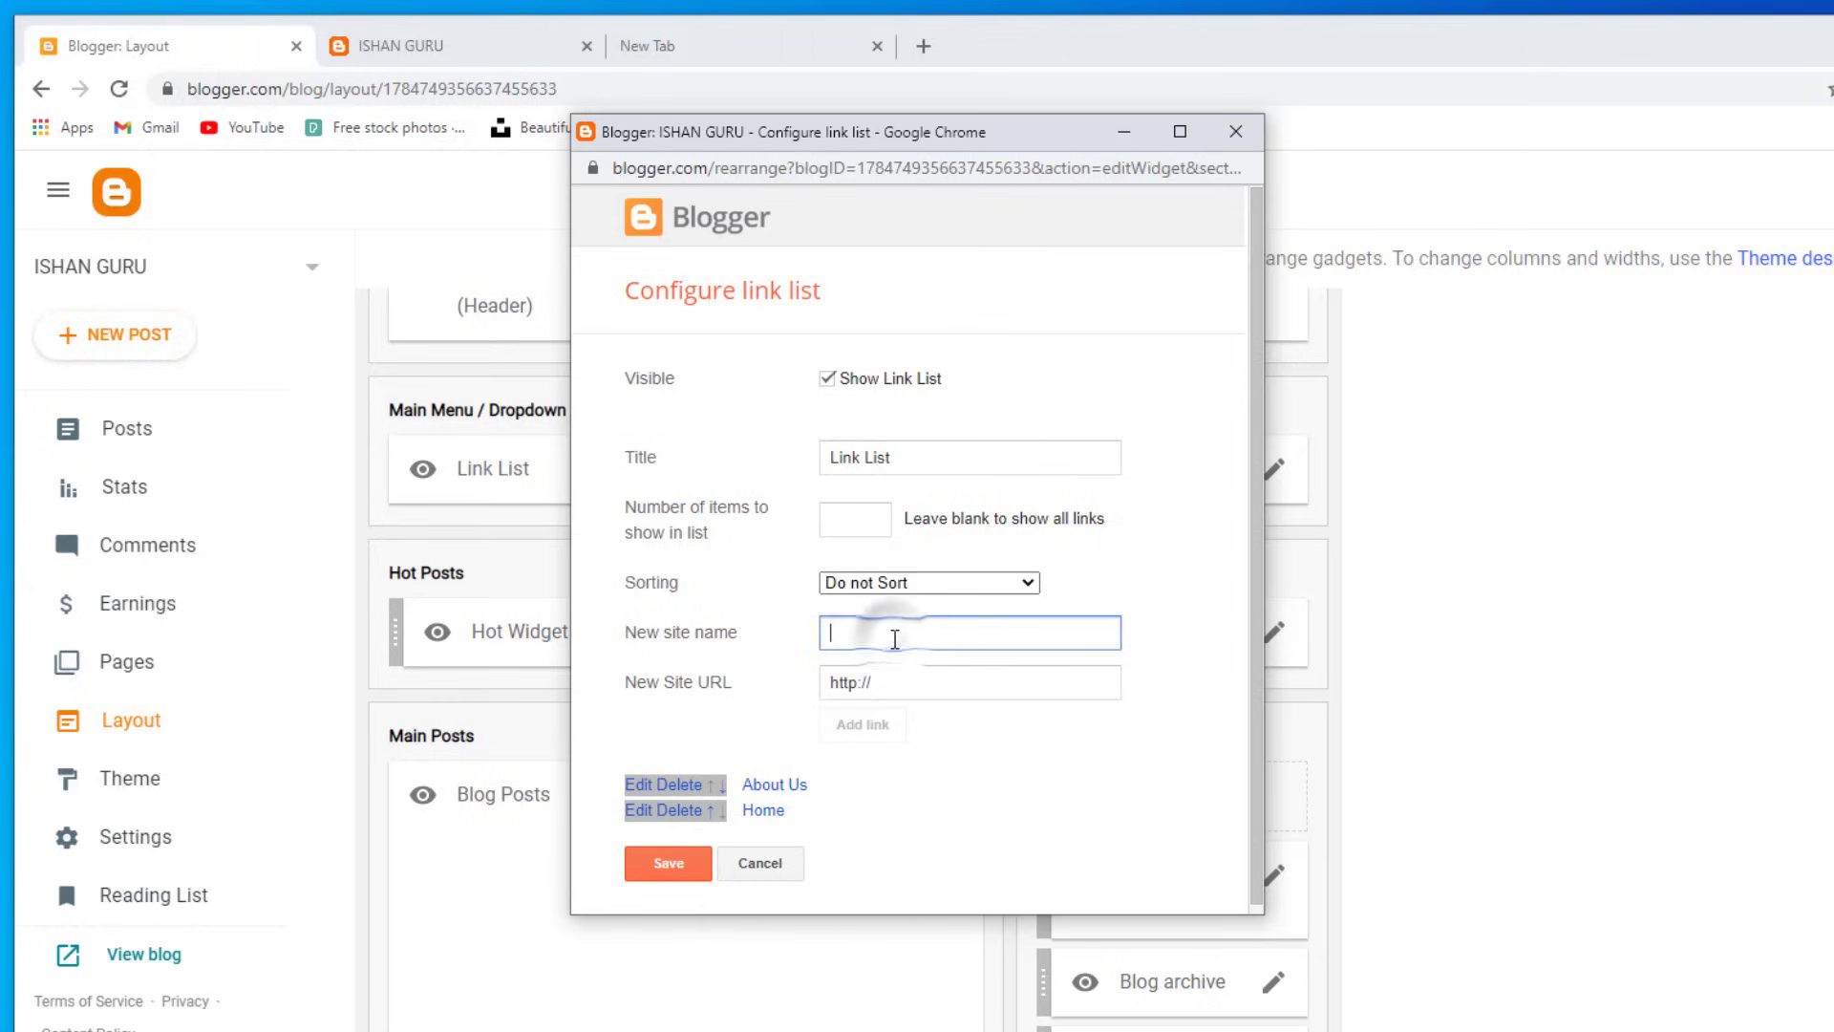
text(Co)
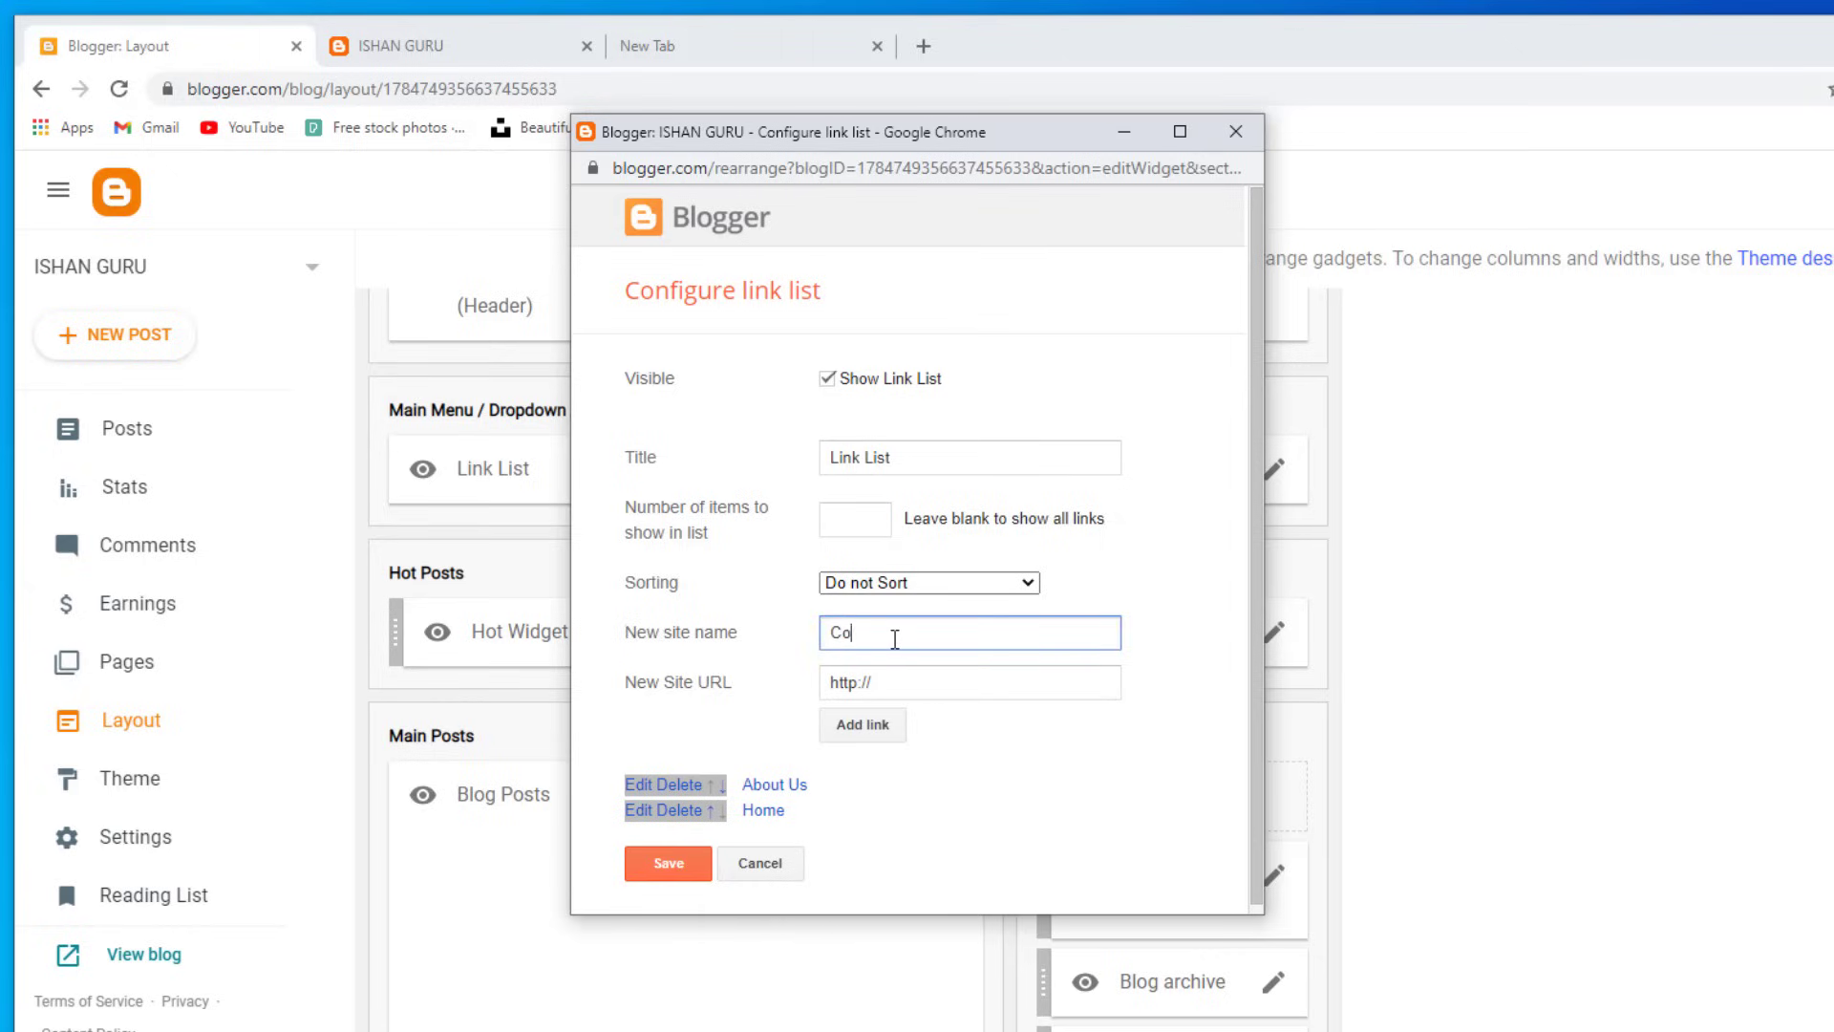
text(ntact Us)
drag(873, 686, 778, 678)
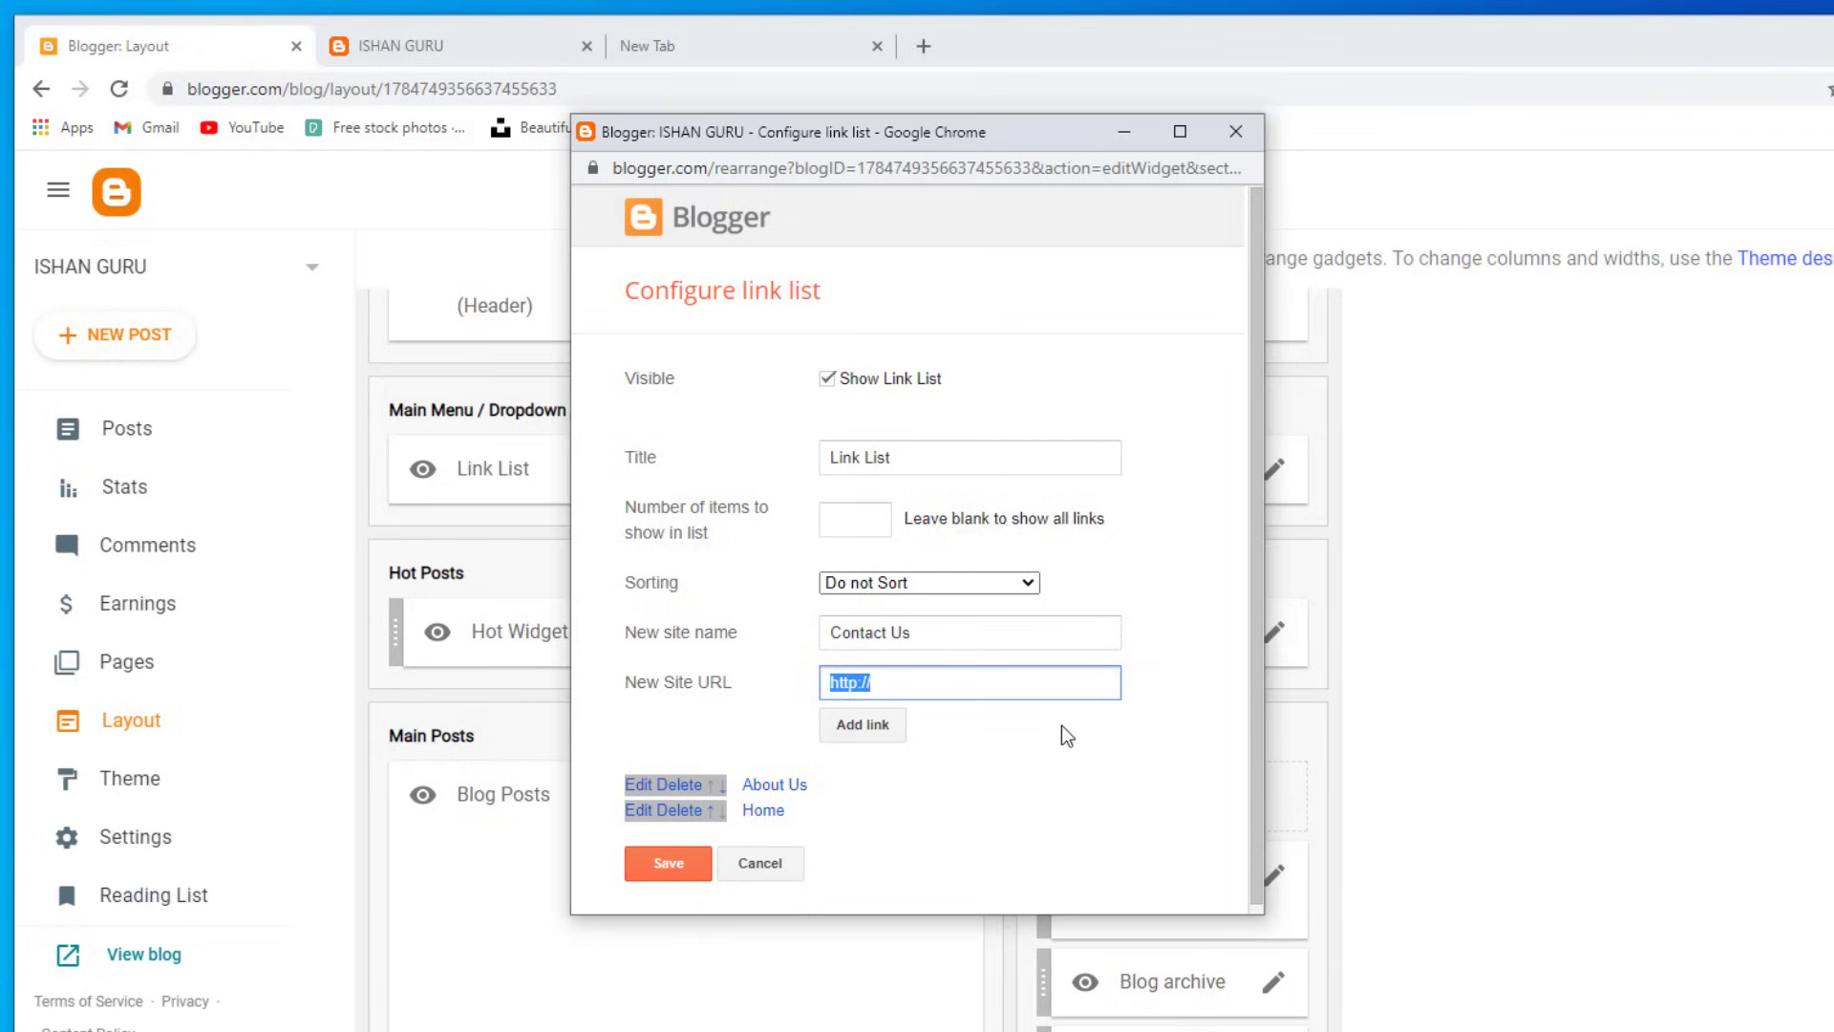
click(185, 681)
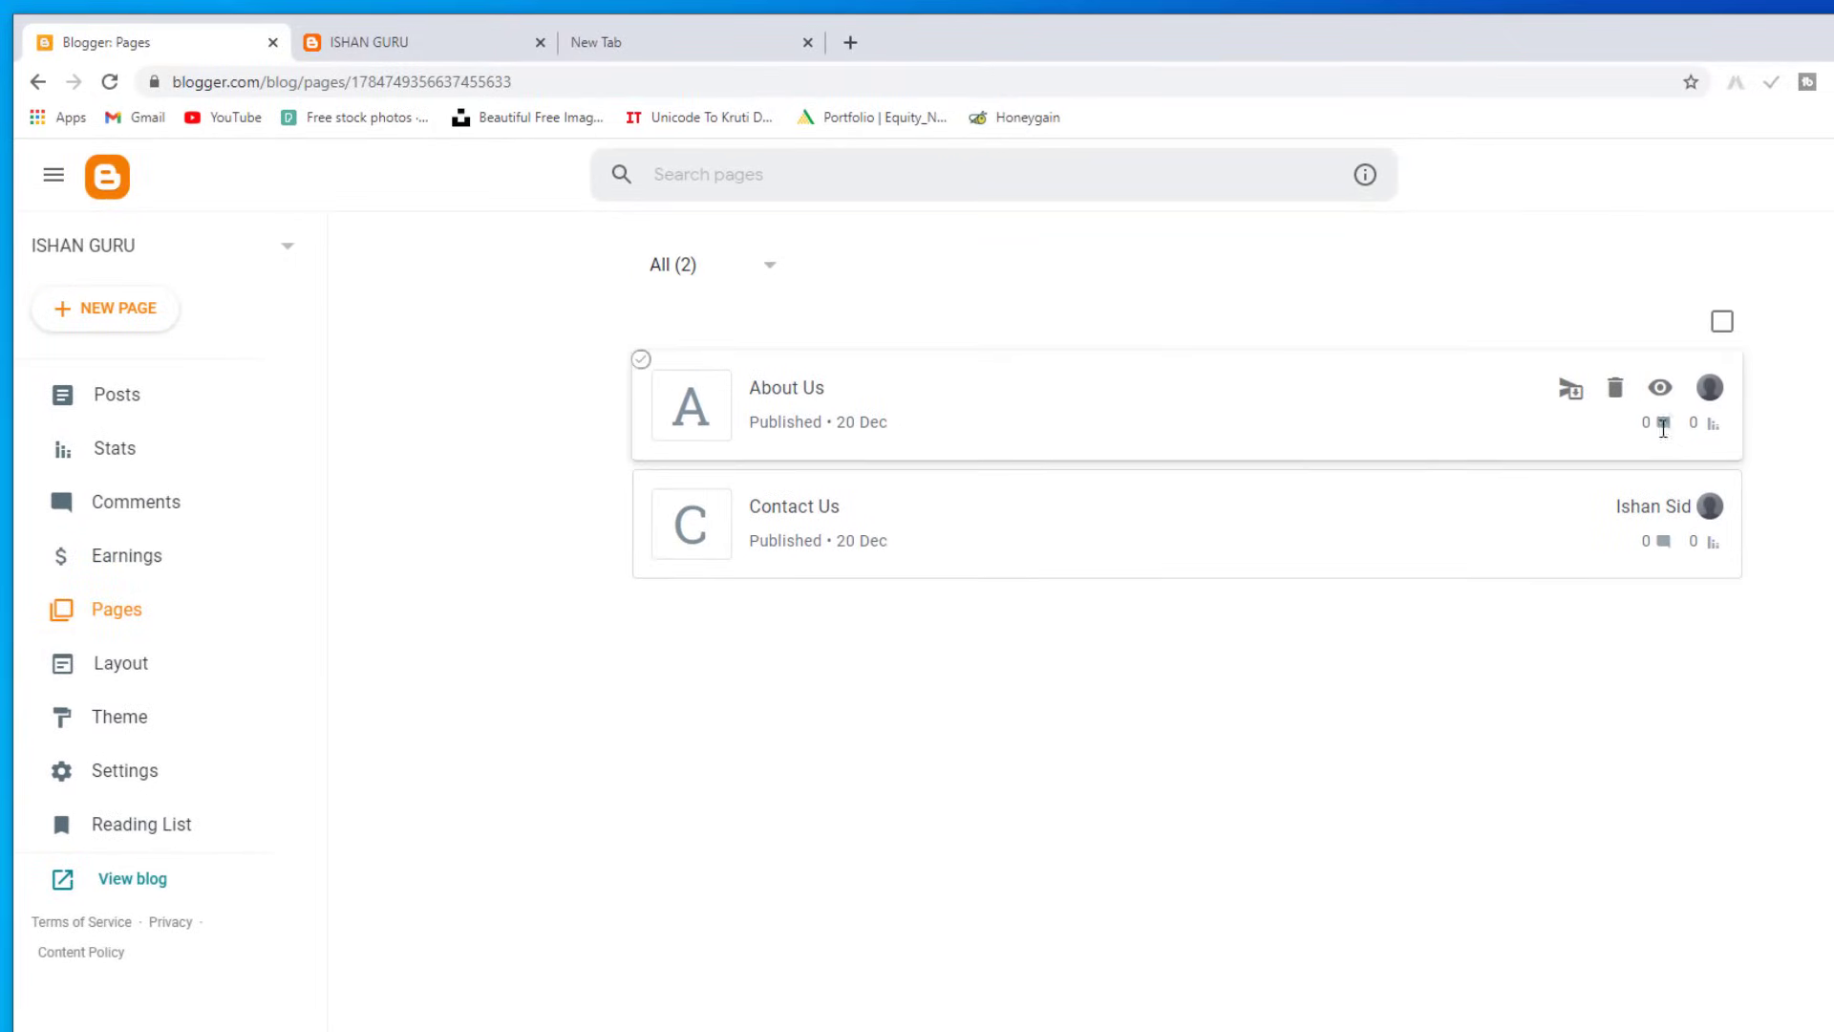
click(1659, 391)
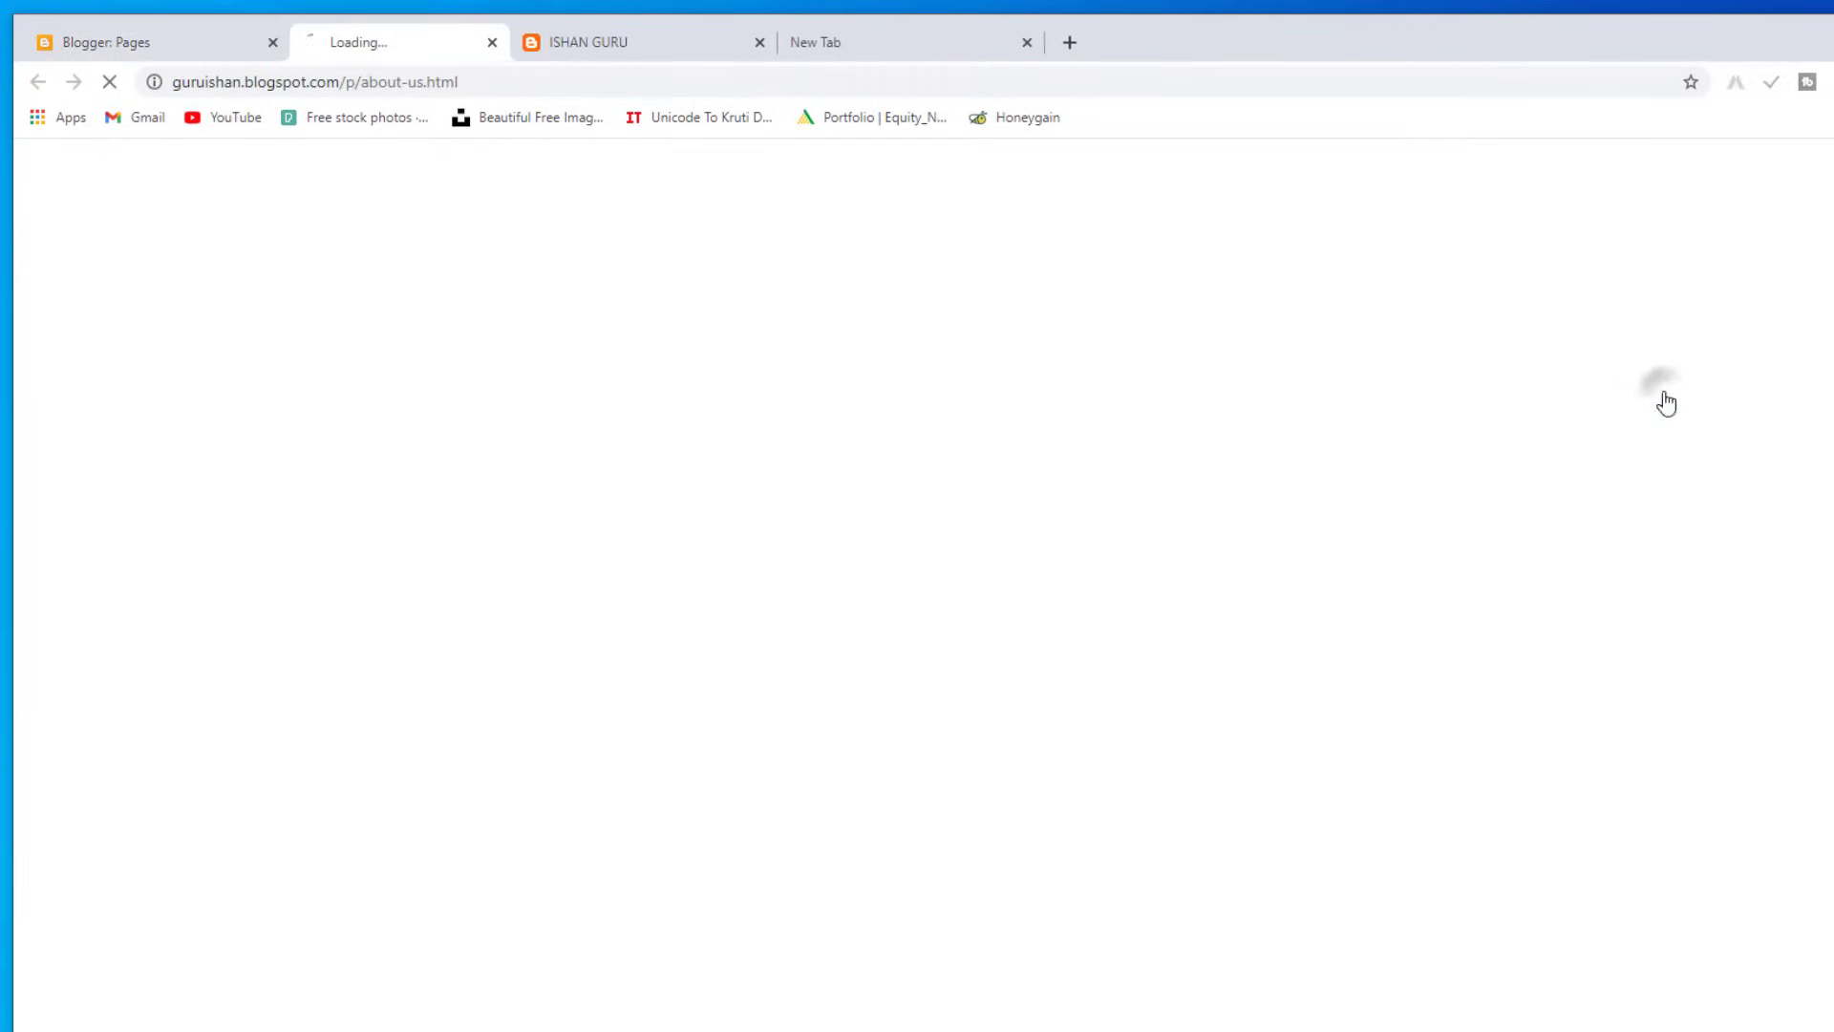
click(486, 76)
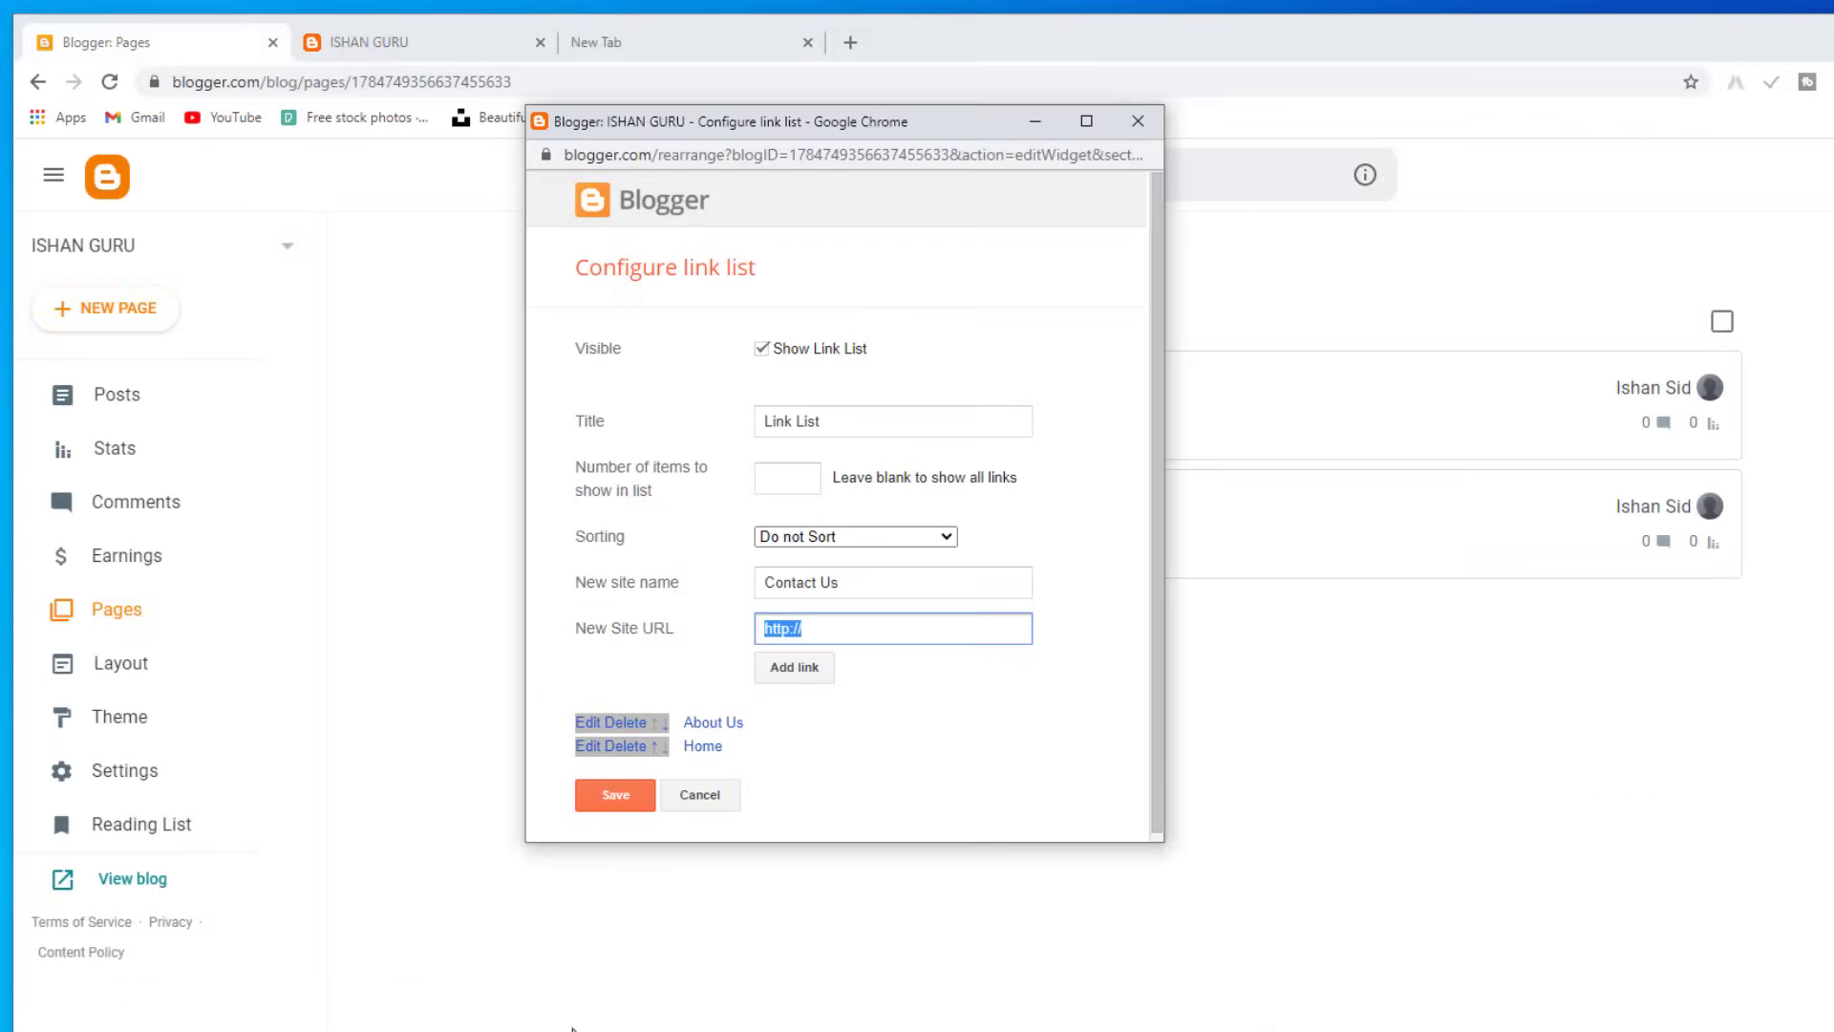
key(ctrl+v)
click(798, 667)
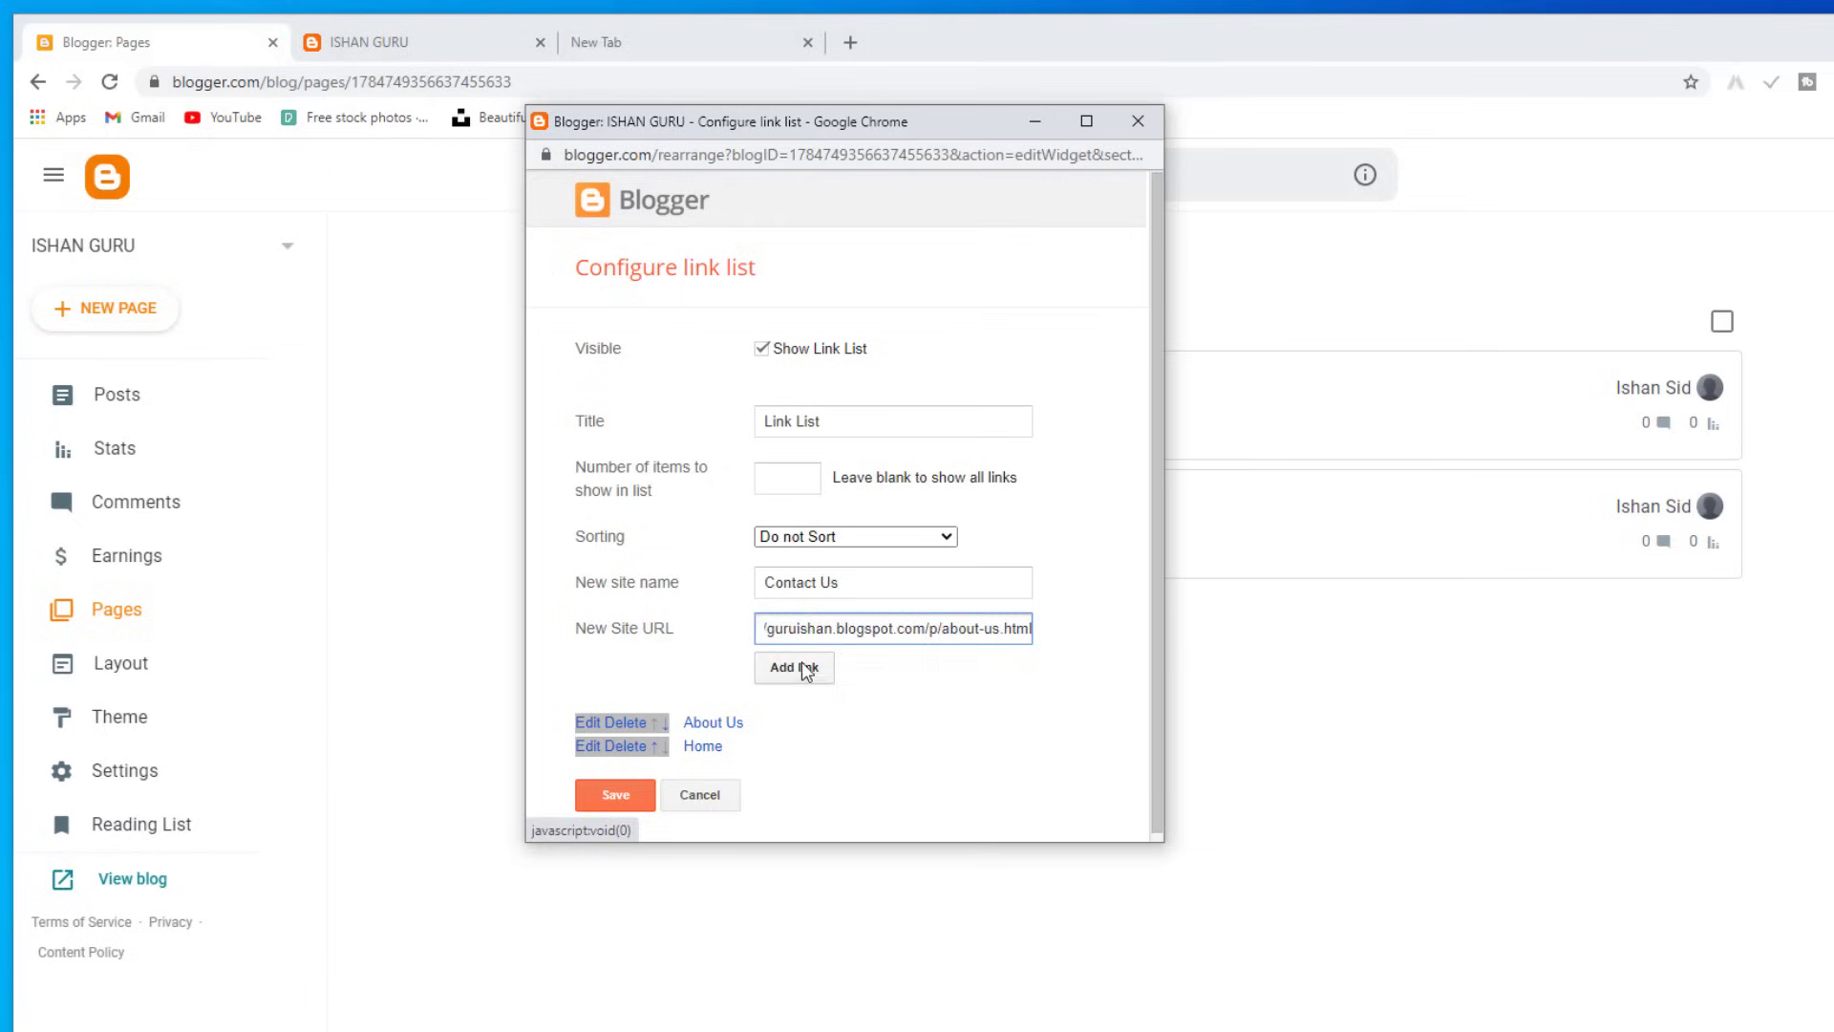
Step: Order the main menu links as Home, About Us, Contact Us and save the list, reloading the live blog
scroll(798, 688, down, 1)
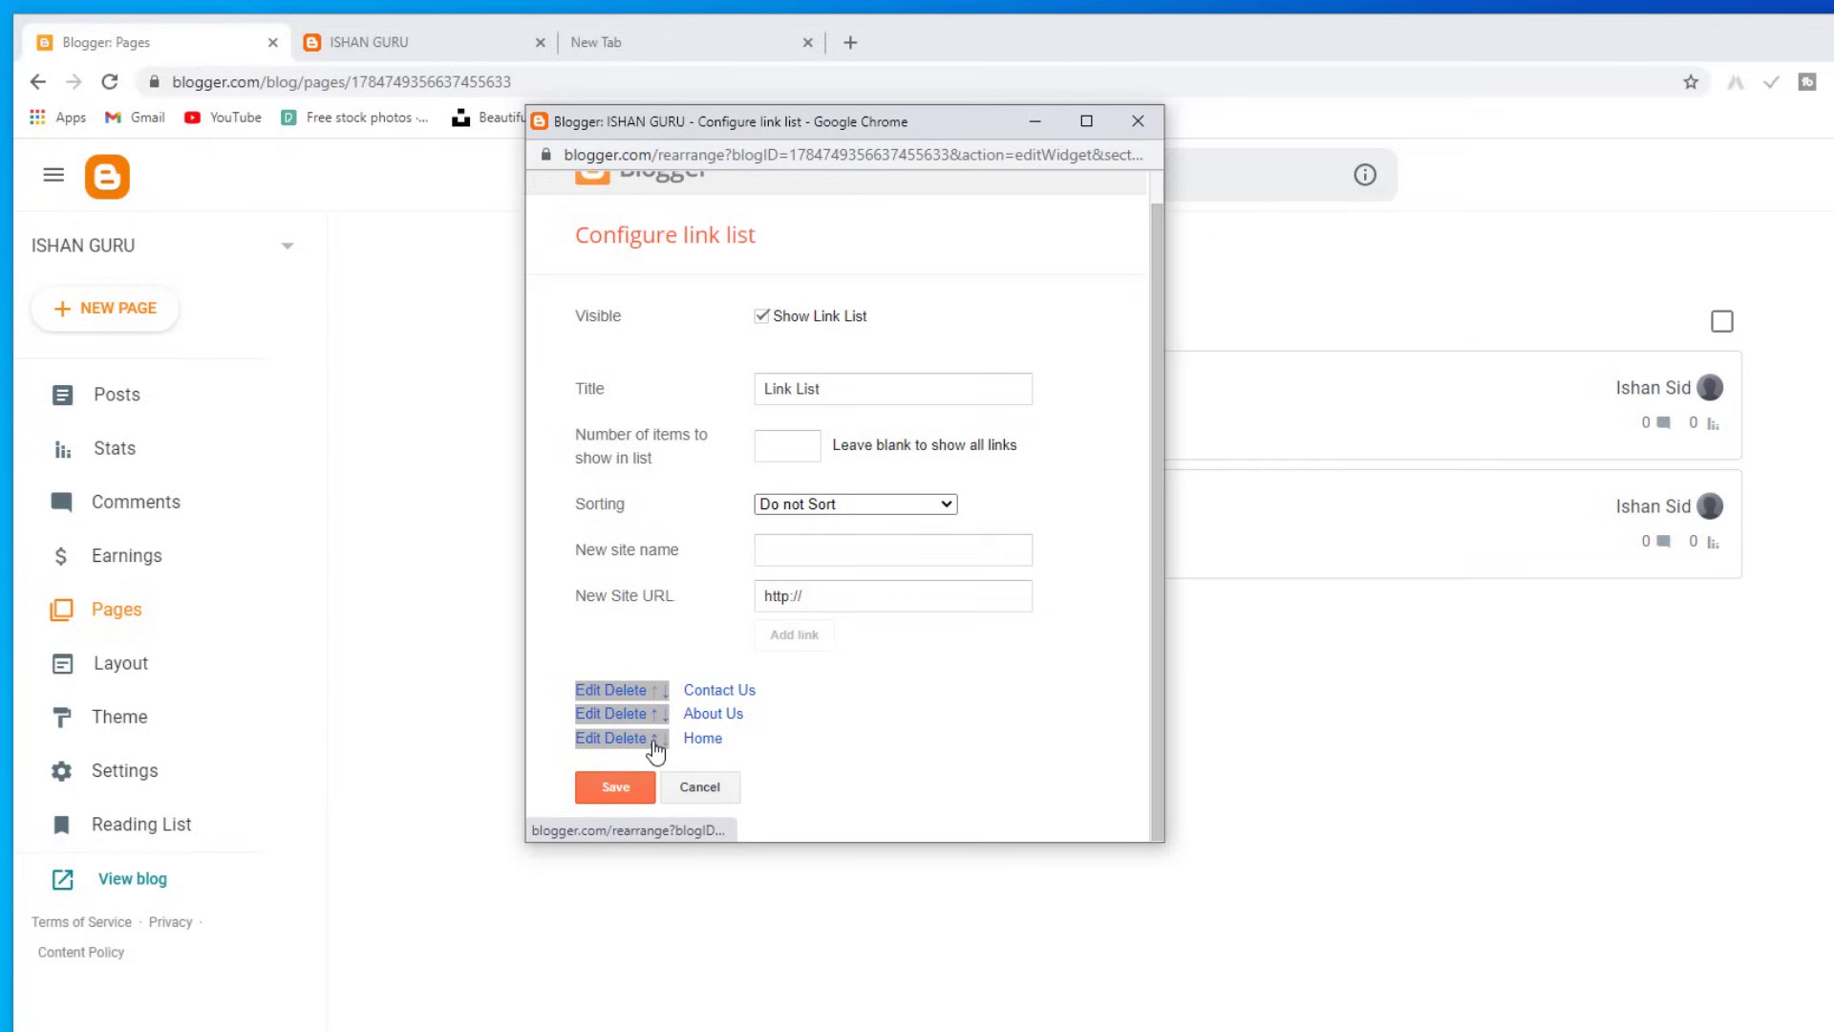
click(654, 740)
click(655, 746)
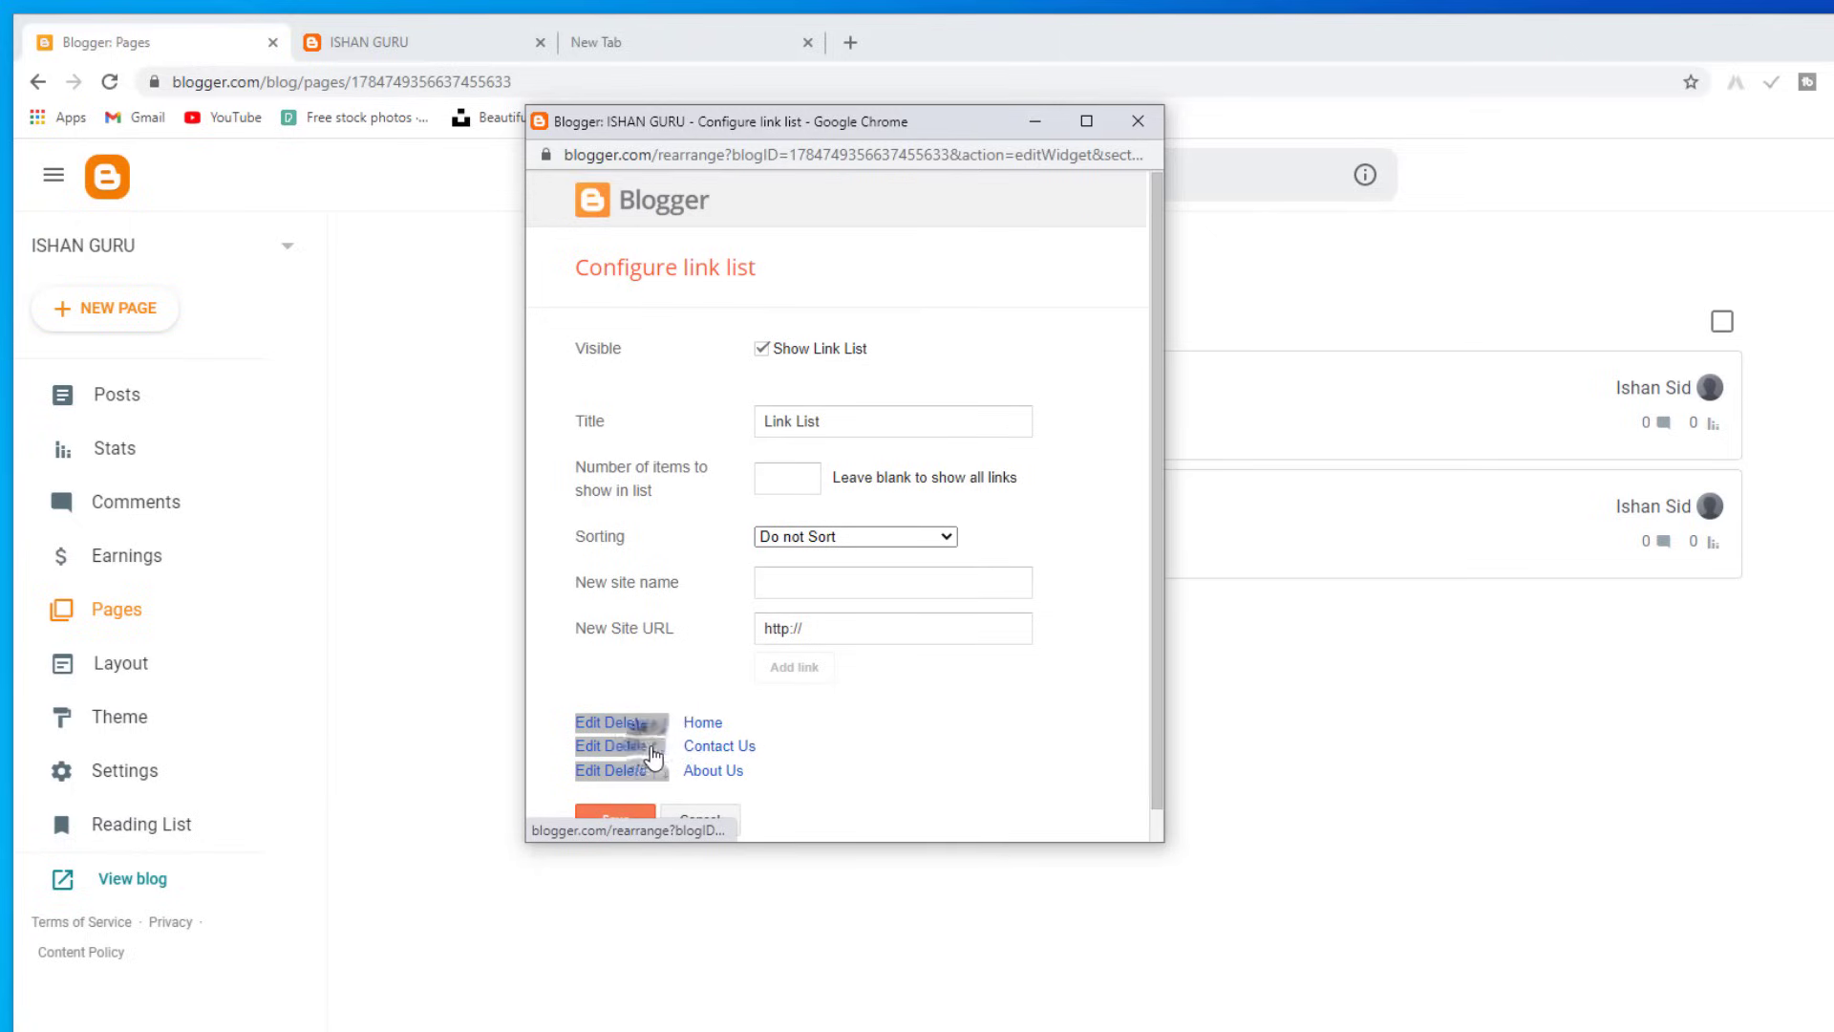
scroll(659, 740, down, 1)
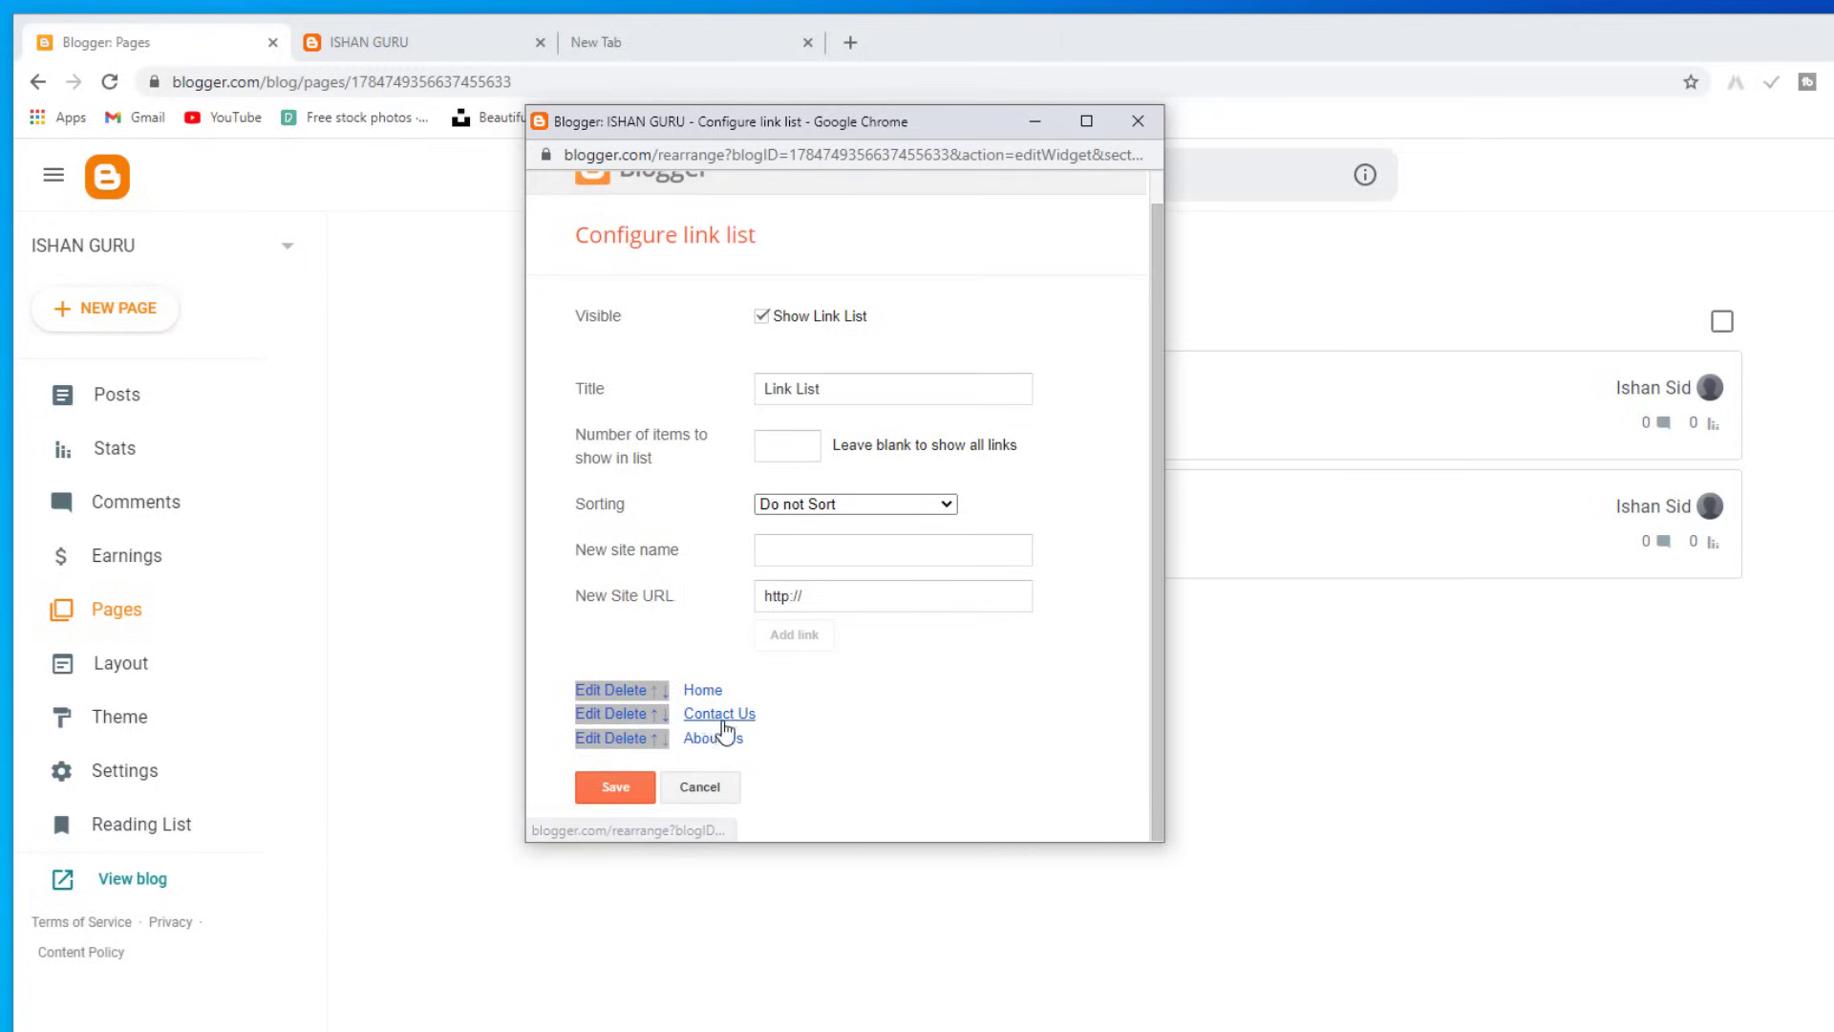
click(666, 718)
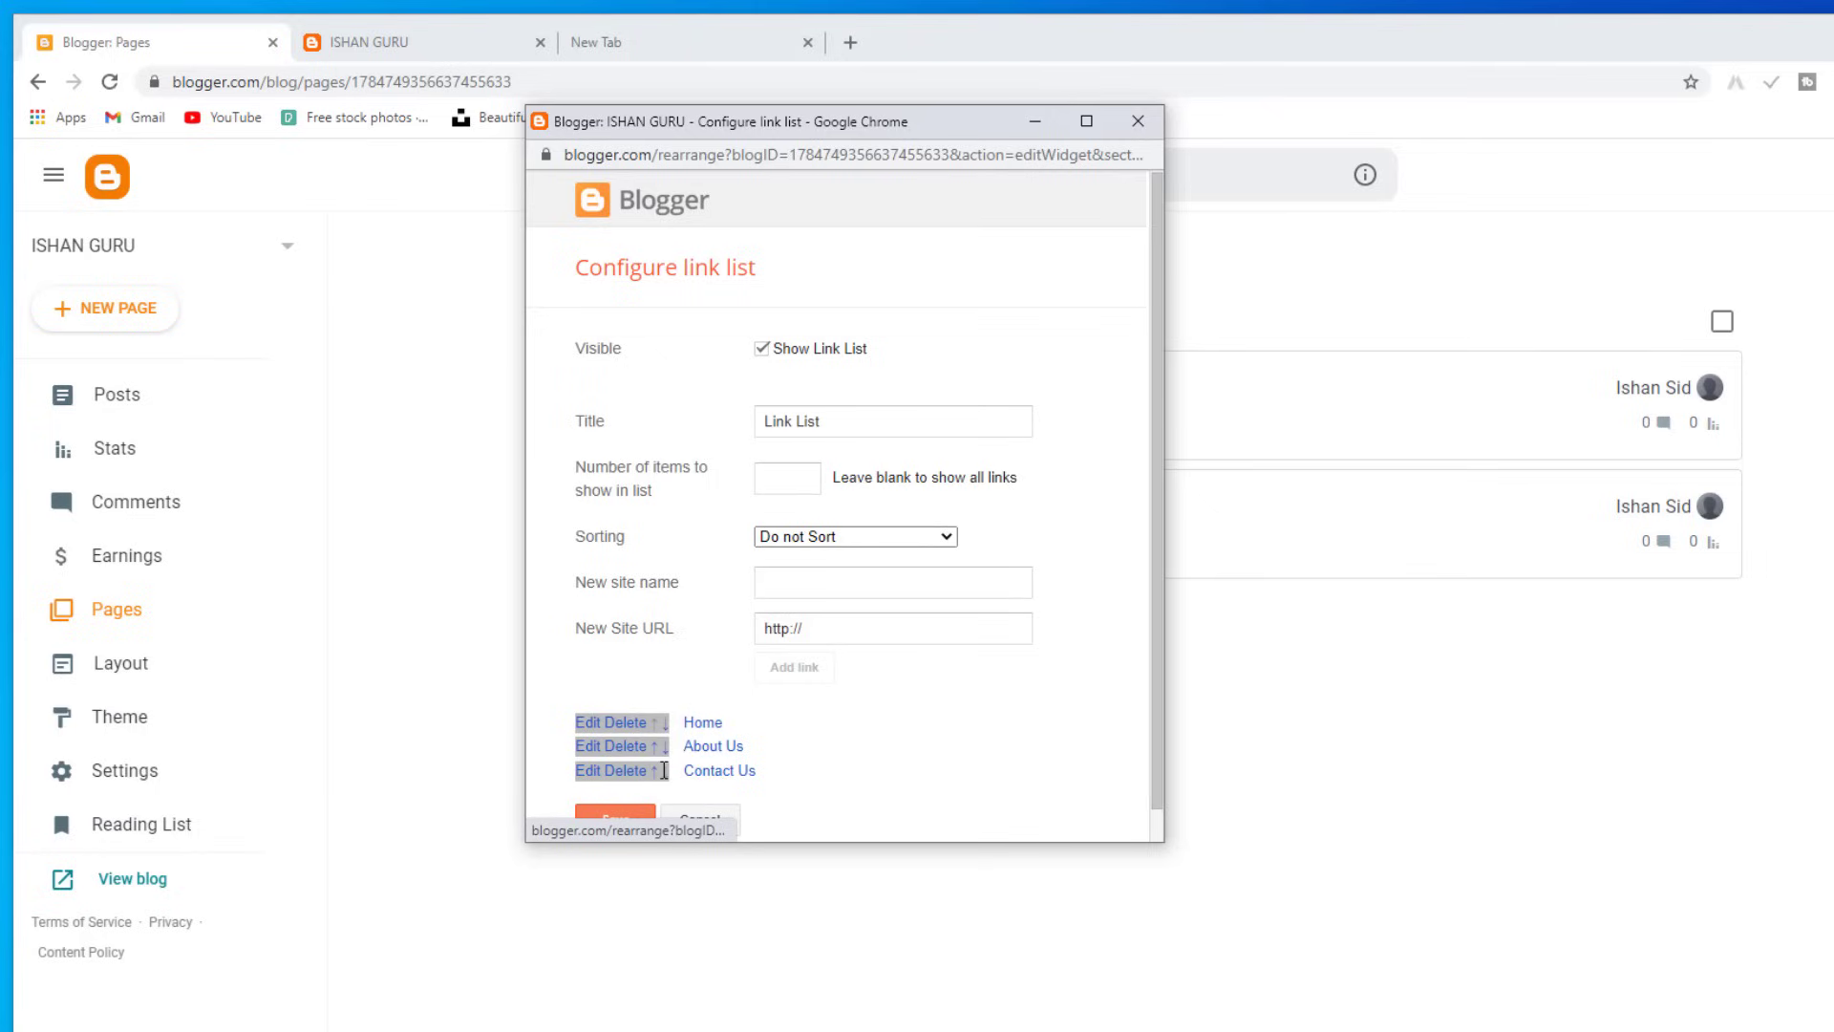
scroll(664, 770, down, 1)
click(629, 783)
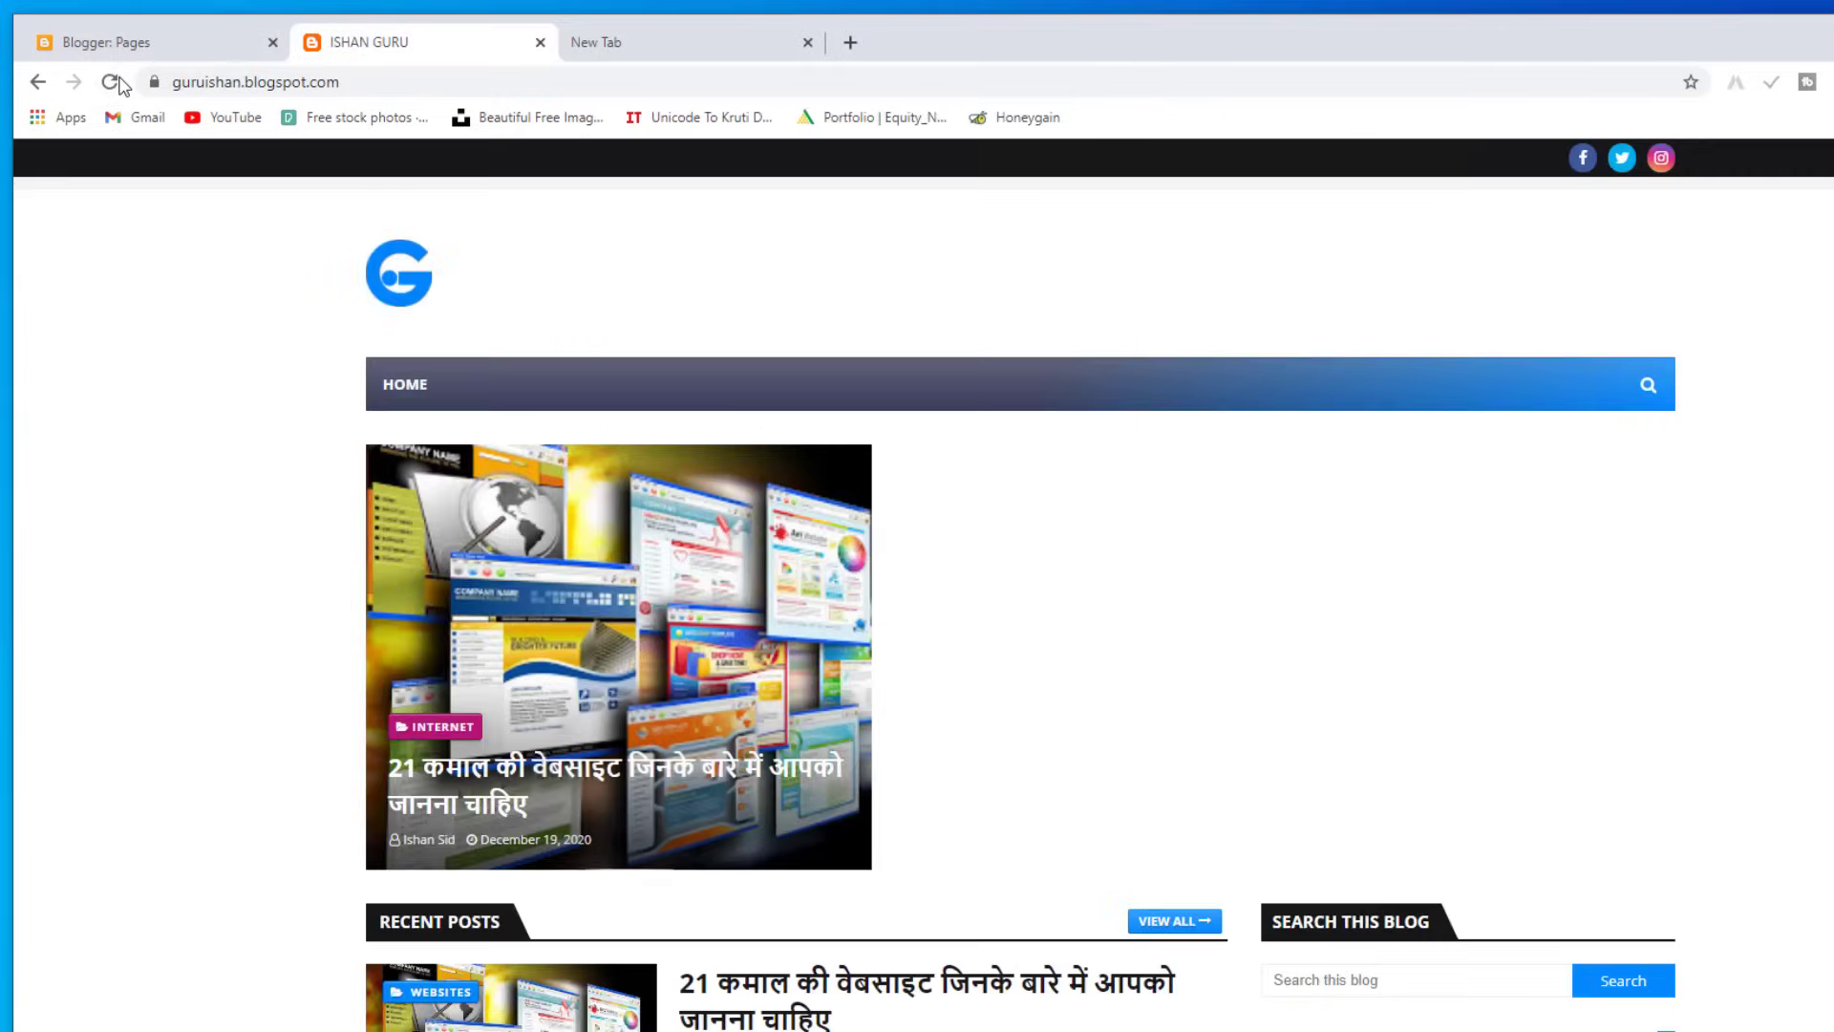
click(119, 82)
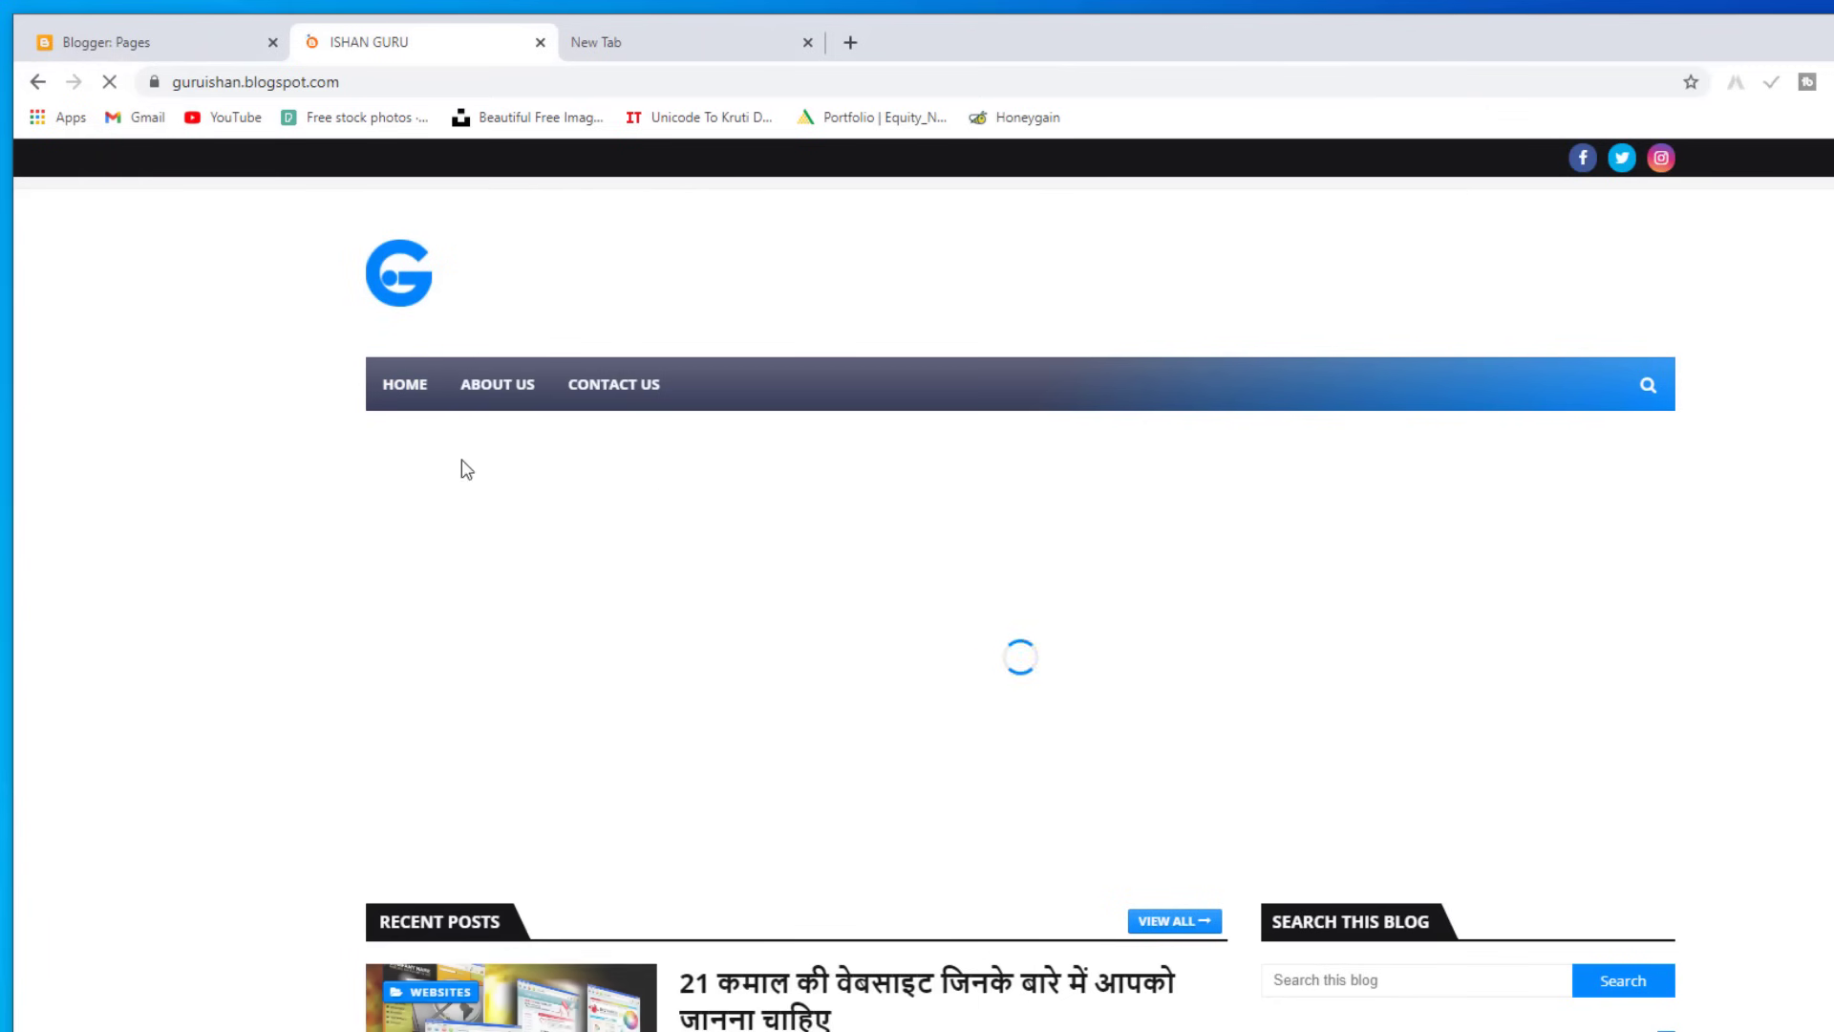
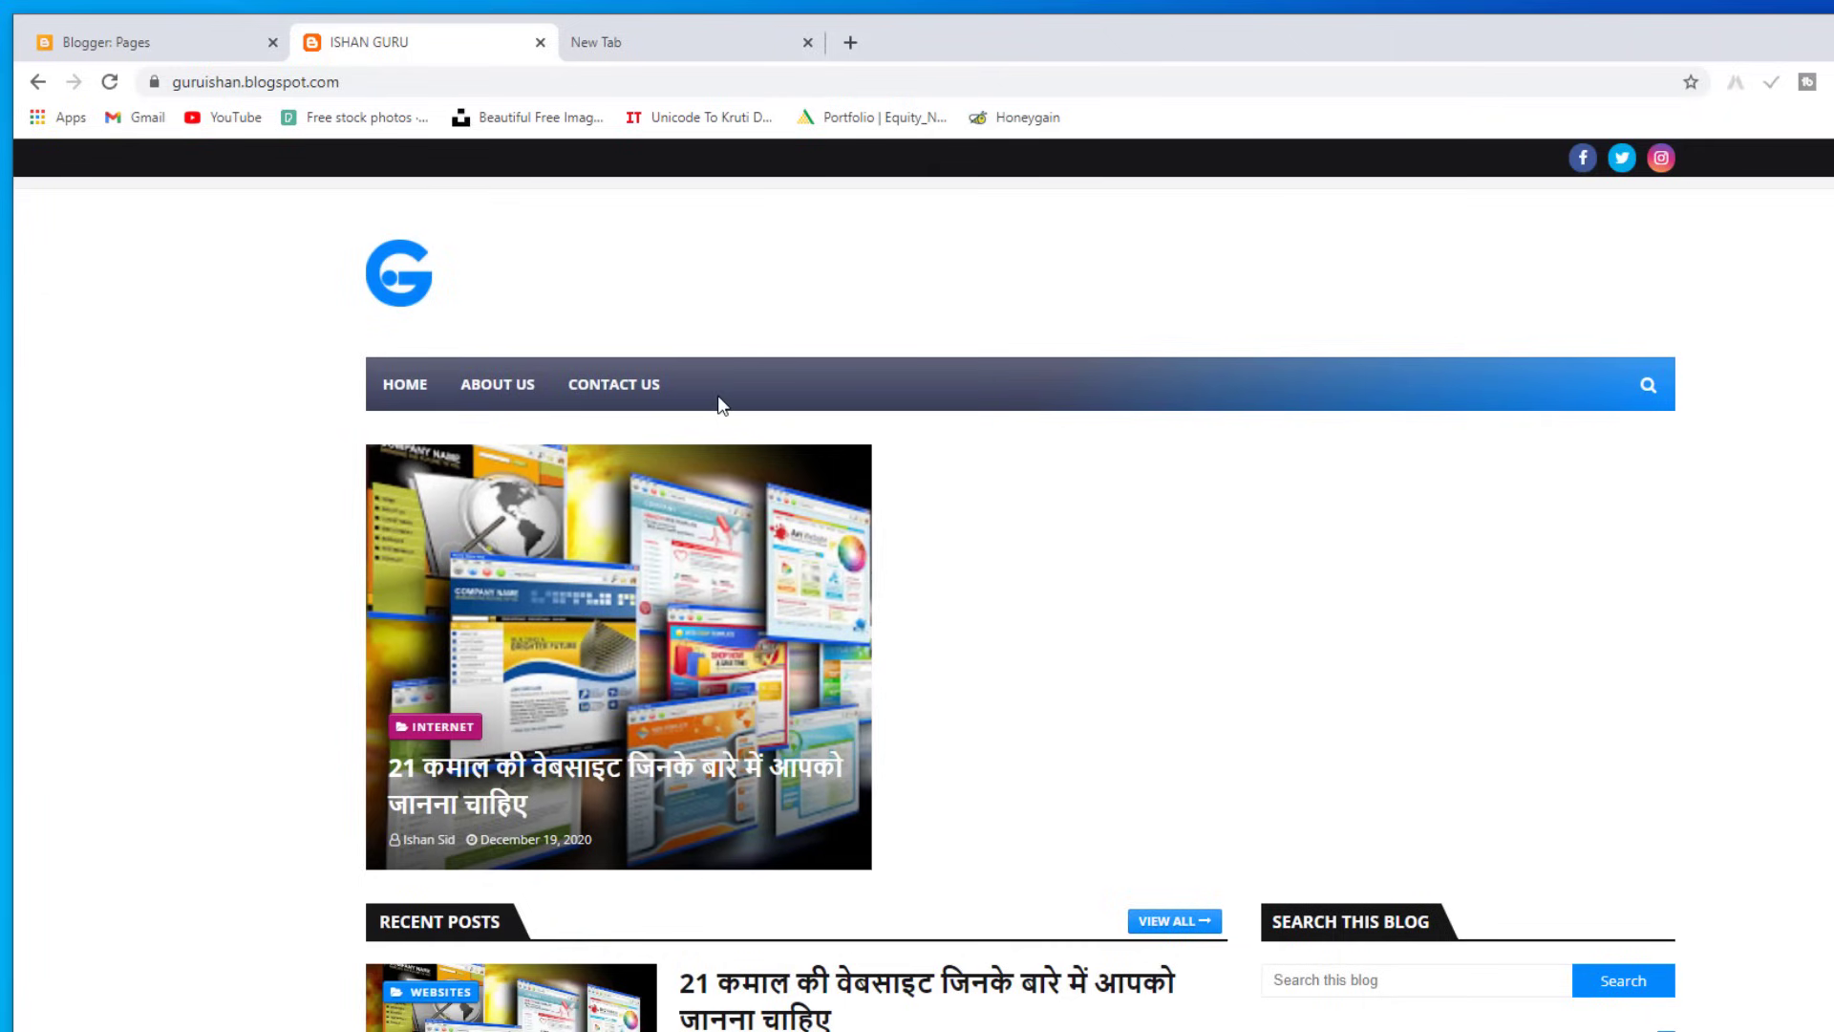
Step: Reopen the Main Menu section's Link List gadget in the layout and name the new link 21 Websites
click(127, 42)
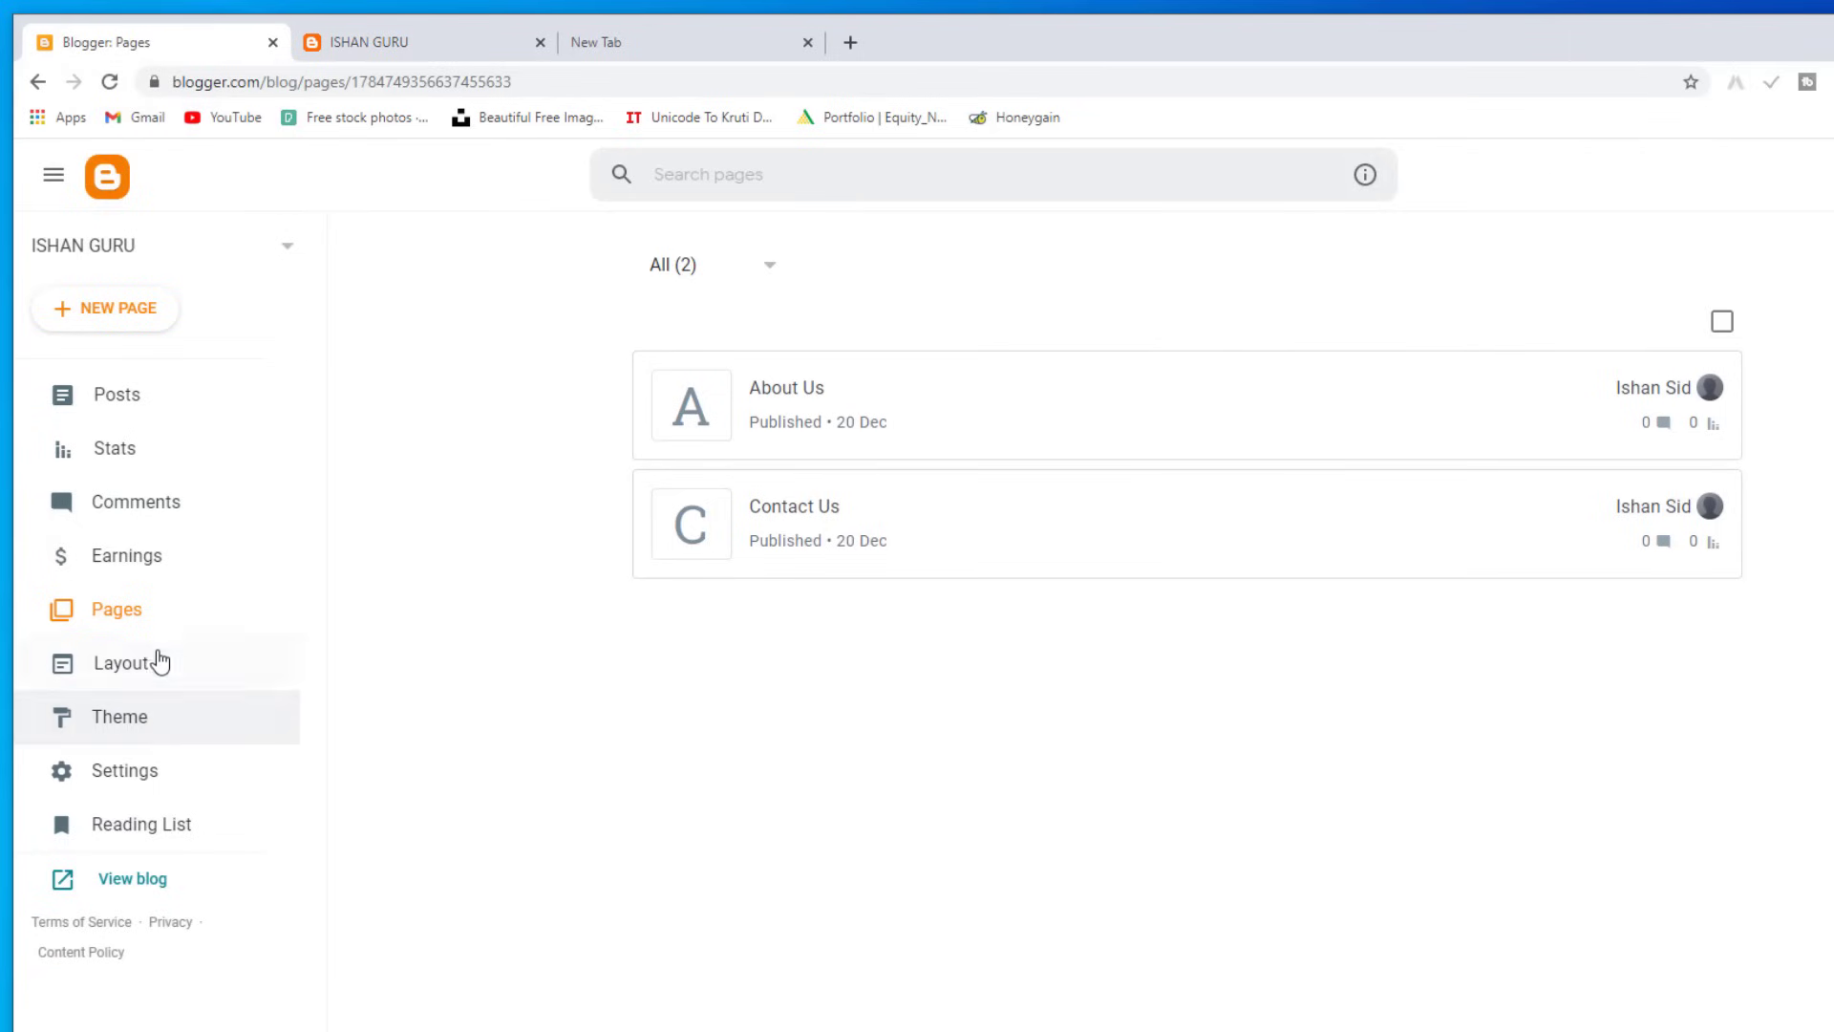
click(167, 680)
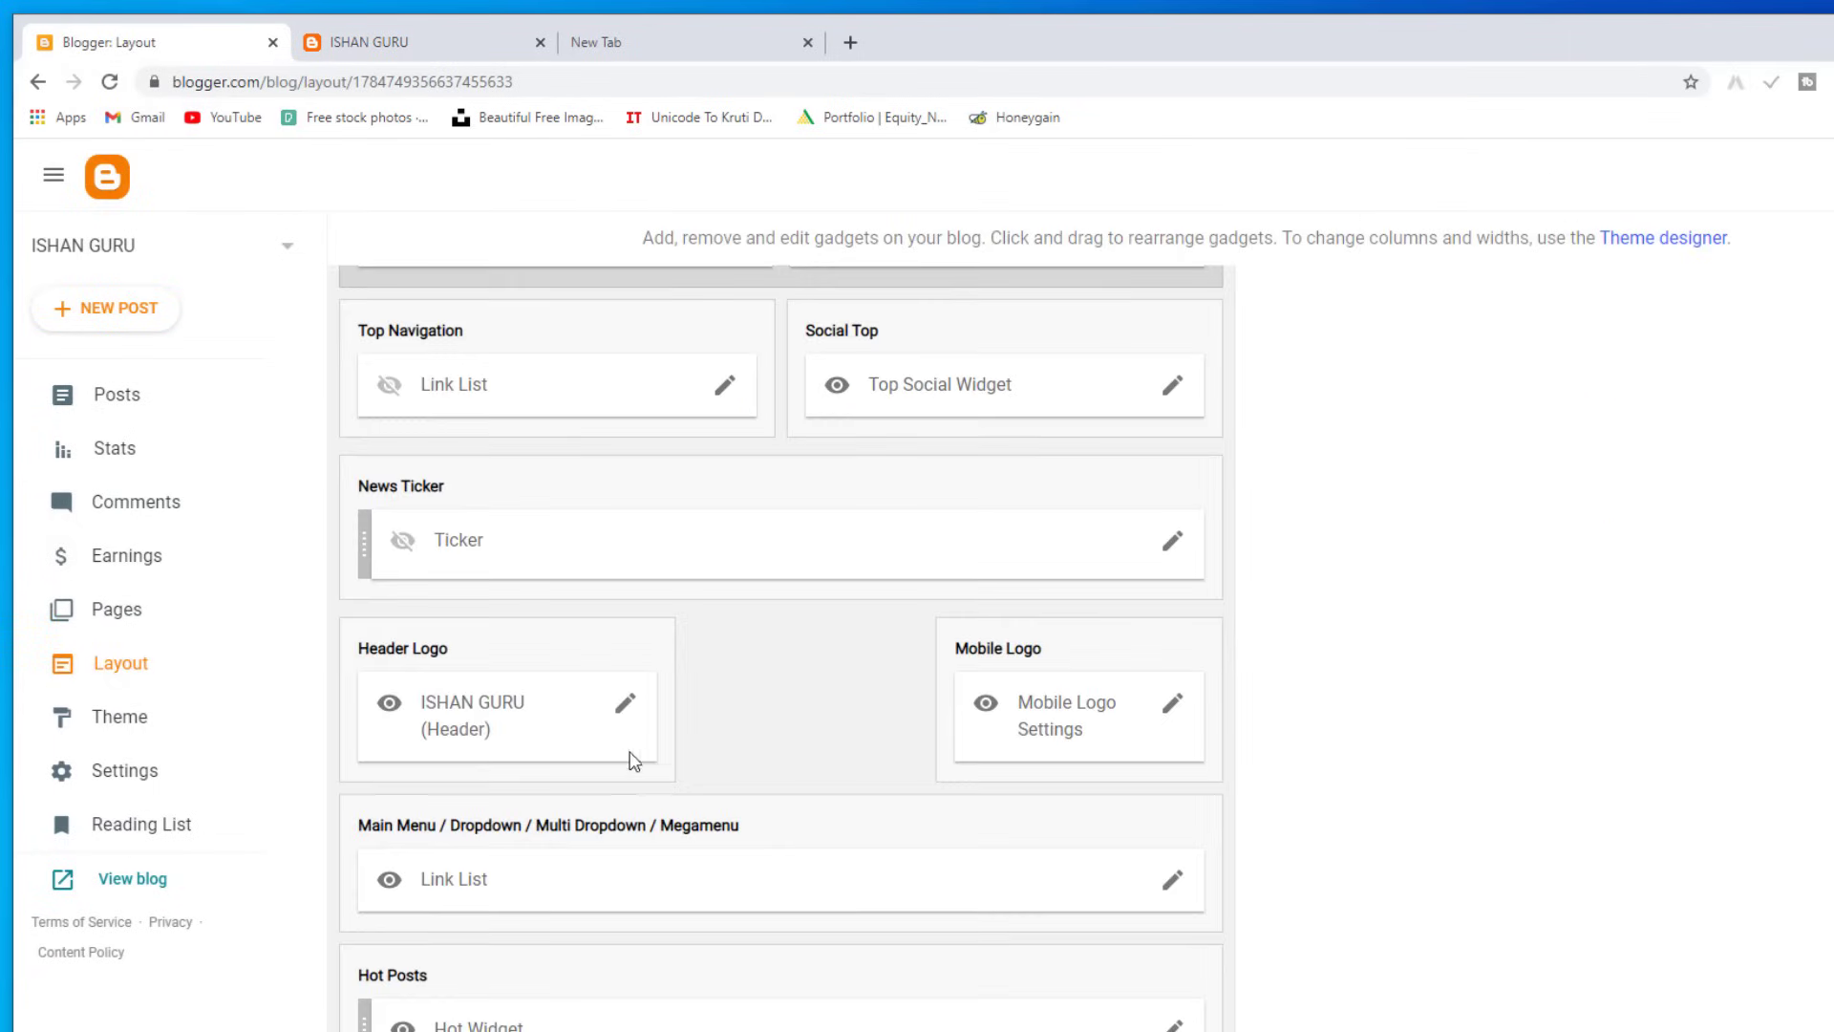
scroll(860, 736, down, 2)
click(1175, 660)
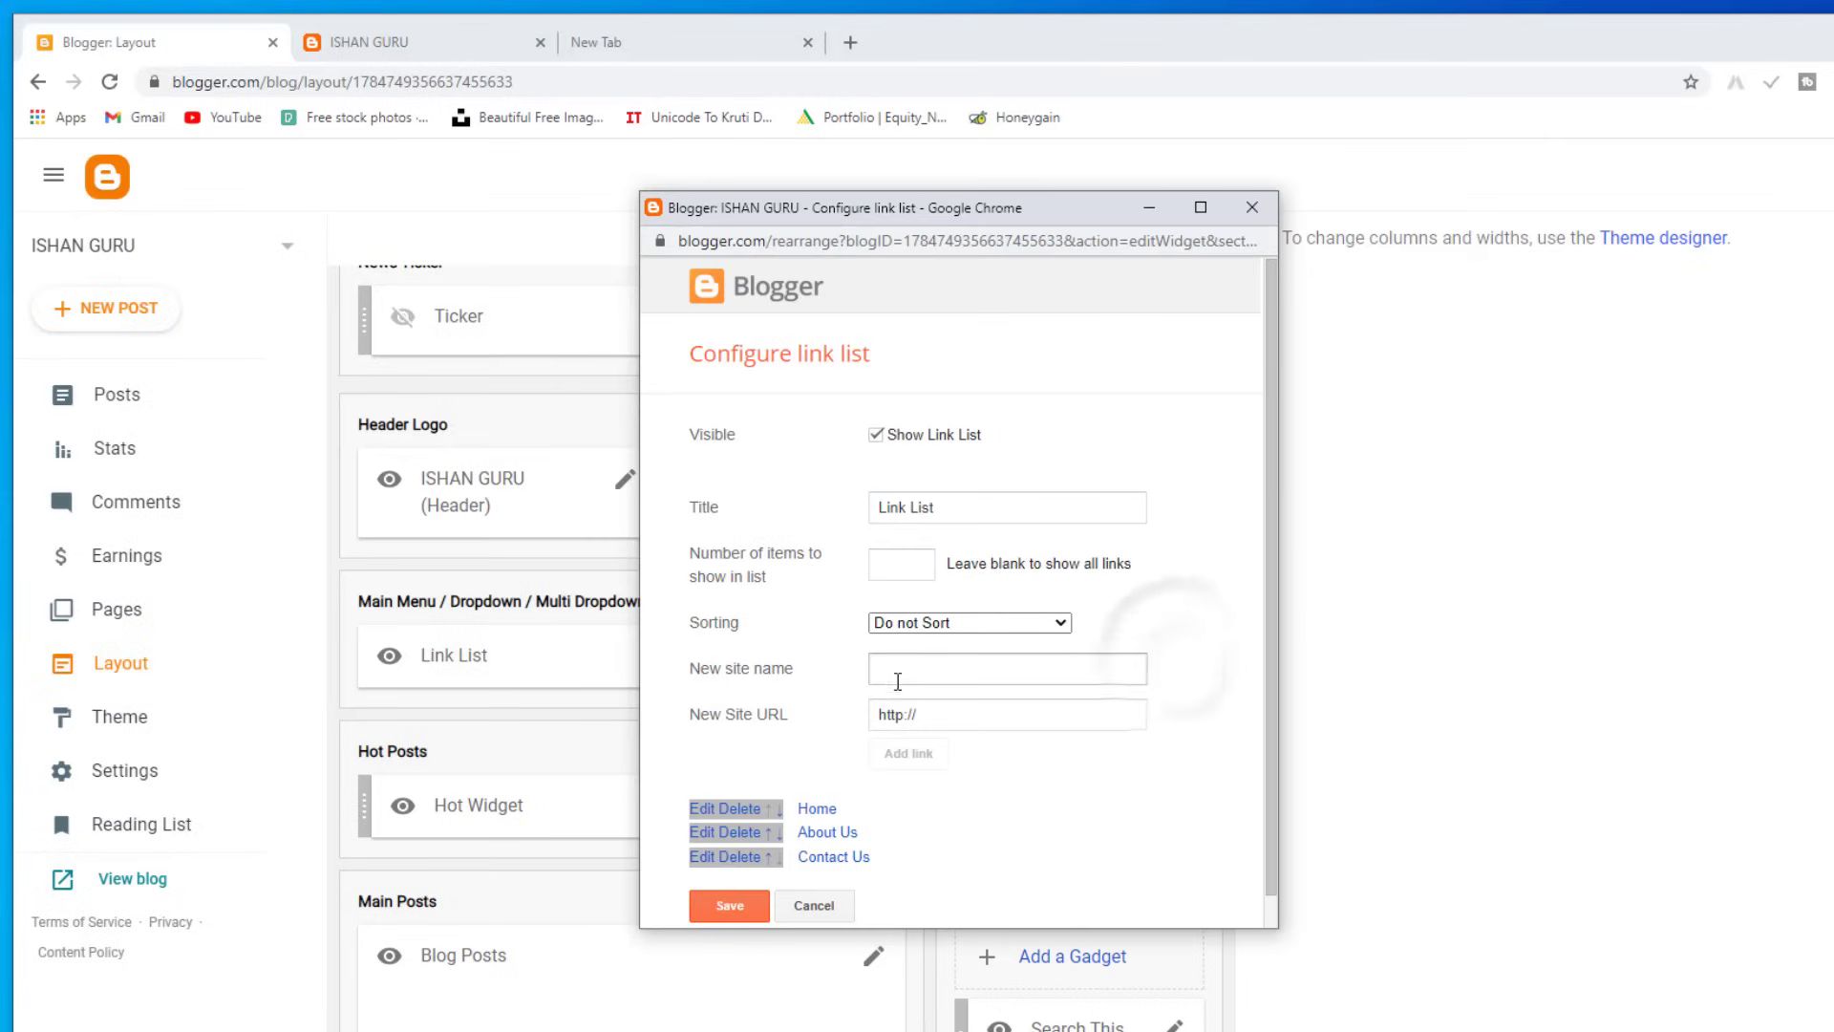
click(908, 670)
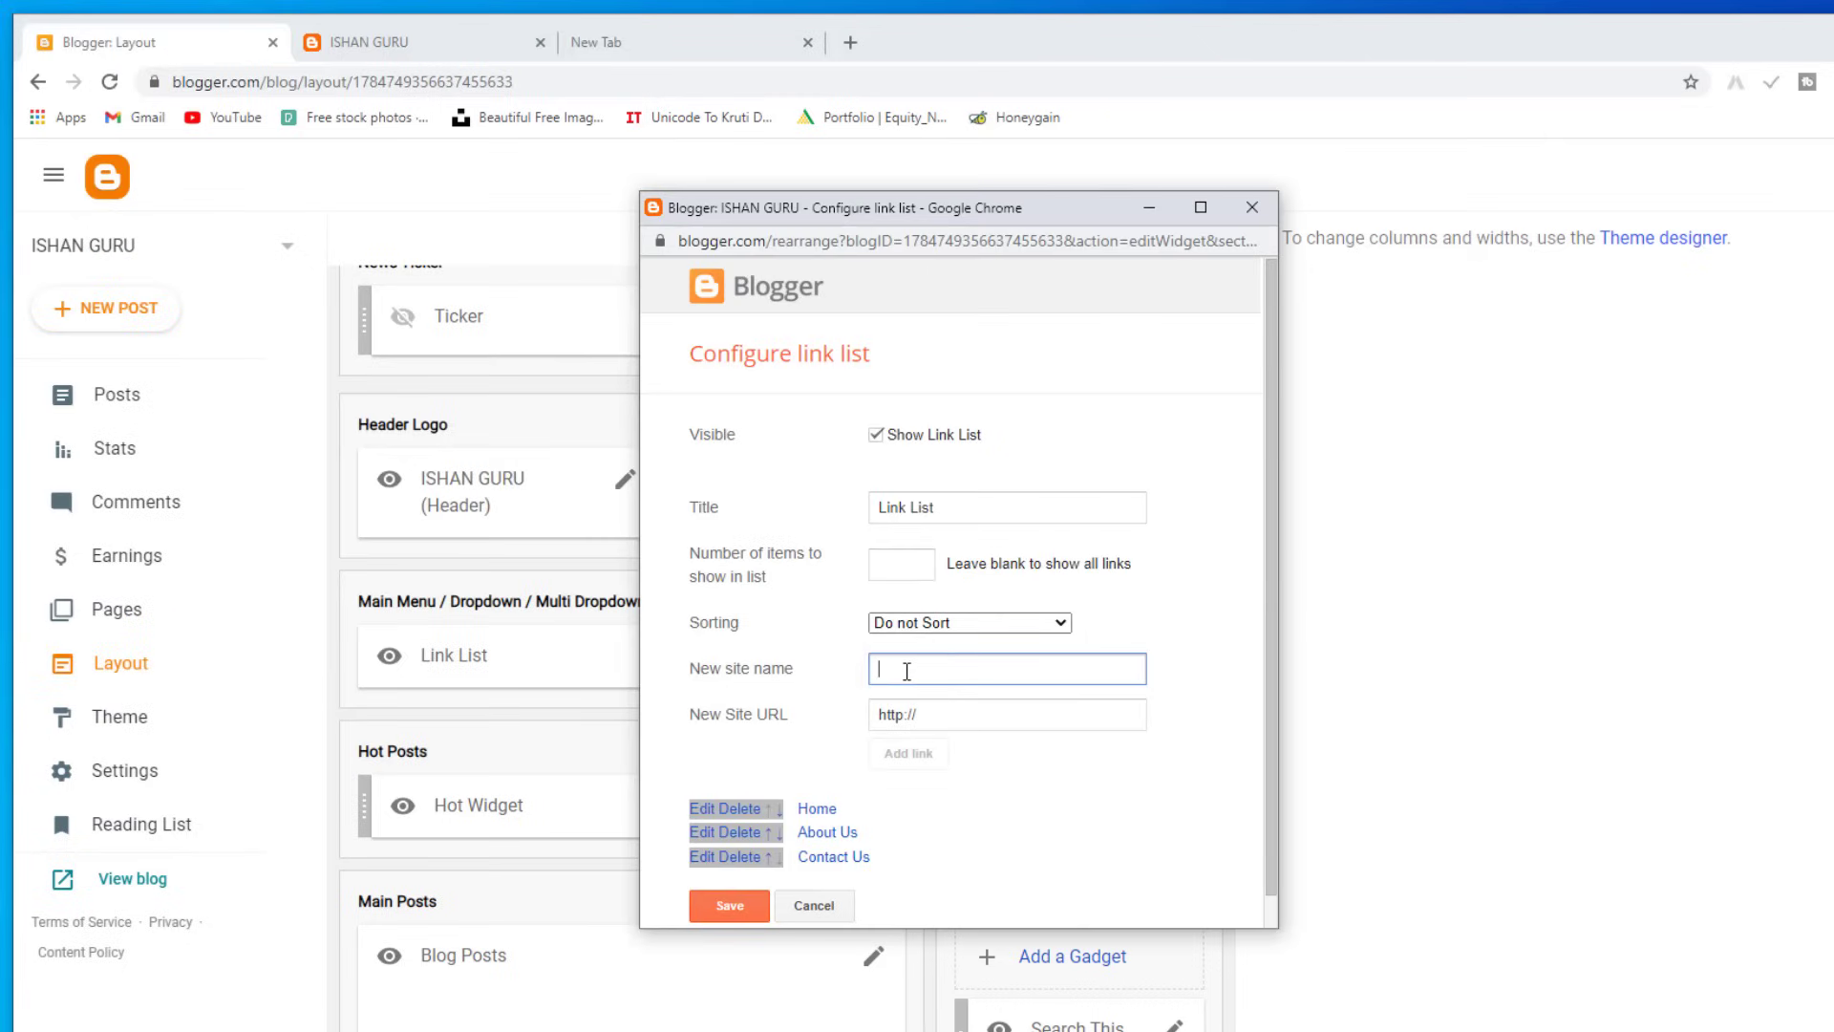
text(21 Websites)
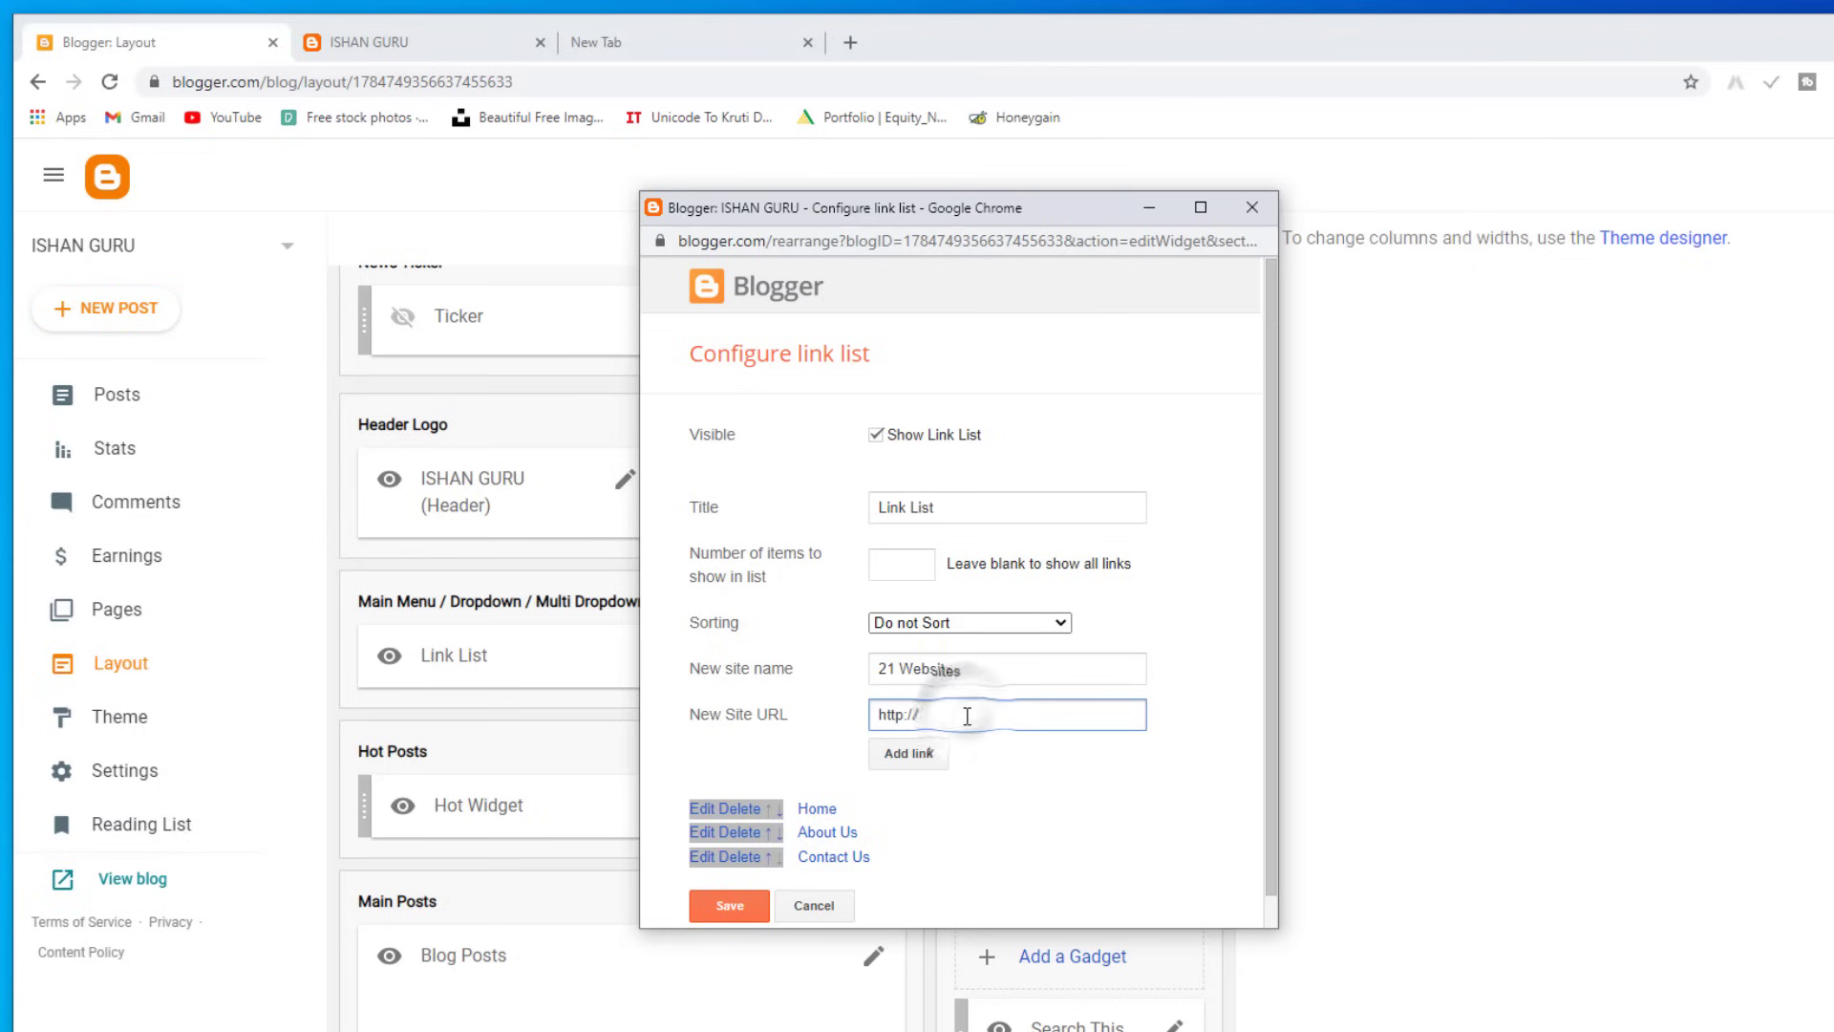
Step: Add the 21 Websites link to the list using the URL copied from the live 21-best-websites post
click(442, 43)
scroll(733, 800, down, 2)
click(733, 800)
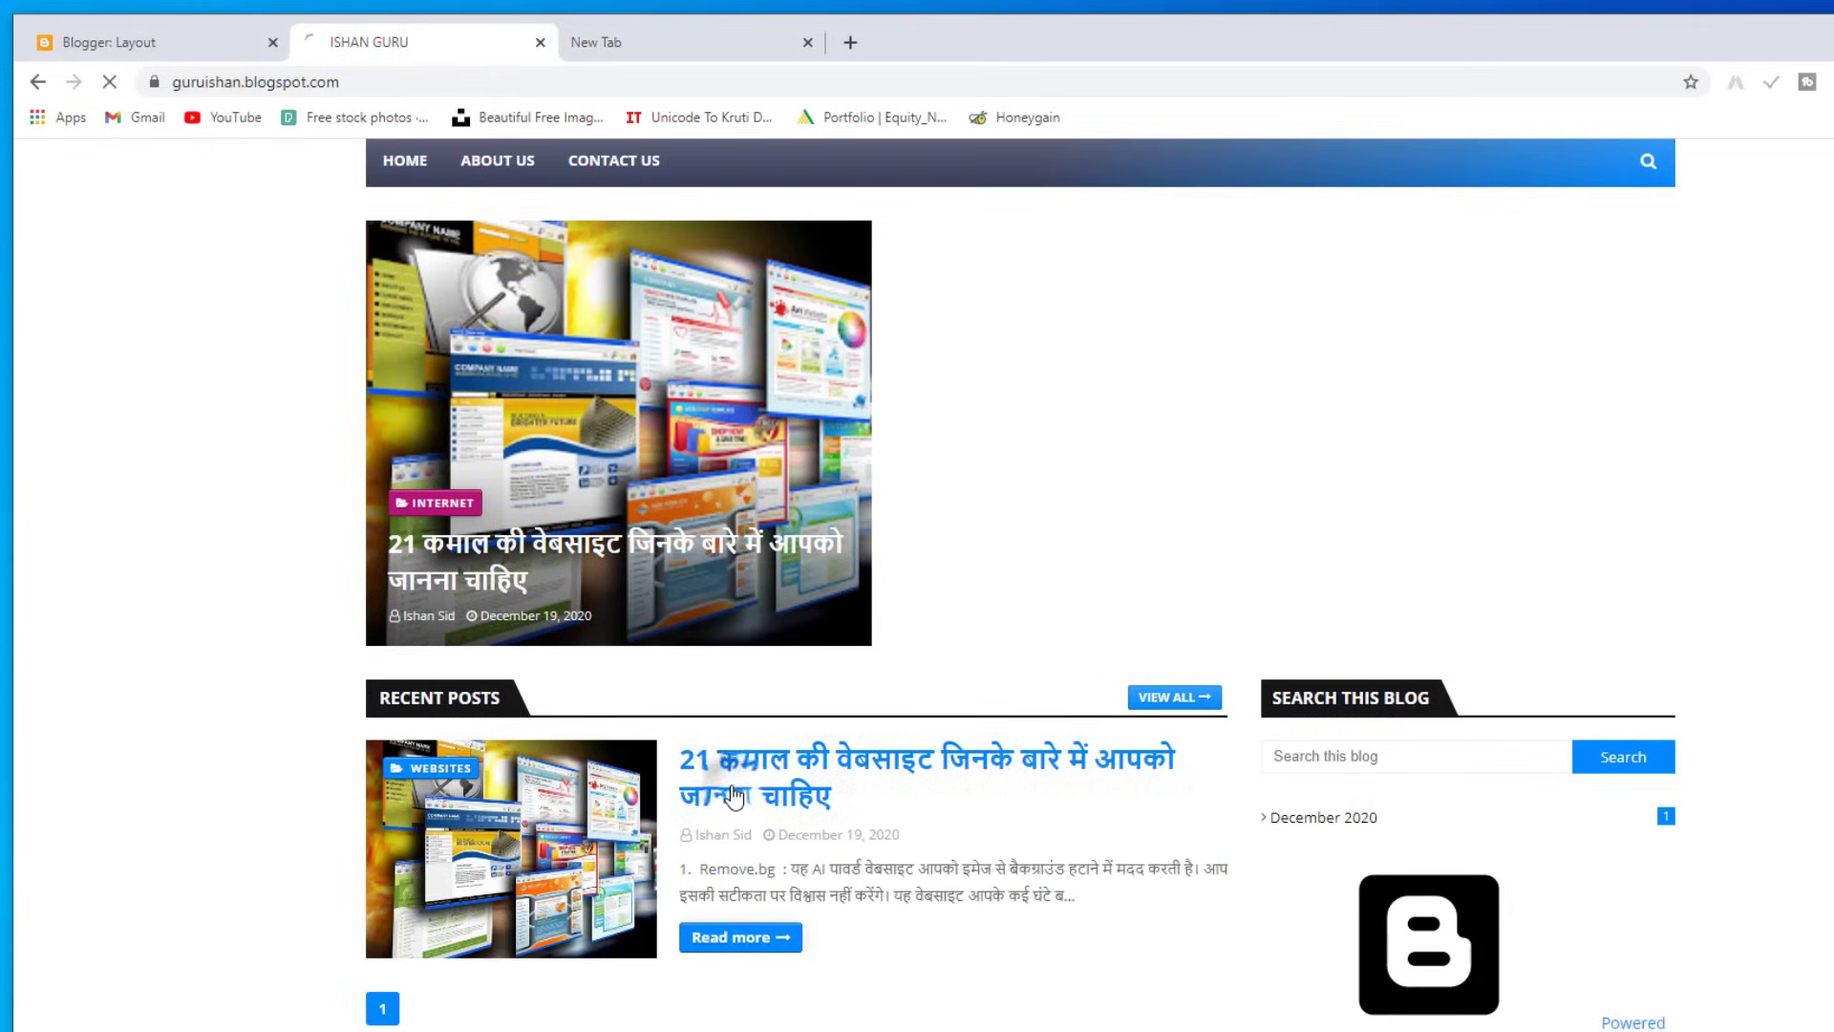
click(695, 76)
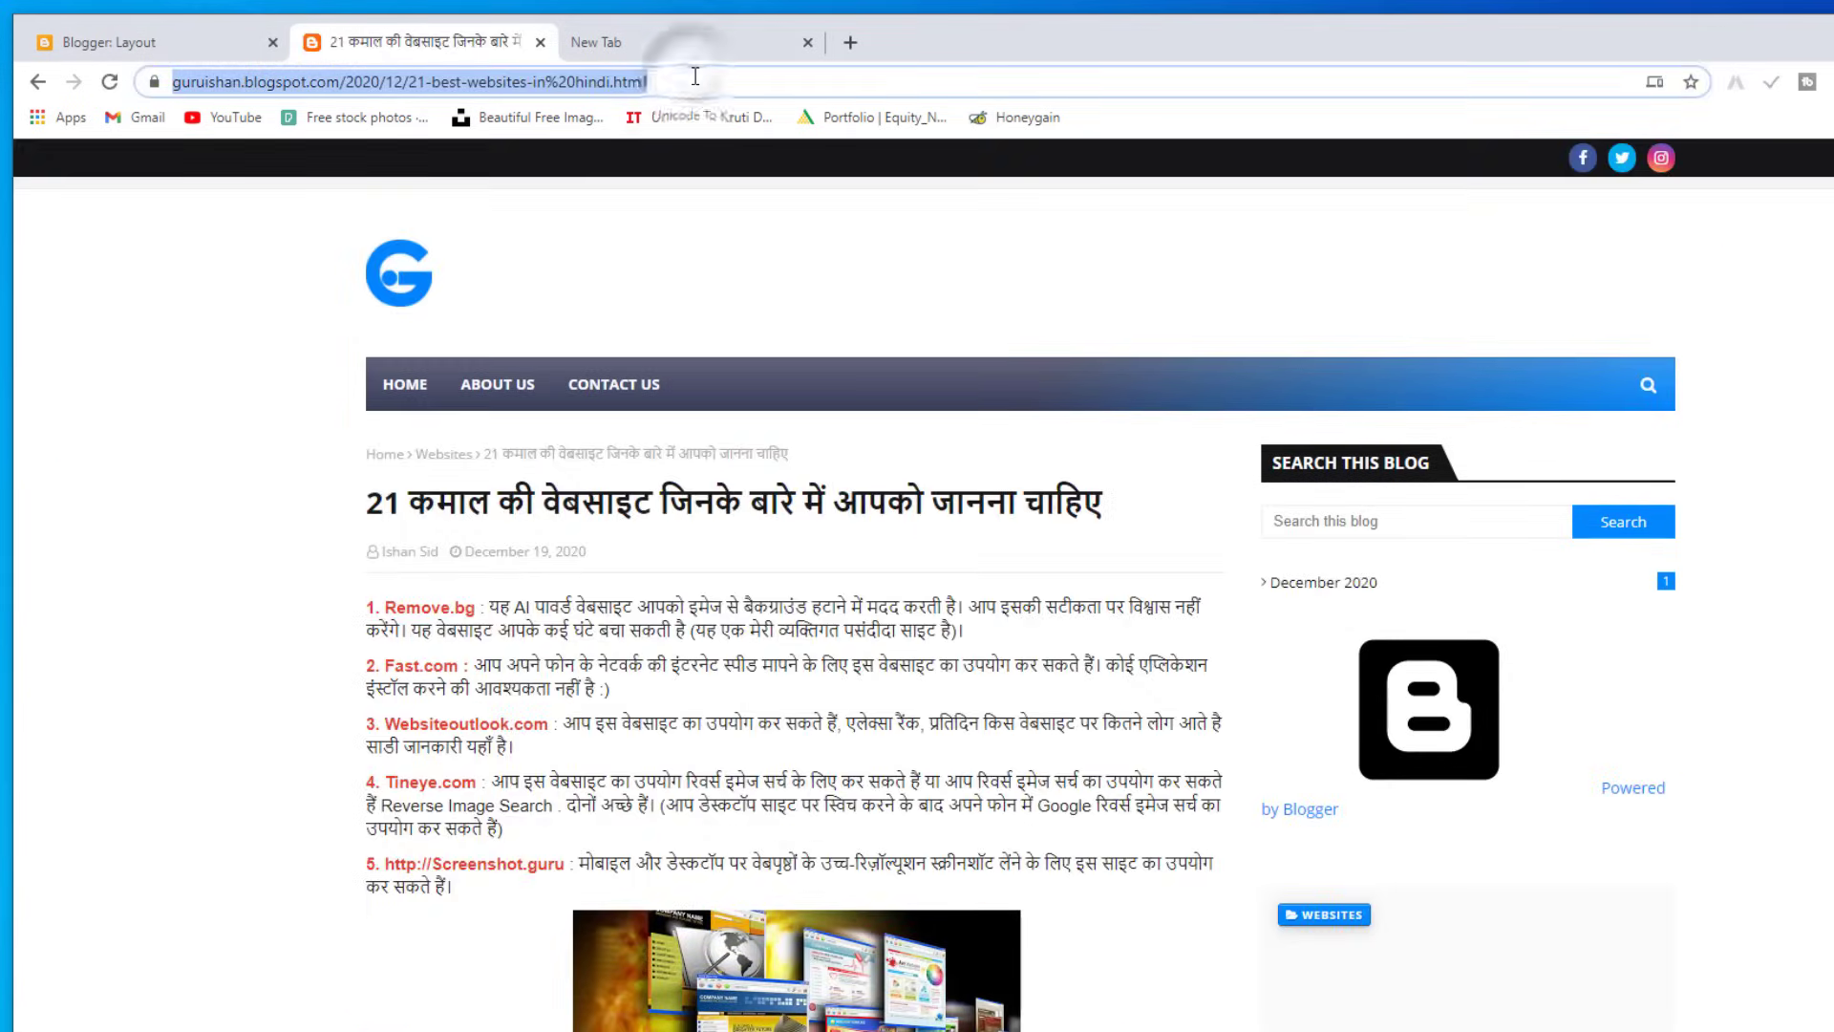
click(177, 42)
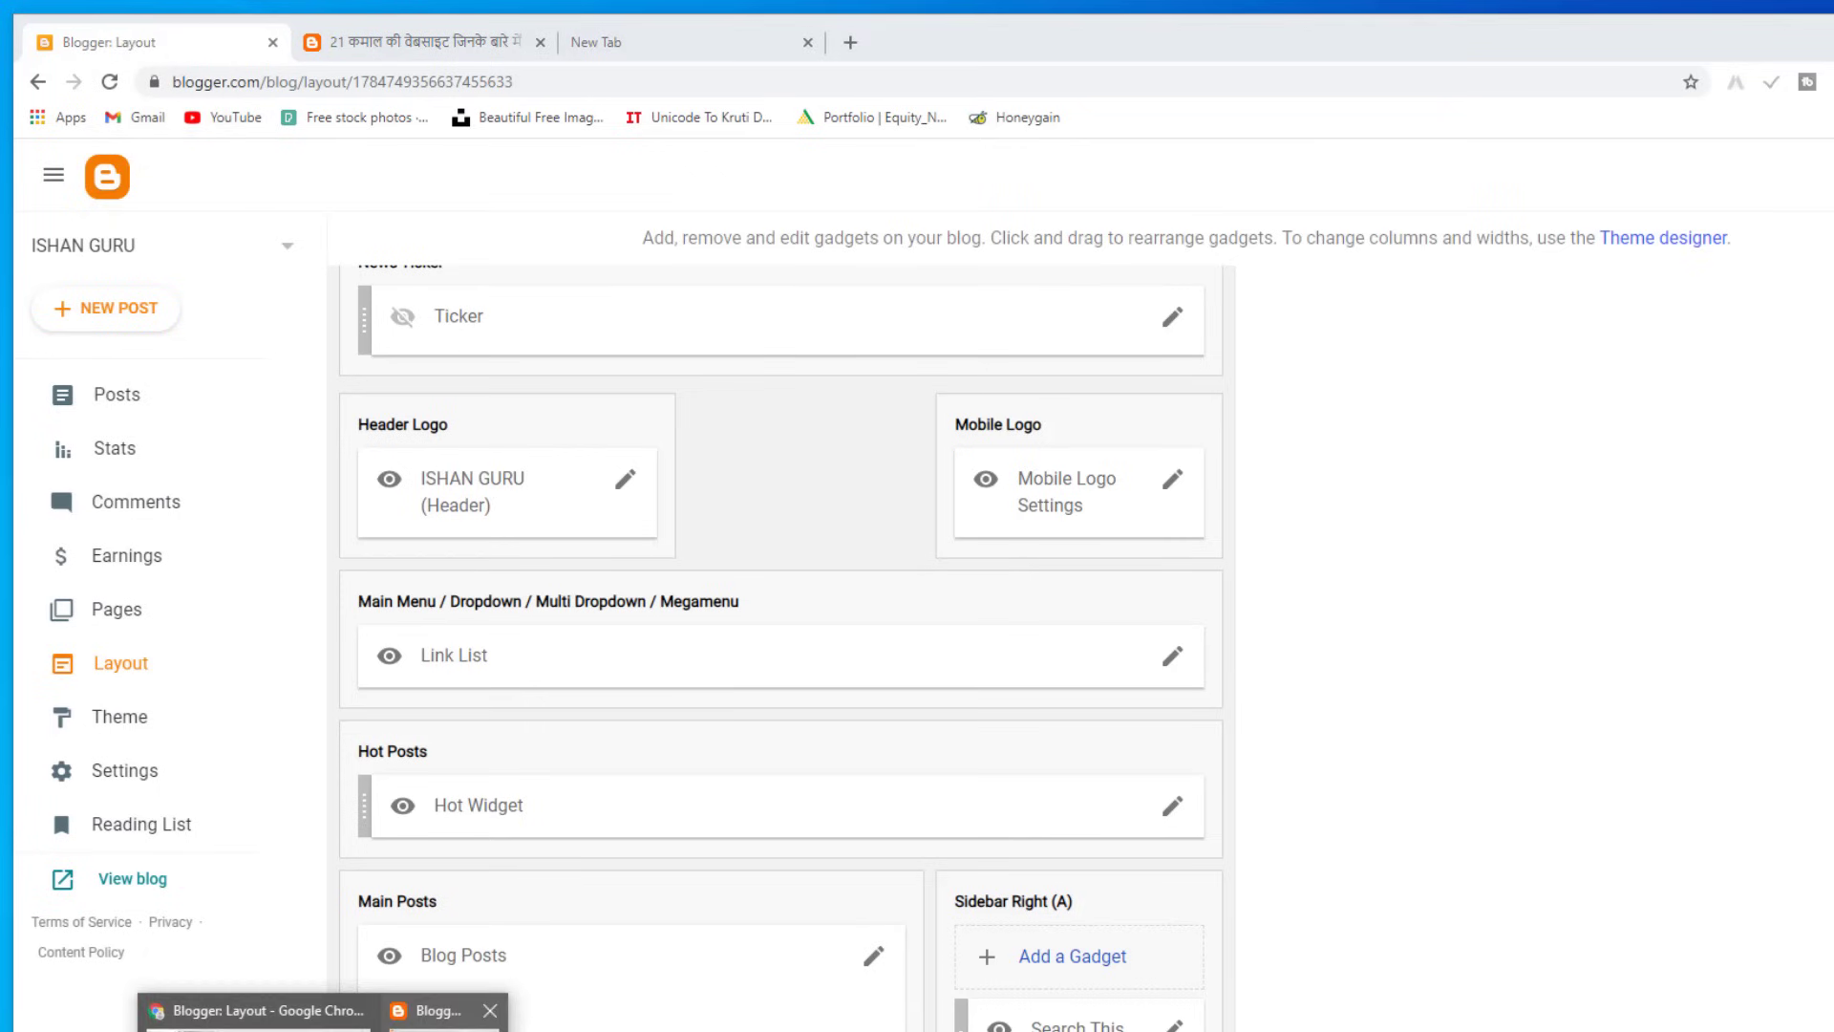
click(435, 1018)
key(ctrl+v)
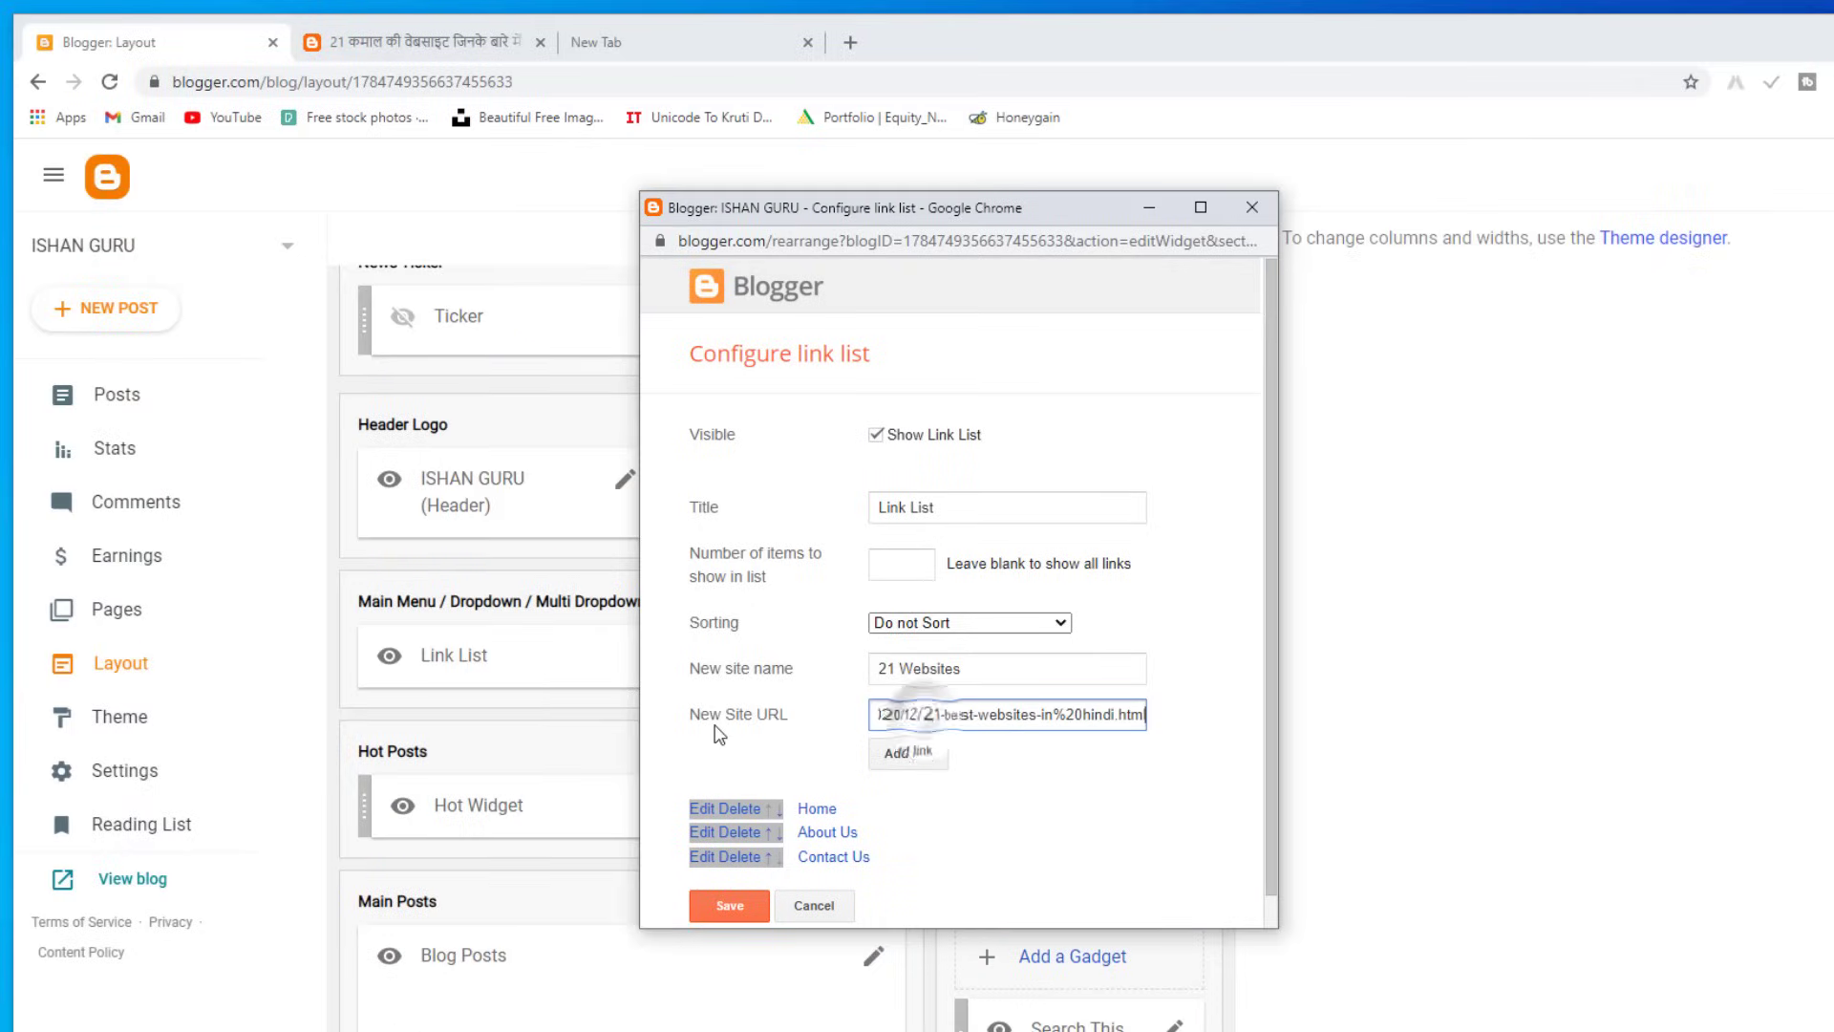
click(908, 752)
Step: Move the 21 Websites link below Contact Us in the main menu's Link List and save the list
scroll(781, 758, down, 1)
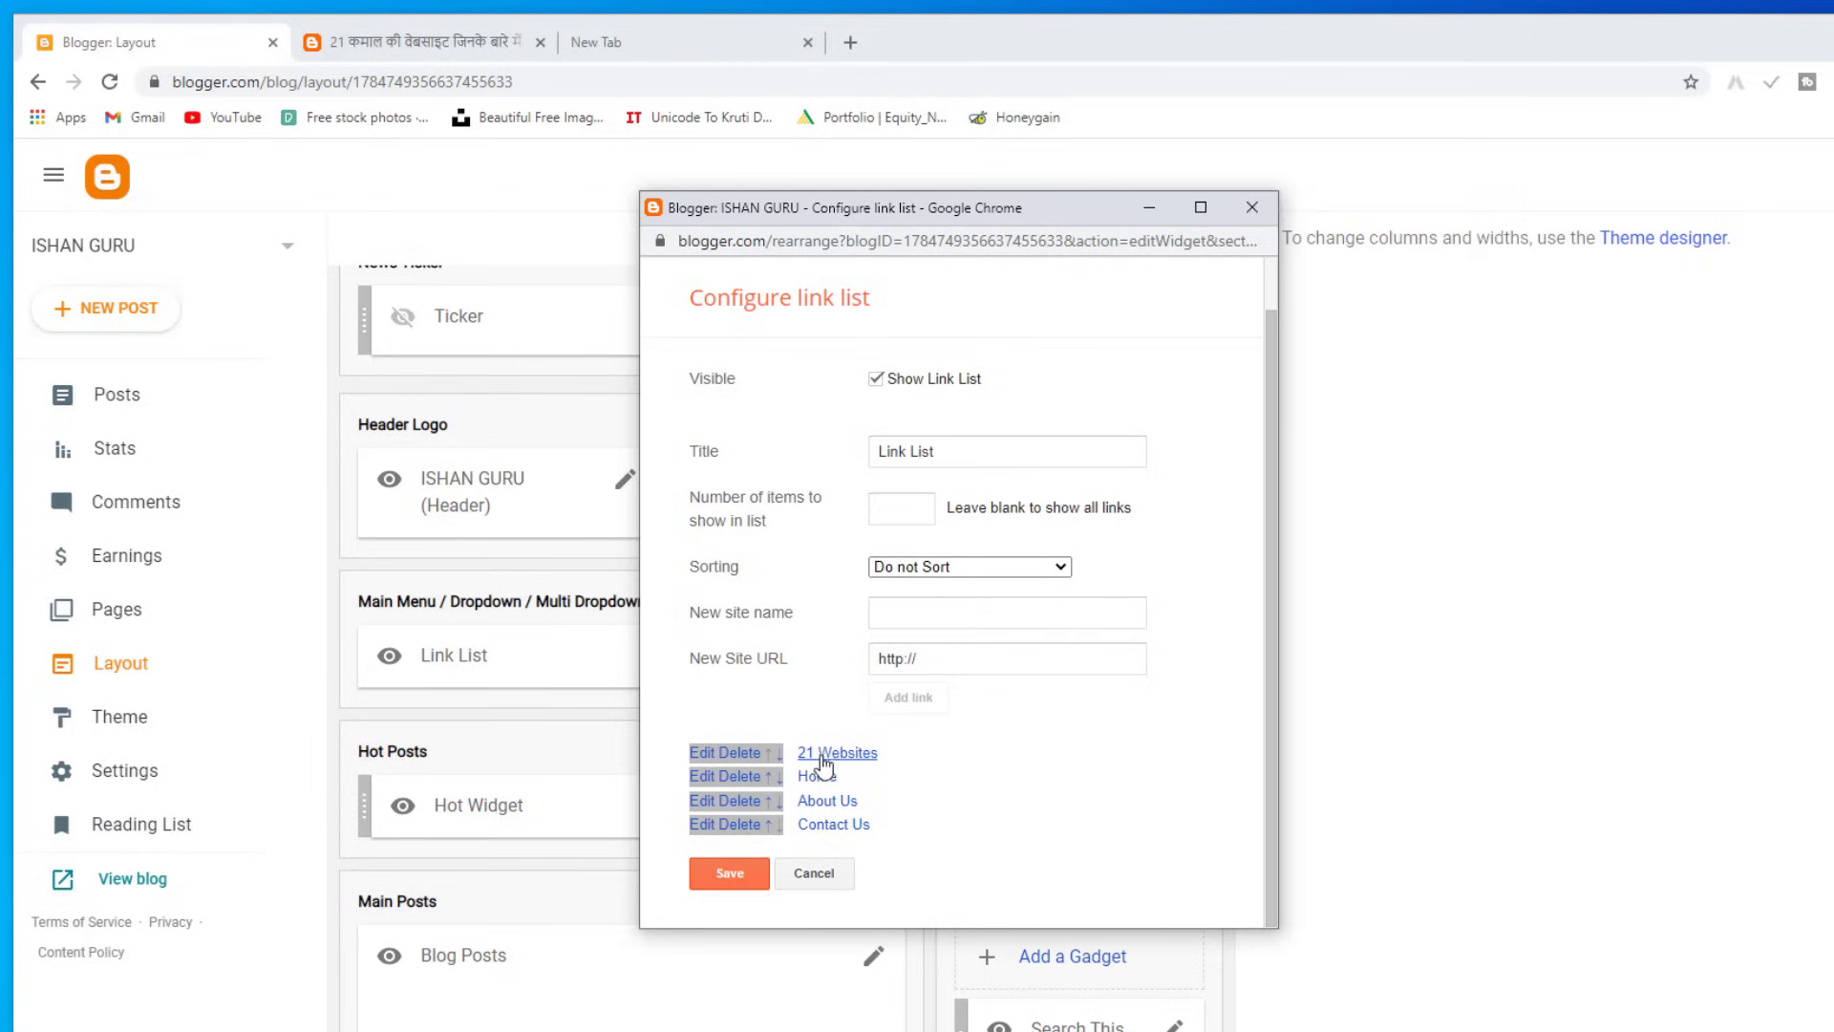
click(778, 755)
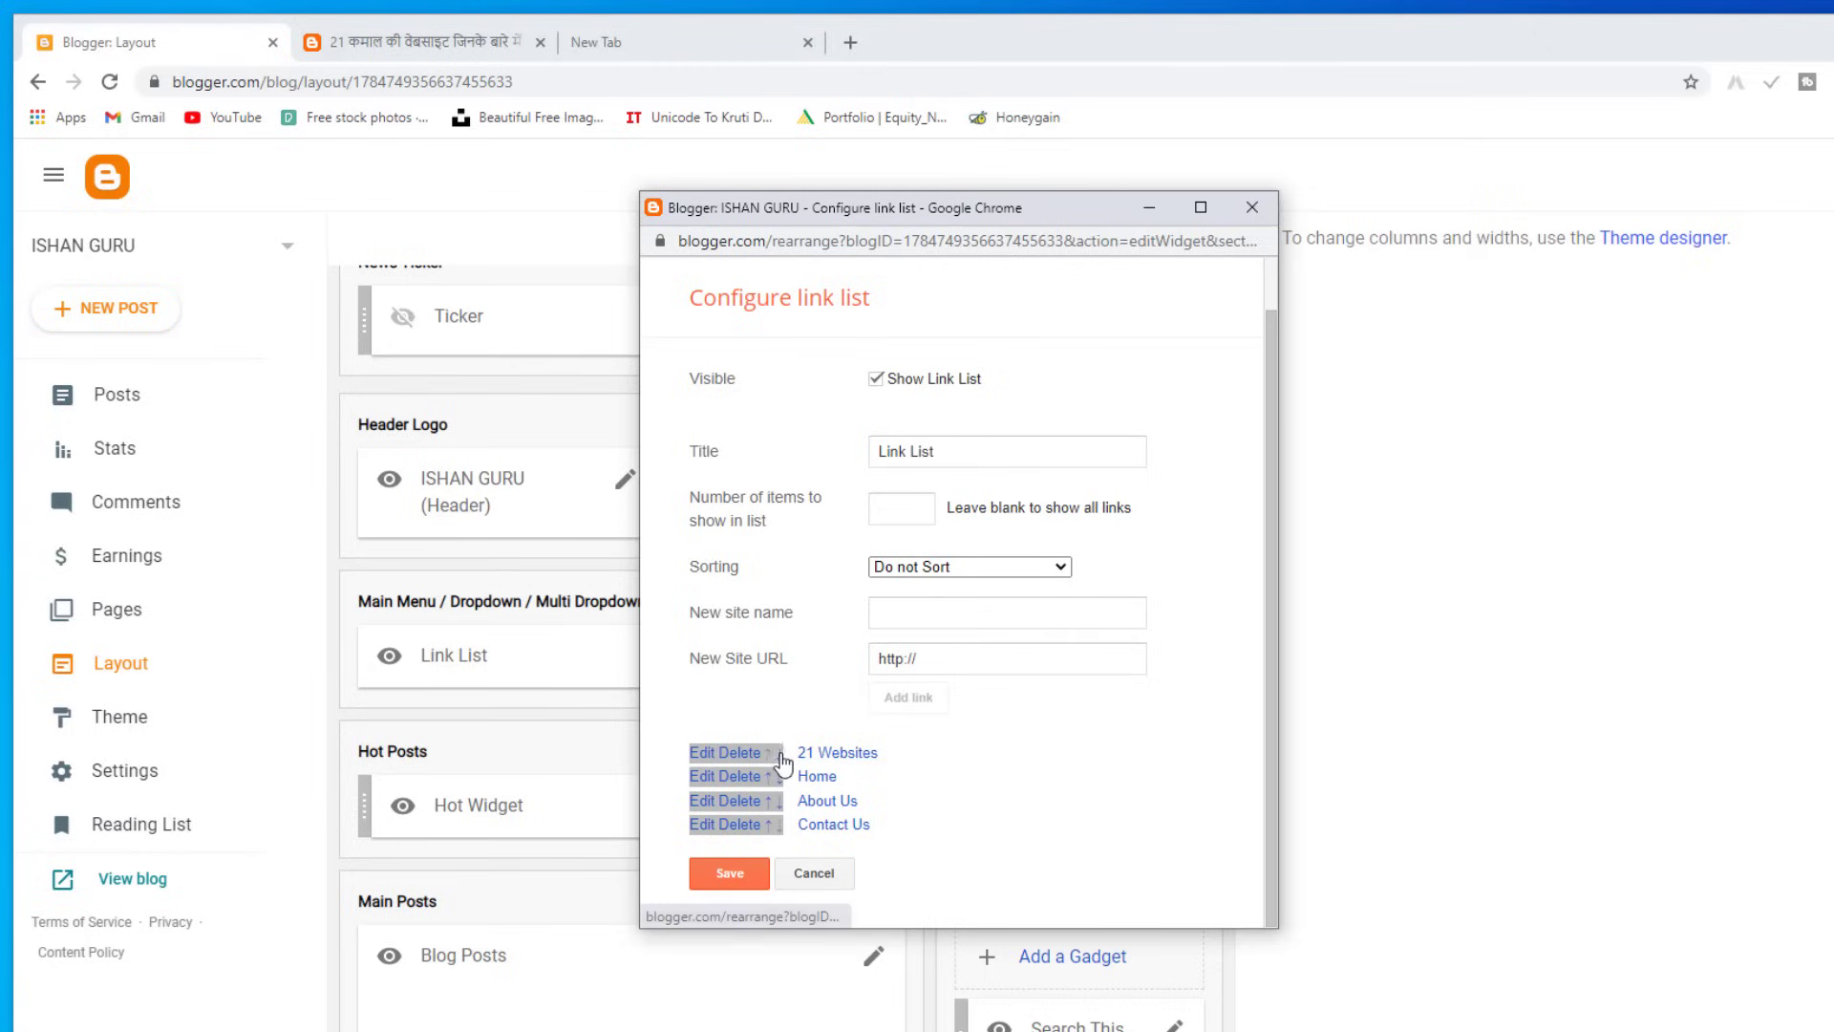
scroll(781, 811, down, 1)
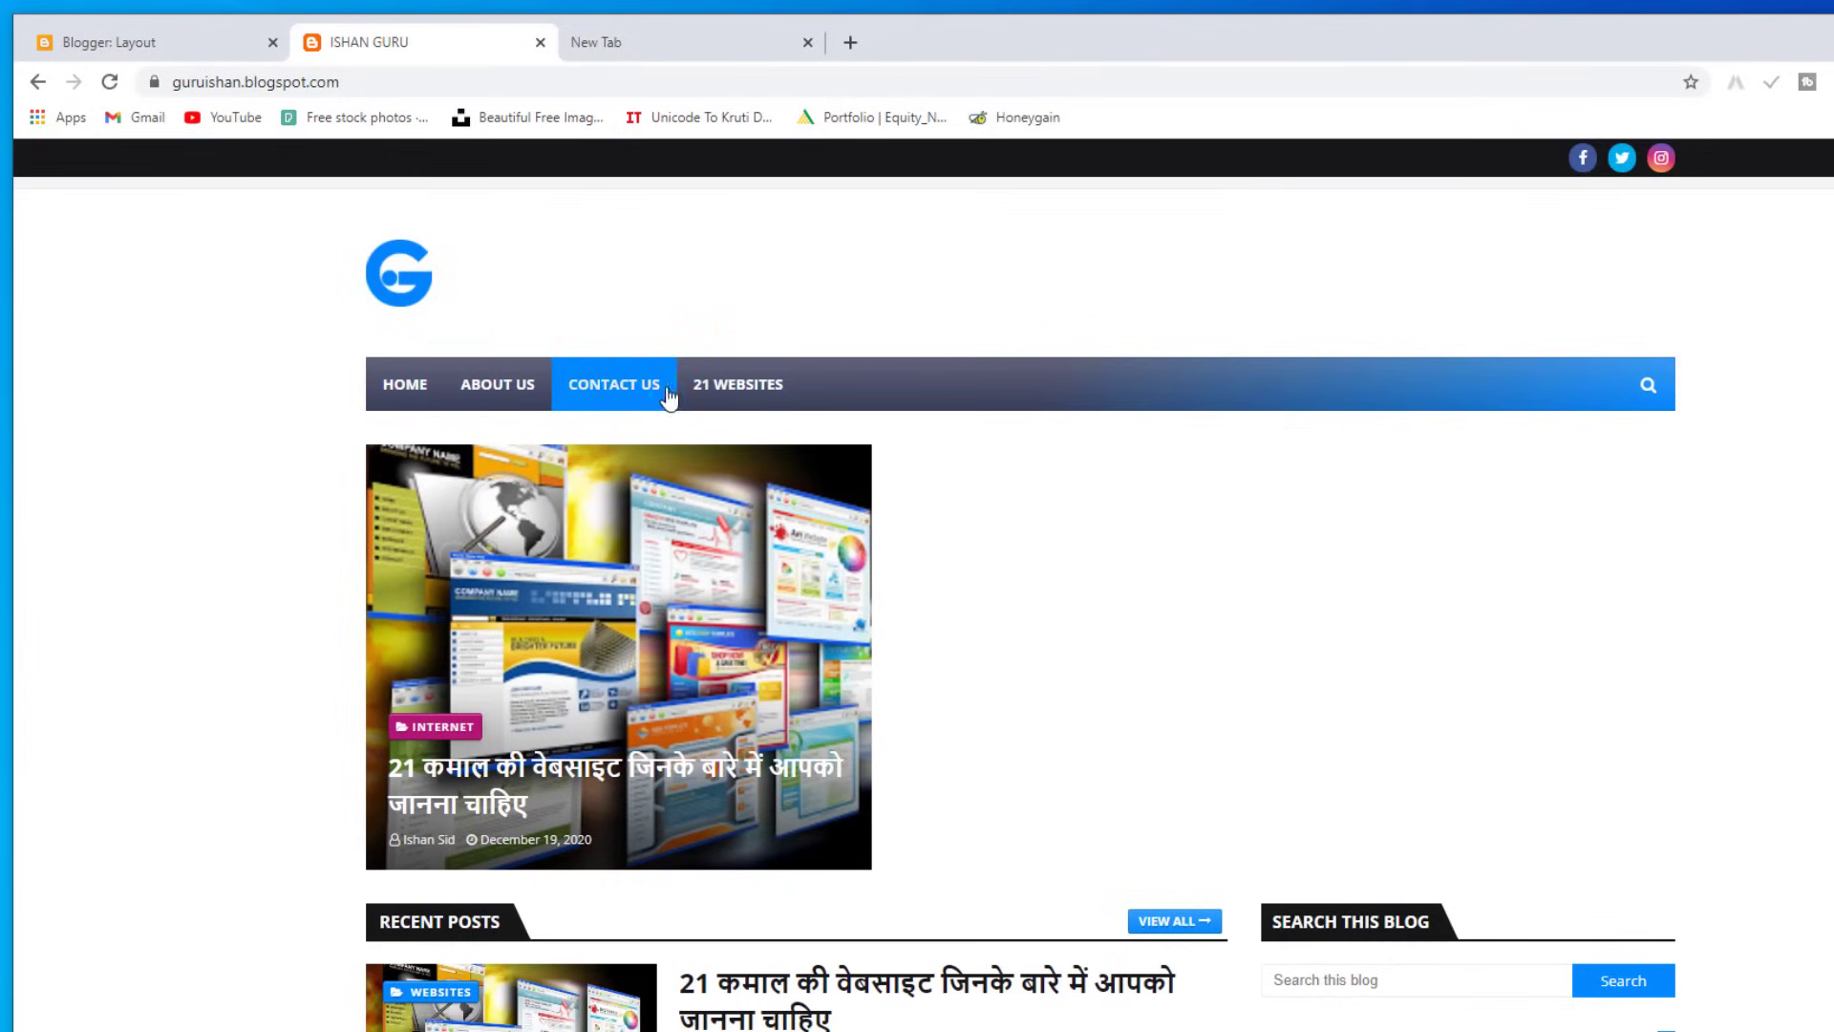
Step: Test the 21 Websites menu link on the live blog, return home and review the posts and sidebar widgets
click(751, 389)
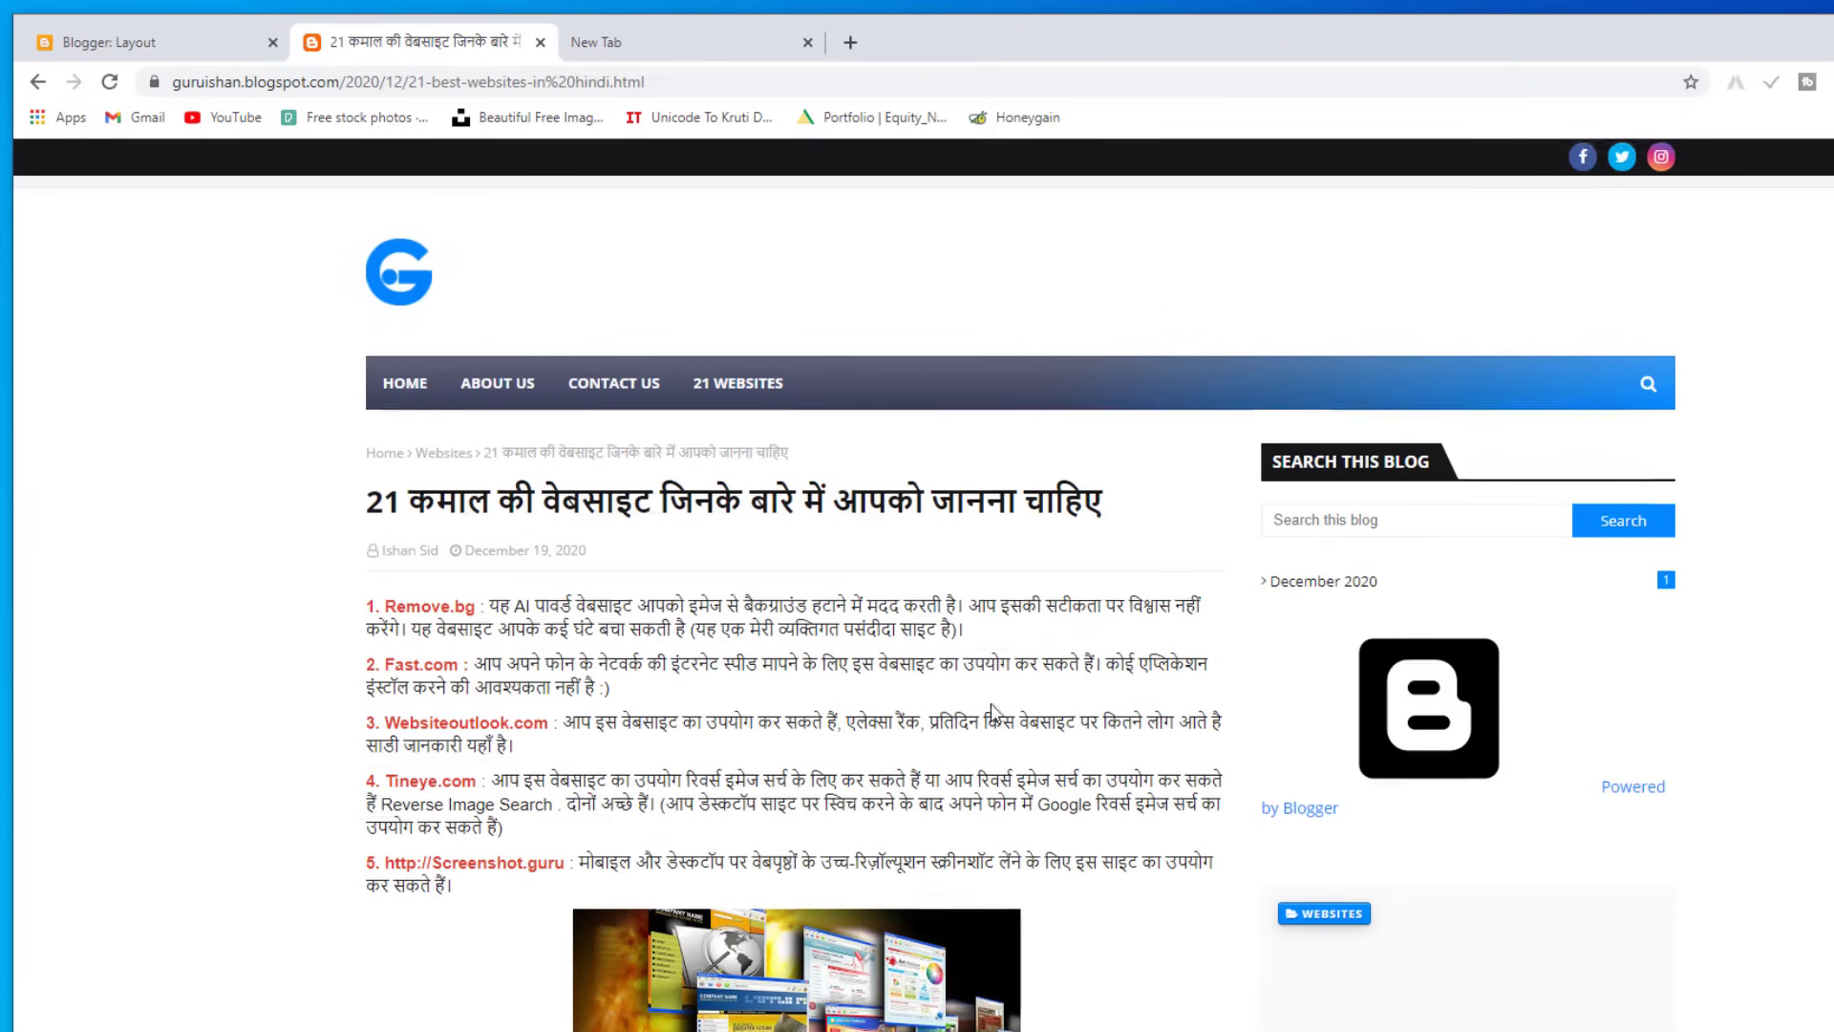
scroll(991, 690, down, 10)
scroll(926, 844, up, 1)
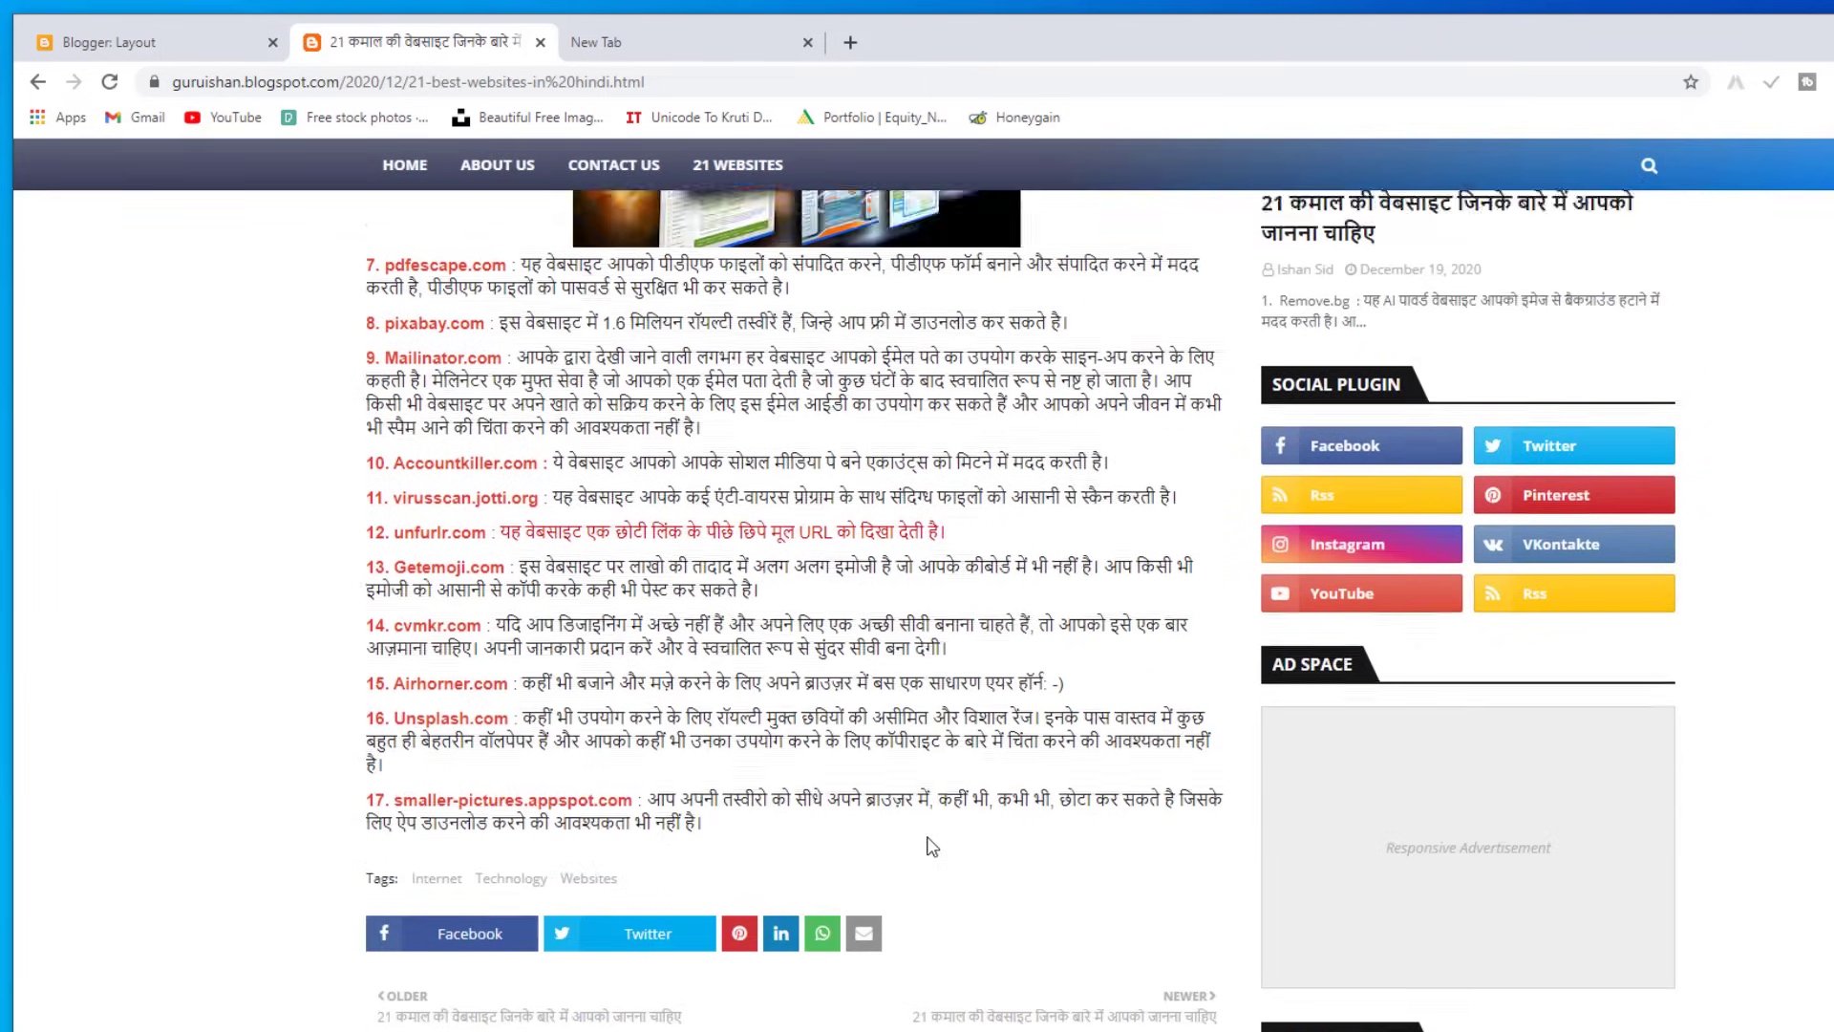
key(alt+Left)
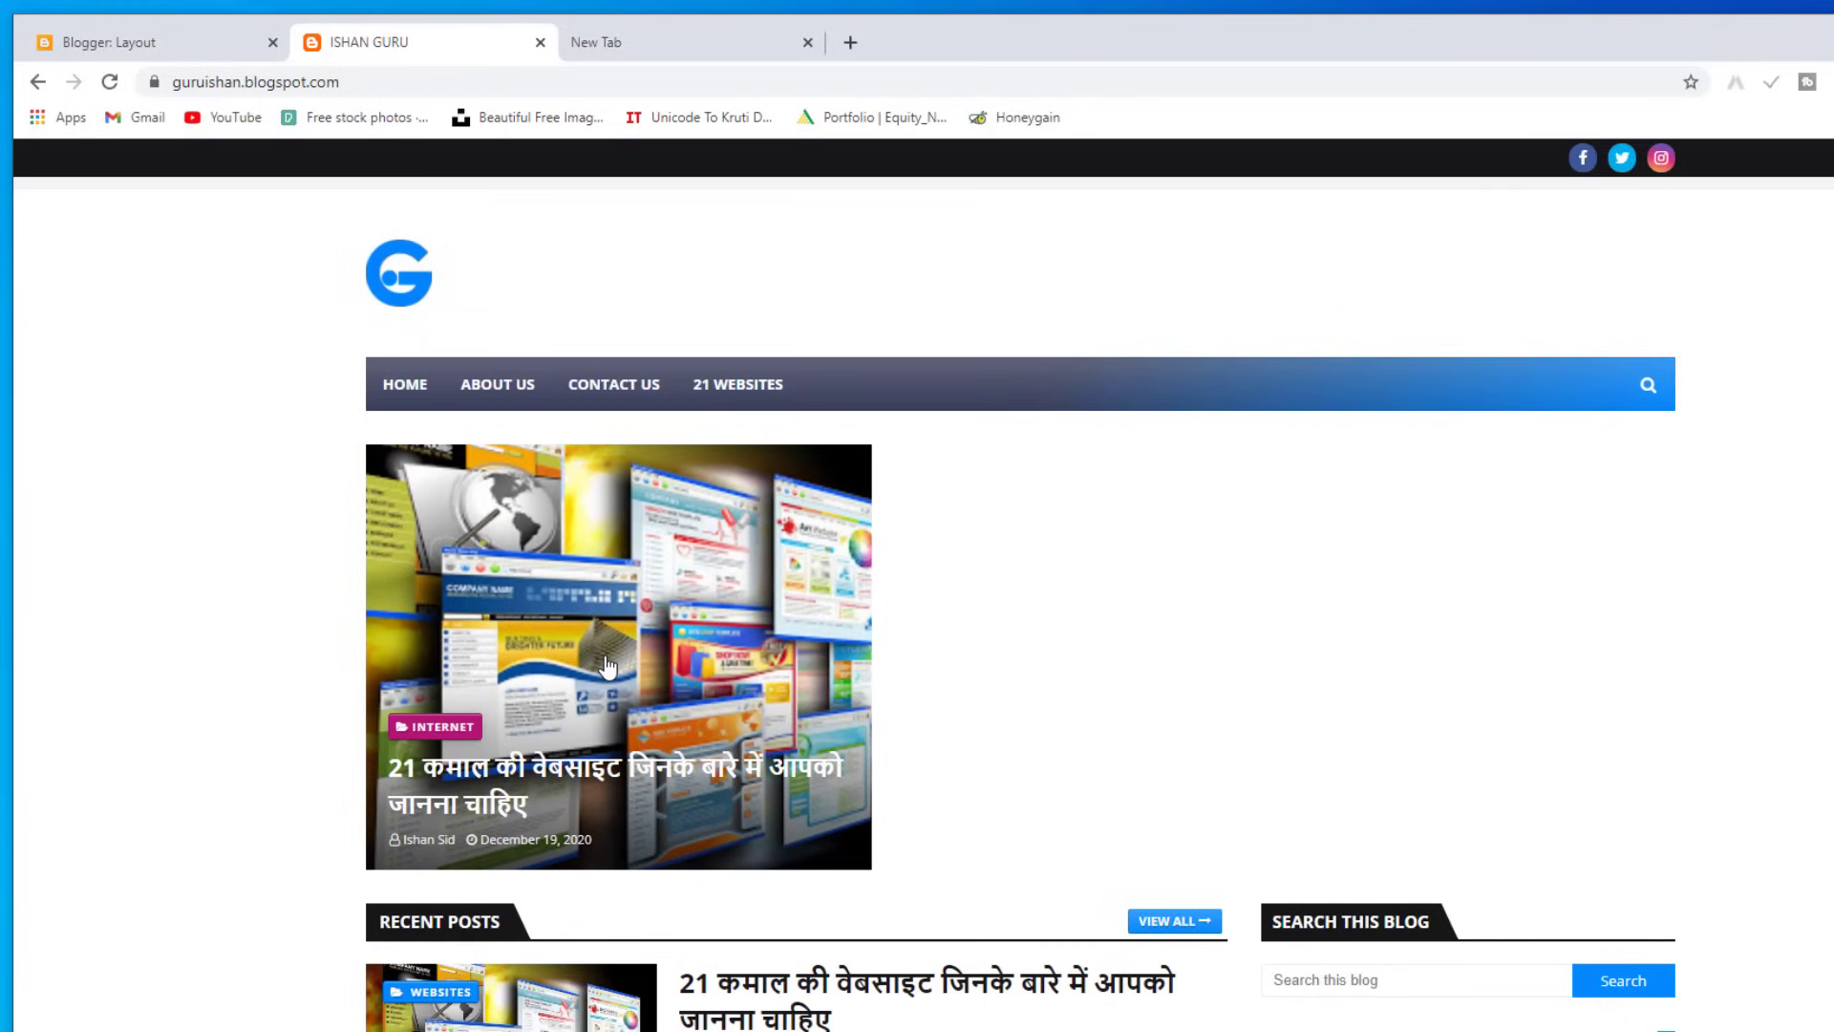
scroll(611, 665, down, 6)
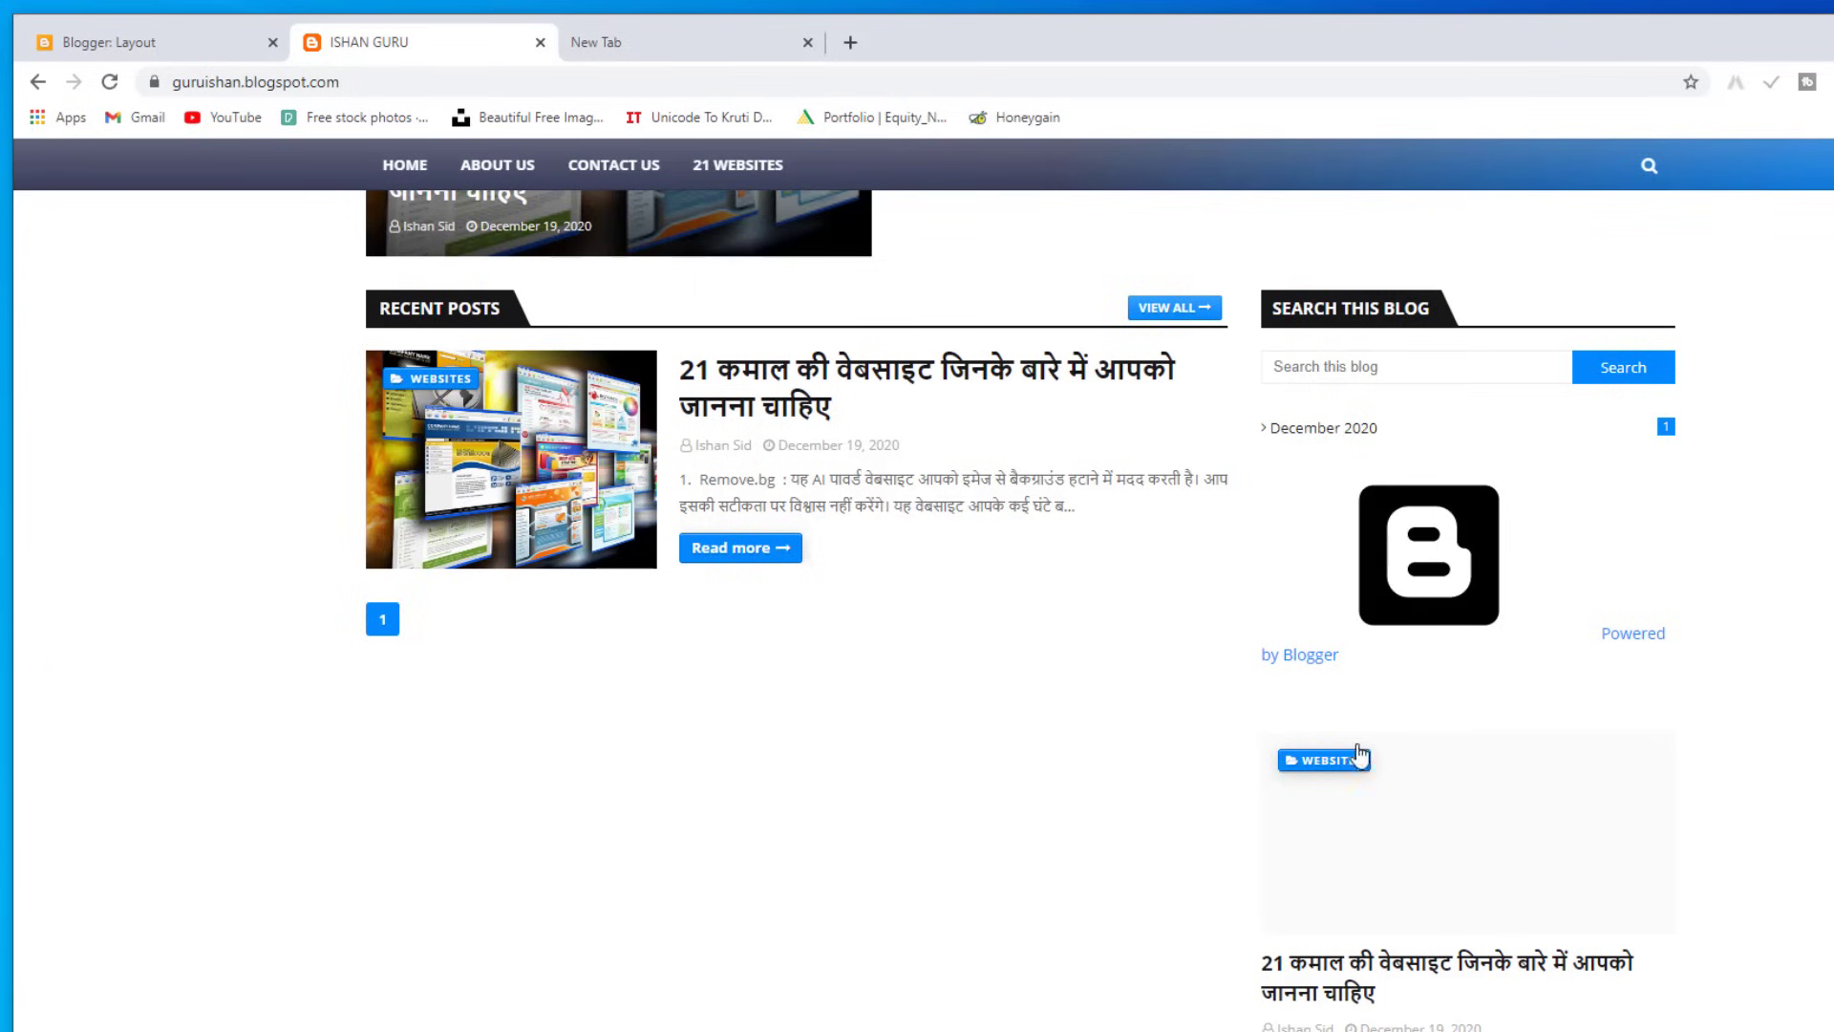
scroll(1623, 621, down, 1)
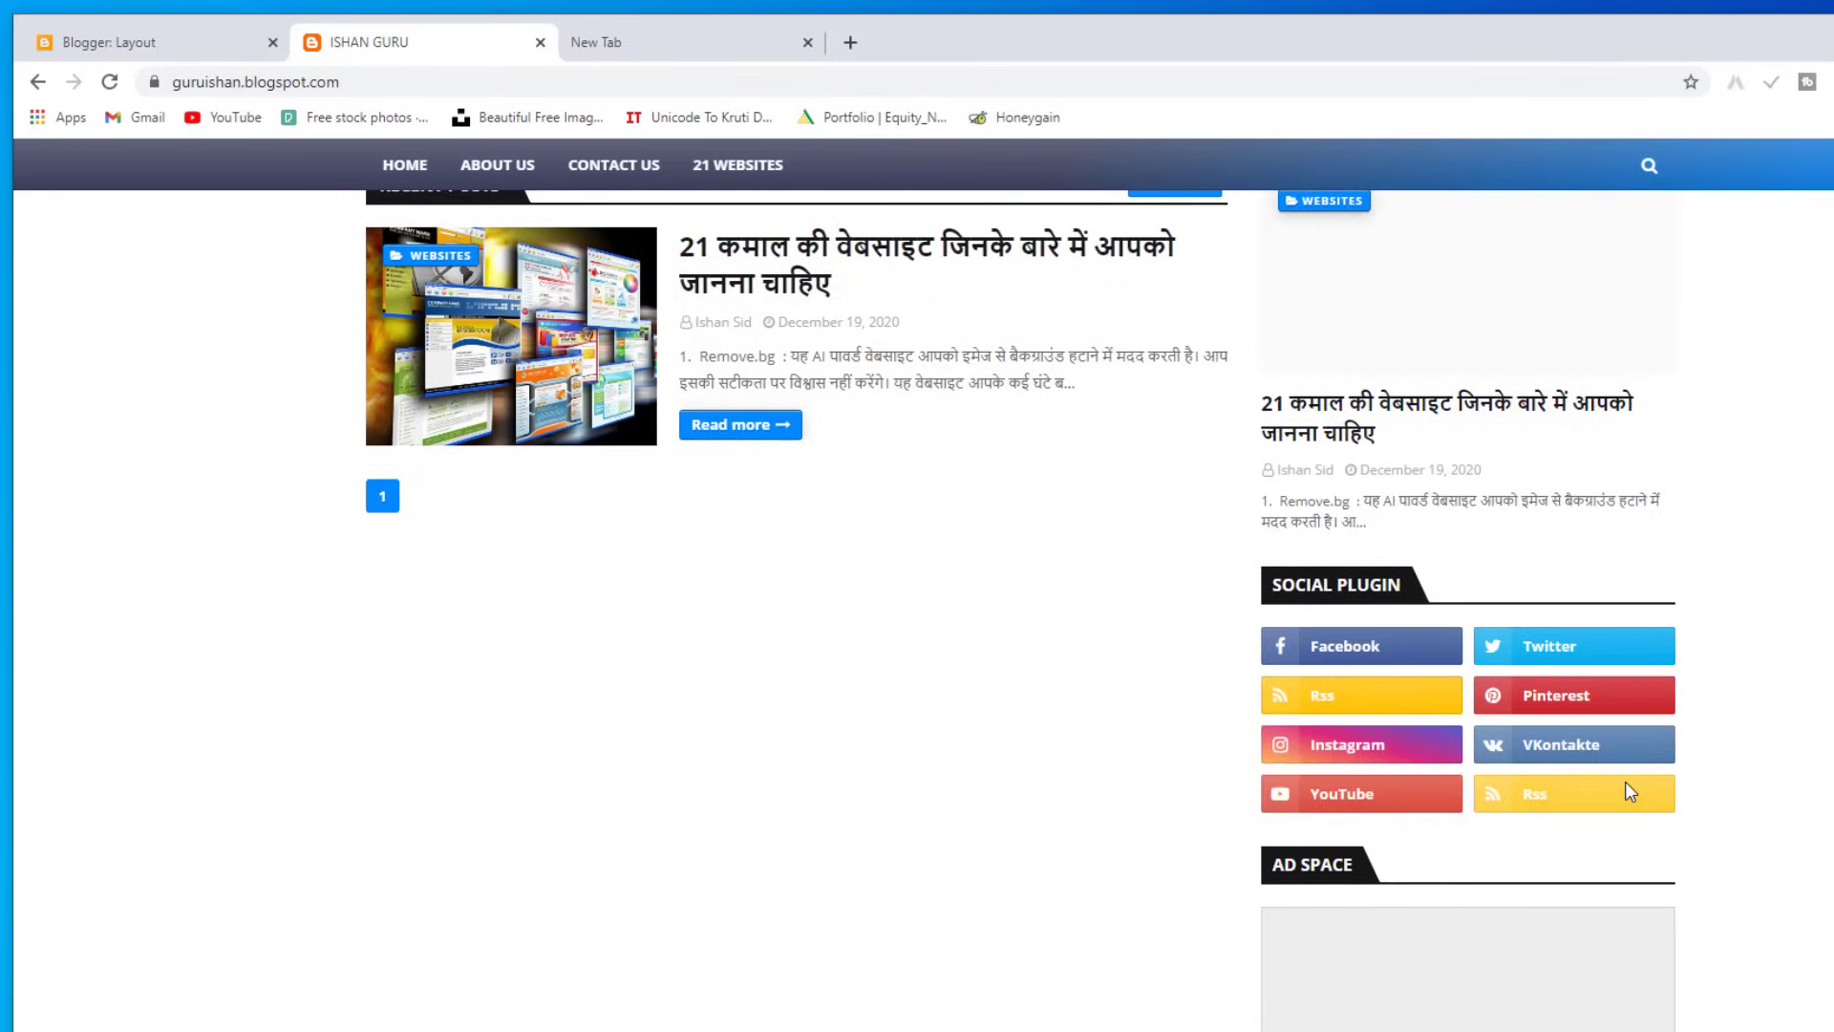
Step: Open the Main Posts section's Blog Posts gadget settings in the layout and compare them with Recent Posts on the live blog
click(142, 55)
scroll(995, 725, down, 5)
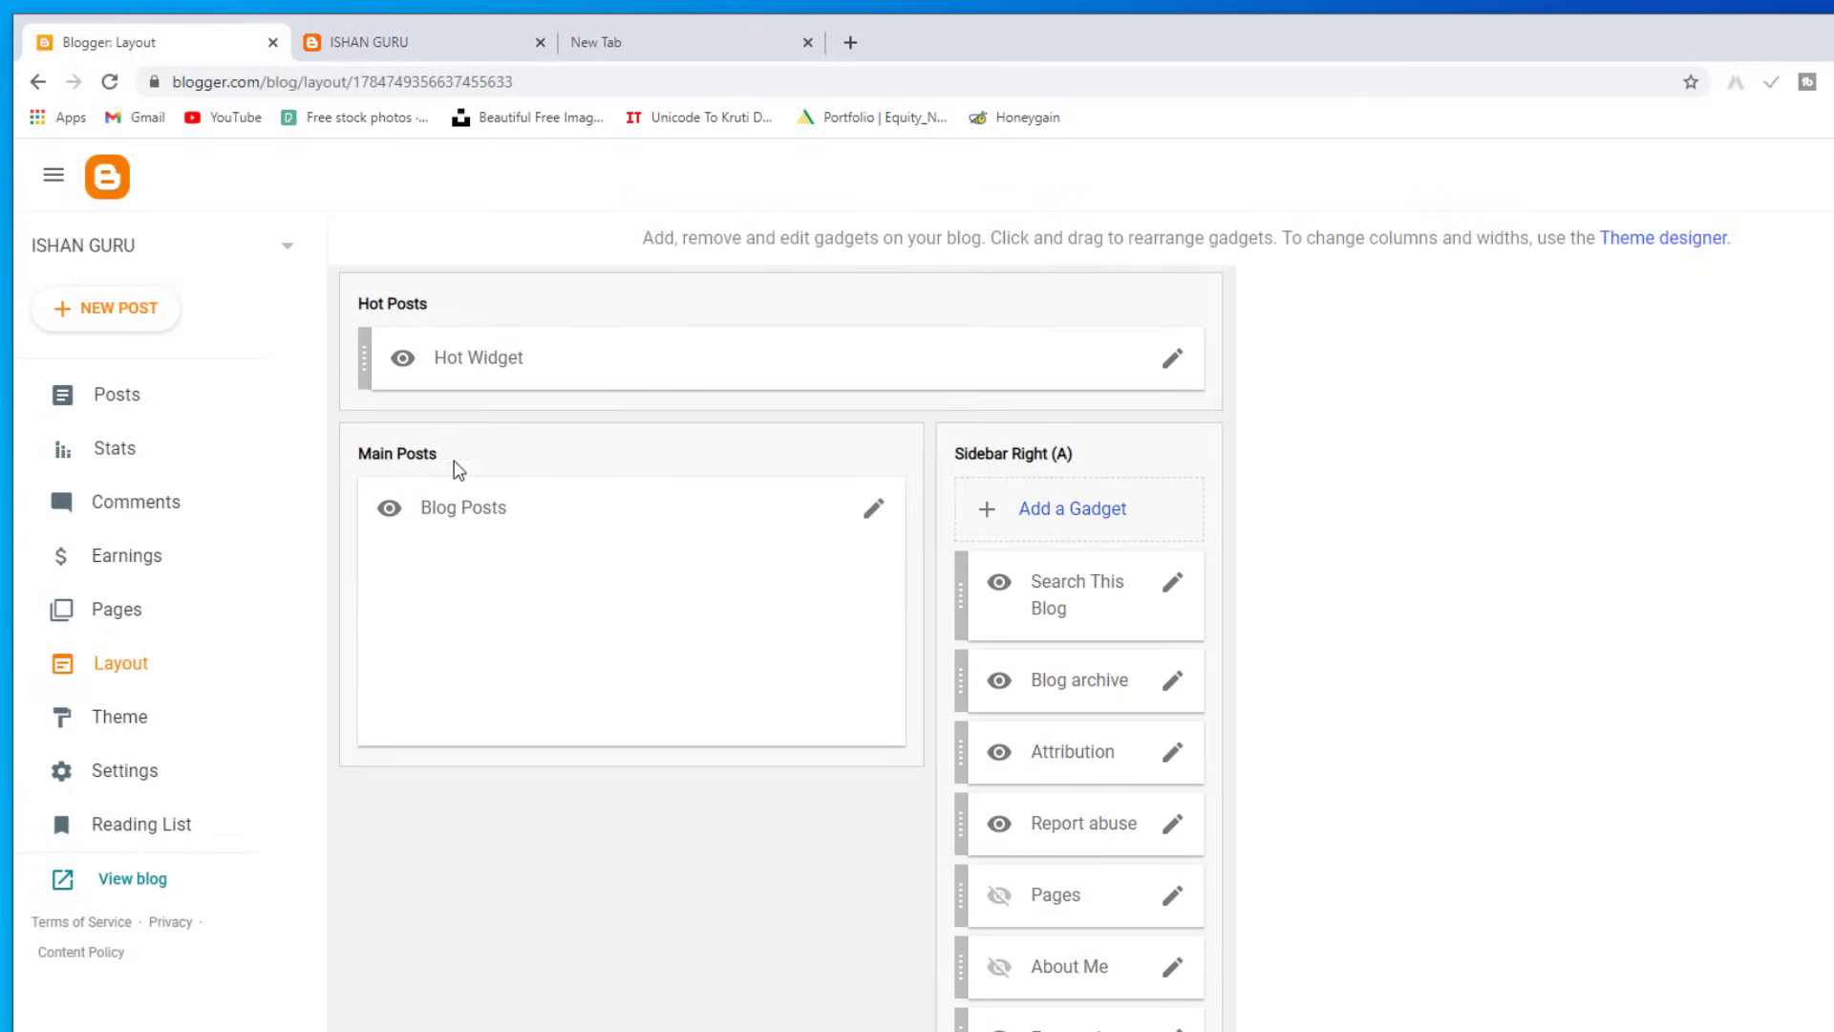
click(869, 514)
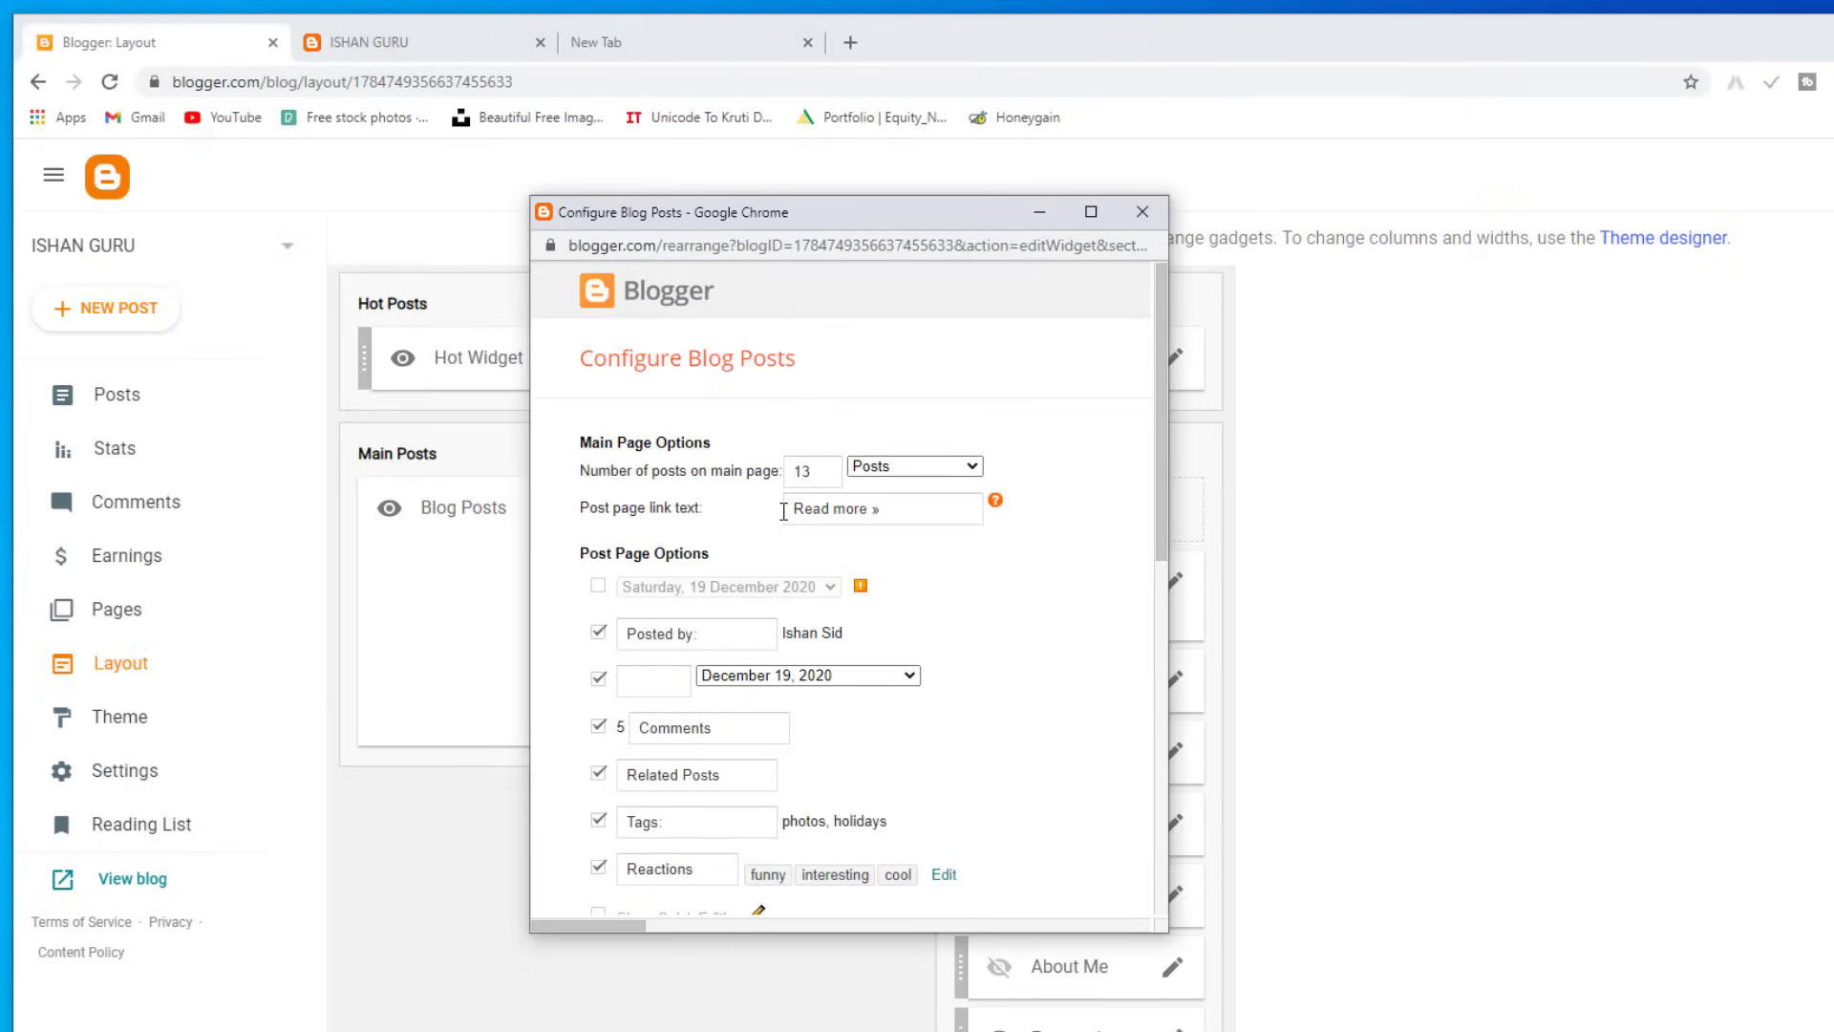
click(401, 42)
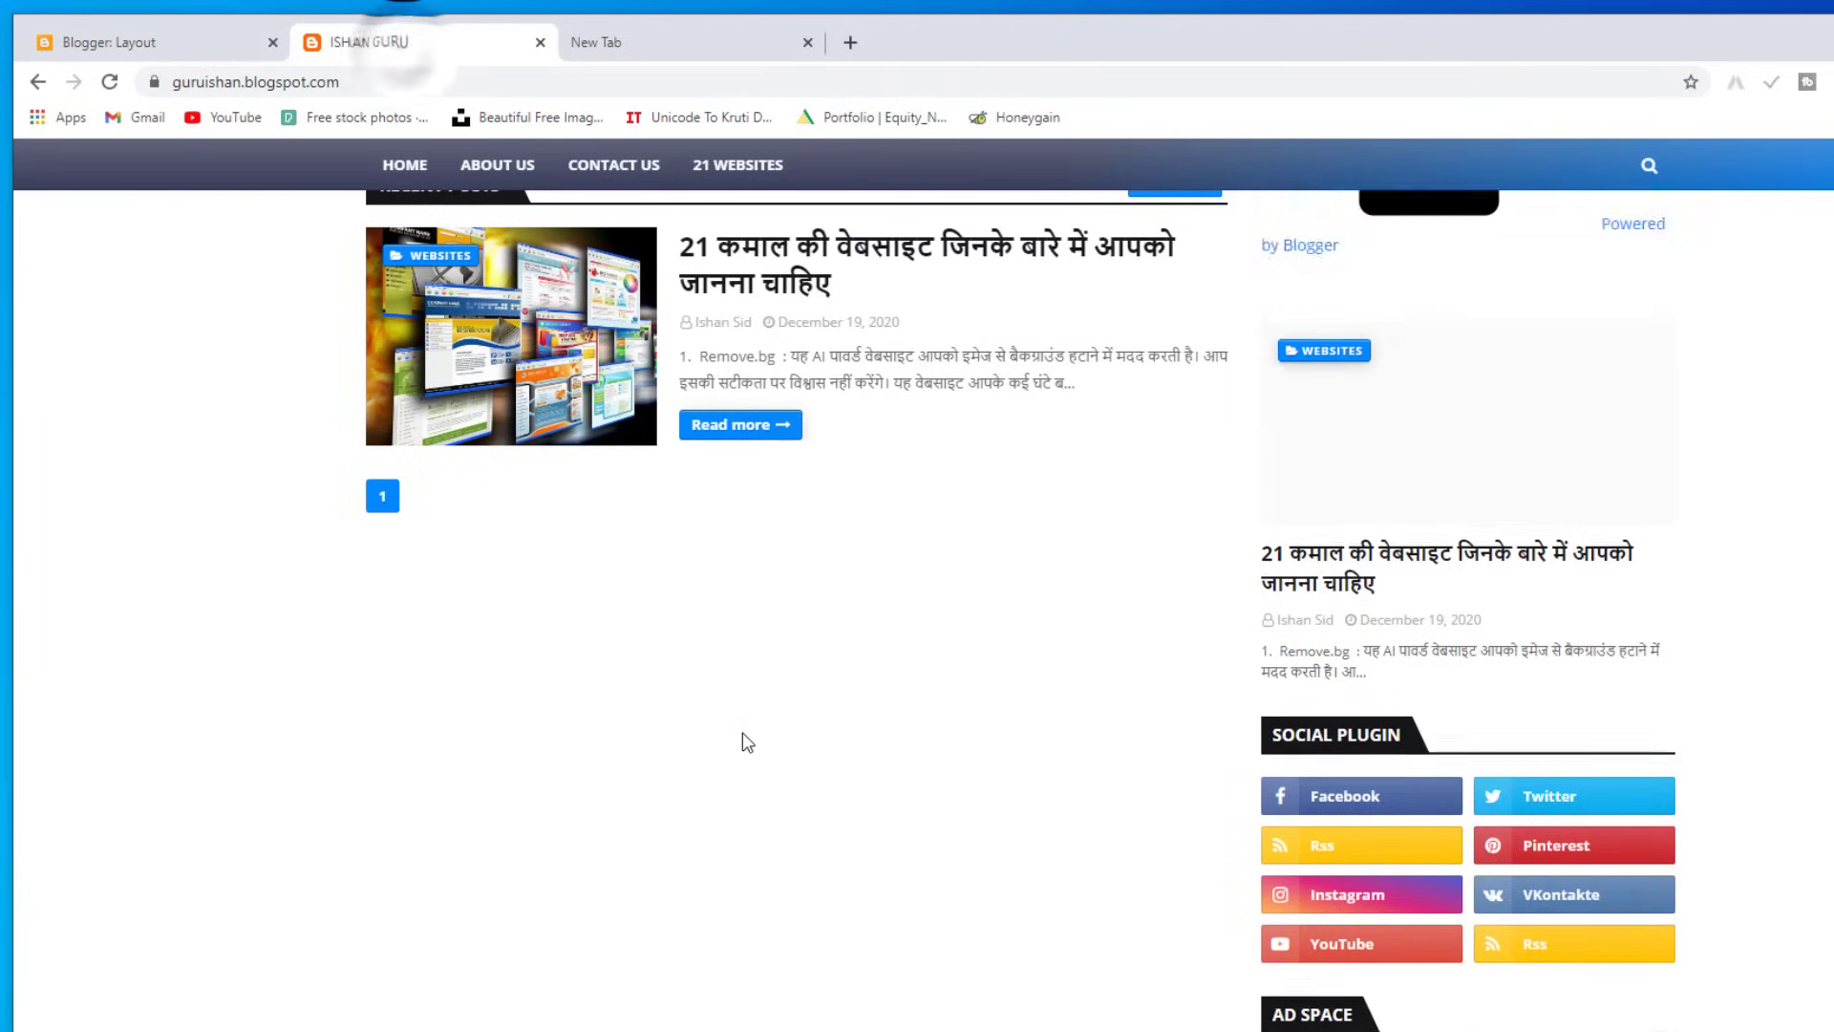
scroll(578, 799, down, 5)
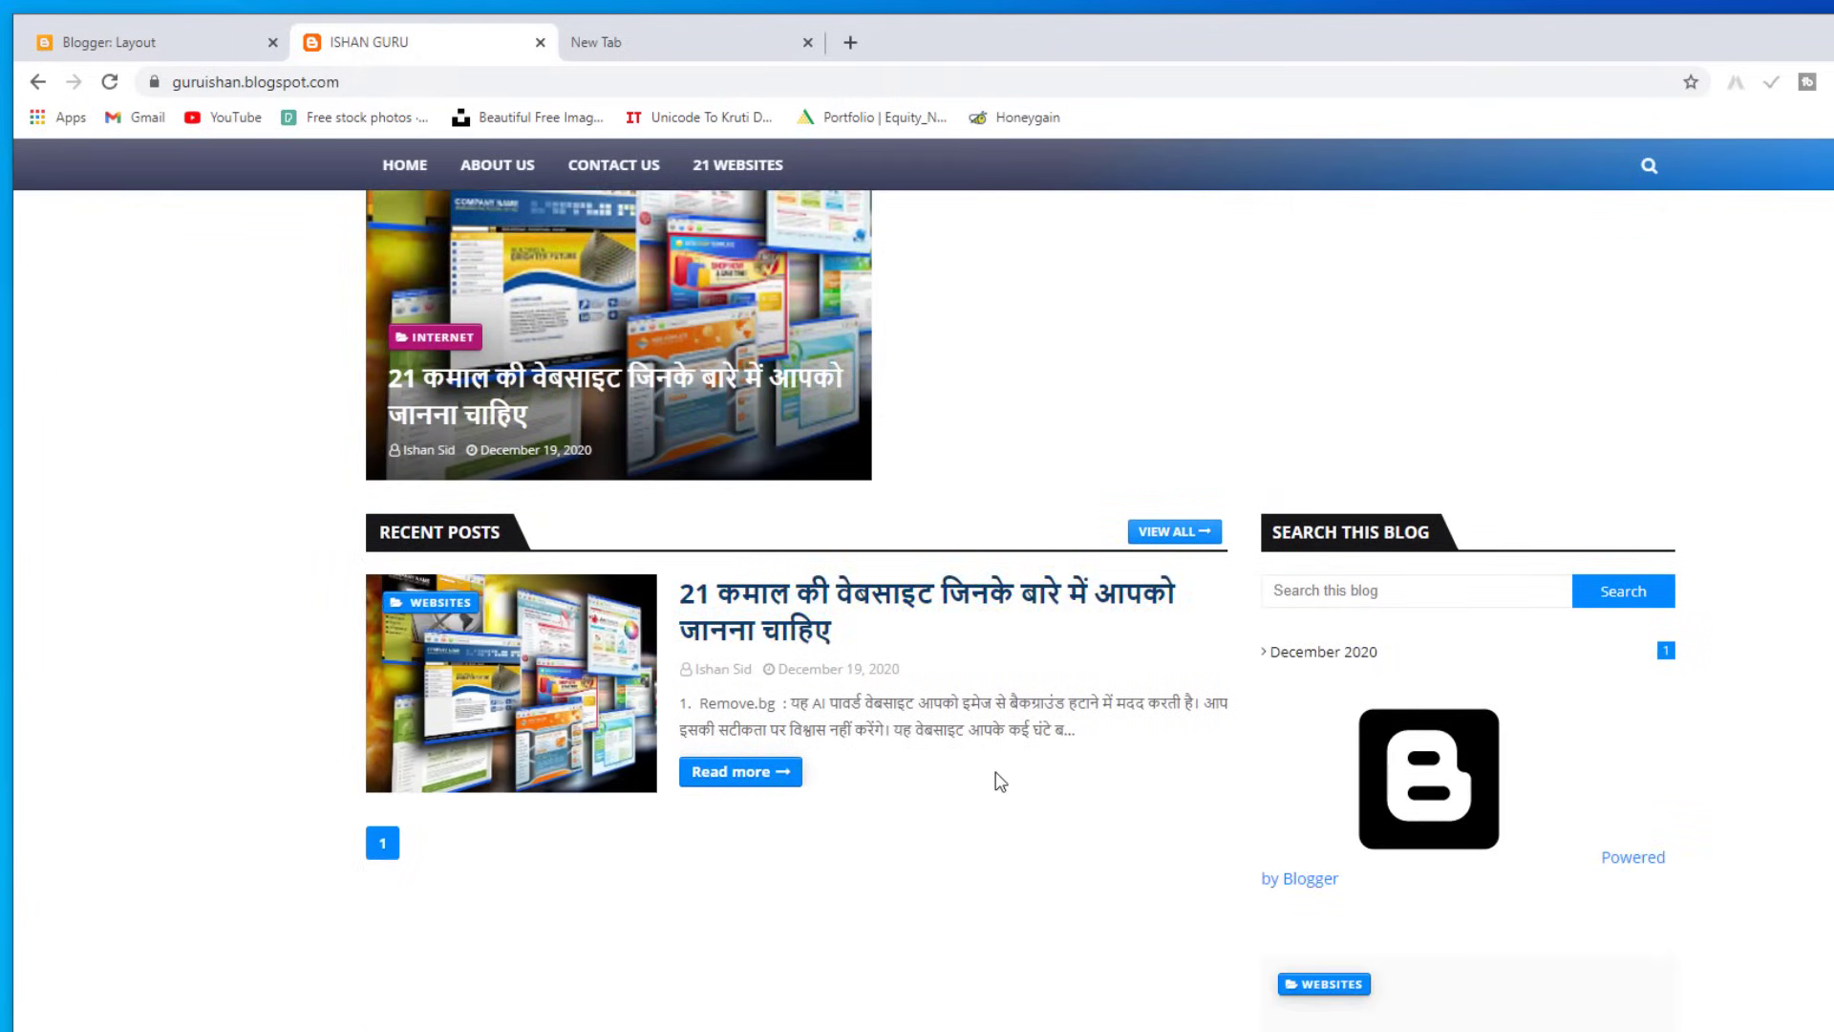
scroll(1005, 850, down, 5)
scroll(1003, 836, up, 7)
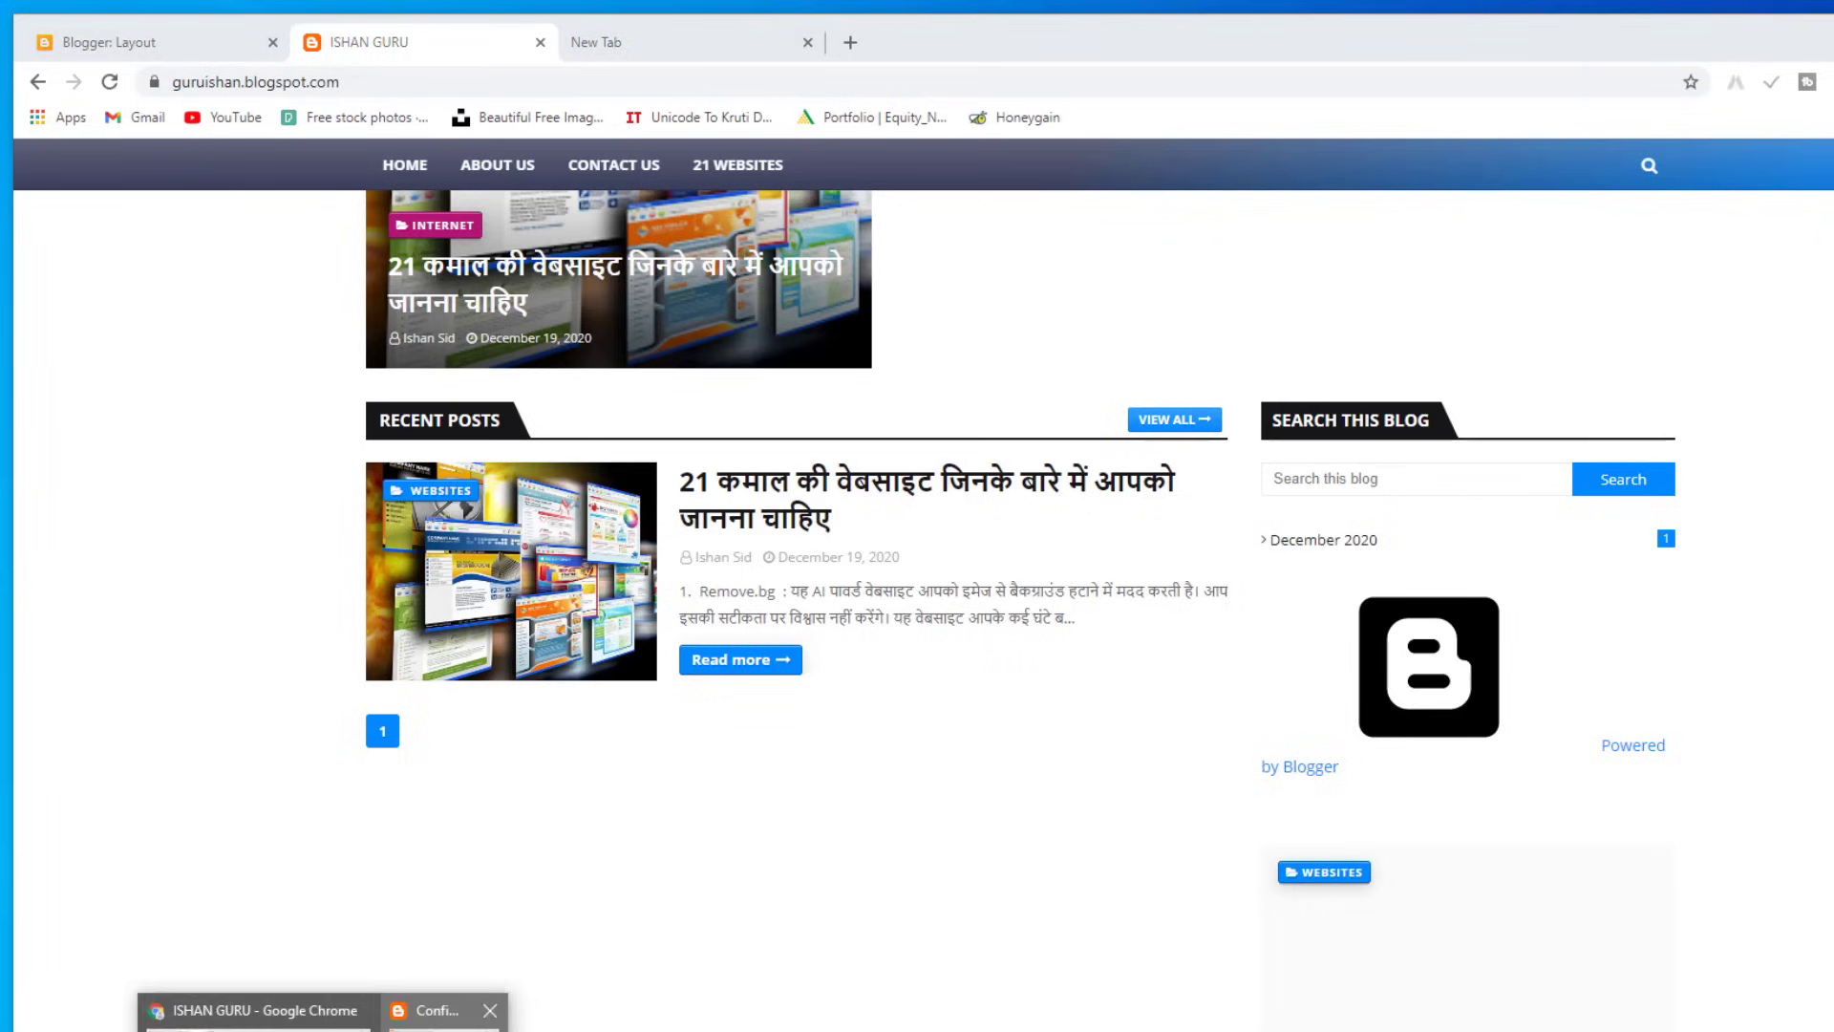
Step: Review the Blog Posts gadget's main page post count, post page options and item arrangement, and save the gadget
click(410, 1008)
drag(822, 468, 778, 464)
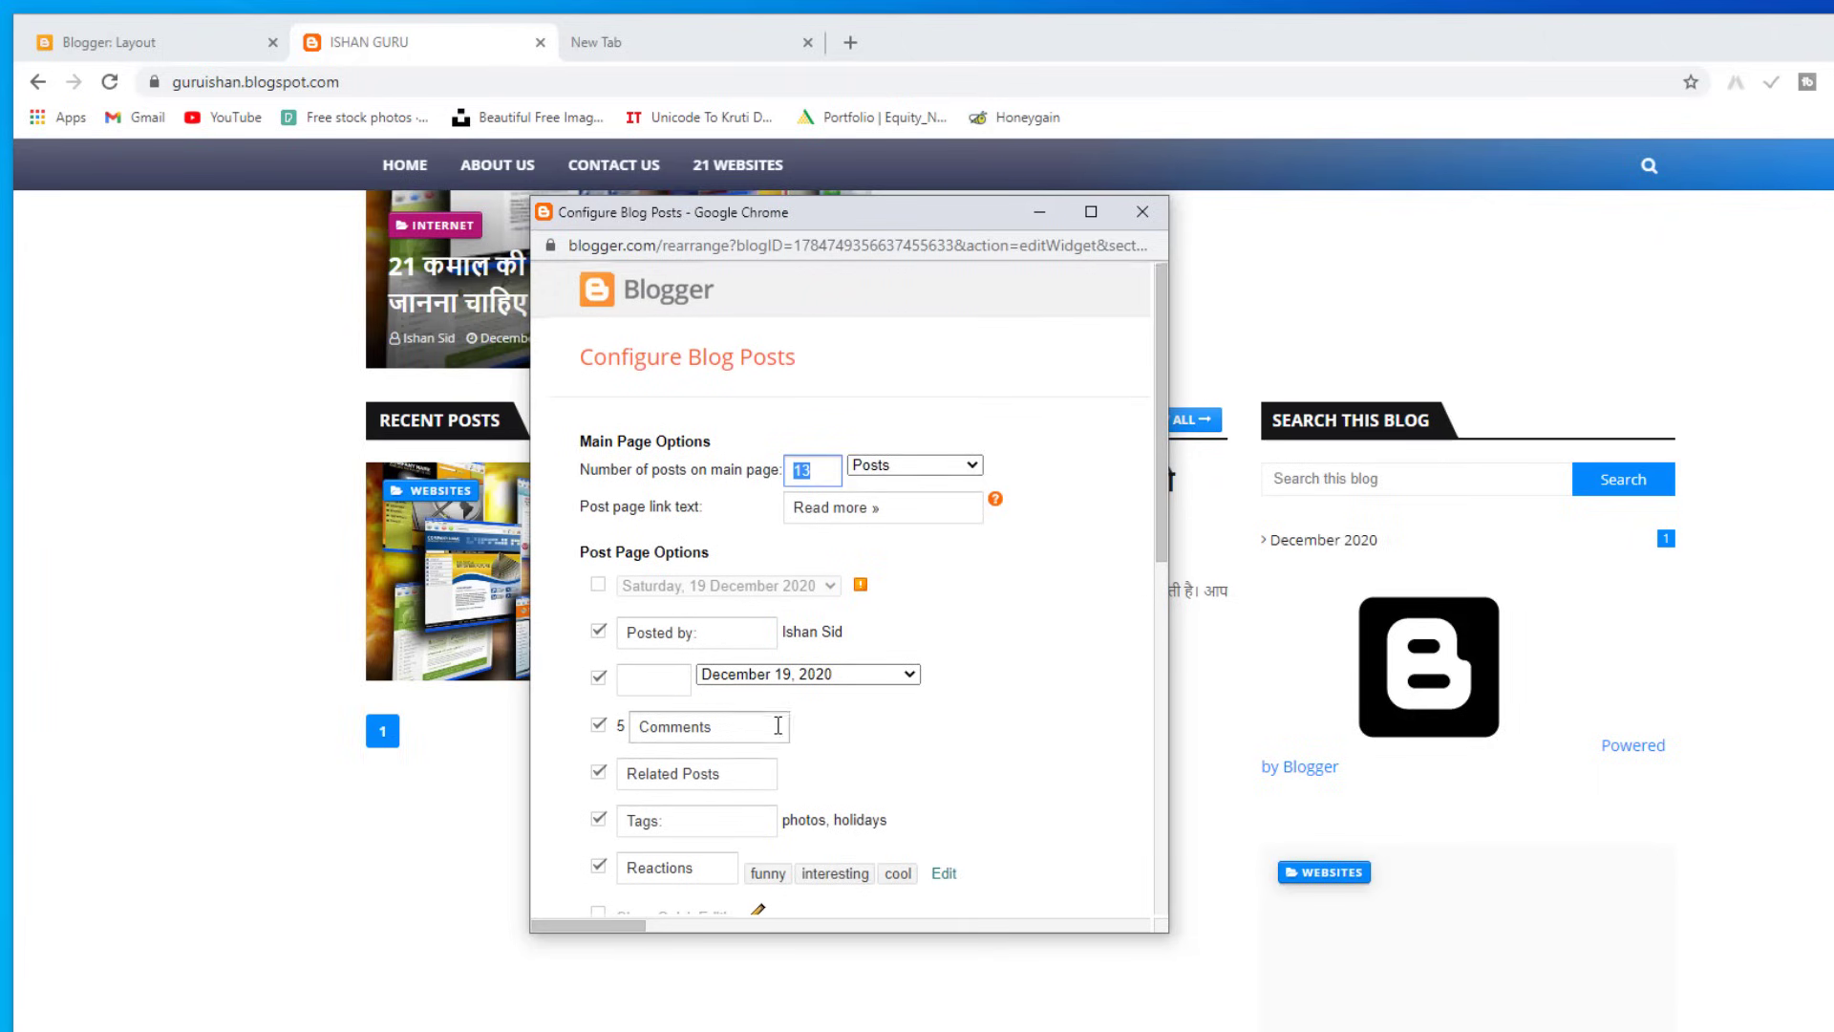
scroll(700, 667, down, 4)
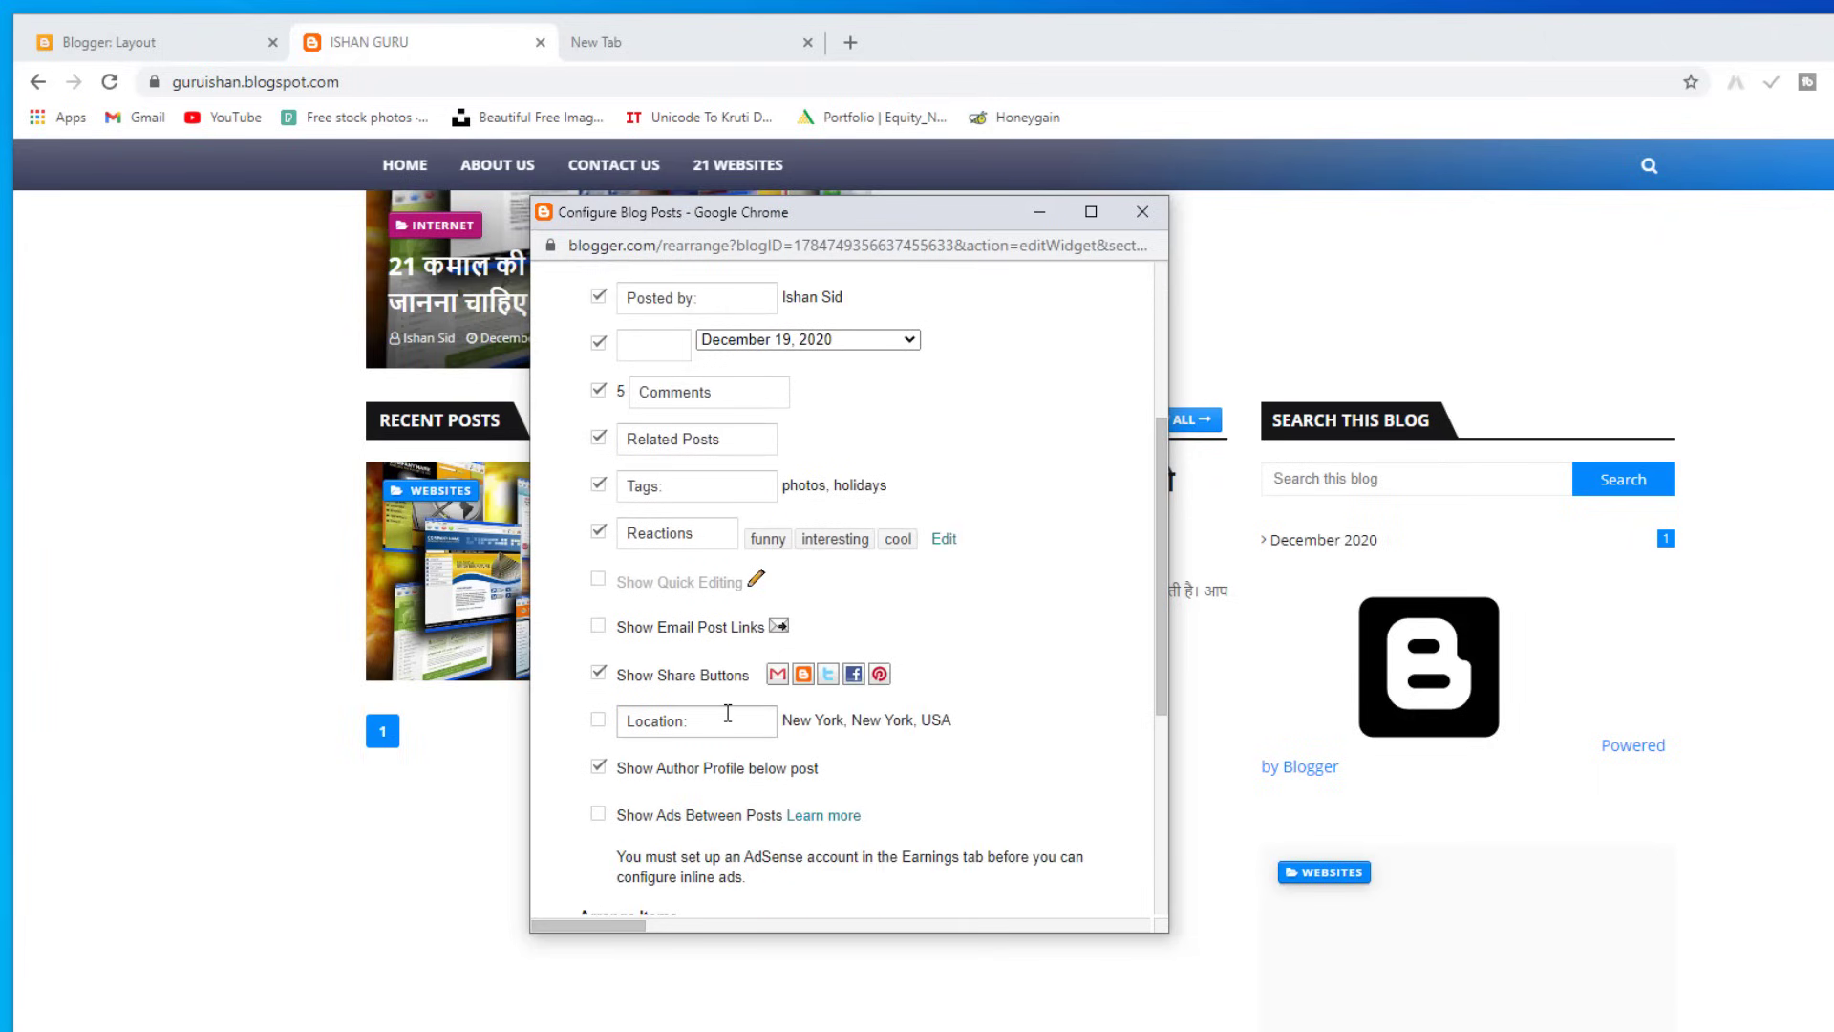
scroll(728, 713, down, 3)
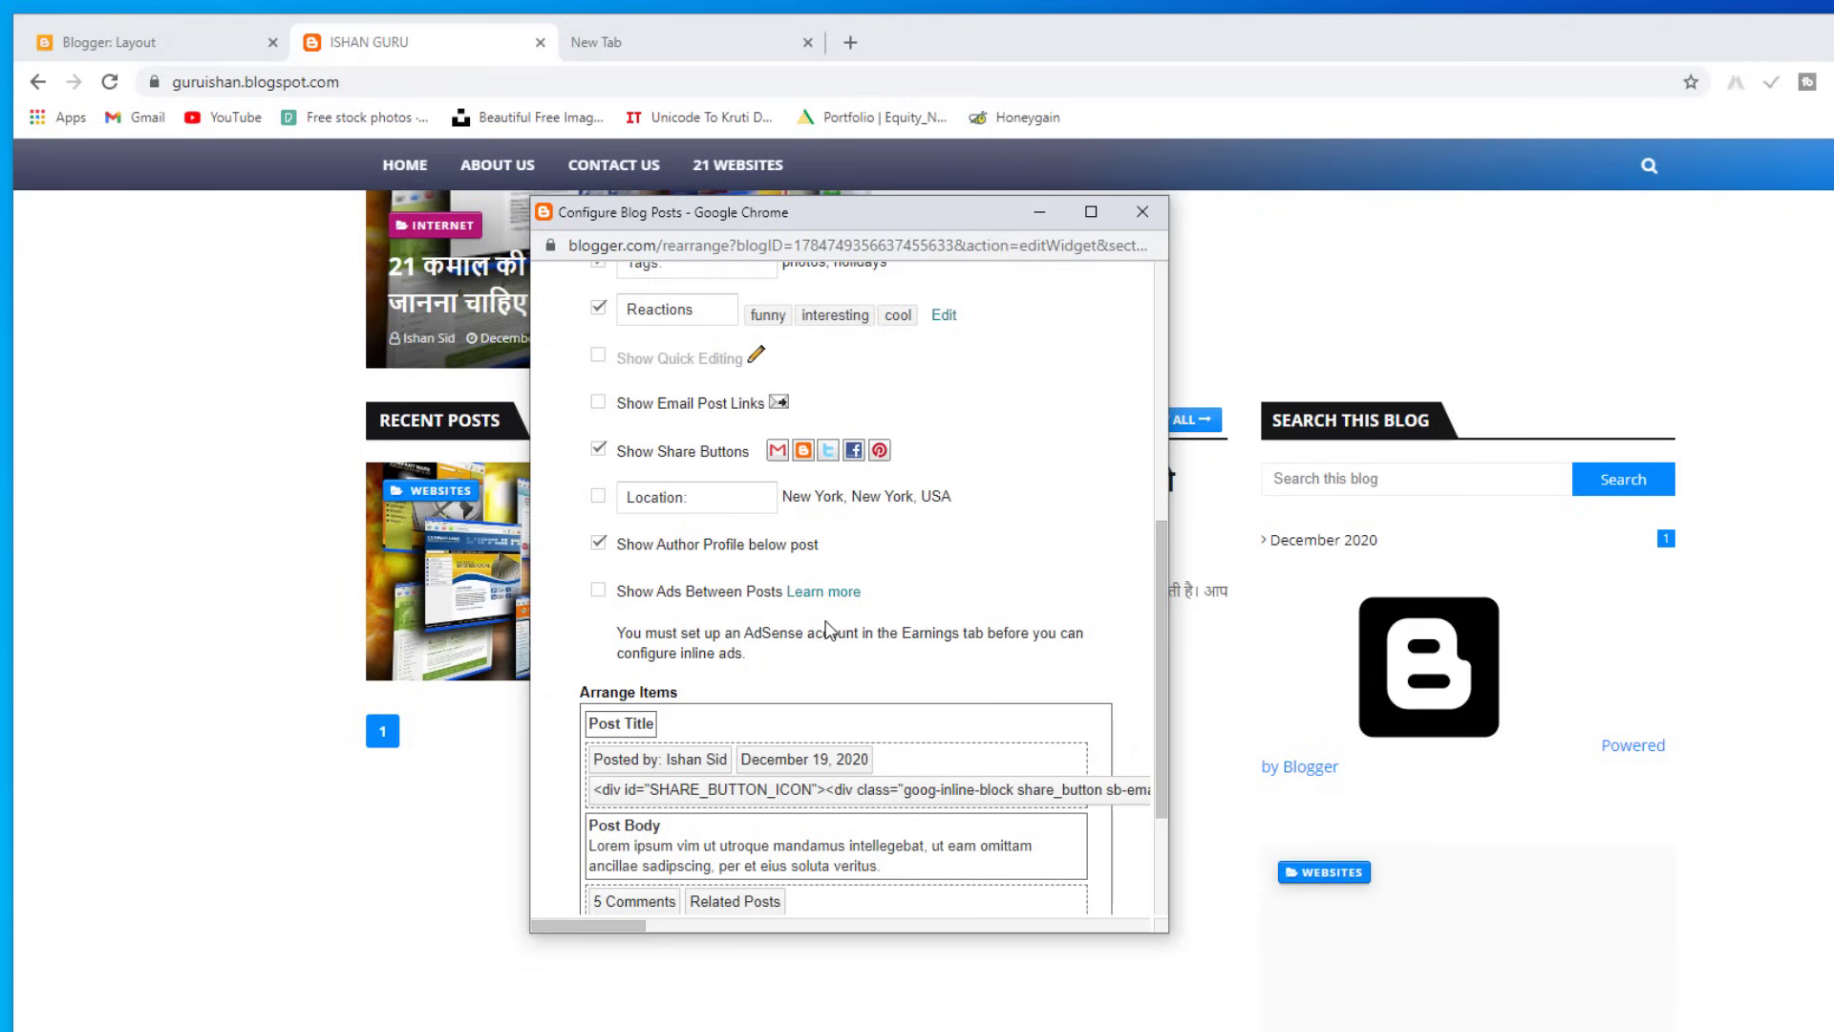
scroll(827, 630, down, 3)
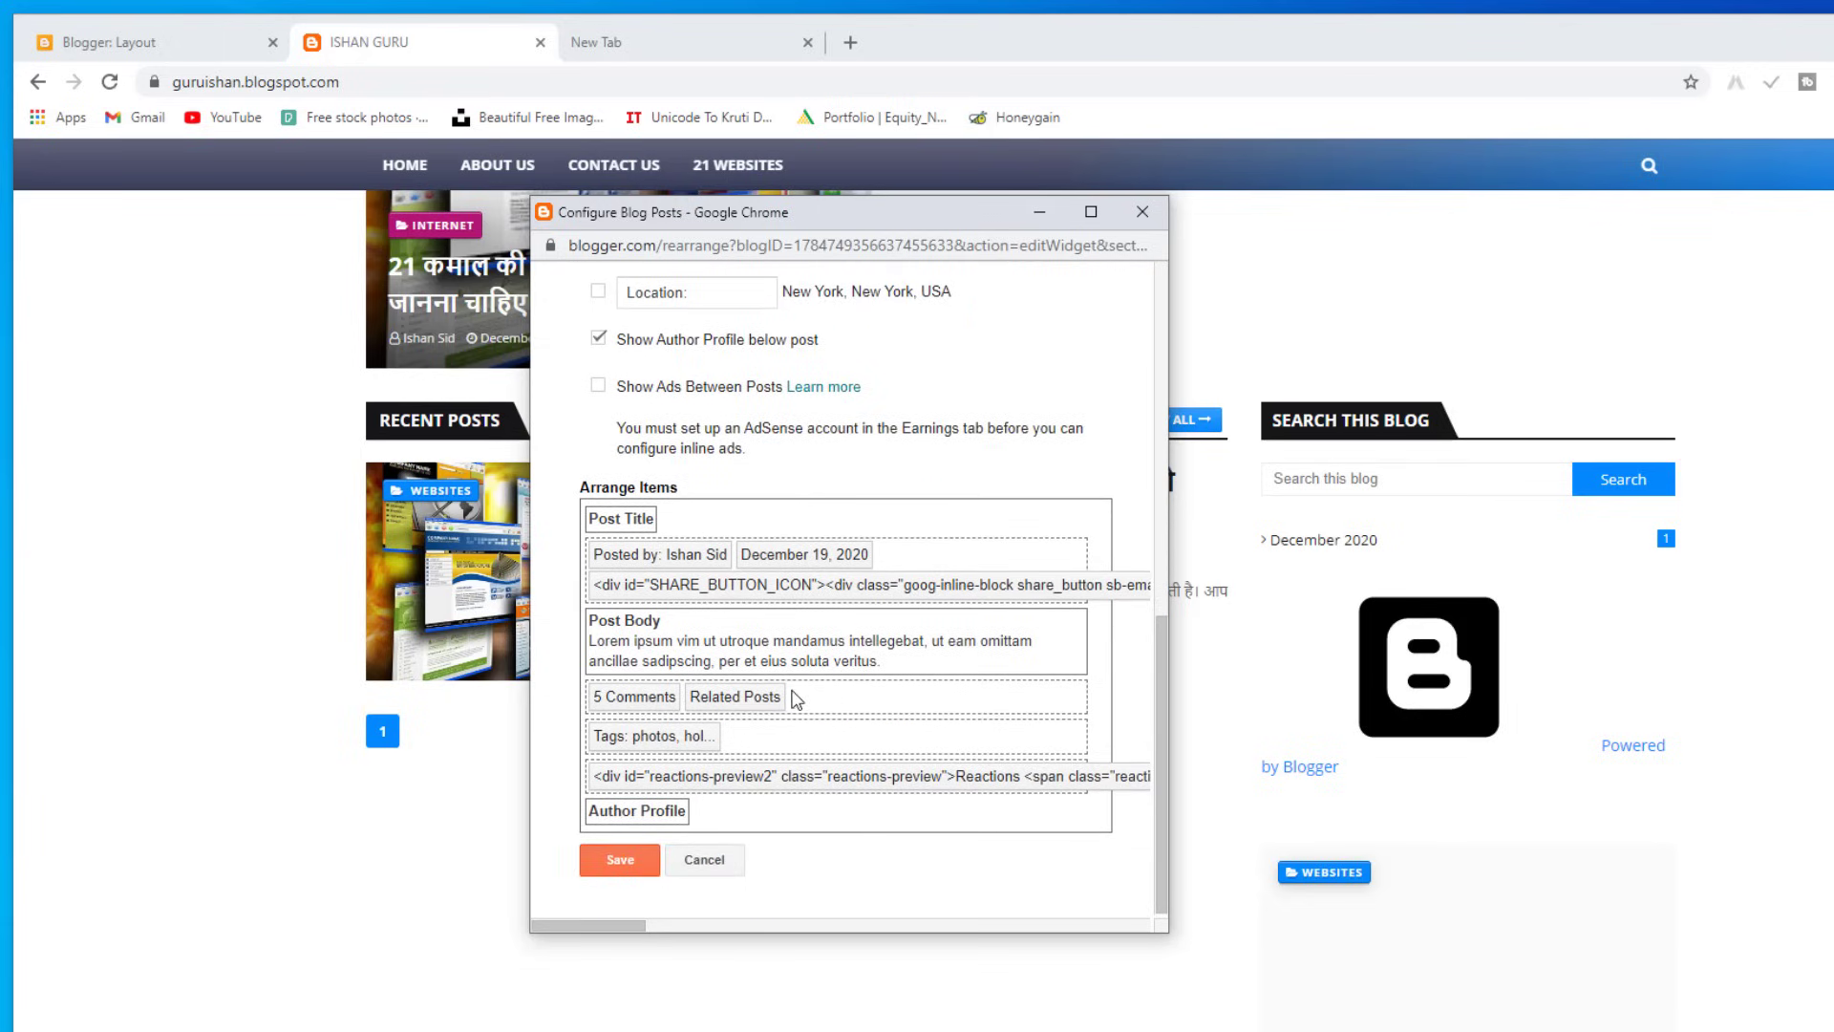
click(611, 863)
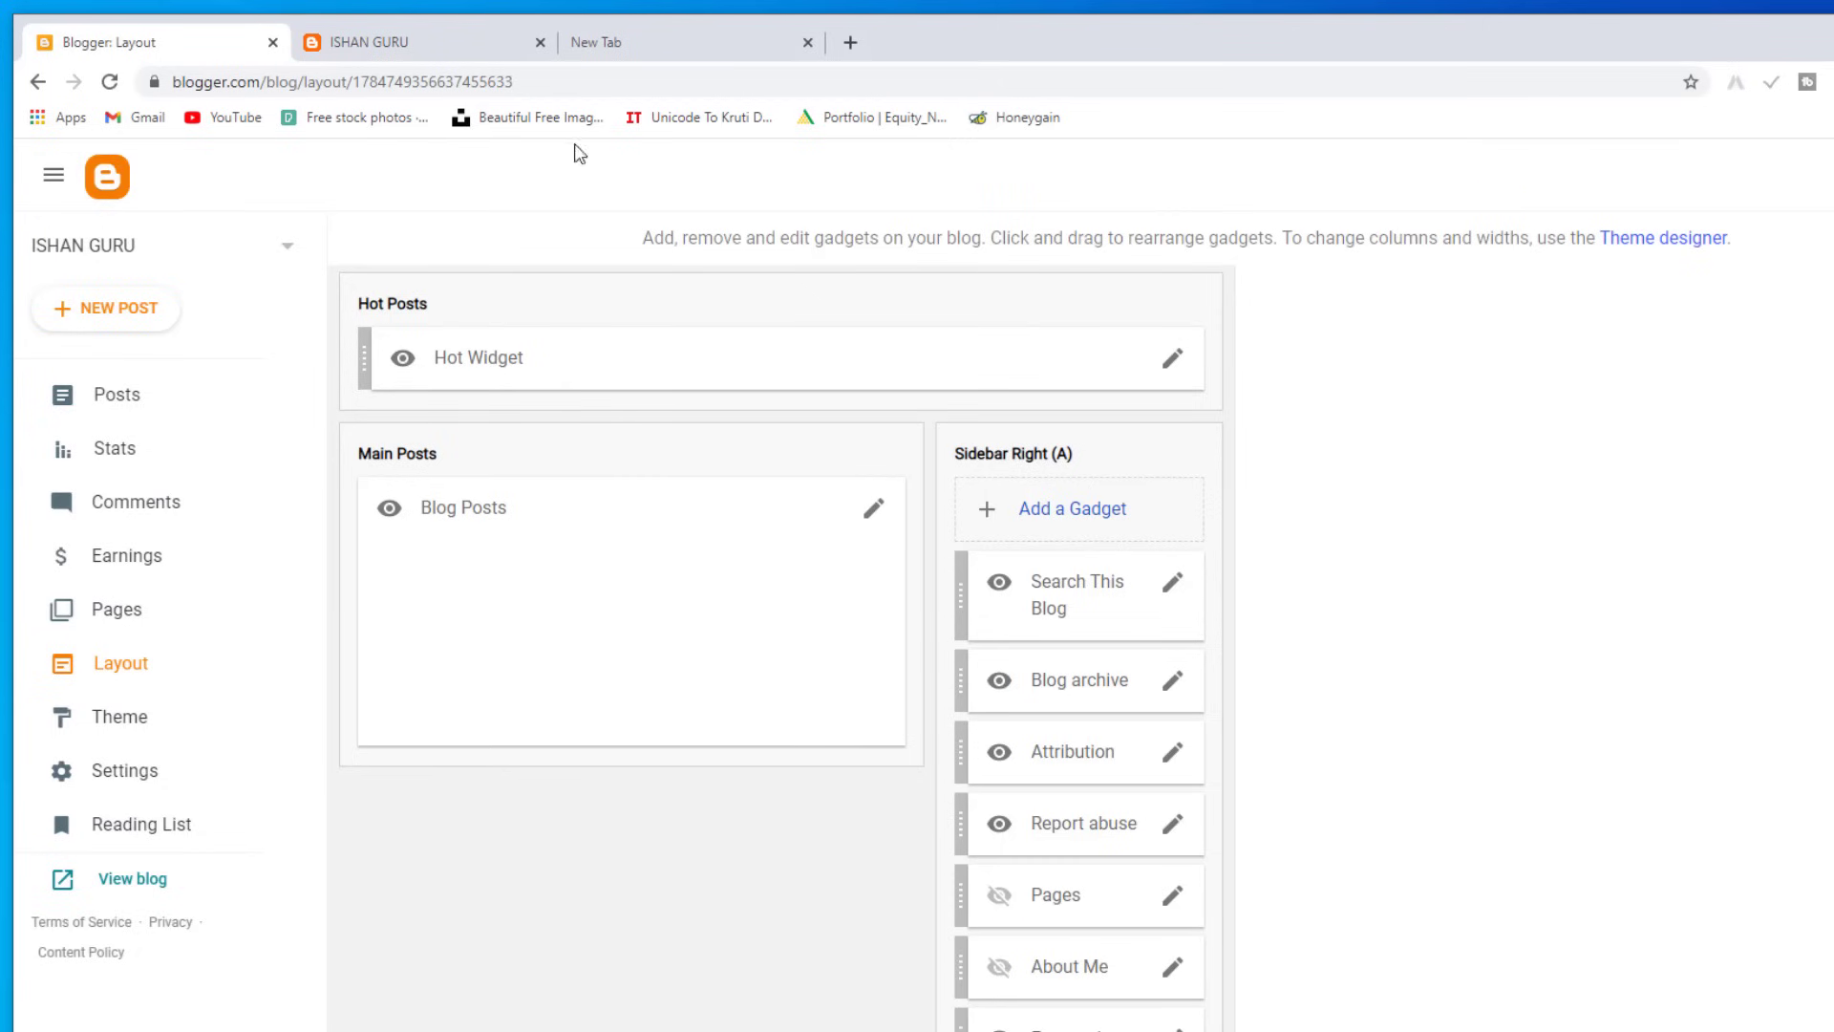
Step: Compare the live blog's sidebar widgets, including its search box, with the gadgets listed under Sidebar Right (A) in the layout
click(468, 48)
scroll(1523, 397, down, 3)
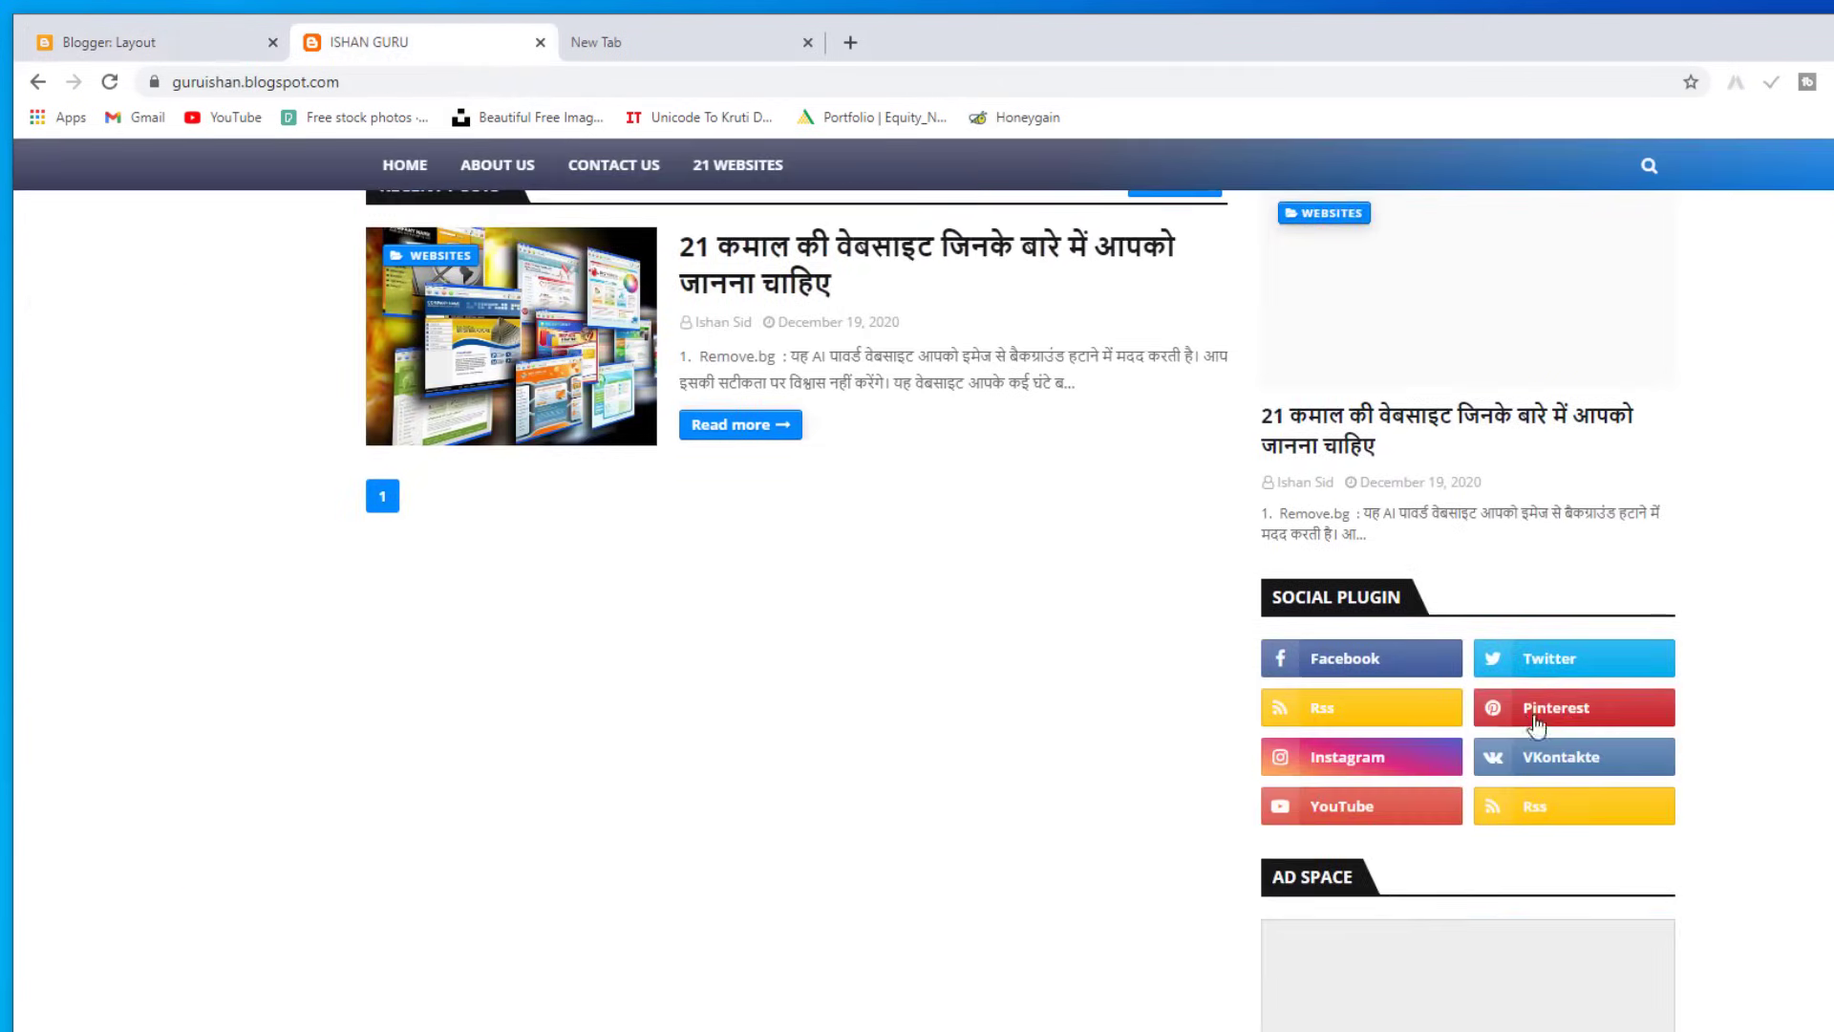
scroll(1535, 765, down, 3)
click(74, 40)
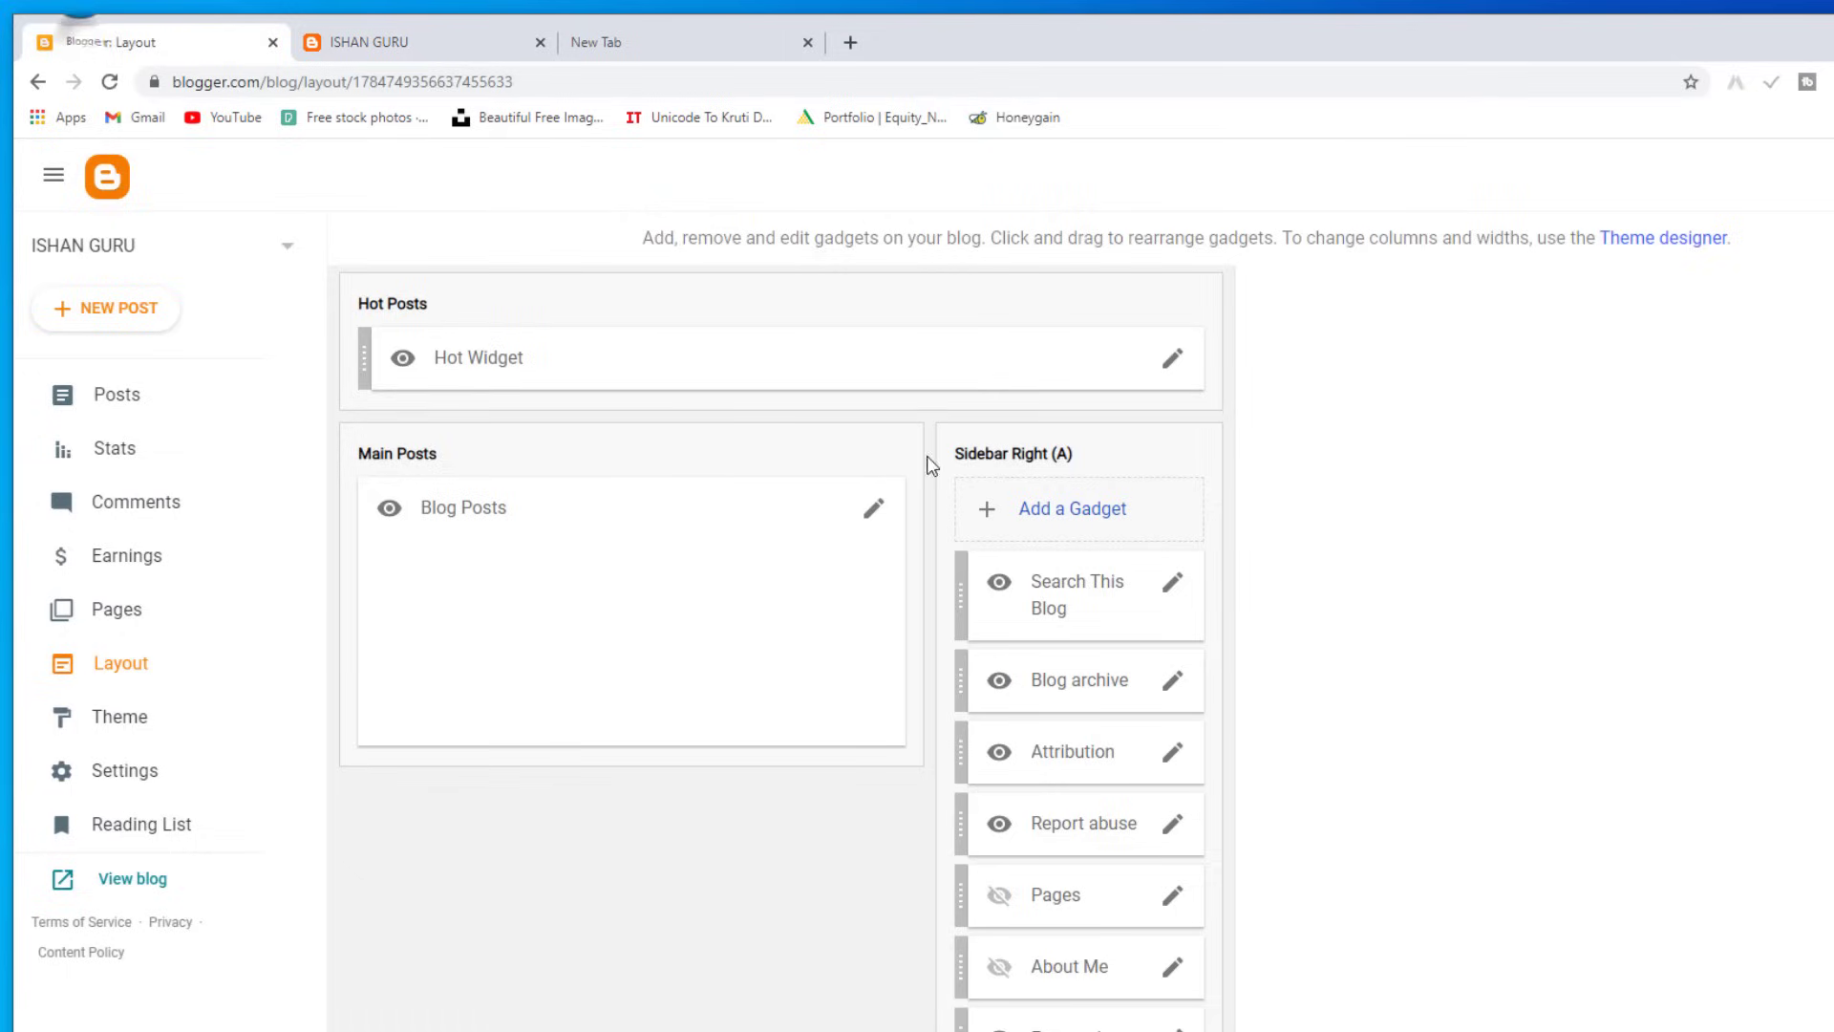
scroll(1159, 539, down, 2)
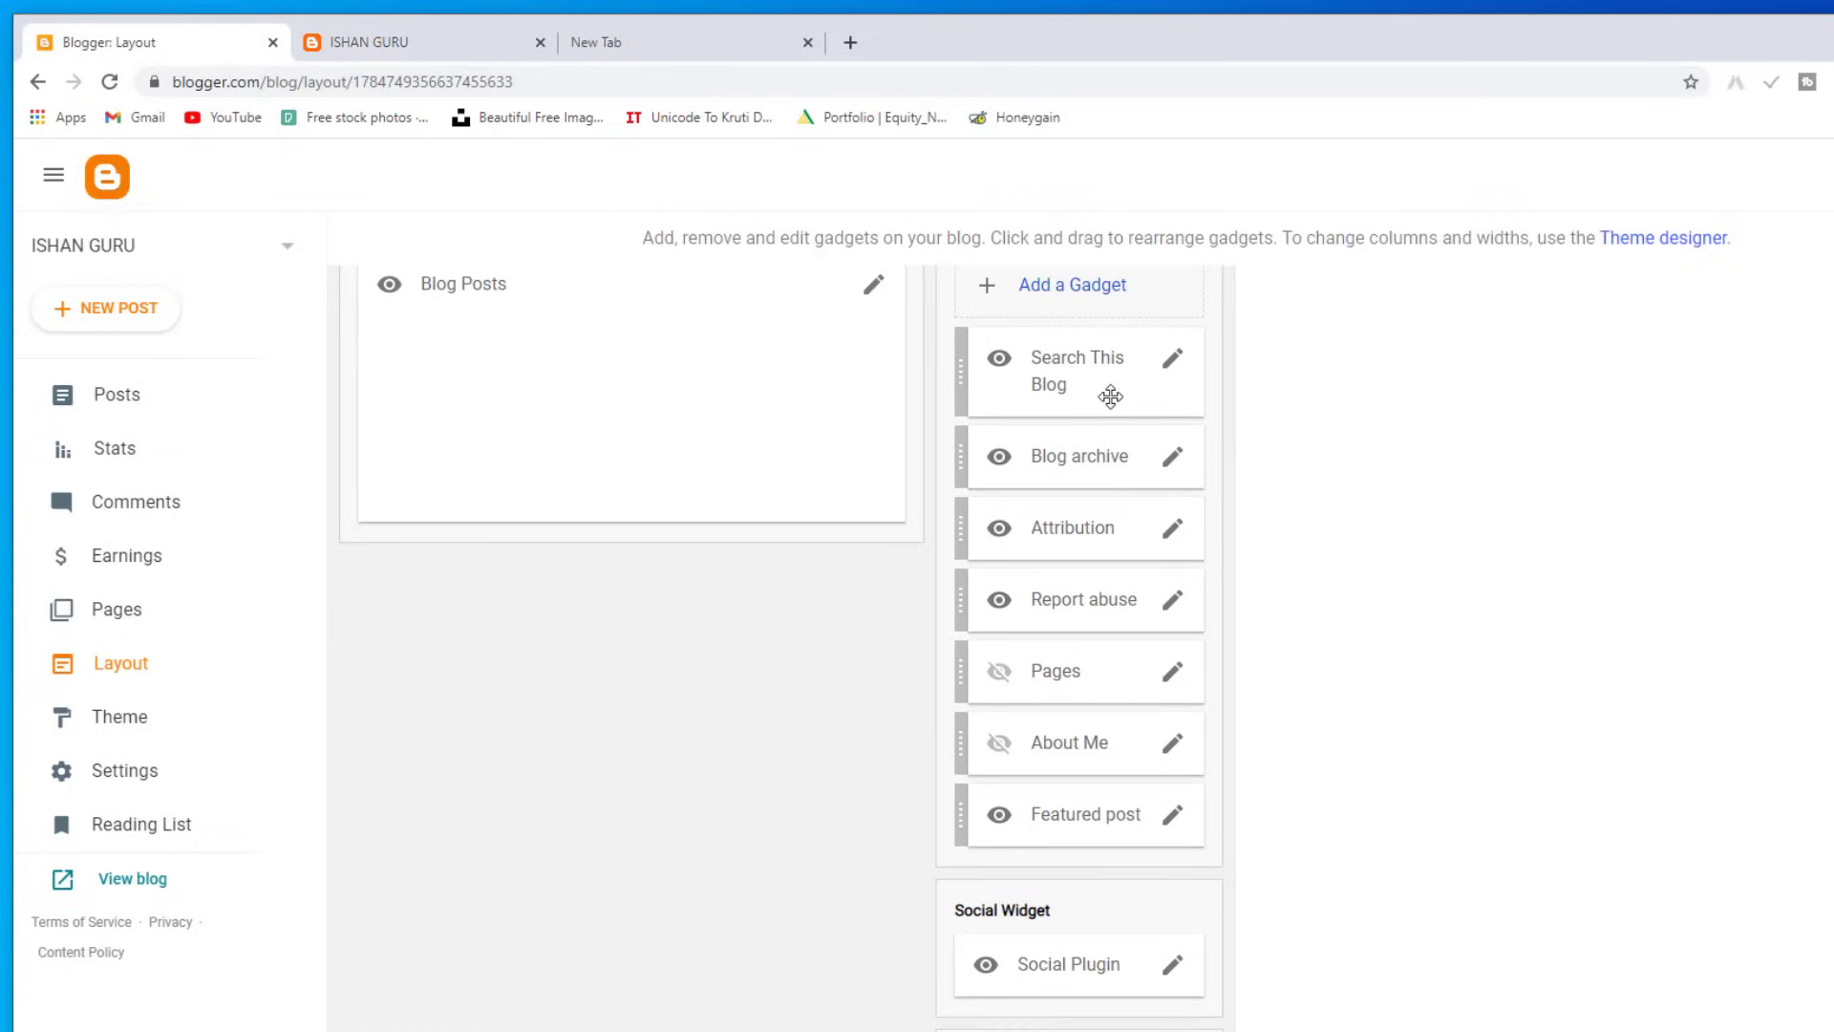
click(456, 44)
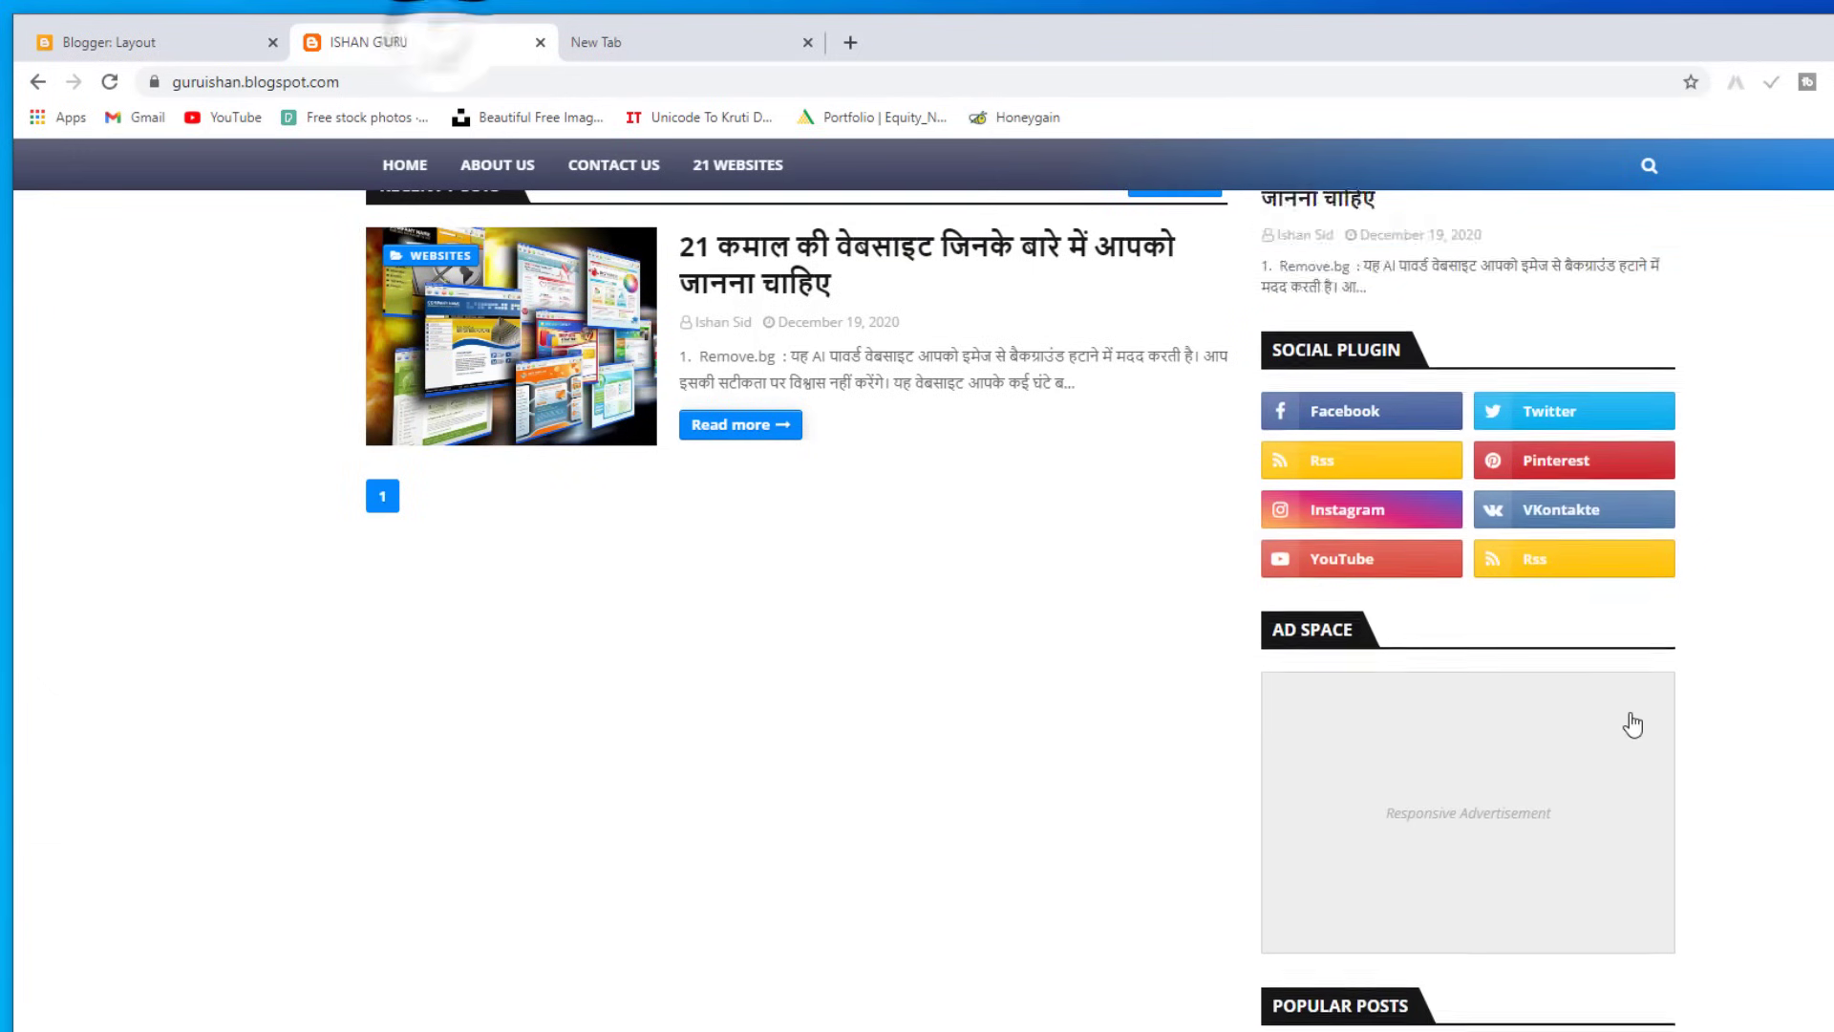
scroll(1632, 724, up, 5)
click(1357, 593)
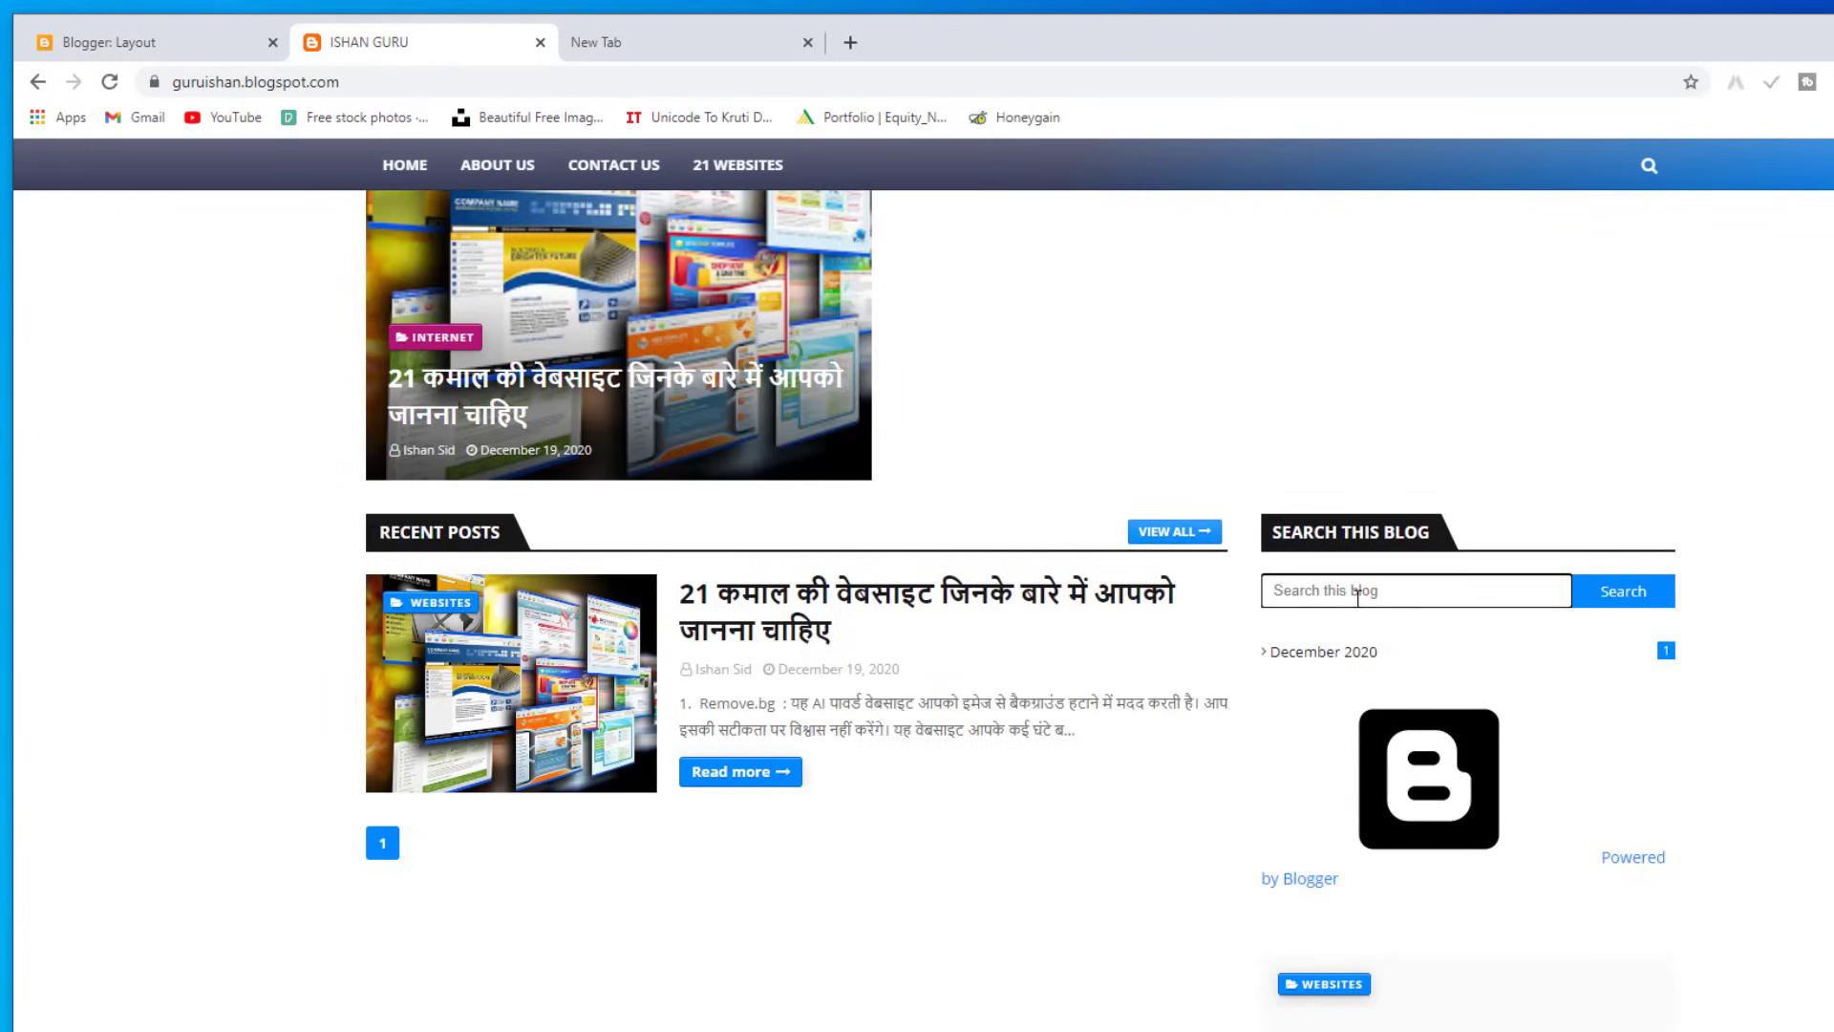
scroll(1357, 612, up, 3)
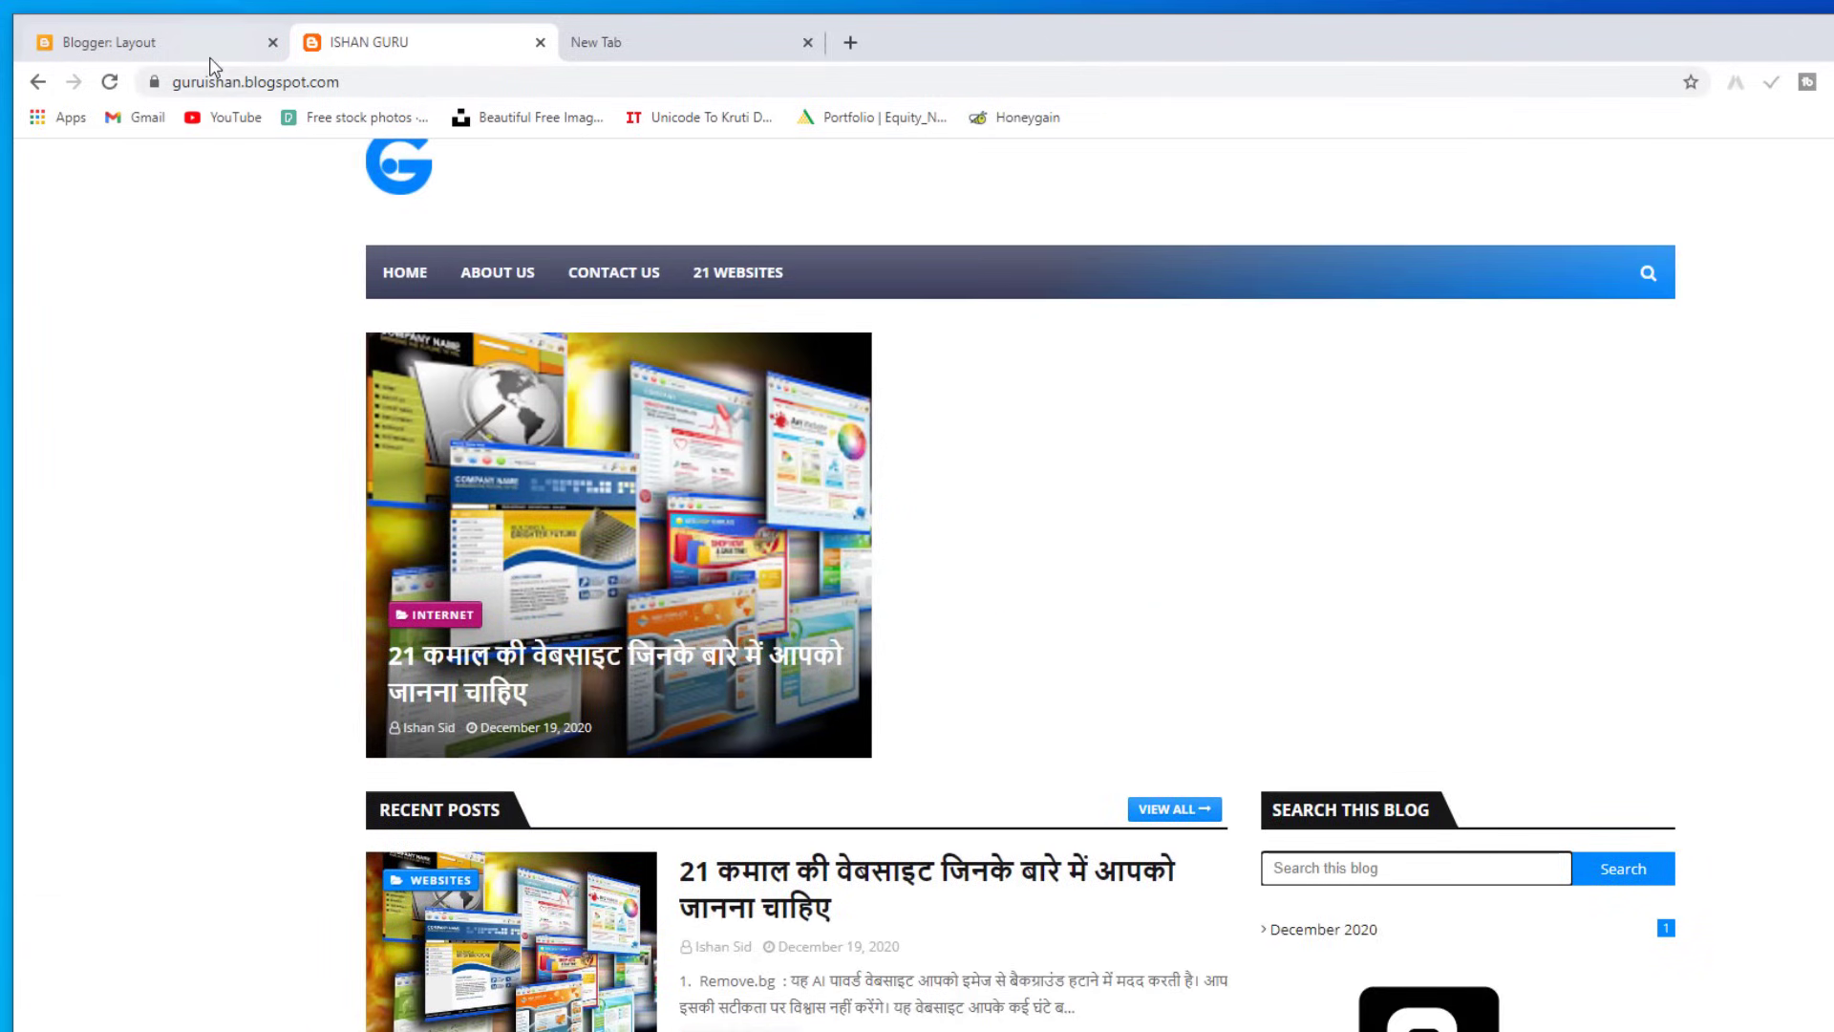
Step: Review the visibility and title of the Search This Blog gadget in Sidebar Right (A) and save it
click(114, 42)
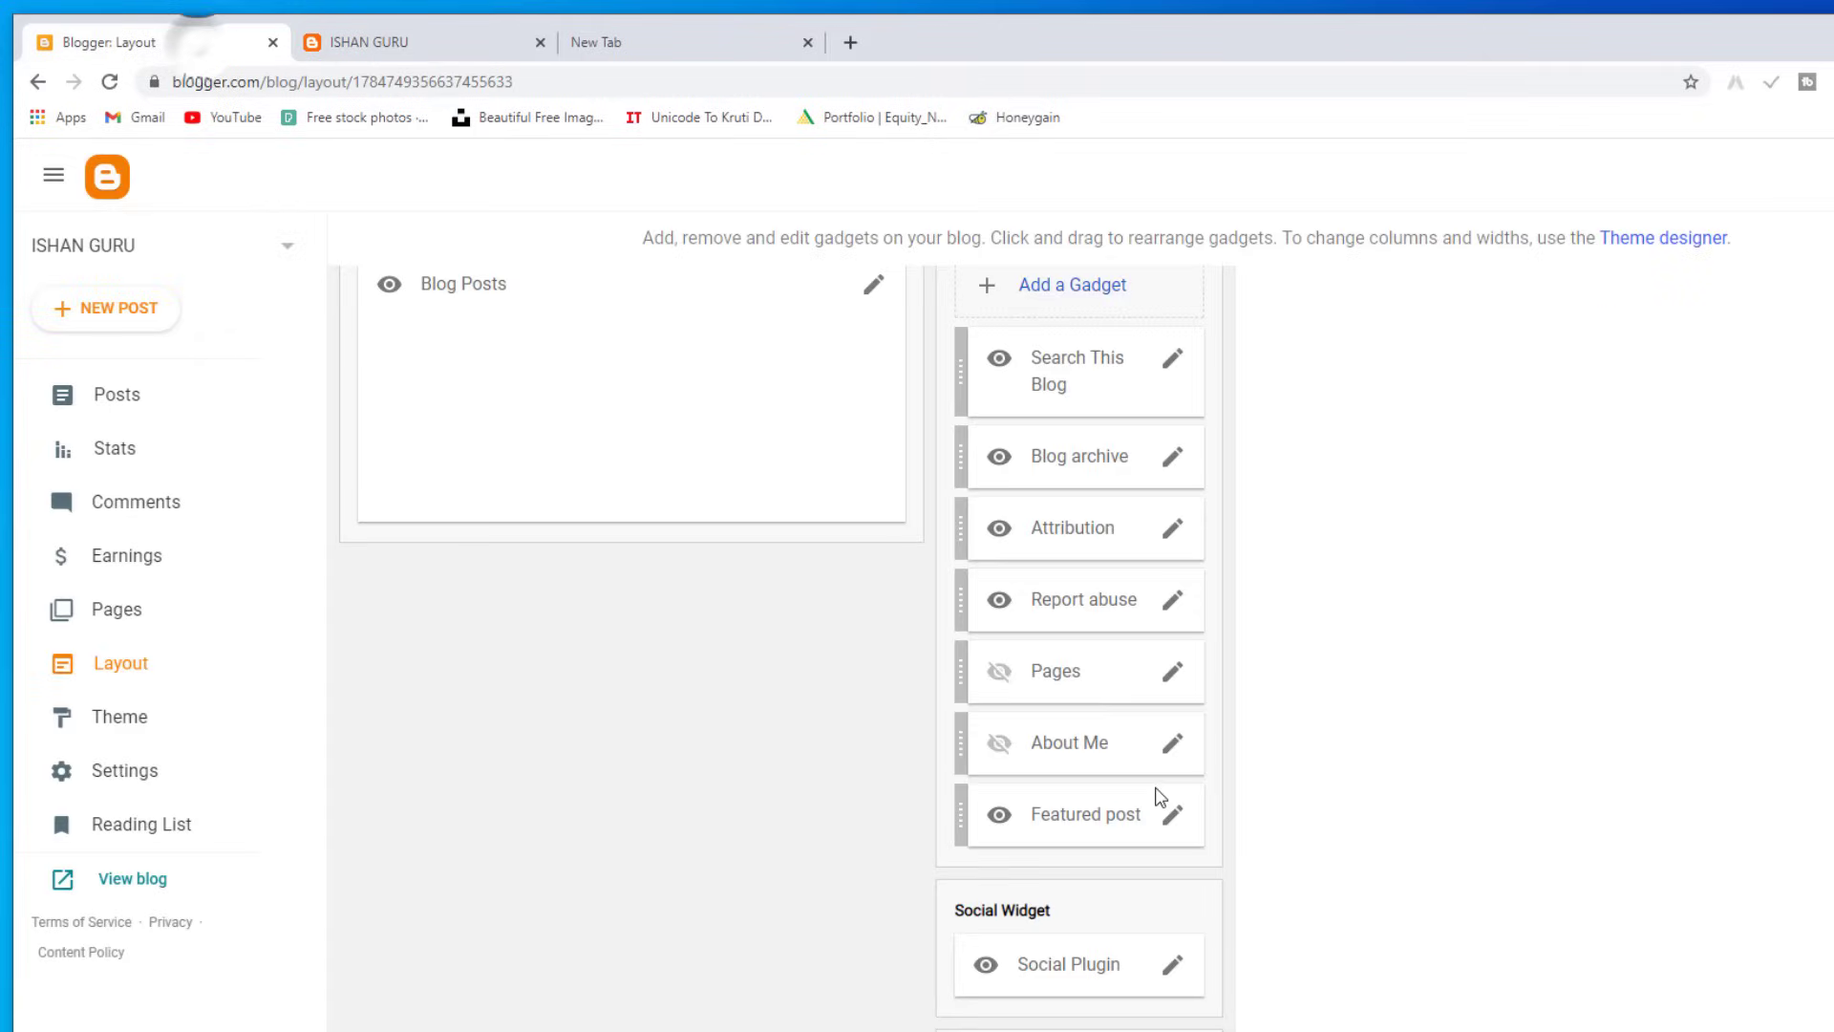
scroll(1175, 573, up, 1)
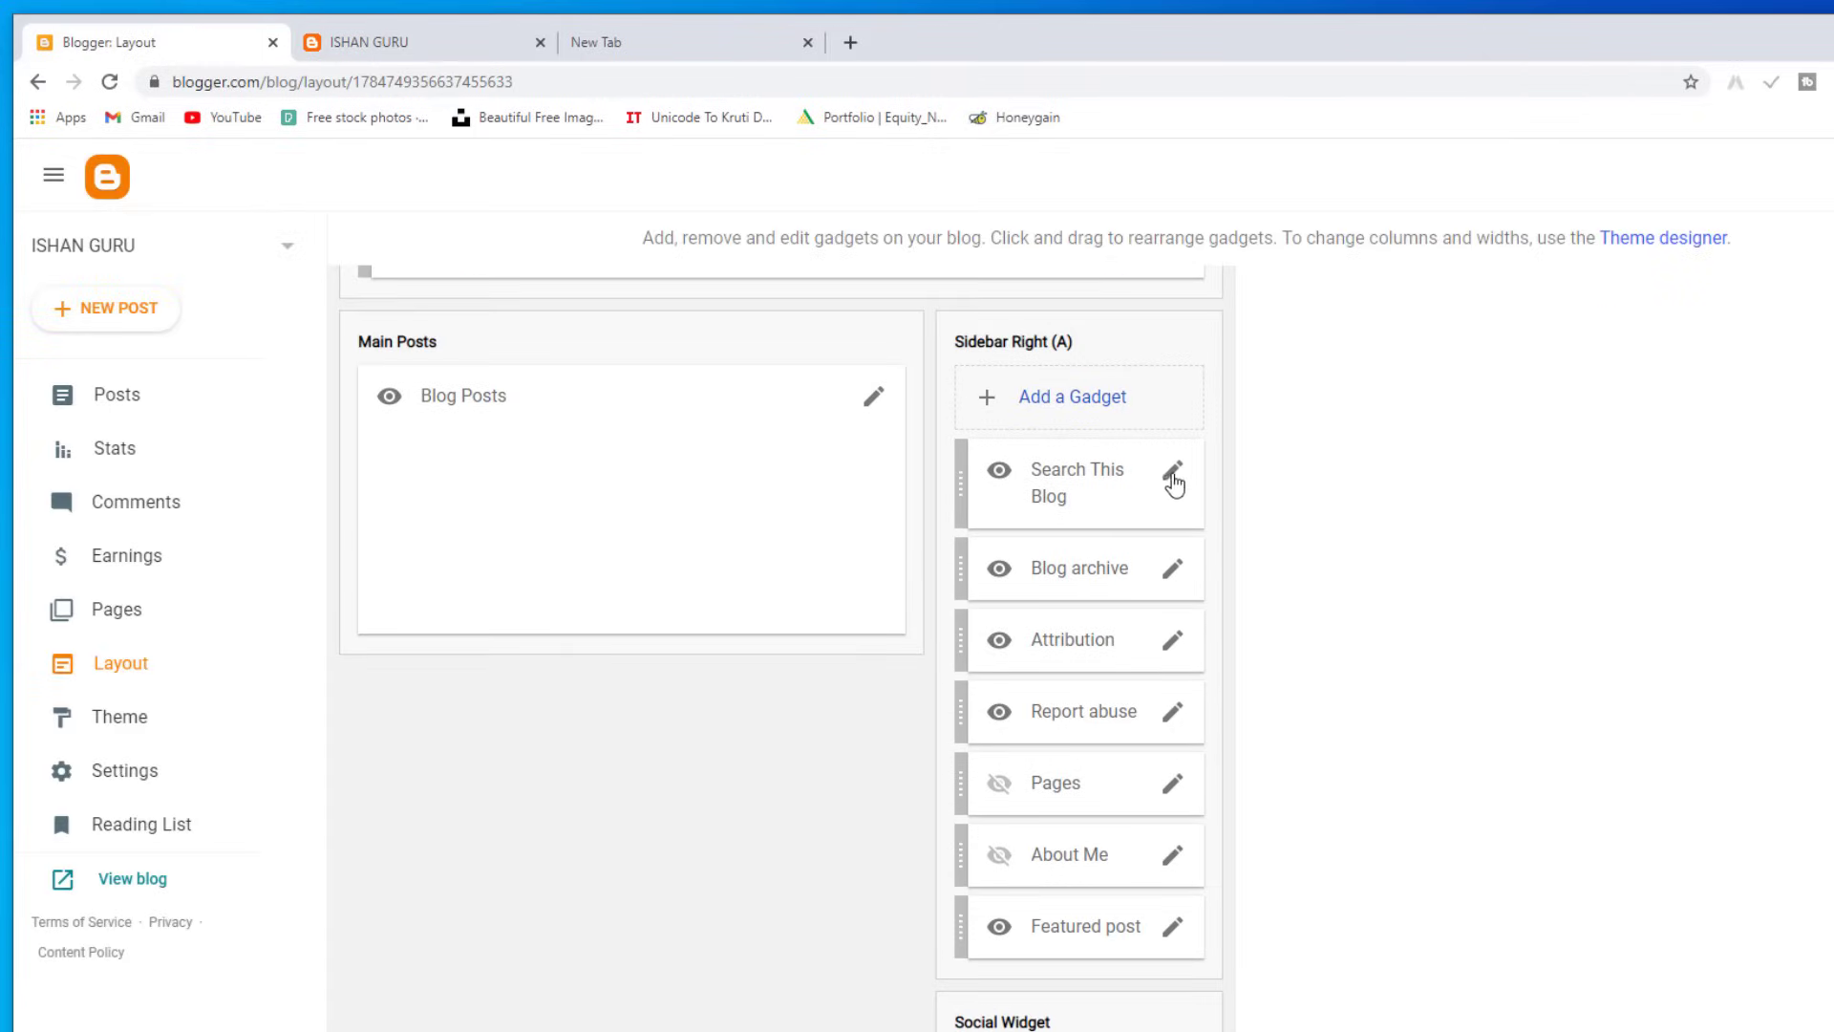
click(1173, 473)
drag(250, 32, 631, 188)
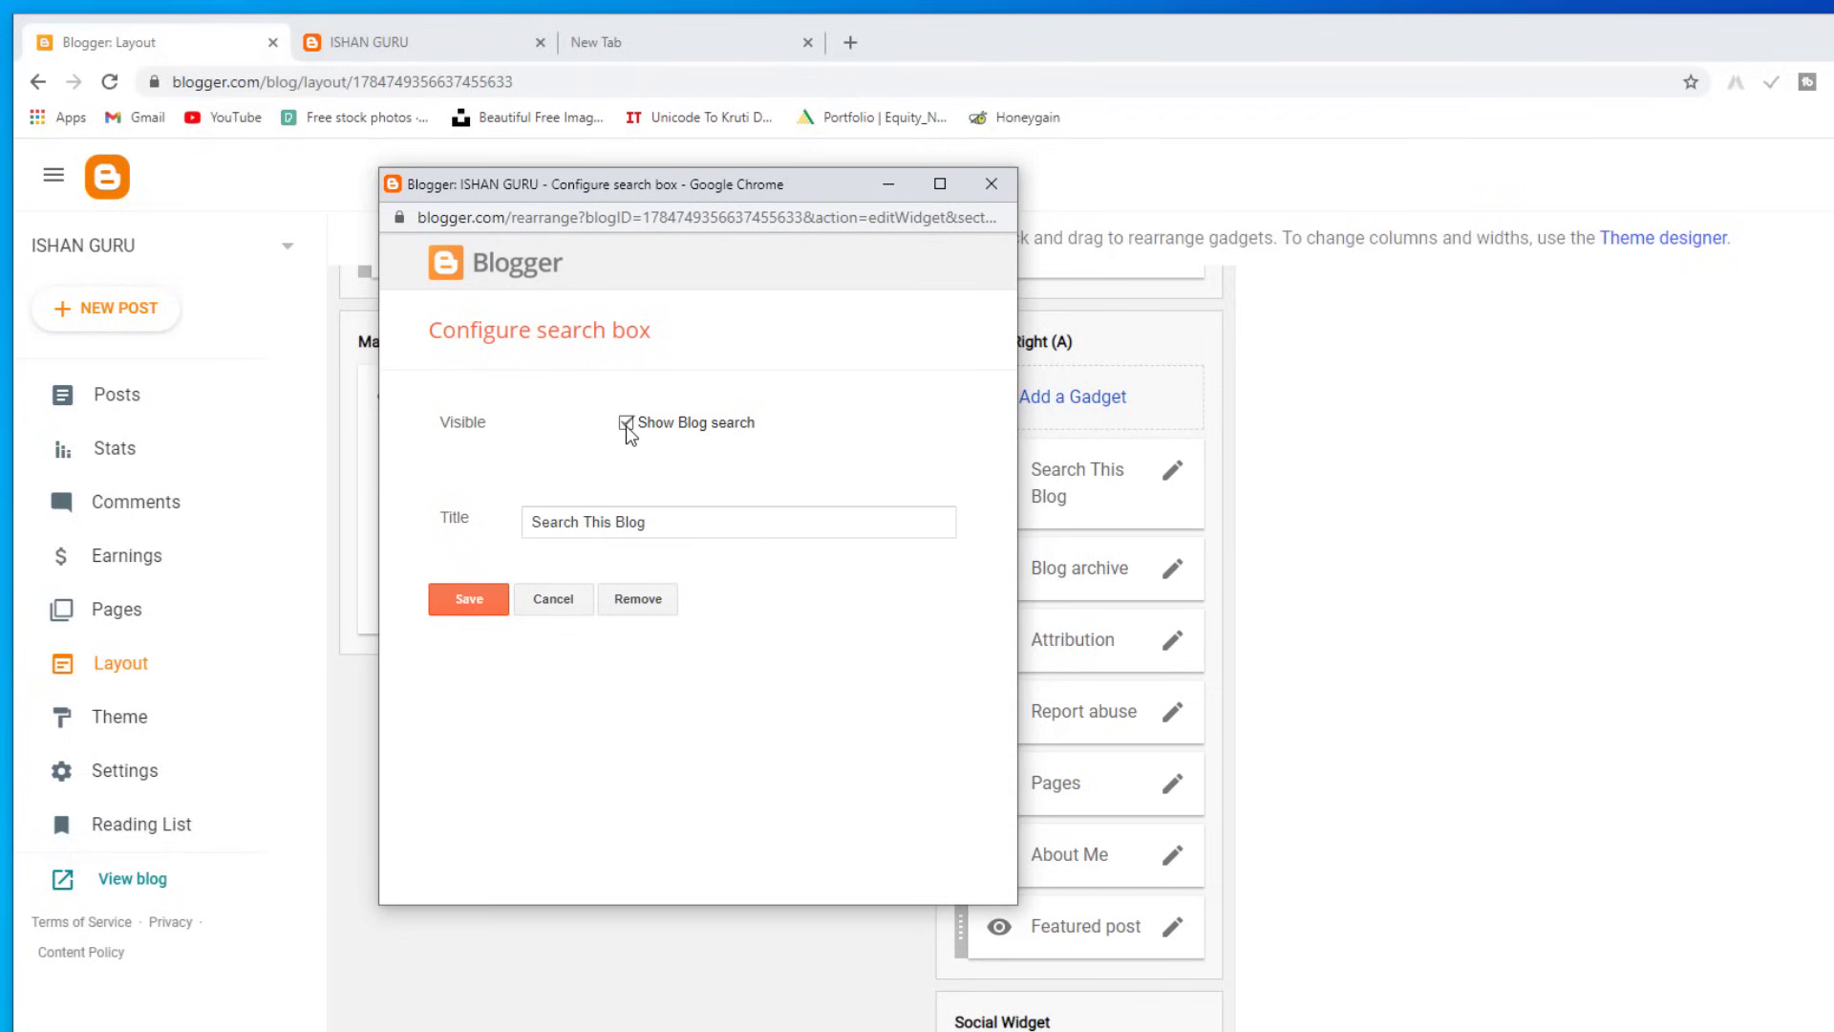
drag(659, 522, 479, 524)
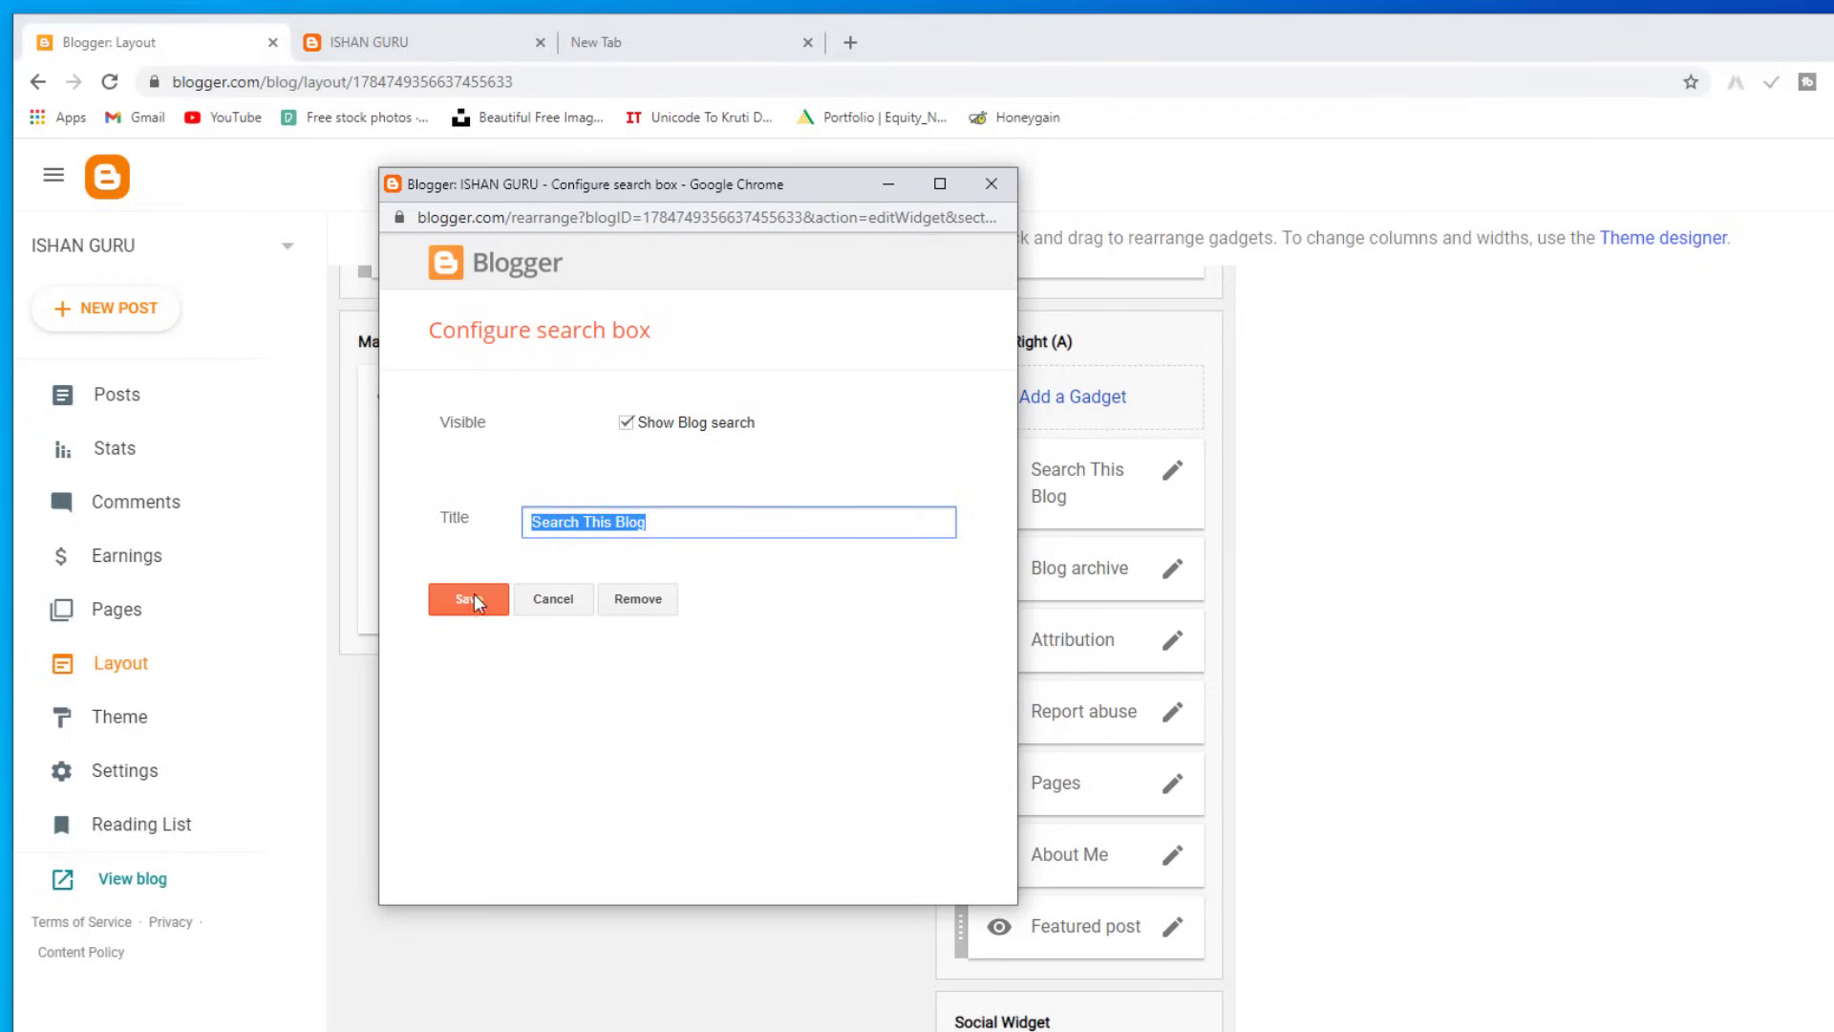
click(470, 599)
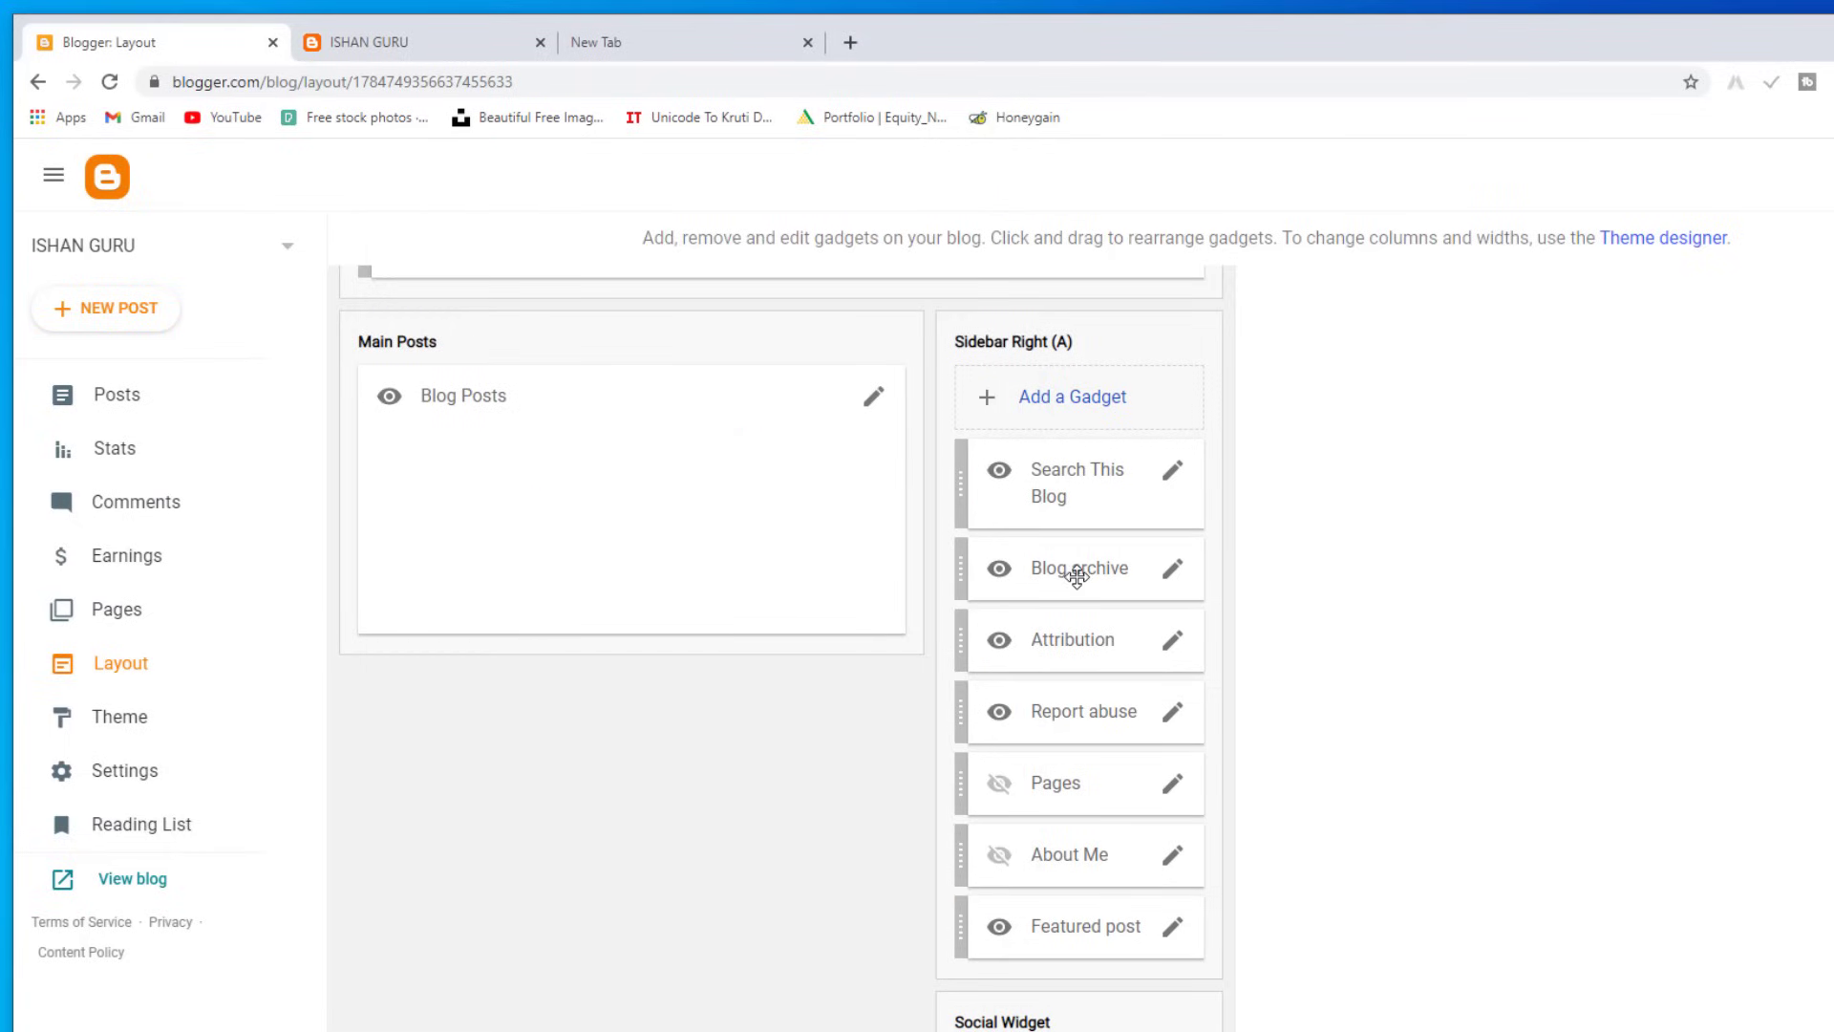
Step: Check the live blog's sidebar, then turn off Show Blog archive in the Blog archive gadget and save it
click(449, 48)
scroll(1469, 712, down, 6)
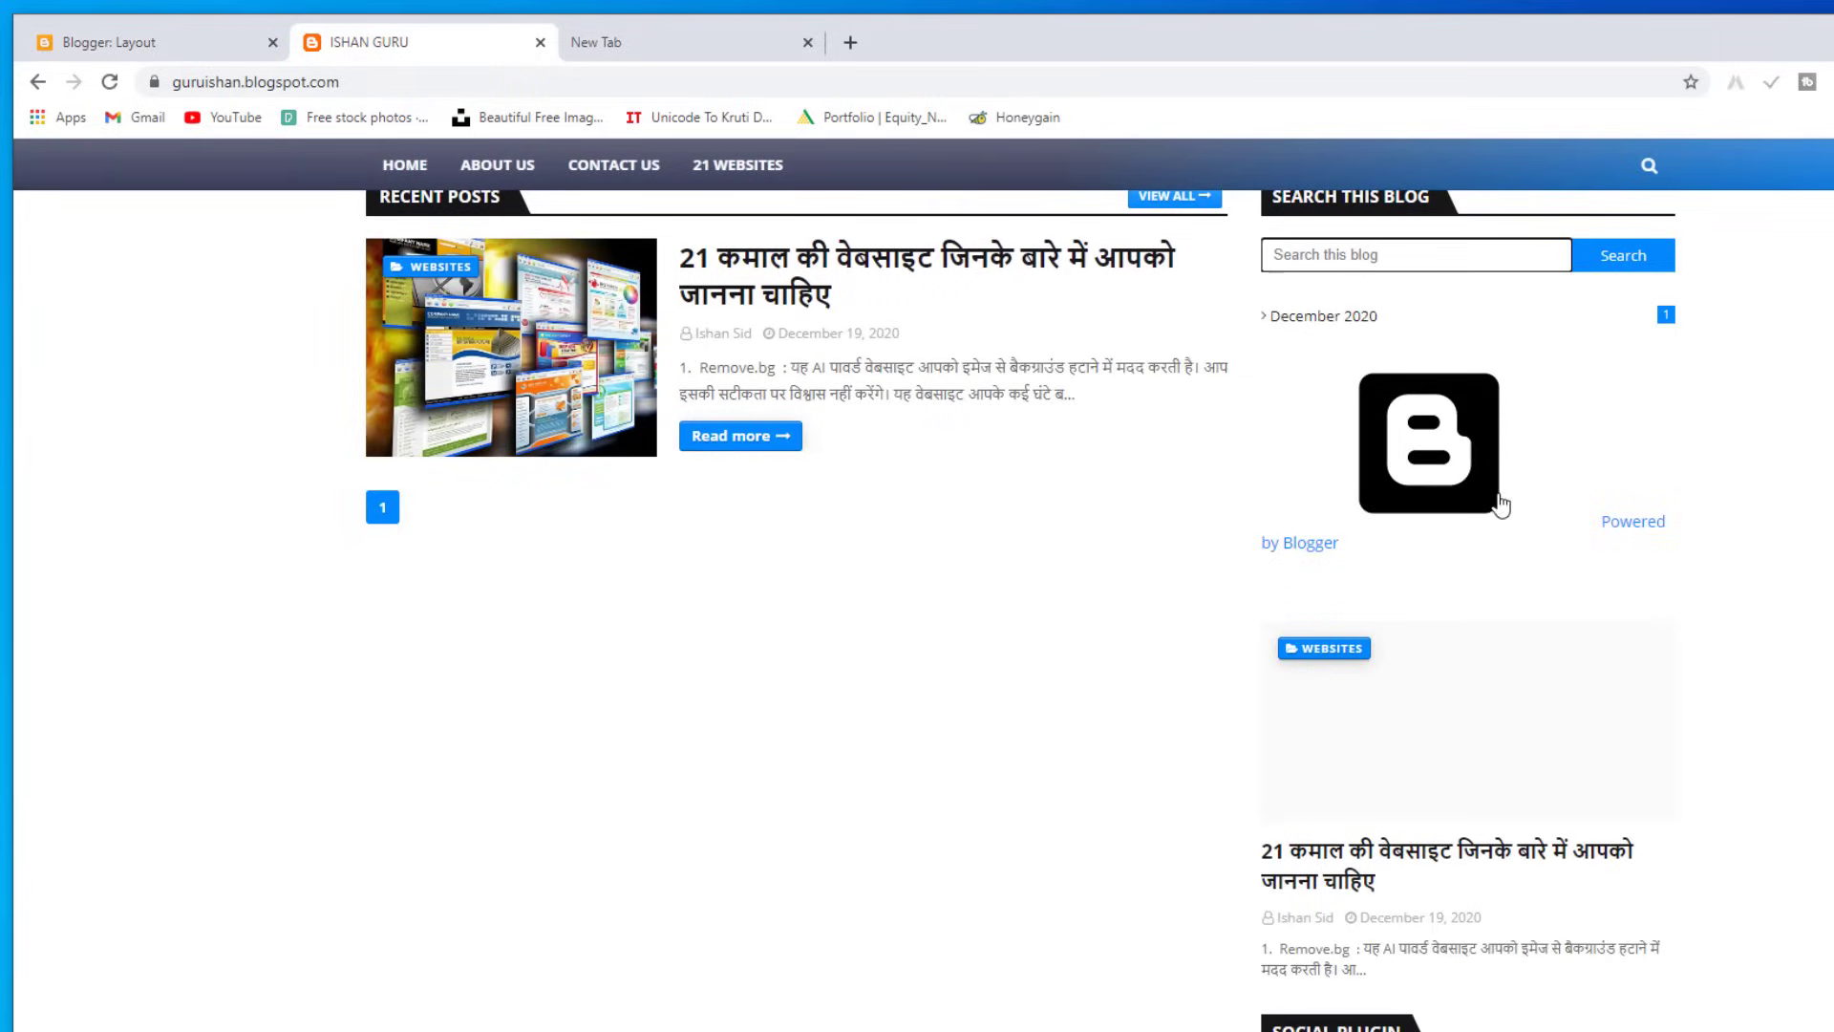
click(234, 35)
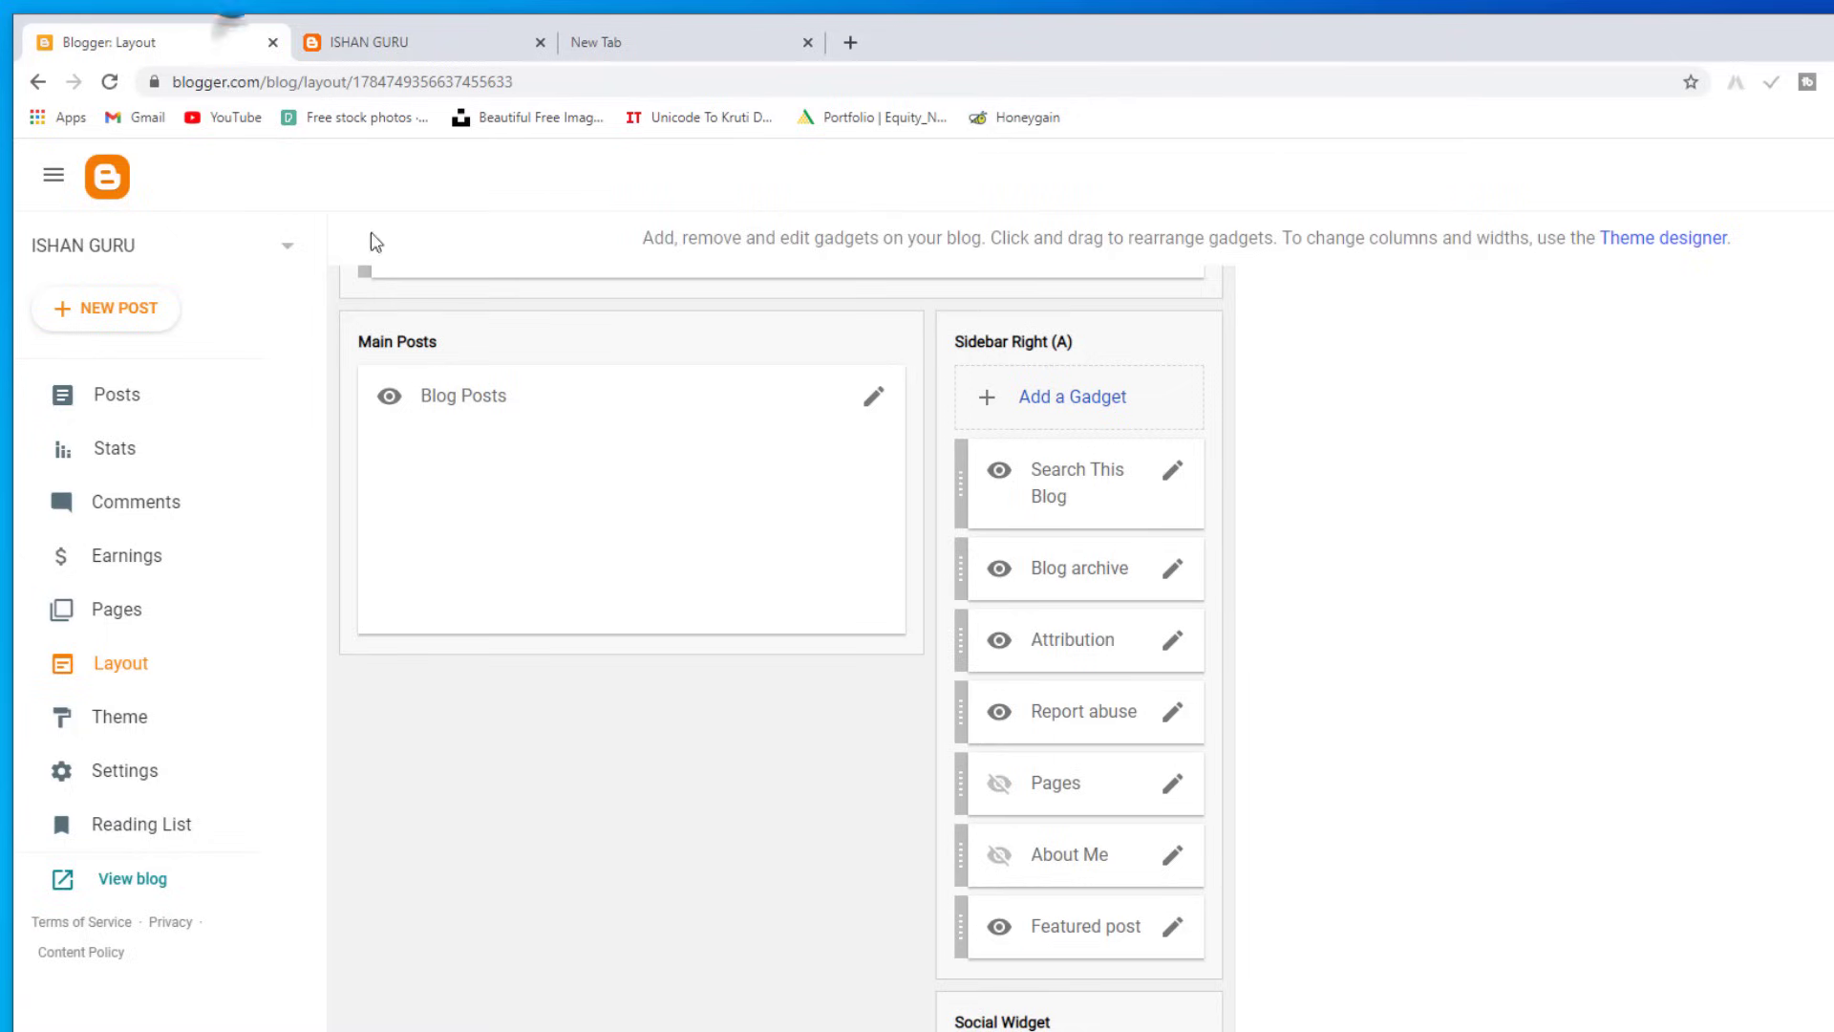
click(1173, 571)
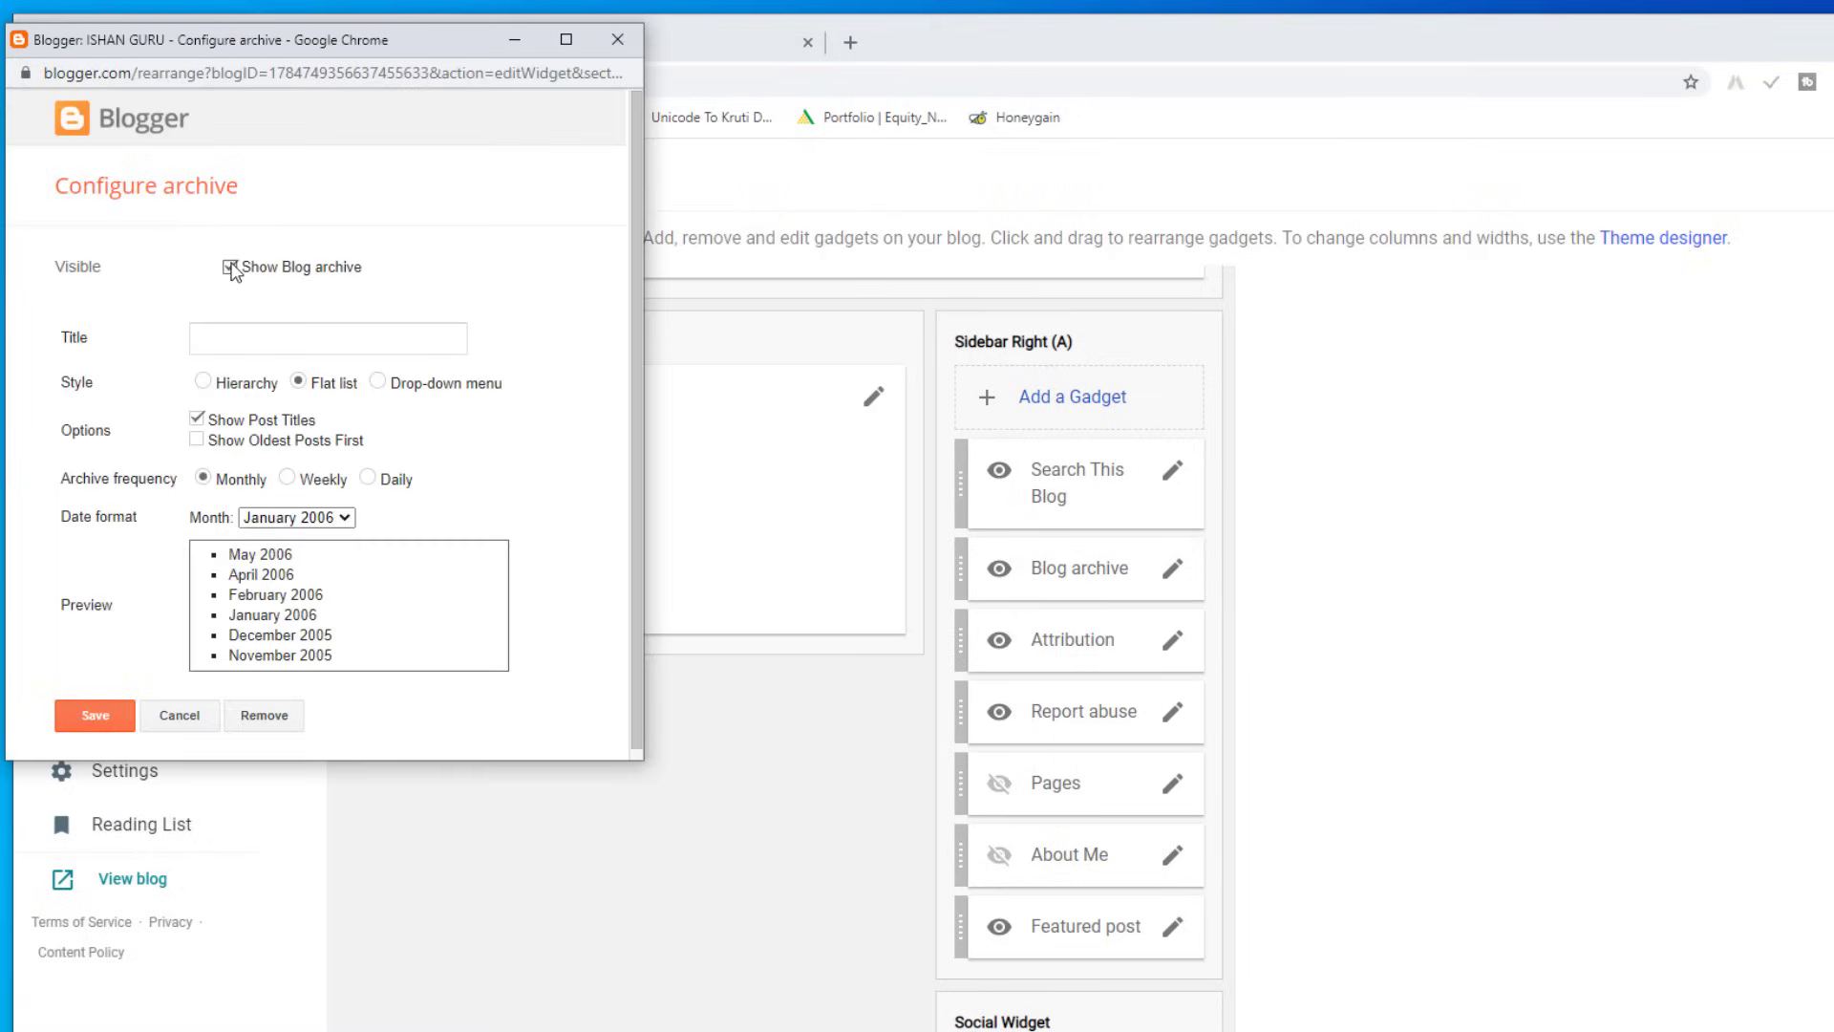
click(230, 268)
click(95, 715)
Step: Reload the live blog and check its sidebar against the visible and hidden gadgets in the layout
click(327, 42)
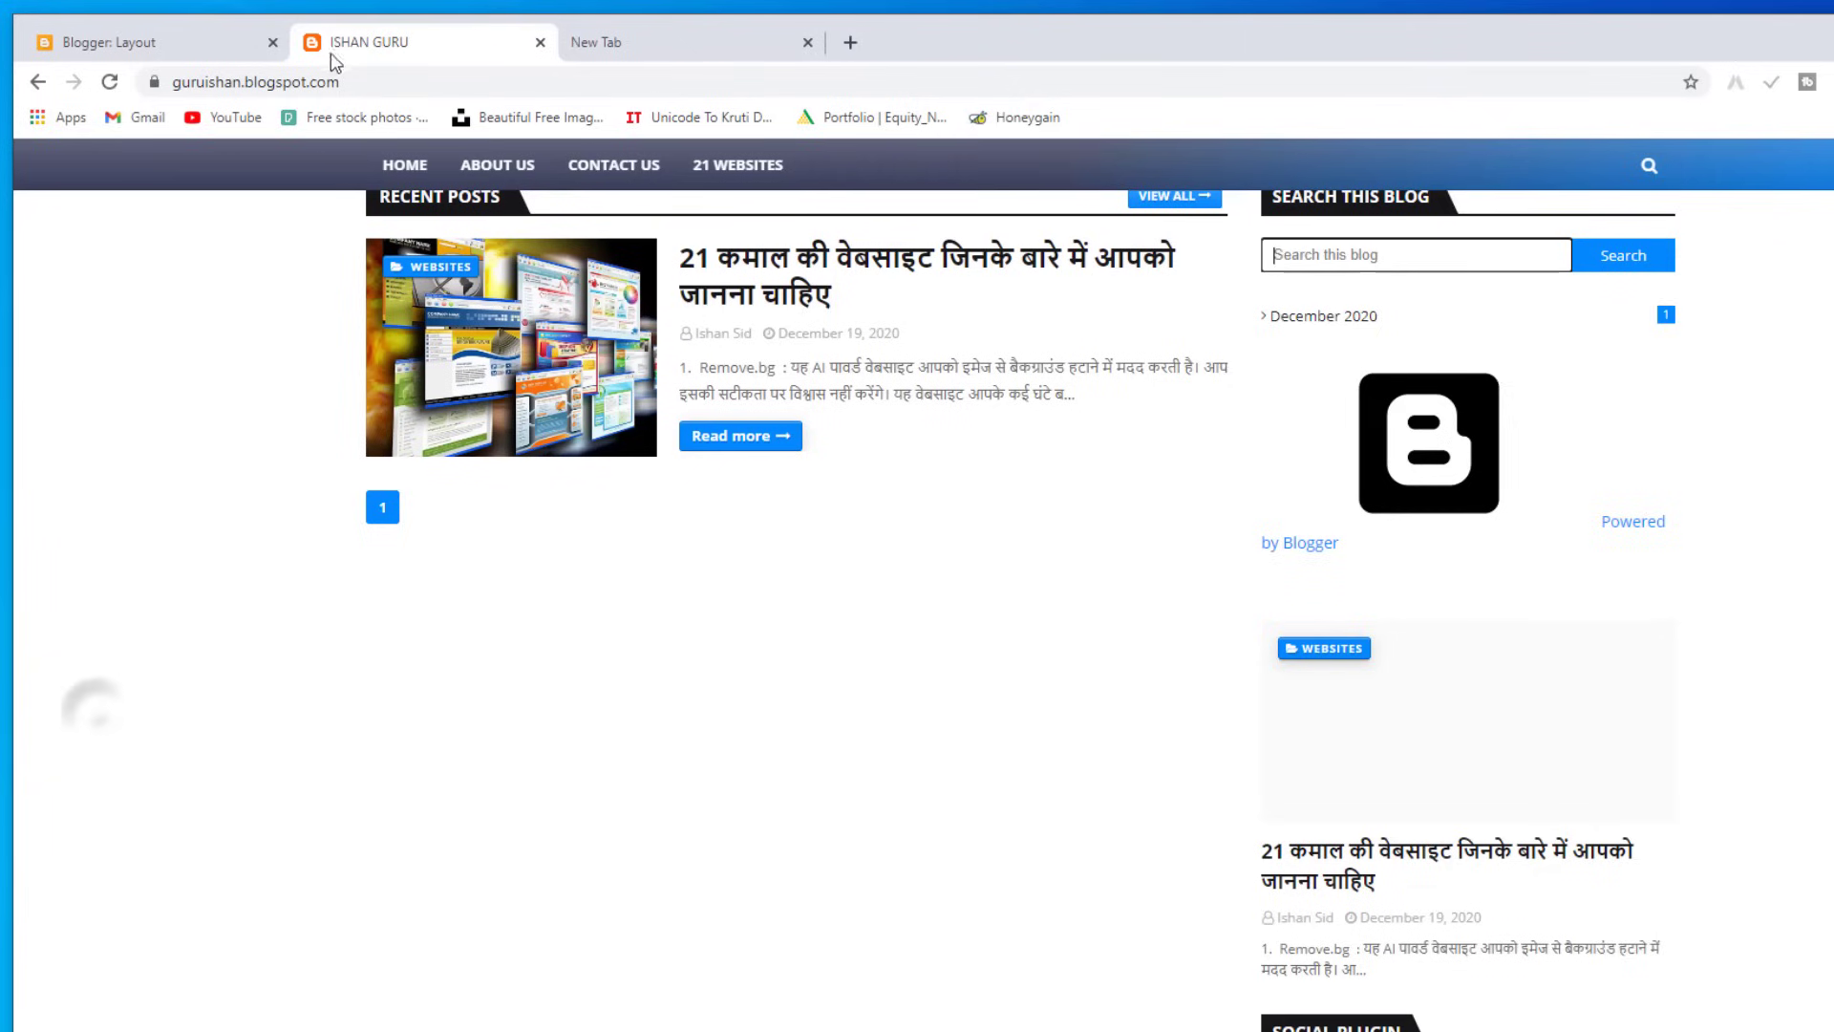
click(111, 82)
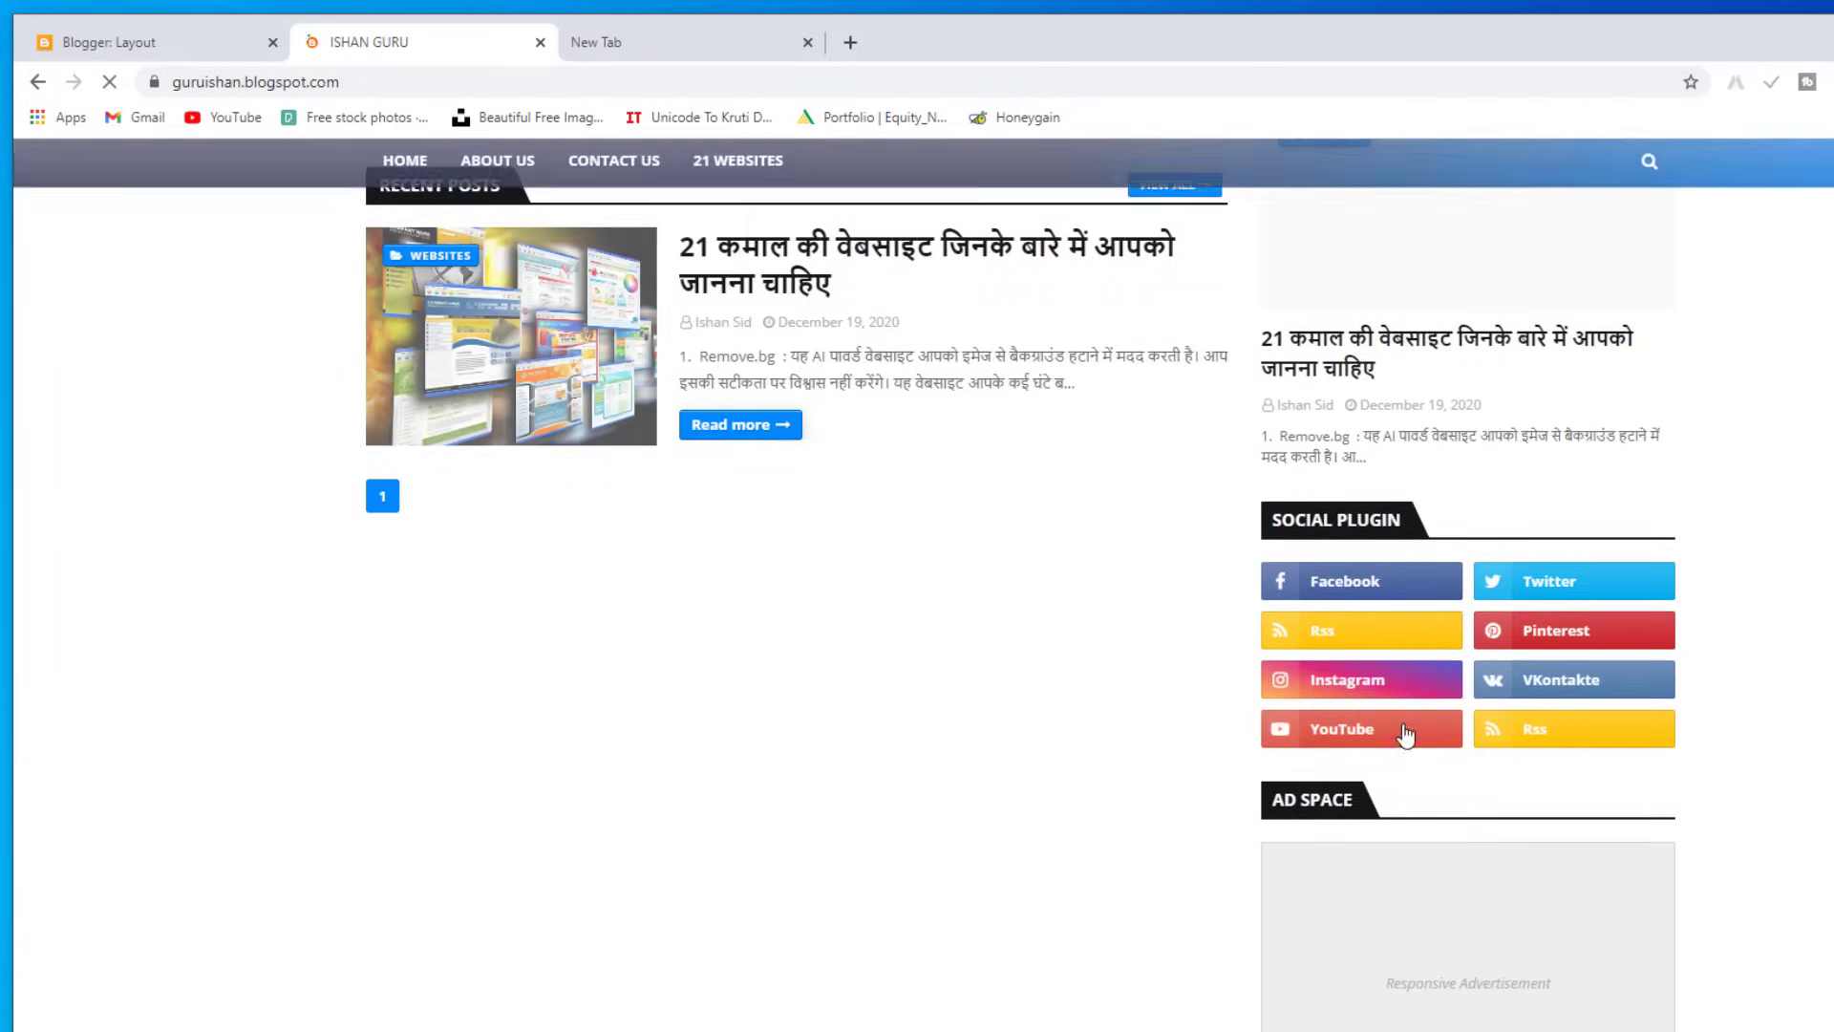
scroll(1419, 712, up, 2)
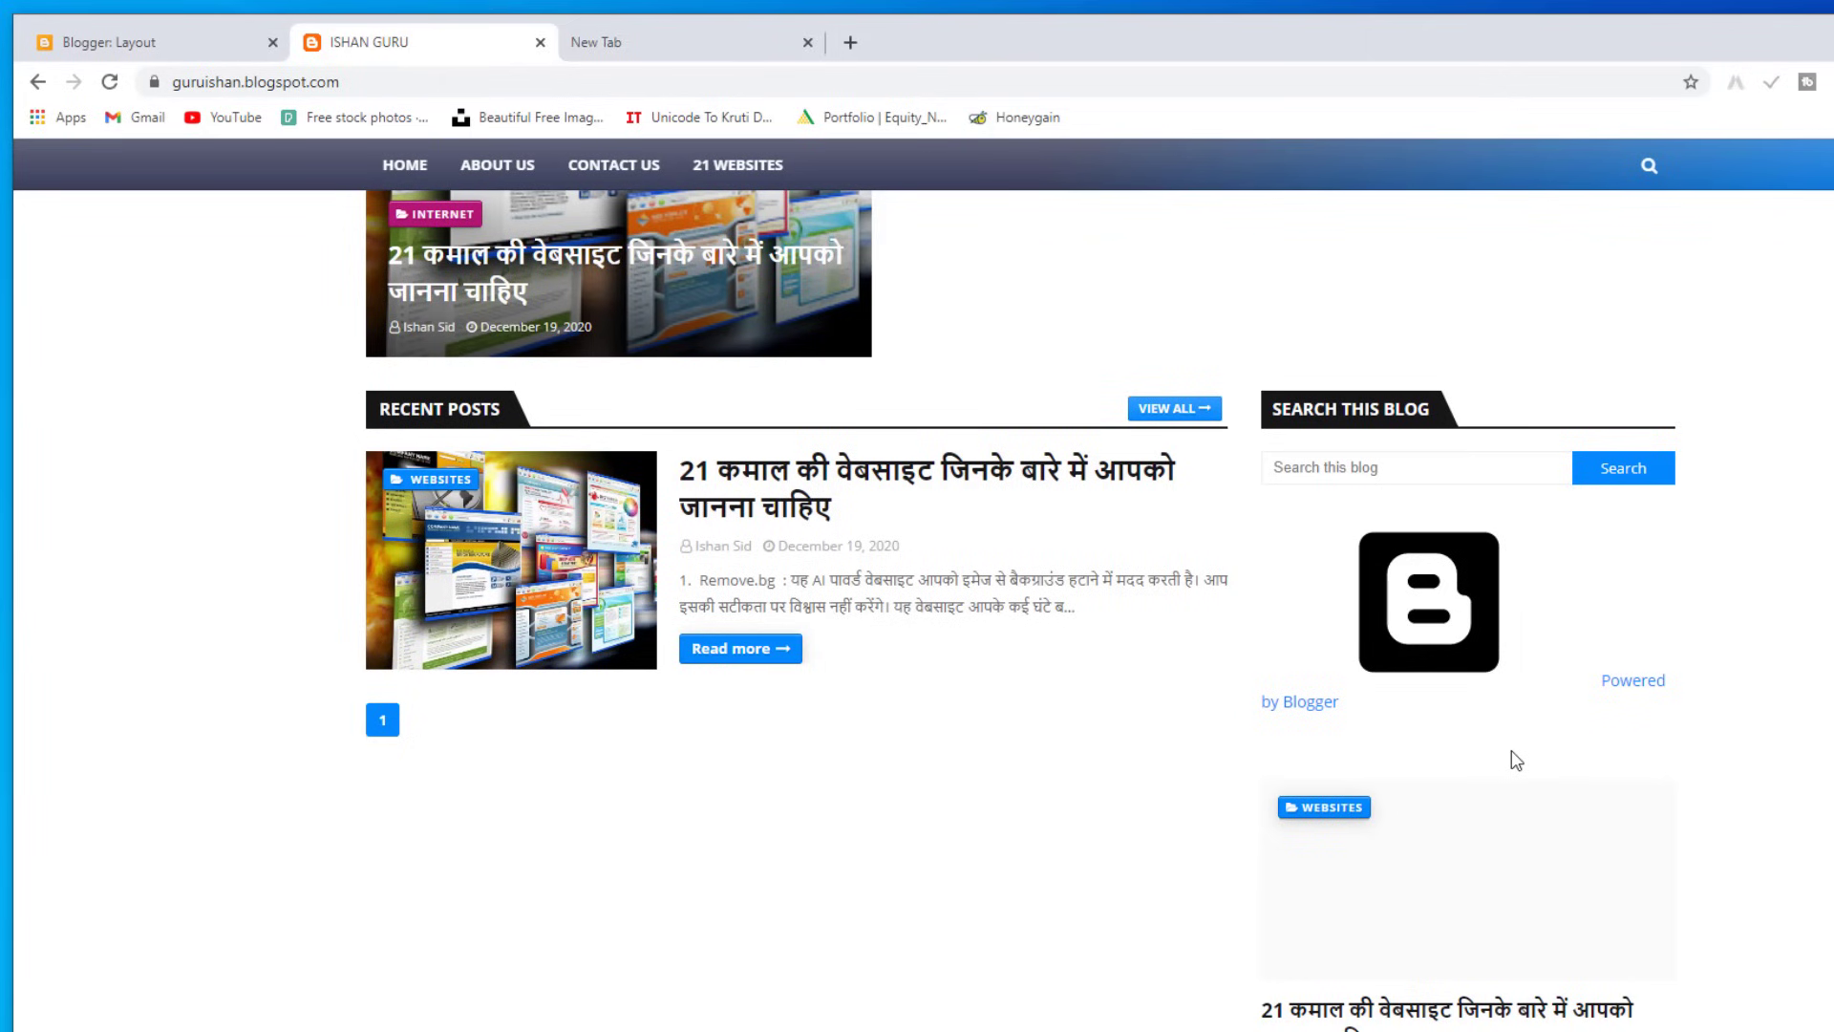
key(ctrl+shift+Tab)
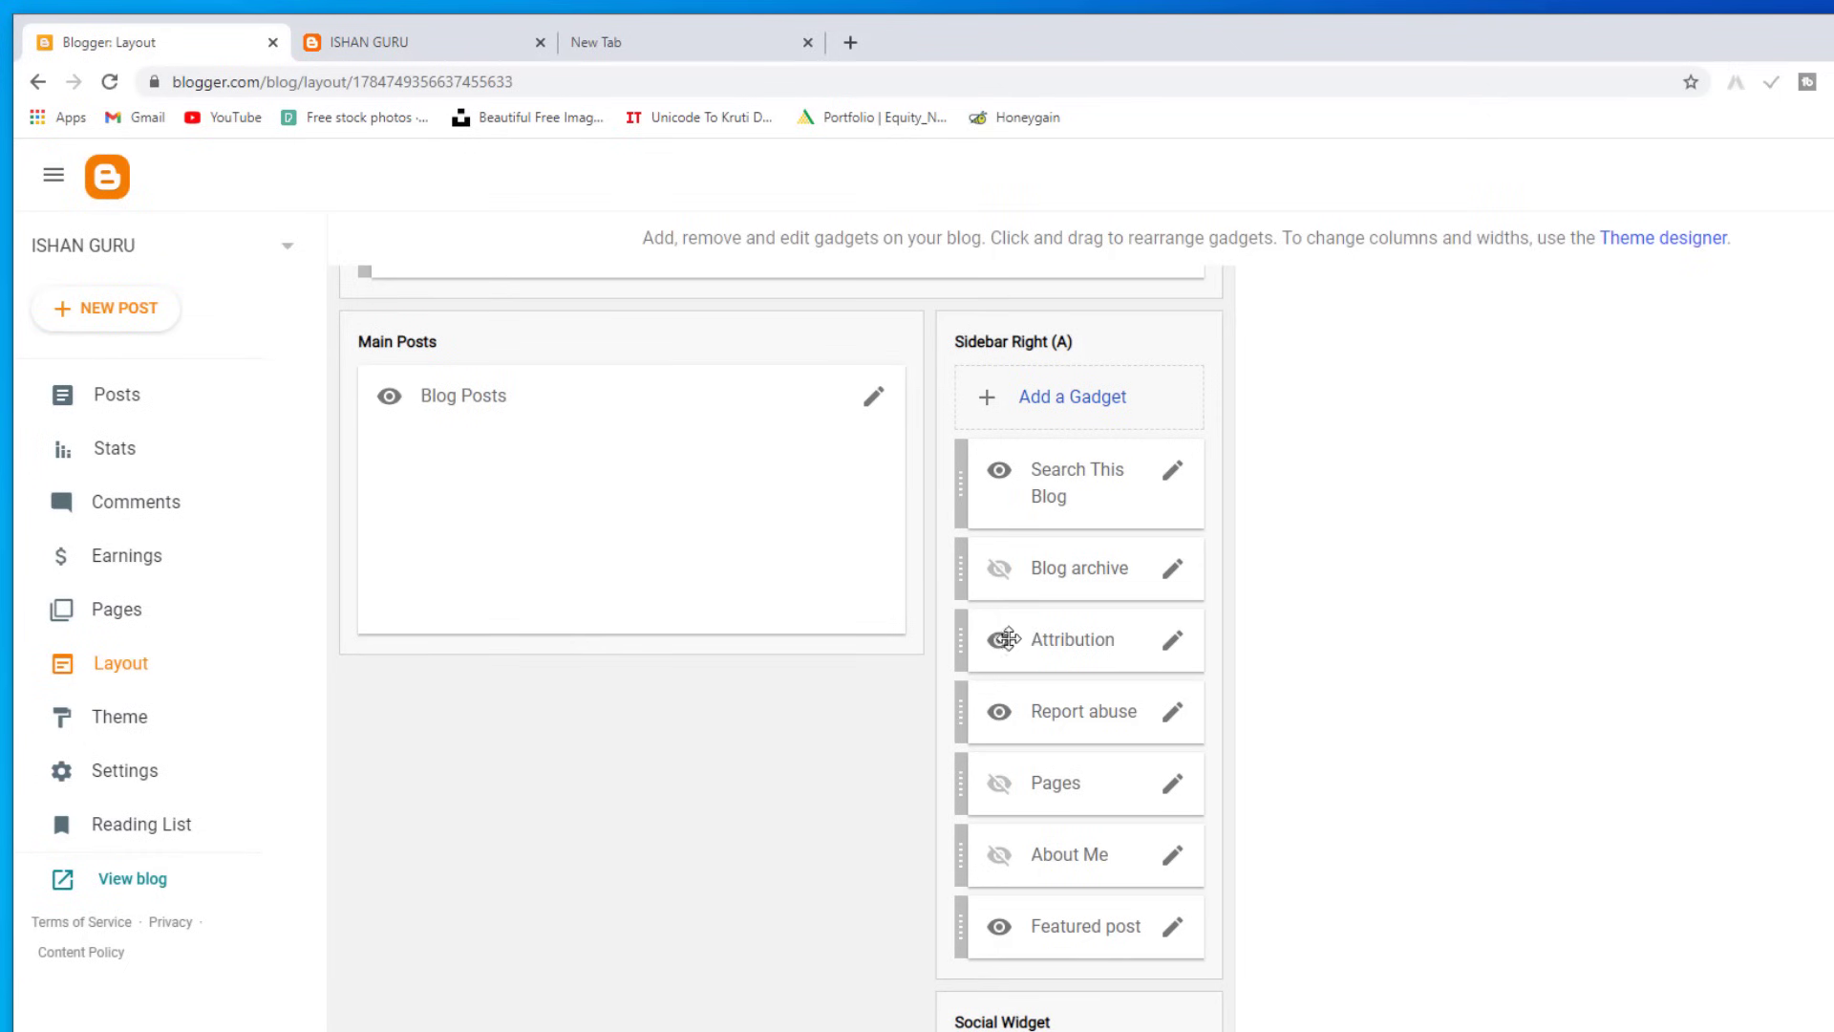
click(341, 44)
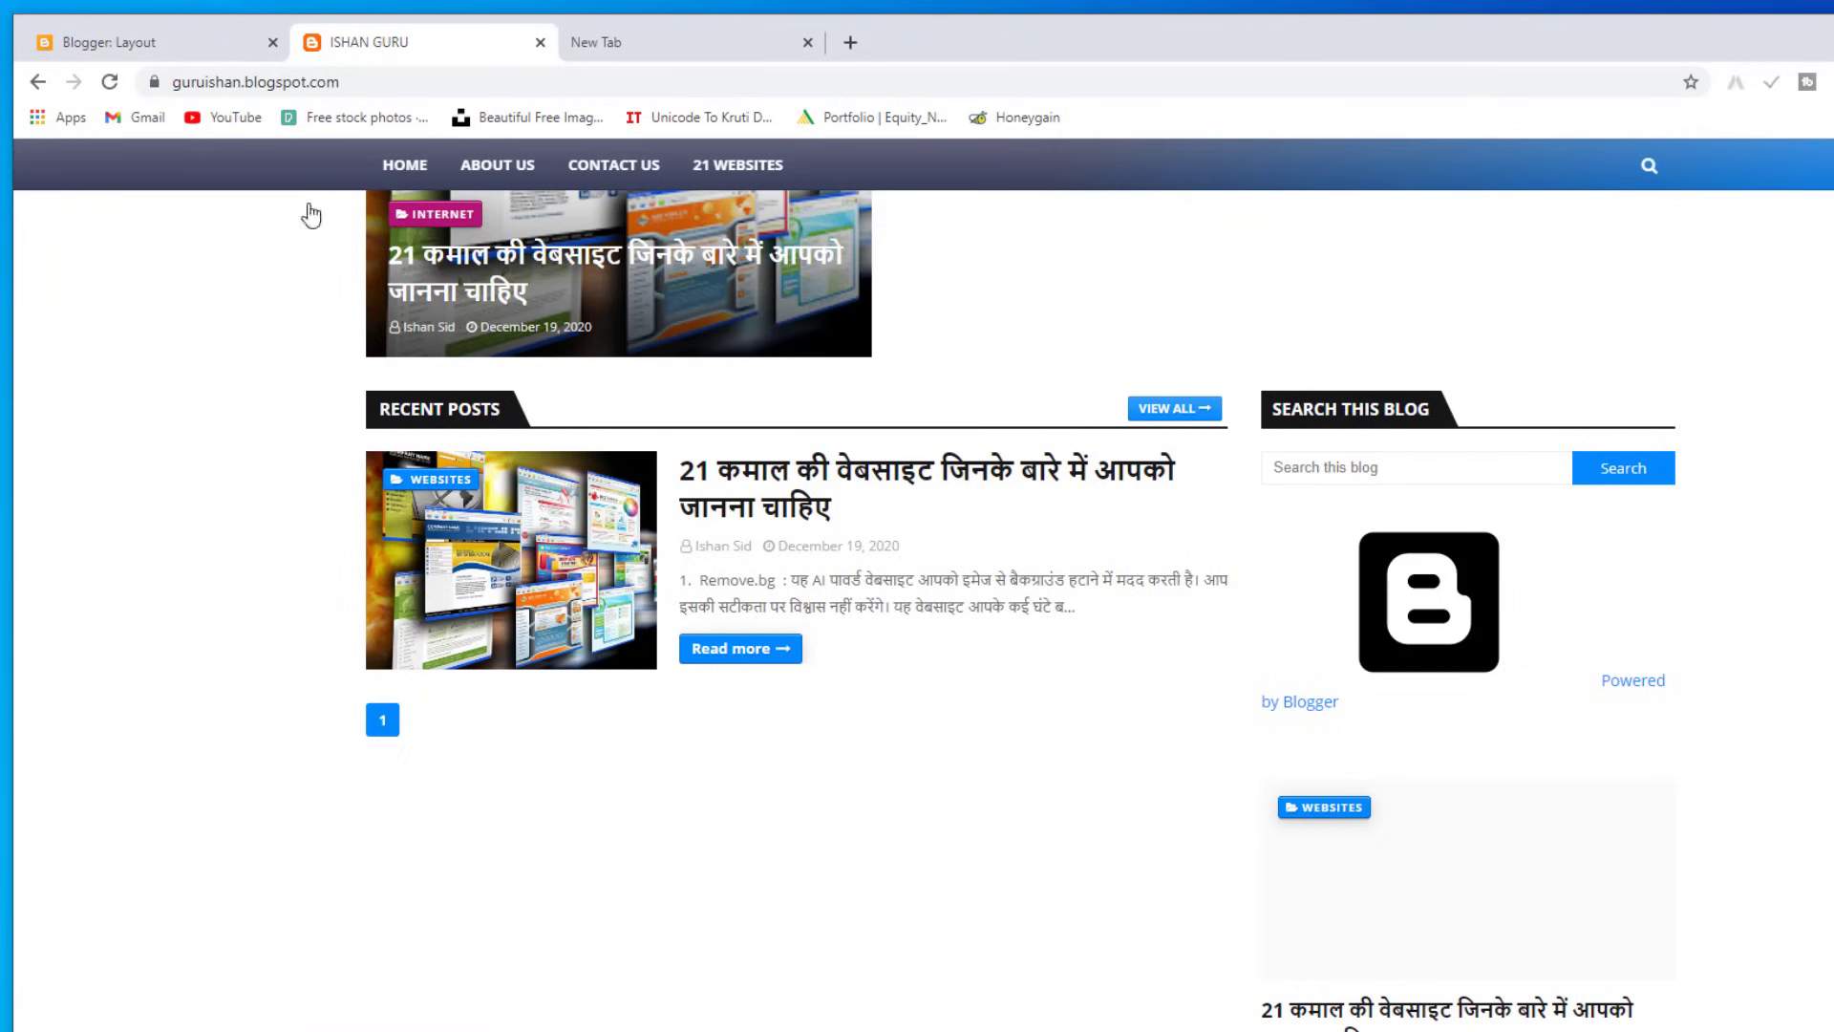
click(198, 45)
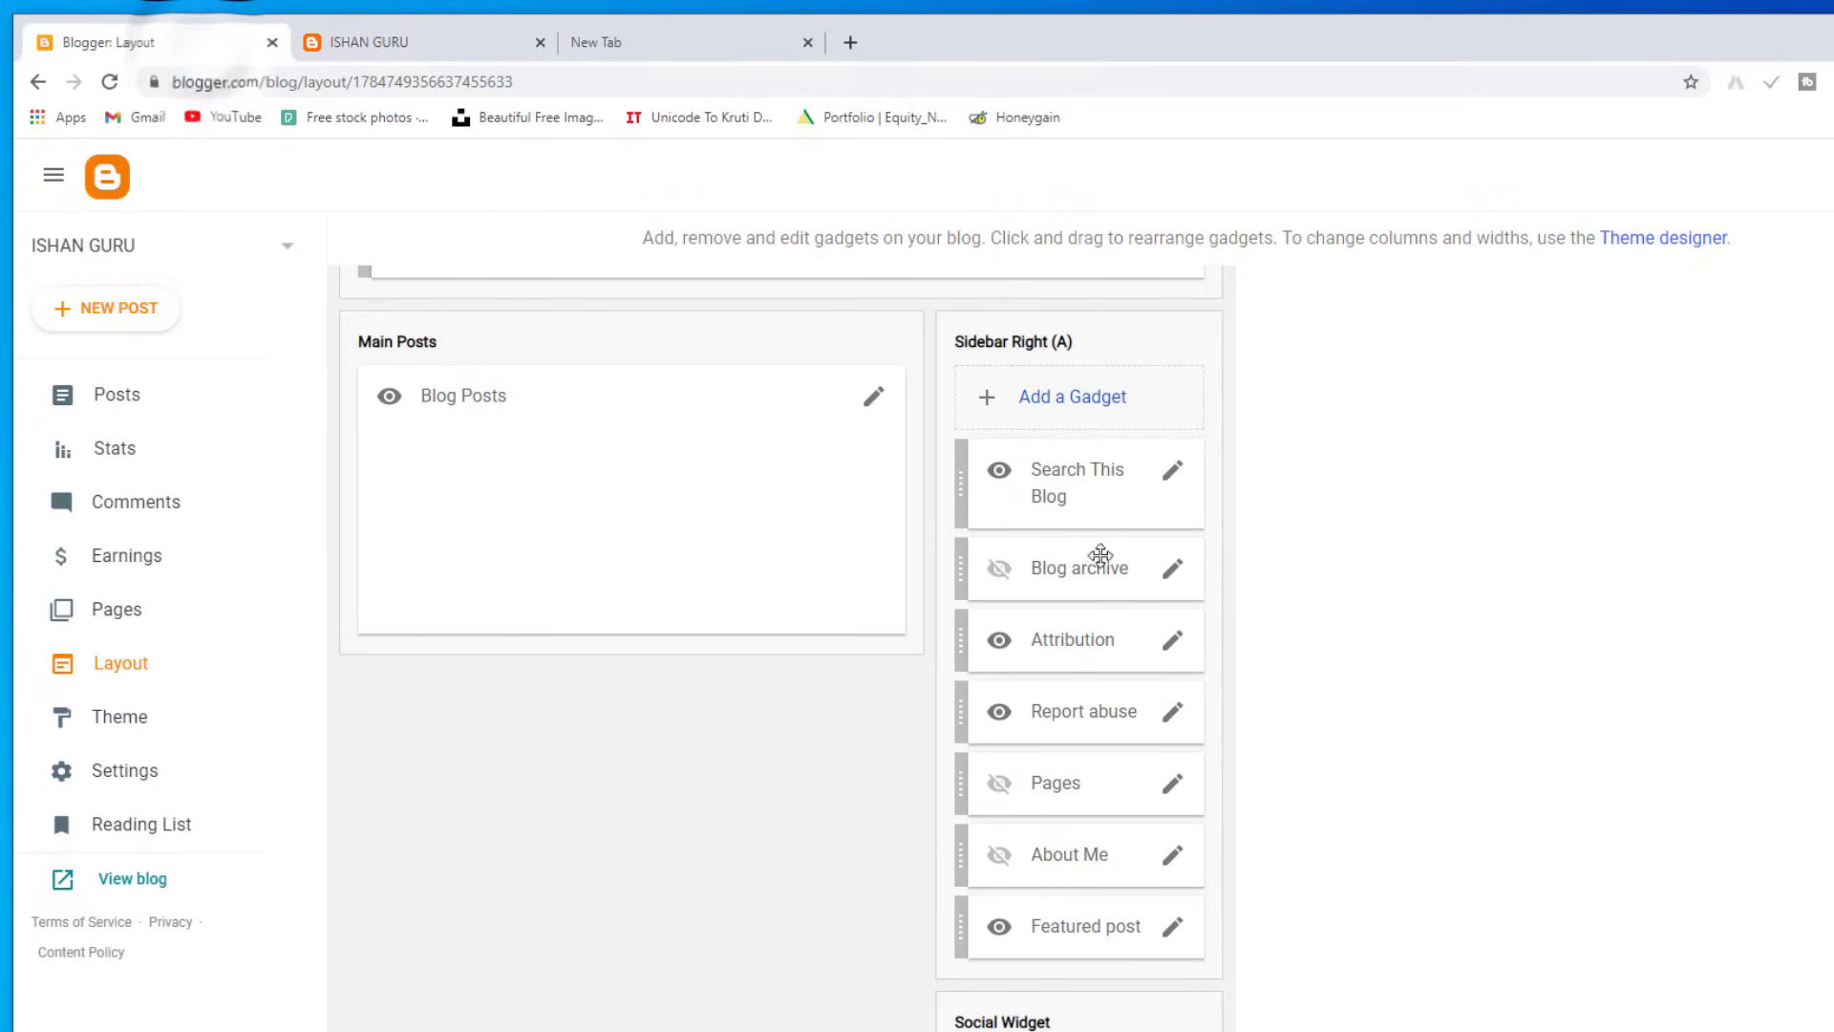
Step: Set the Attribution gadget's copyright text to ISHAN GURU, save it and return to the live blog
click(1177, 653)
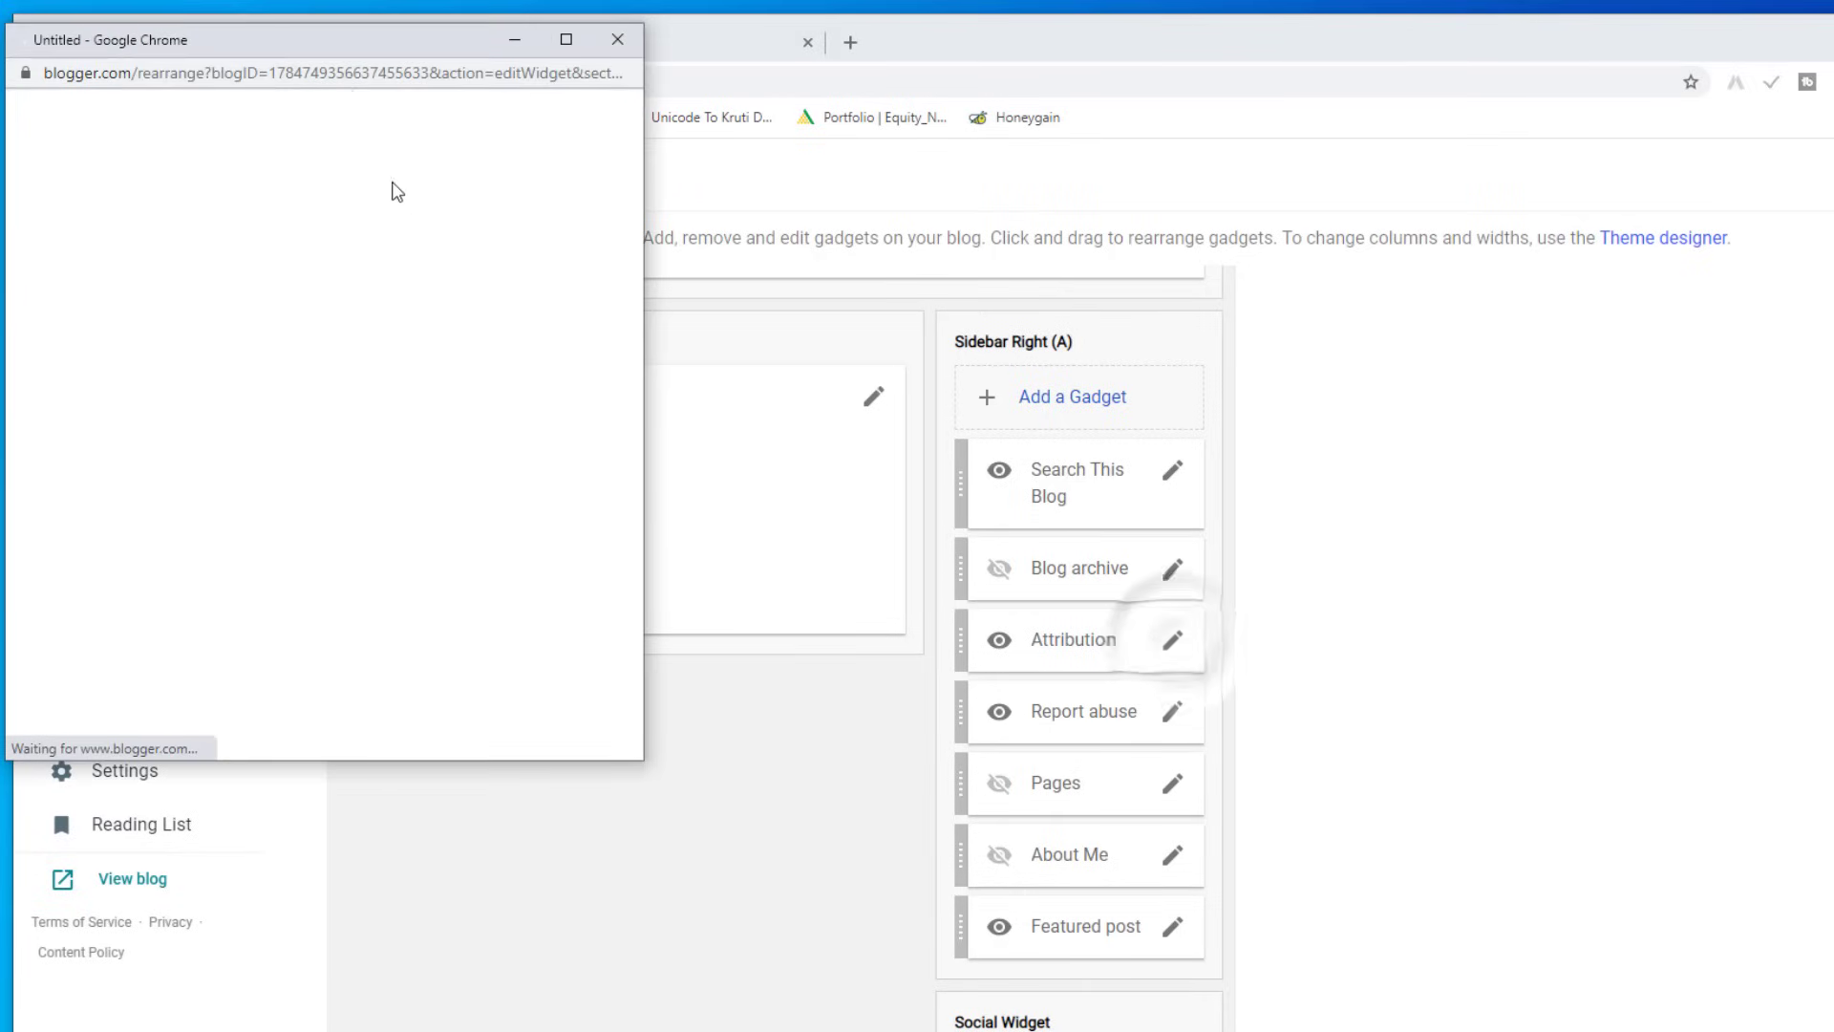
drag(321, 39, 573, 164)
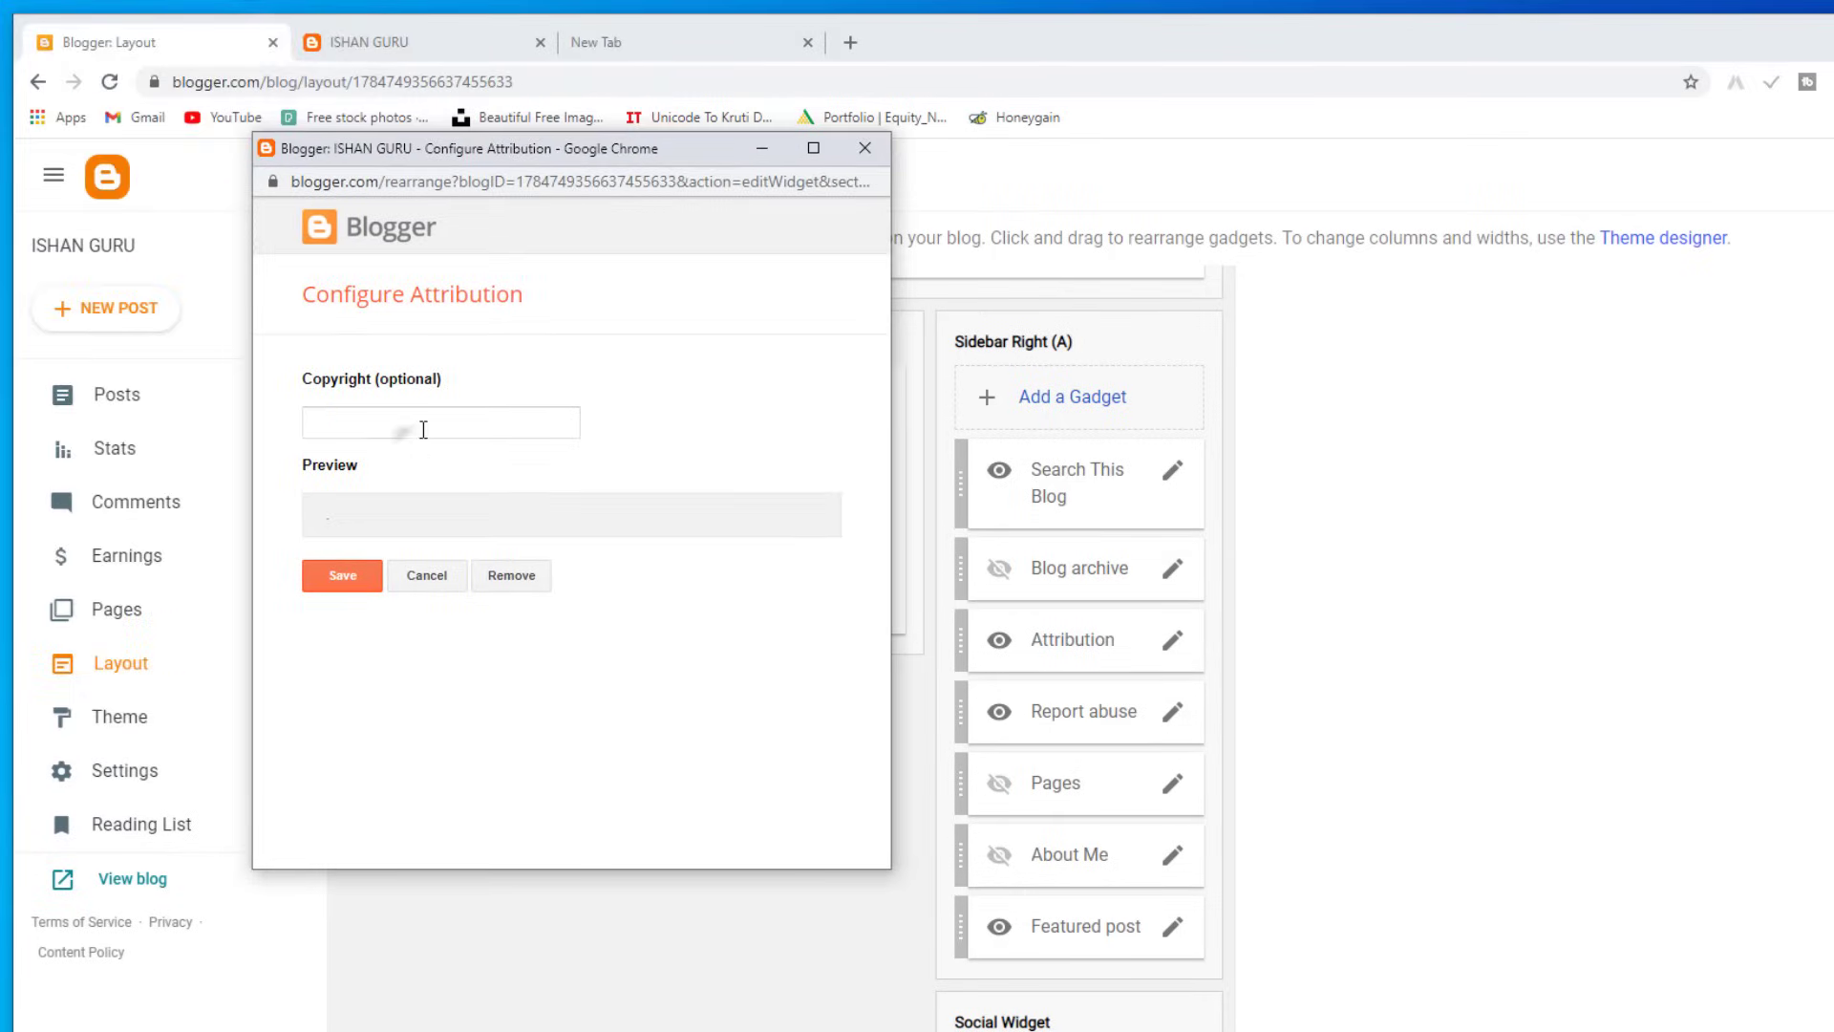
click(425, 428)
text(ISHAN)
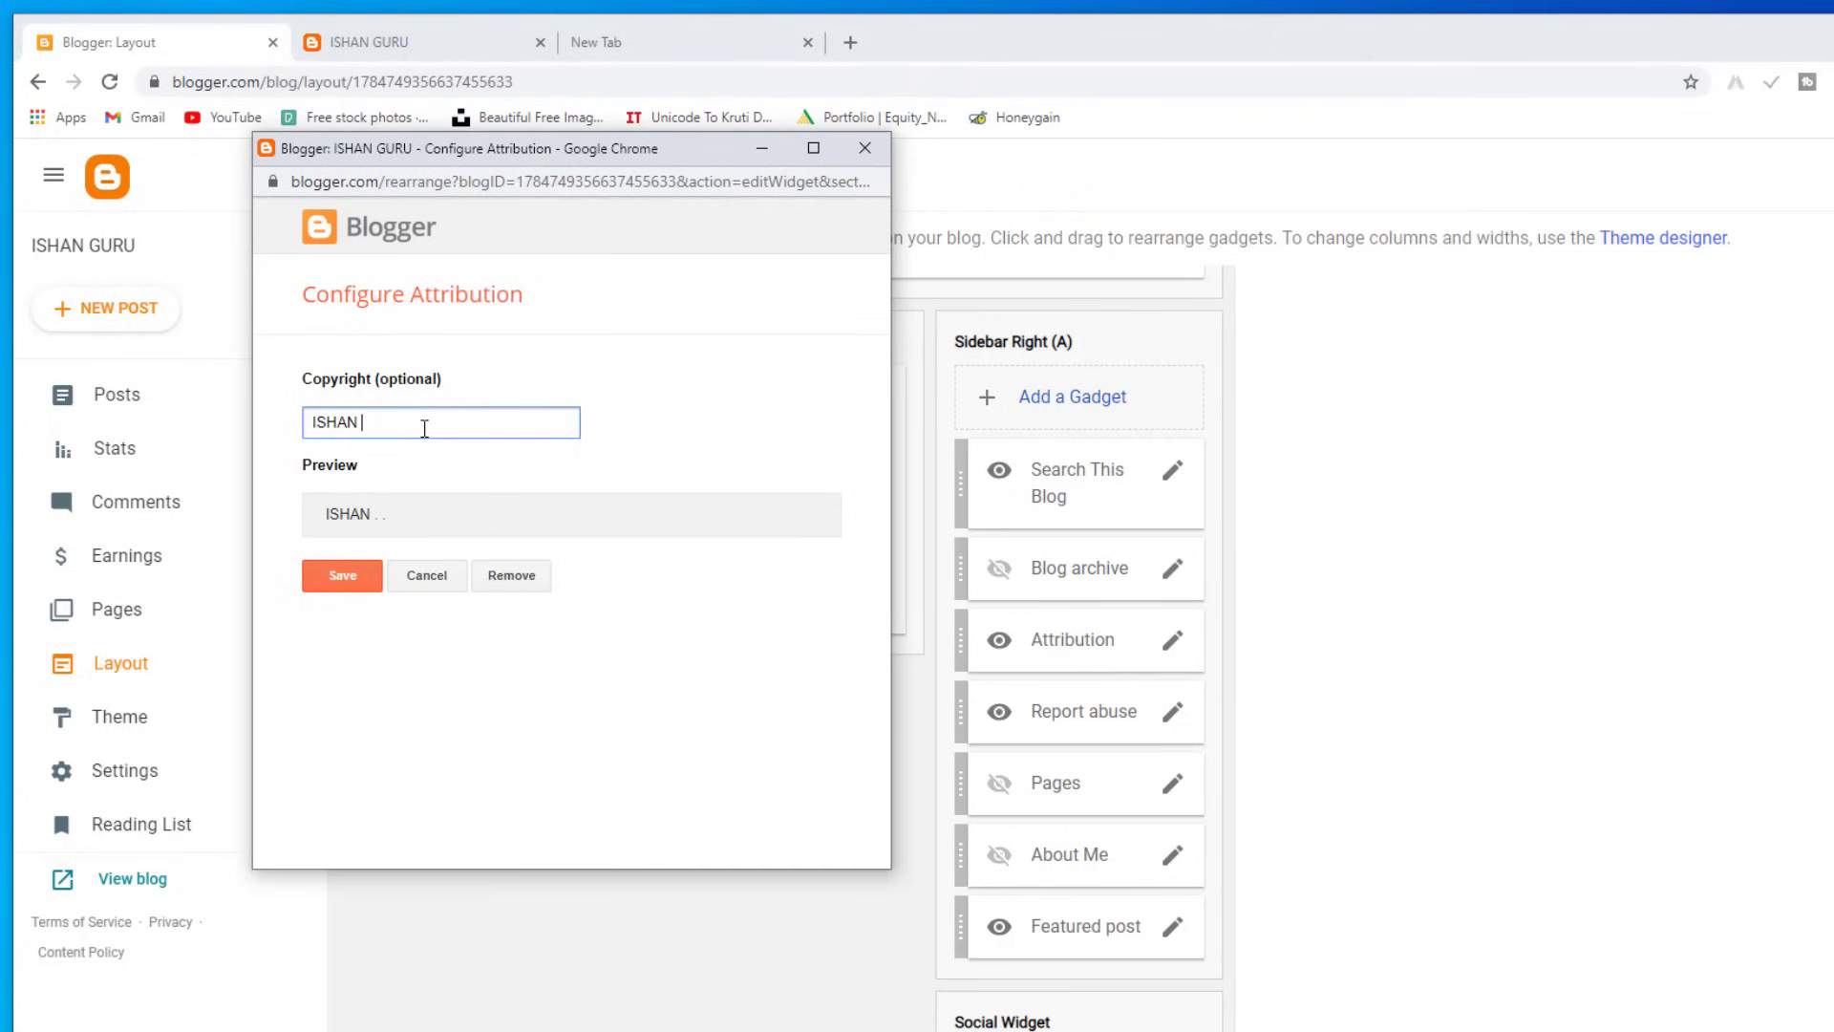
text( GURU)
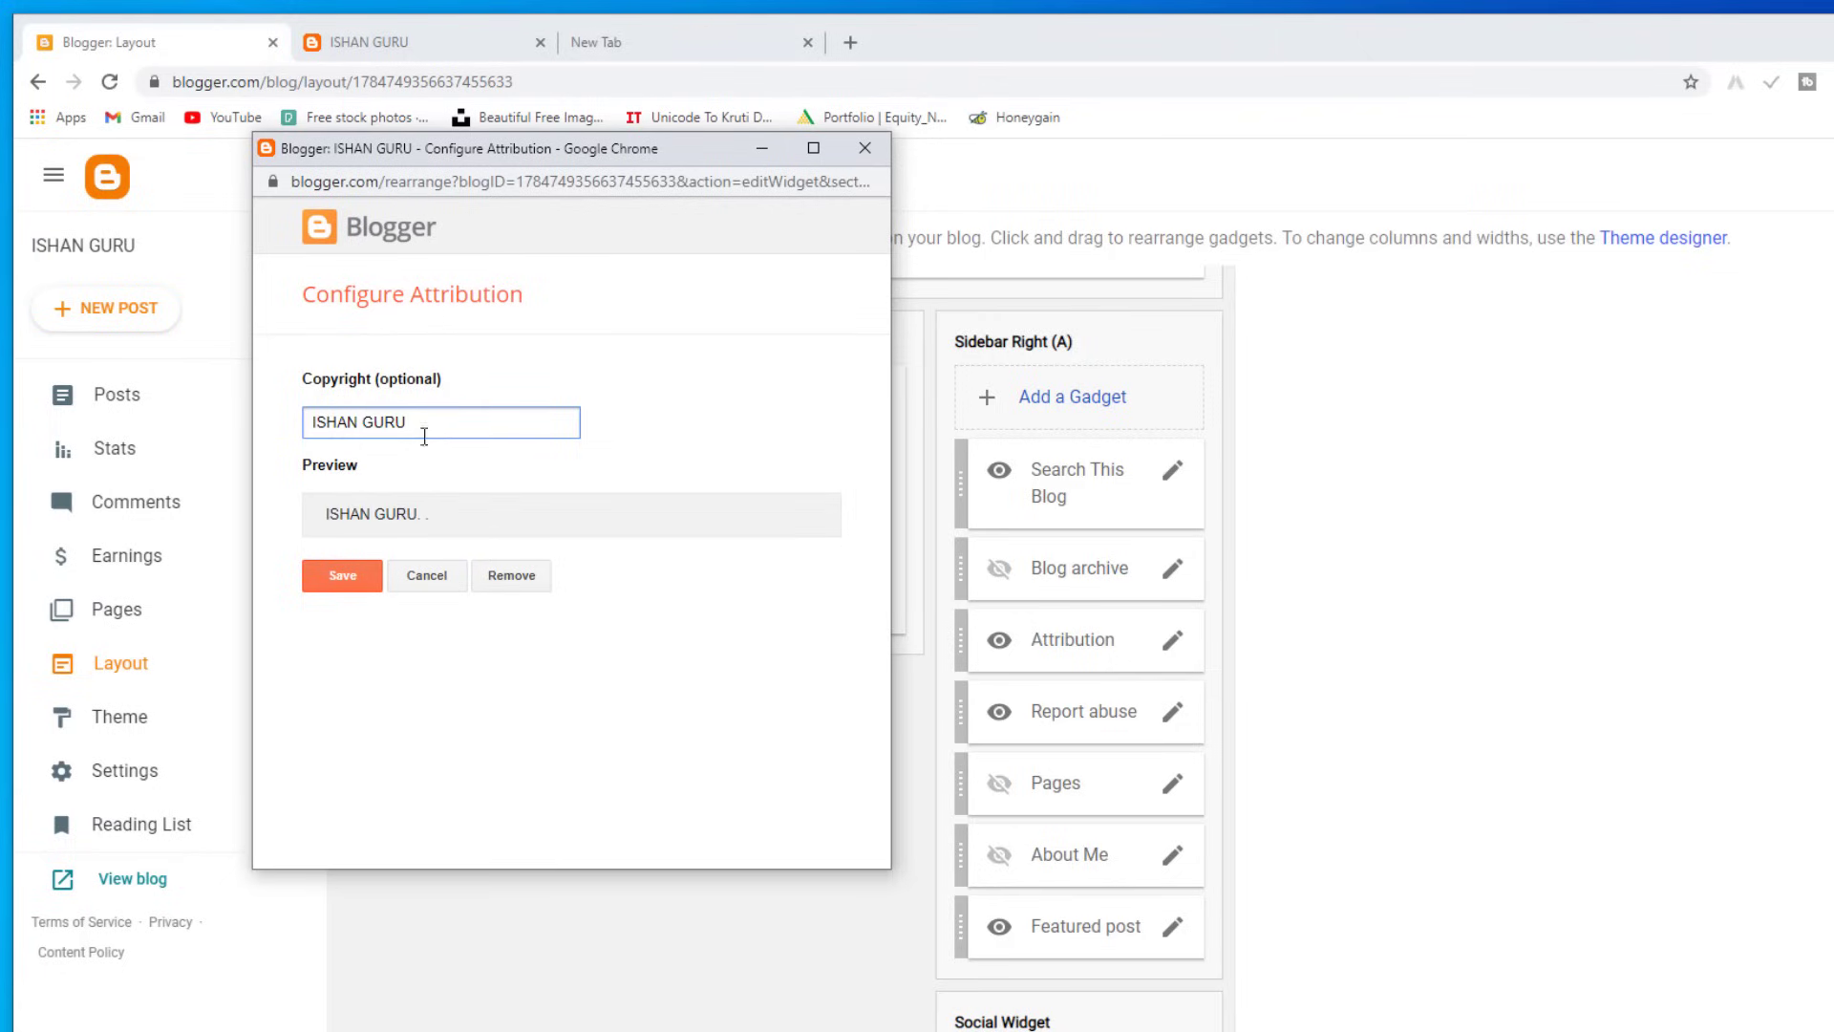
click(357, 569)
click(417, 38)
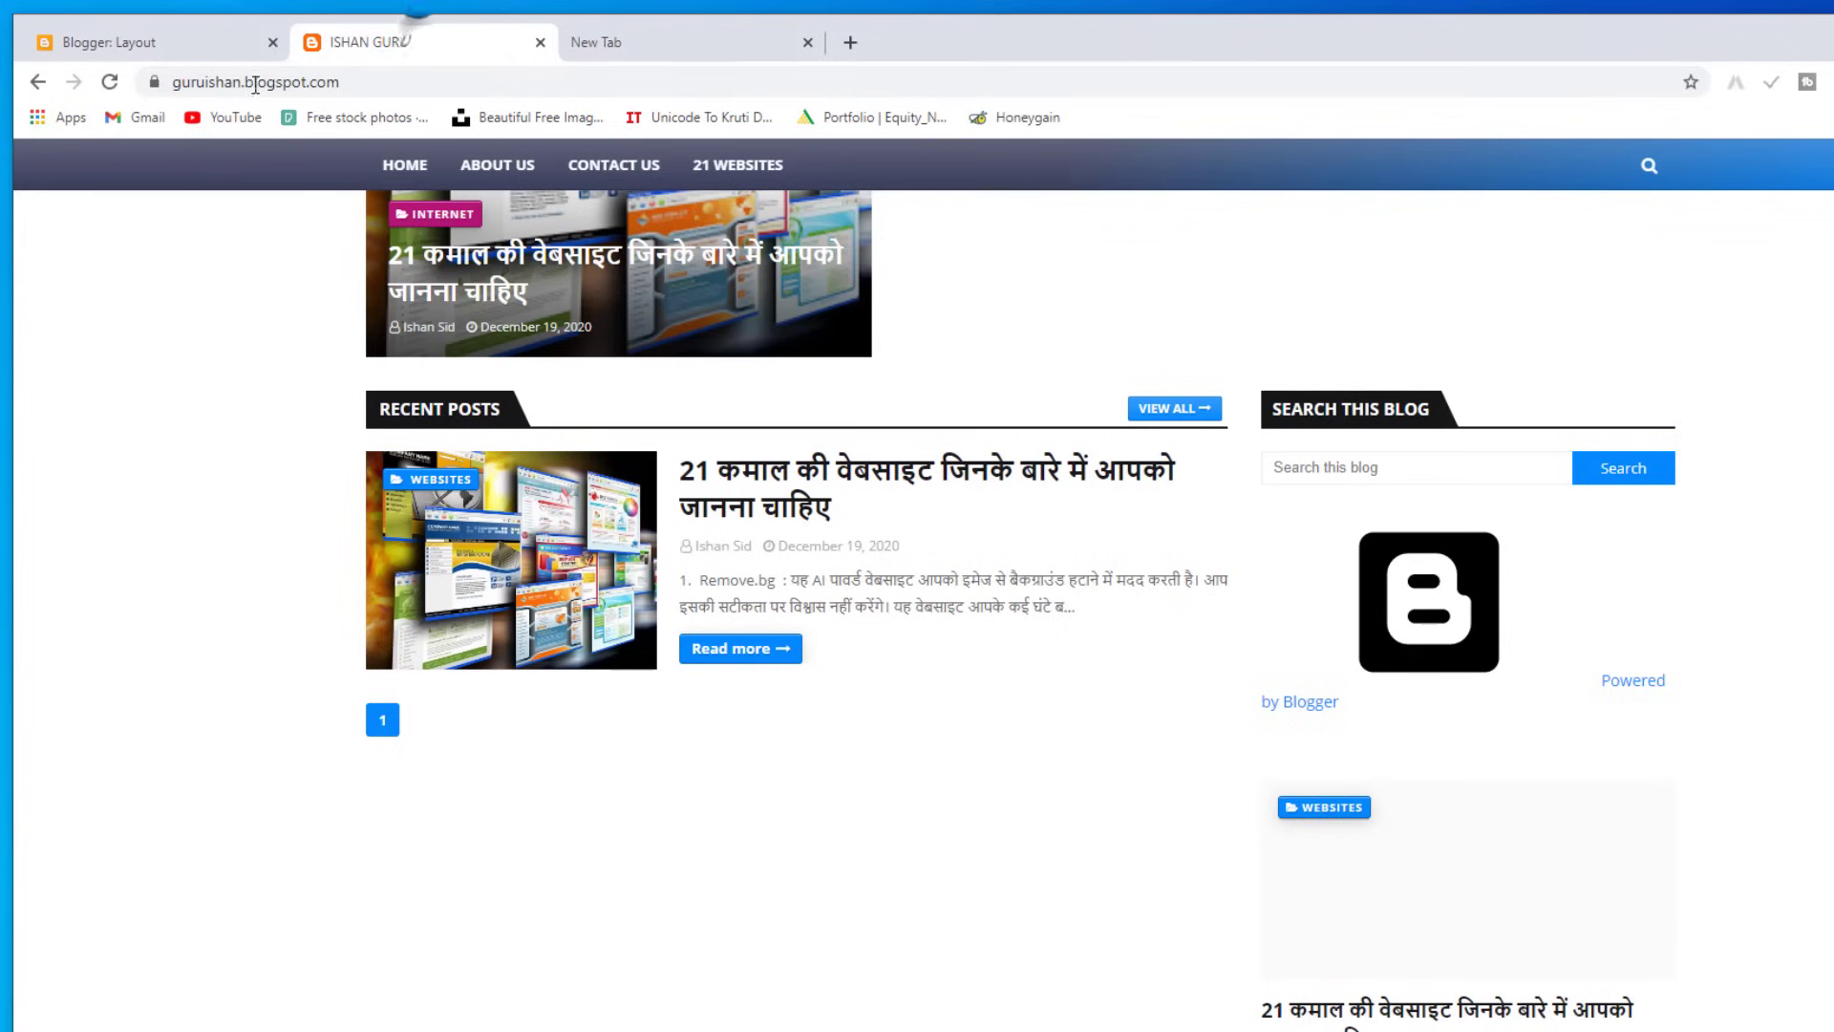
Step: Check the copyright text on the live blog, remove the Attribution gadget from Sidebar Right (A), and reload the live blog
click(110, 81)
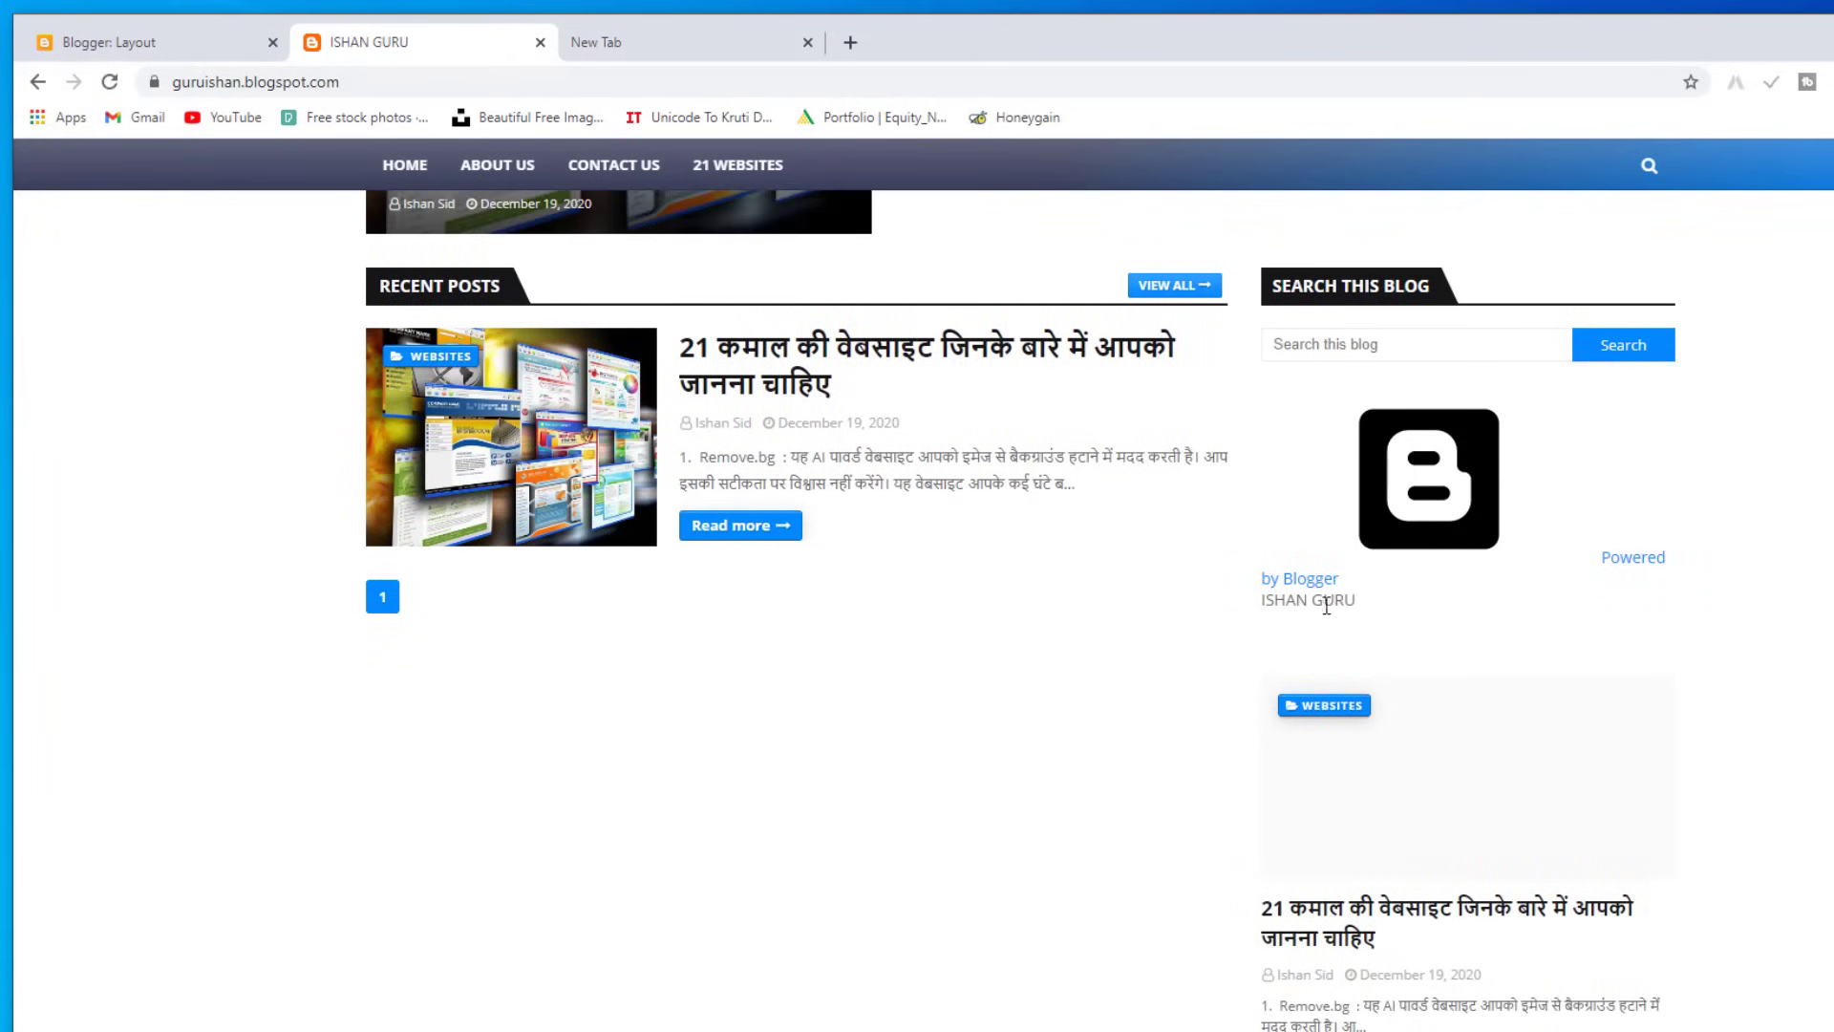
click(213, 43)
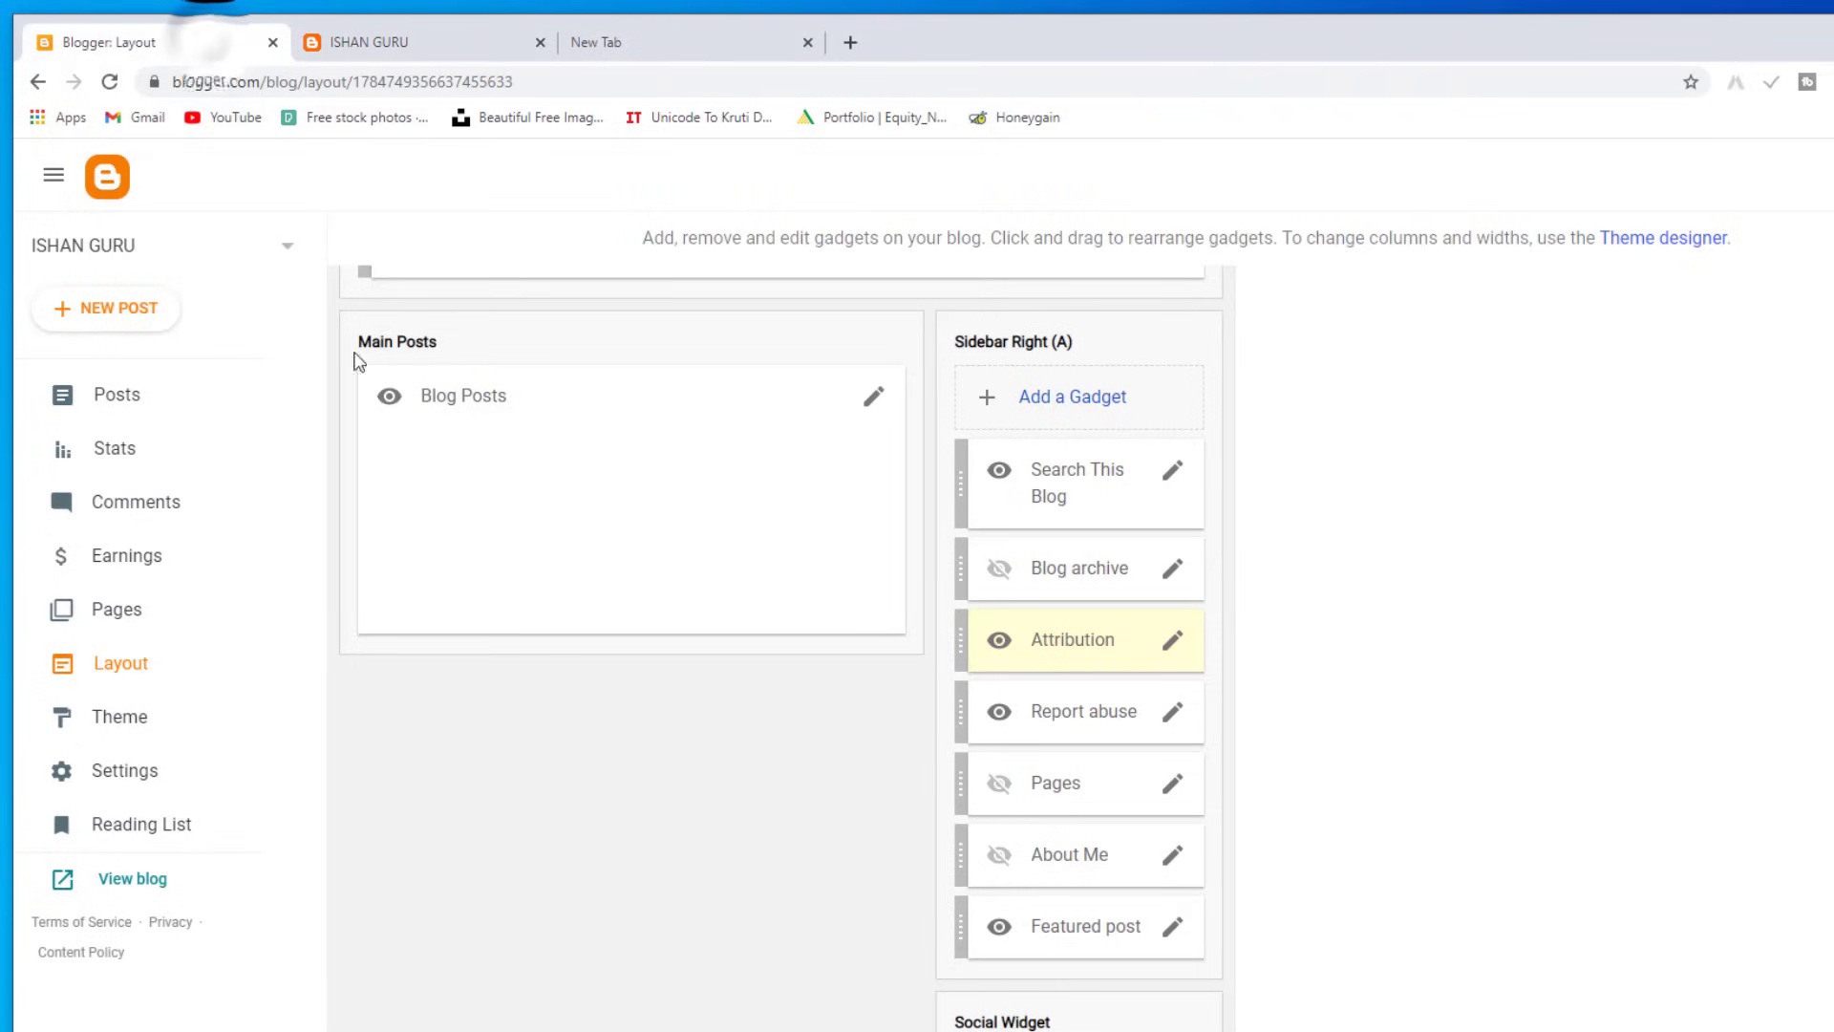
click(1172, 640)
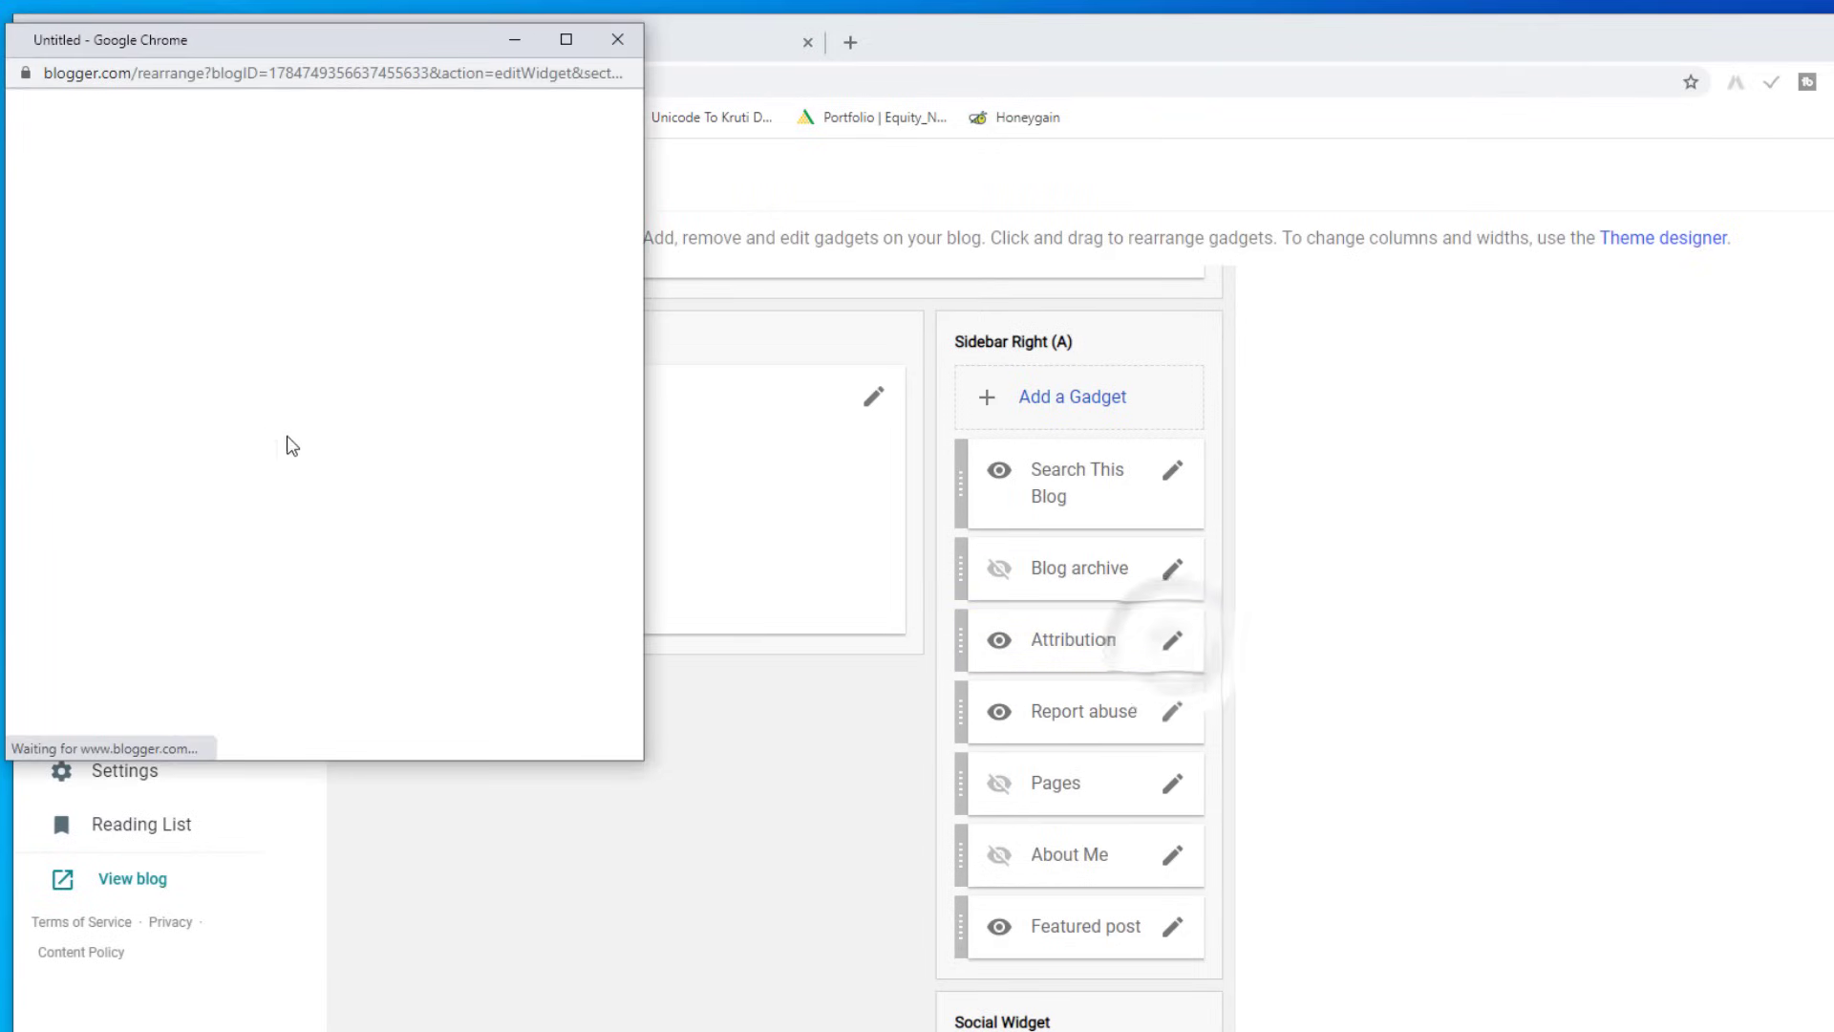
click(288, 467)
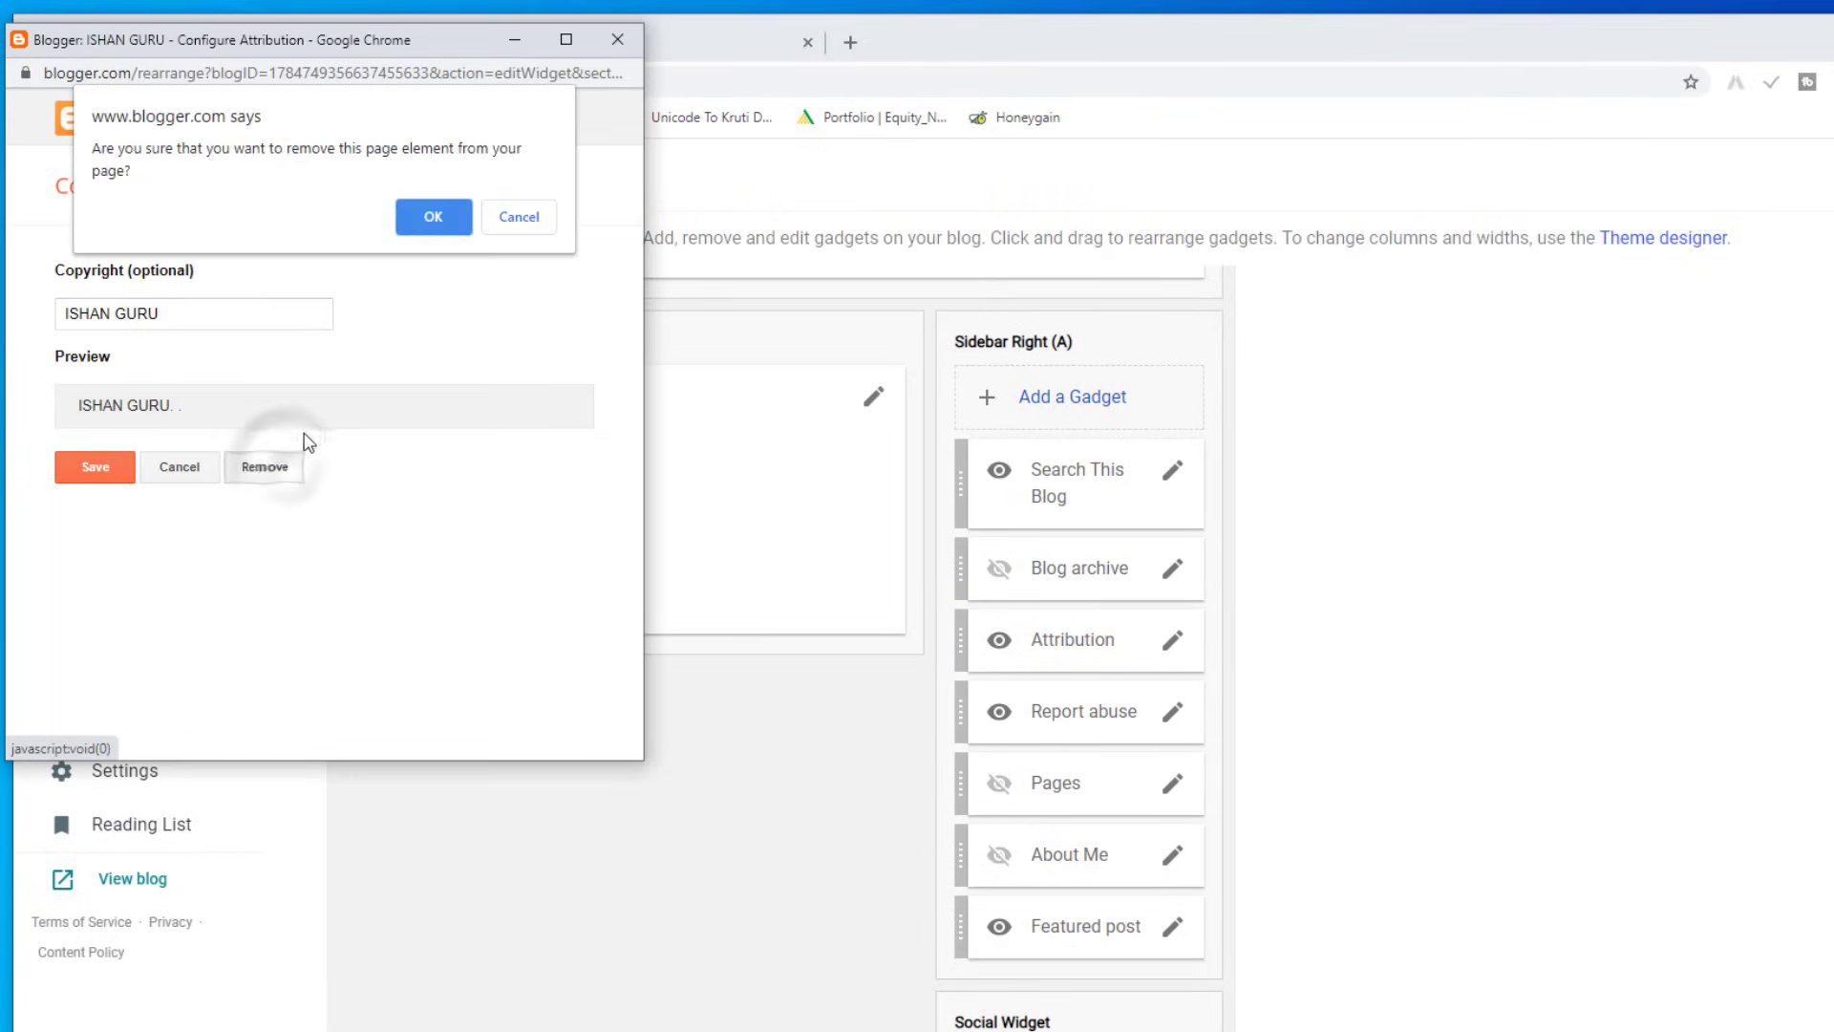
click(443, 222)
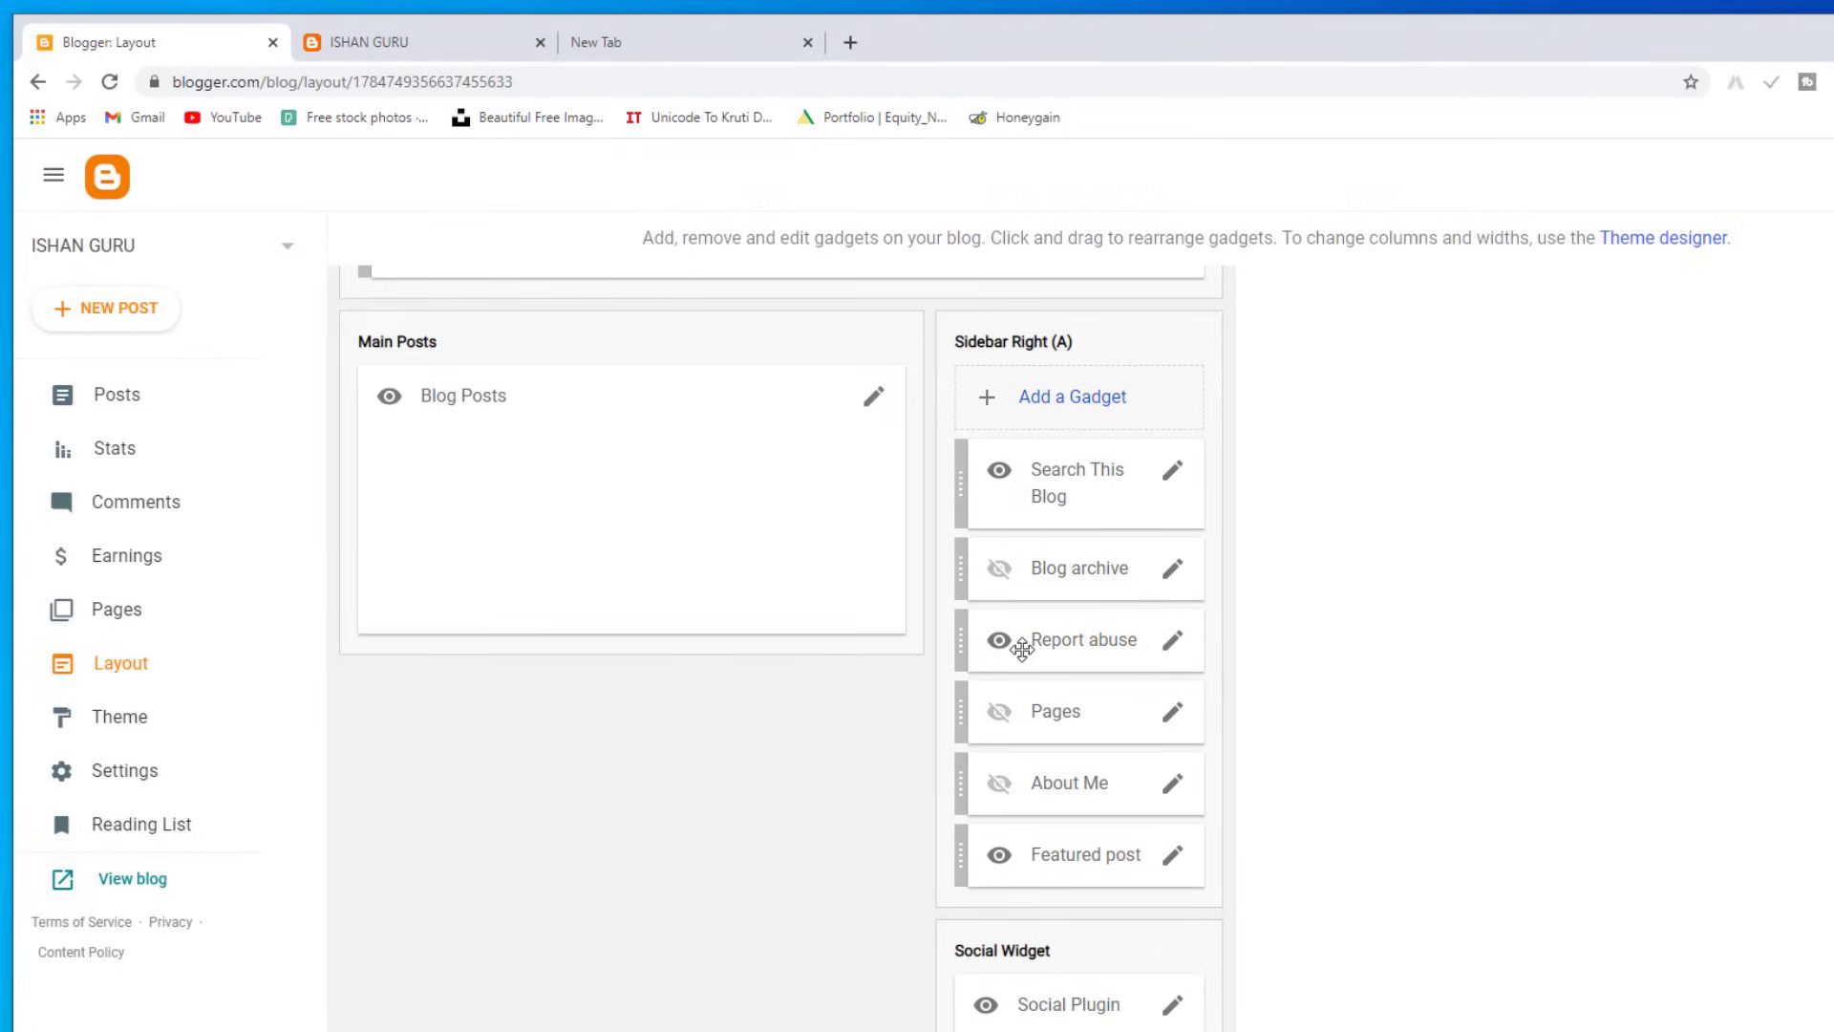
click(396, 43)
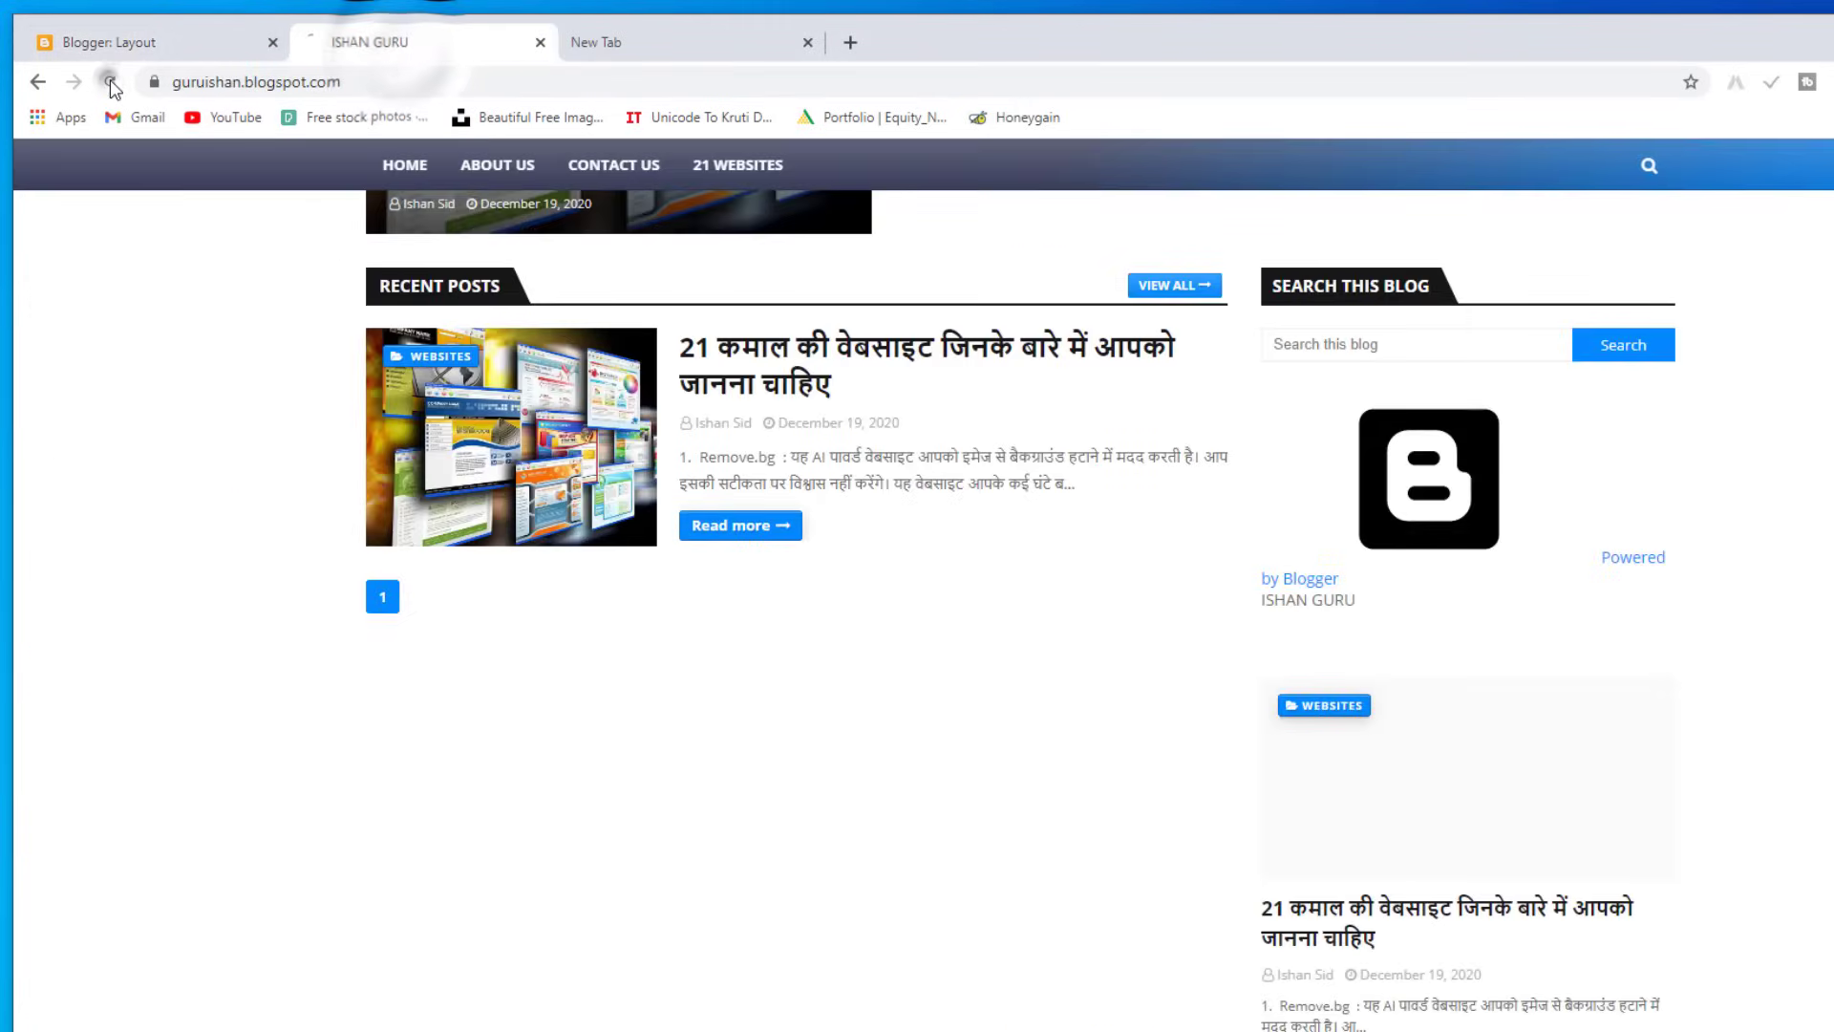
click(110, 82)
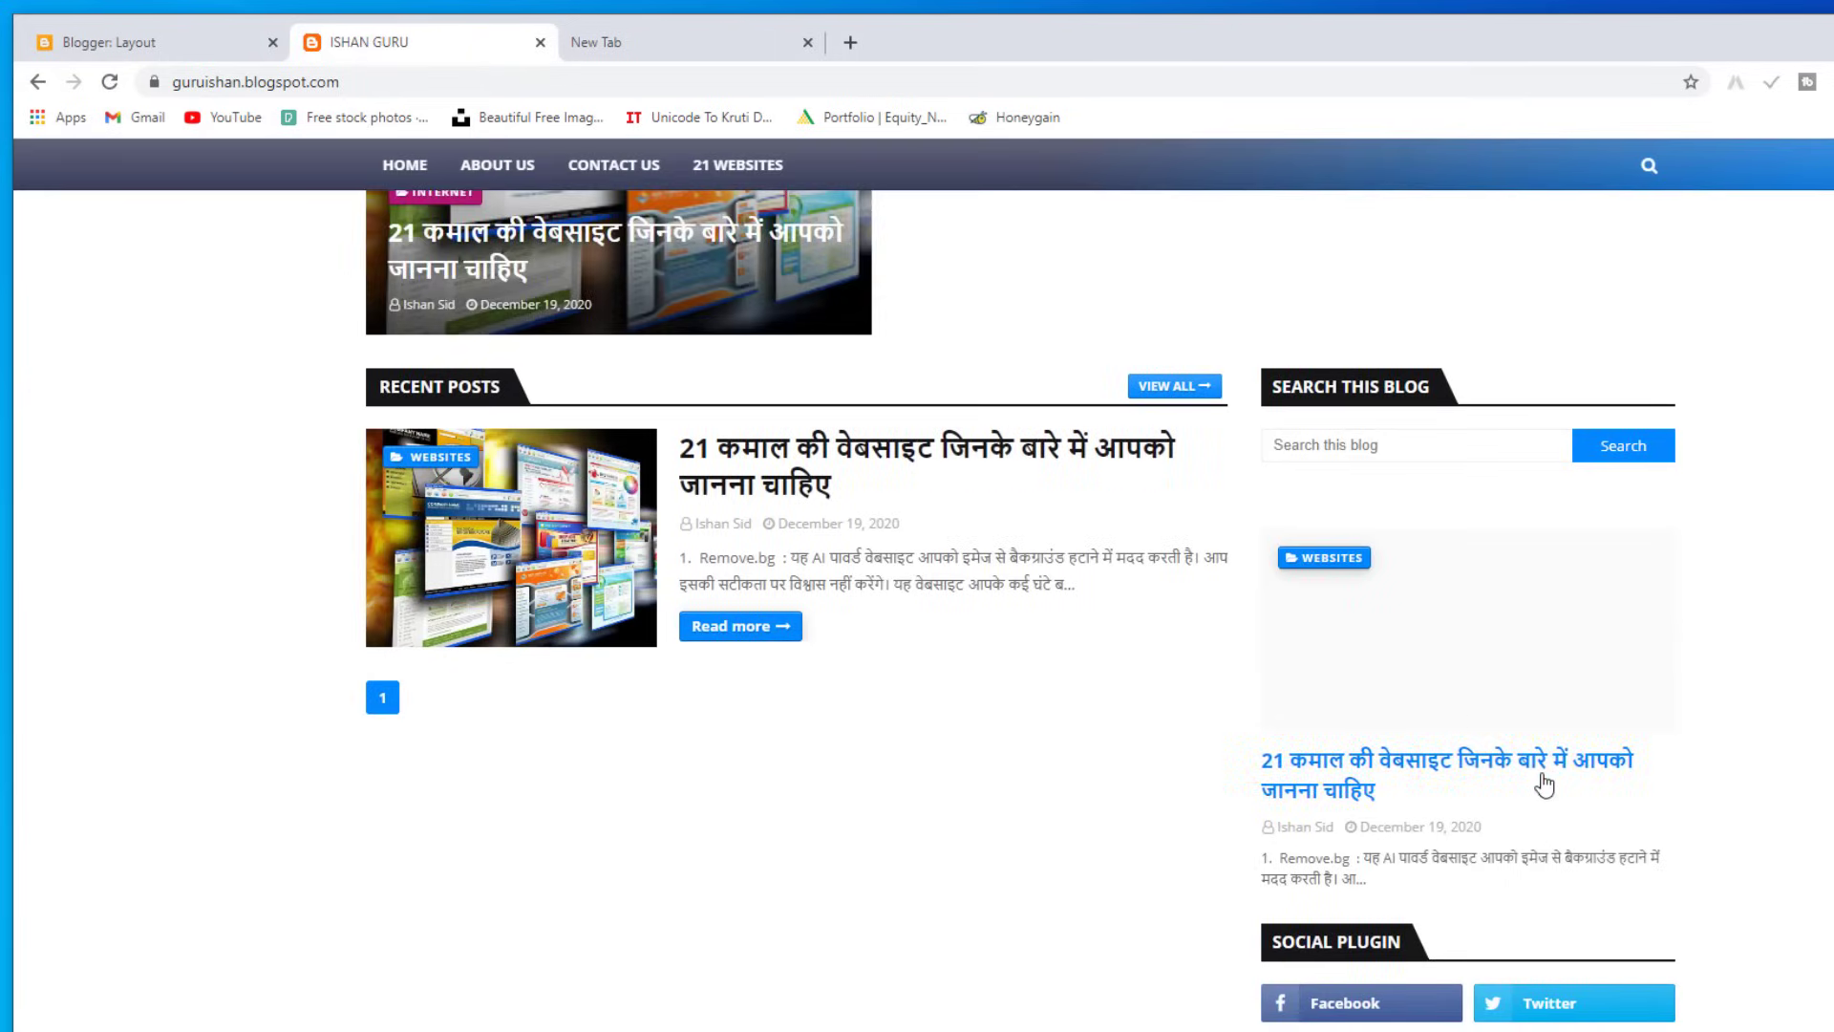
Step: Review the visibility, snippet and post selection settings of the Featured post gadget in Sidebar Right (A) and save it
key(ctrl+shift+Tab)
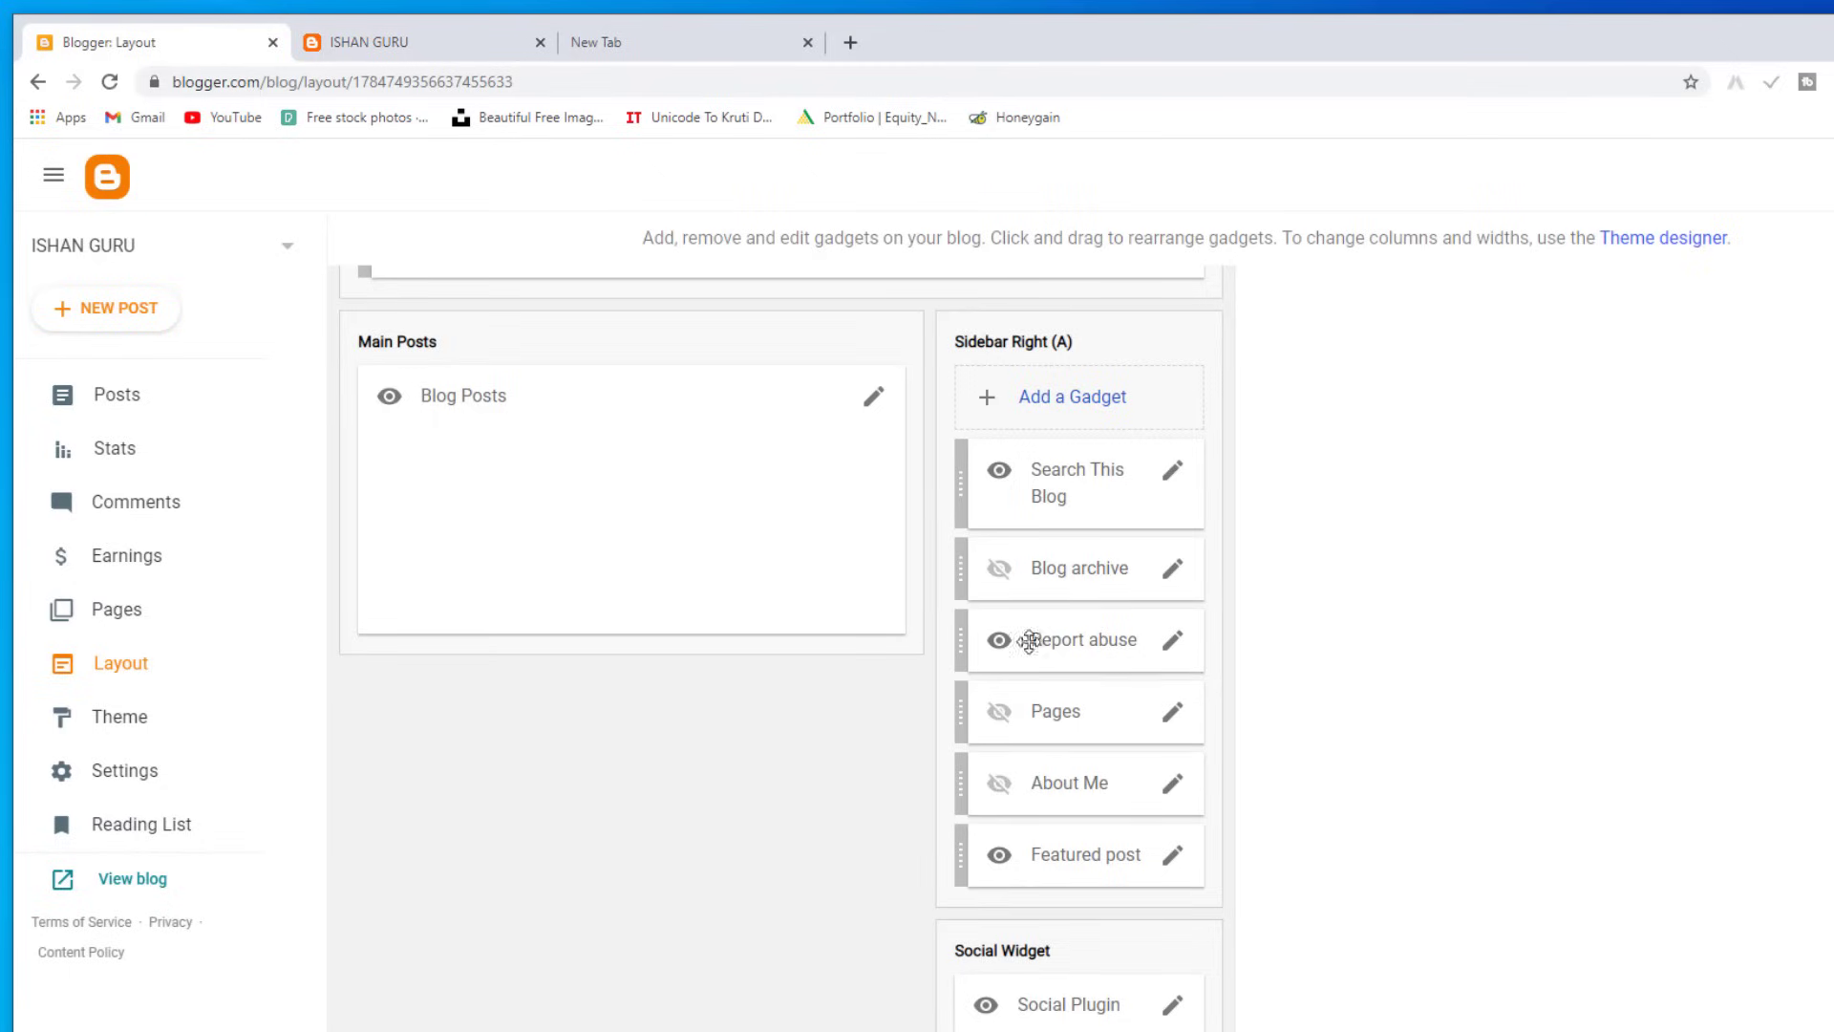
scroll(1137, 711, down, 1)
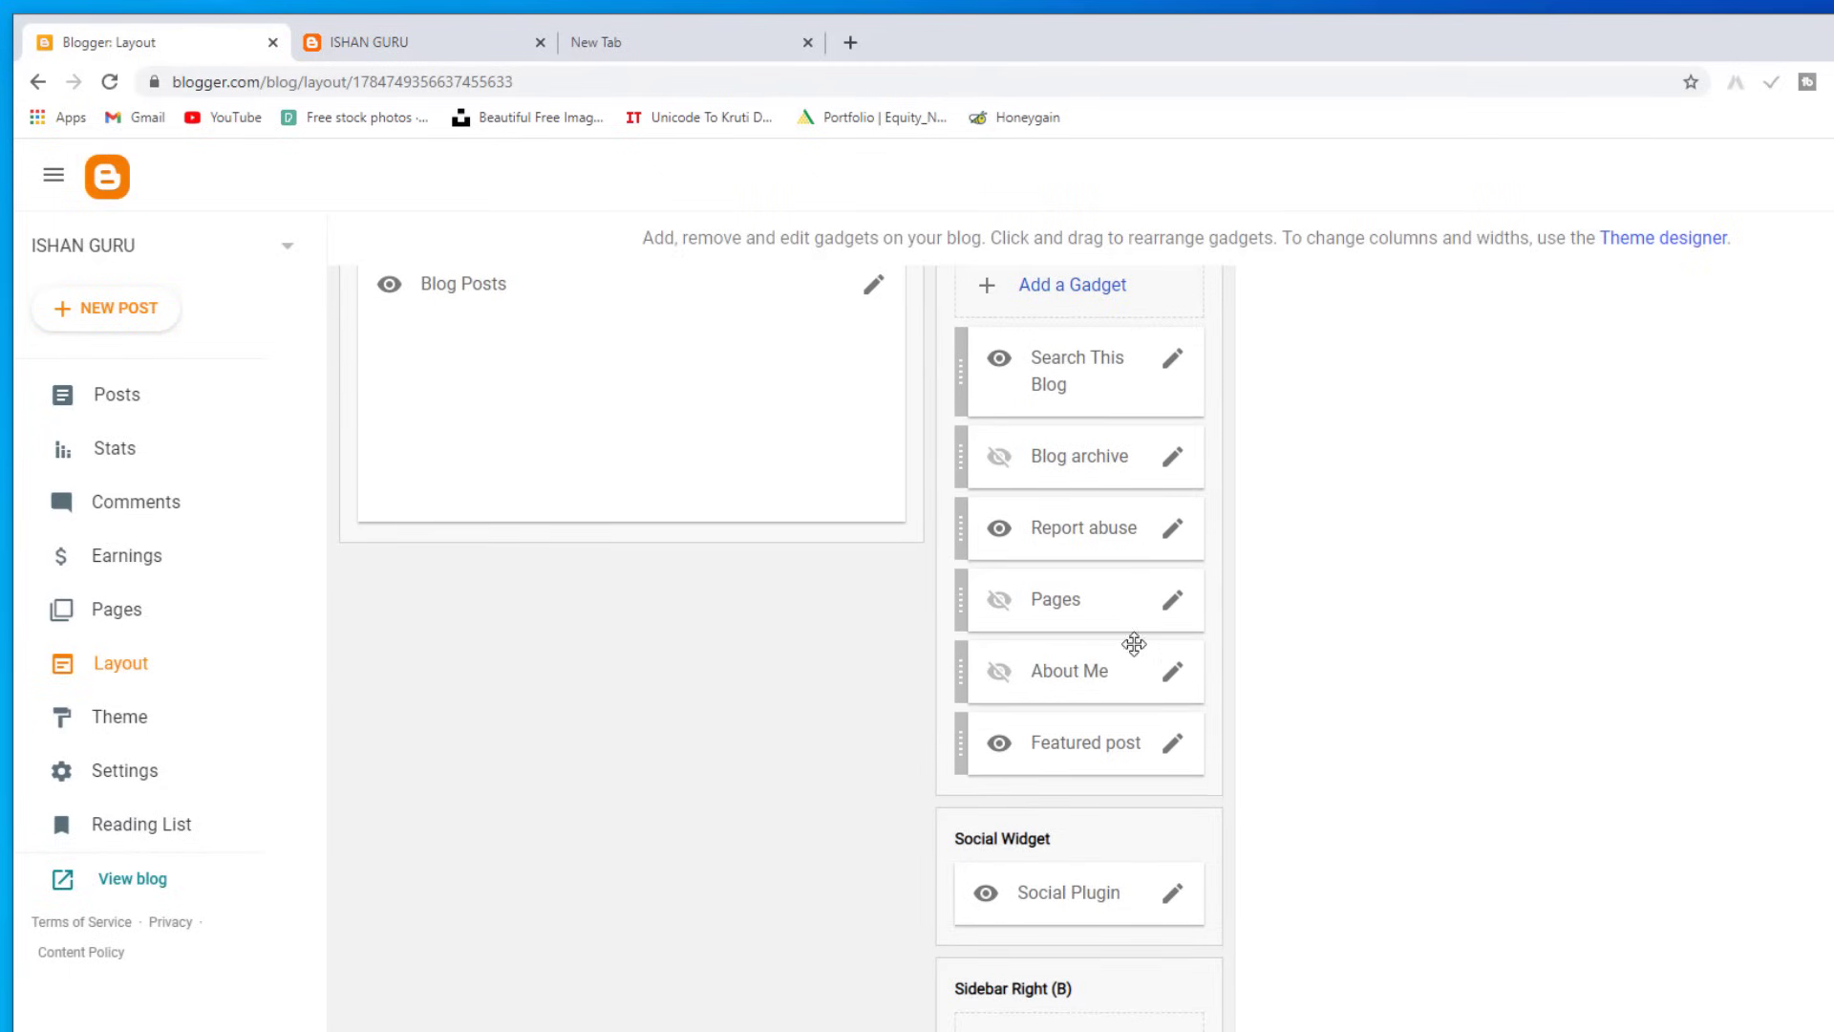
click(1171, 744)
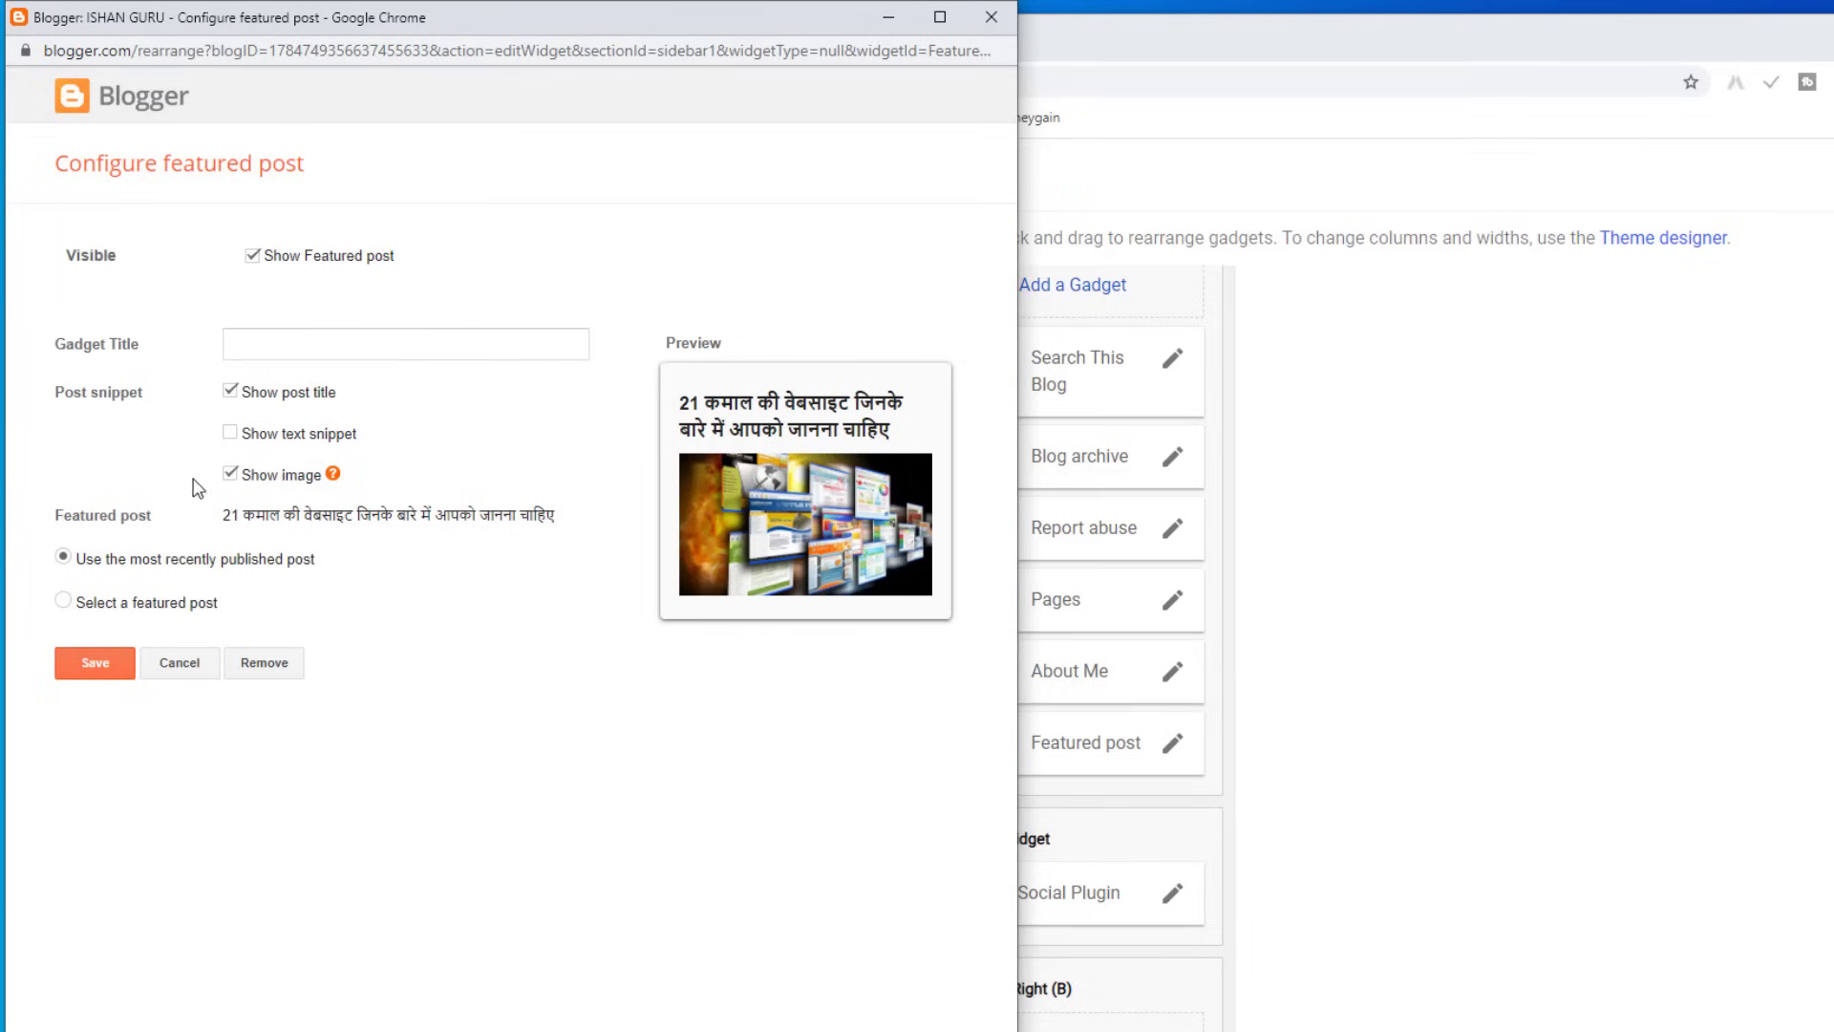
click(116, 661)
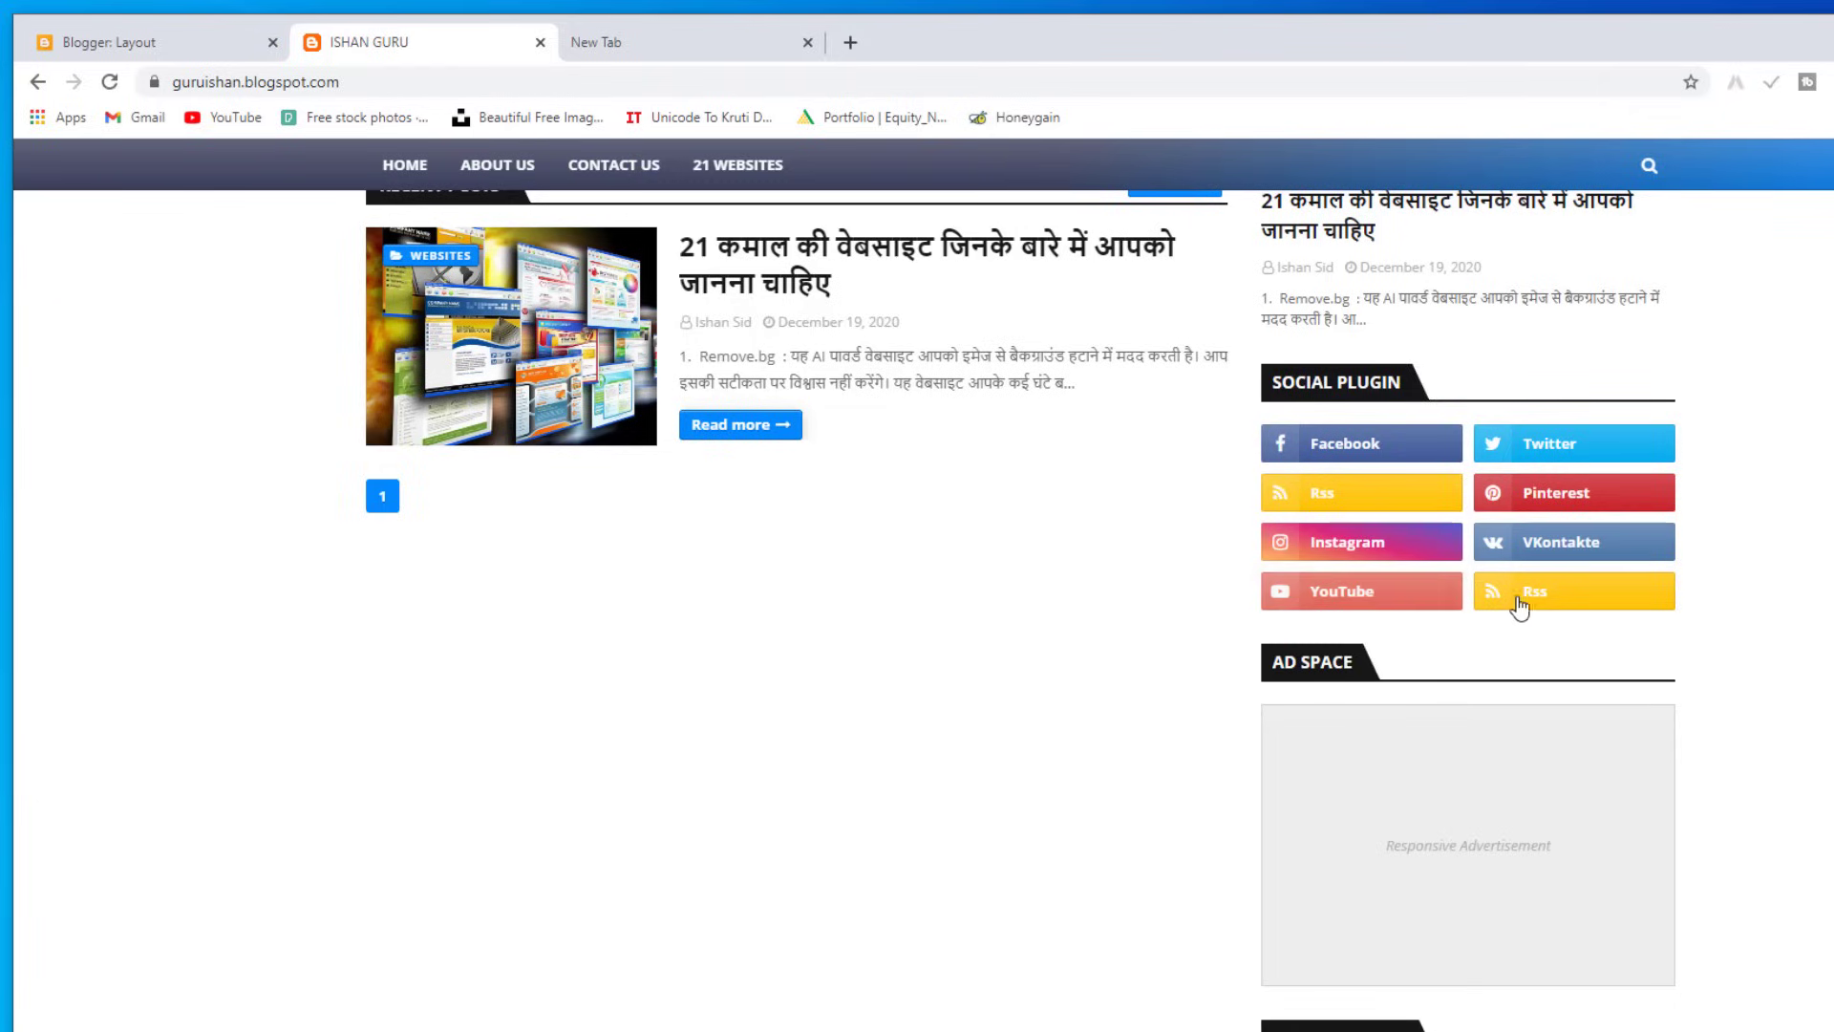
Step: Set the title of the Social Plugin link list in the Social Widget section to Follow Me
click(129, 42)
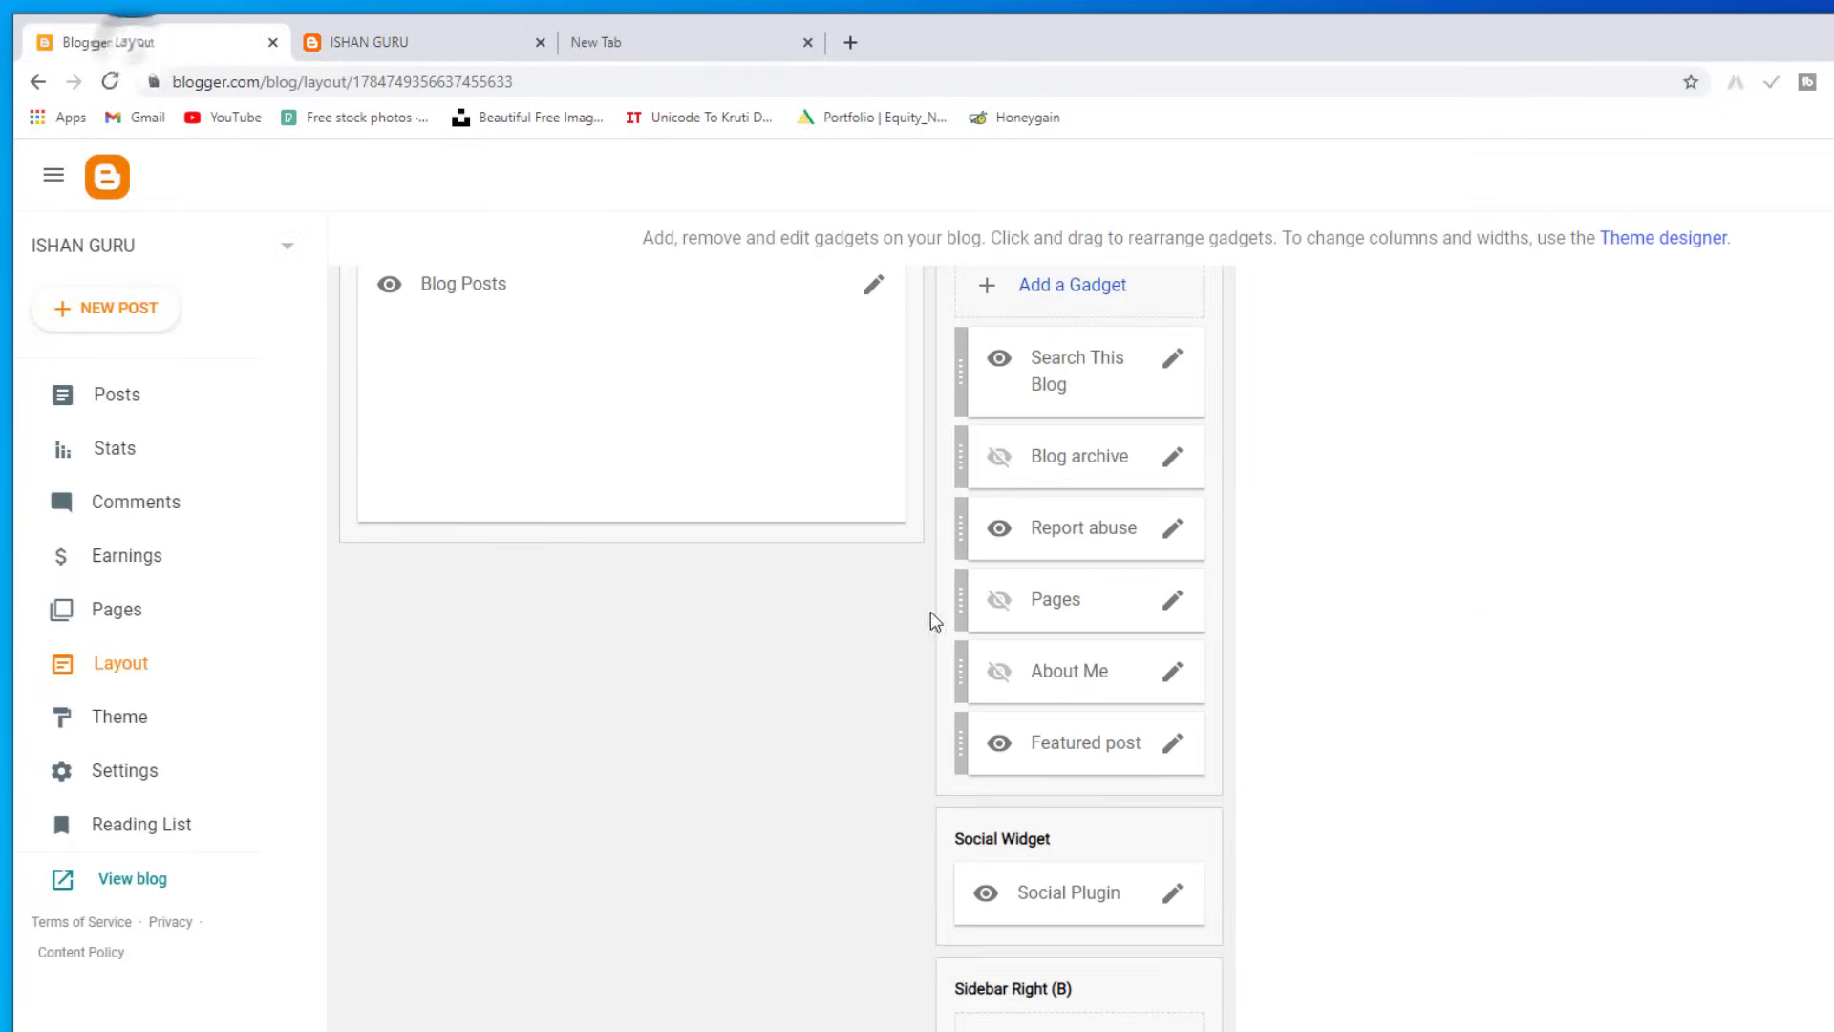
scroll(941, 650, down, 2)
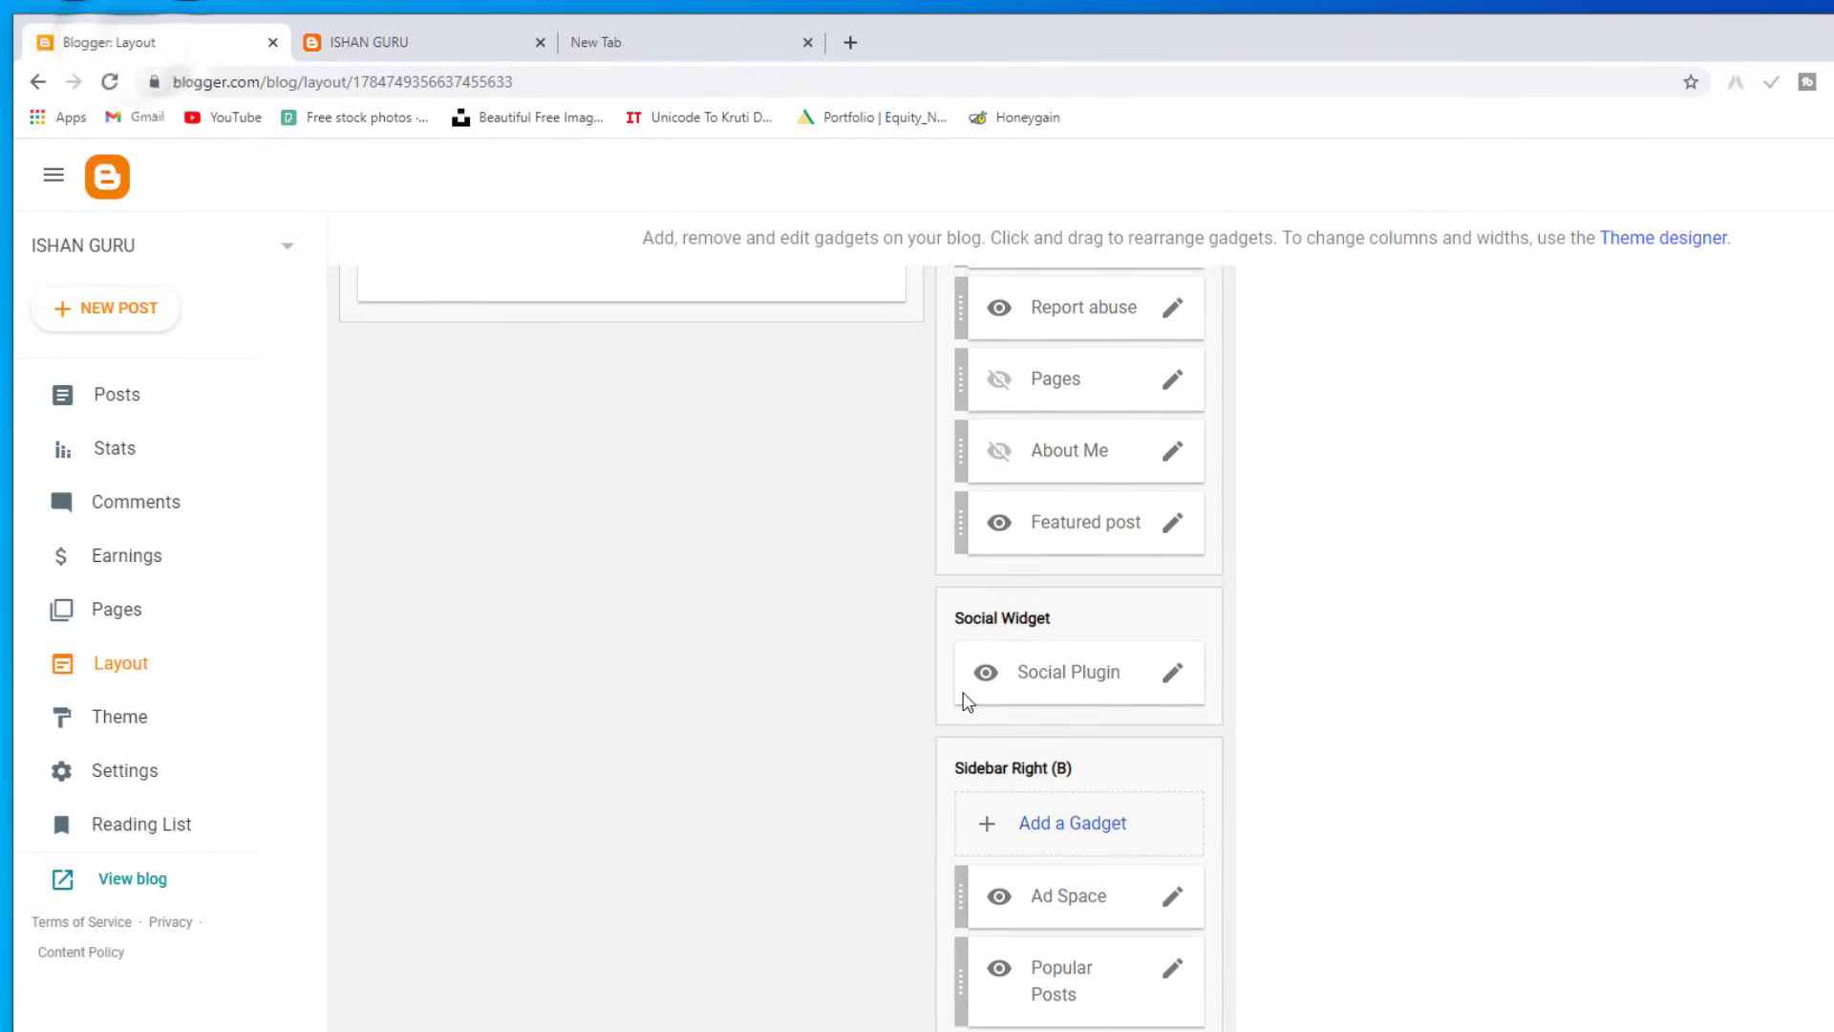
click(1173, 671)
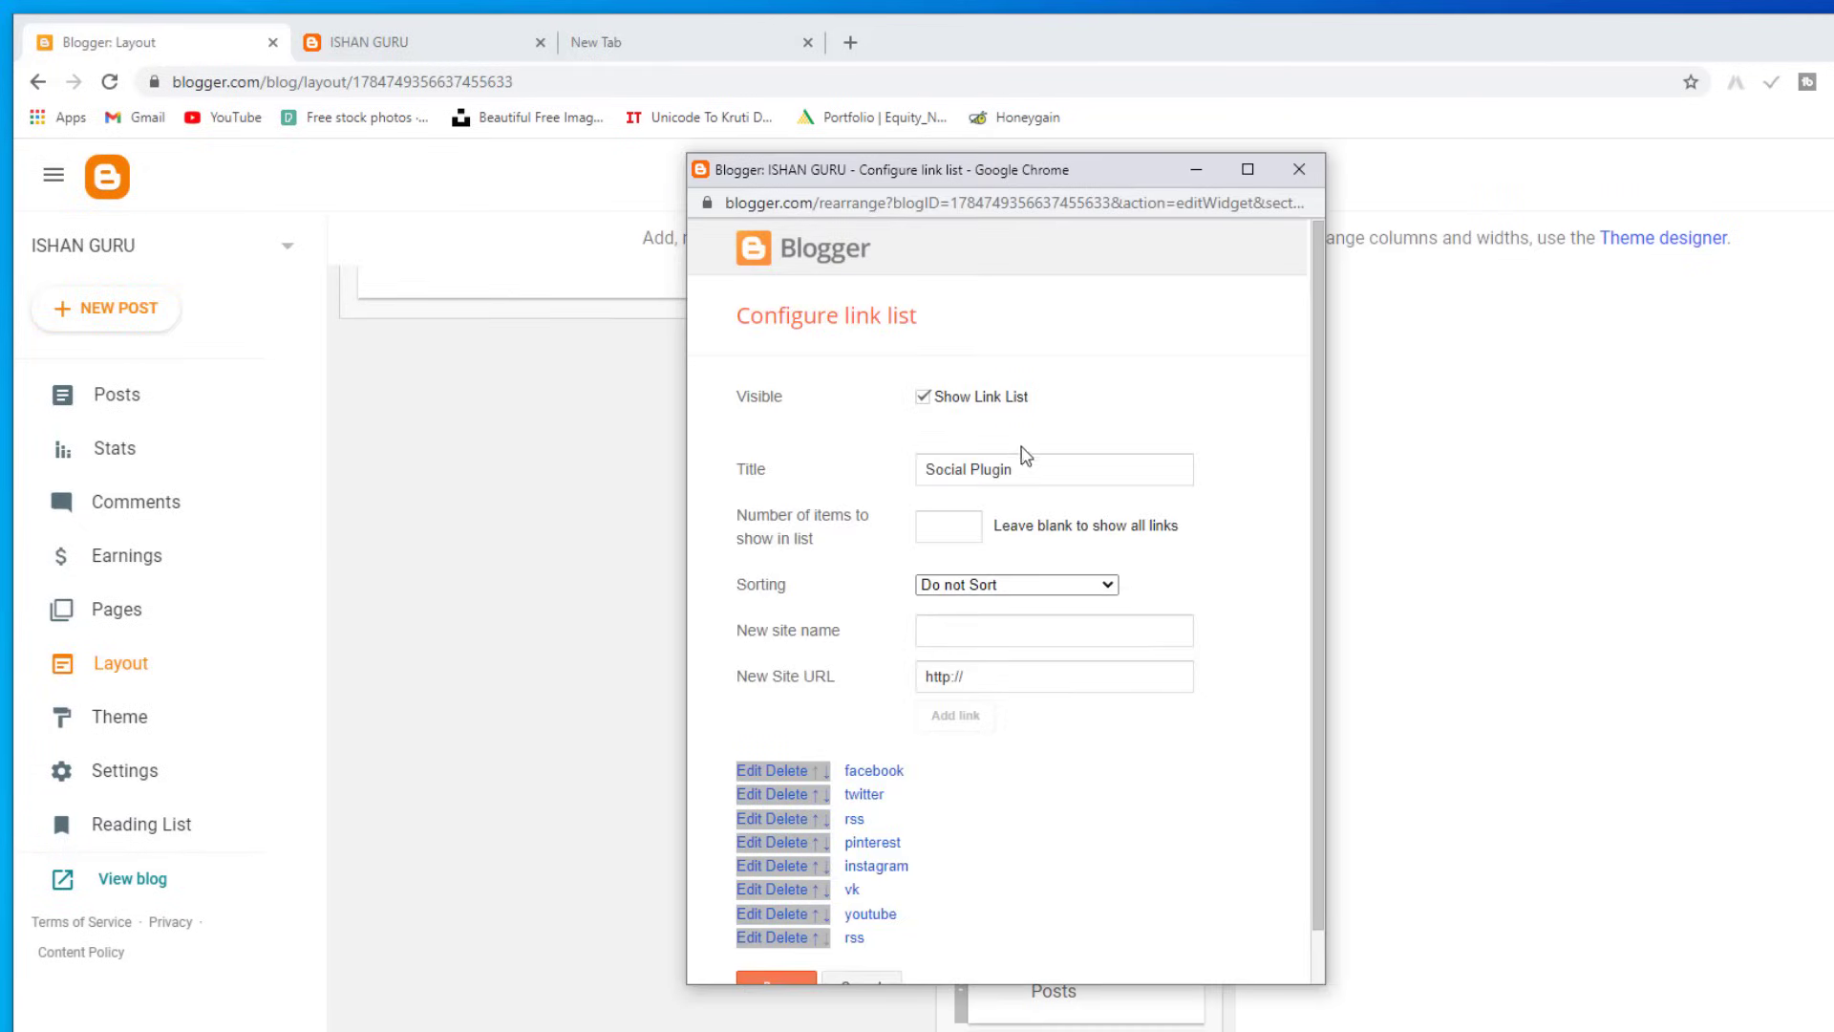
drag(1021, 468, 857, 482)
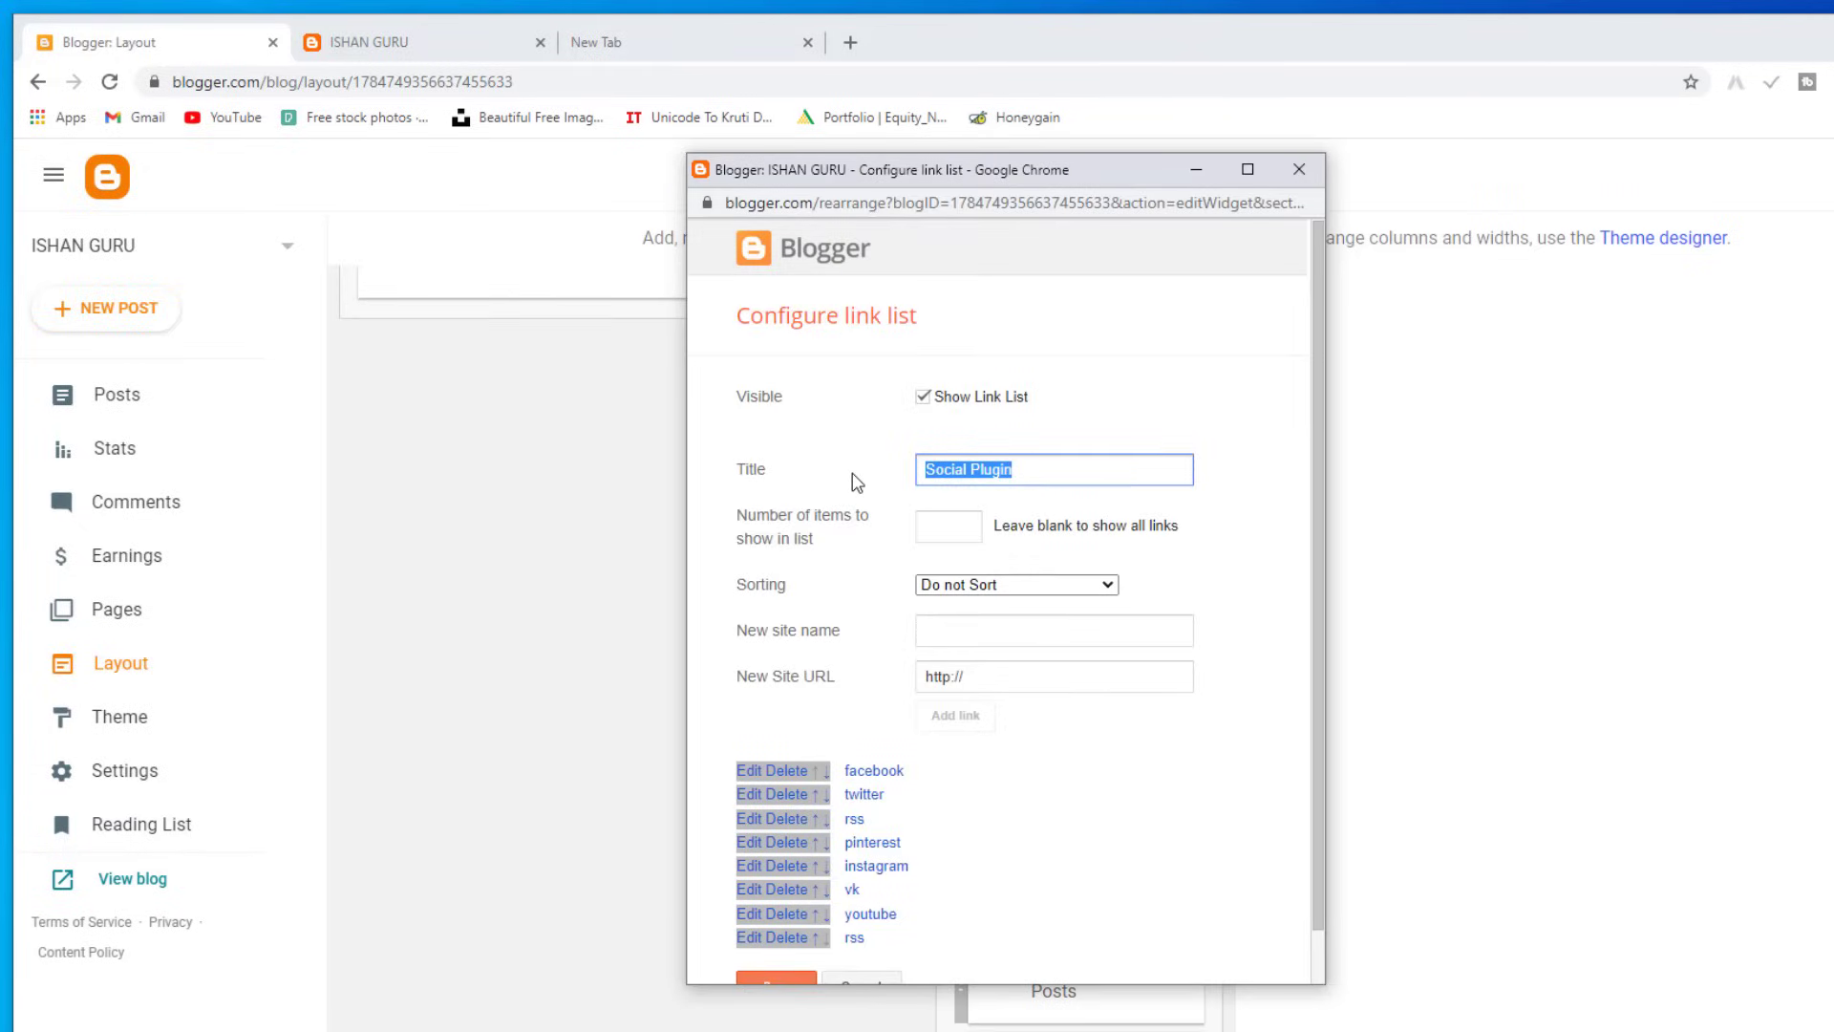
text(Follow Me)
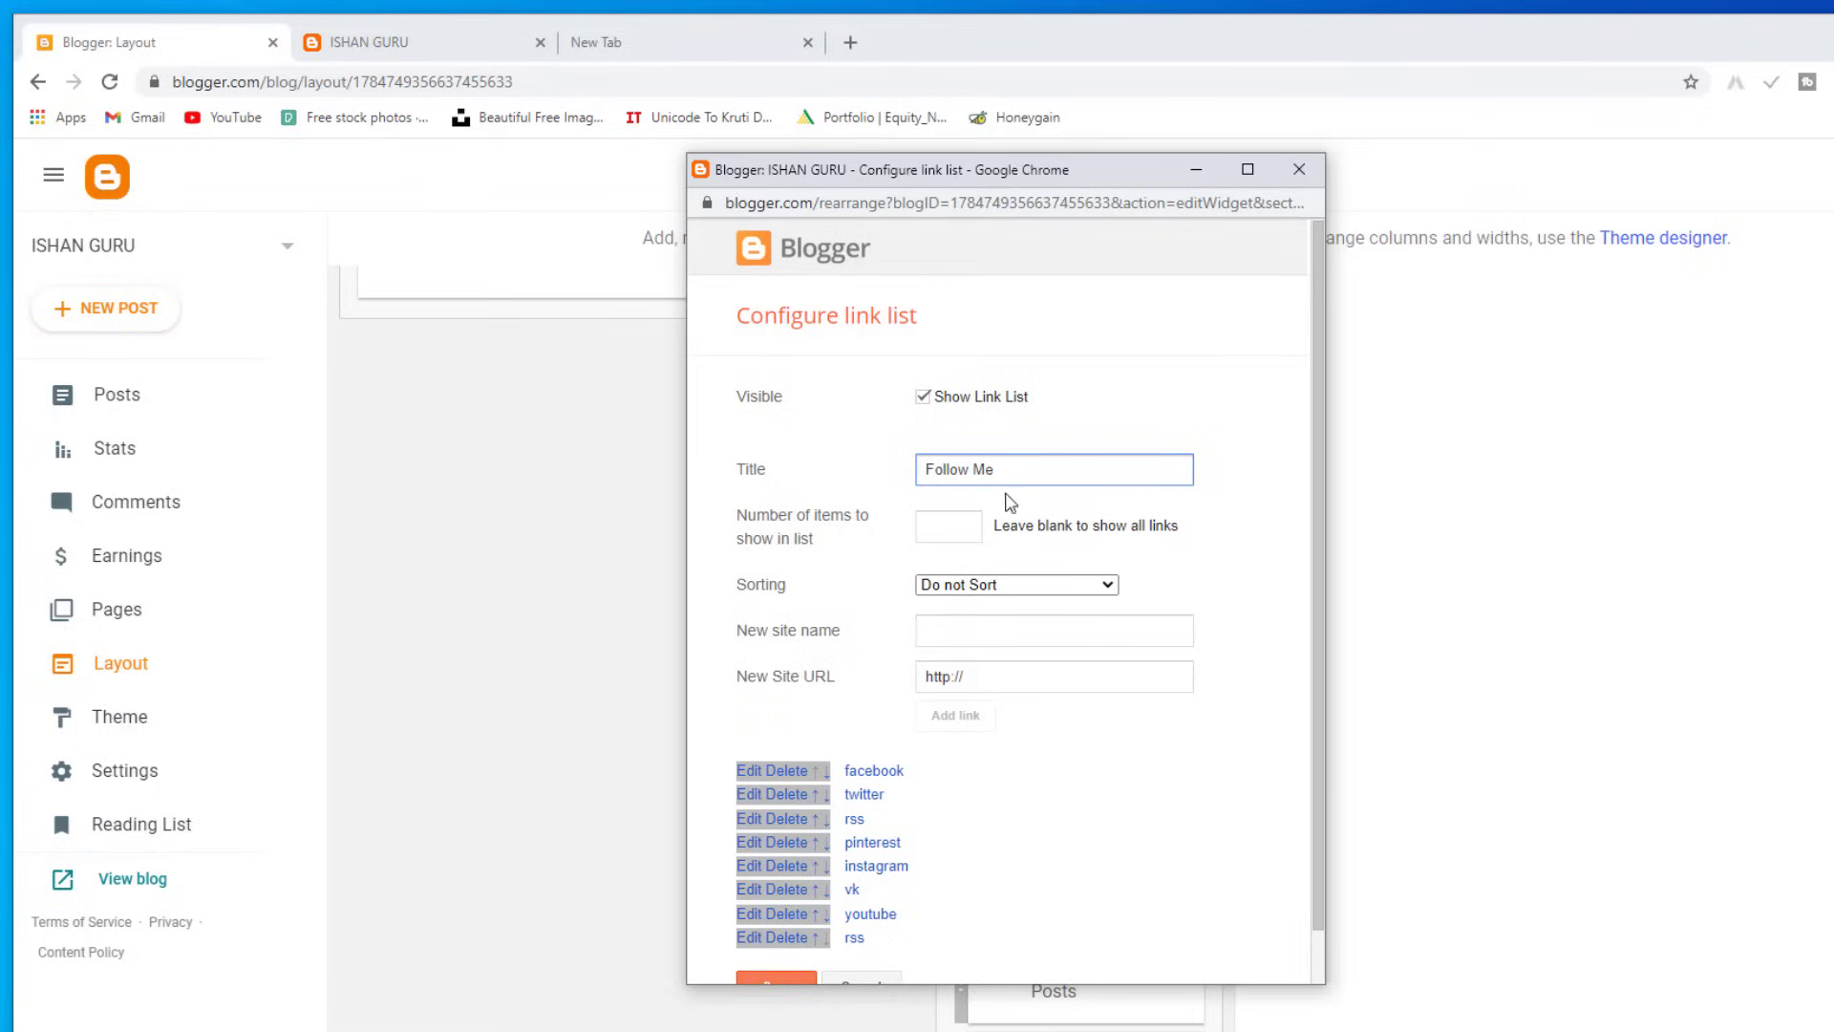
Step: Delete the two rss links, vk and pinterest from the Follow Me link list, save it and check the live blog's sidebar
scroll(904, 815, down, 1)
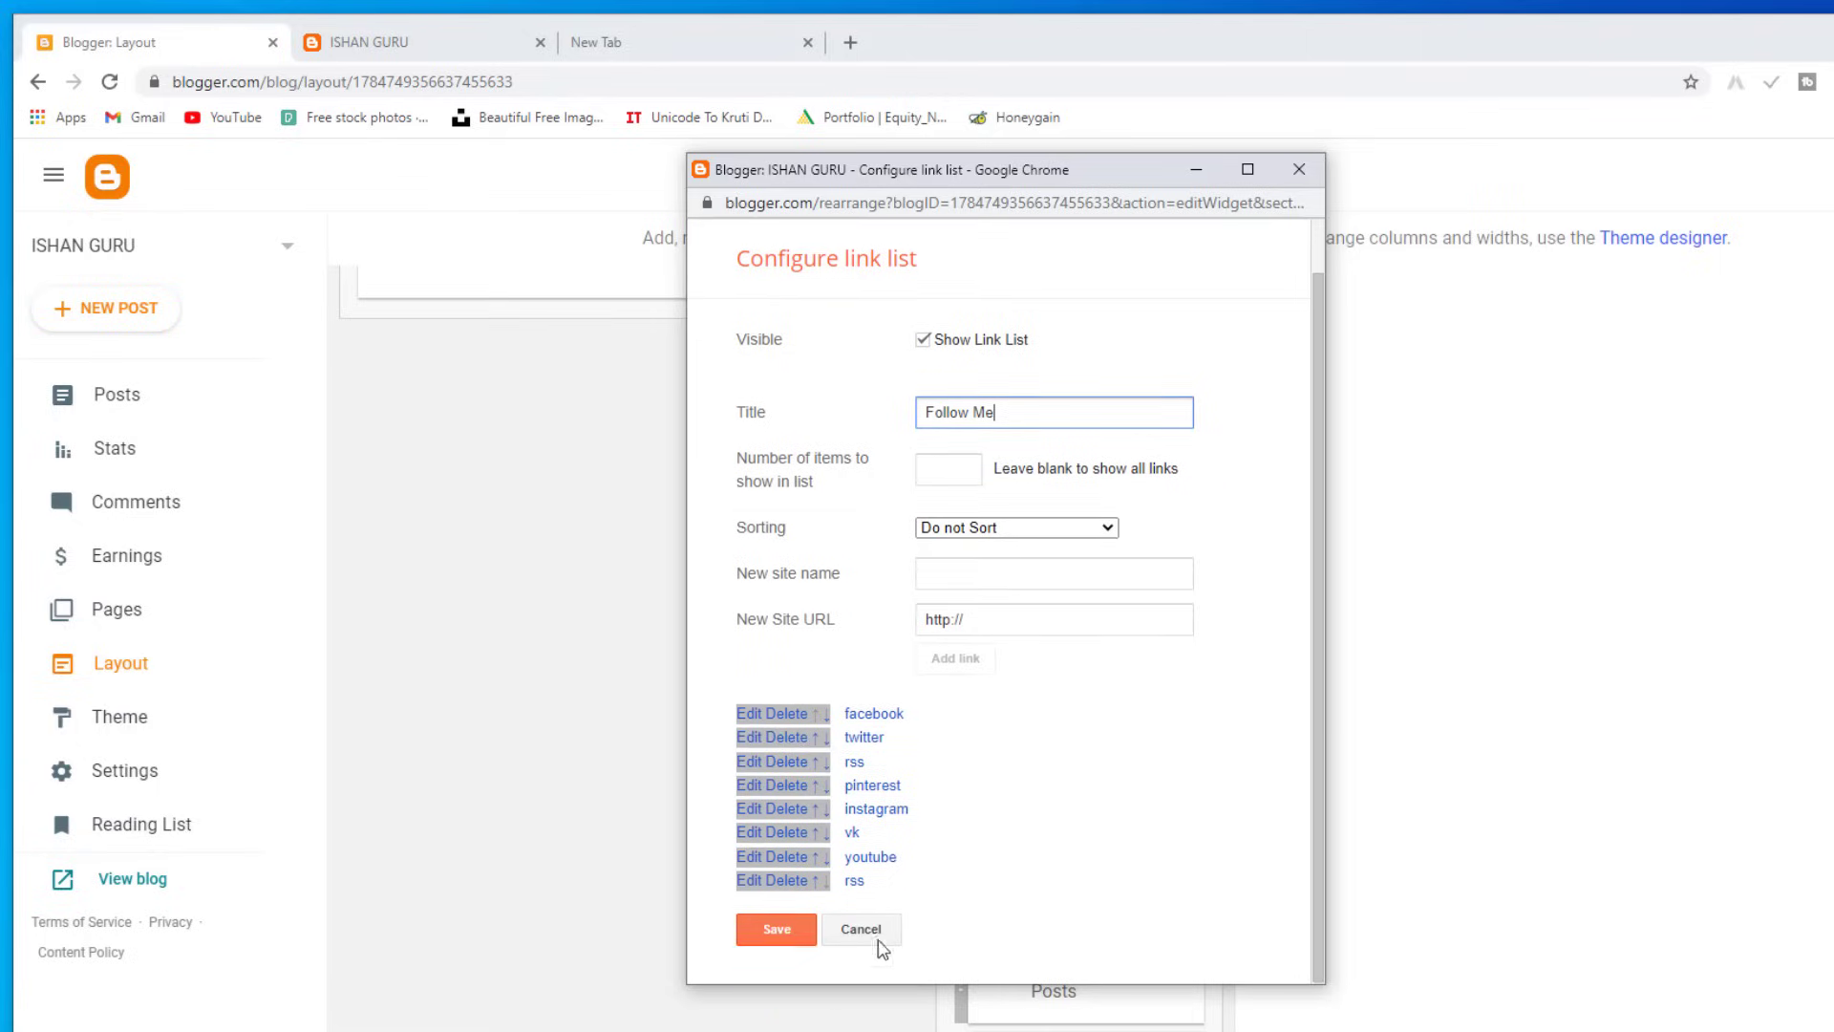
click(794, 880)
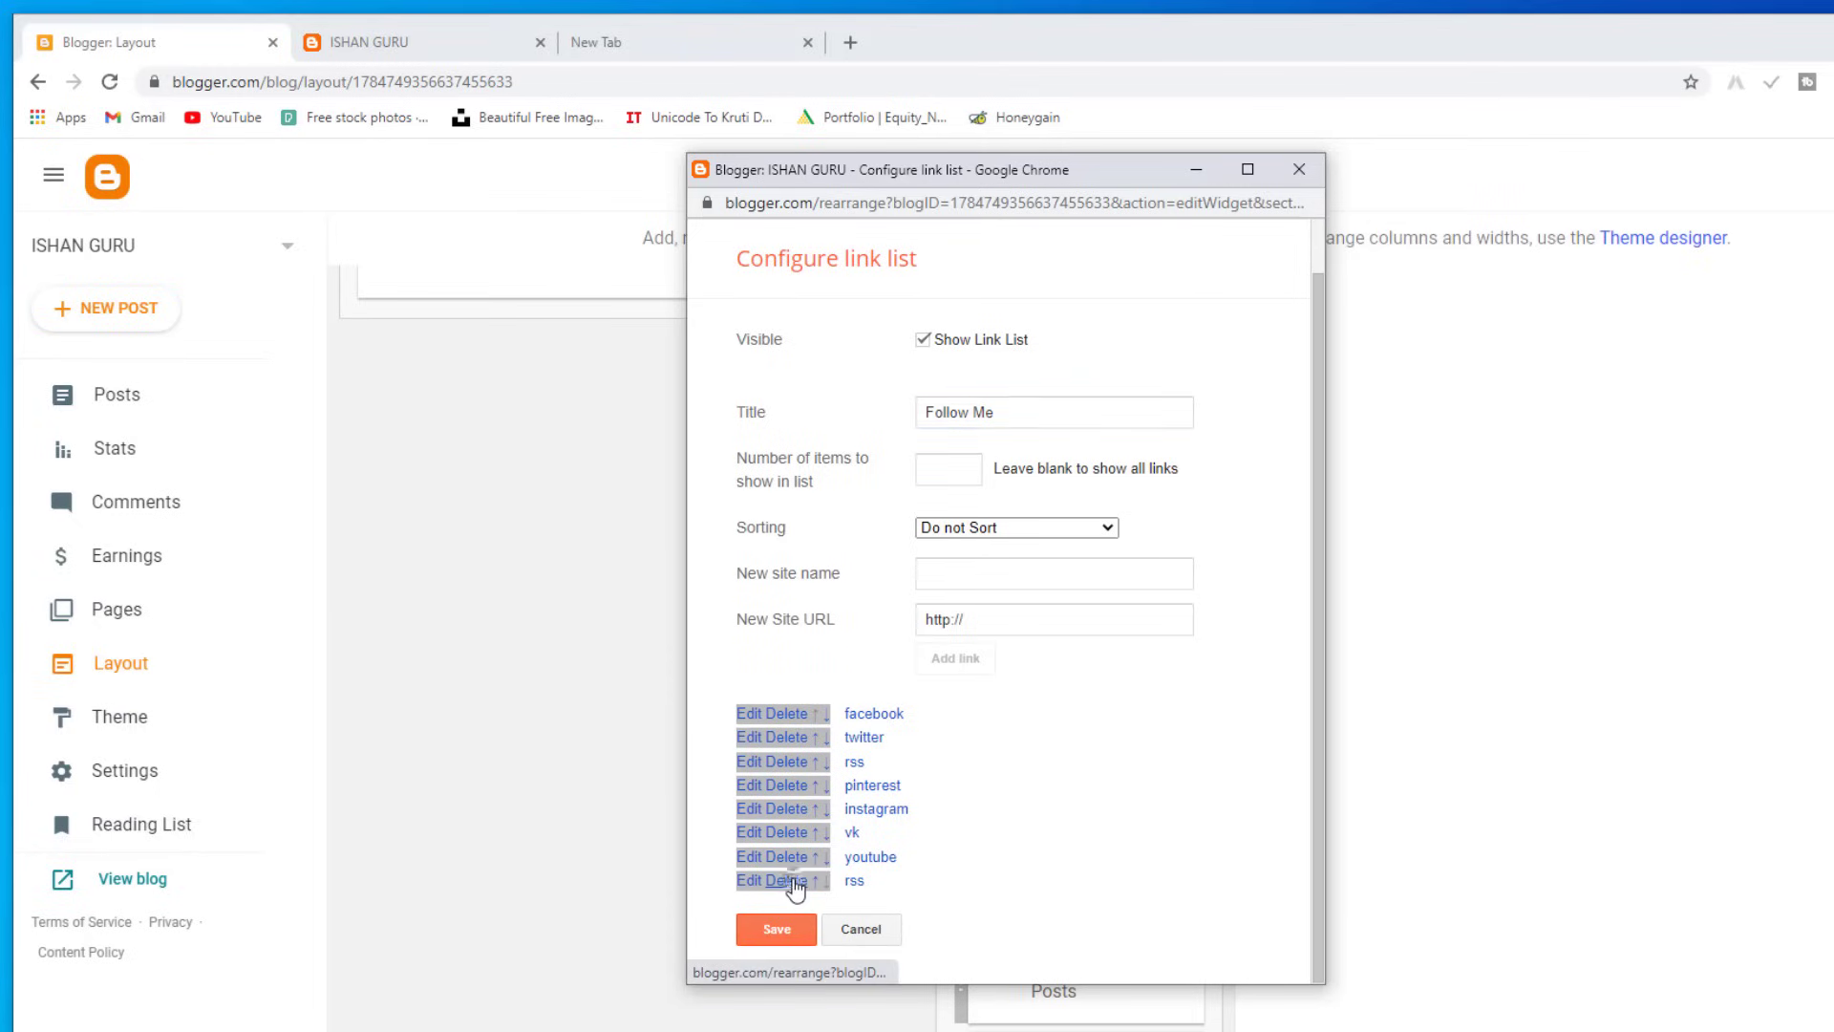
click(799, 891)
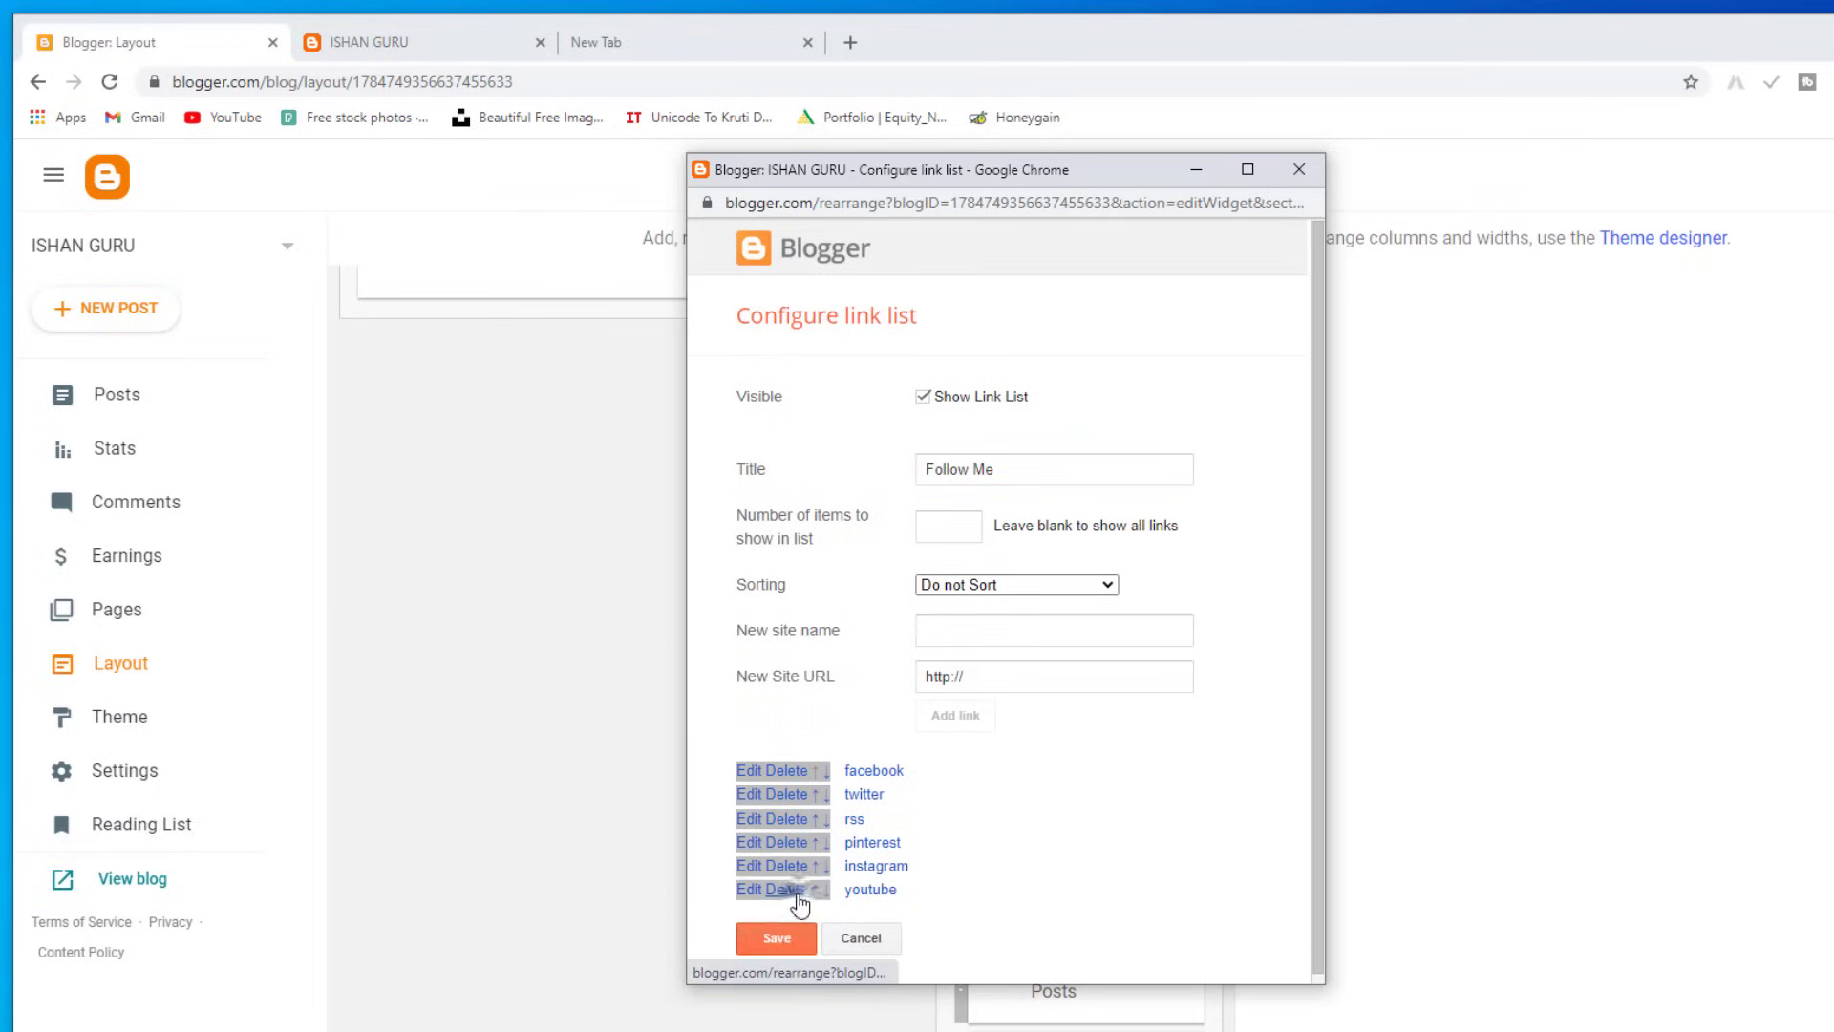
click(791, 841)
click(790, 821)
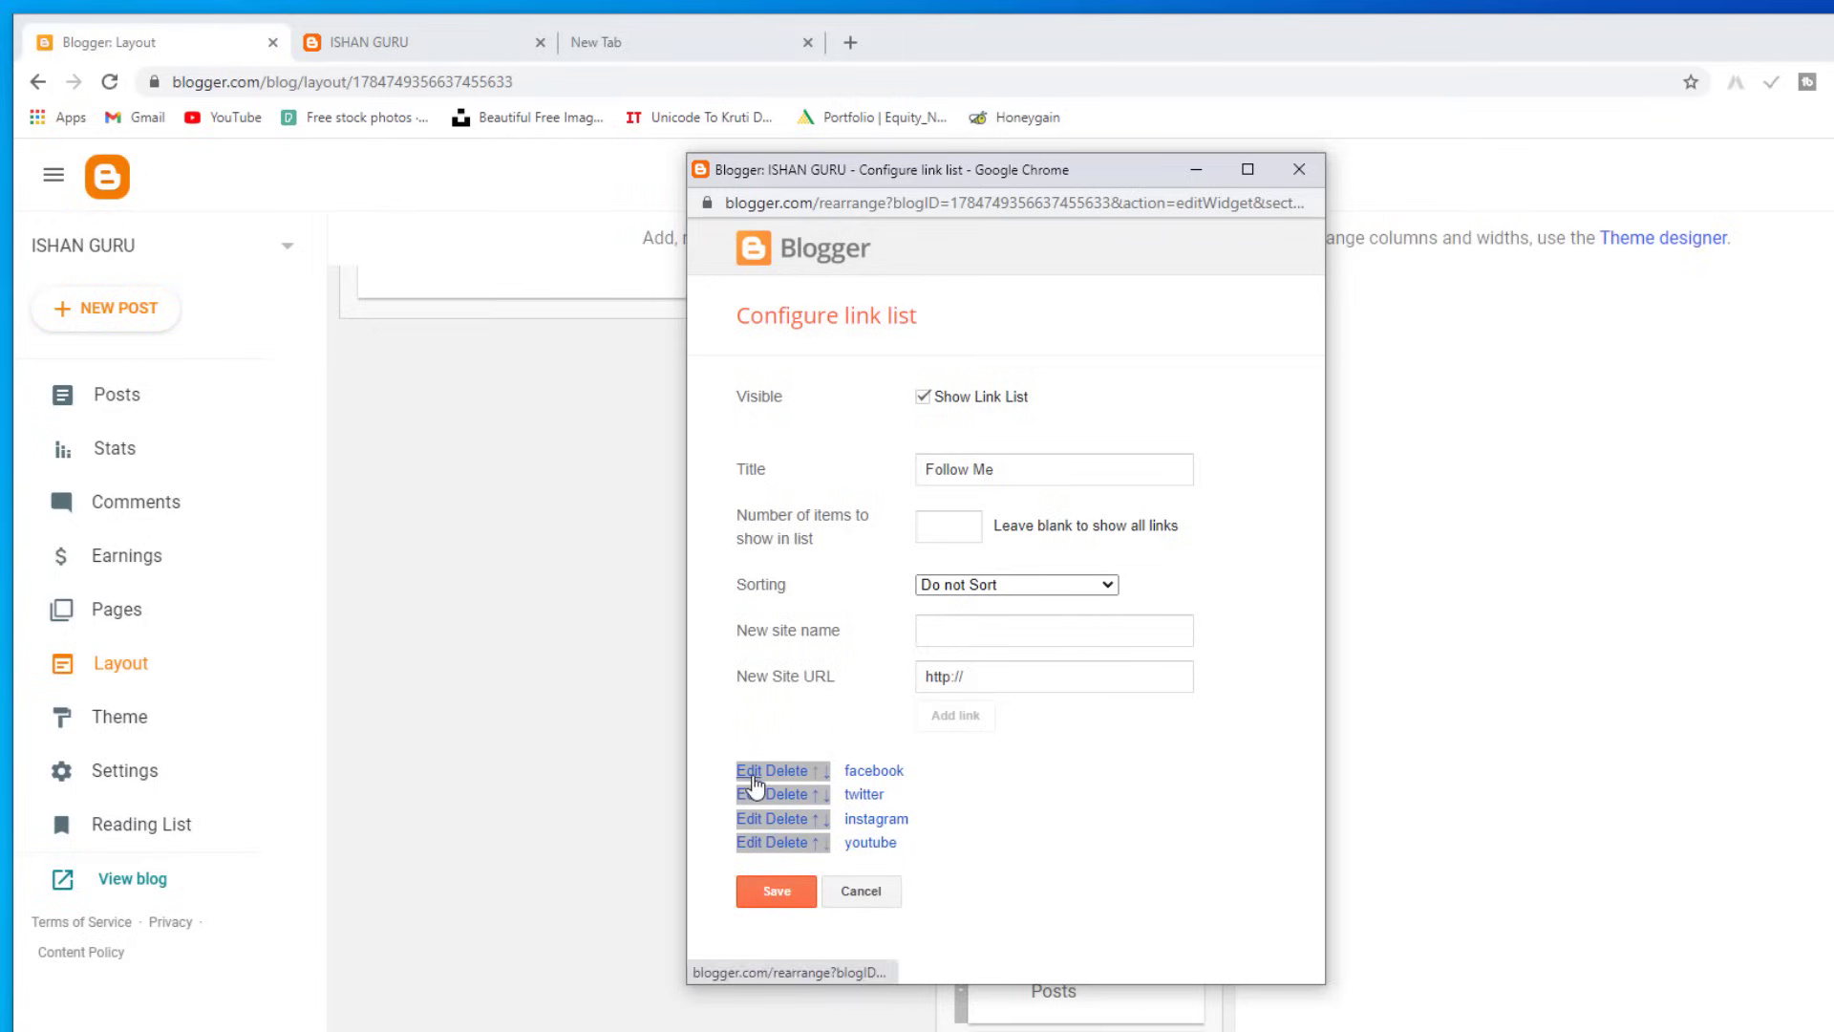
click(777, 891)
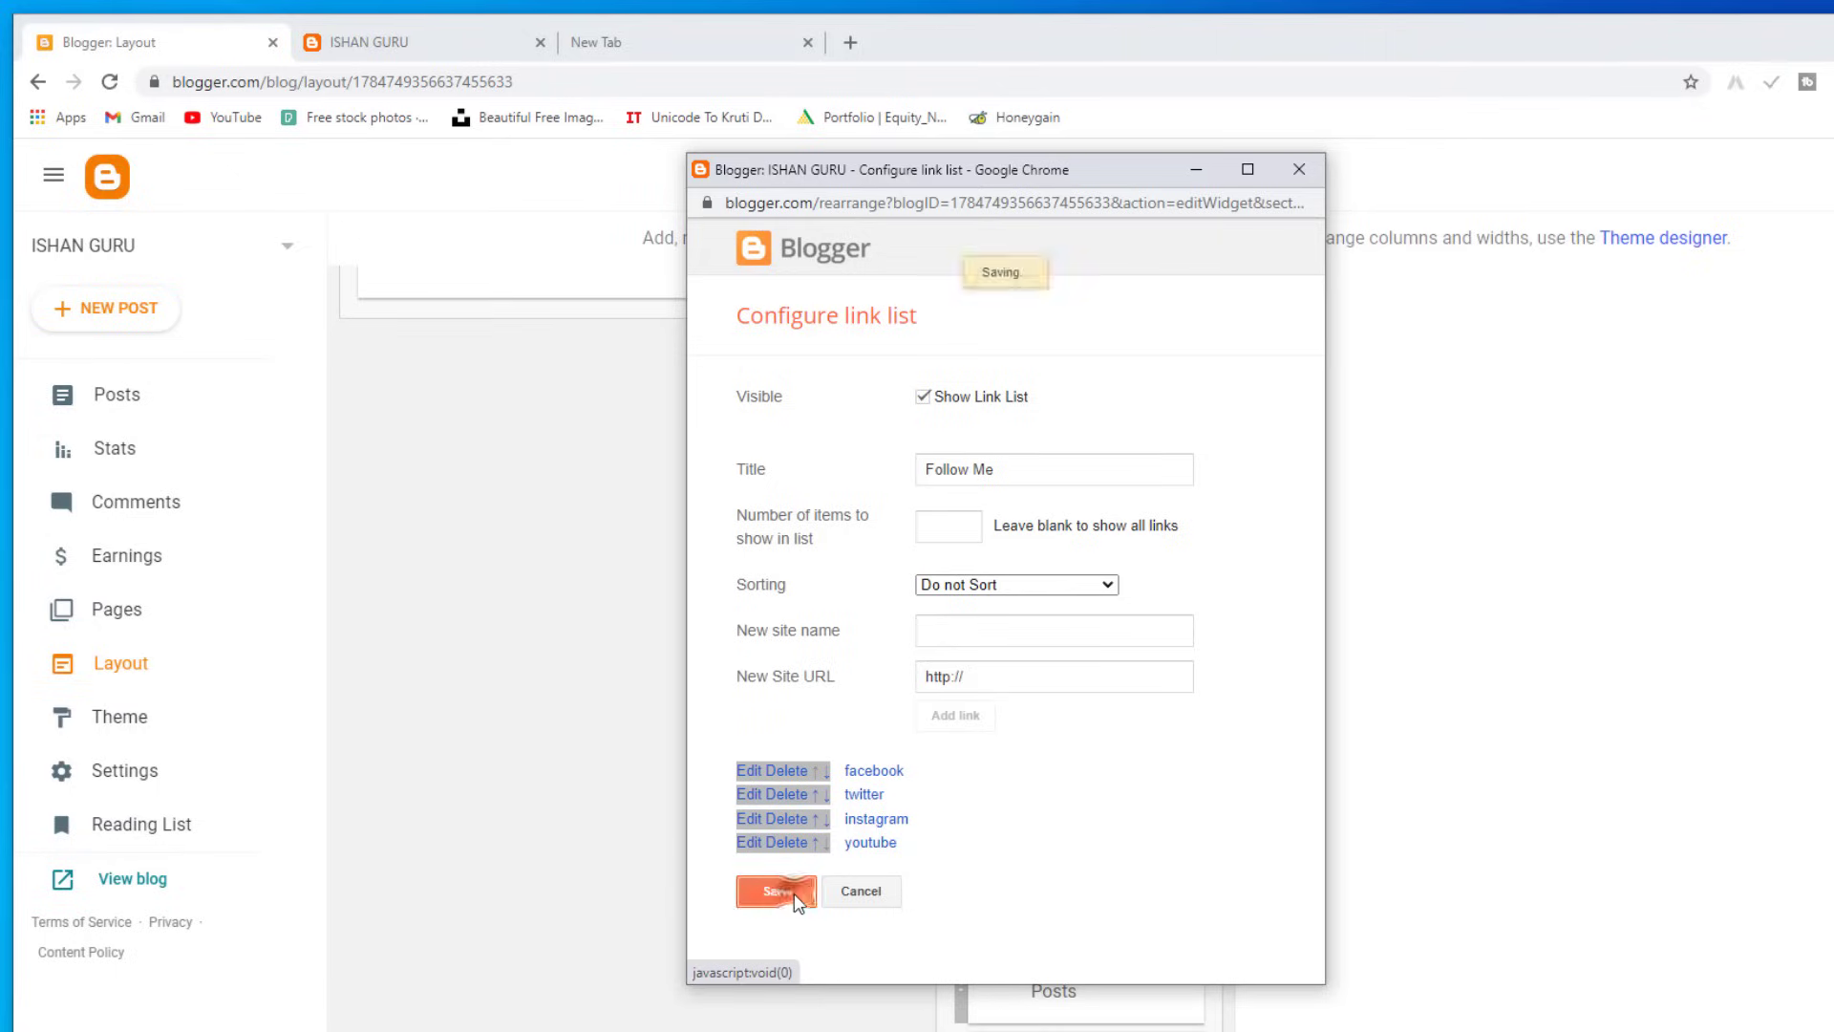
click(111, 83)
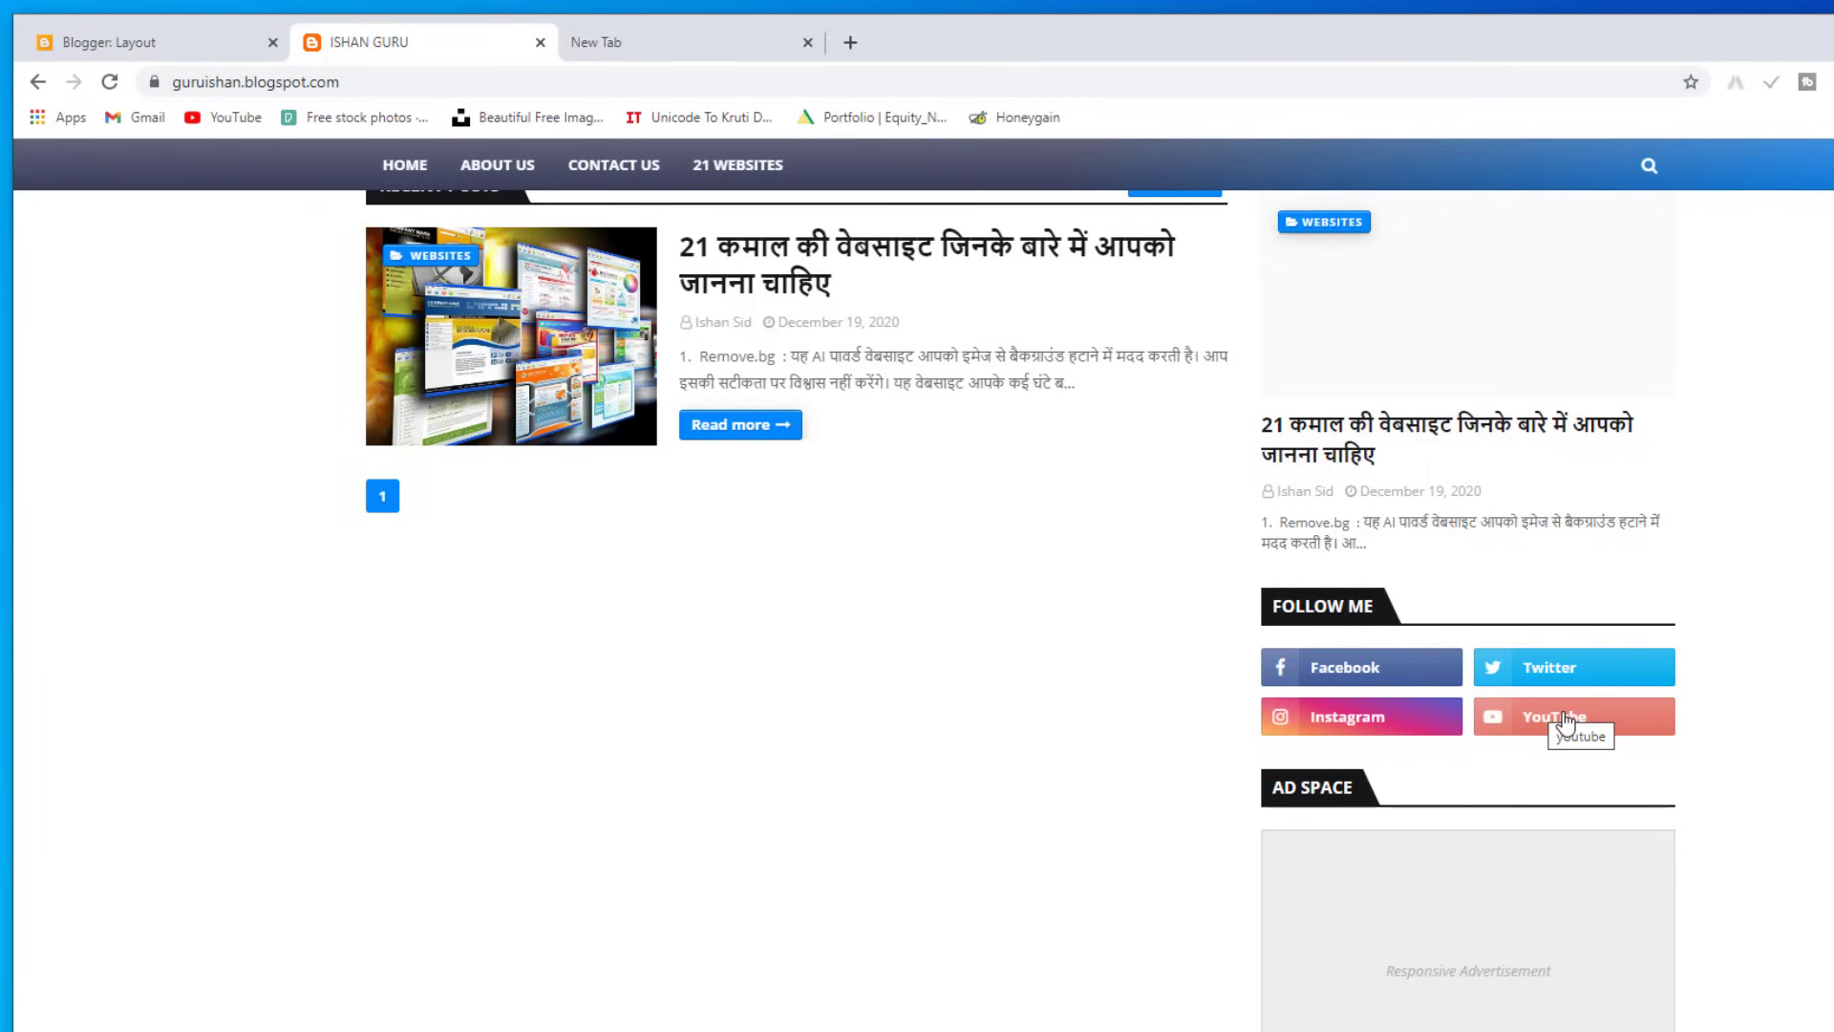
scroll(1559, 539, down, 2)
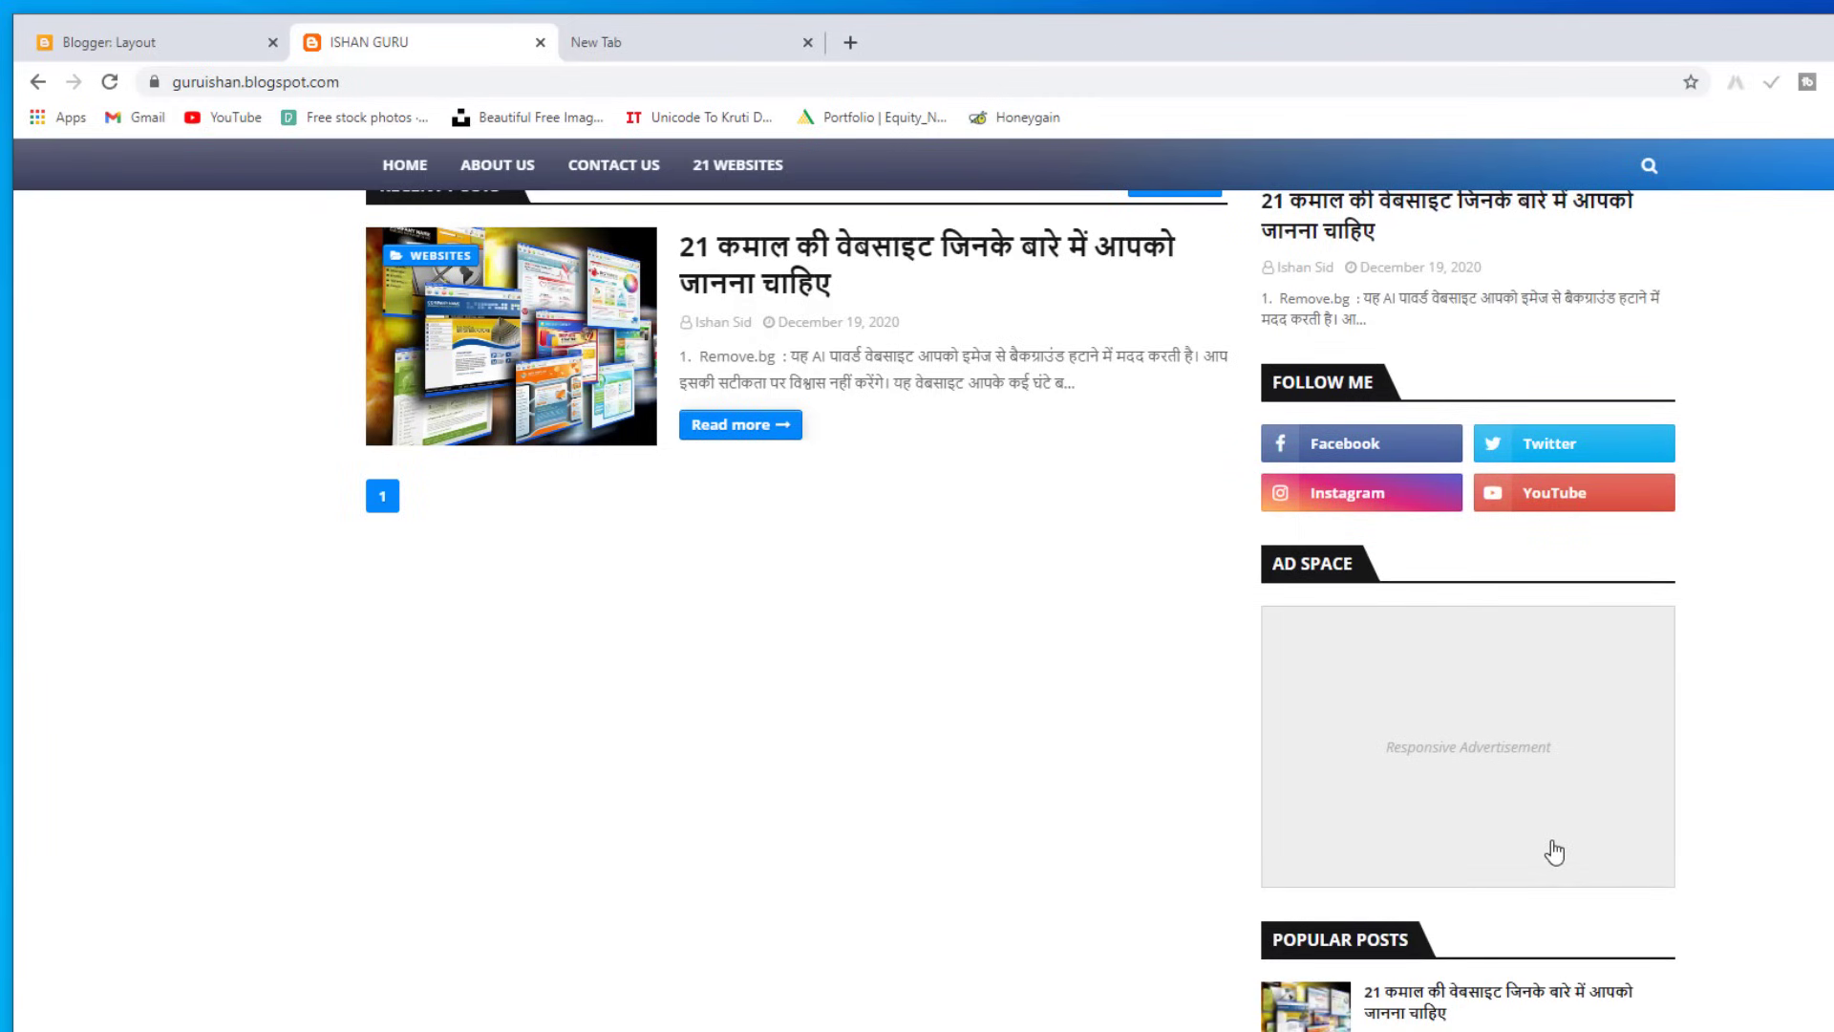
Step: Turn off Show HTML/JavaScript for the Ad Space gadget in Sidebar Right (B), save it and reload the live blog
click(147, 44)
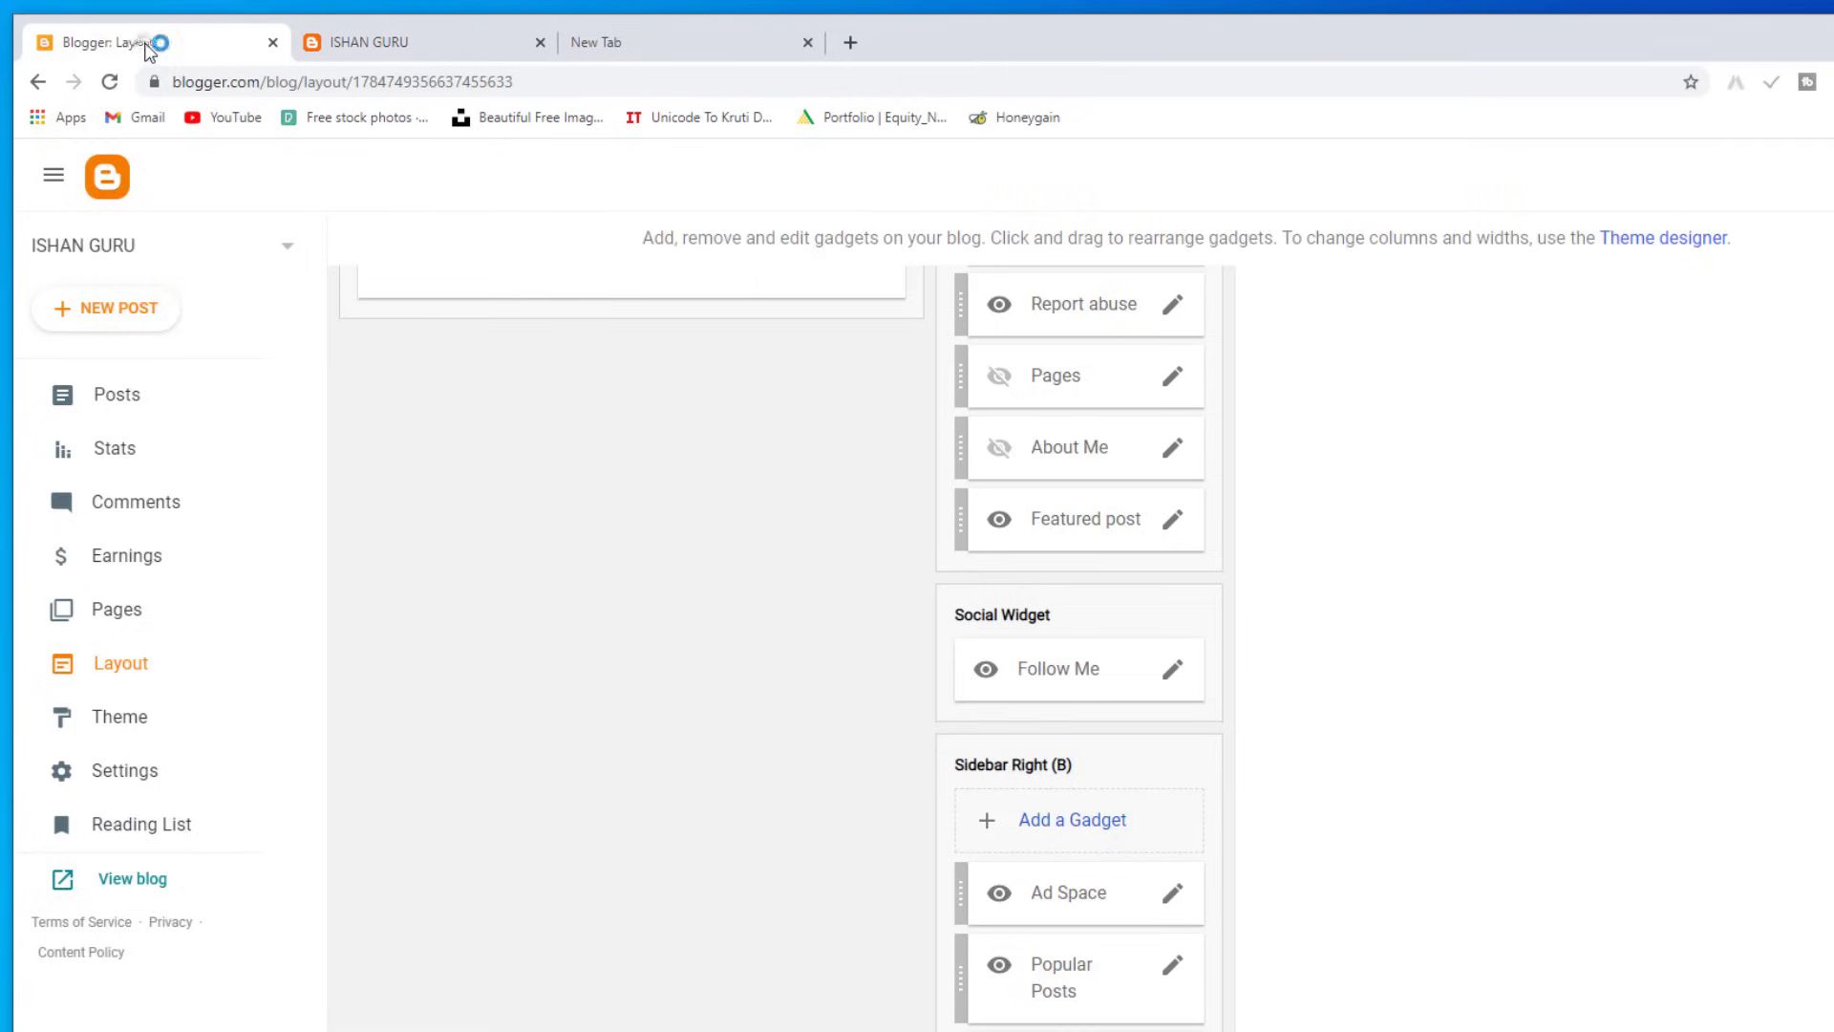
scroll(1105, 764, down, 2)
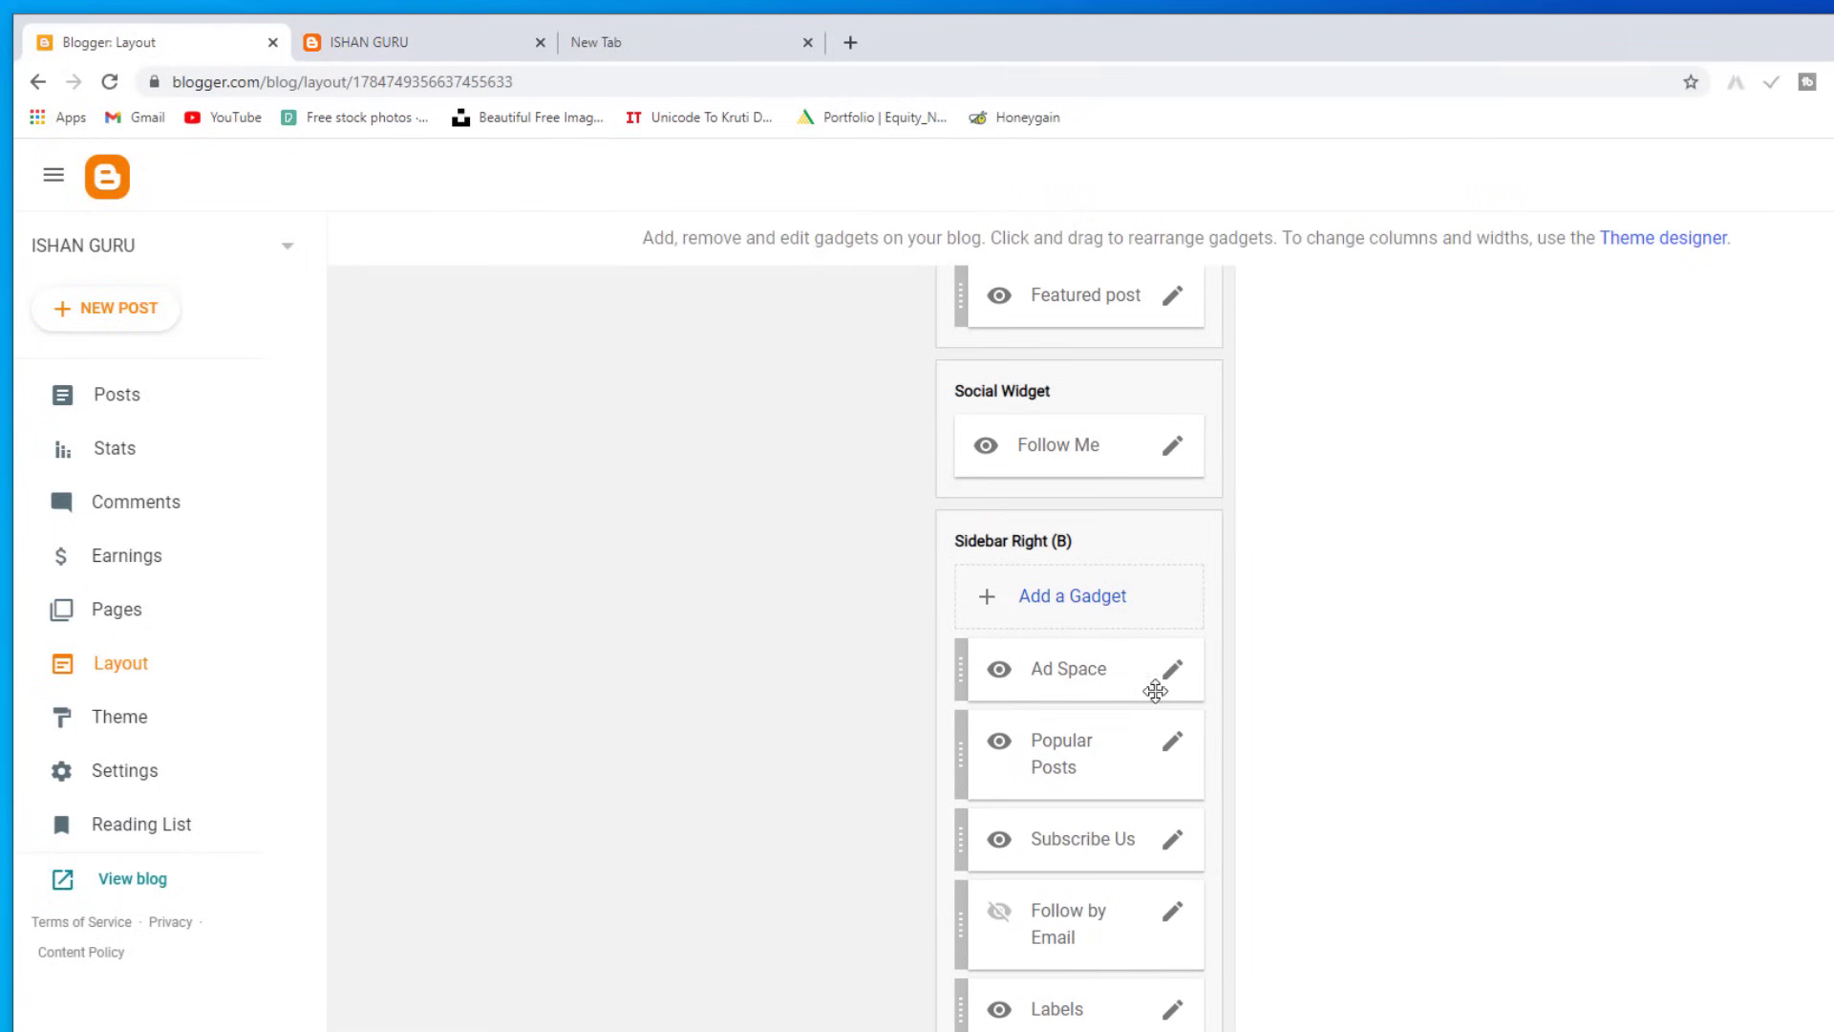
click(1173, 674)
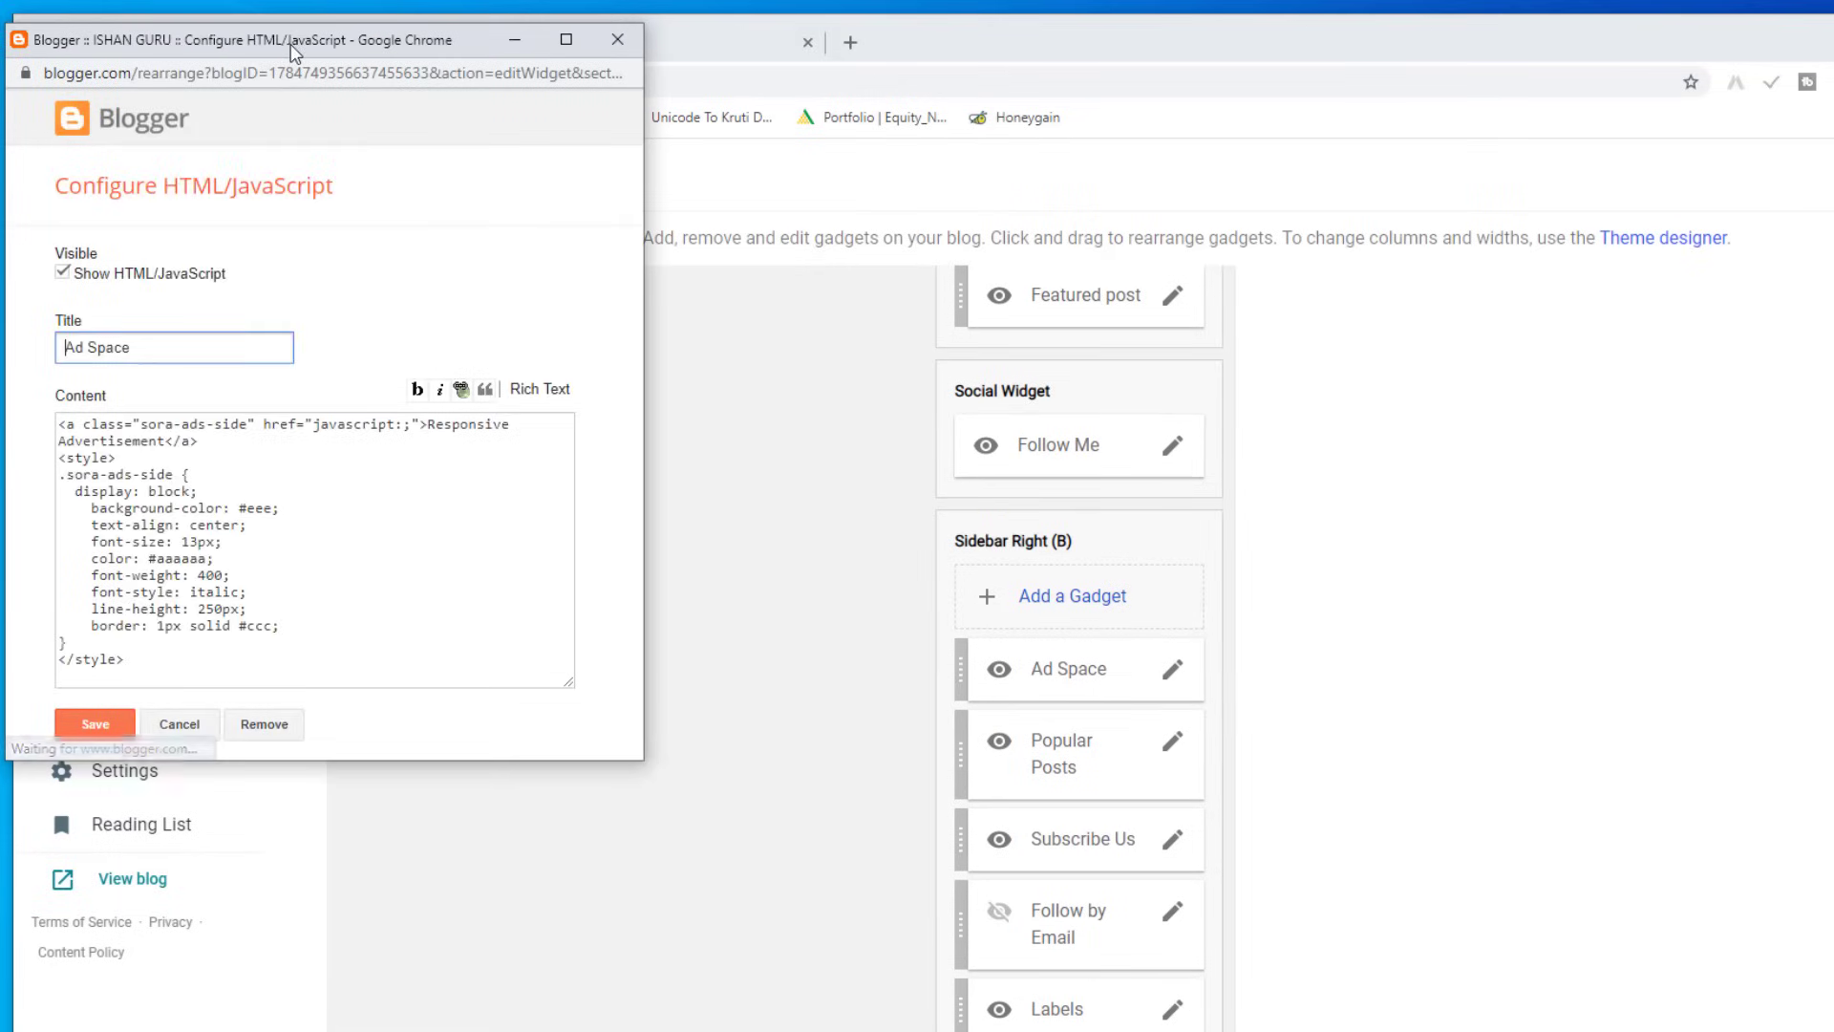
click(375, 425)
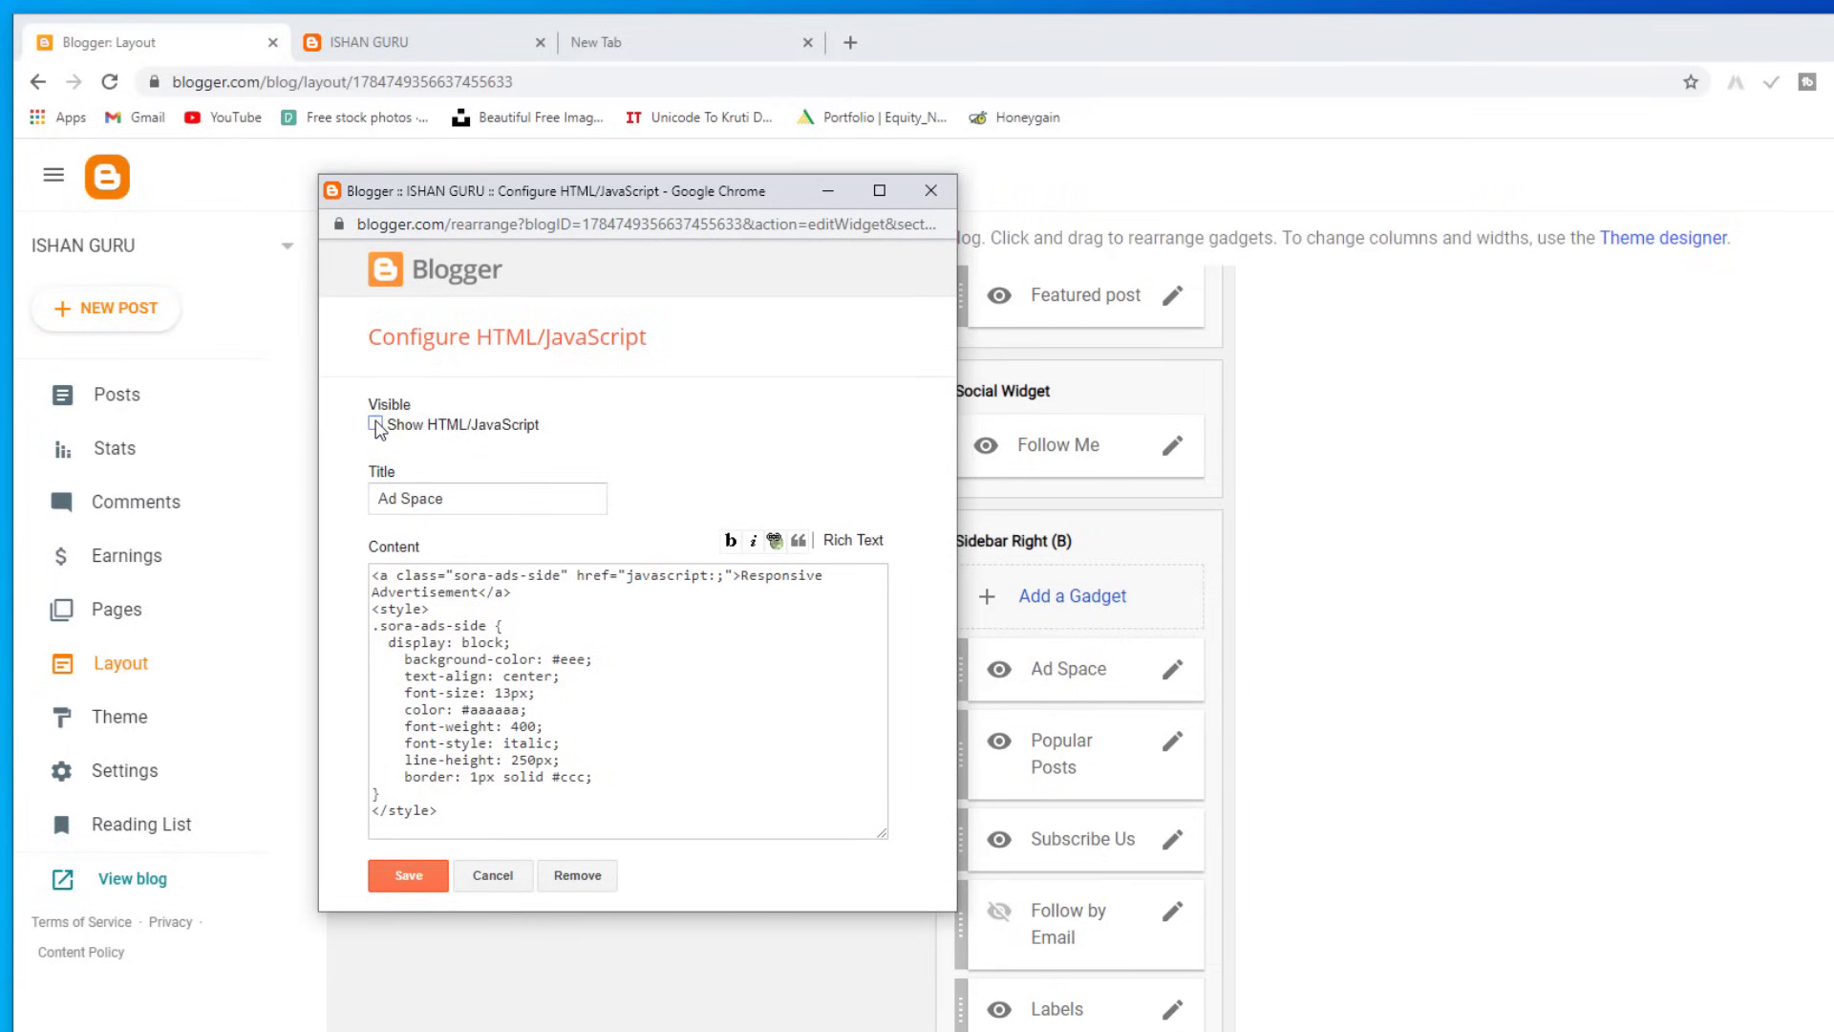
click(538, 626)
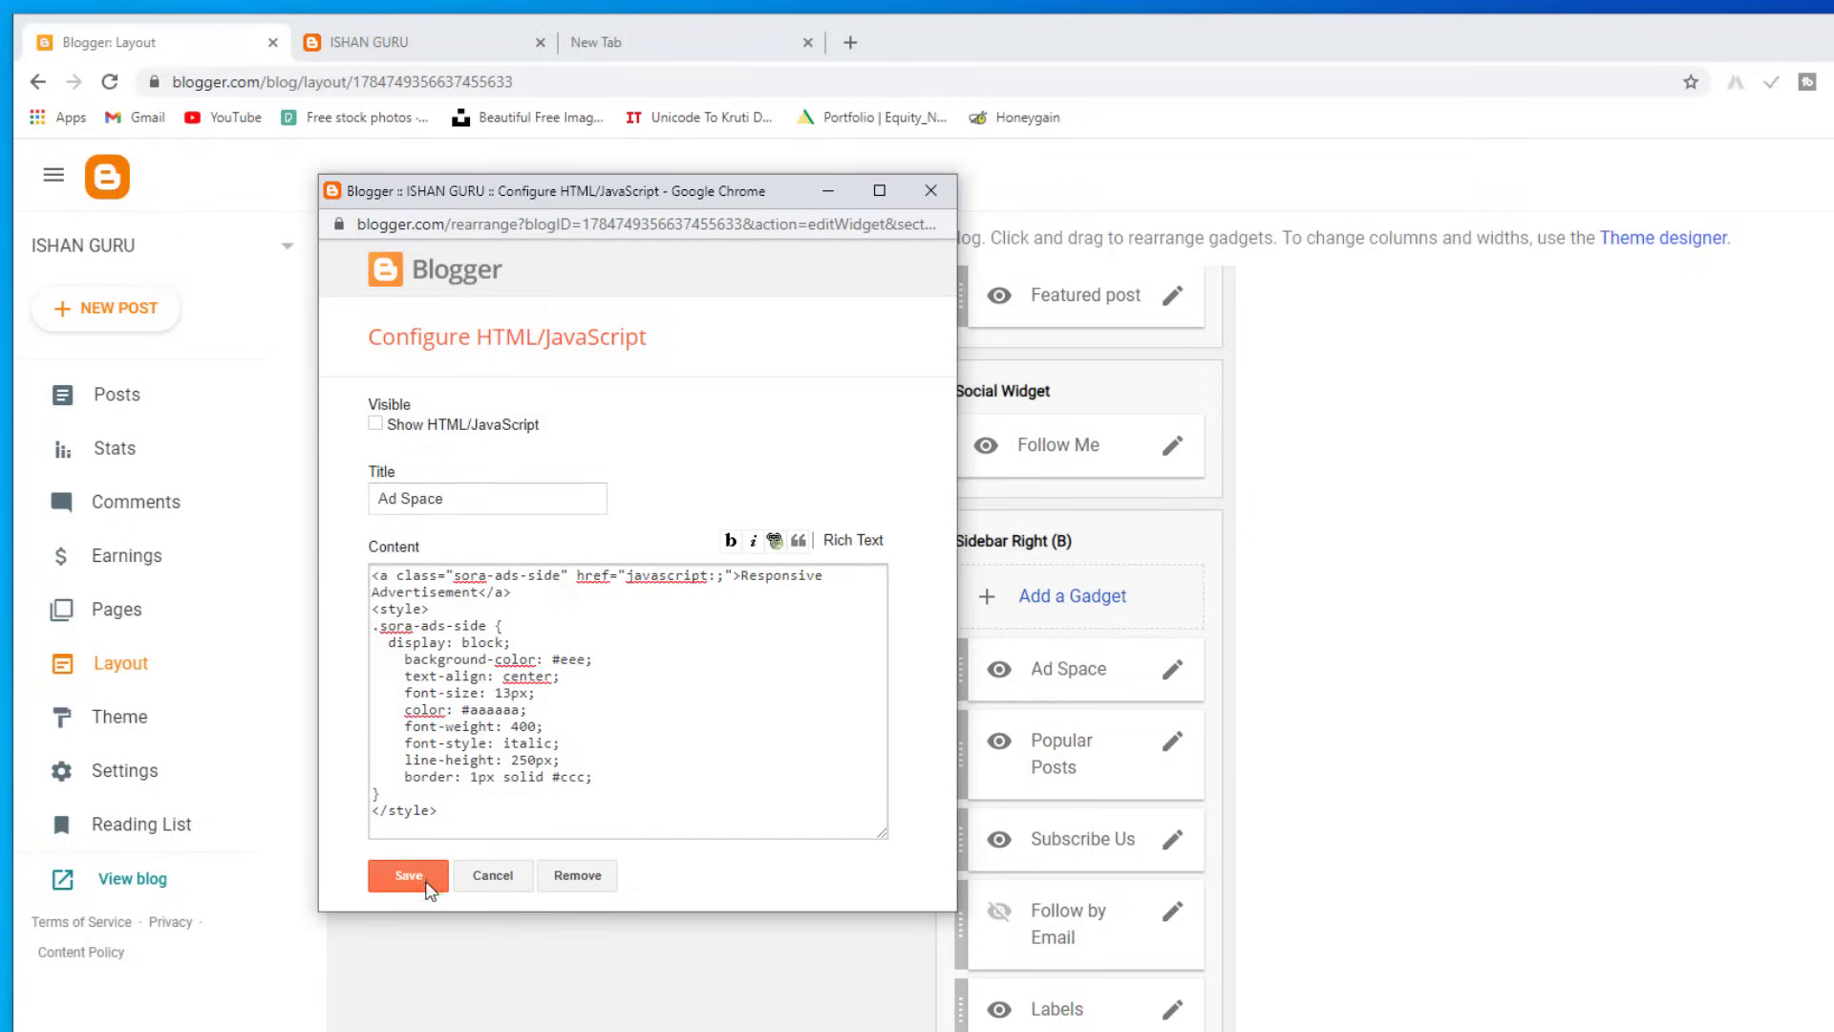
click(407, 876)
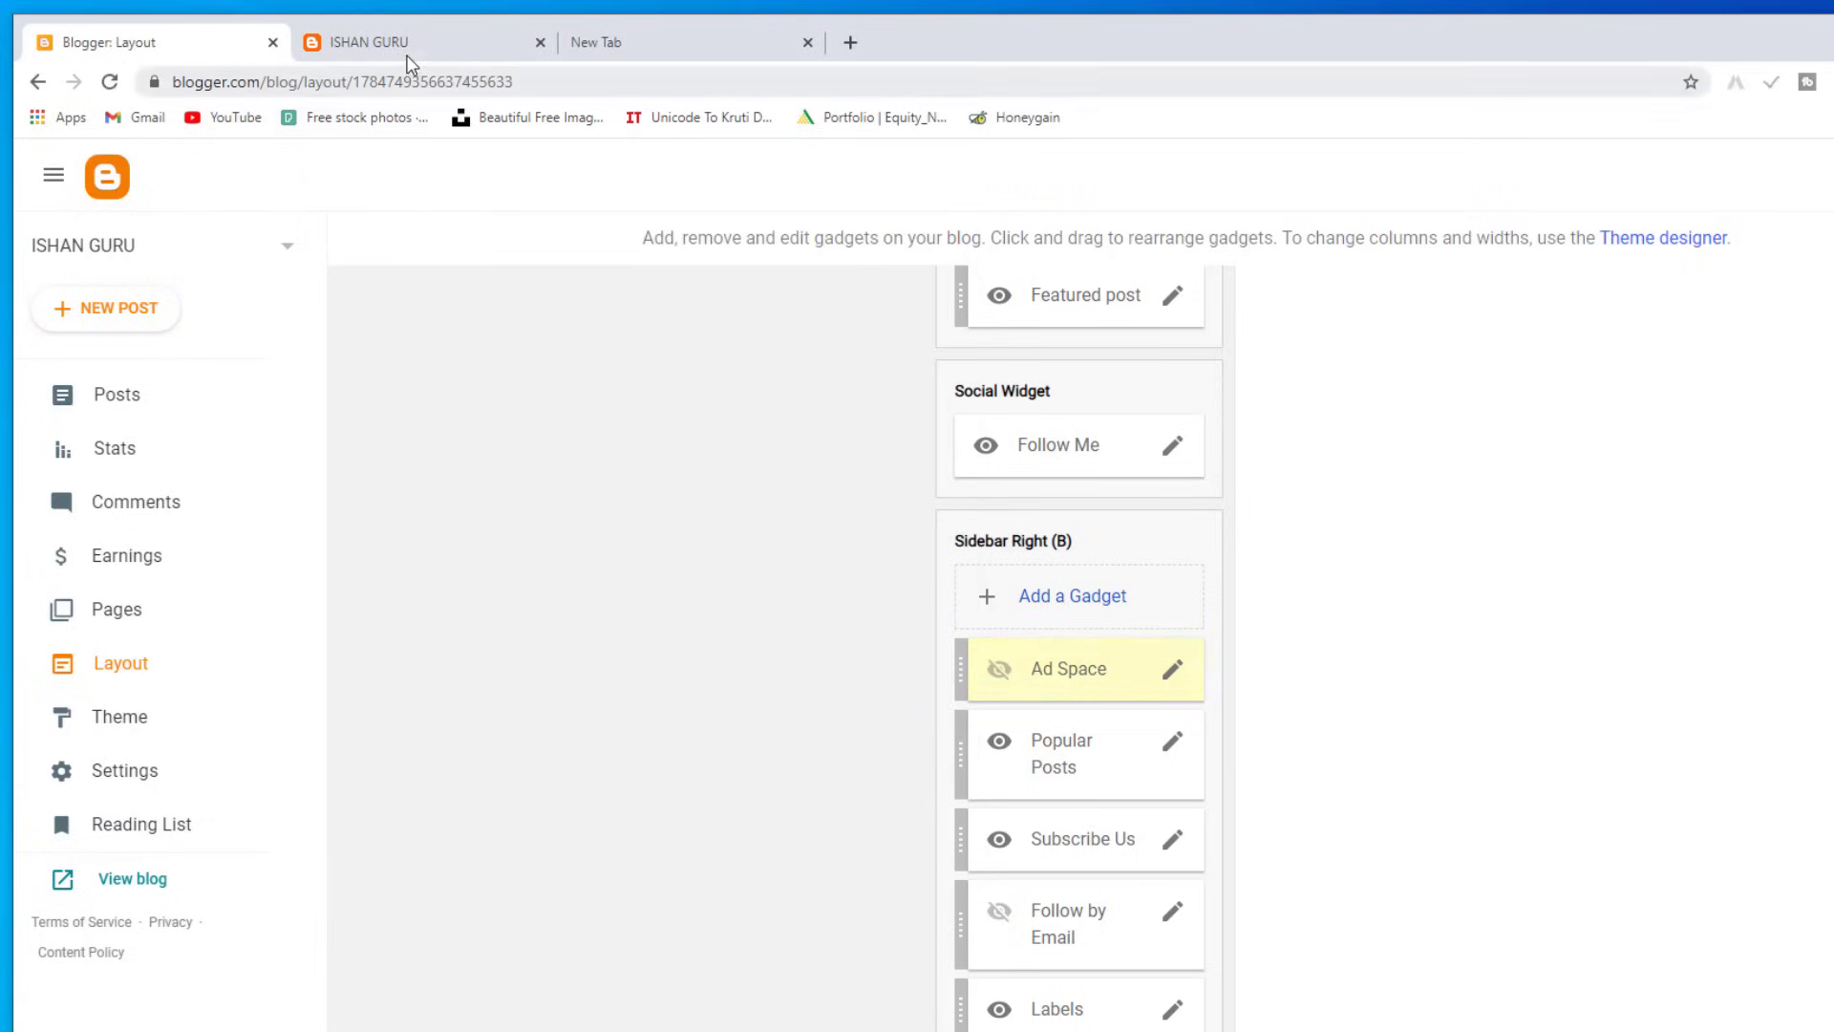
click(408, 55)
click(110, 82)
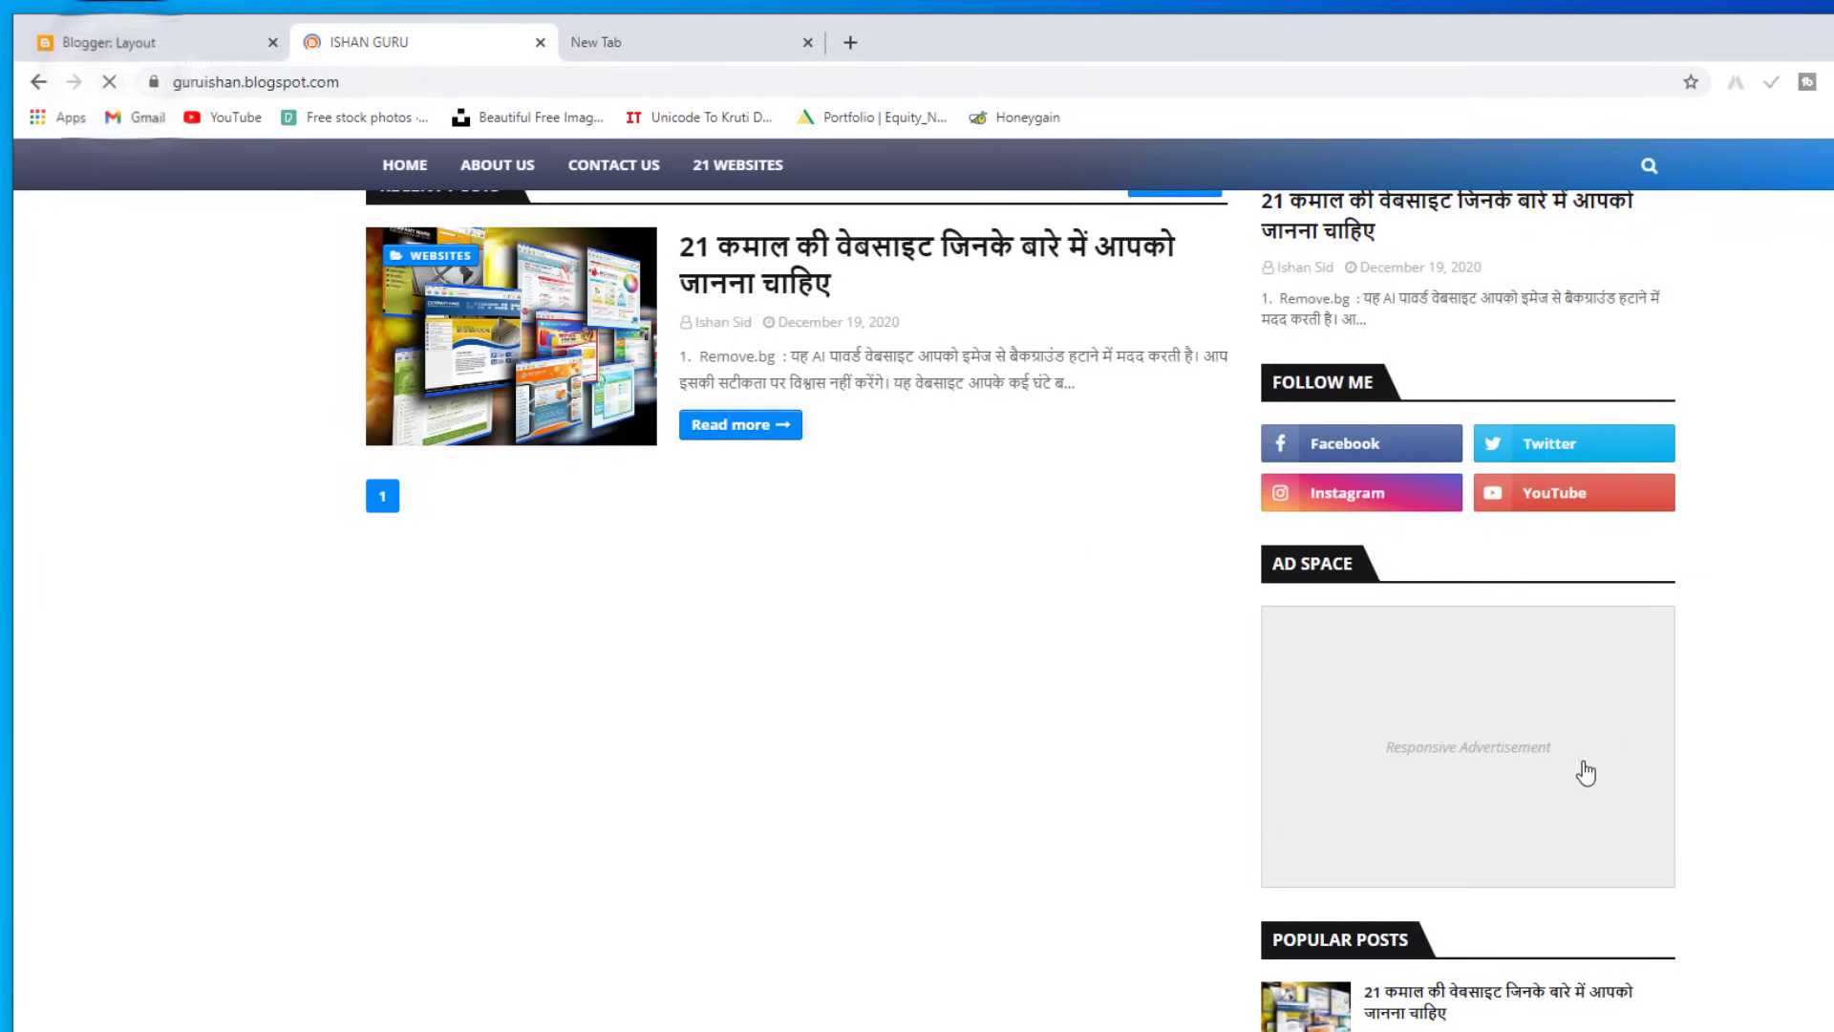
Step: Turn off Show HTML/JavaScript for the Subscribe Us gadget in Sidebar Right (B), save it and review the reloaded live blog
click(232, 48)
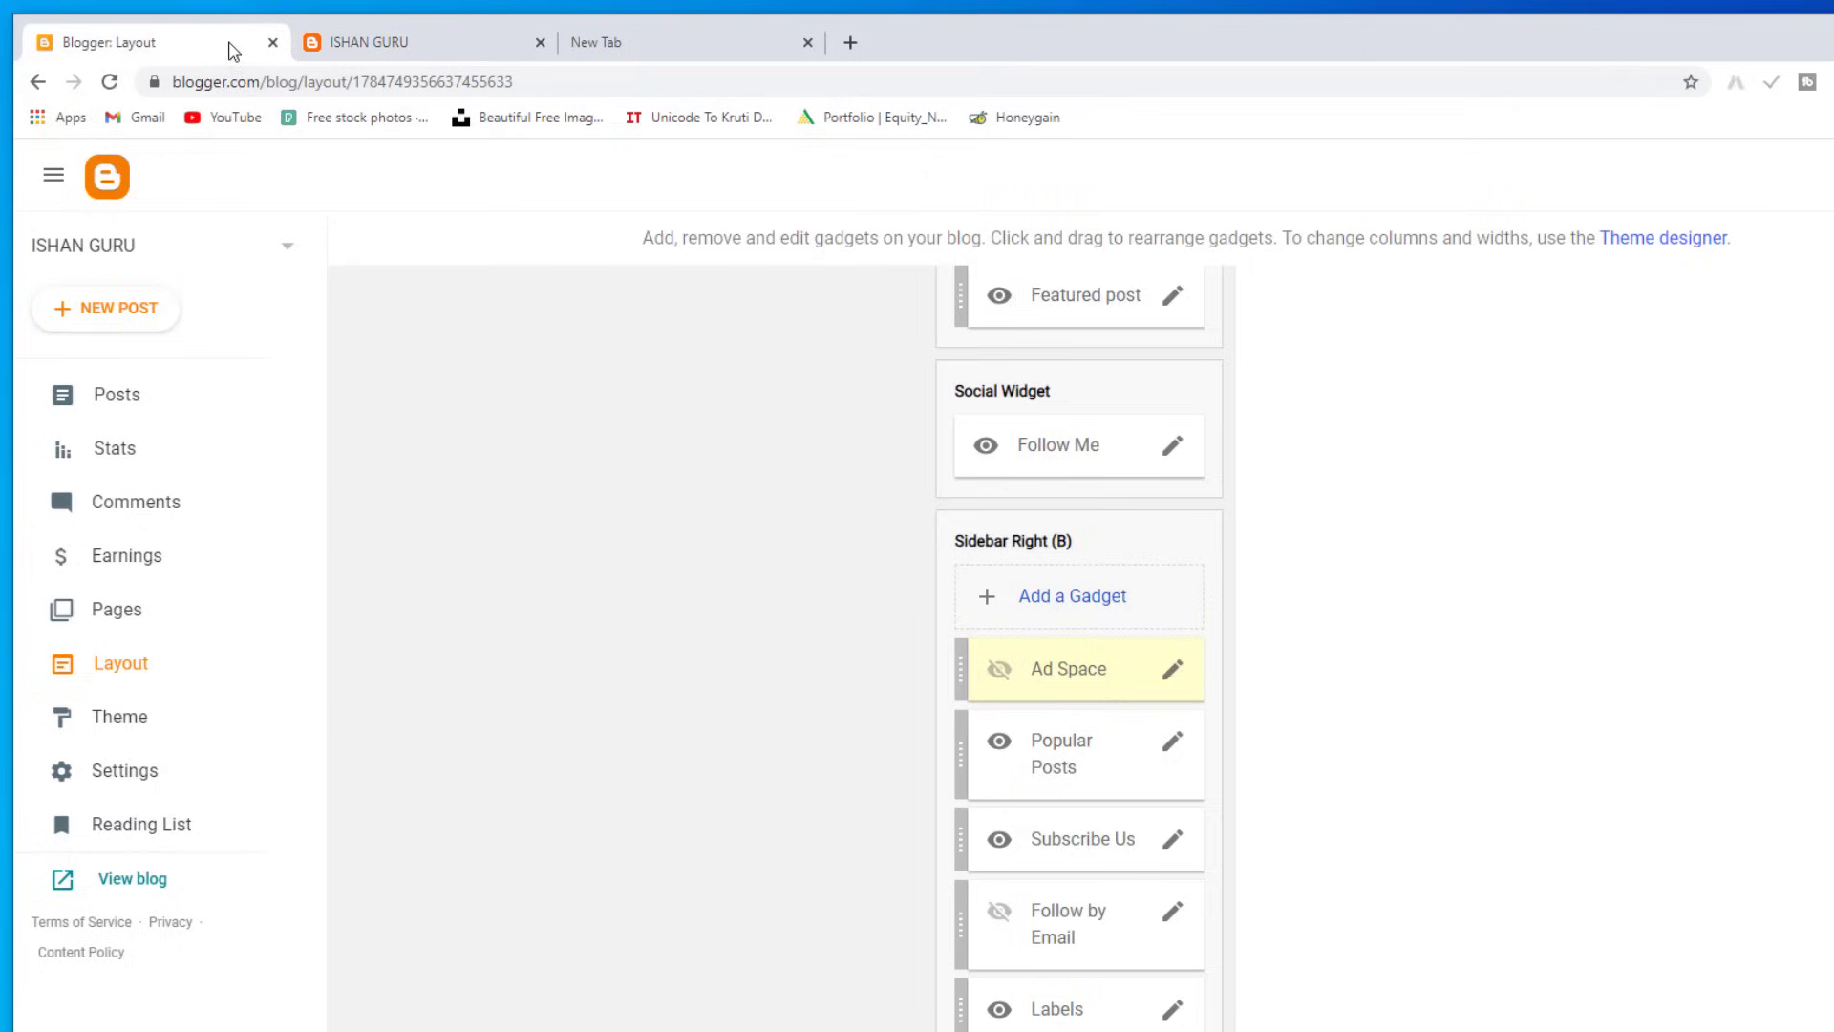
scroll(1060, 697, down, 5)
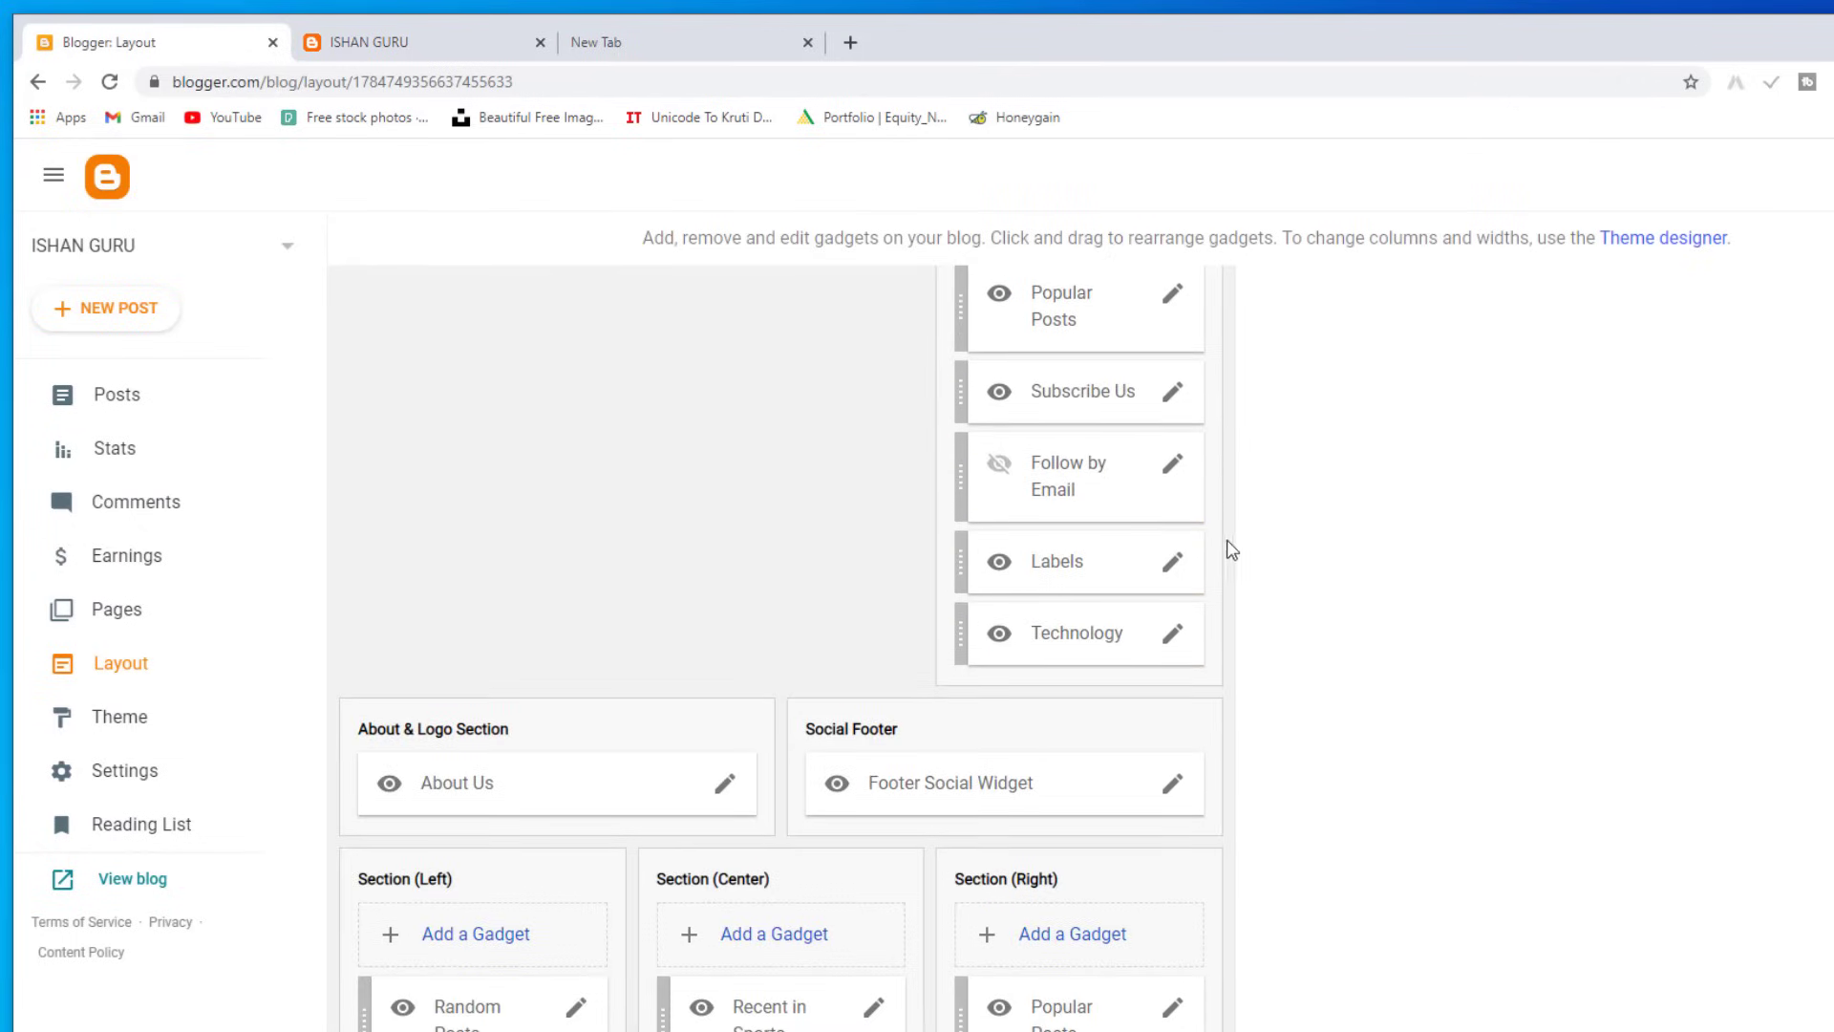
scroll(1227, 552, up, 1)
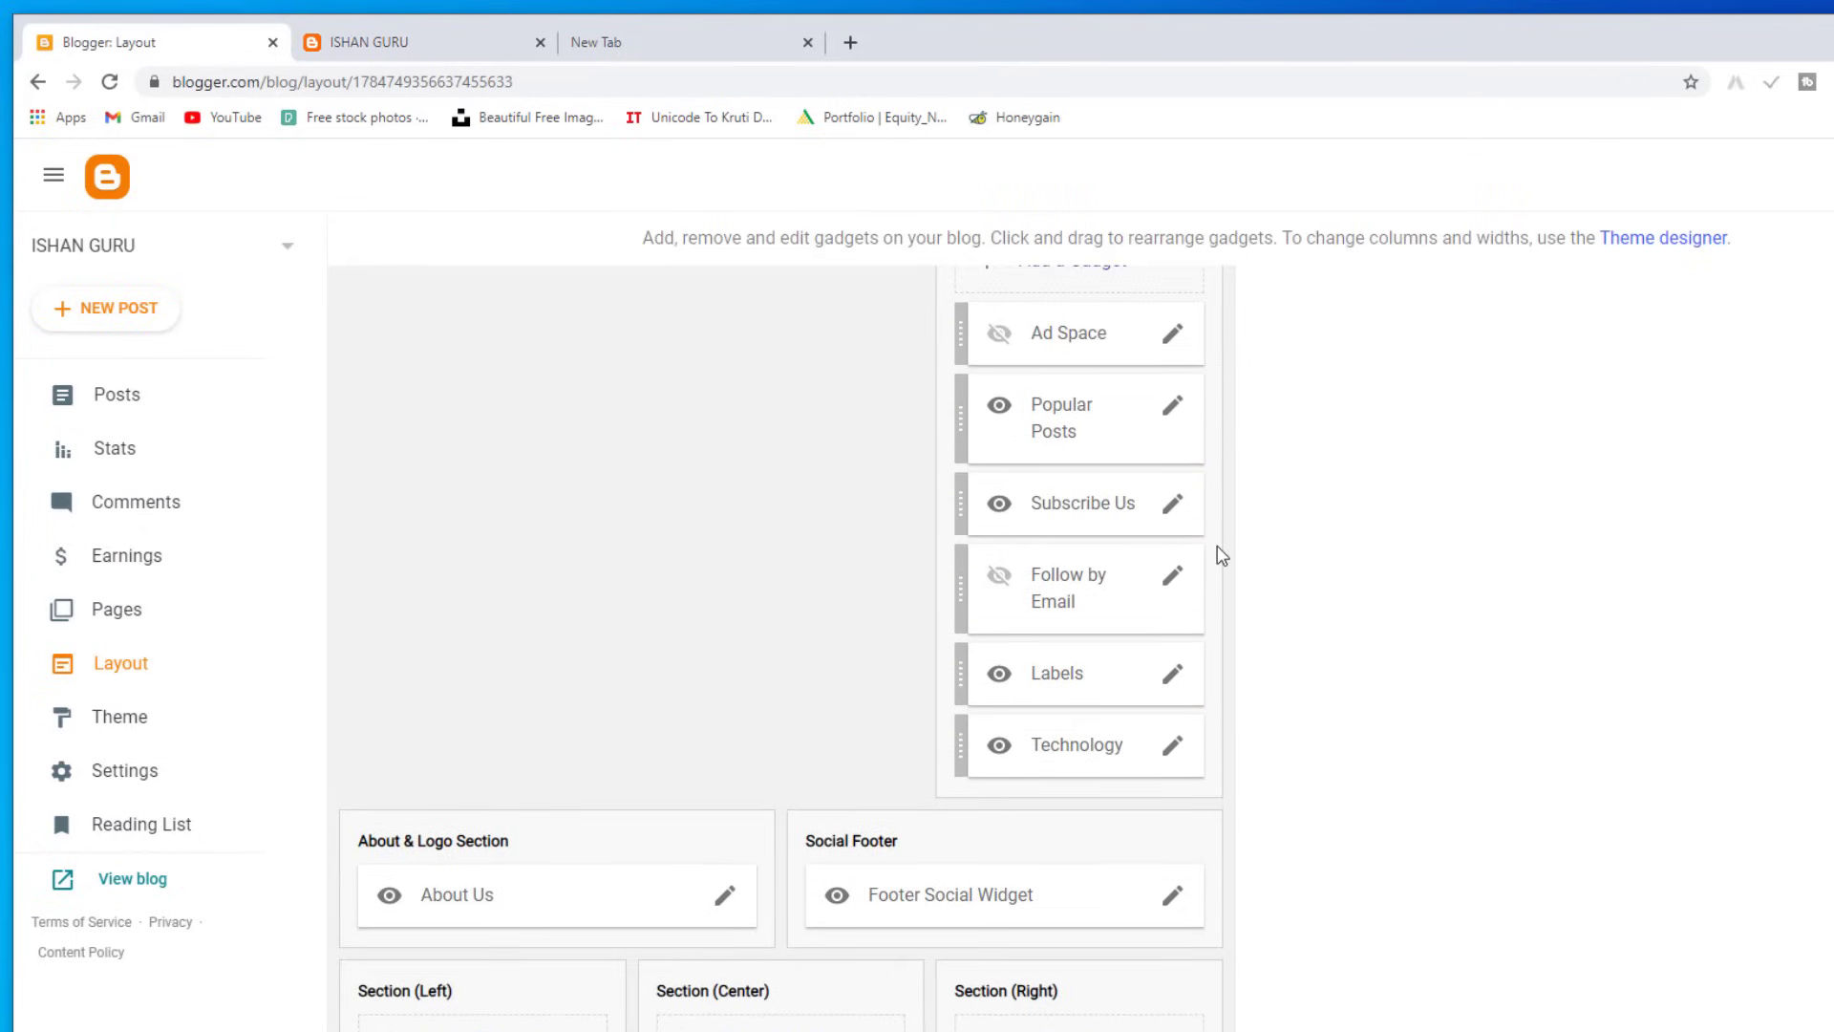
click(1173, 504)
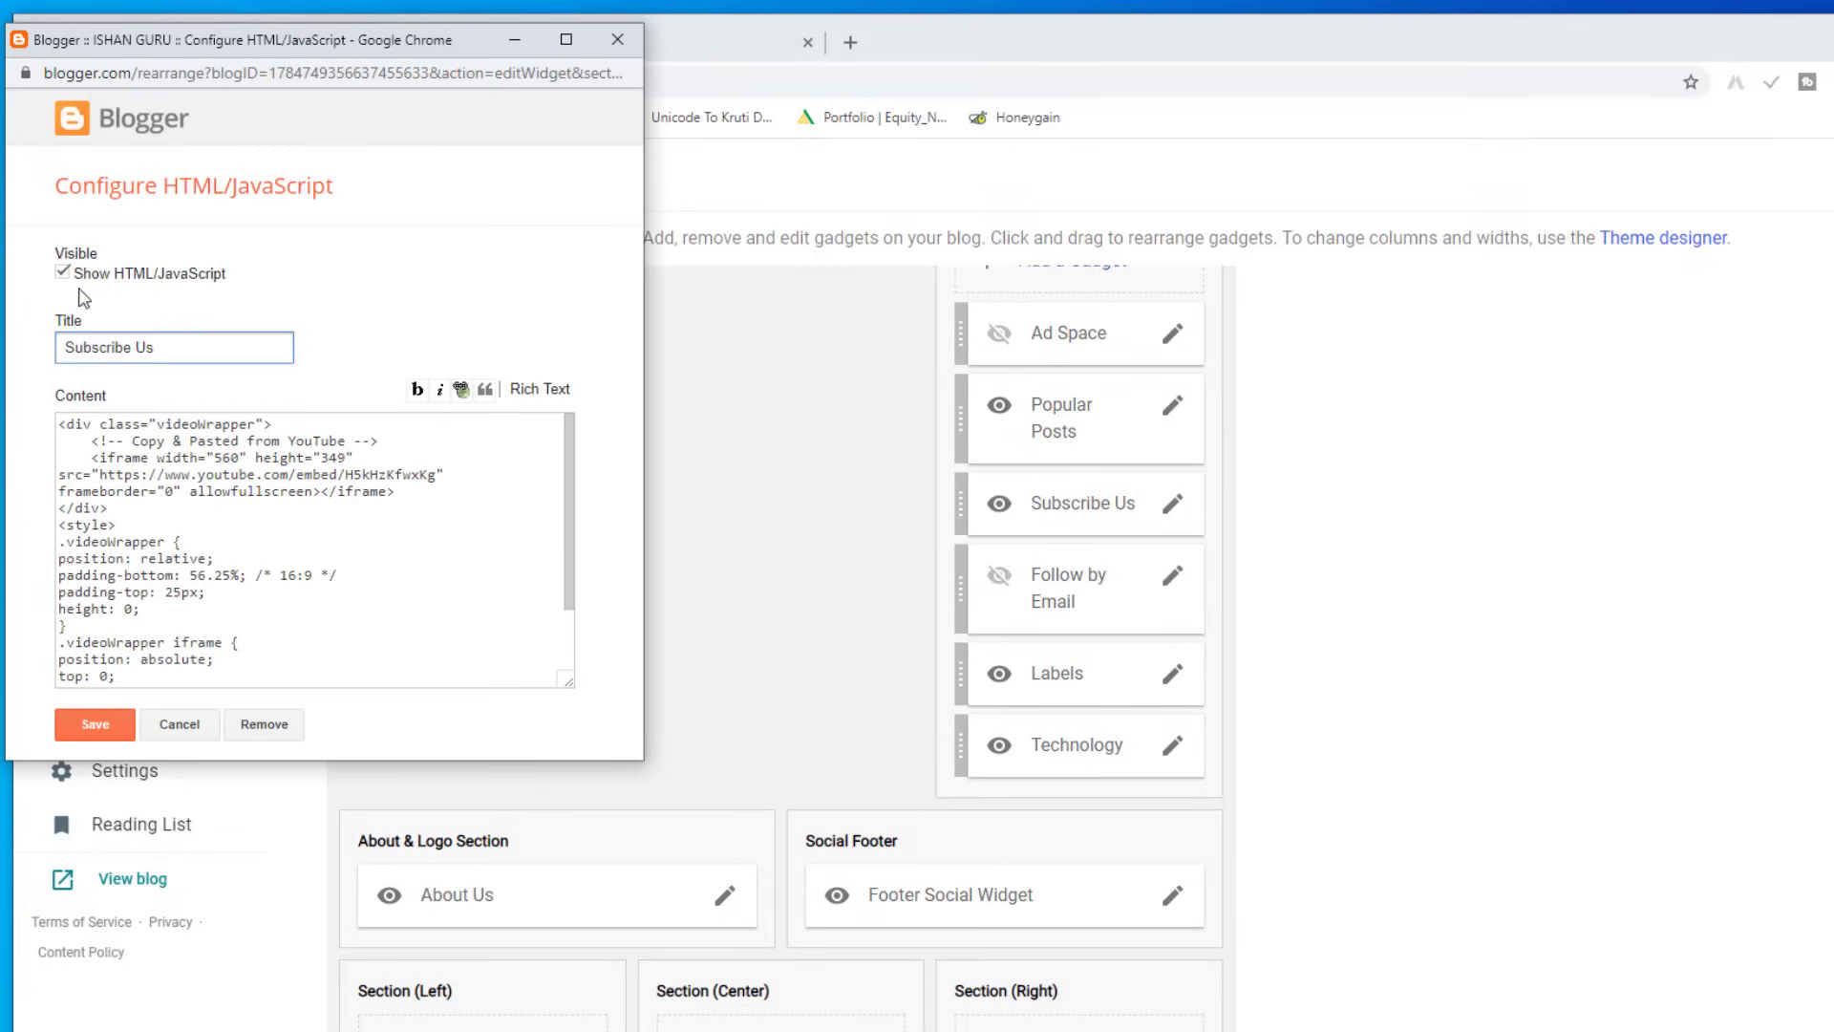
click(62, 275)
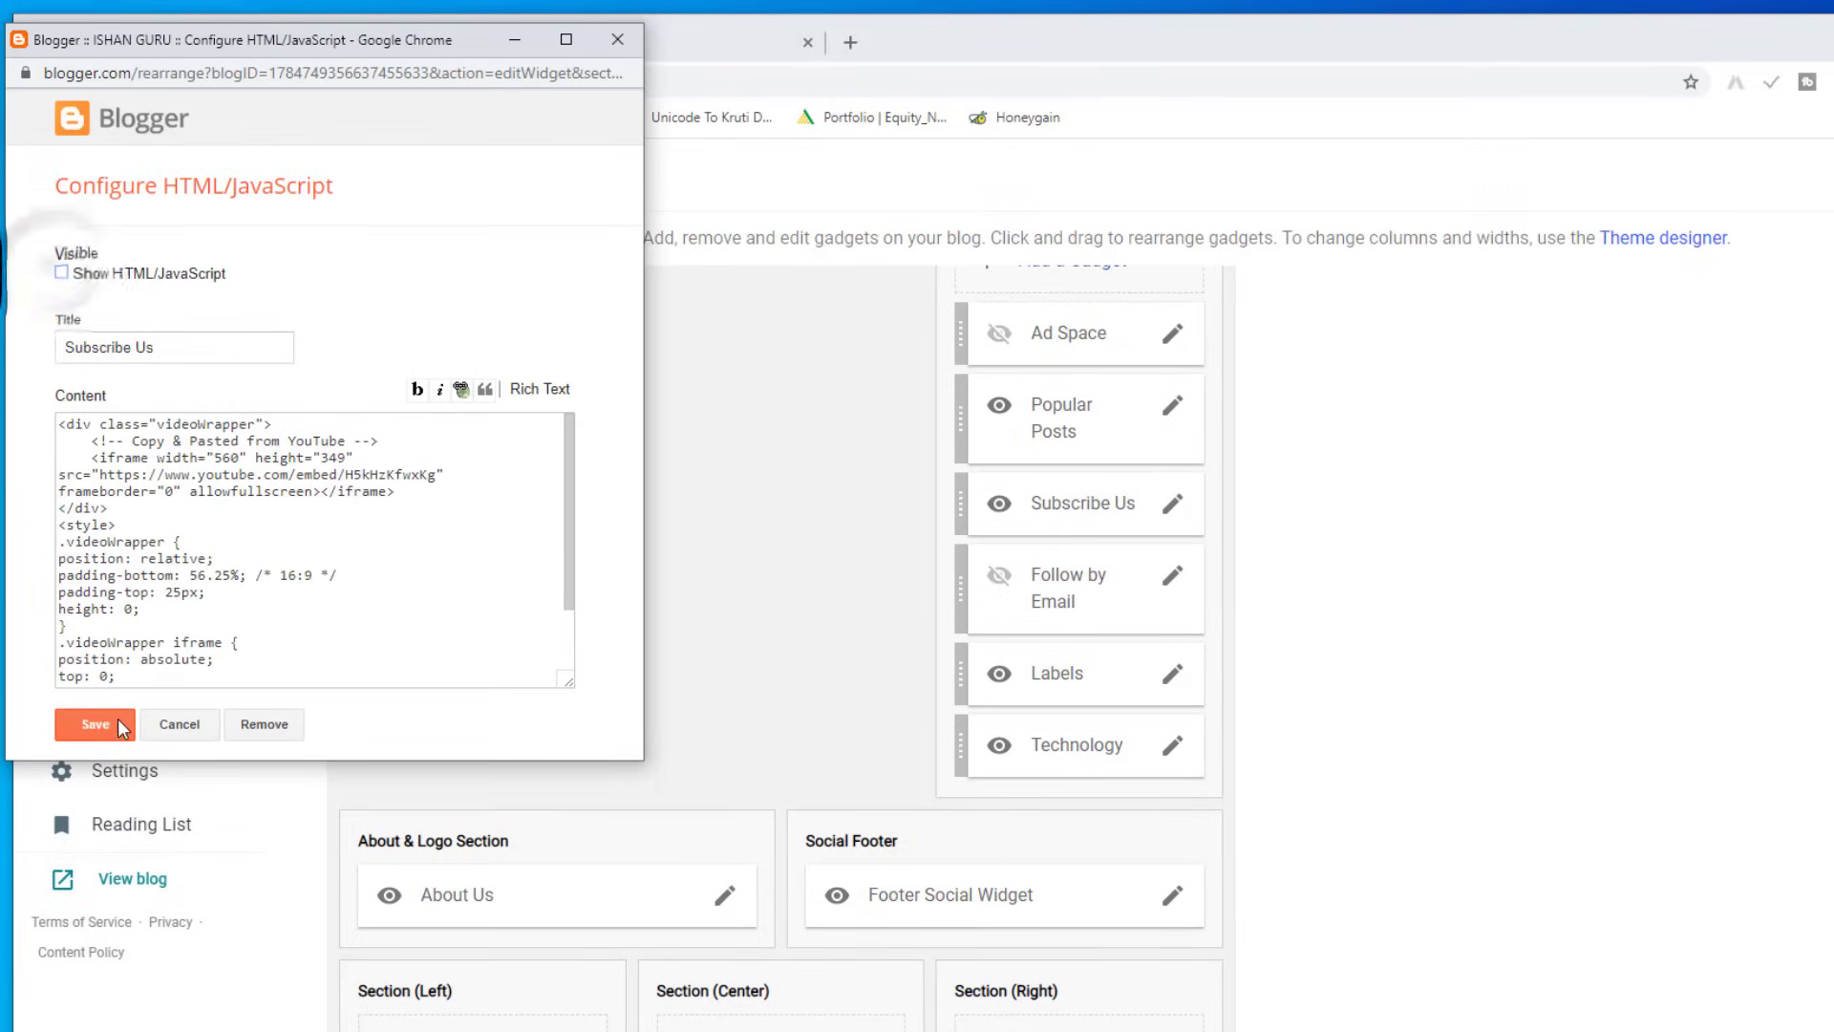
click(116, 720)
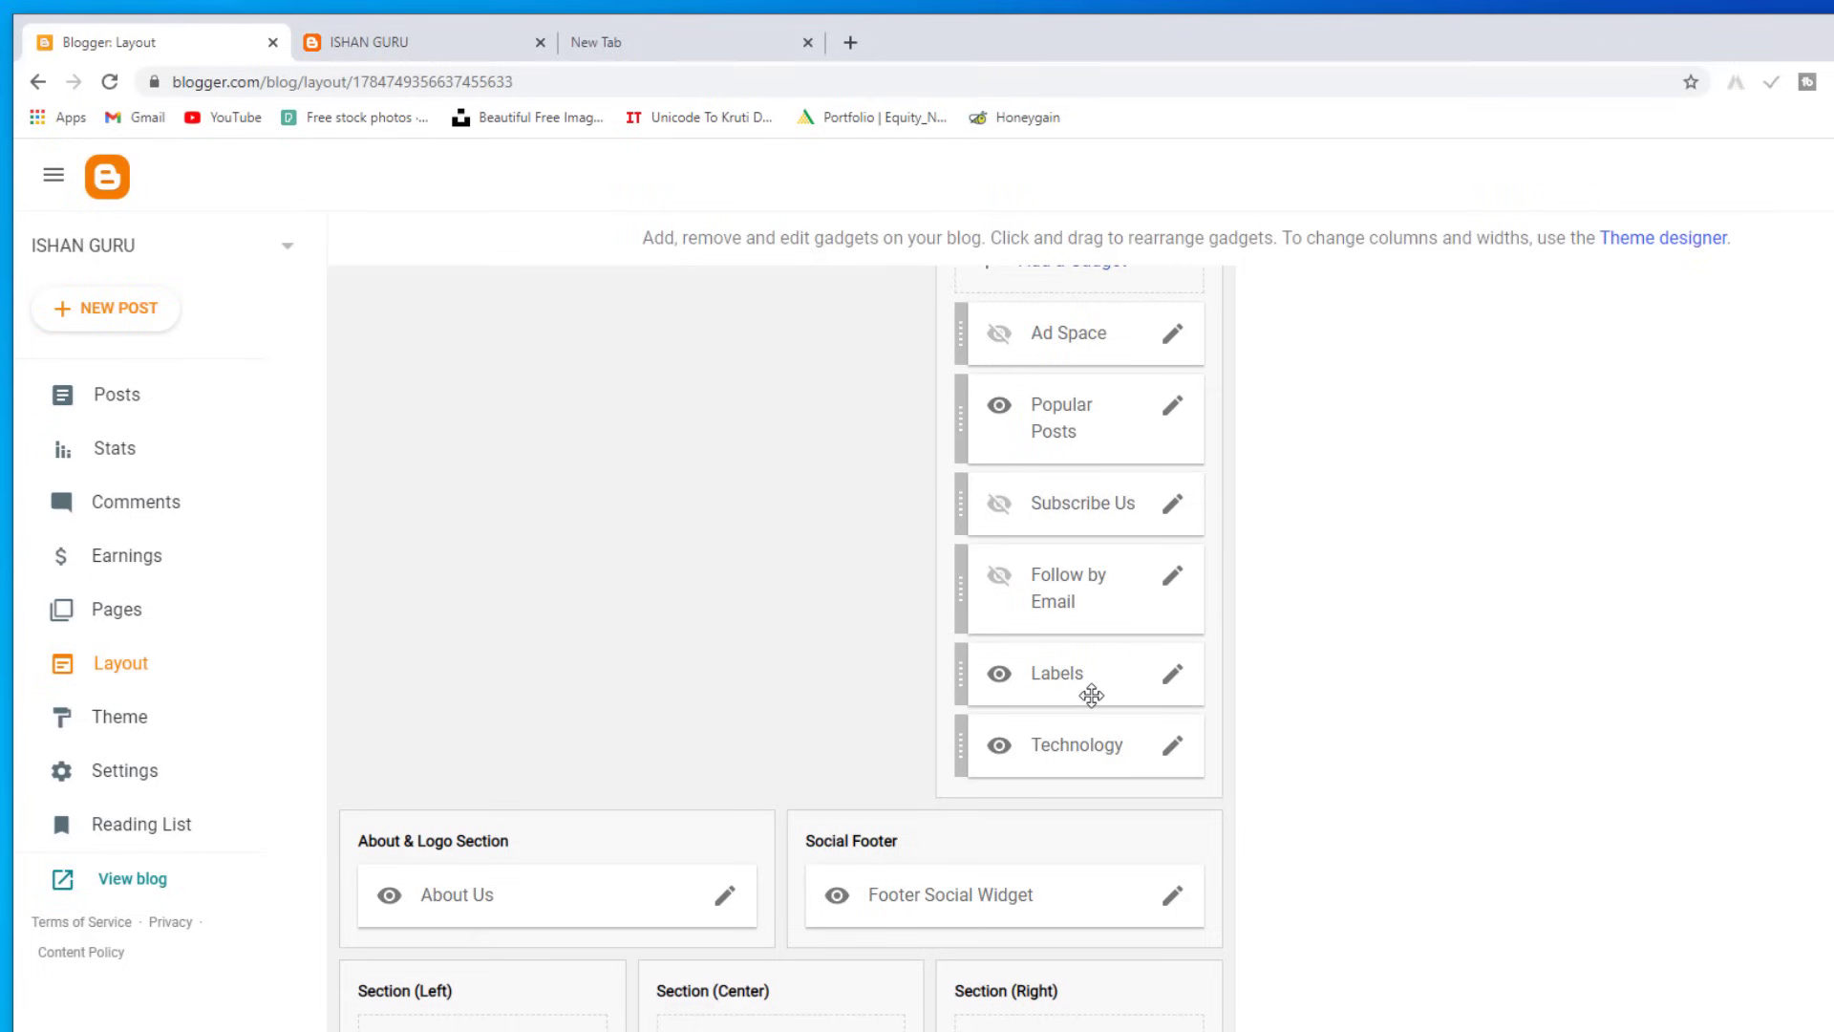
click(432, 43)
click(110, 82)
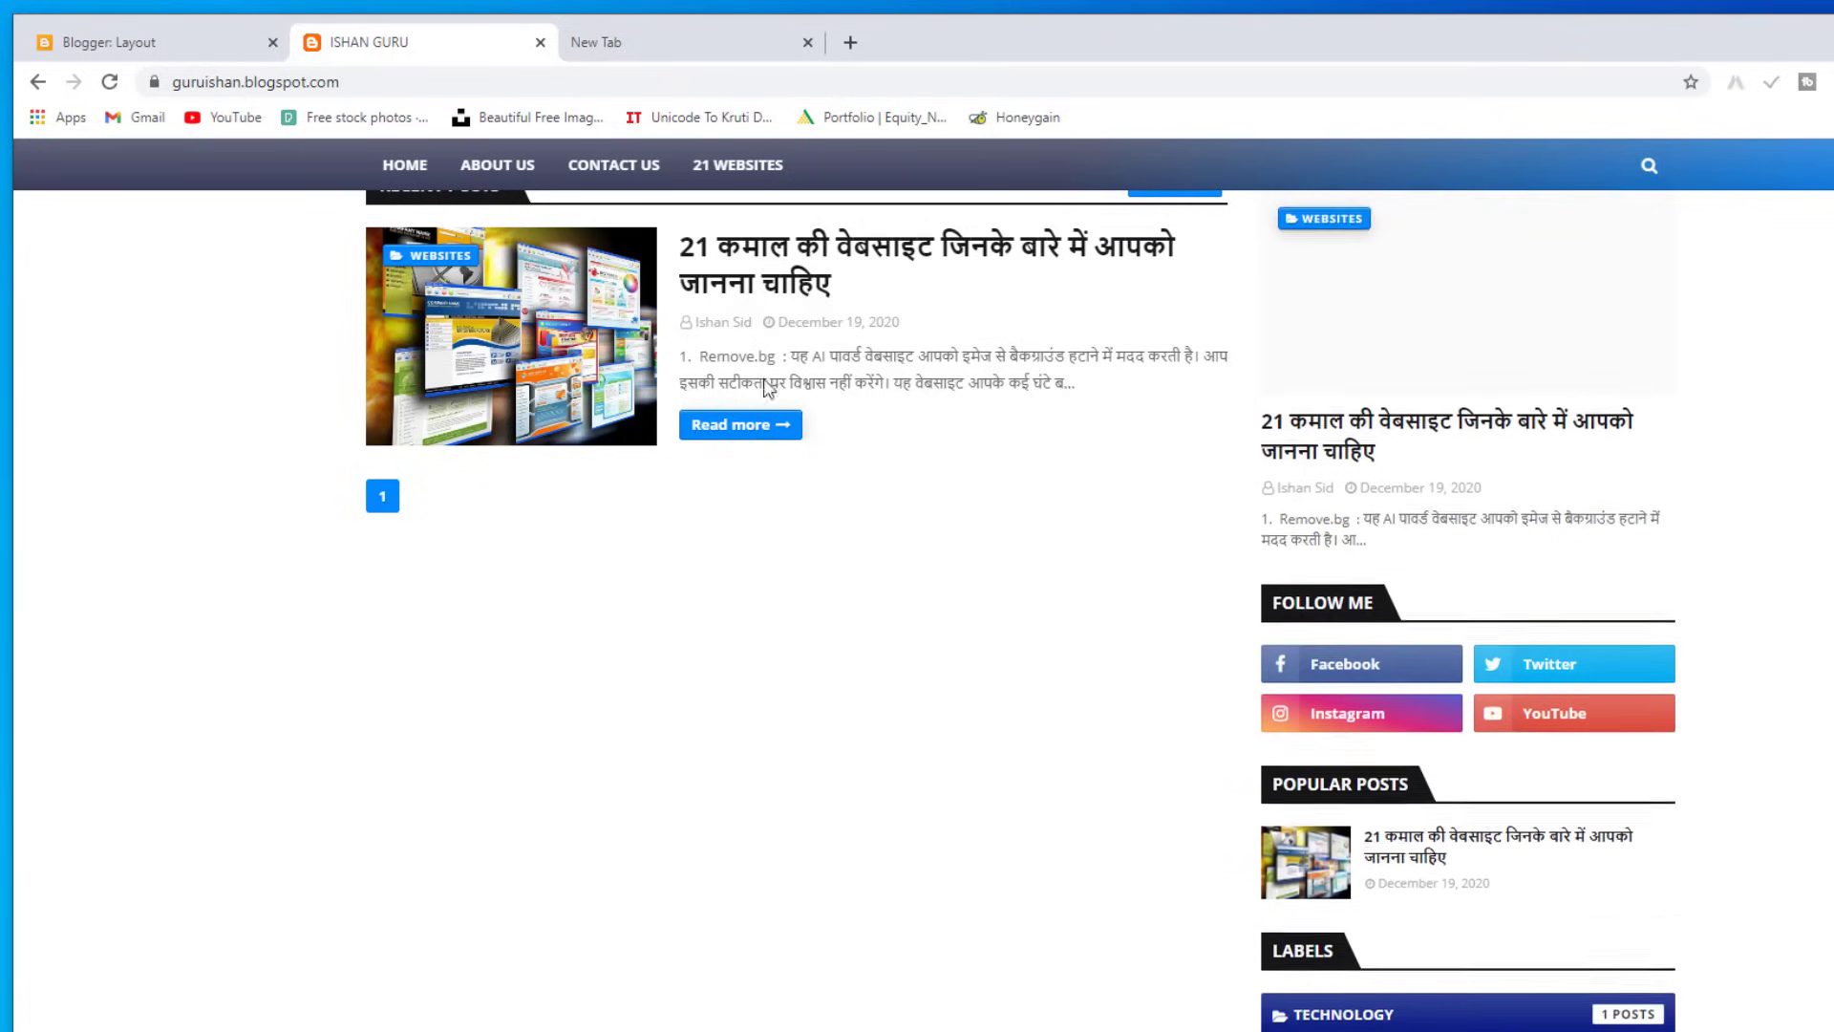
scroll(1567, 764, down, 1)
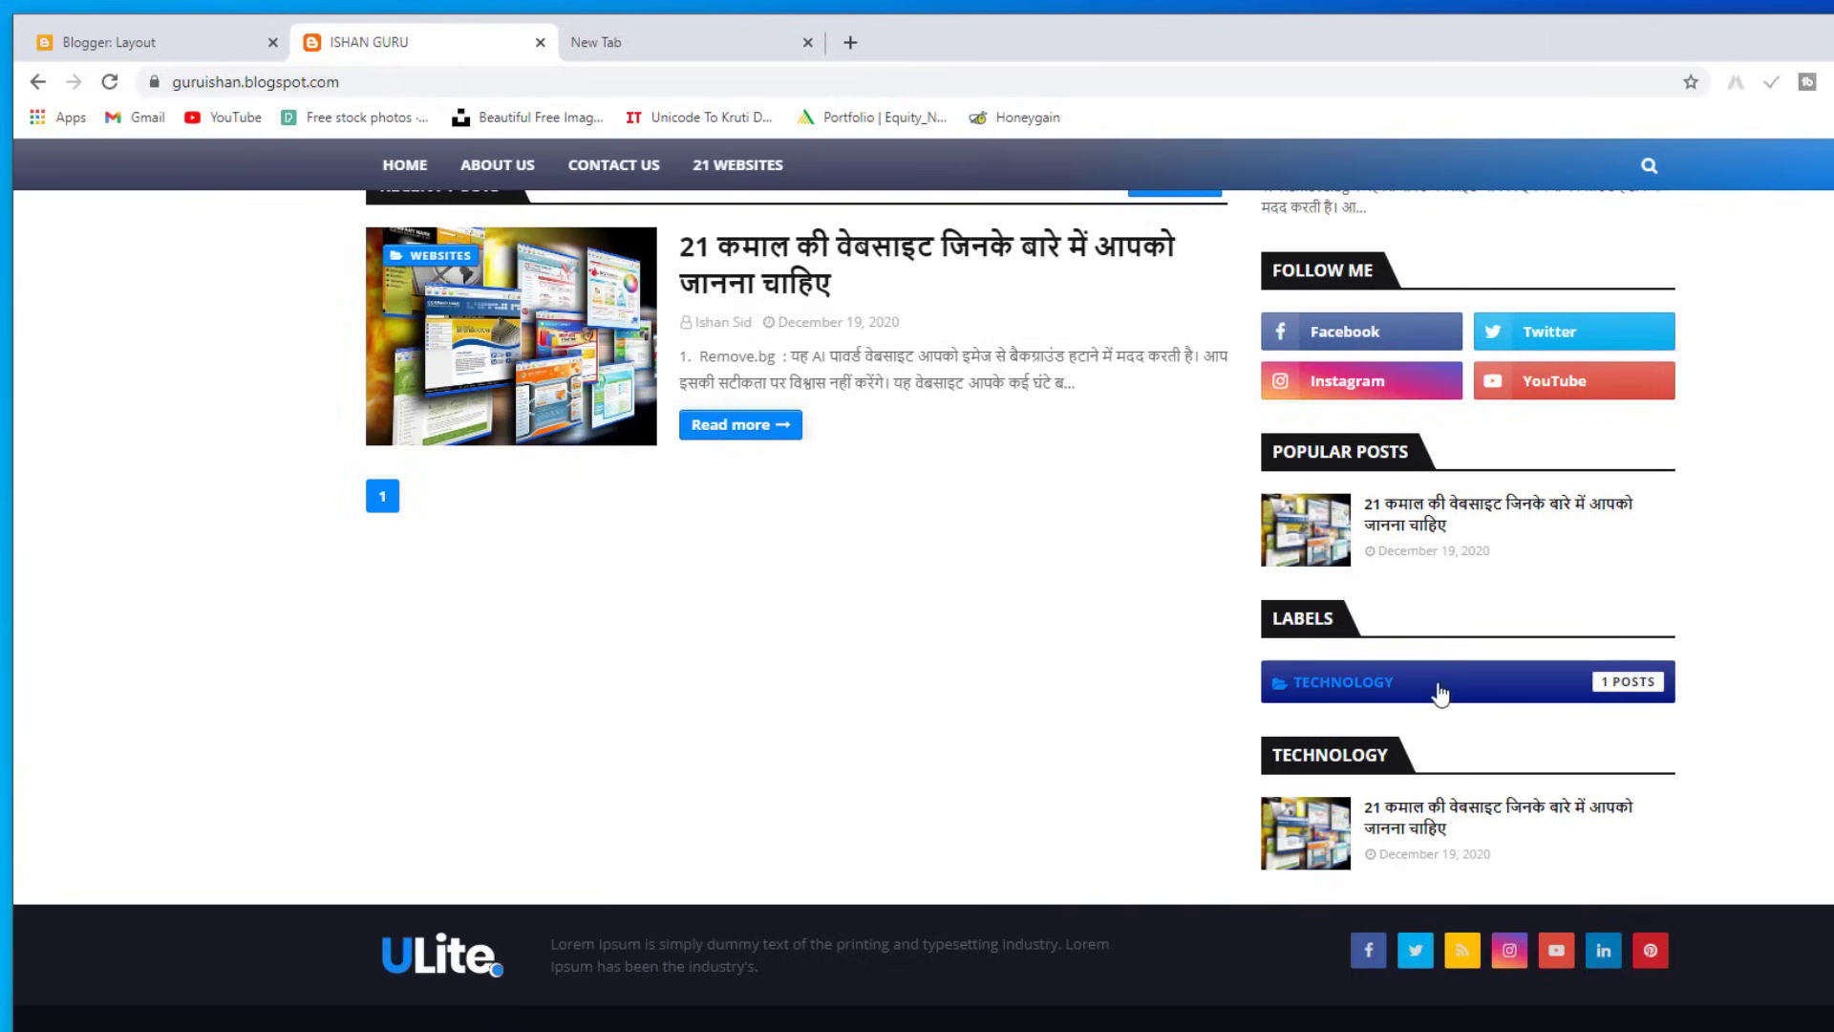
scroll(1334, 694, up, 7)
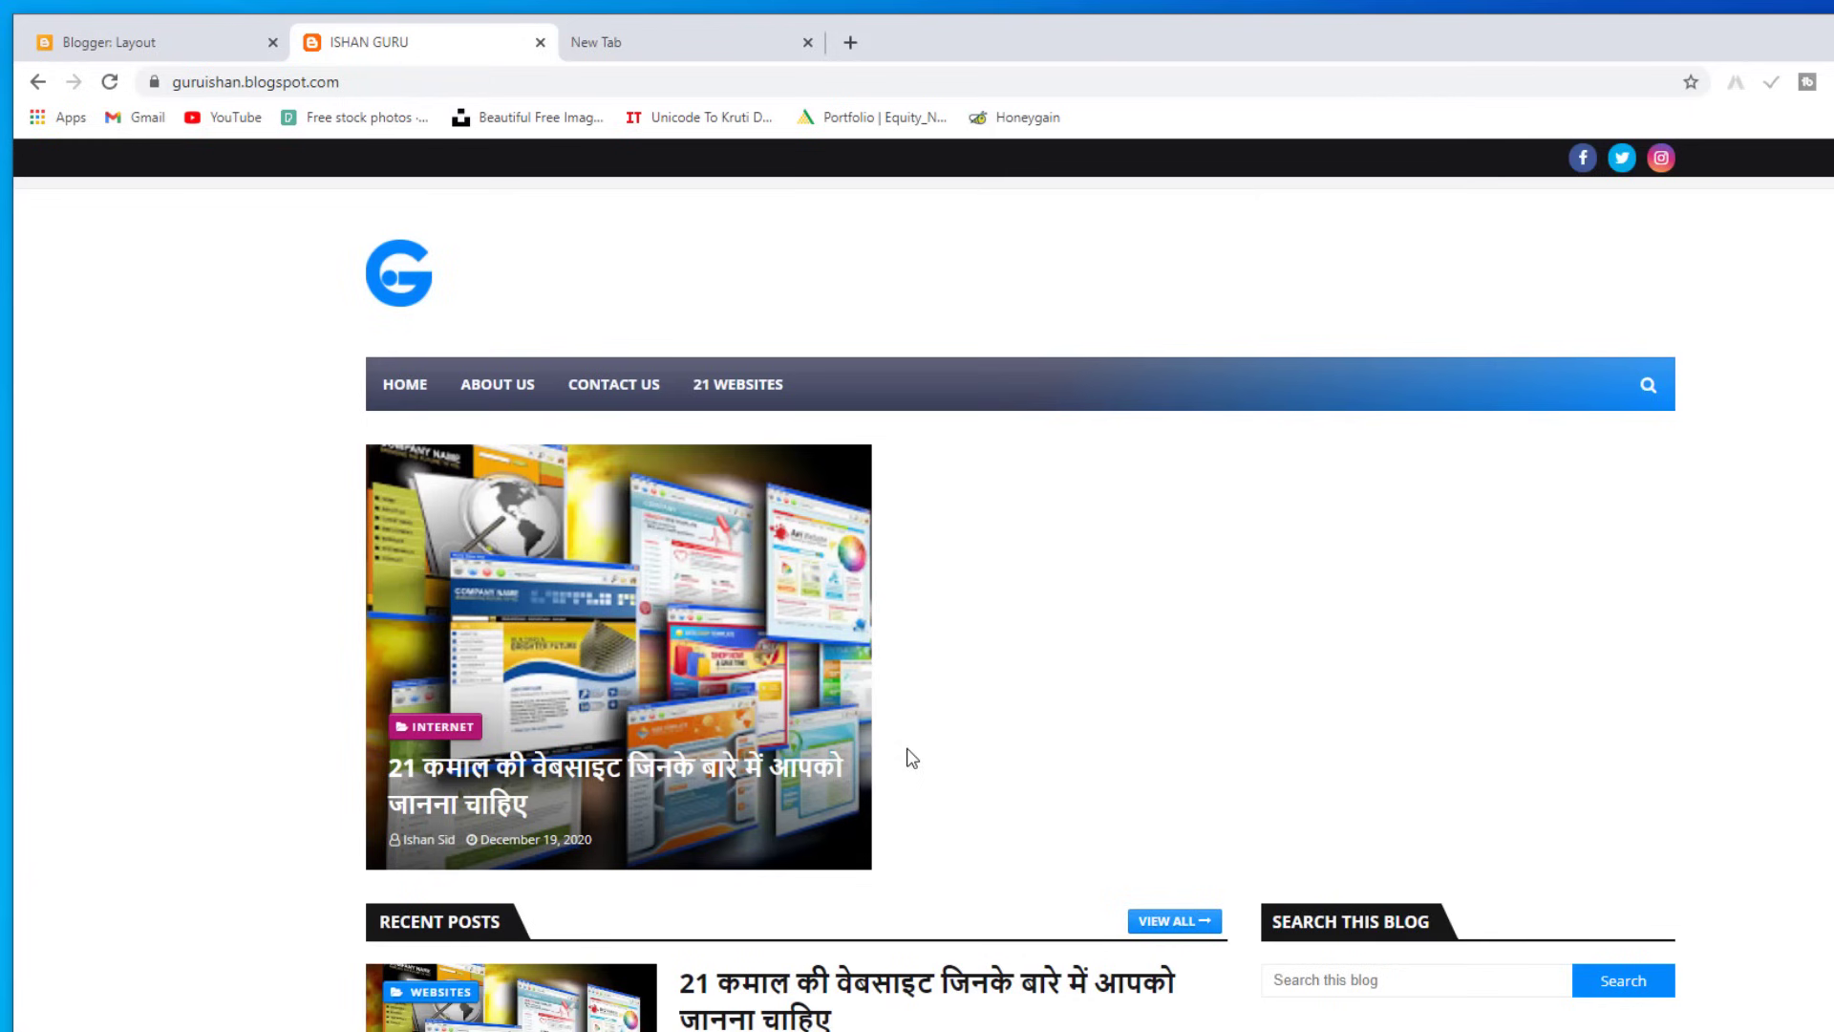
scroll(1161, 814, down, 7)
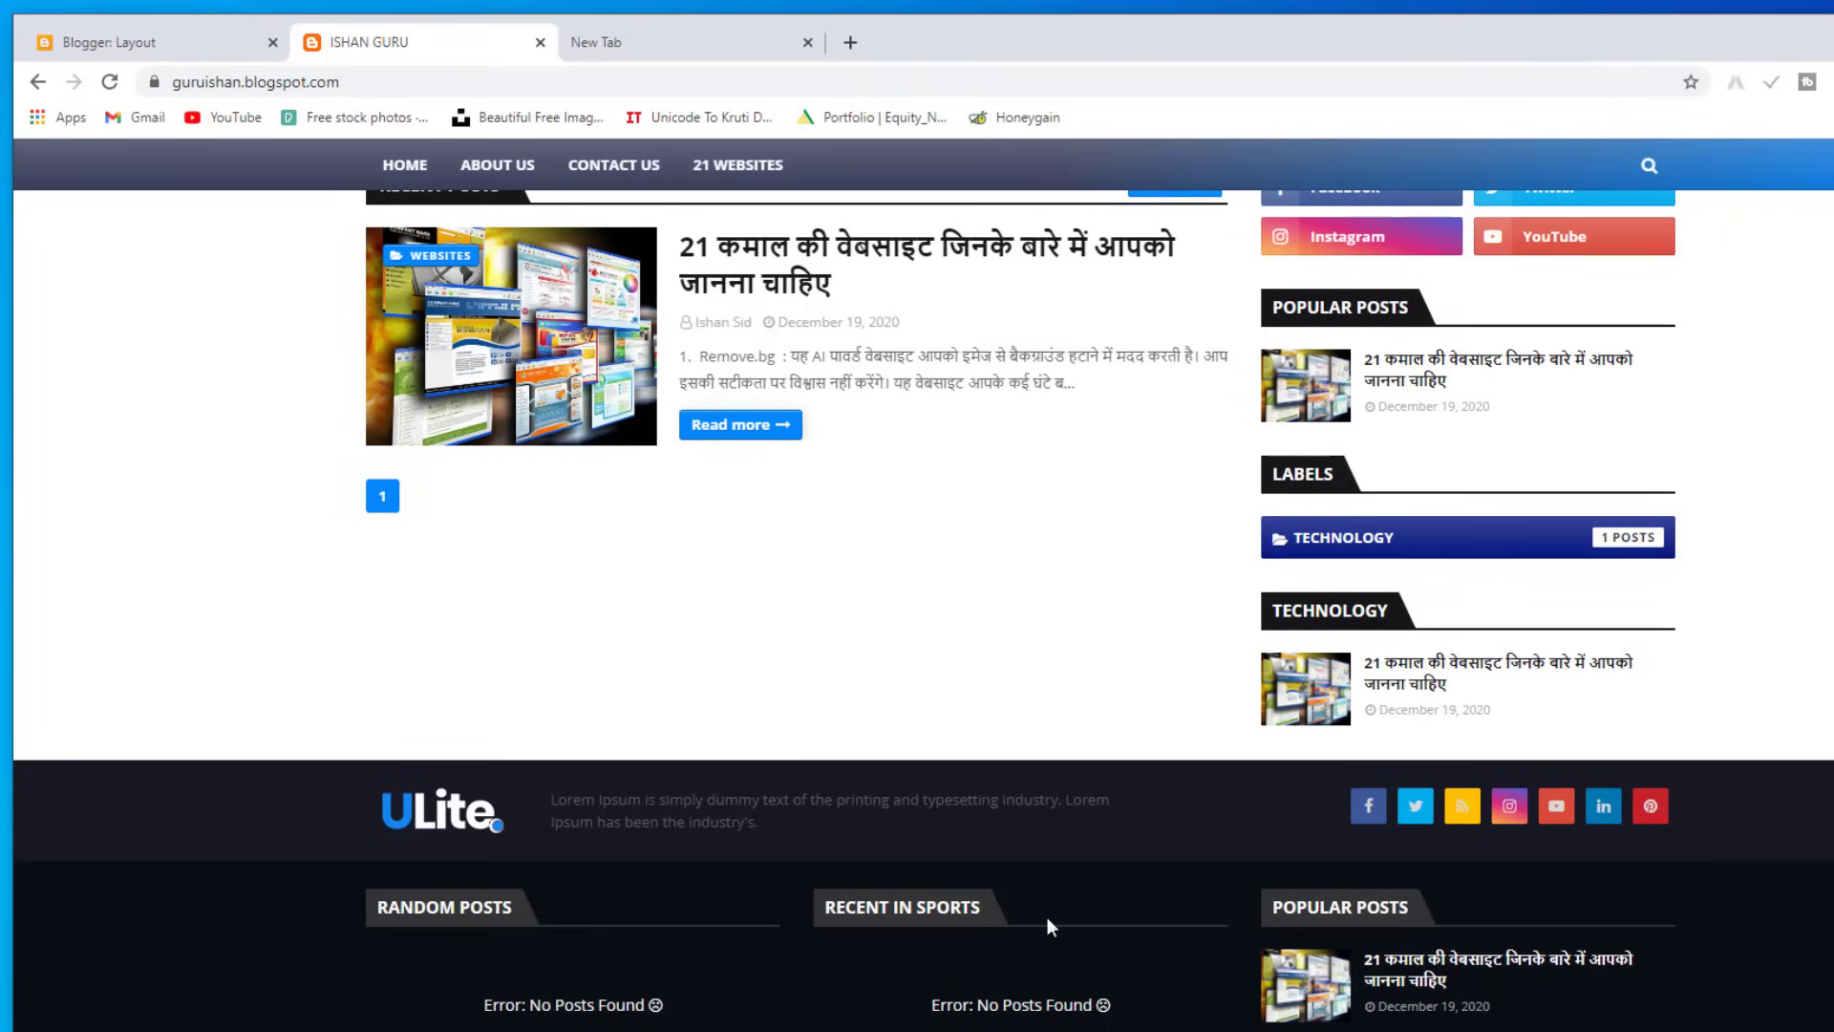
Step: Delete the rss, linkedin and pinterest links from the Footer Social Widget in Social Footer, save it and reload the live blog
click(191, 42)
scroll(873, 633, down, 3)
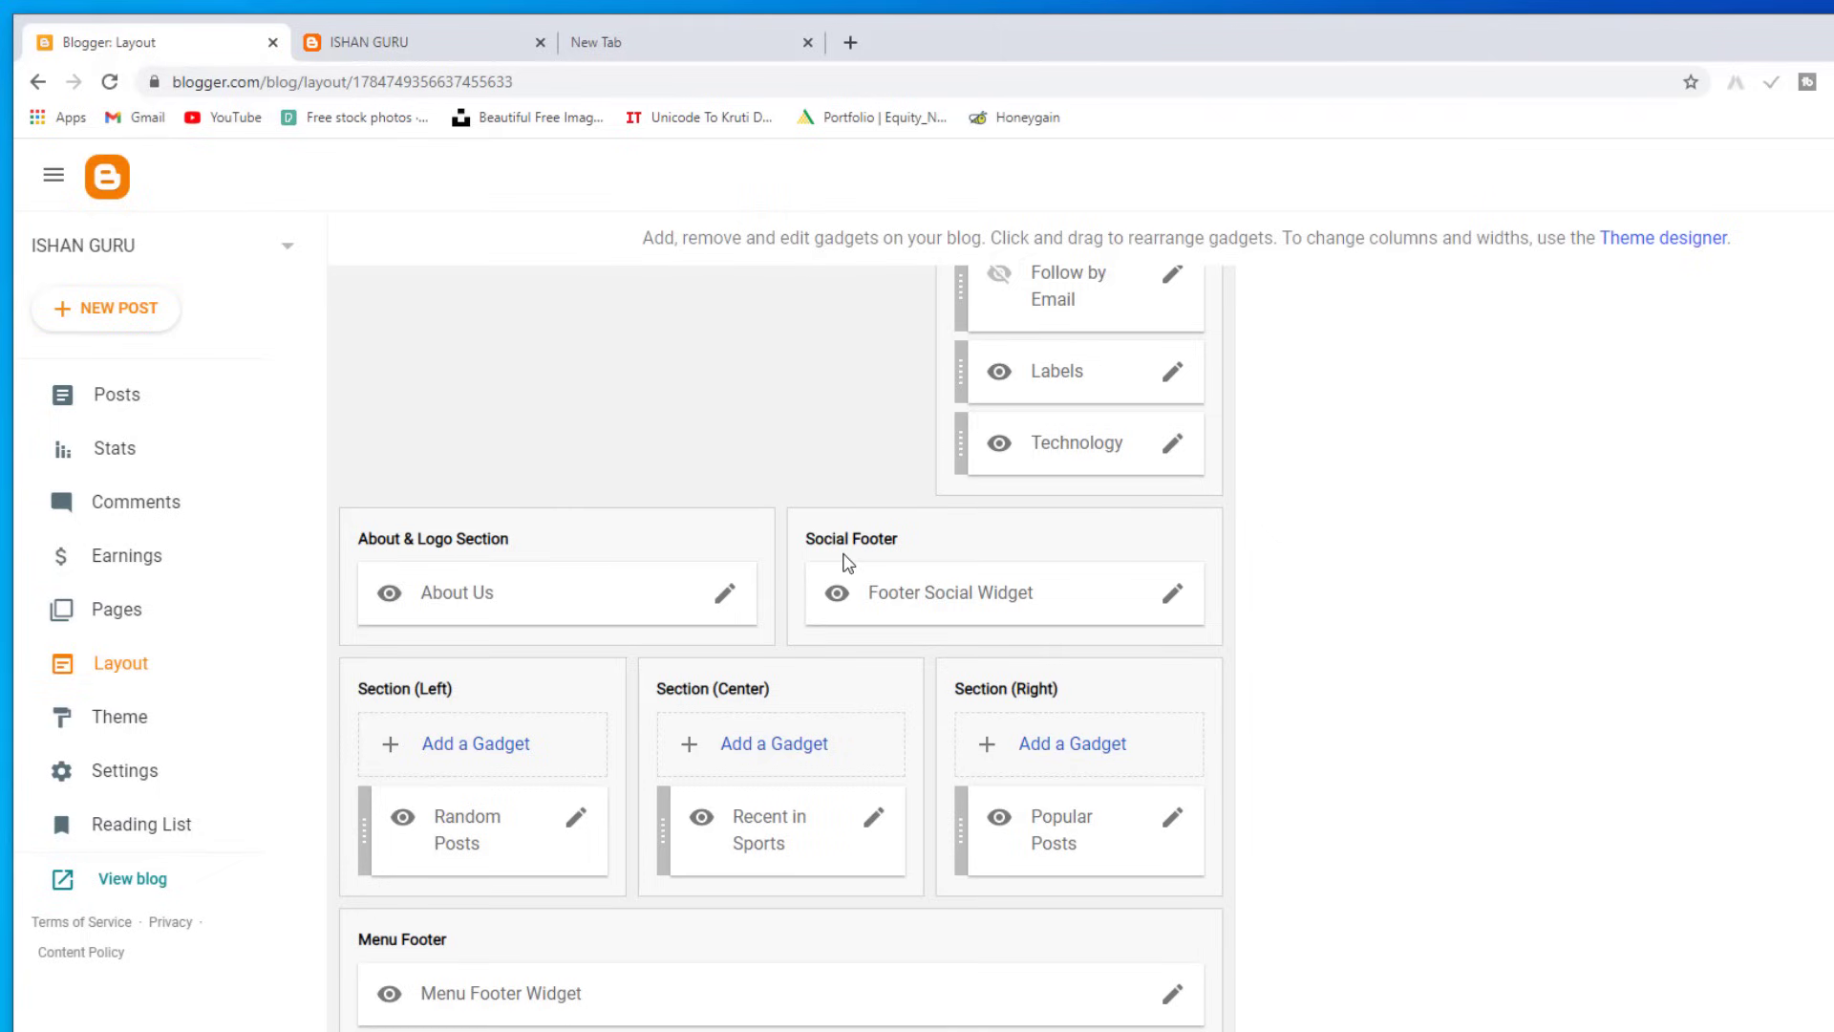
click(1172, 594)
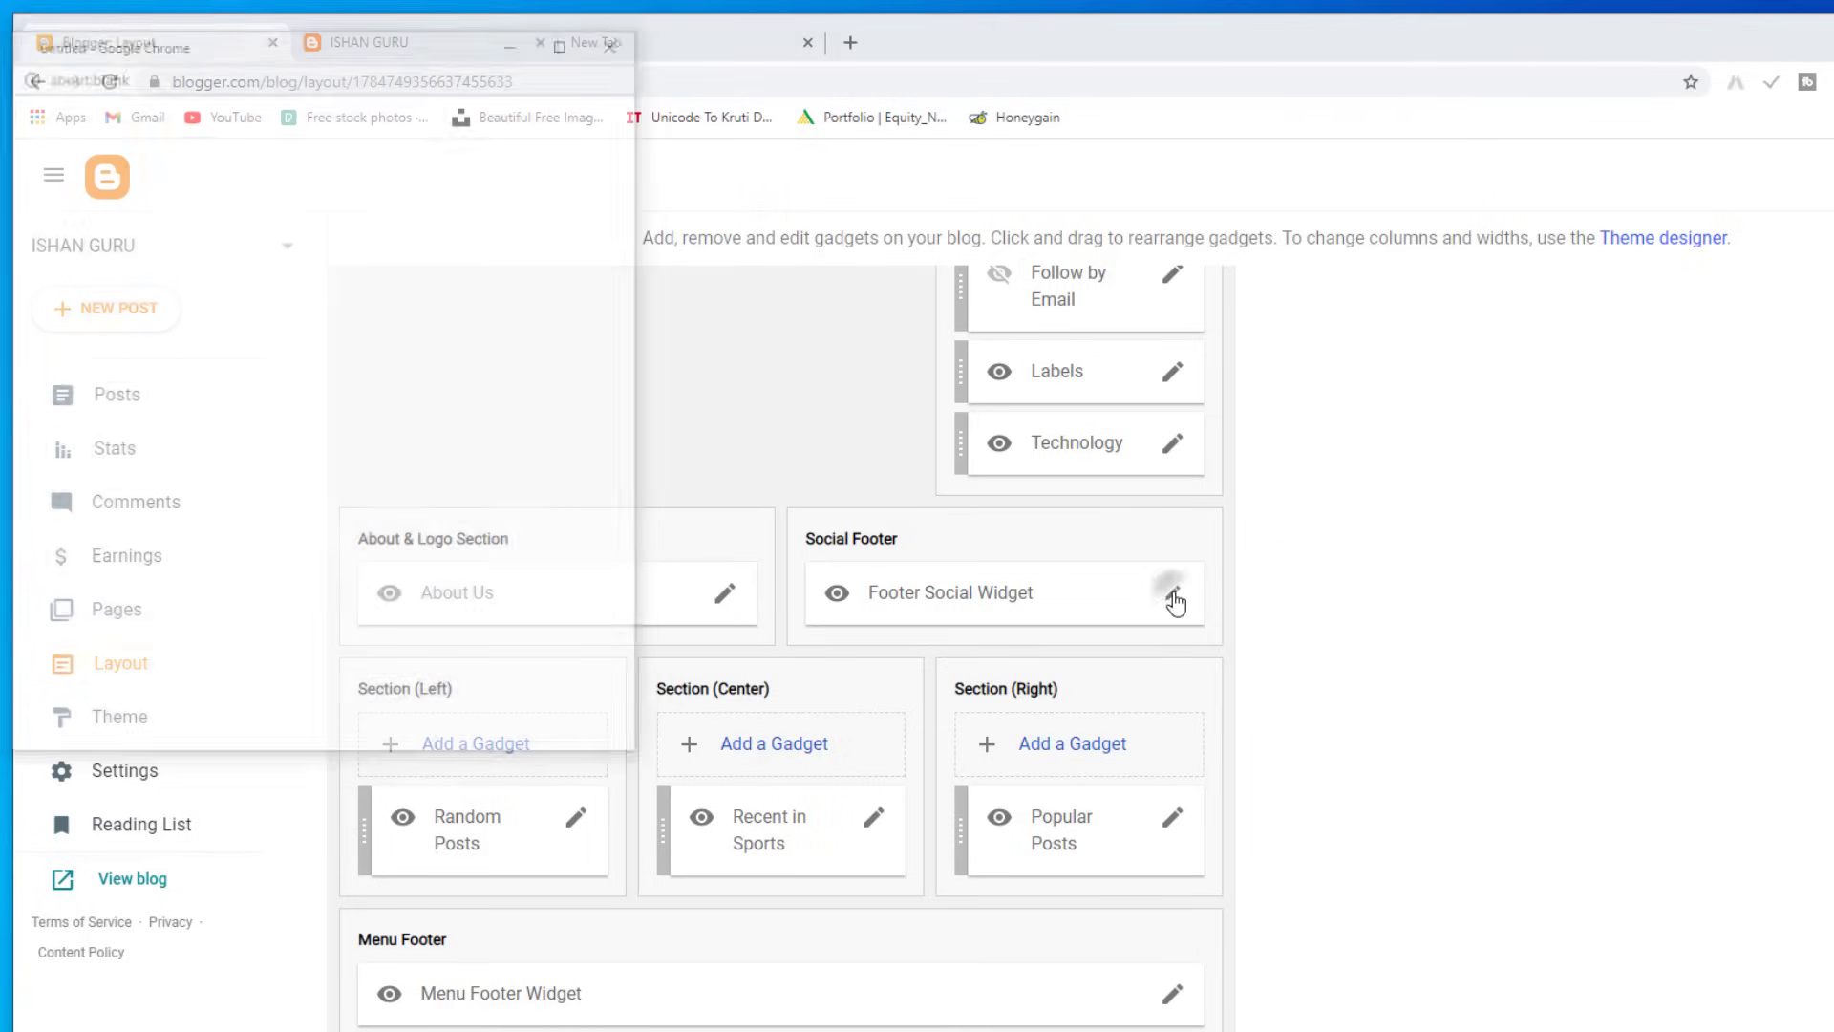
drag(287, 38, 894, 199)
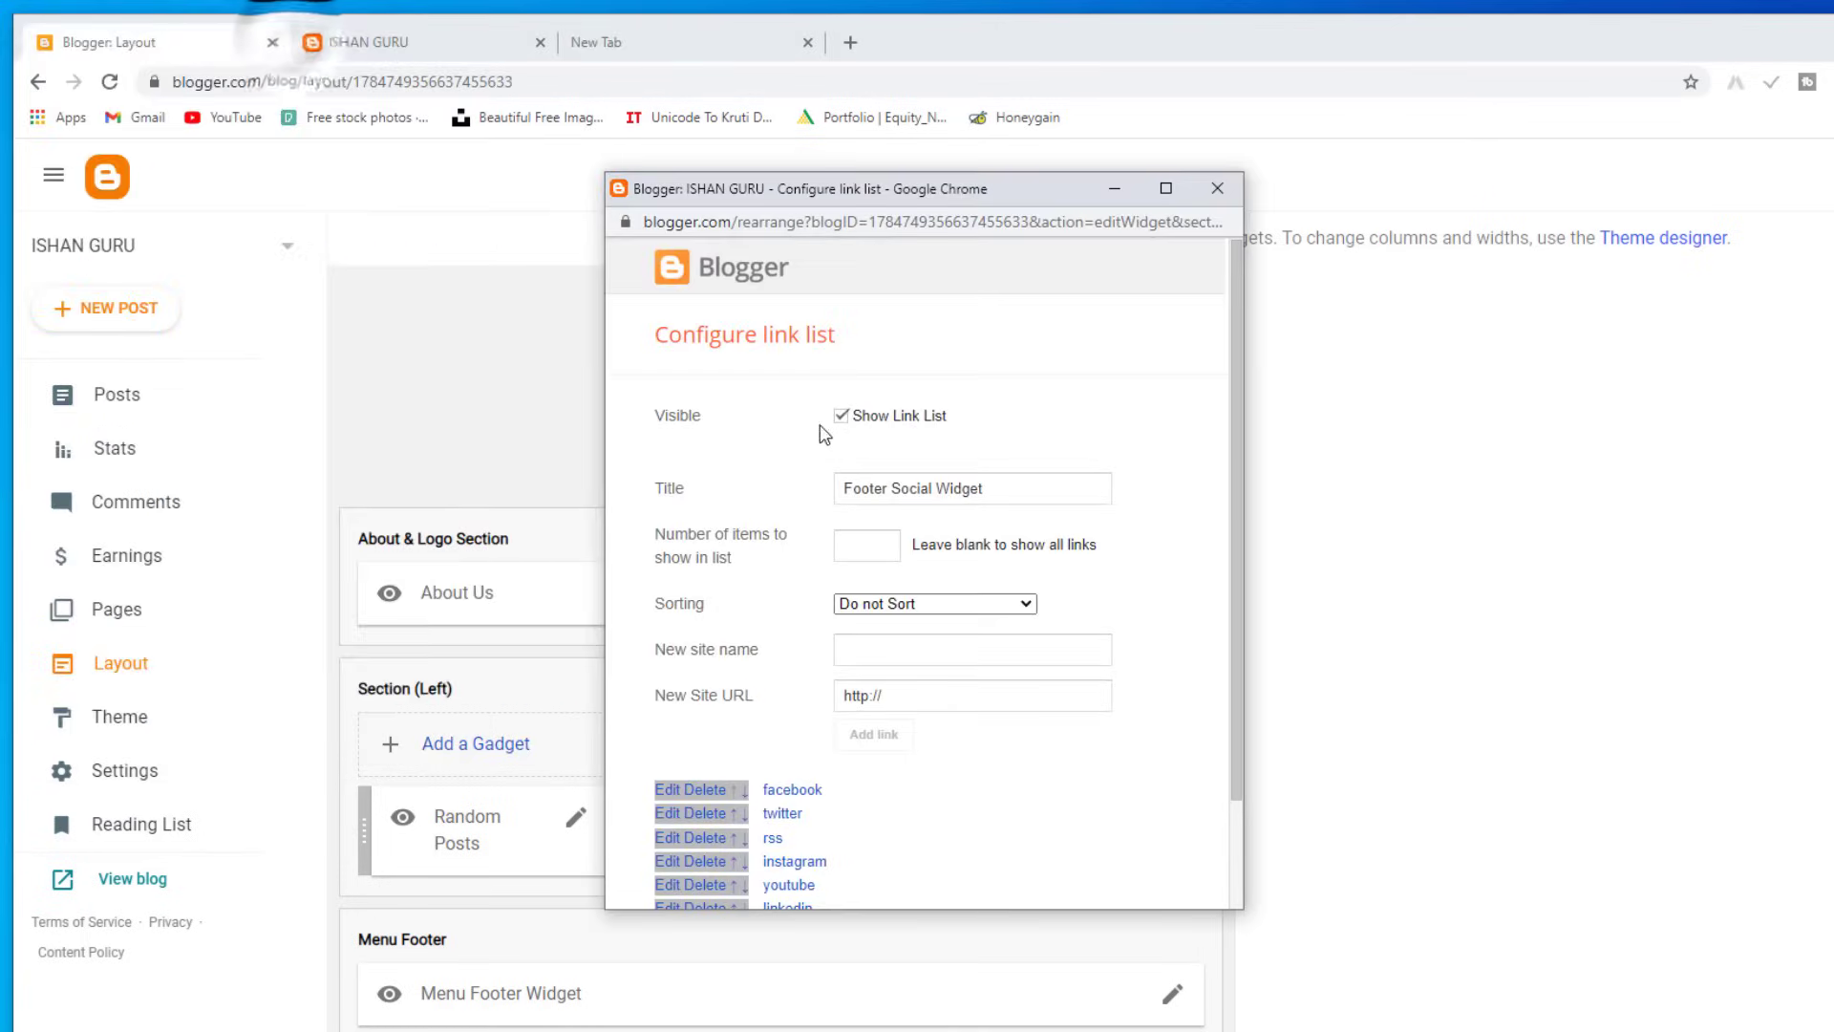
scroll(873, 769, down, 3)
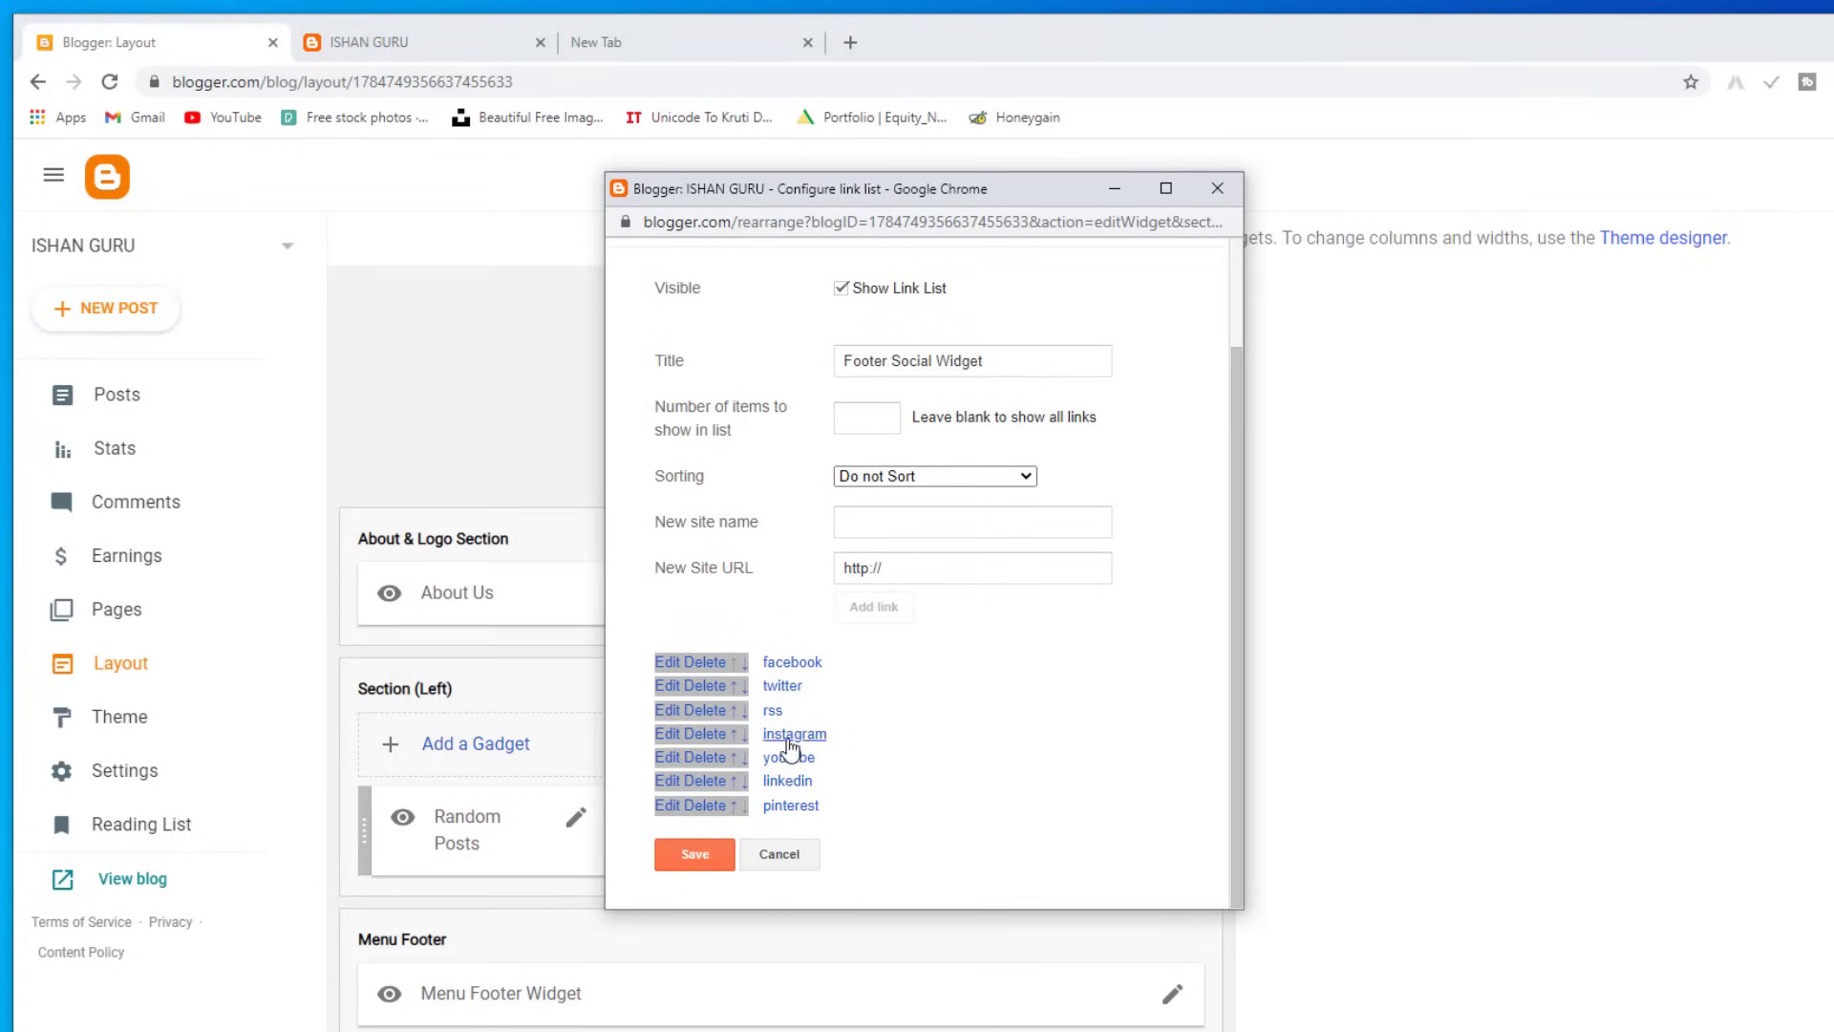
click(718, 707)
scroll(718, 726, down, 1)
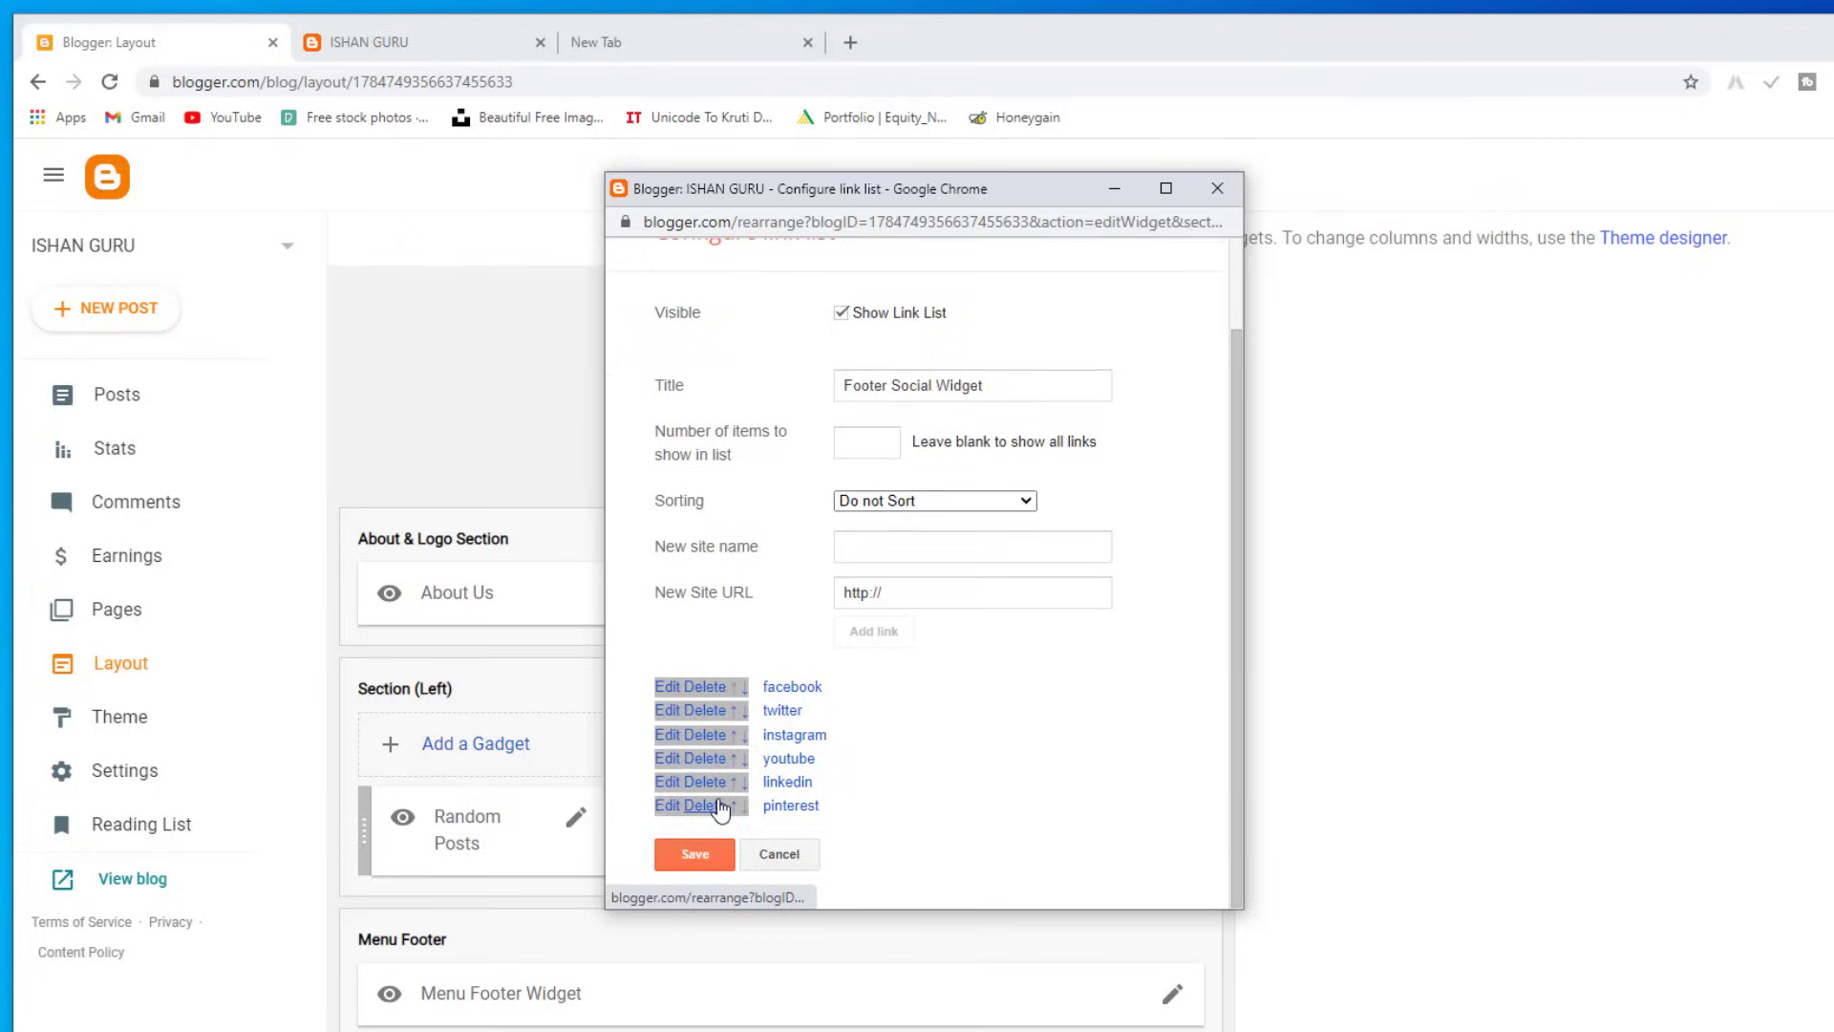
click(720, 808)
click(725, 804)
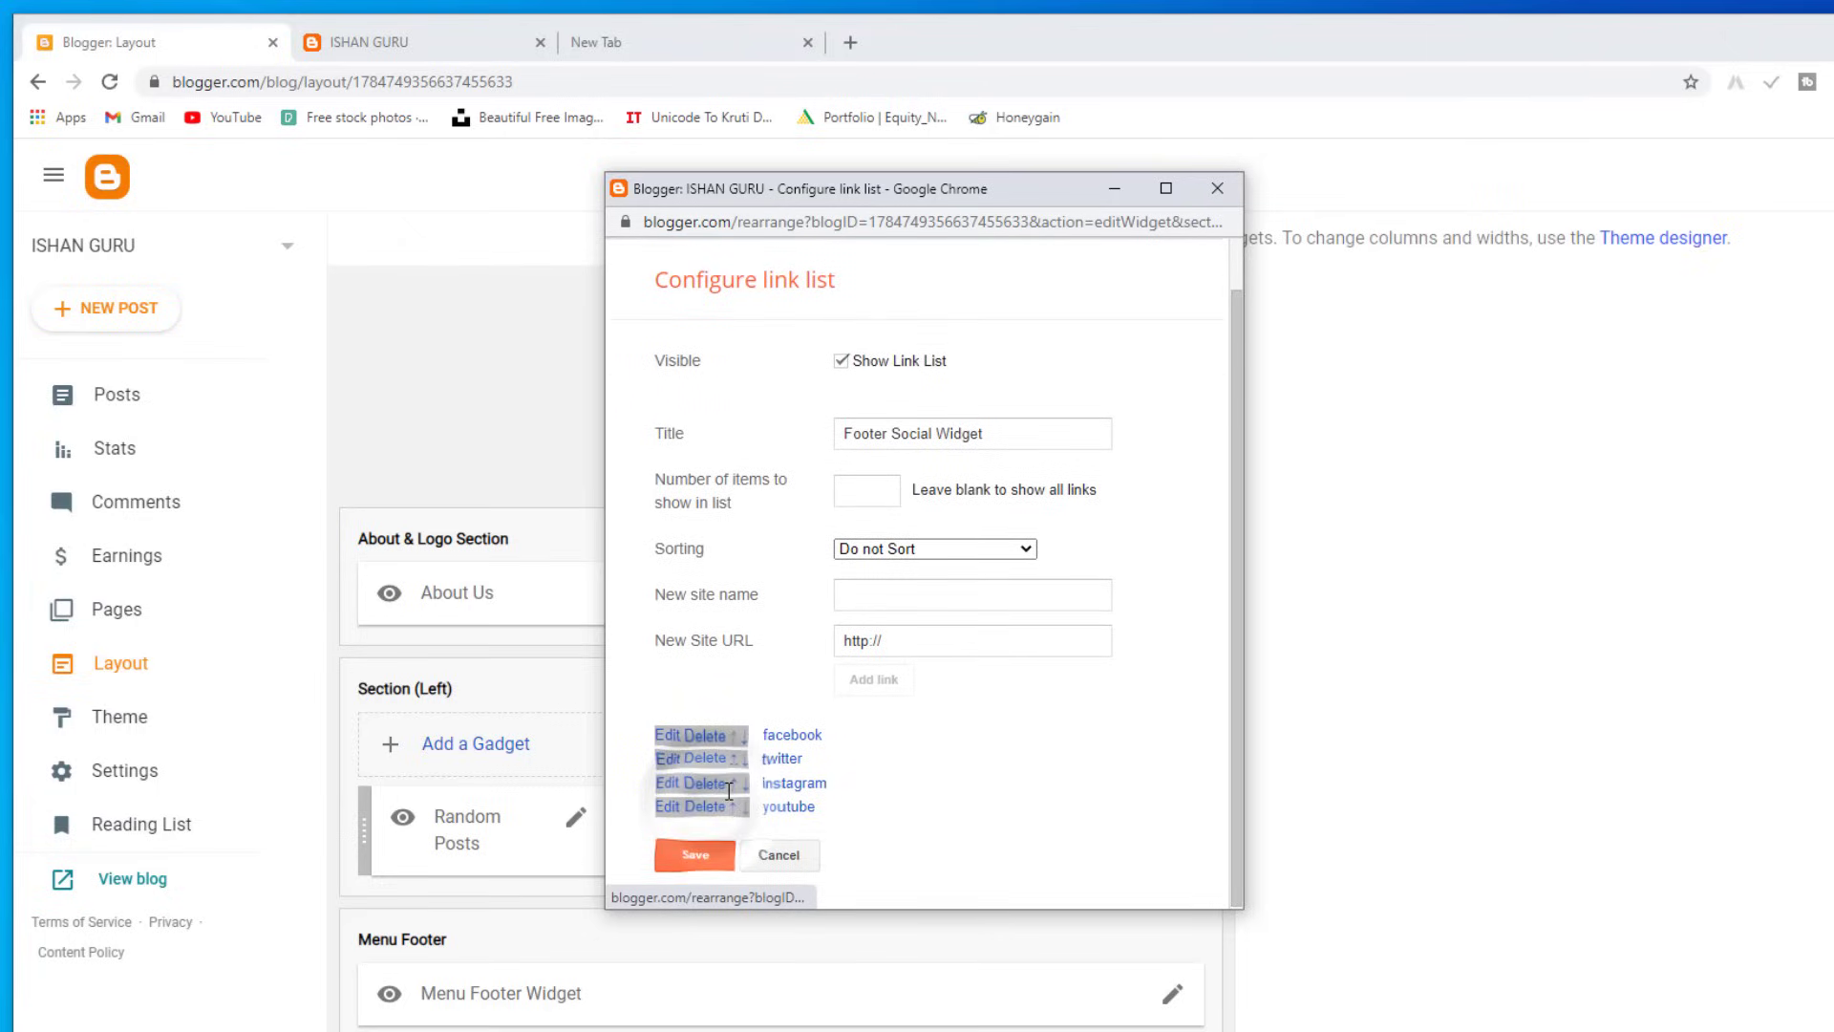
click(714, 855)
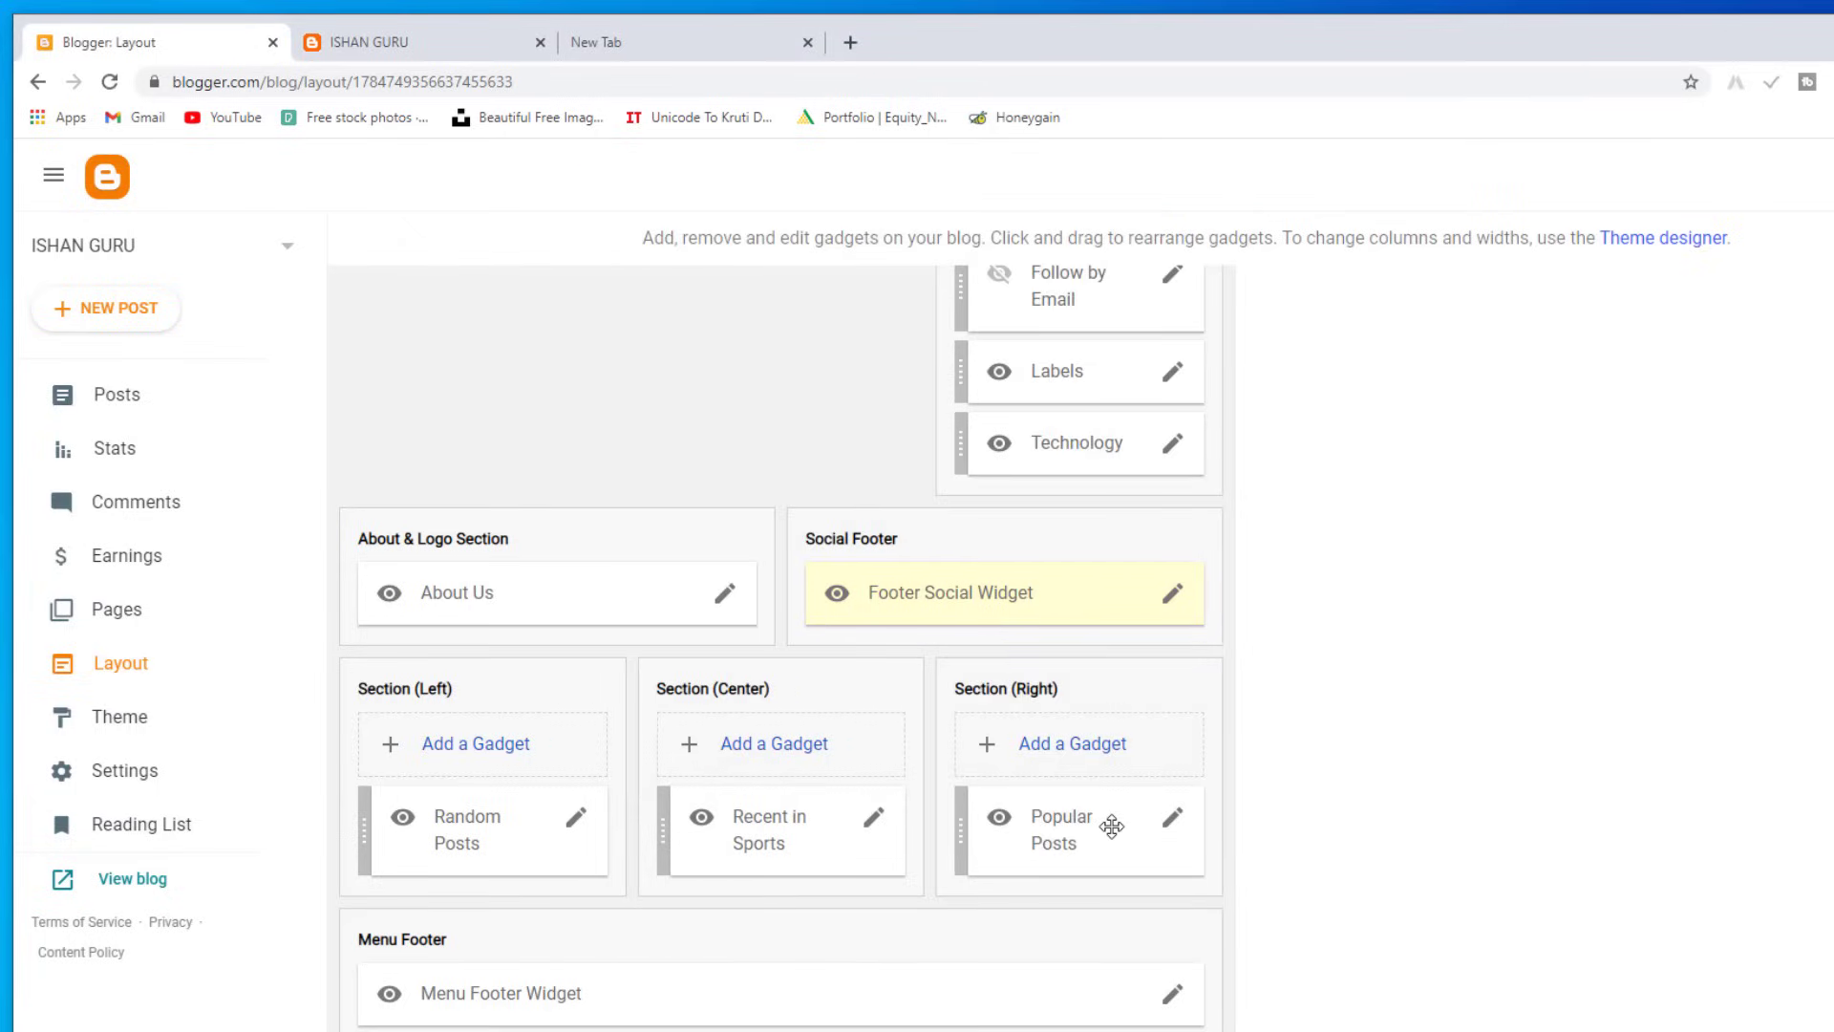
click(392, 44)
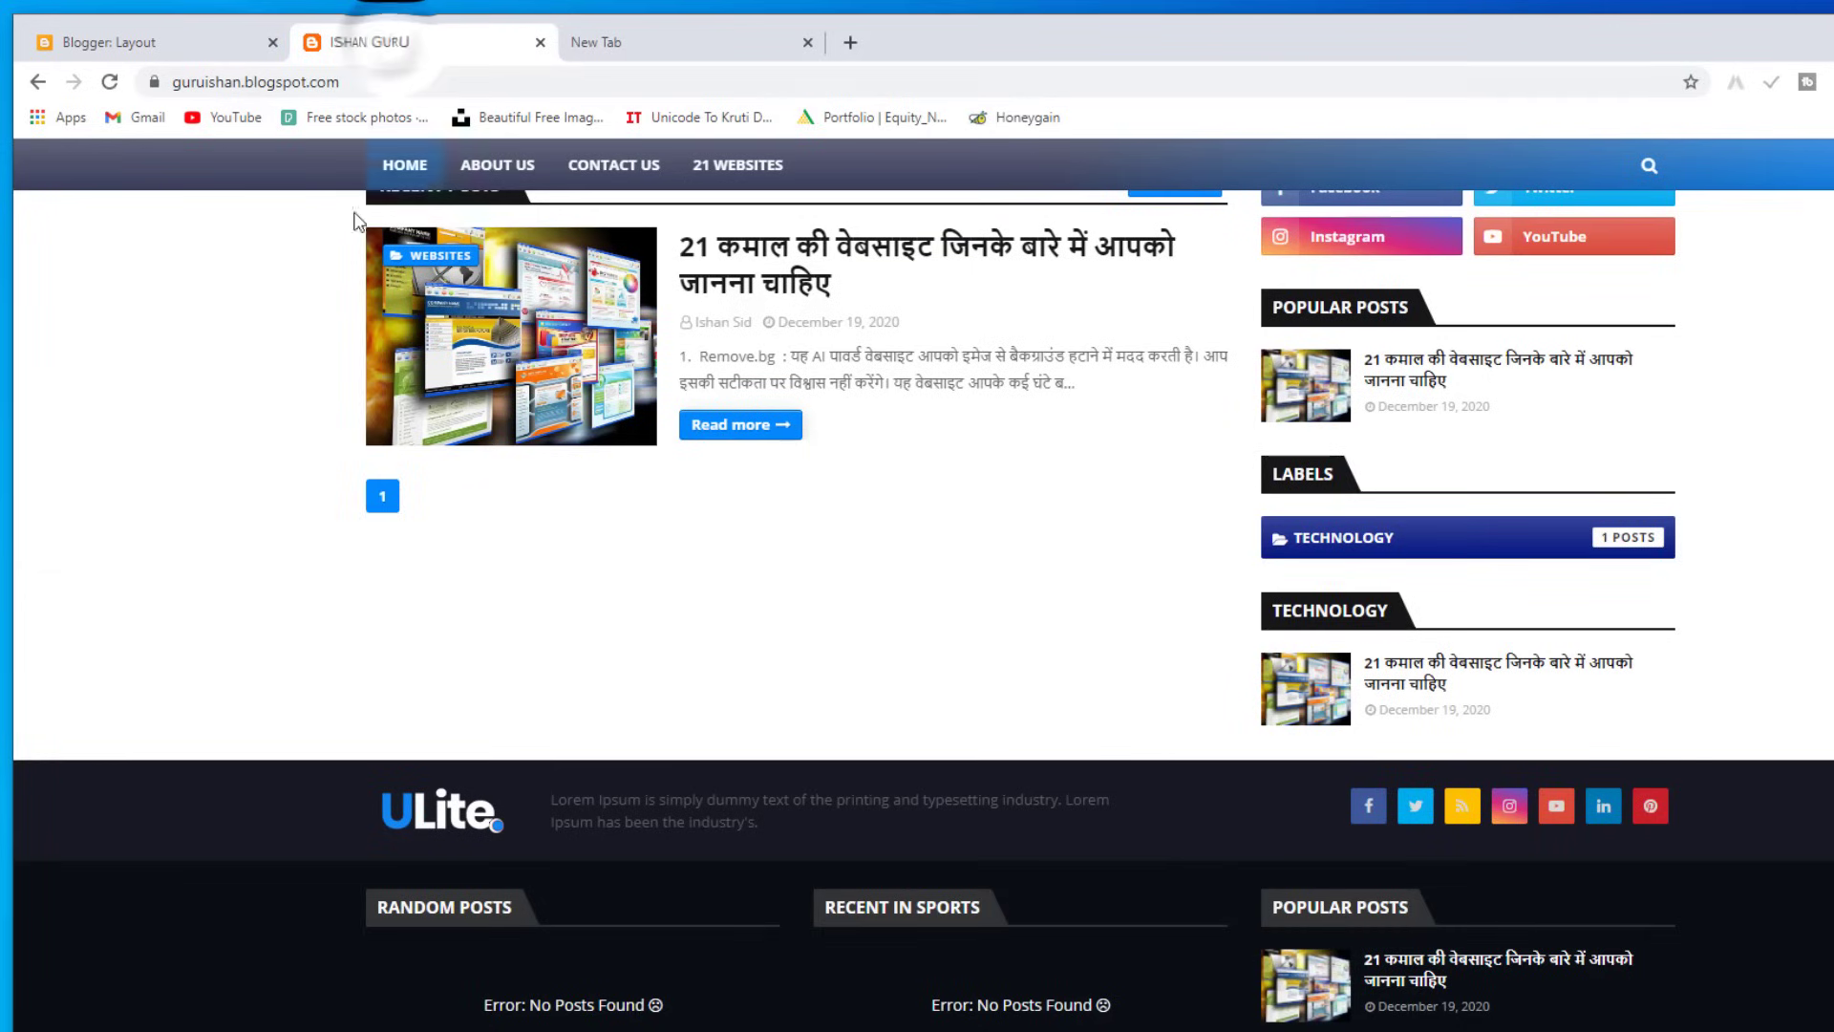
click(112, 84)
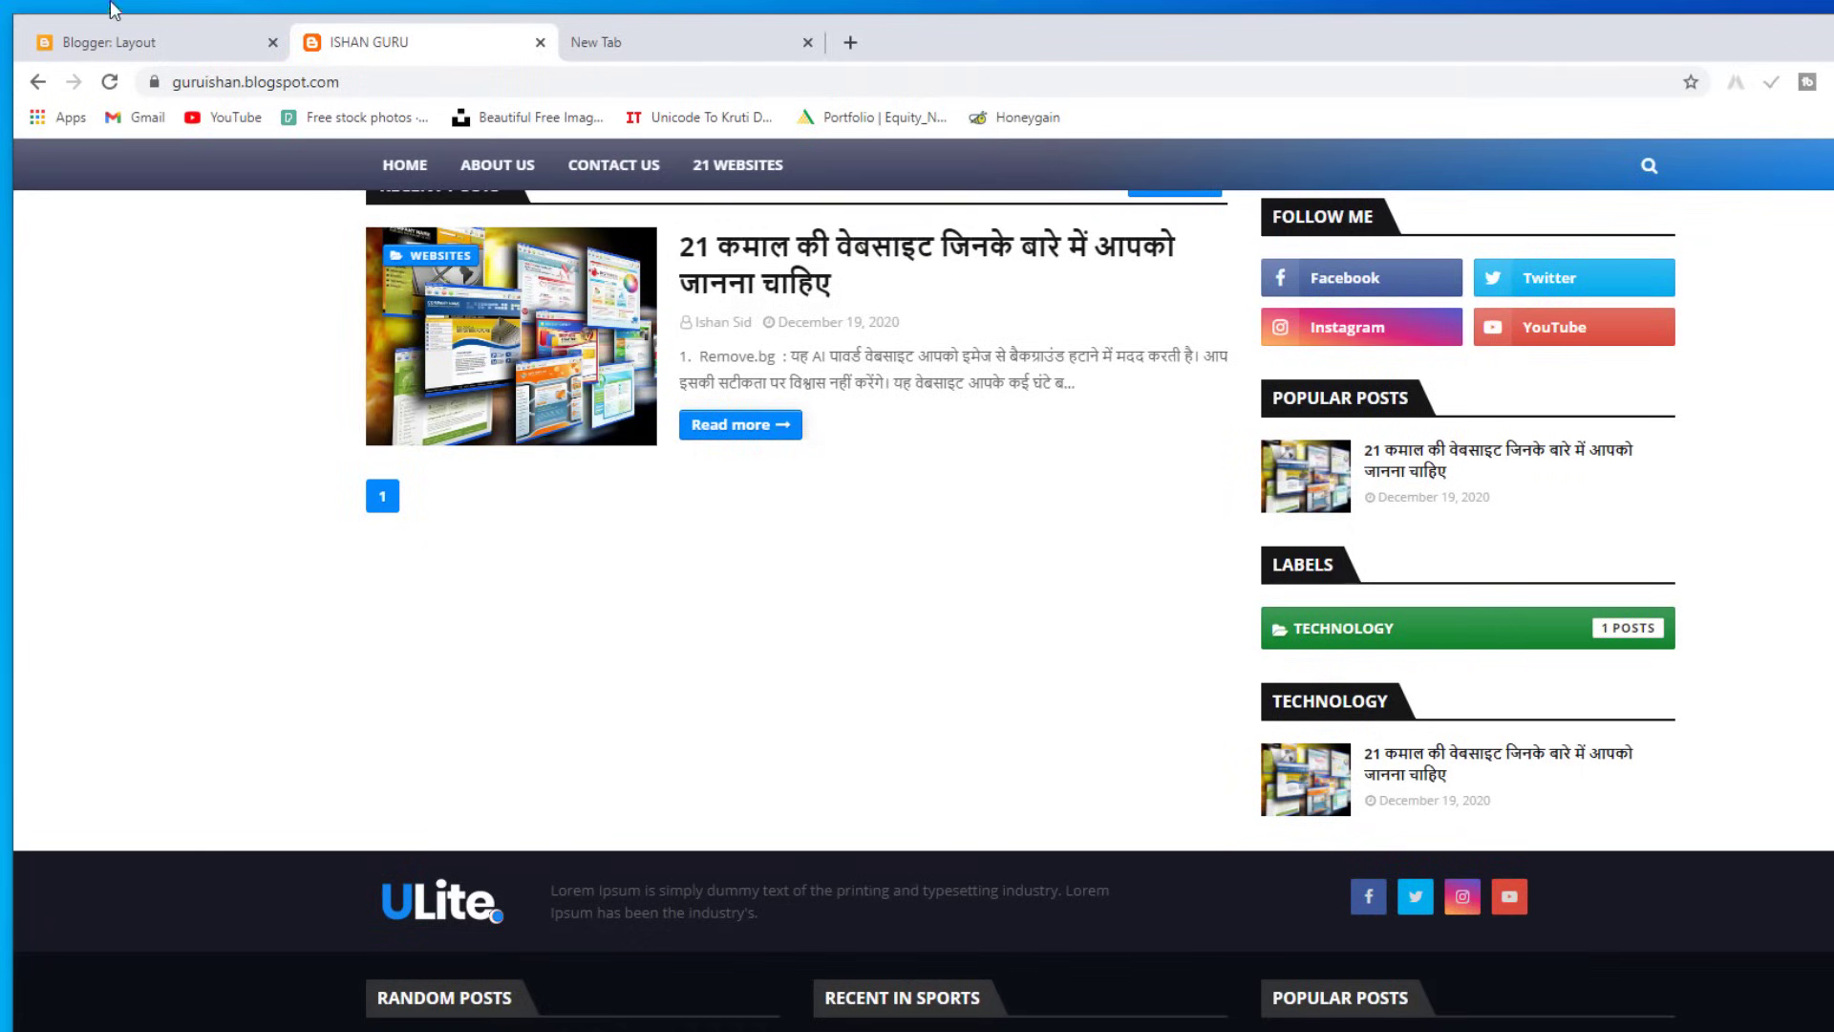
Step: Replace the logo image of the About Us gadget in the About & Logo Section with the G logo from the computer
click(126, 48)
click(723, 597)
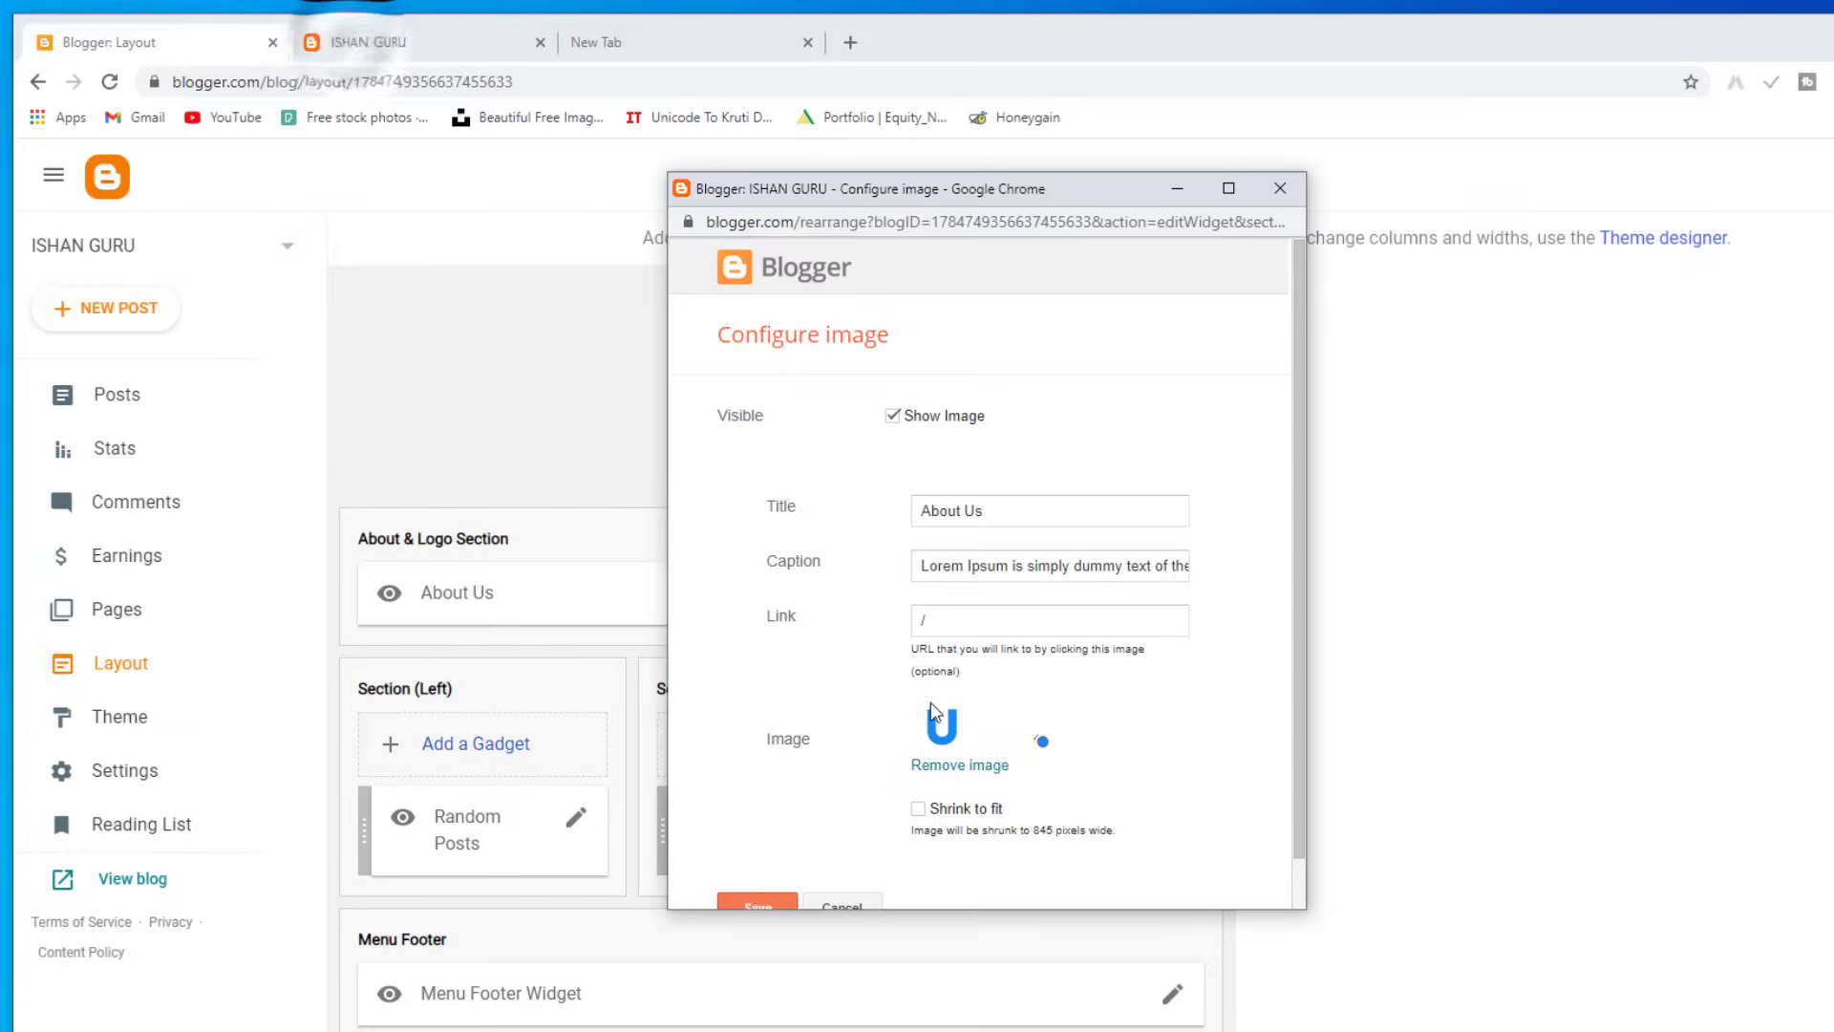
click(989, 766)
scroll(984, 778, down, 1)
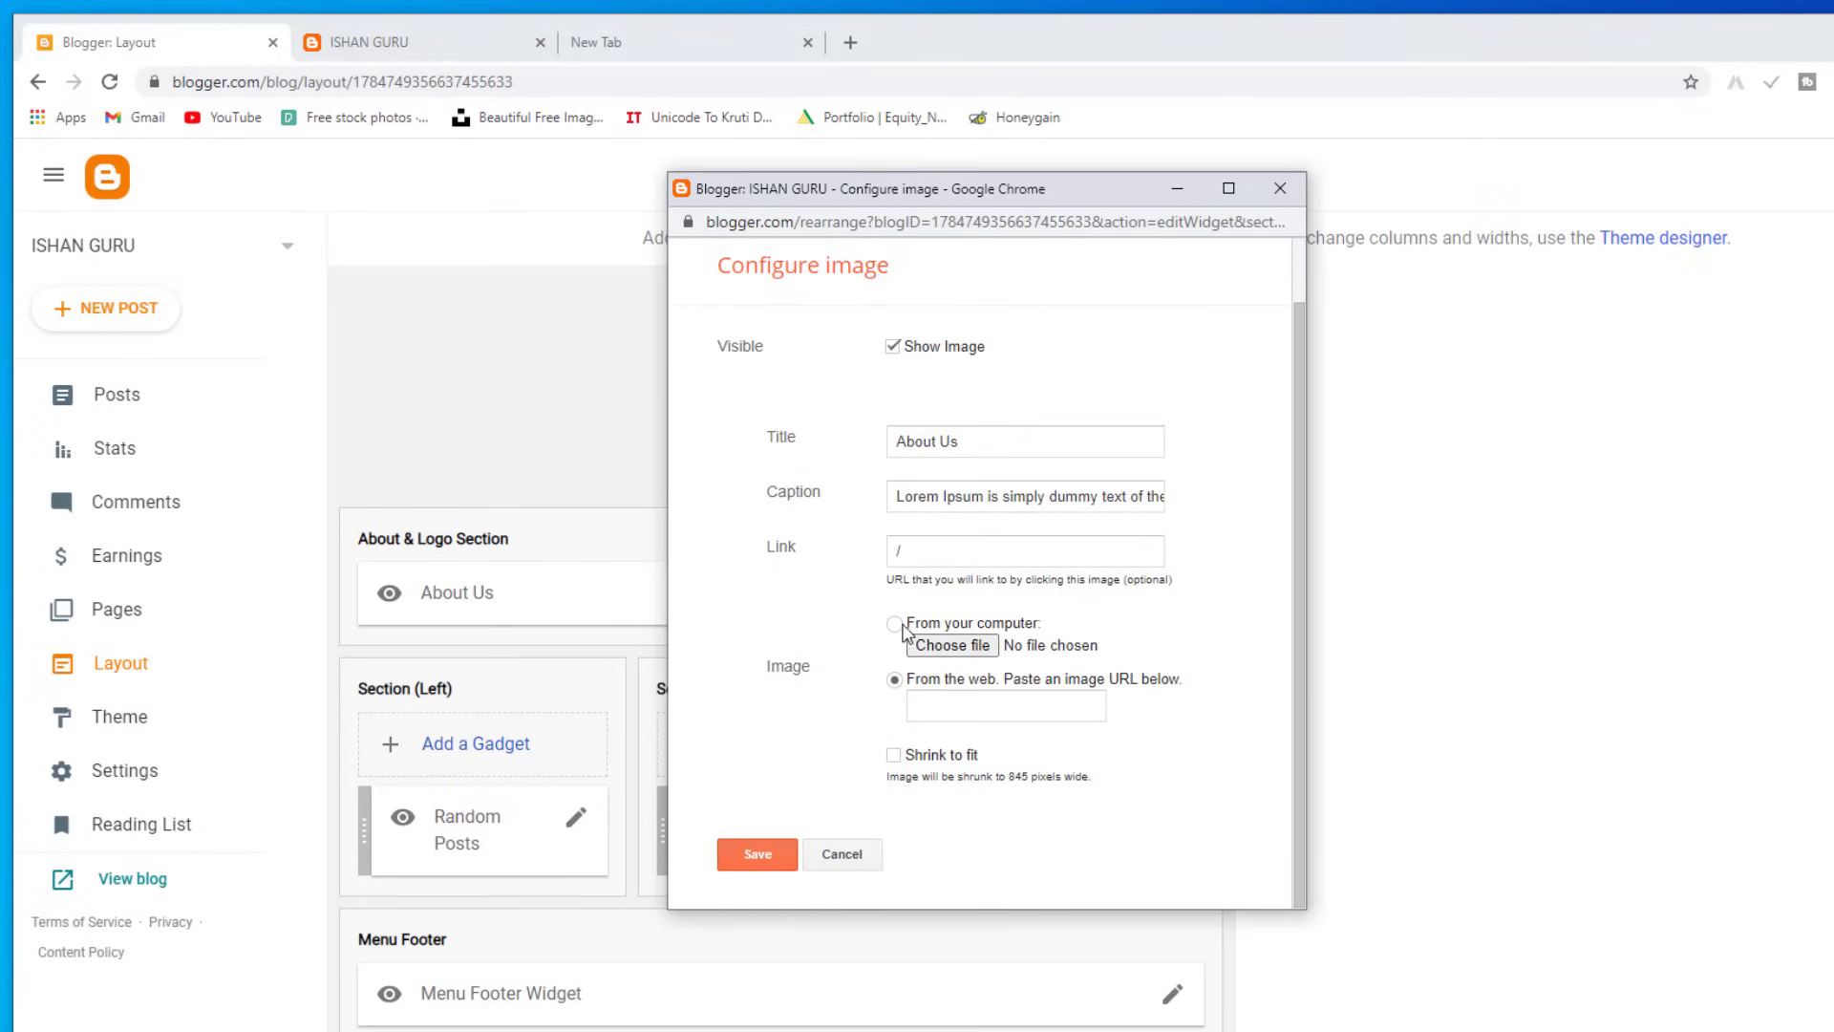
click(894, 622)
click(952, 646)
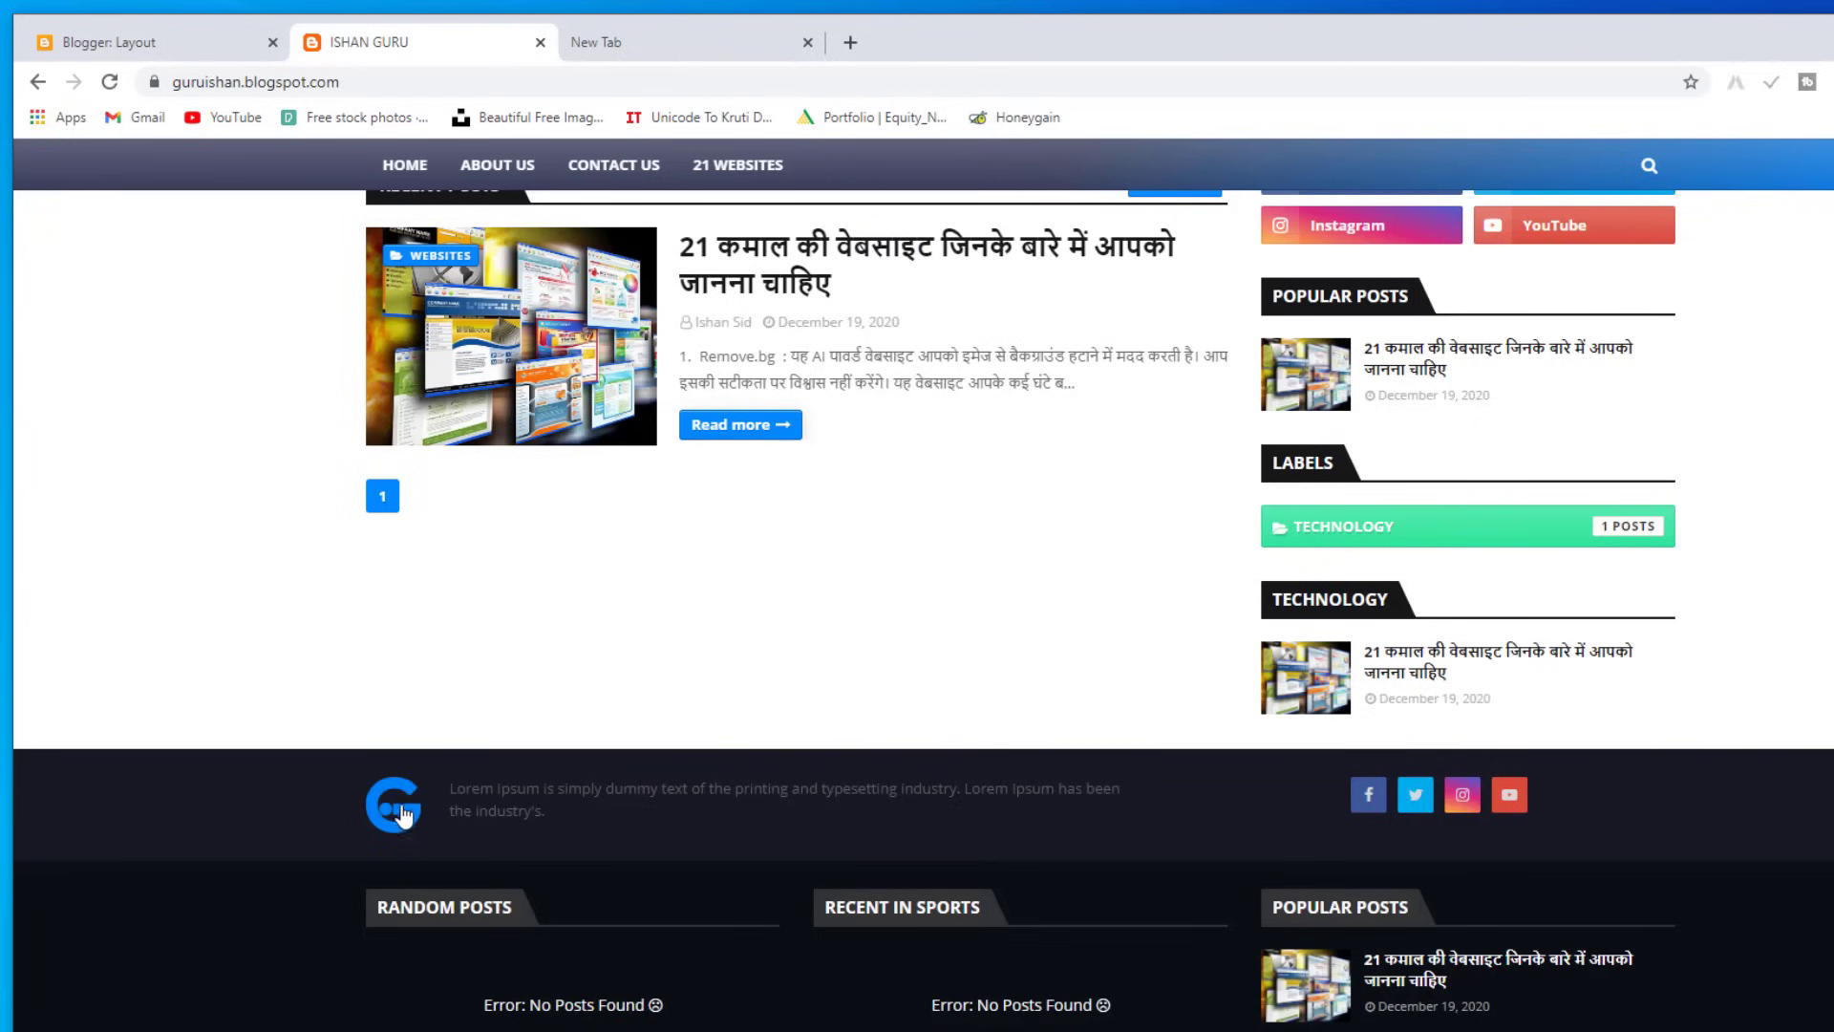
Step: Replace the About Us gadget's placeholder caption with a short introduction giving the blogger's name, save it and reload the live blog
triple_click(571, 817)
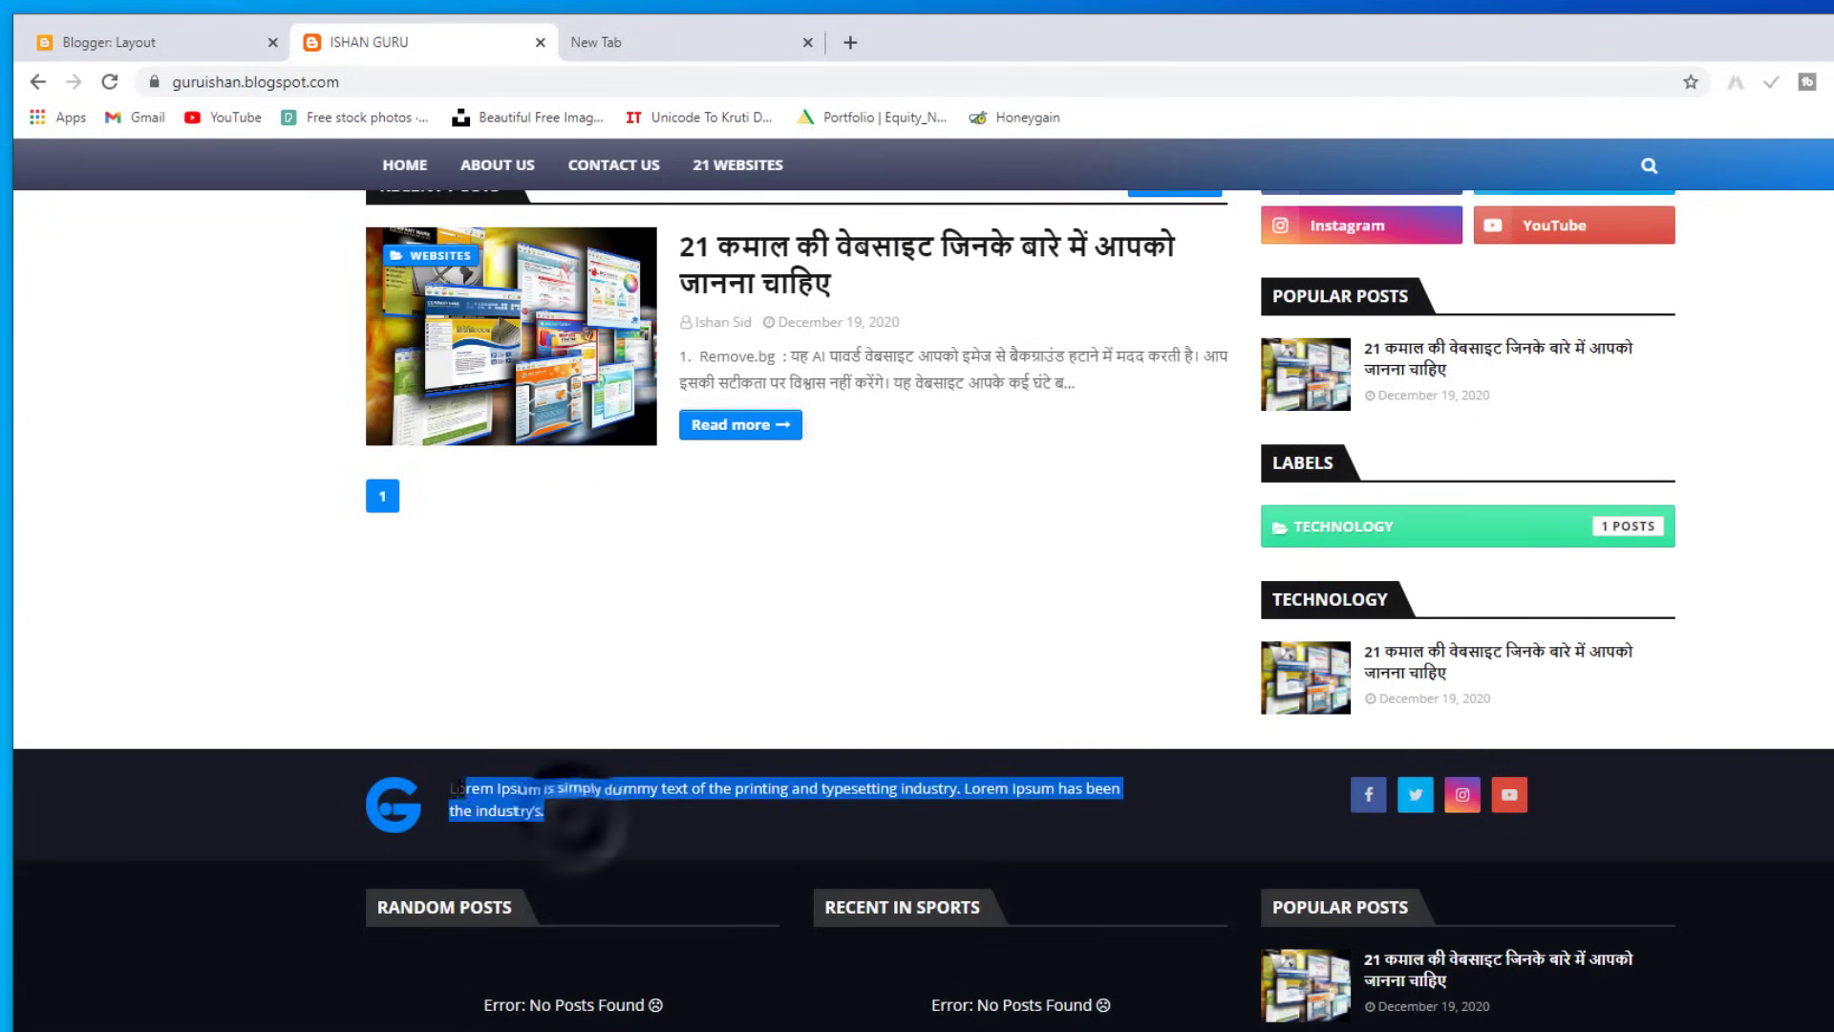
click(181, 36)
click(728, 611)
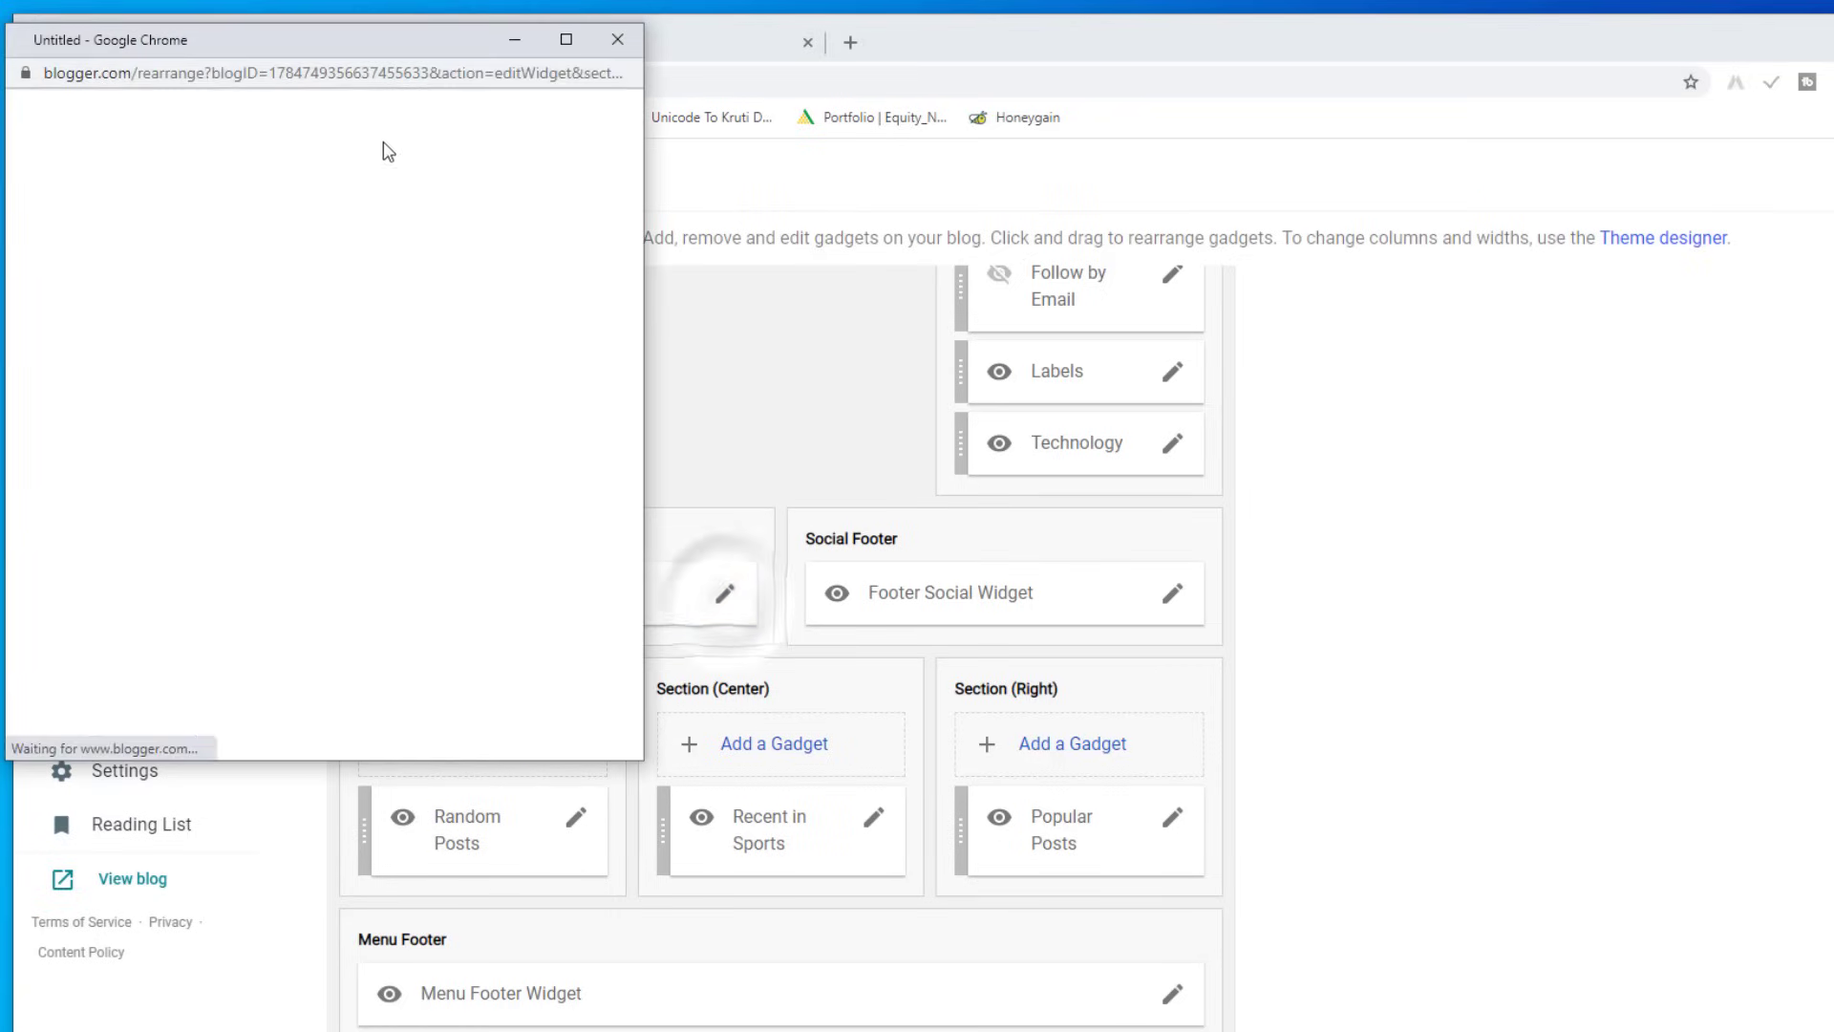
click(816, 565)
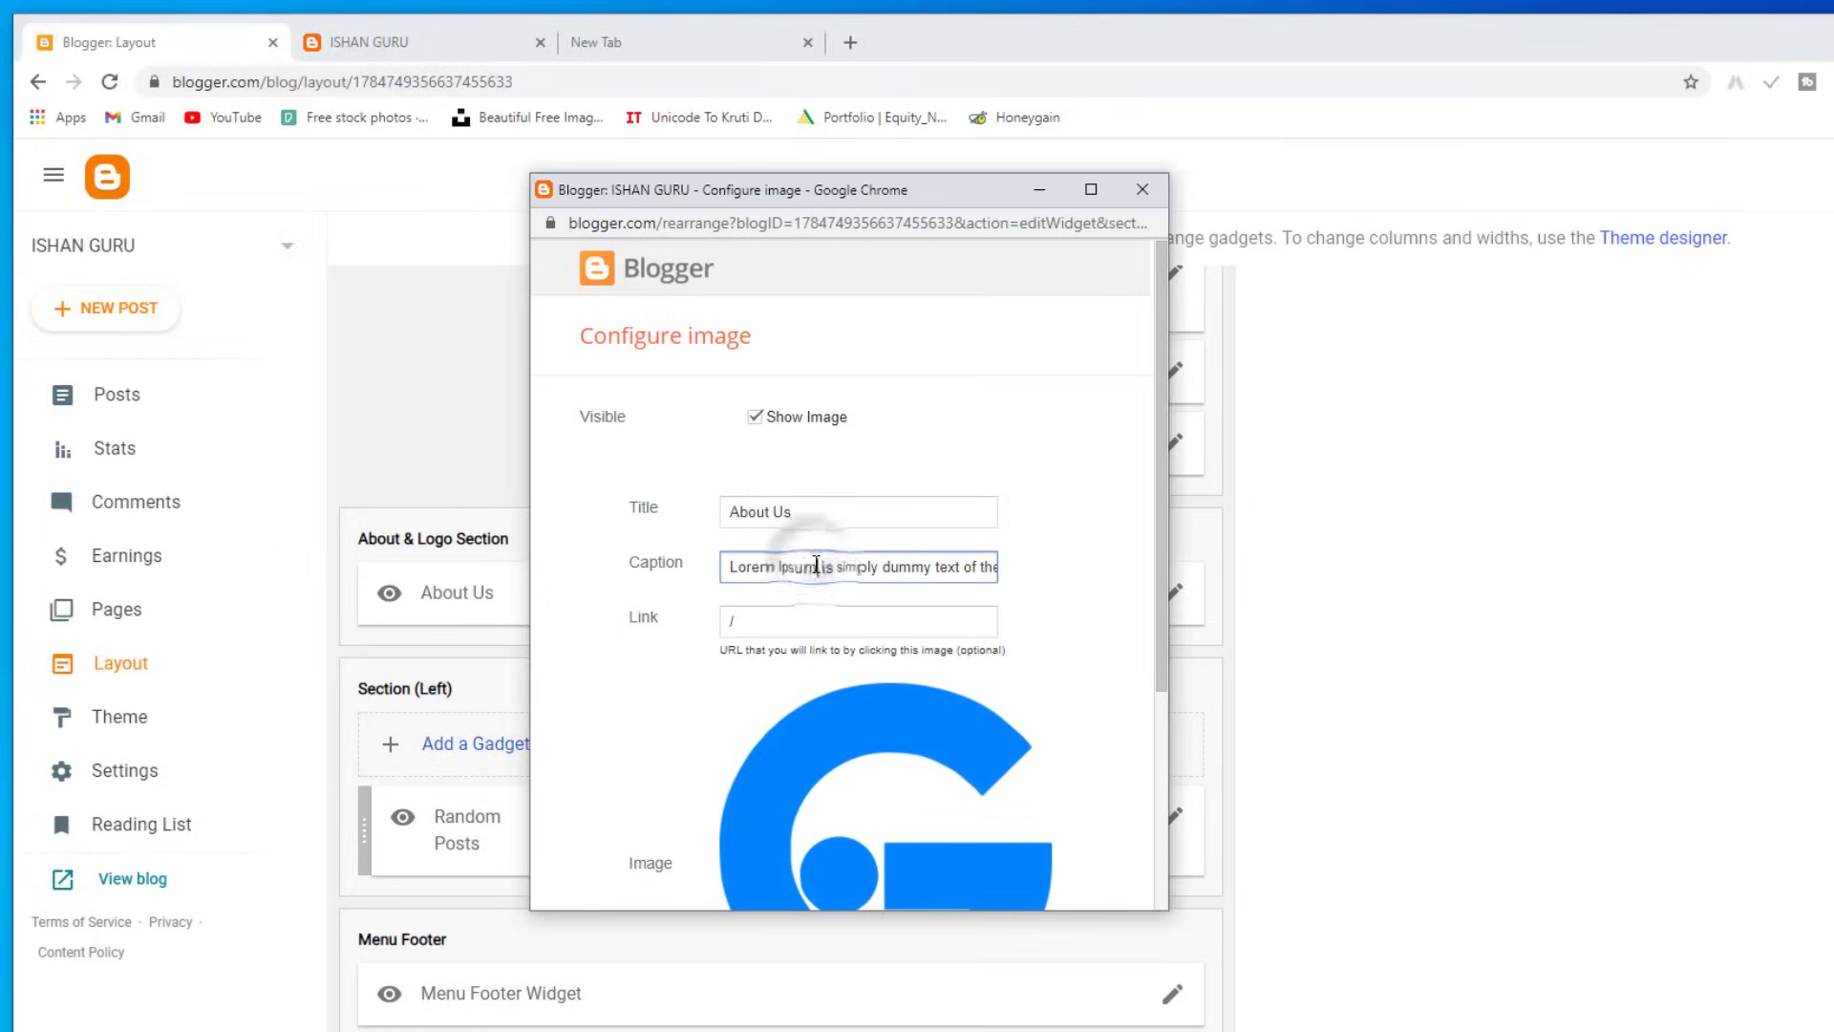
triple_click(817, 565)
click(368, 42)
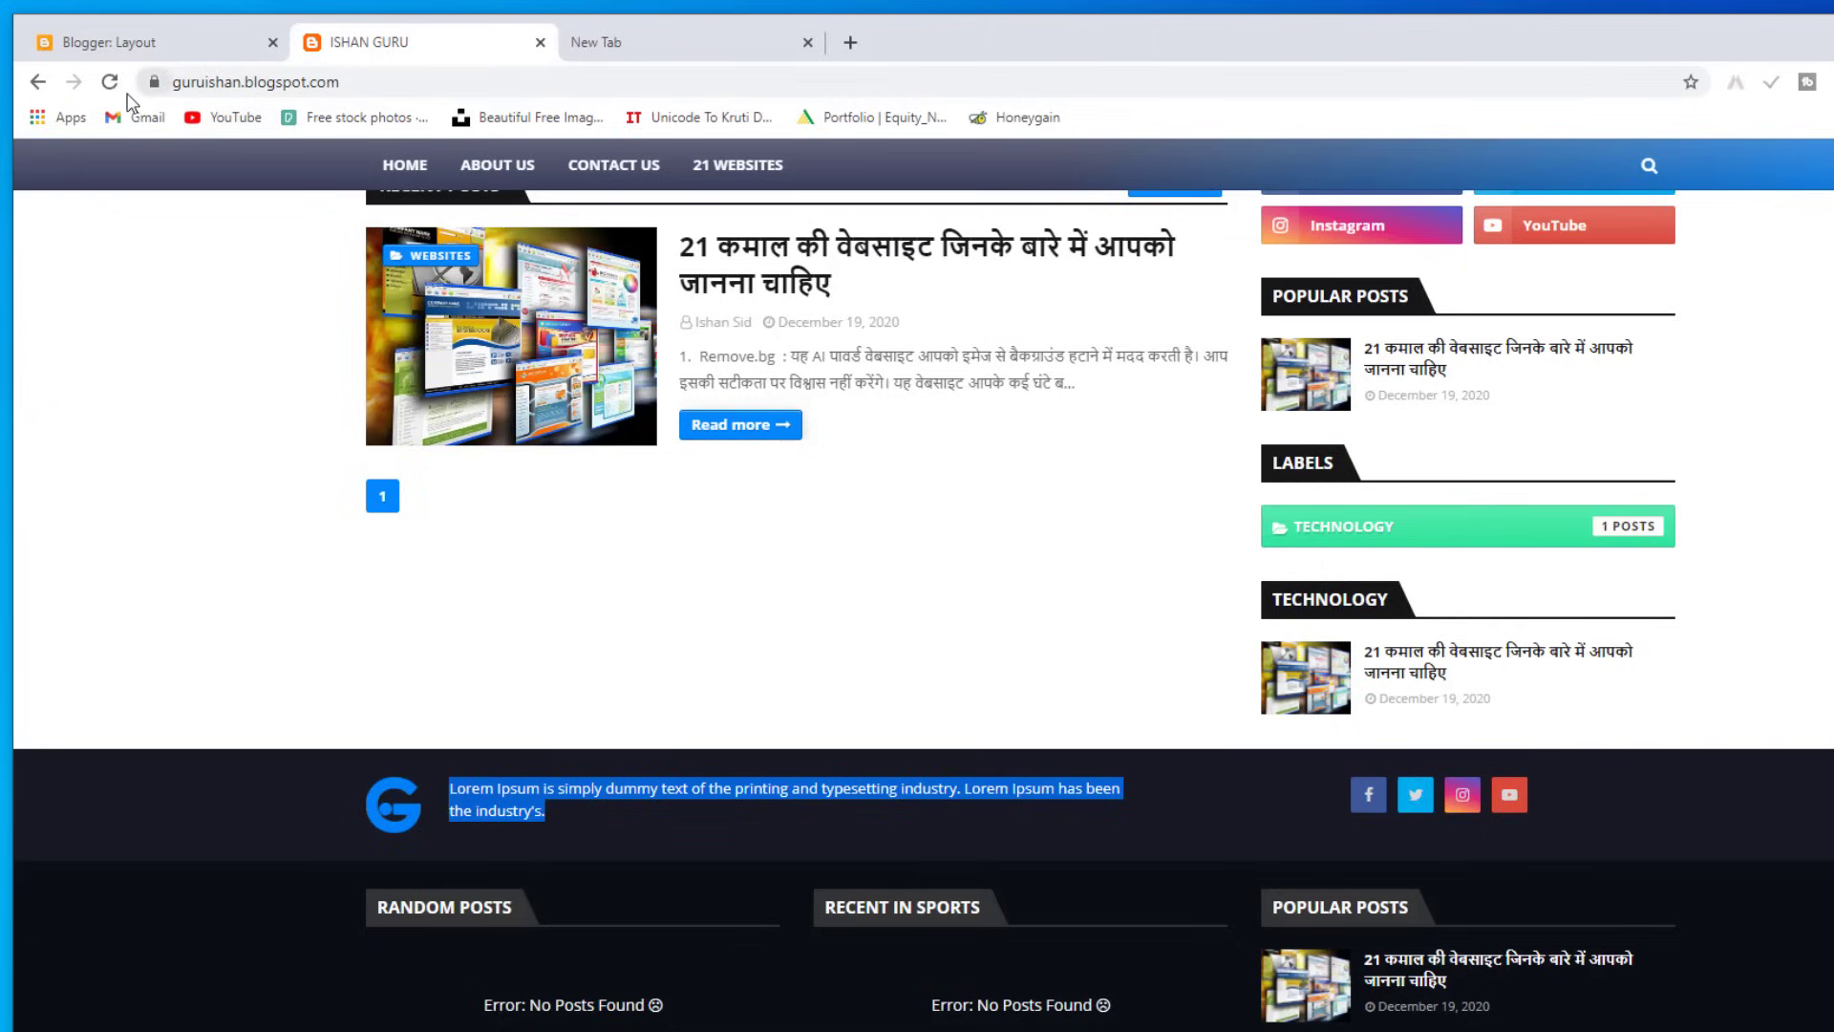
click(110, 81)
Step: Look over the live blog from header to footer and open the blog's Earnings page to check the AdSense options
scroll(726, 846, down, 3)
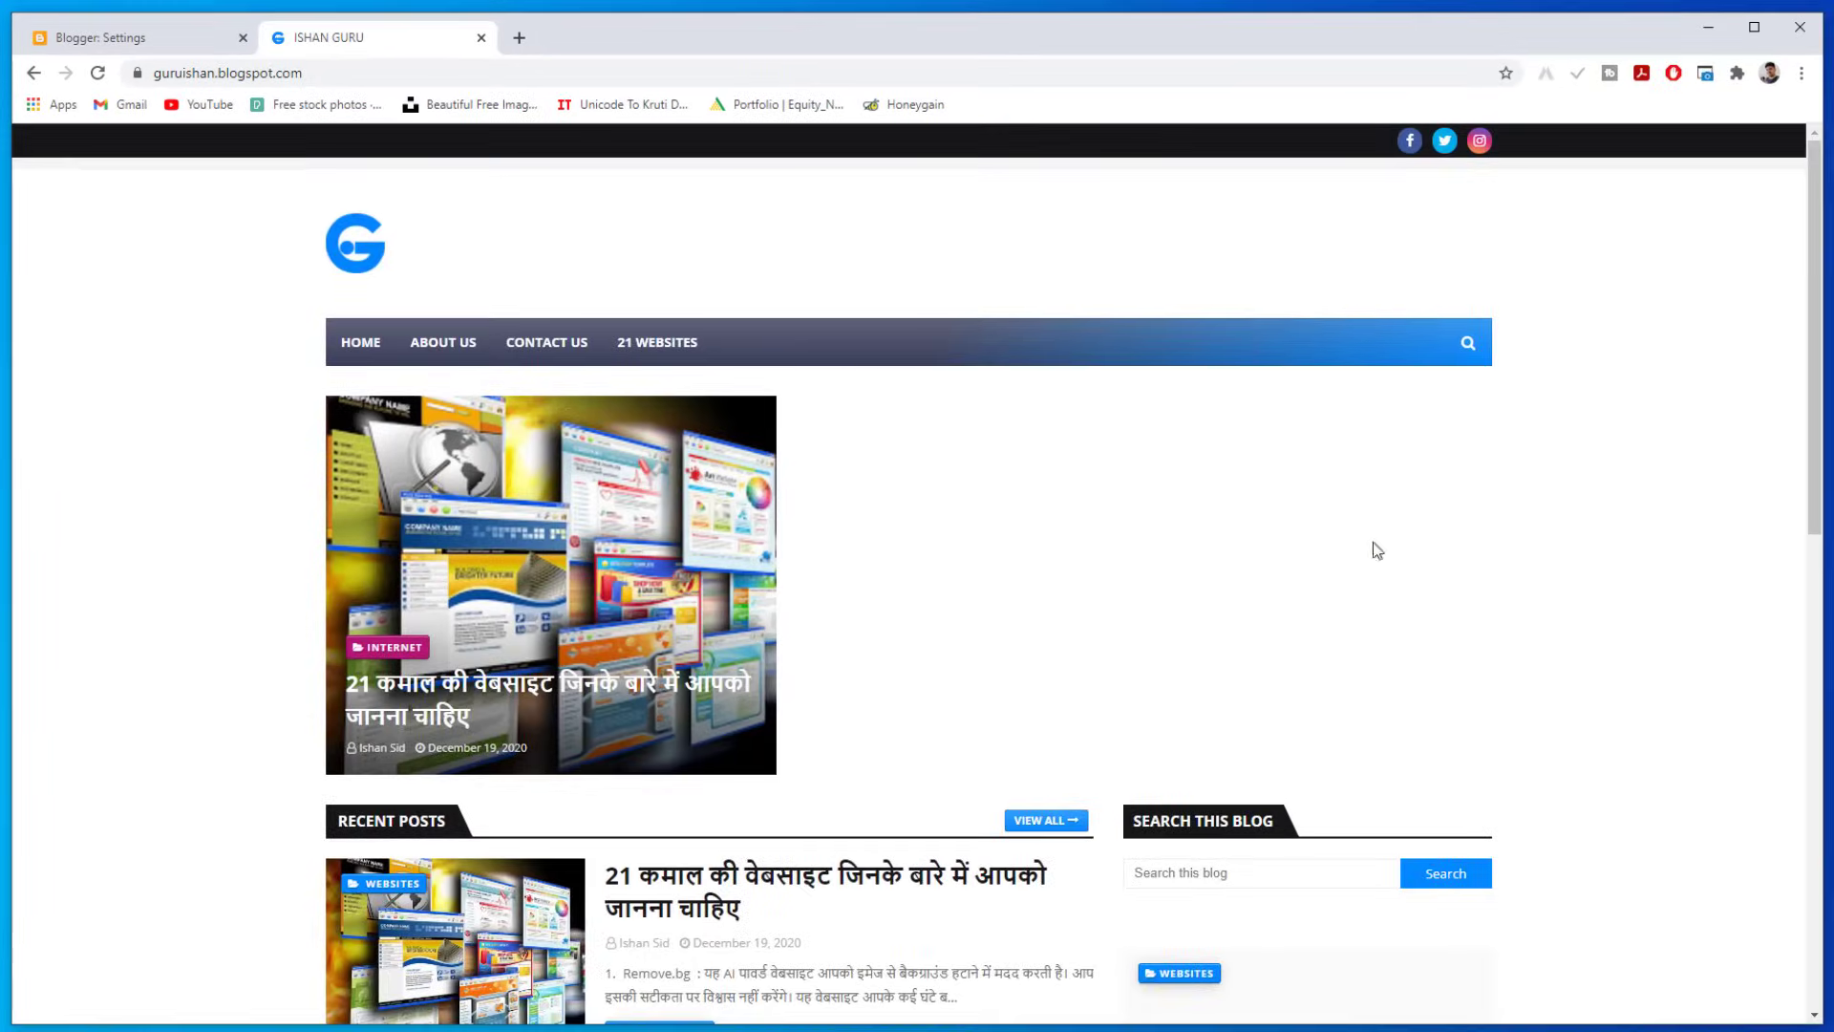
scroll(858, 611, down, 3)
scroll(858, 611, down, 5)
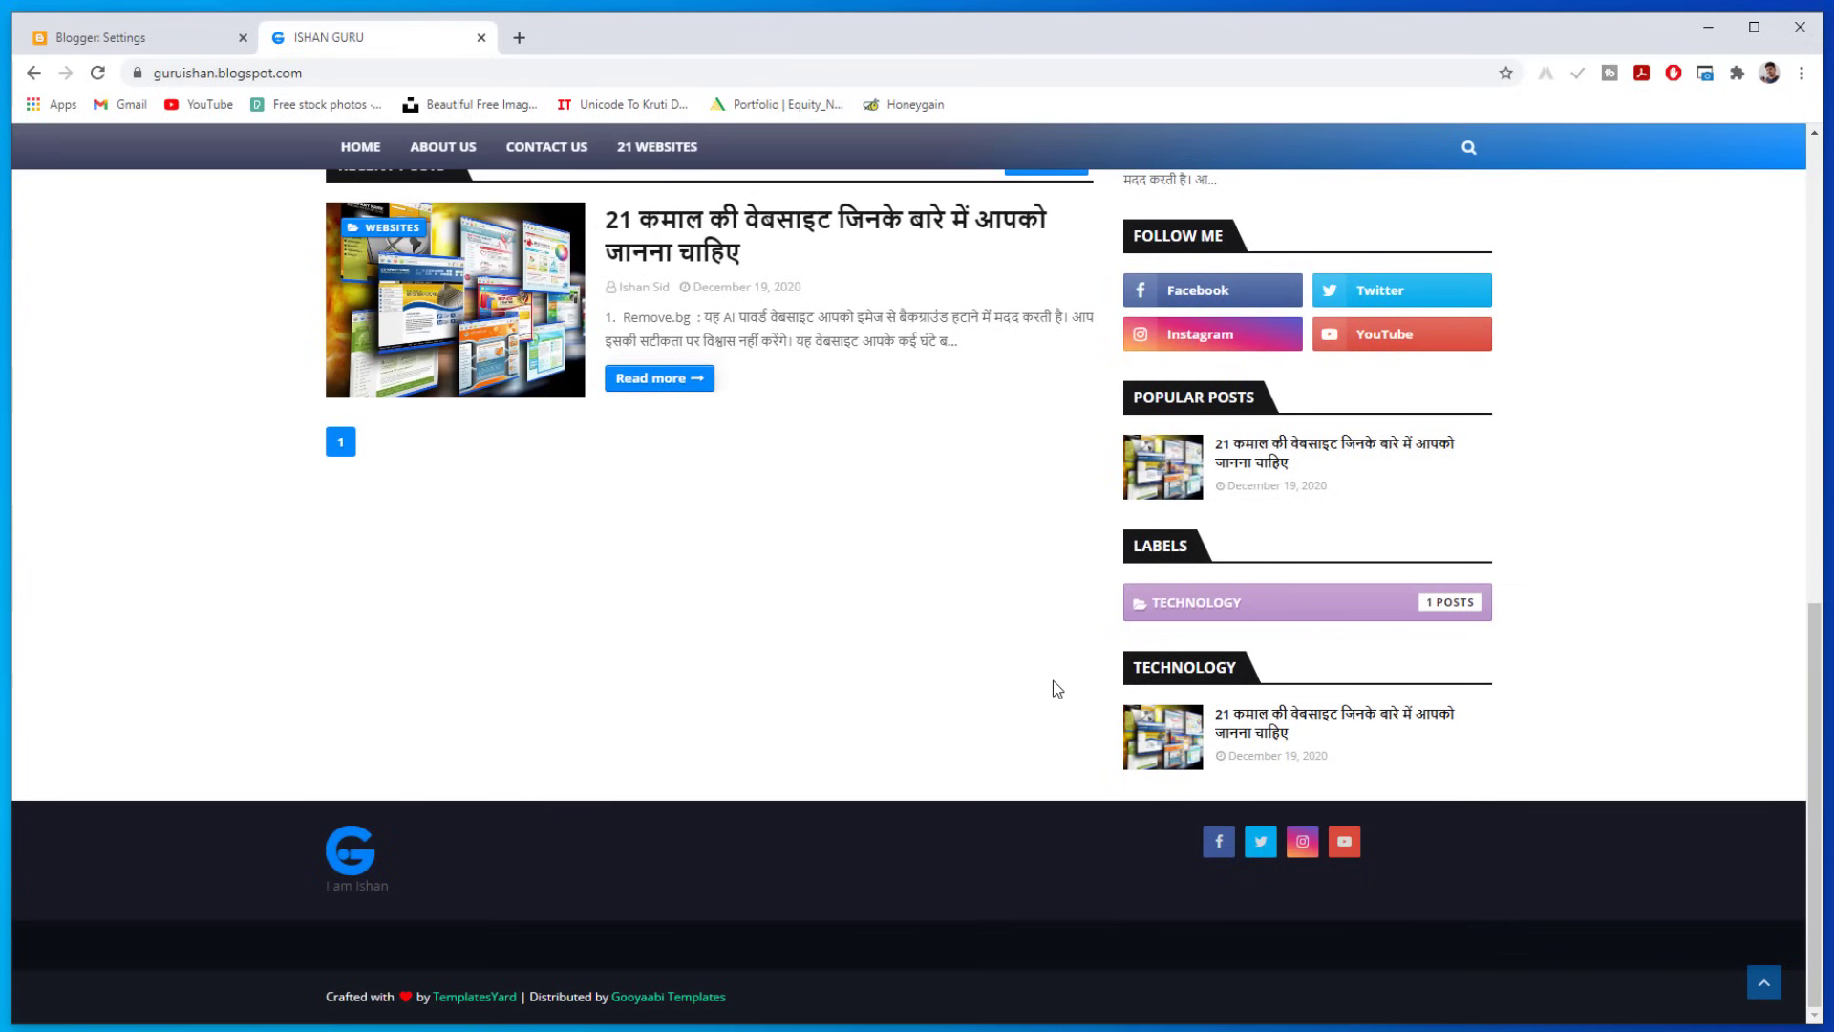
scroll(1053, 680, up, 7)
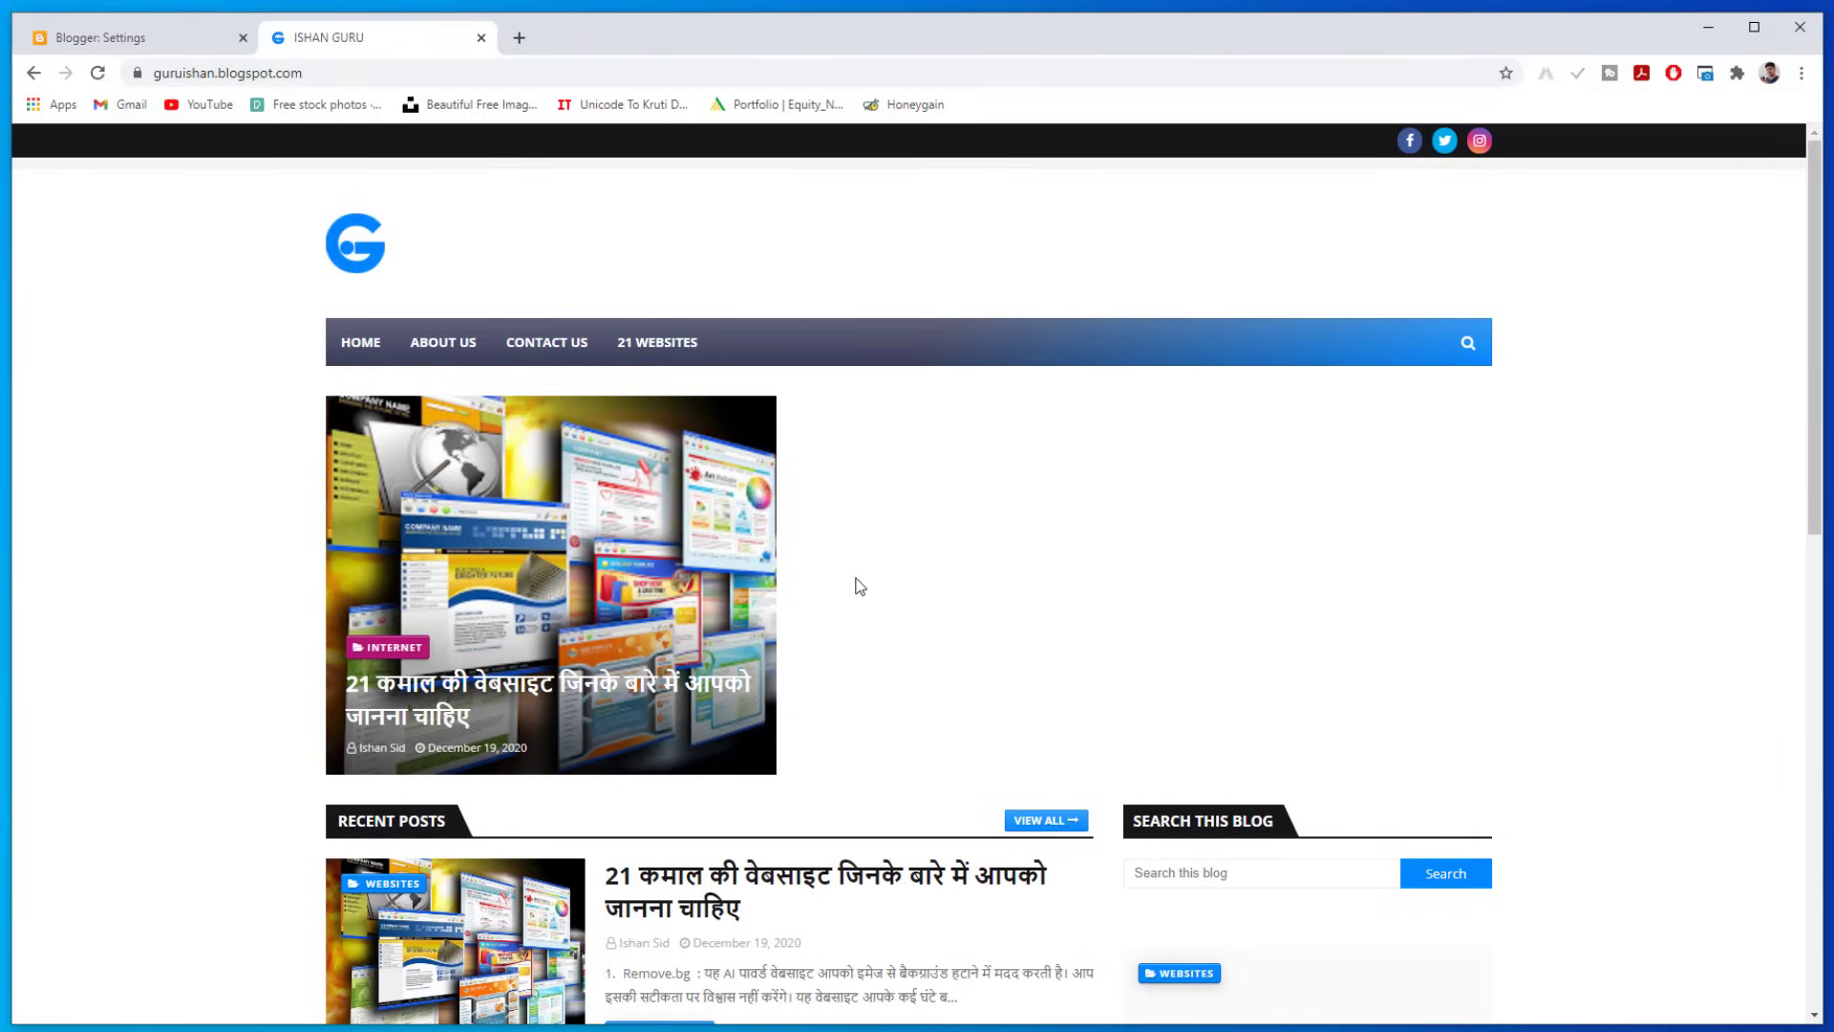
click(143, 36)
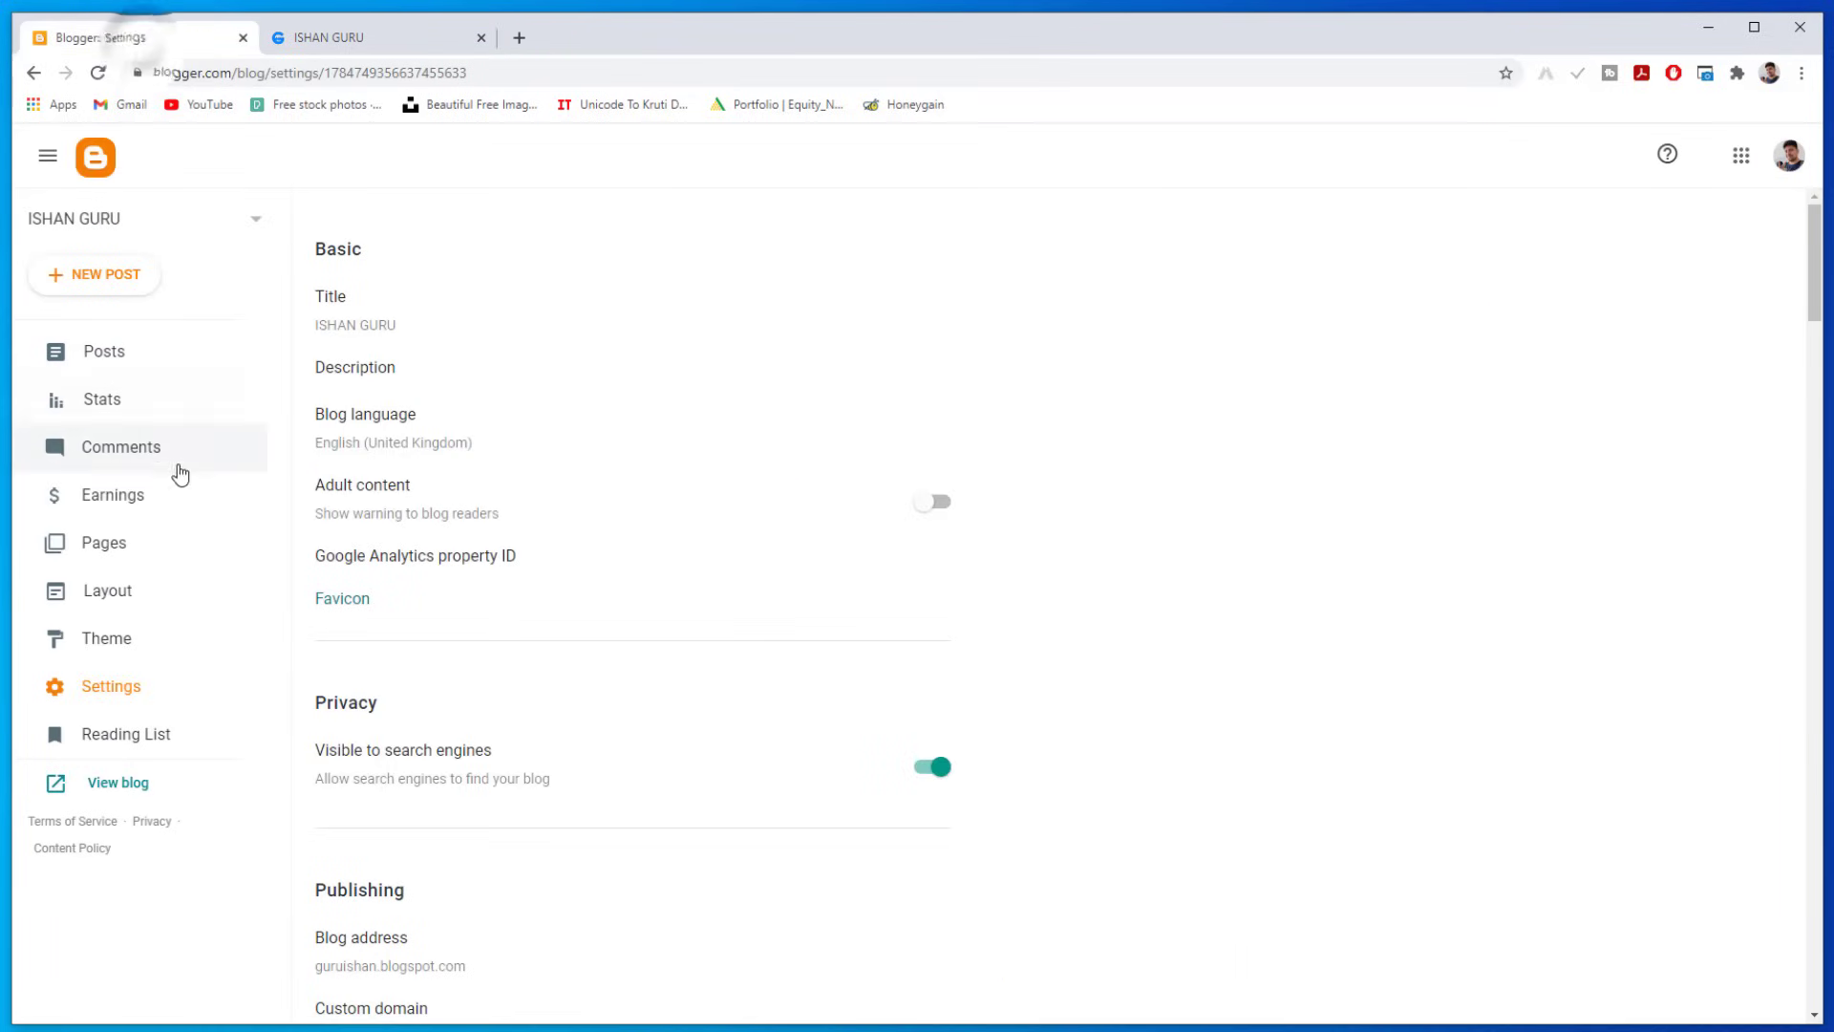
click(151, 497)
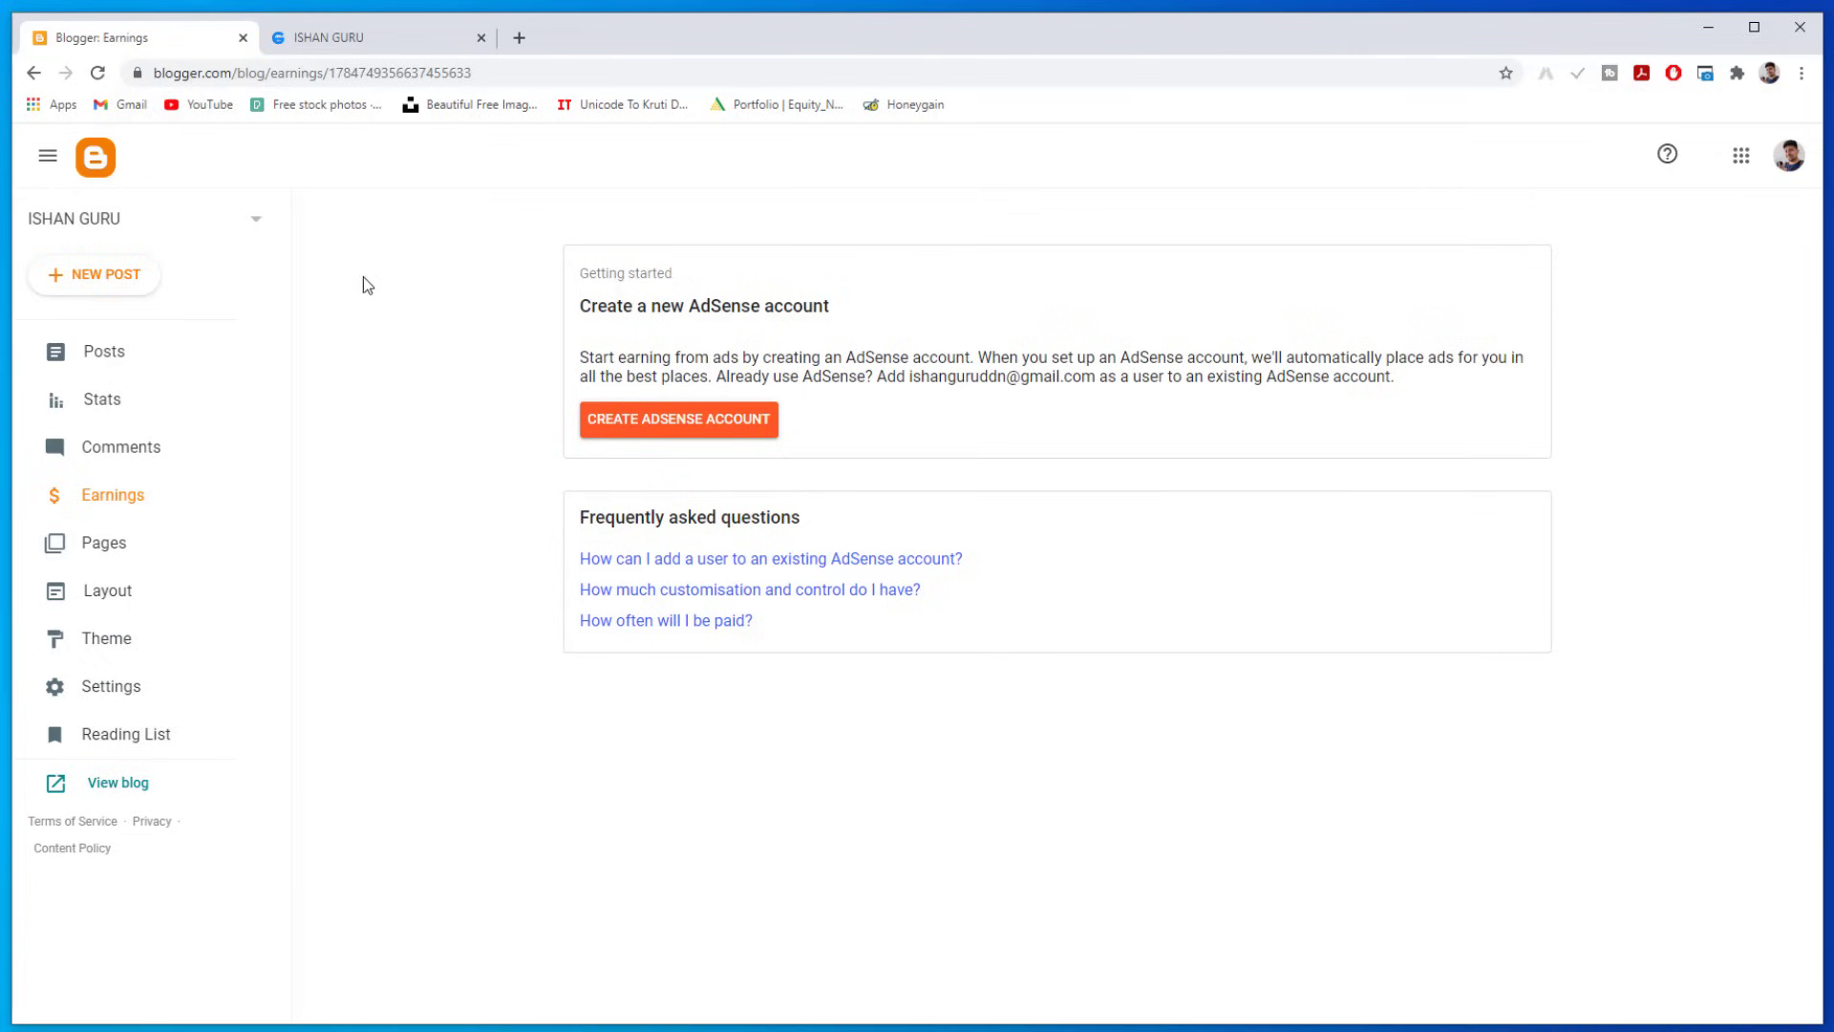
Step: Return to the live blog and look through its header, recent posts, sidebar and footer
click(336, 38)
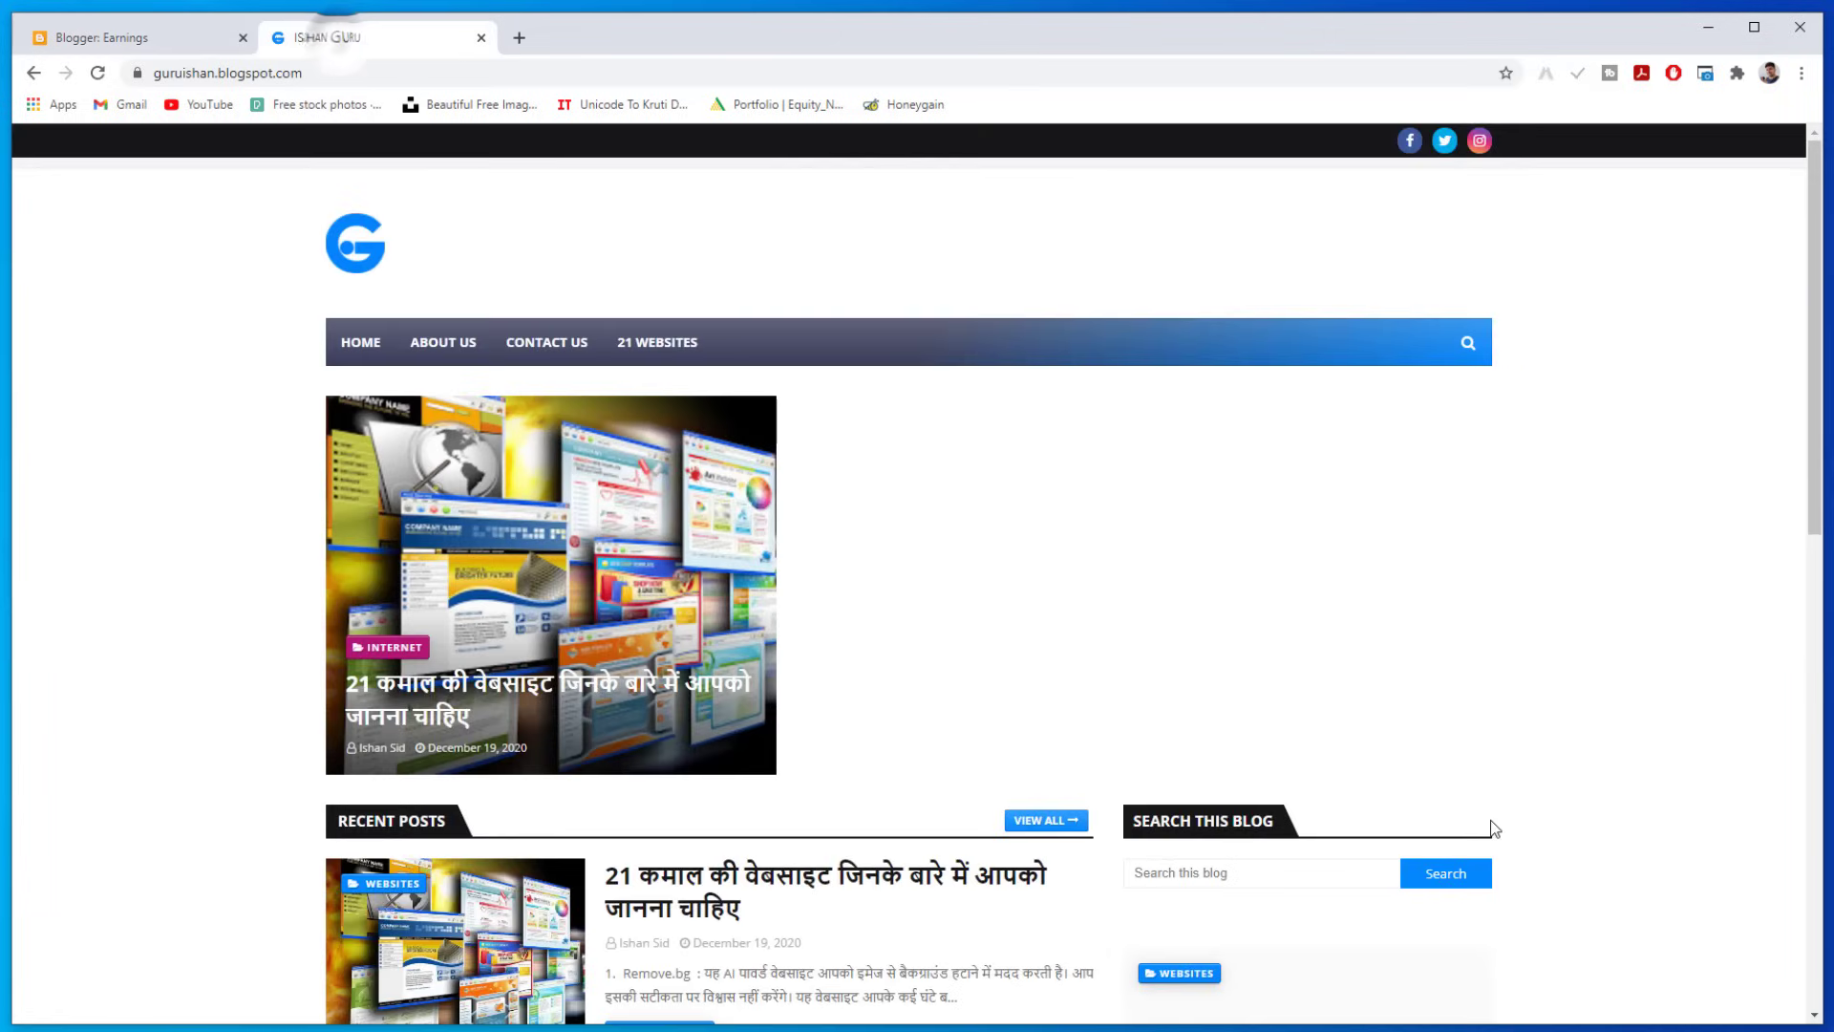
scroll(1495, 828, down, 4)
scroll(1510, 802, down, 3)
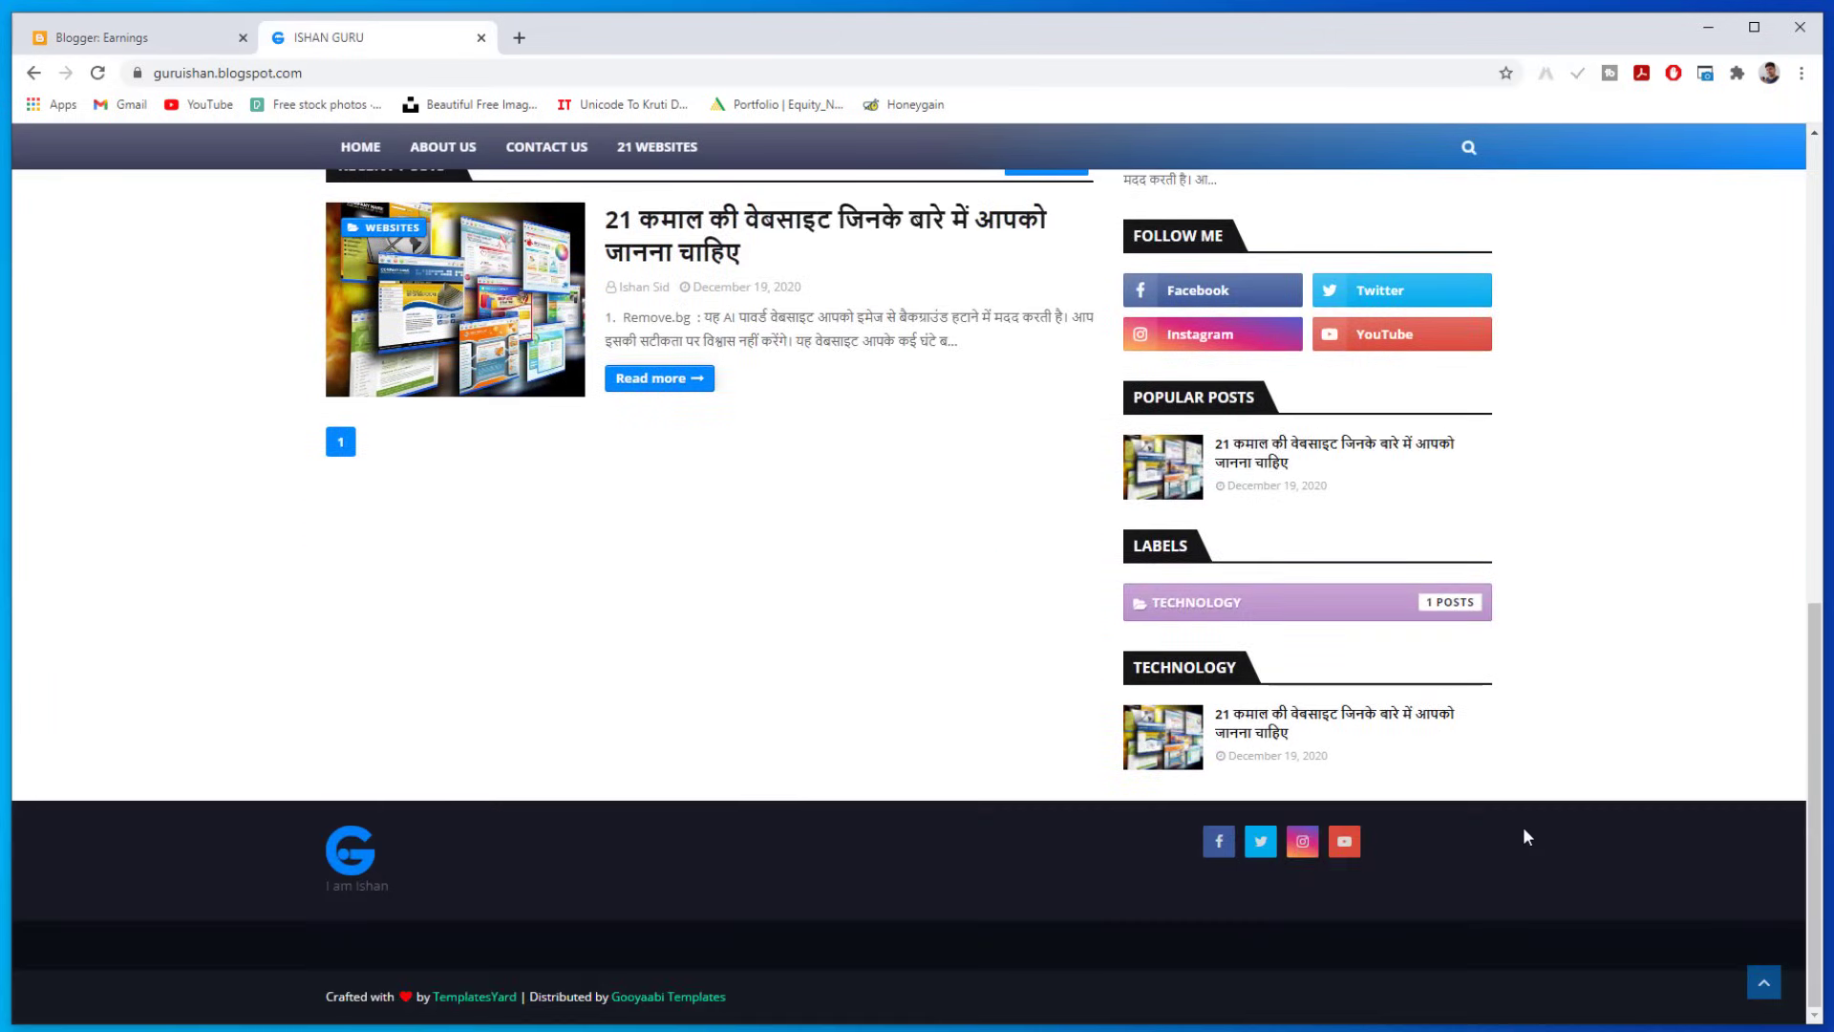
scroll(1524, 835, up, 3)
scroll(983, 609, up, 4)
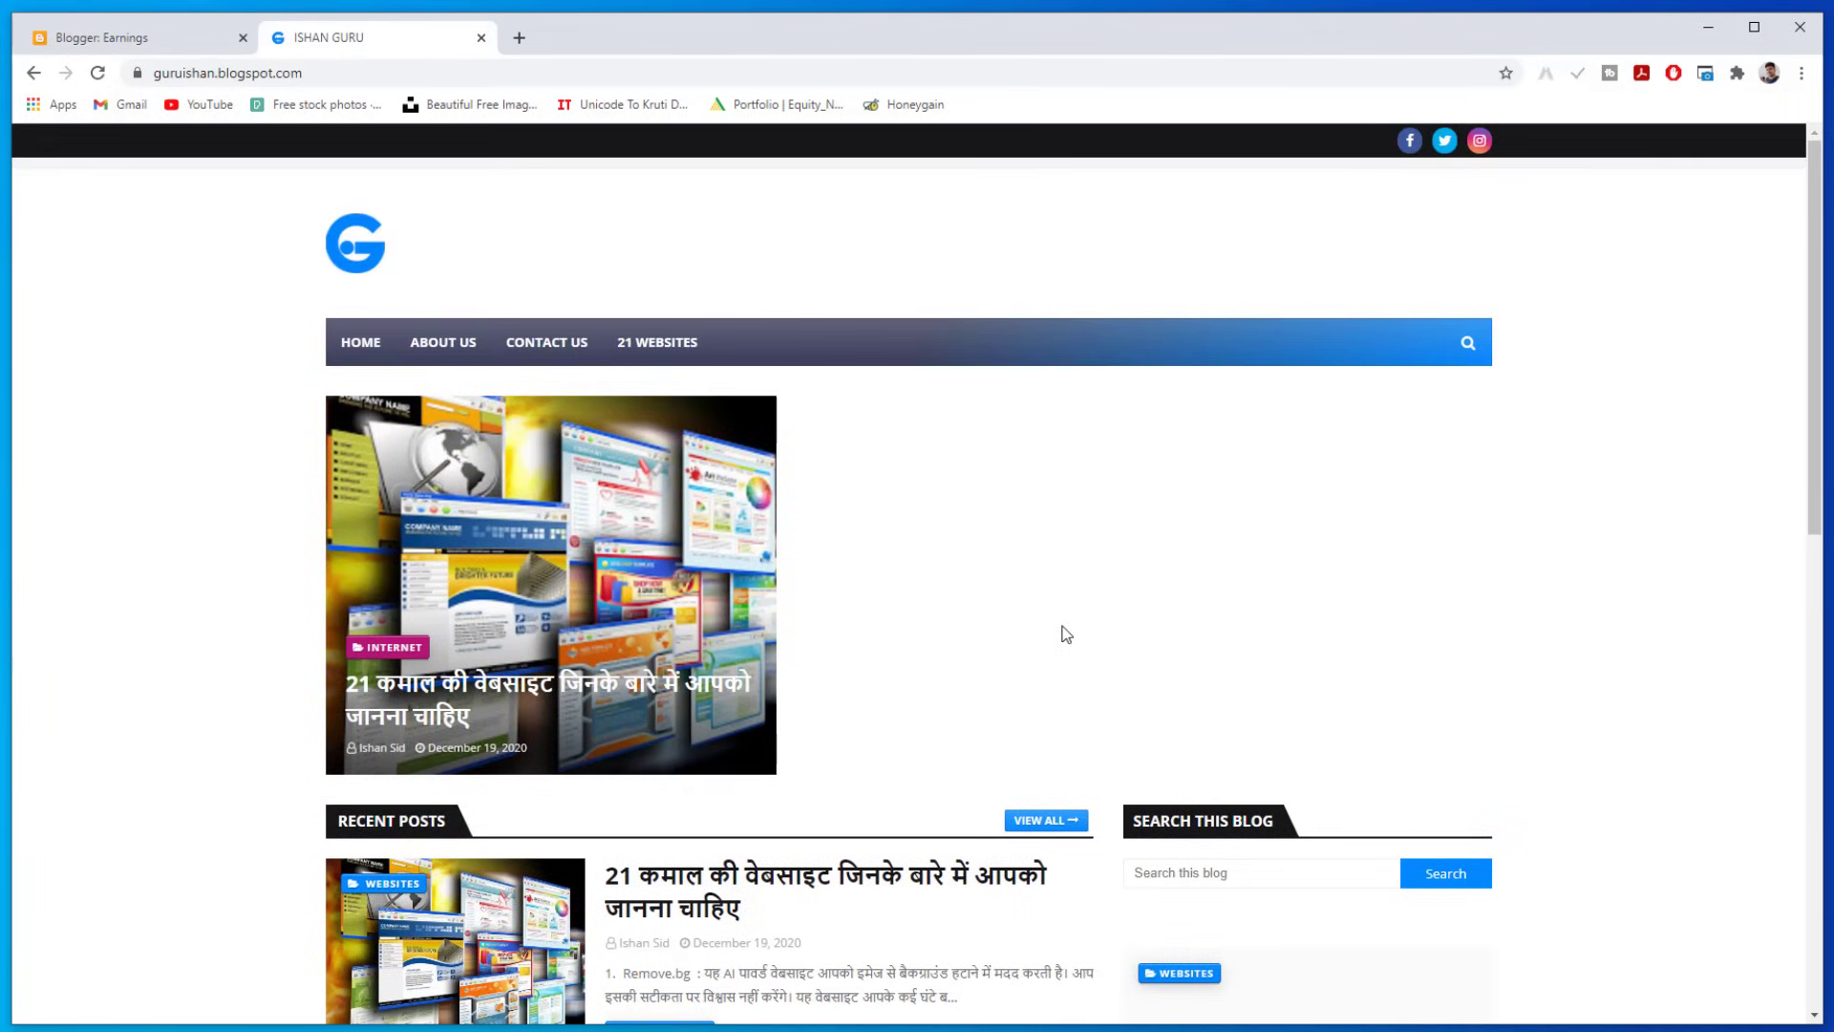
scroll(1528, 845, down, 5)
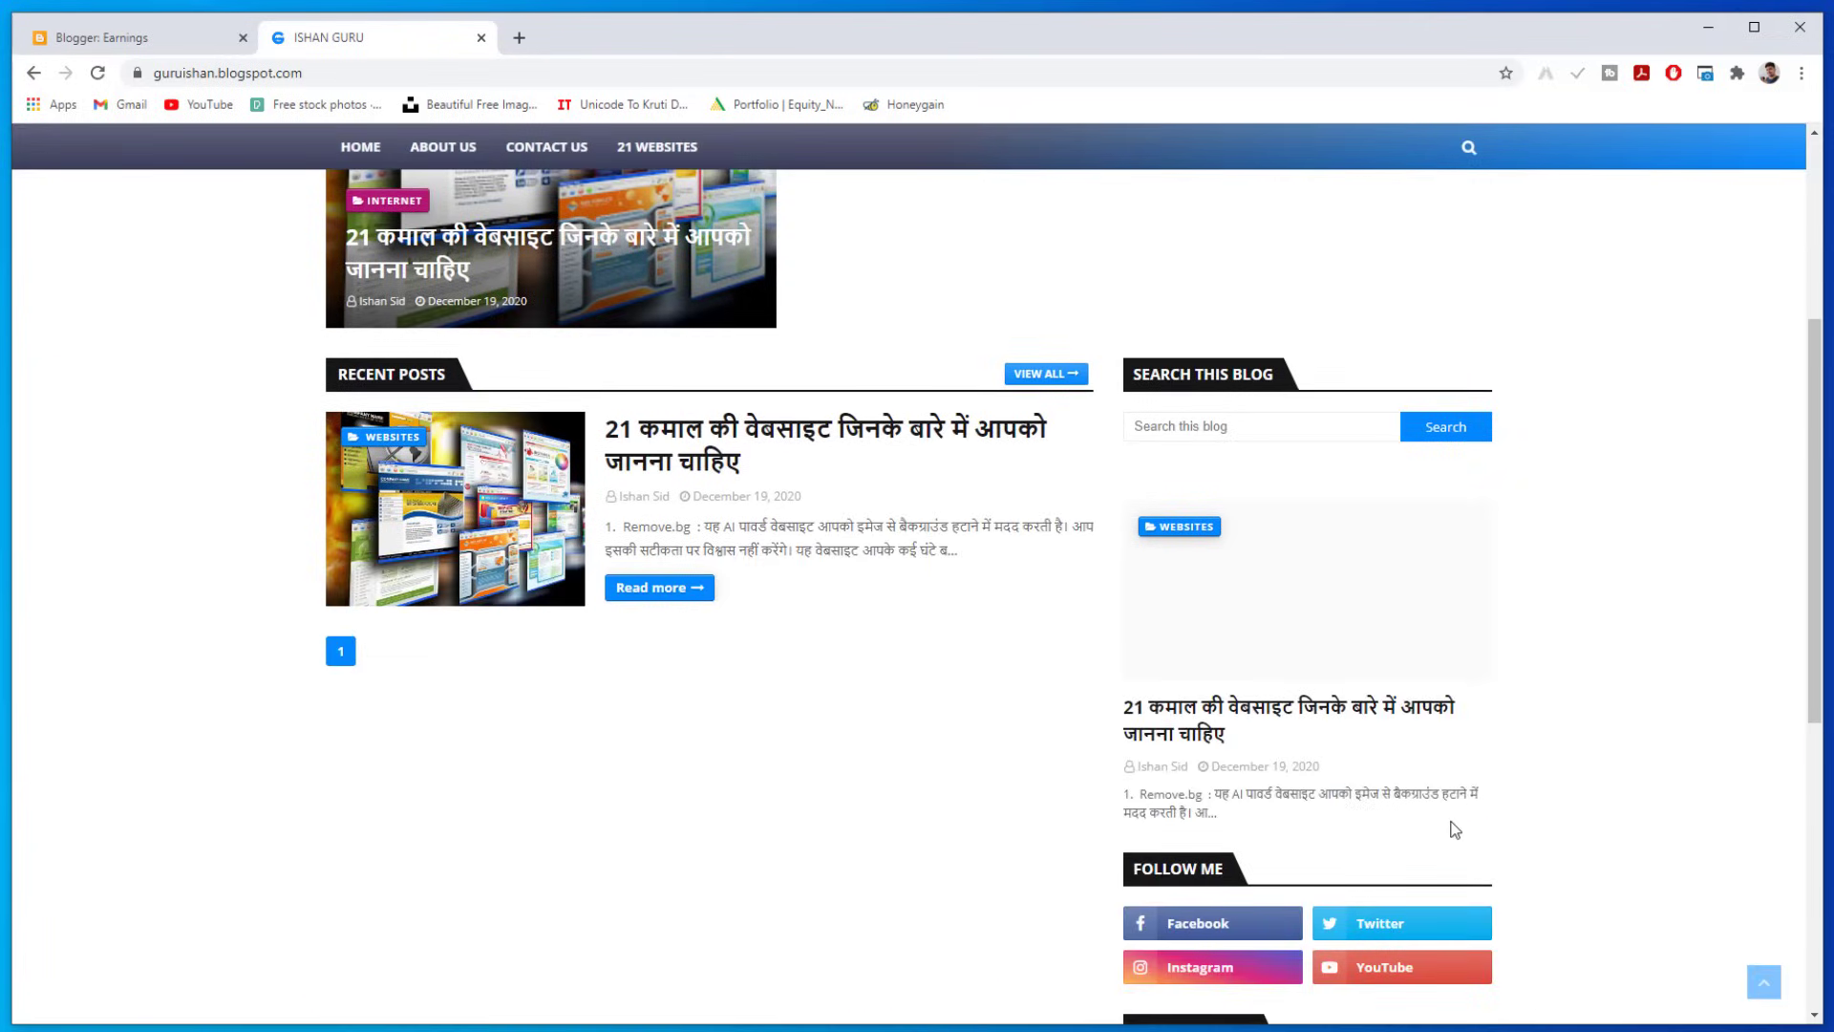
Step: Create a new post from the Blogger dashboard, titled "10 Legal Rights Related to Police Arrest in Hindi", with the Hindi introduction and numbered rights as body
scroll(1355, 406, up, 5)
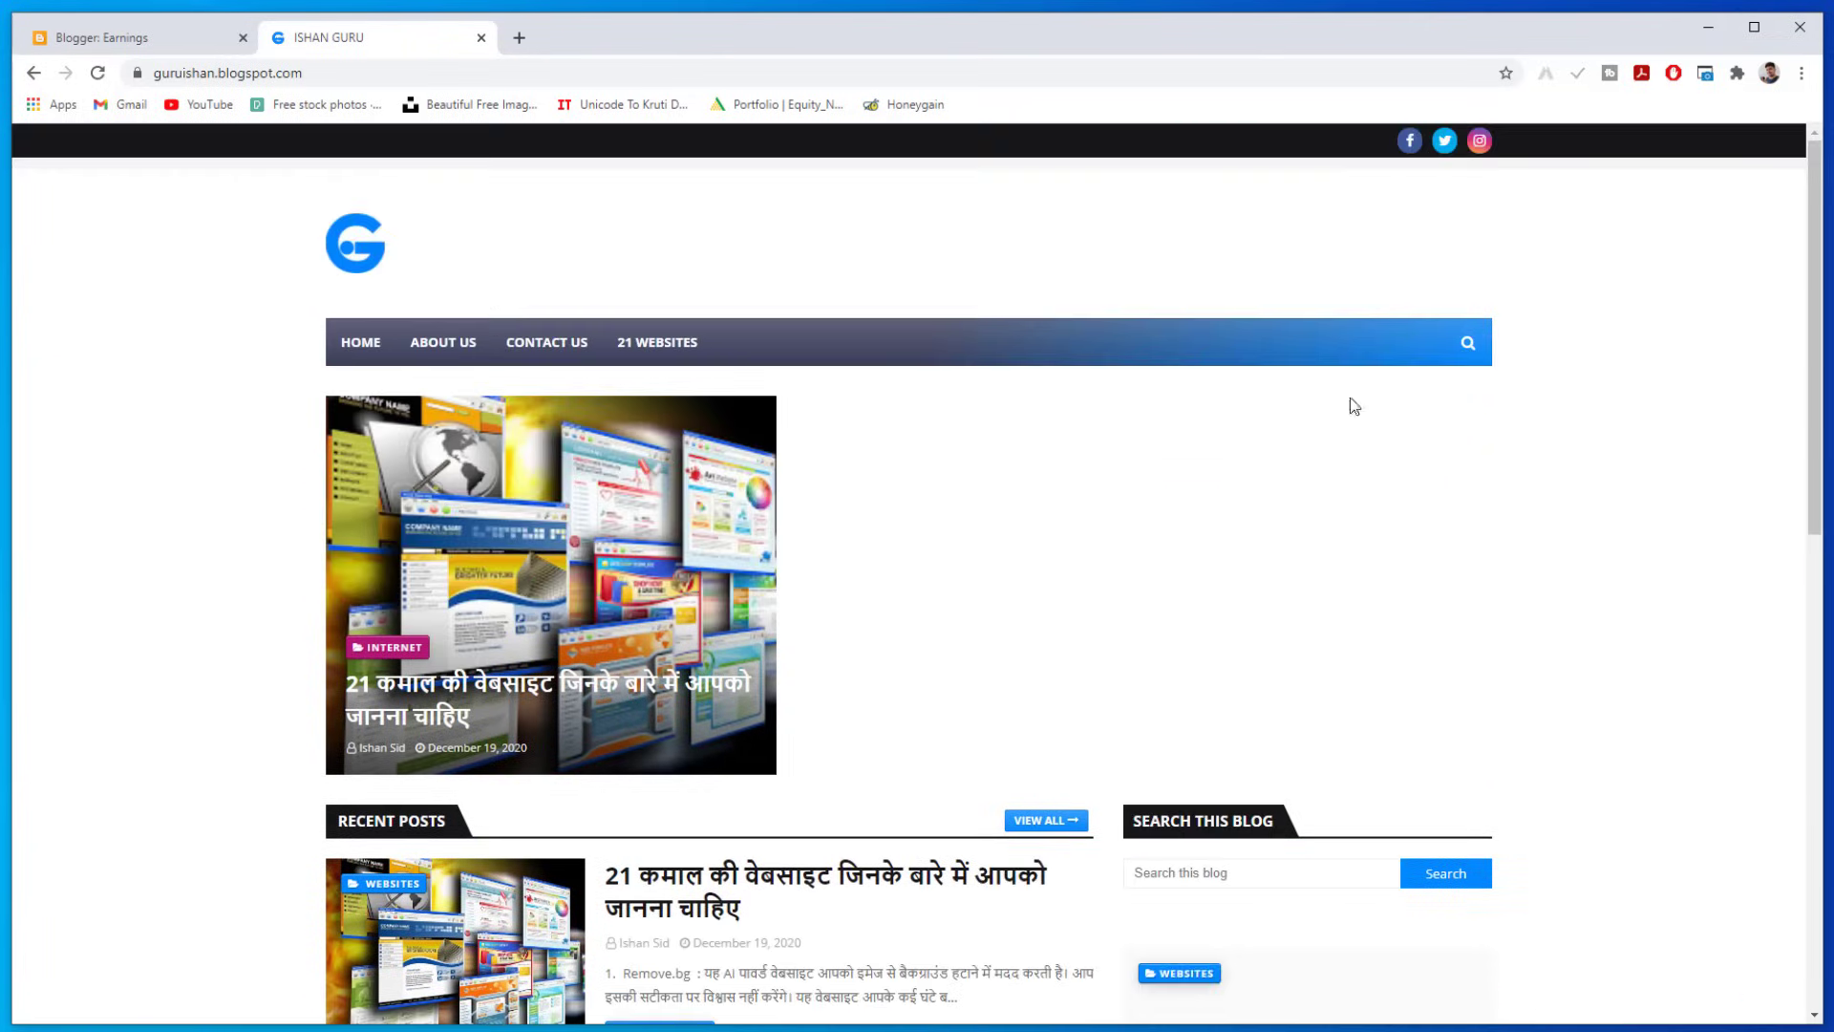
click(101, 36)
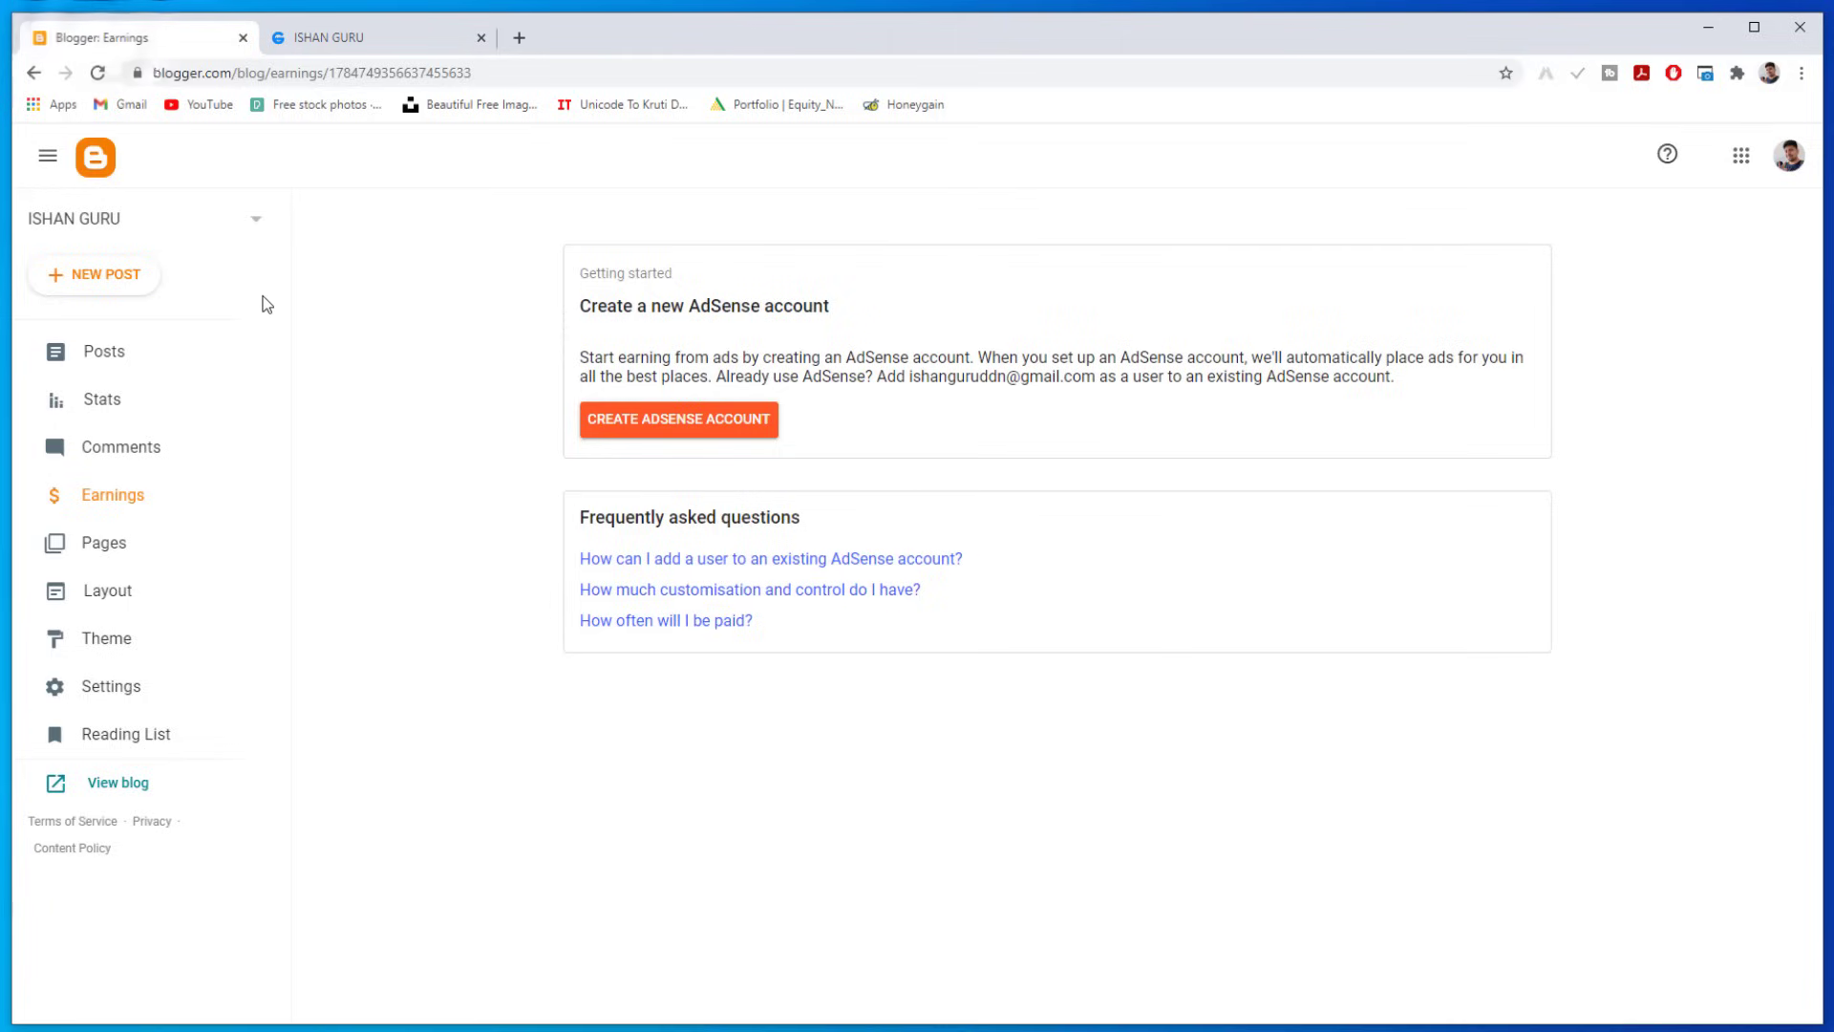
click(180, 350)
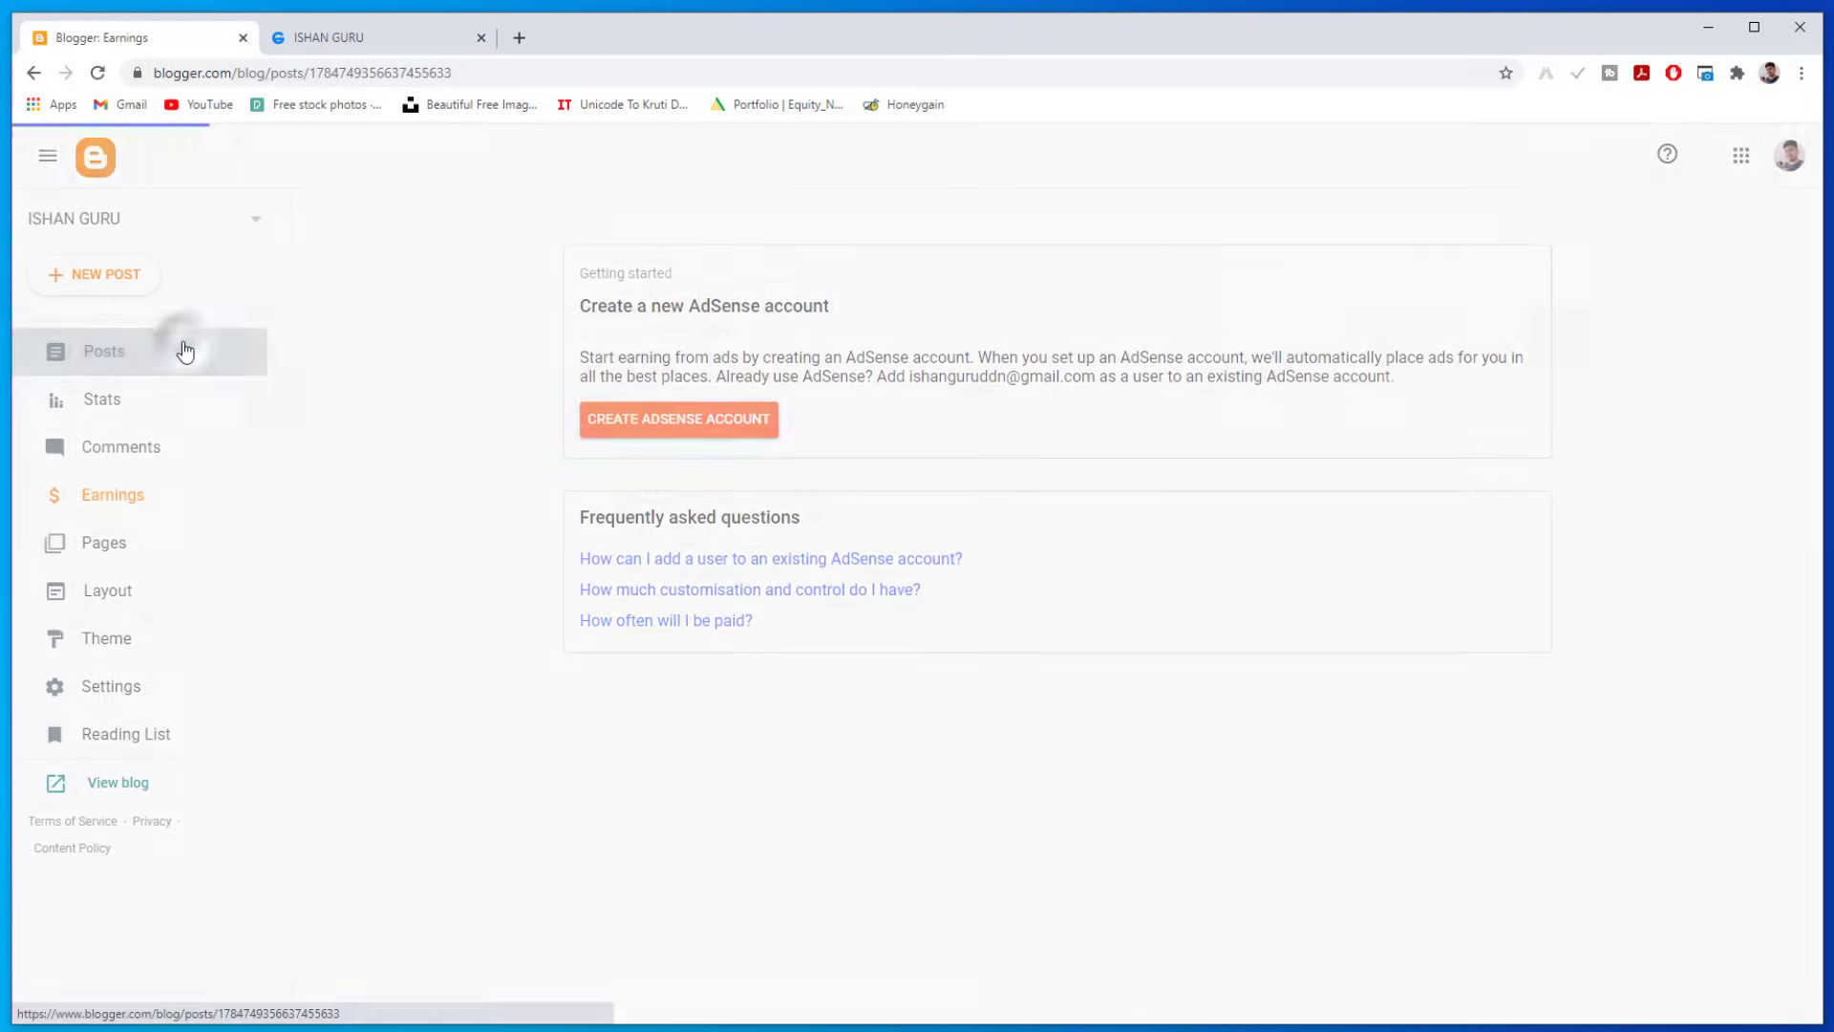
click(120, 290)
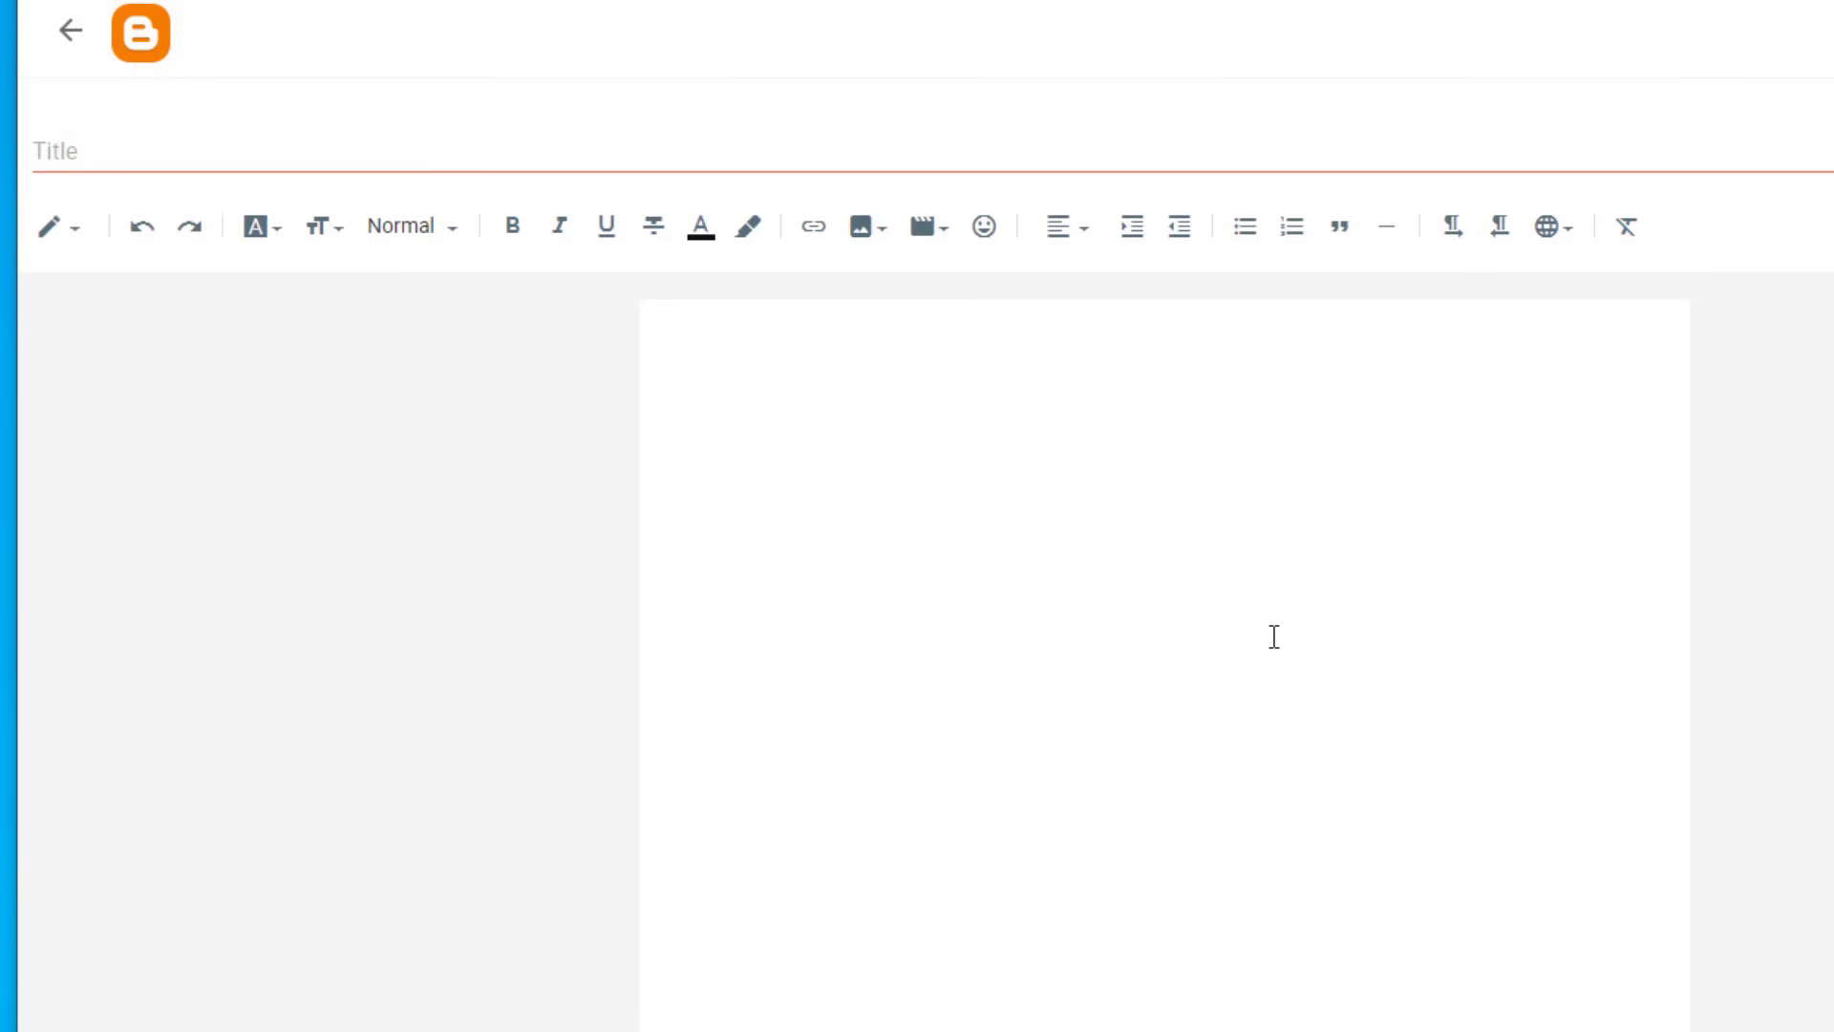
click(478, 147)
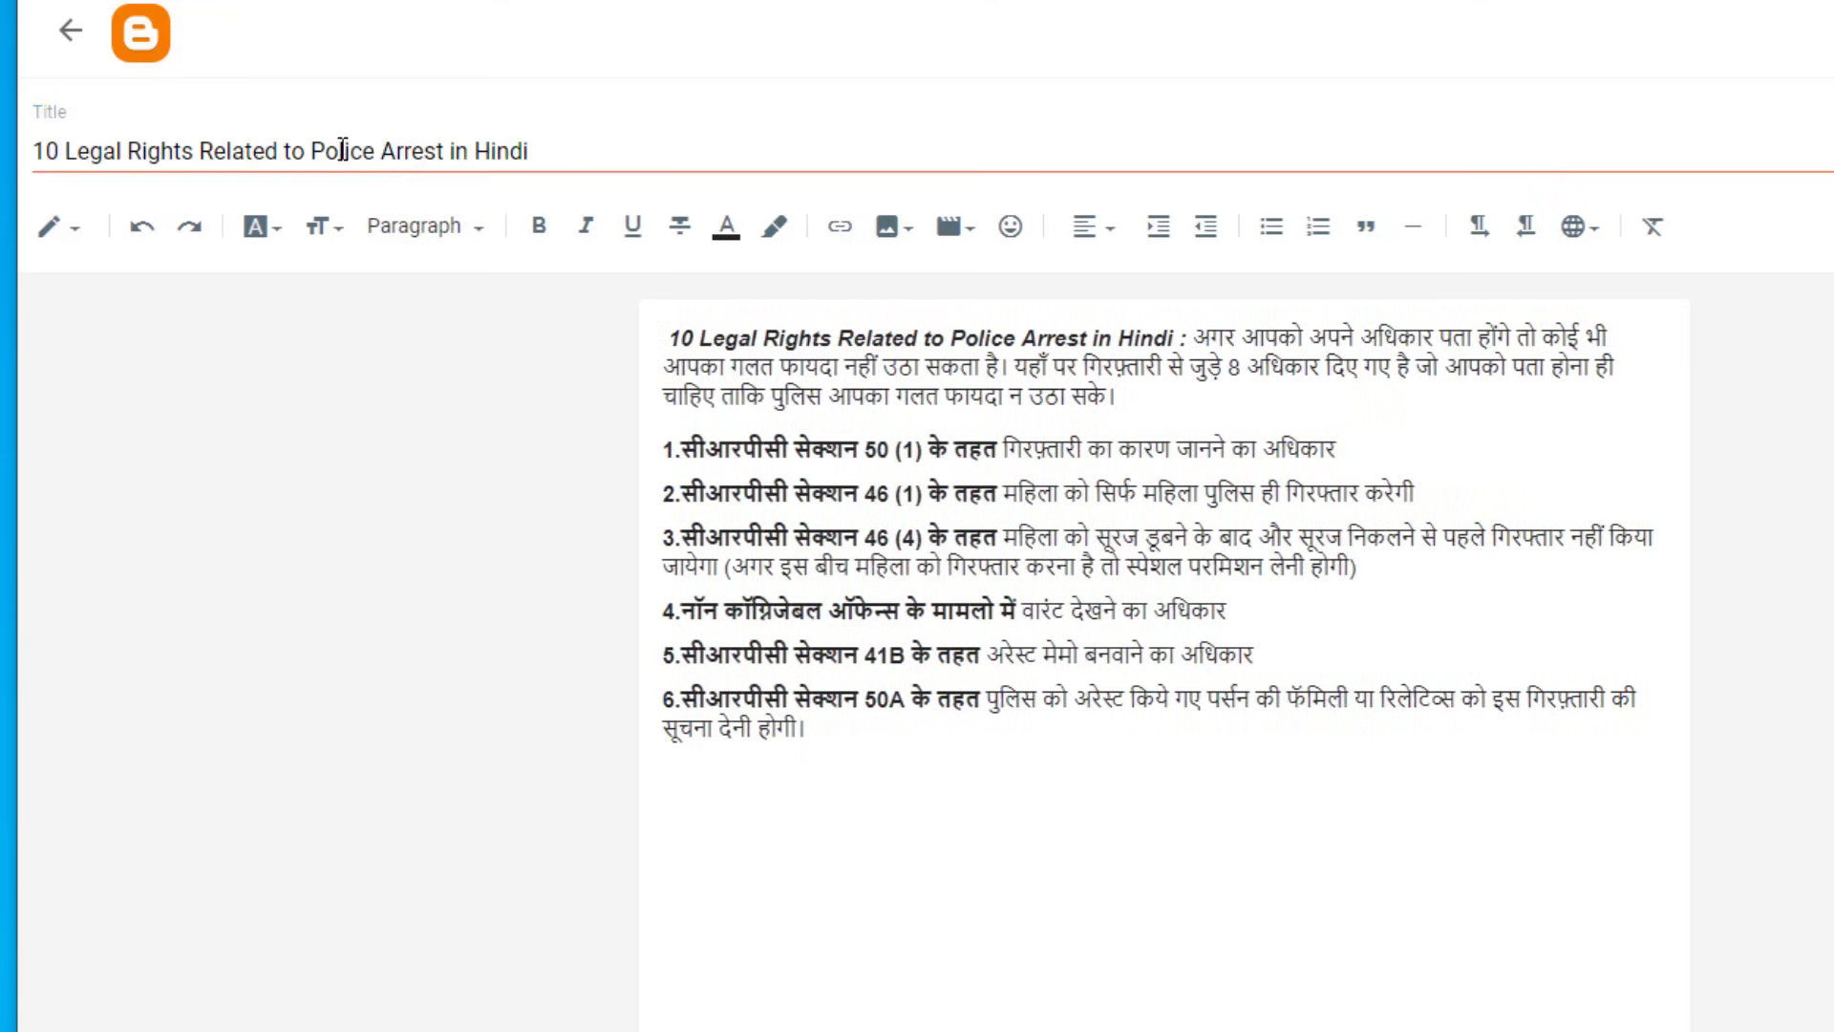
click(341, 151)
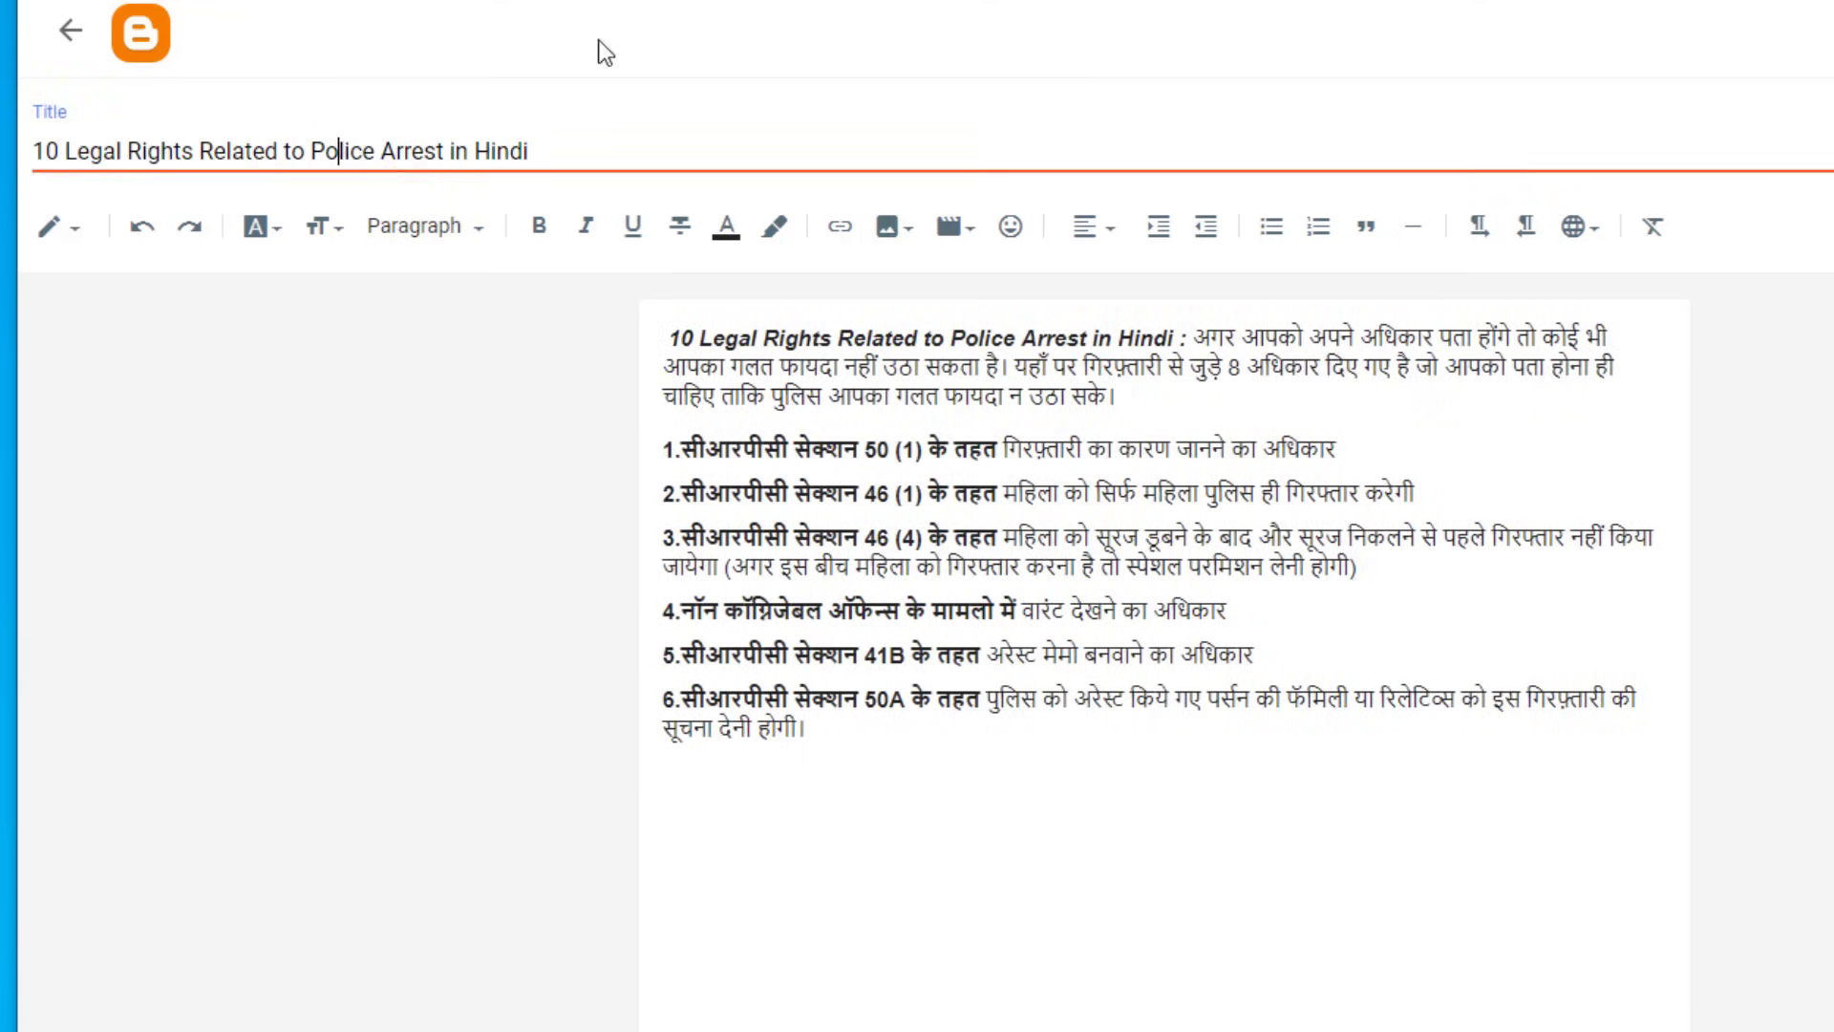